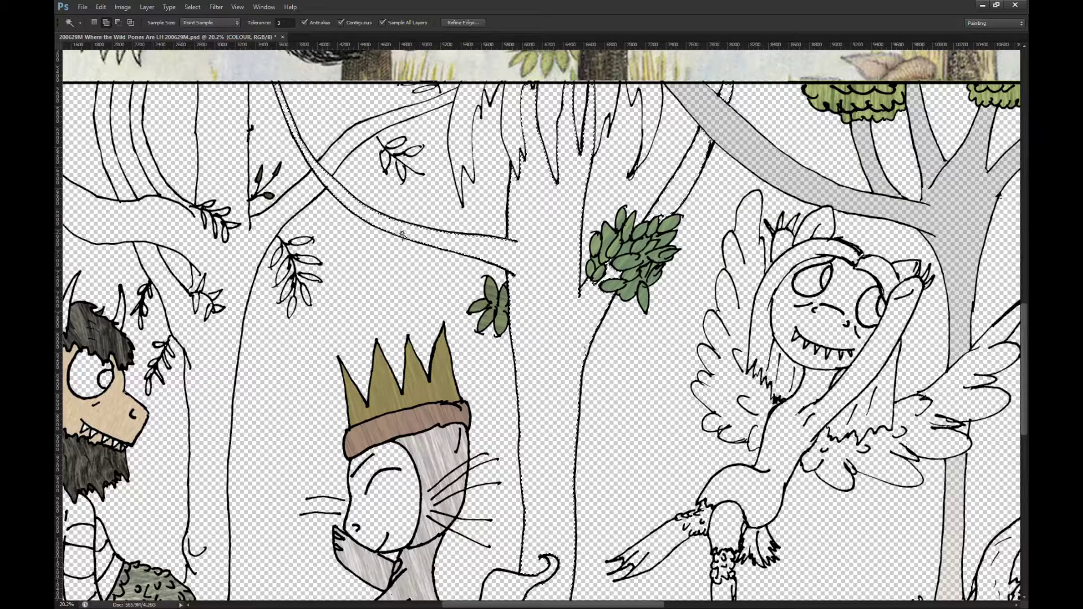
# Step: Create a new layer for the selected middle tree and sample a colour from the matching trunk in the reference picture
pyautogui.scroll(-3, 593, 292)
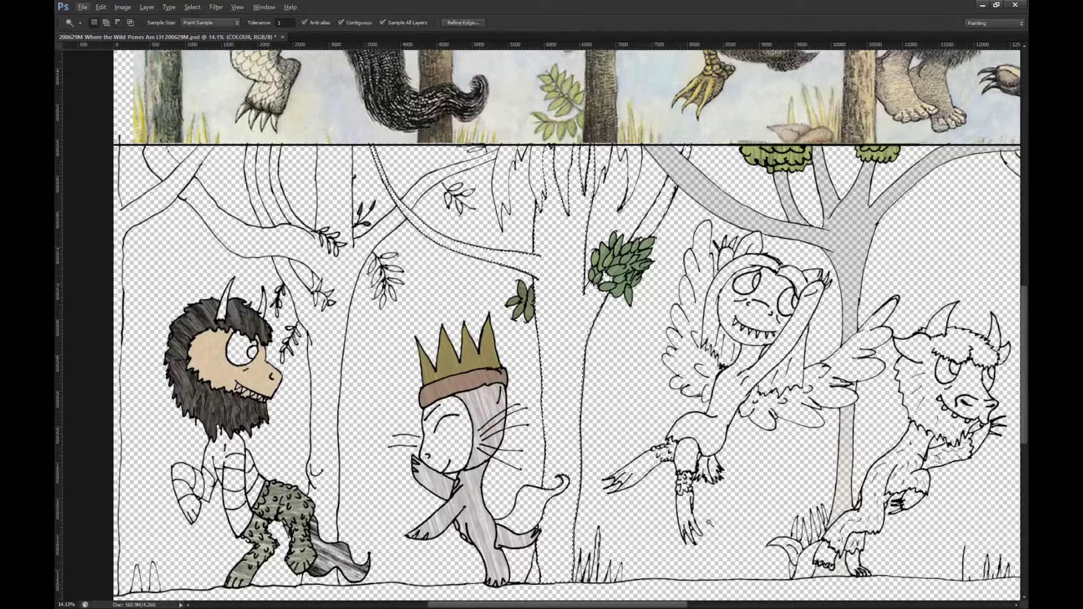
pyautogui.press('shift')
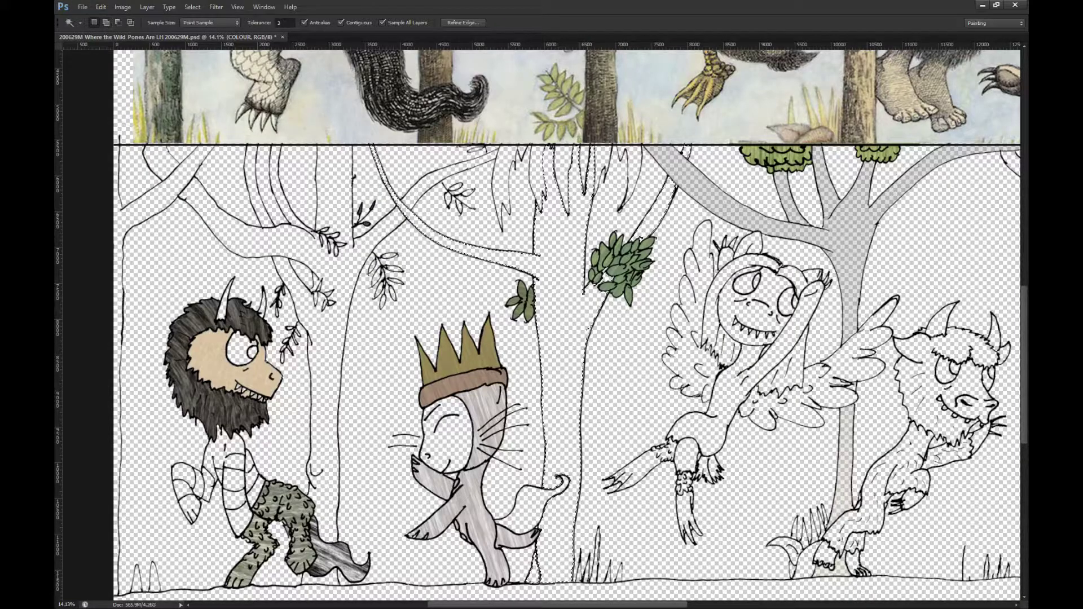
pyautogui.hotkey('ctrl', 'shift', 'alt', 'n')
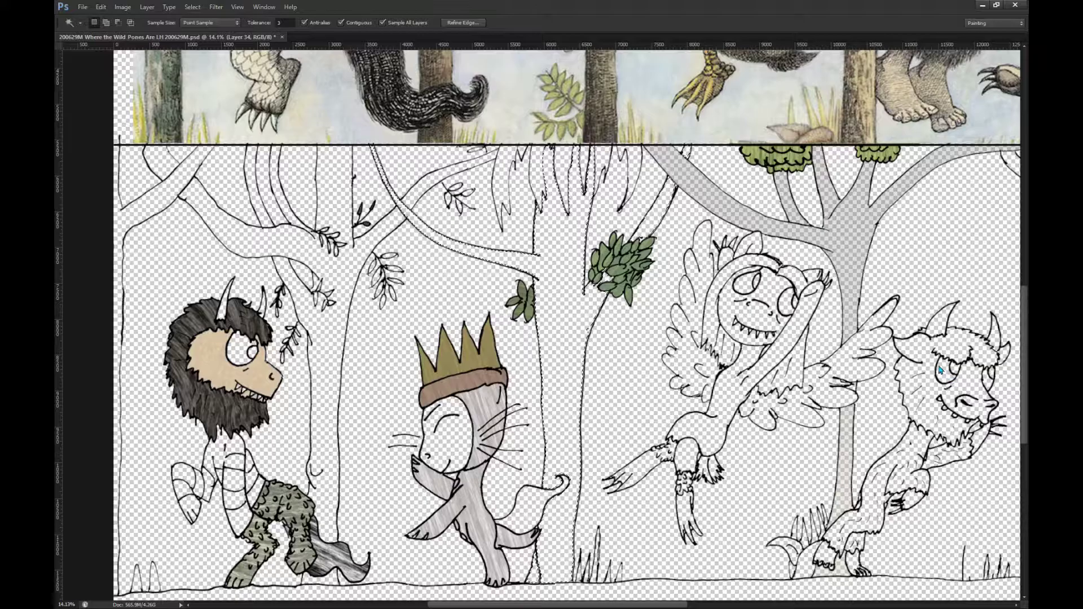
pyautogui.scroll(5, 609, 189)
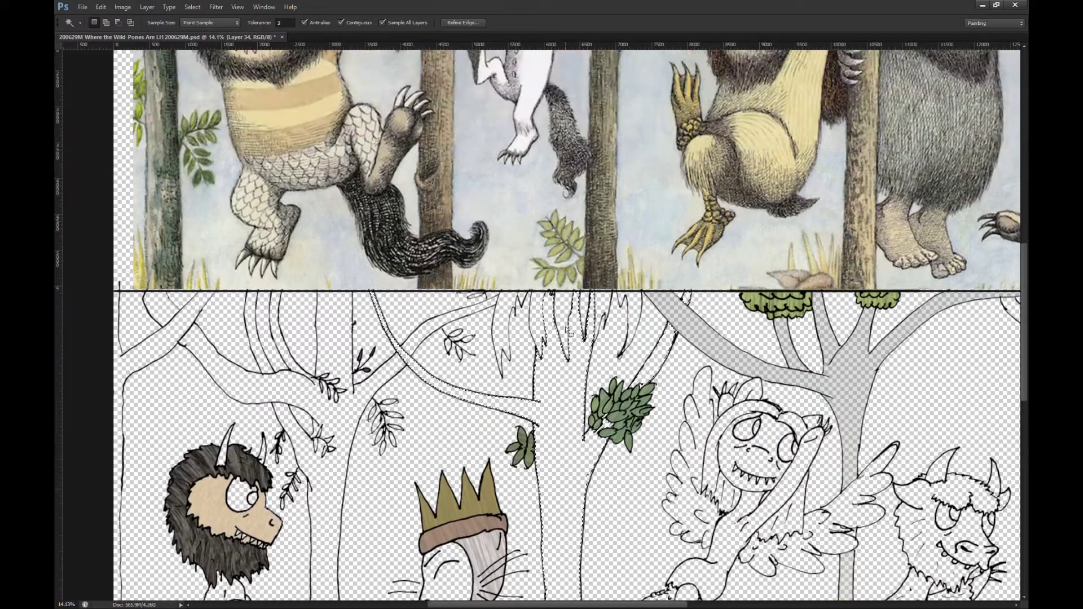
pyautogui.press('g')
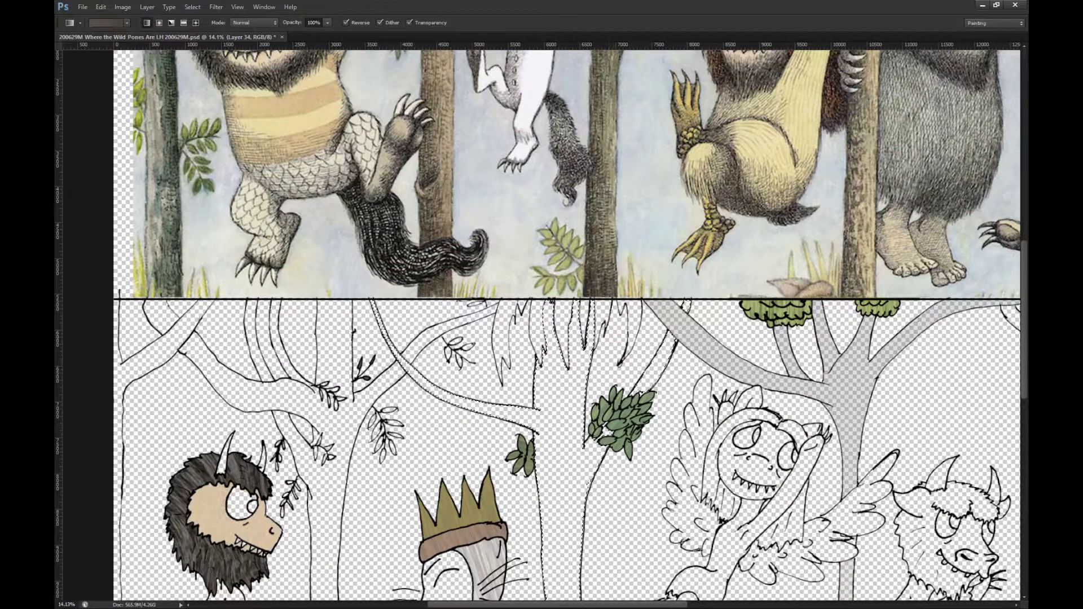
pyautogui.press('i')
pyautogui.click(615, 182)
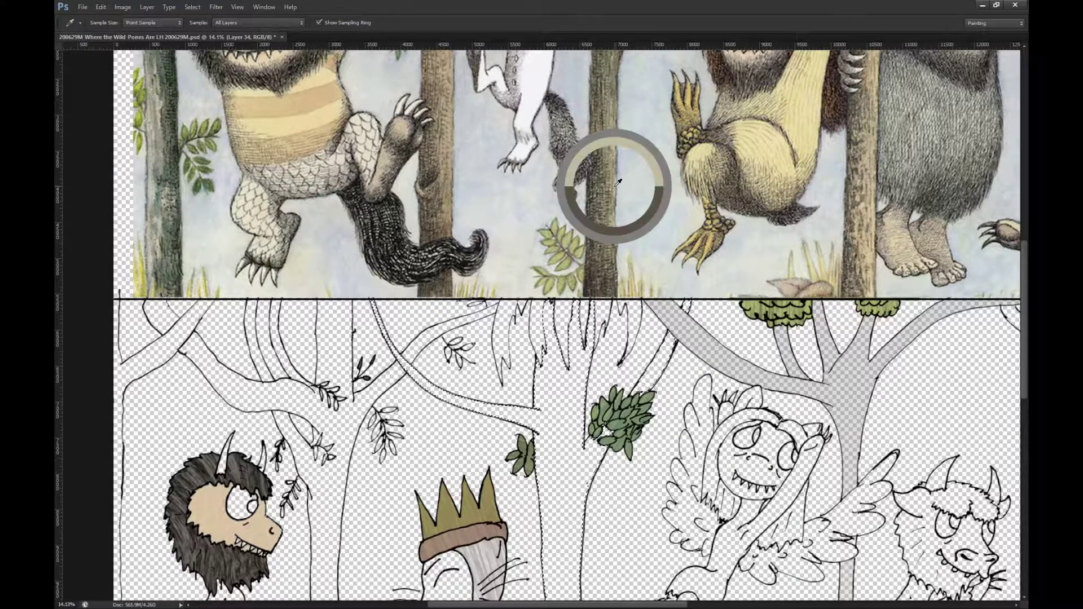
# Step: Fill the left part of the selected middle tree, including its left branch, with dark brown sampled from the reference trunk using the Rectangle tool
pyautogui.scroll(-1, 575, 408)
pyautogui.scroll(-1, 575, 409)
pyautogui.press('b')
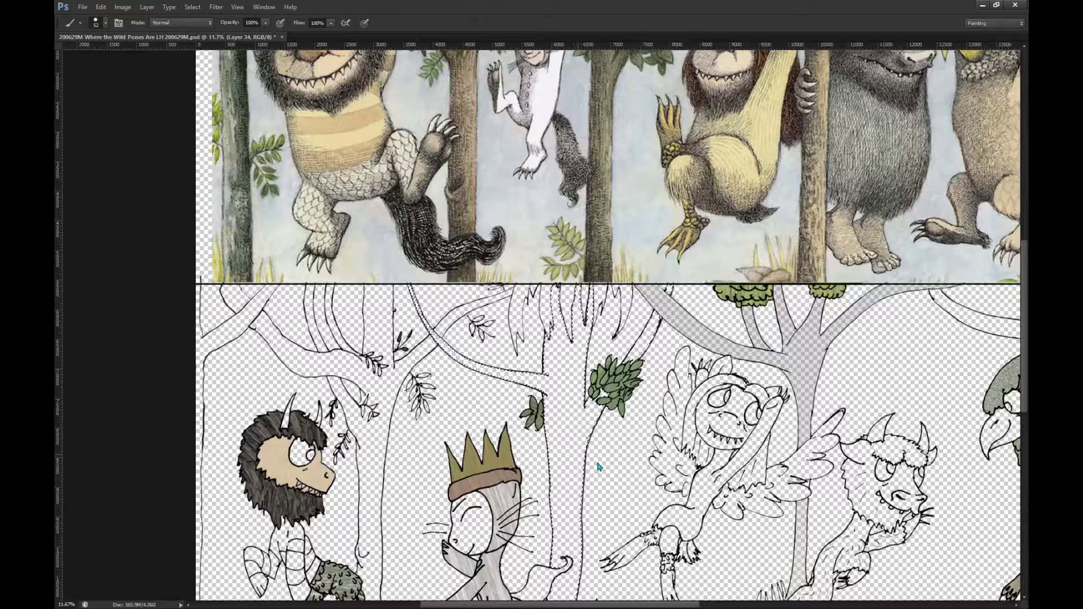
pyautogui.press(']')
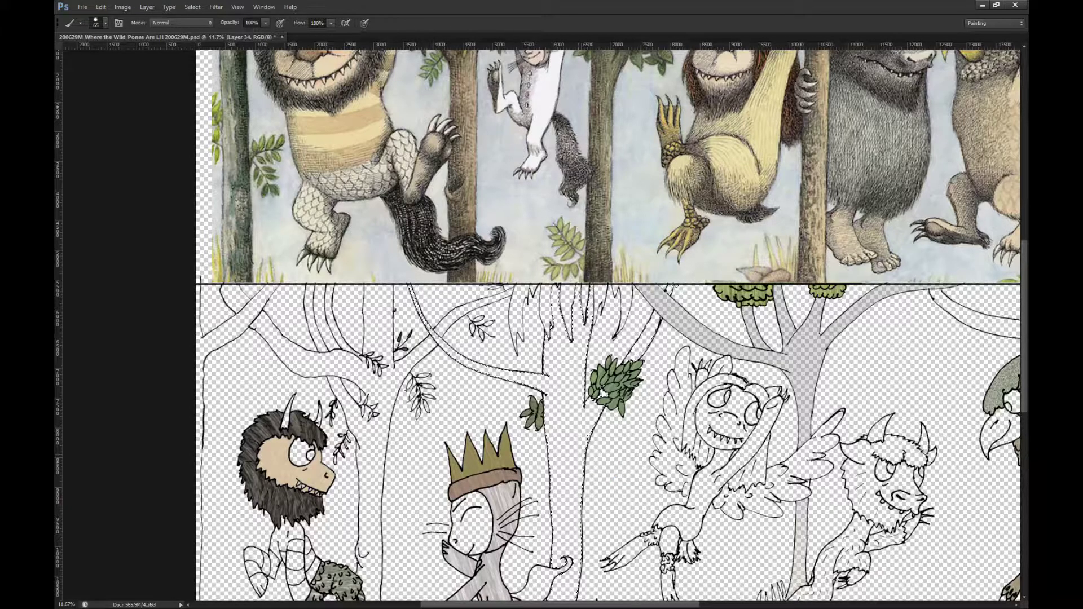
pyautogui.press('u')
pyautogui.scroll(-1, 574, 279)
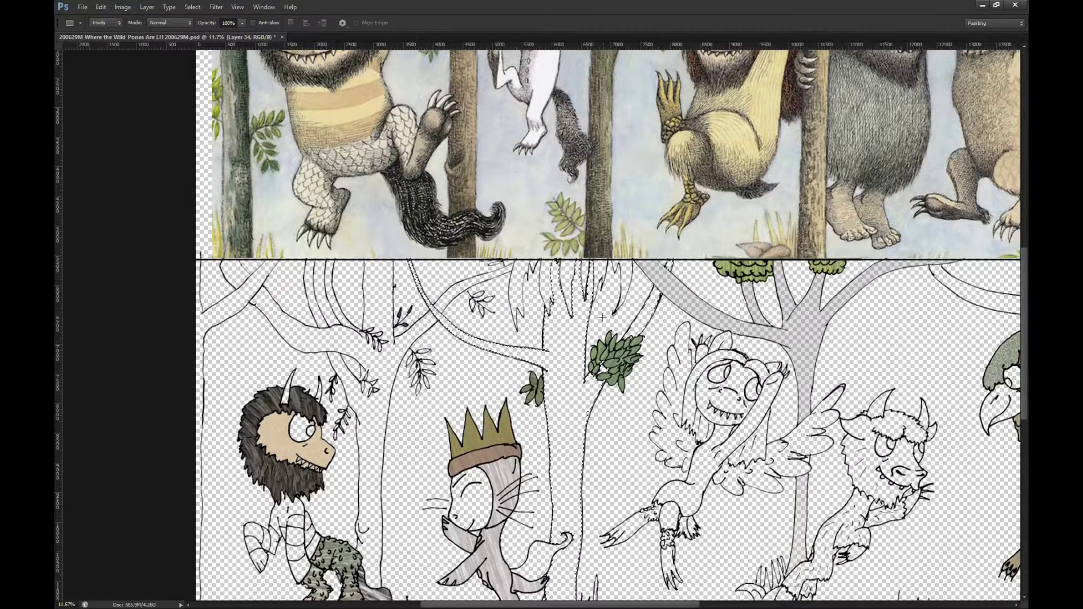
pyautogui.scroll(-1, 625, 398)
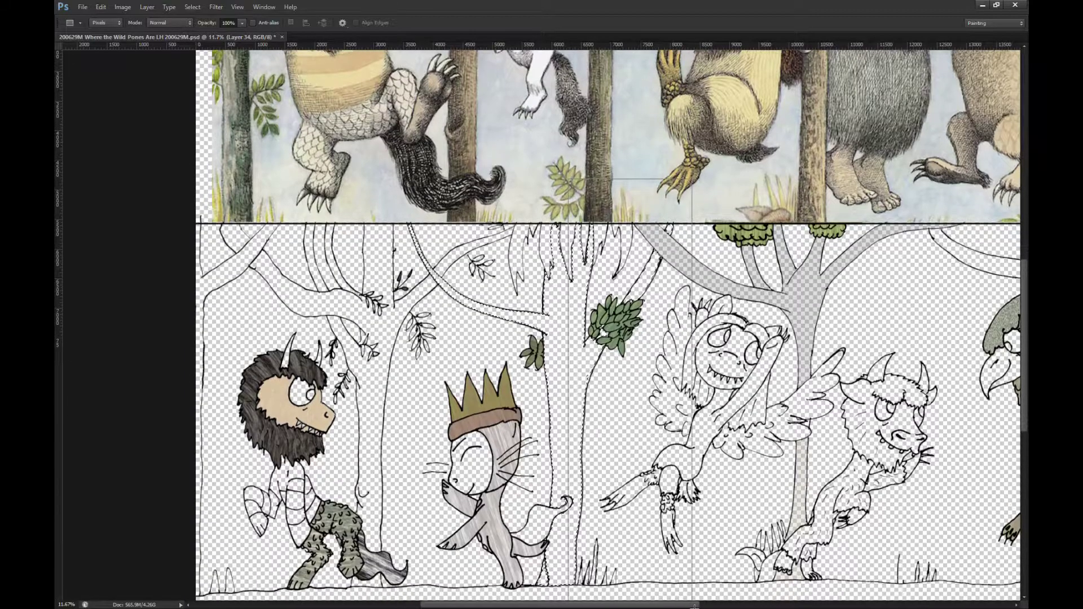
pyautogui.scroll(1, 625, 398)
pyautogui.keyDown('alt'); pyautogui.click(591, 193); pyautogui.keyUp('alt')
pyautogui.scroll(-1, 594, 189)
pyautogui.moveTo(581, 208); pyautogui.dragTo(347, 602)
pyautogui.hotkey('alt', 'BackSpace')
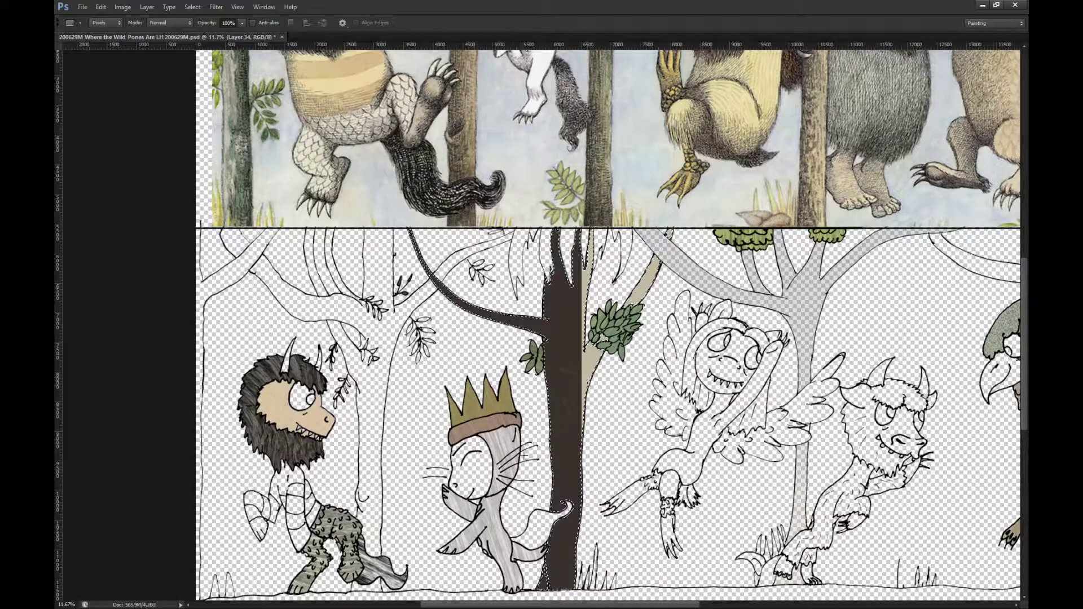
# Step: Fill the right part of the middle trunk with pale beige, reapply the last filter to the tree and deselect it
pyautogui.moveTo(718, 189); pyautogui.dragTo(571, 604)
pyautogui.hotkey('ctrl', 'BackSpace')
pyautogui.press('m')
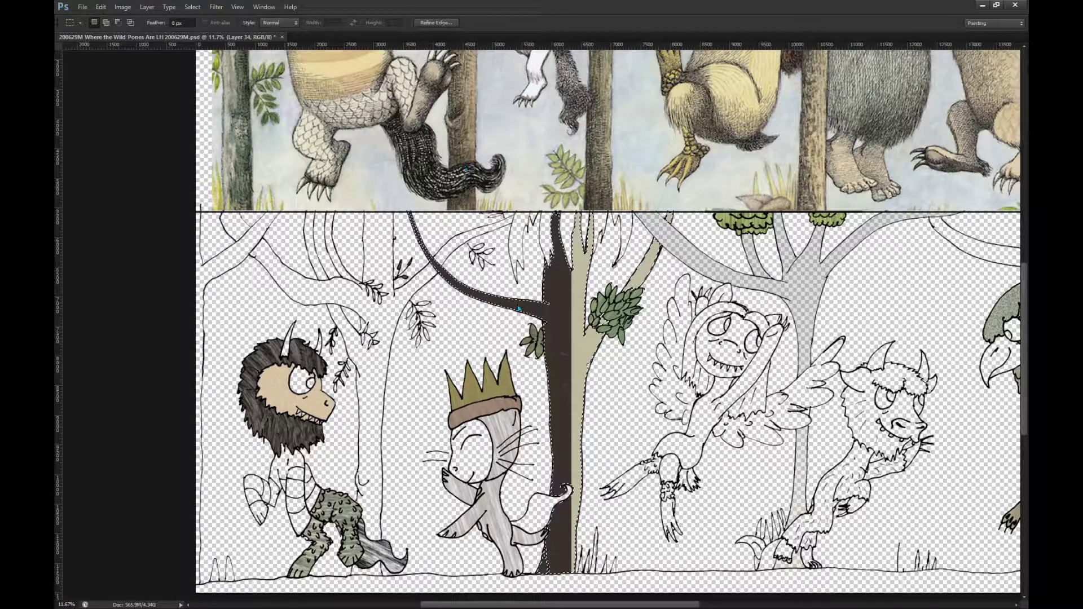
pyautogui.hotkey('ctrl', 'f')
pyautogui.hotkey('ctrl', 'd')
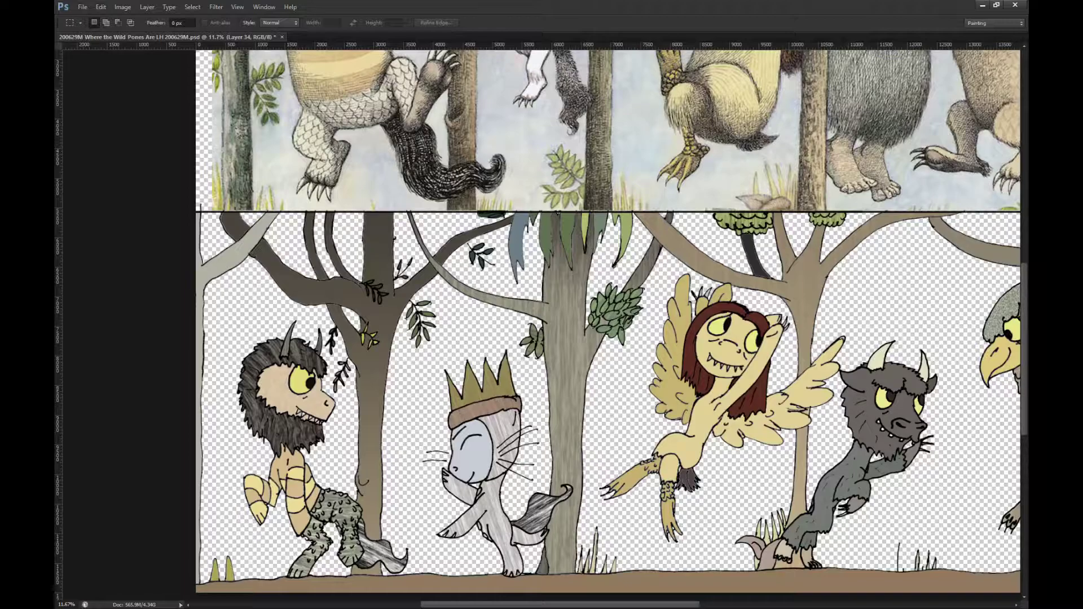
# Step: Select the trunk and branches of the tree behind the horned creature with the Magic Wand
pyautogui.hotkey('alt', '[')
pyautogui.moveTo(659, 291); pyautogui.dragTo(822, 258)
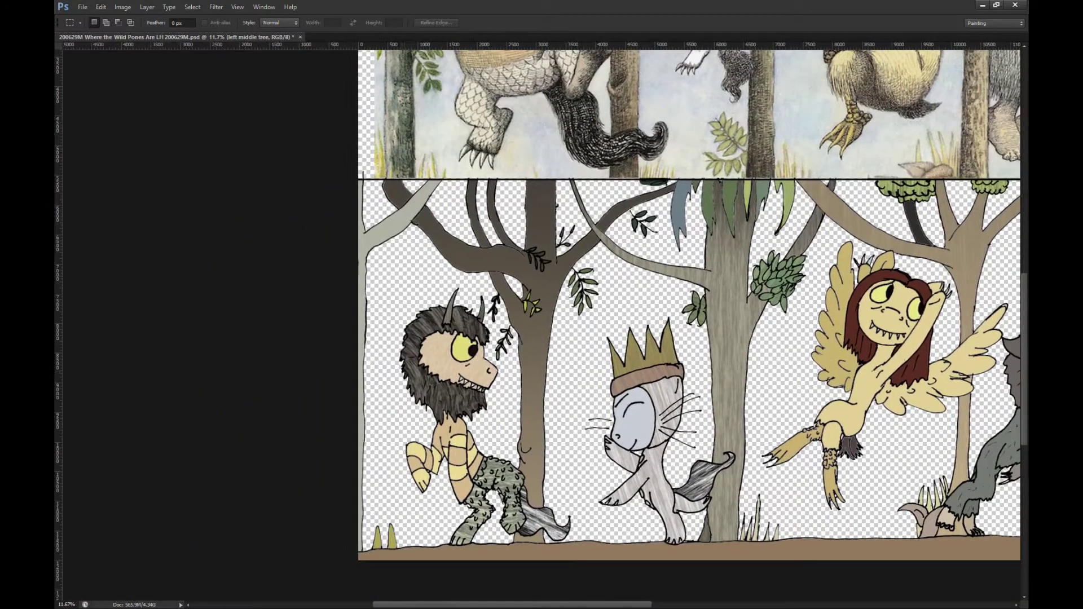
pyautogui.press('w')
pyautogui.click(539, 224)
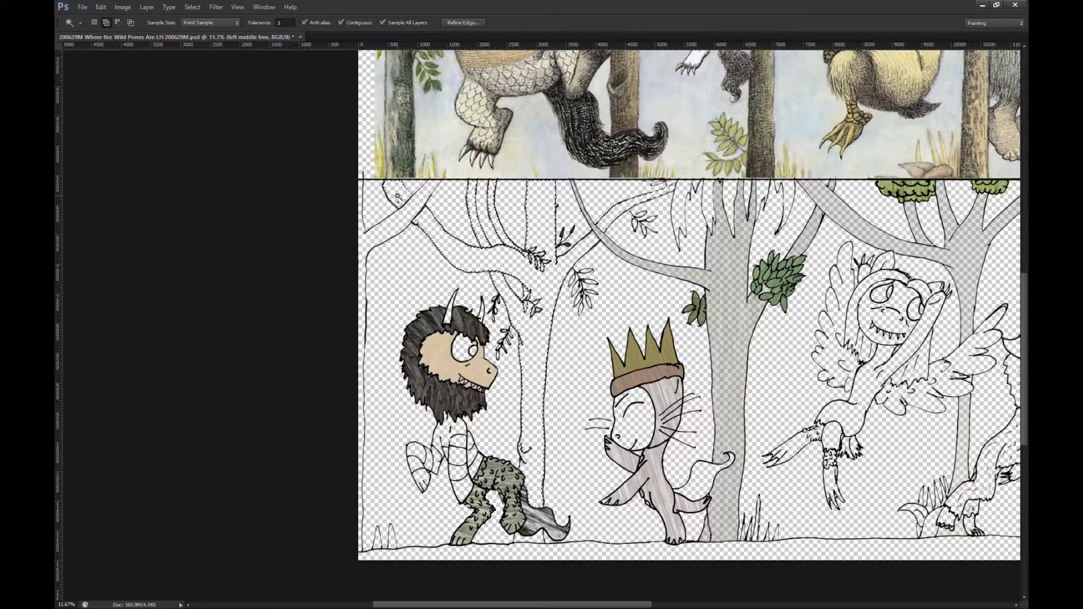
pyautogui.scroll(6, 522, 292)
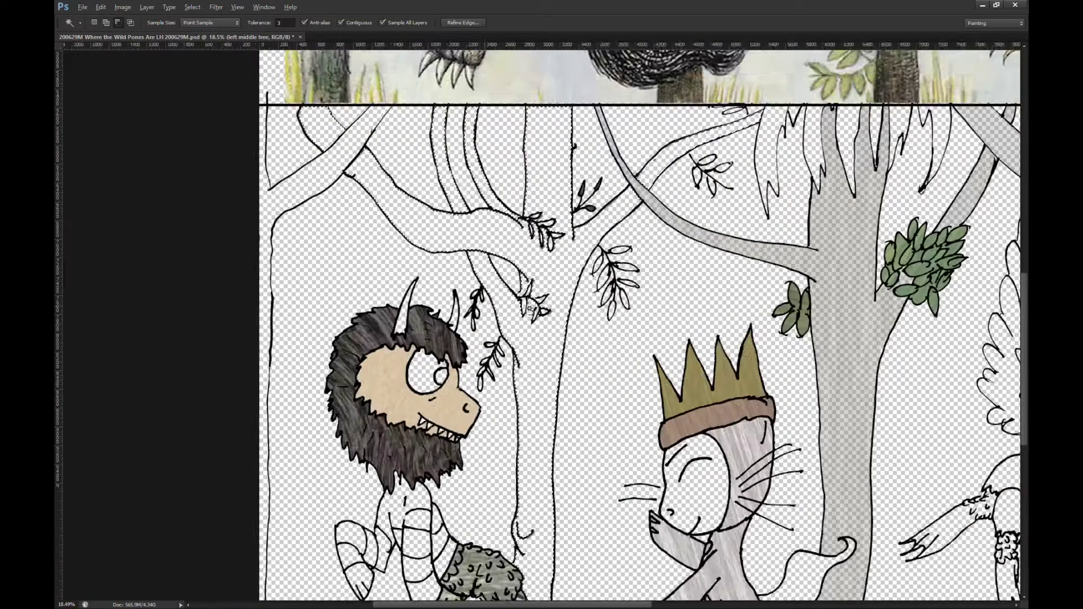
pyautogui.scroll(-5, 521, 233)
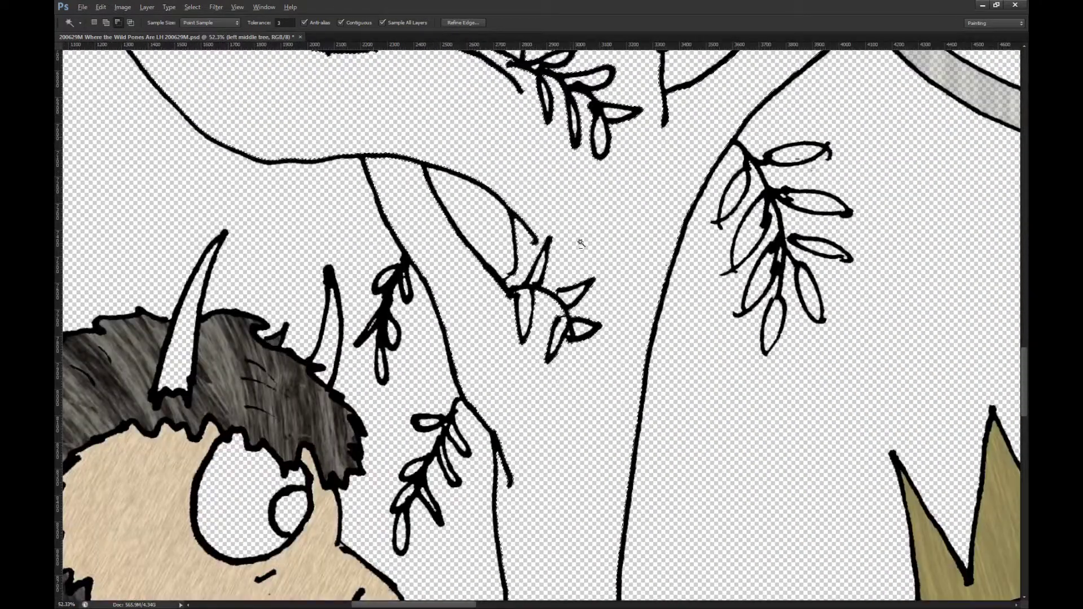
pyautogui.scroll(-1, 501, 356)
pyautogui.scroll(-2, 506, 378)
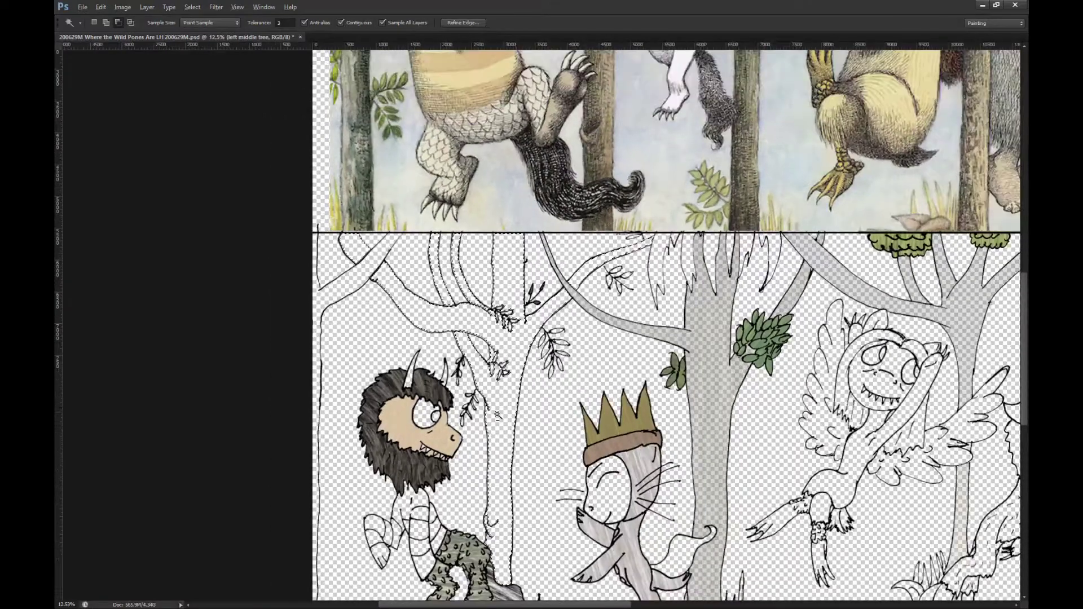
pyautogui.scroll(3, 593, 229)
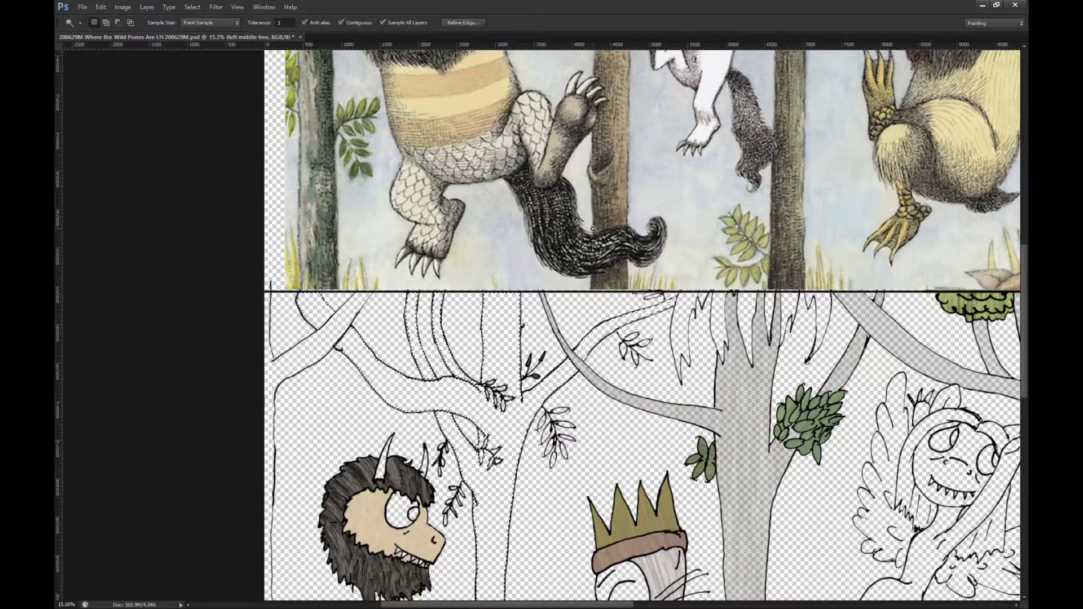
# Step: Sample brown from the matching reference trunk and fill the selected left tree with it on a new layer
pyautogui.press('i')
pyautogui.click(602, 209)
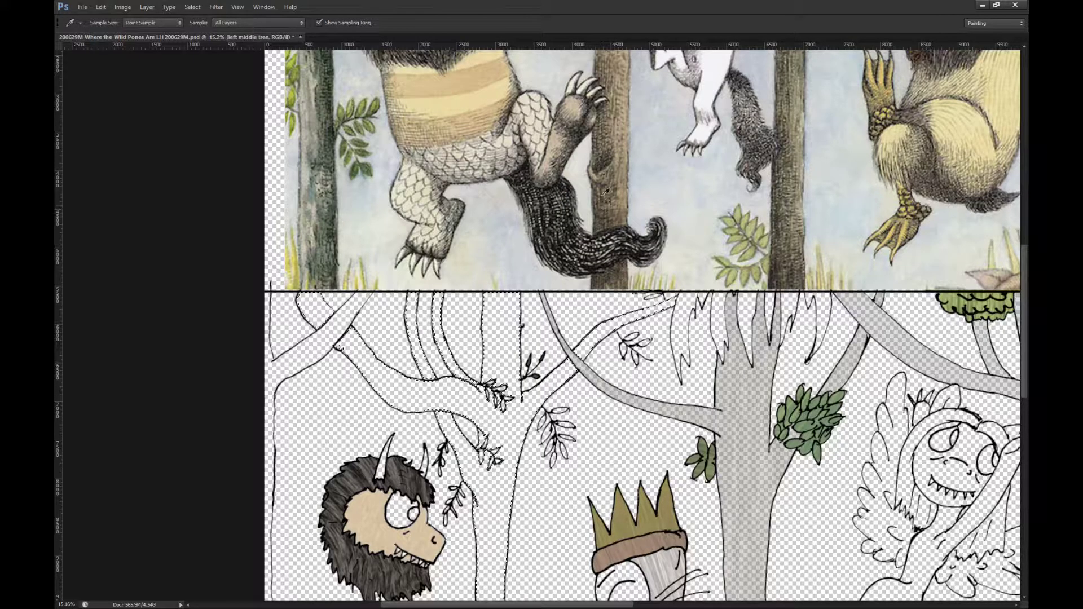
pyautogui.scroll(-8, 420, 427)
pyautogui.press('u')
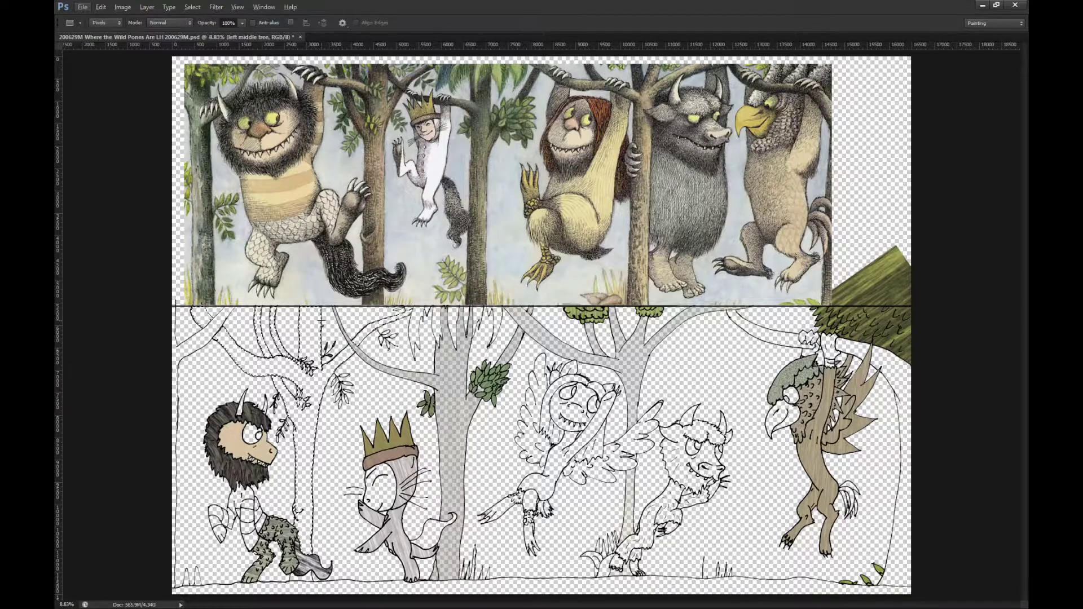
pyautogui.moveTo(310, 308); pyautogui.dragTo(513, 587)
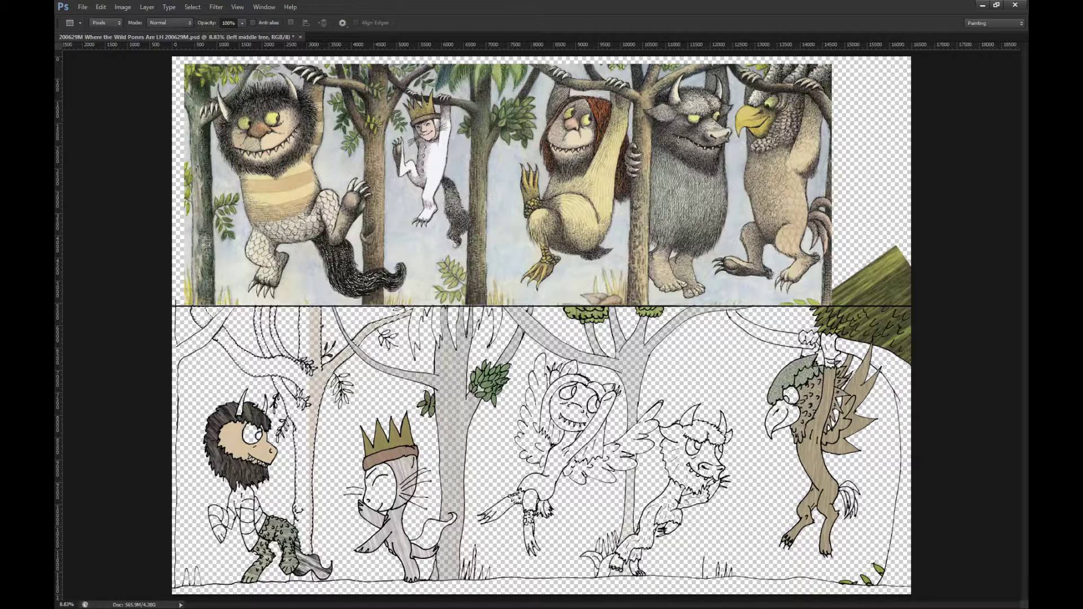
pyautogui.hotkey('ctrl', 'z')
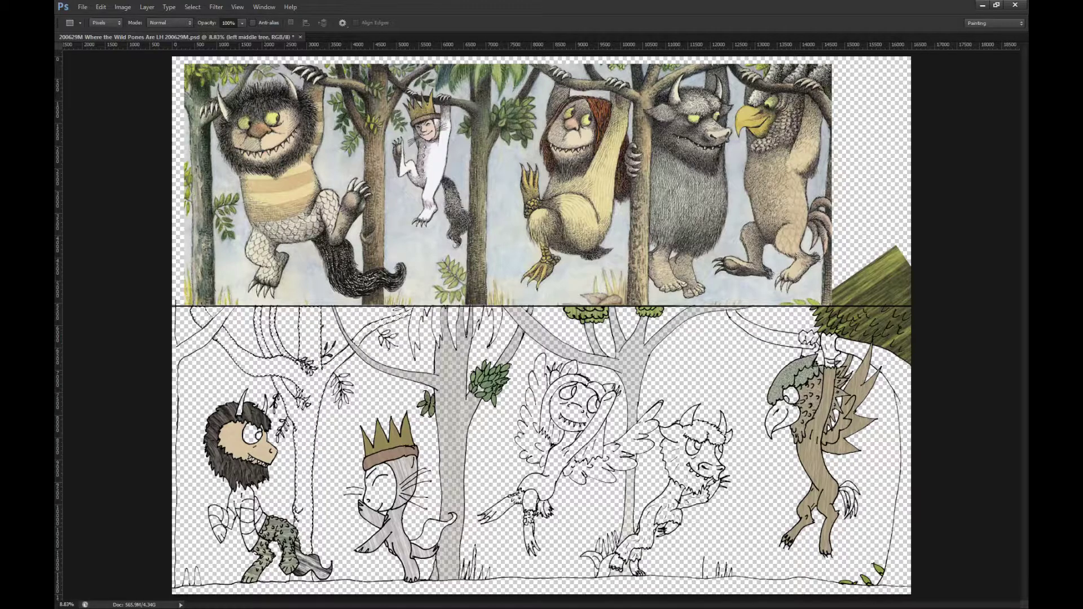
pyautogui.hotkey('ctrl', 'shift', 'alt', 'n')
pyautogui.moveTo(452, 268); pyautogui.dragTo(309, 599)
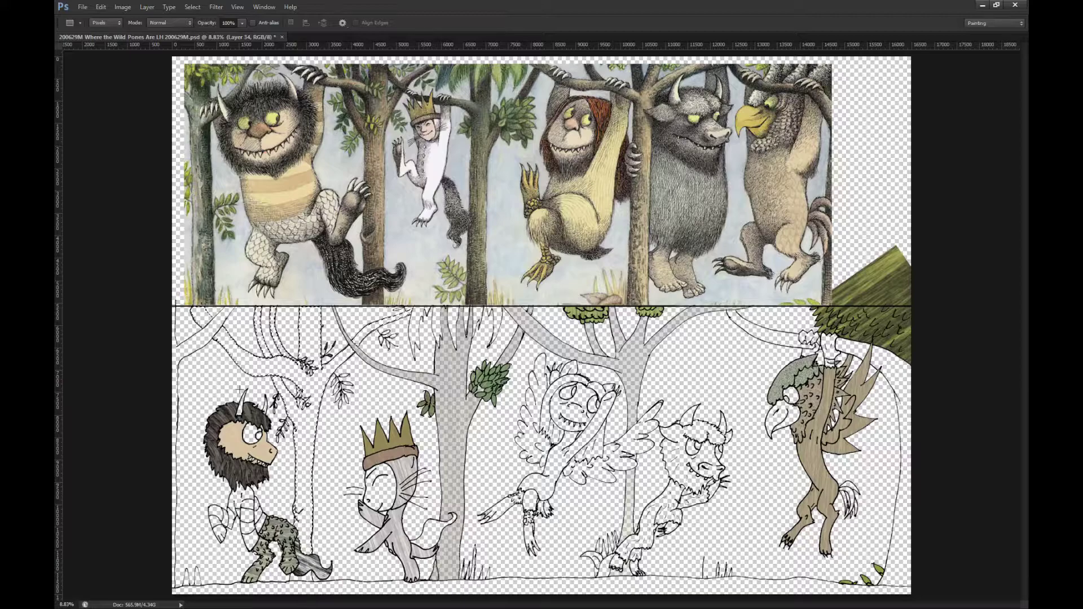
pyautogui.moveTo(137, 278); pyautogui.dragTo(309, 597)
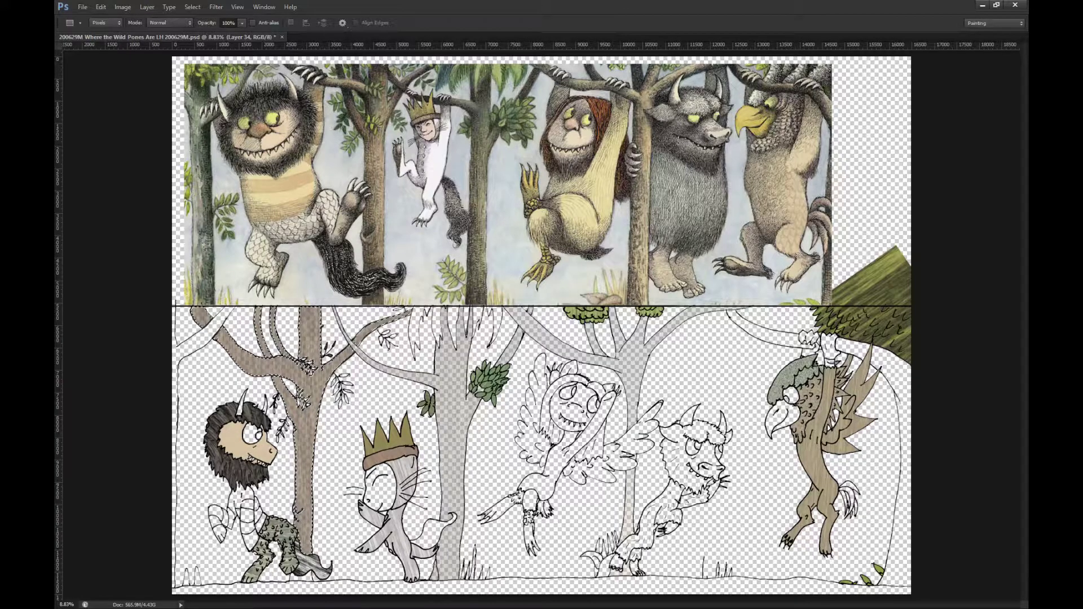
# Step: Name the left tree's layer "tree left", adjust its hue and saturation and clear the selection
pyautogui.press('Return')
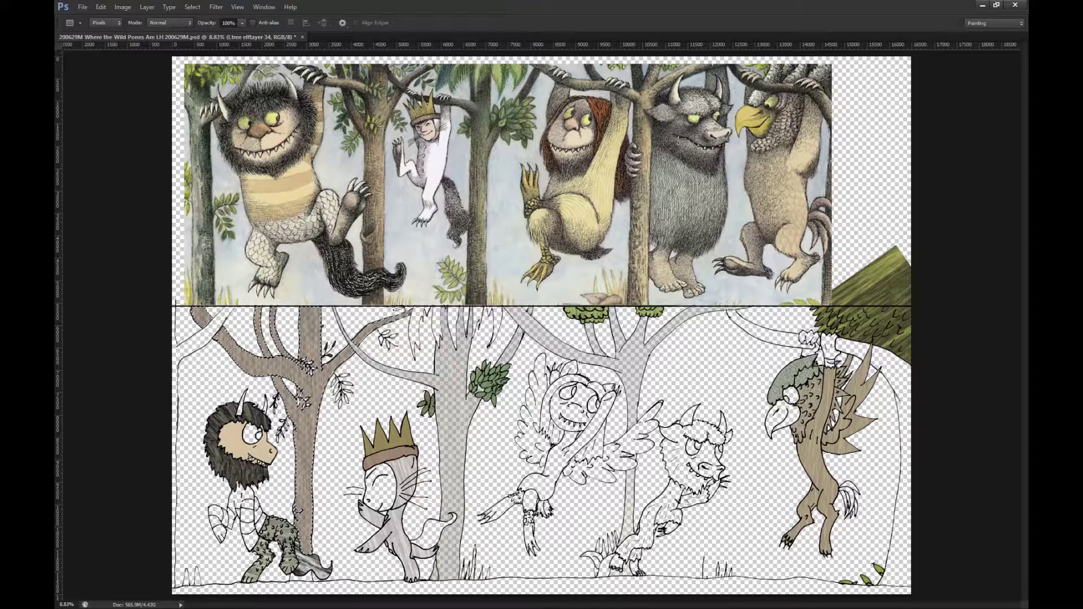
pyautogui.press('Return')
pyautogui.hotkey('ctrl', 'u')
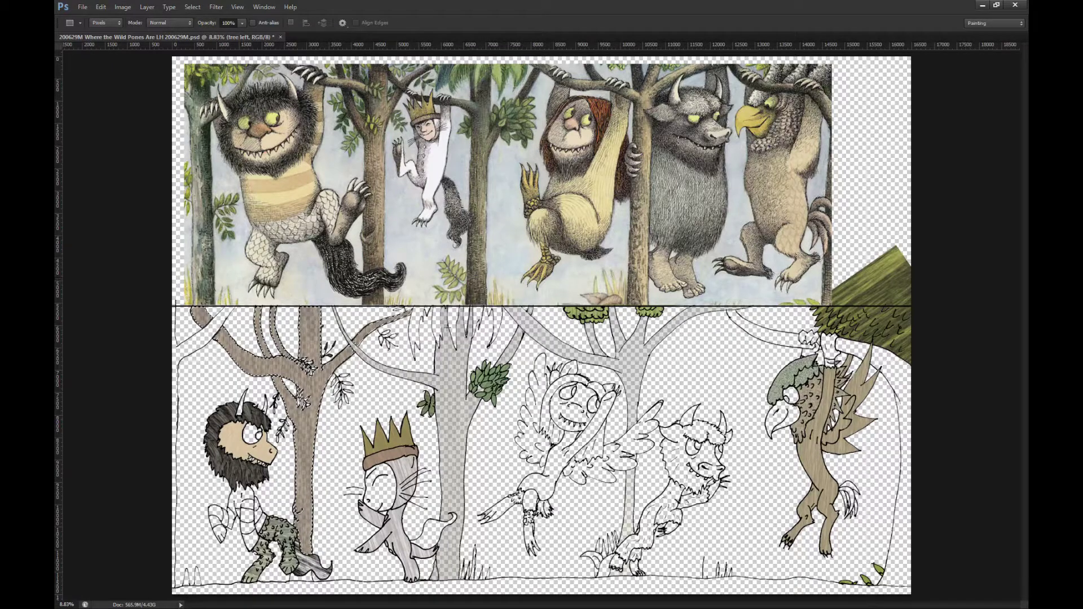
pyautogui.press('m')
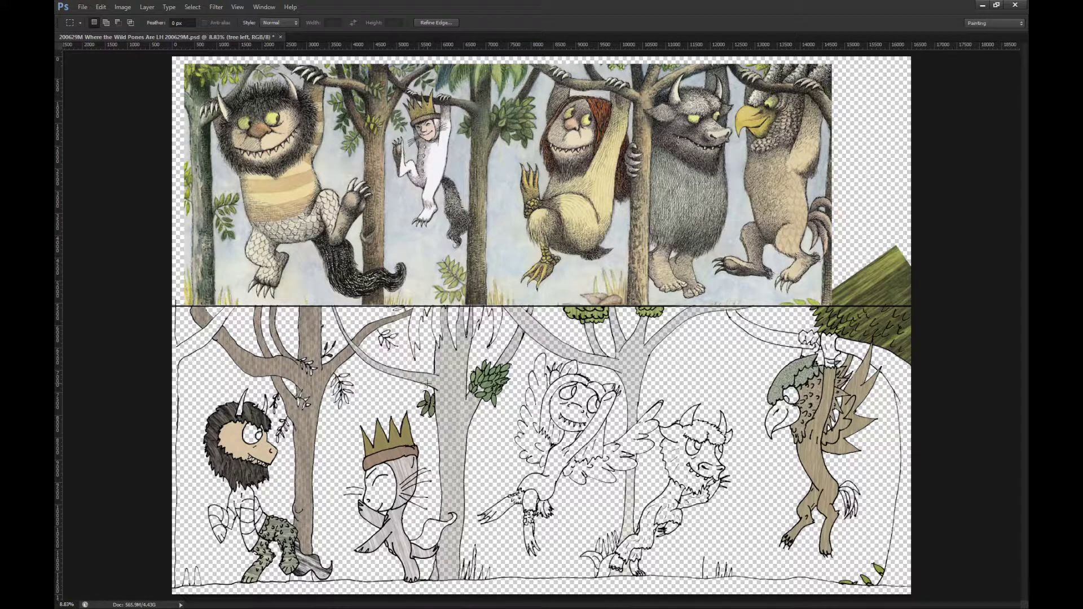
# Step: Create a new layer named "tree right" for the tree behind the bird creature
pyautogui.scroll(3, 905, 380)
pyautogui.moveTo(904, 380); pyautogui.dragTo(832, 364)
pyautogui.scroll(-2, 720, 316)
pyautogui.scroll(-2, 657, 342)
pyautogui.hotkey('ctrl', 'shift', 'alt', 'n')
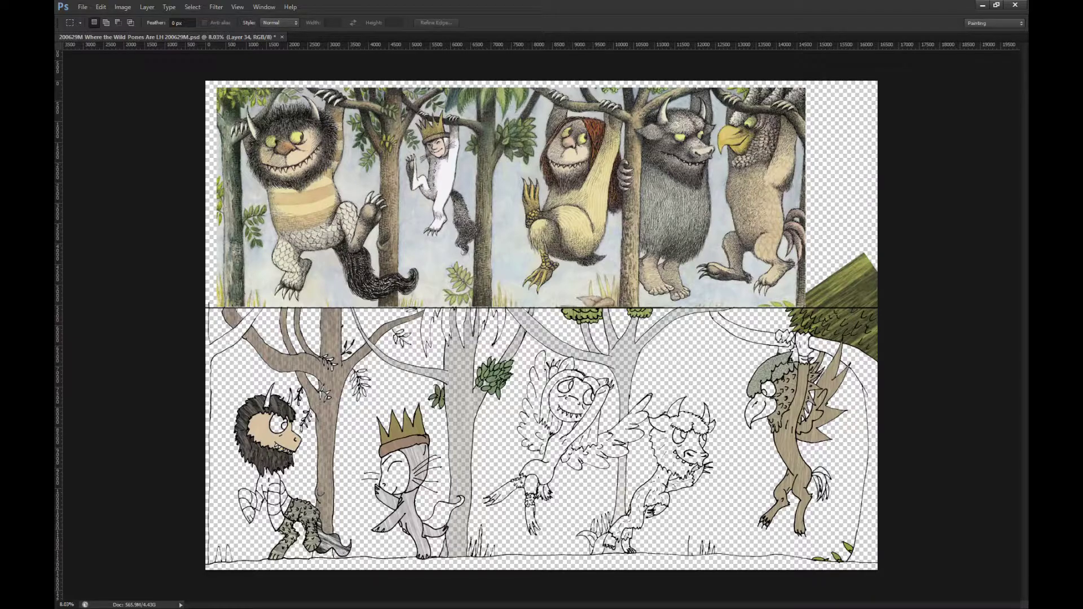
pyautogui.press('Return')
# Step: Select the branch and trunk areas of the right tree around the bird creature with the Magic Wand
pyautogui.press('w')
pyautogui.scroll(3, 849, 353)
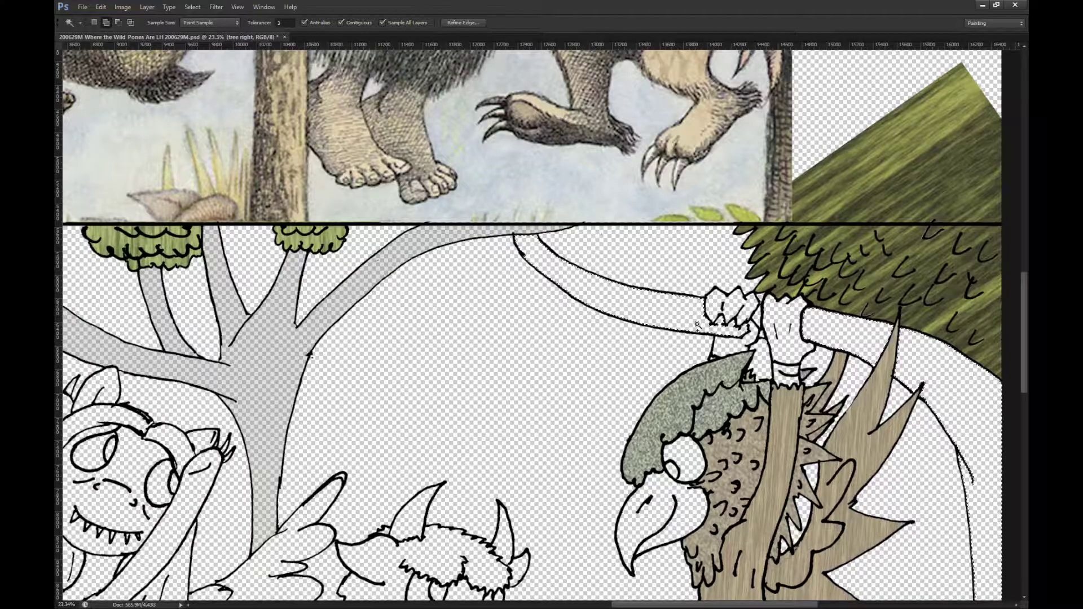
pyautogui.scroll(2, 751, 326)
pyautogui.scroll(5, 752, 326)
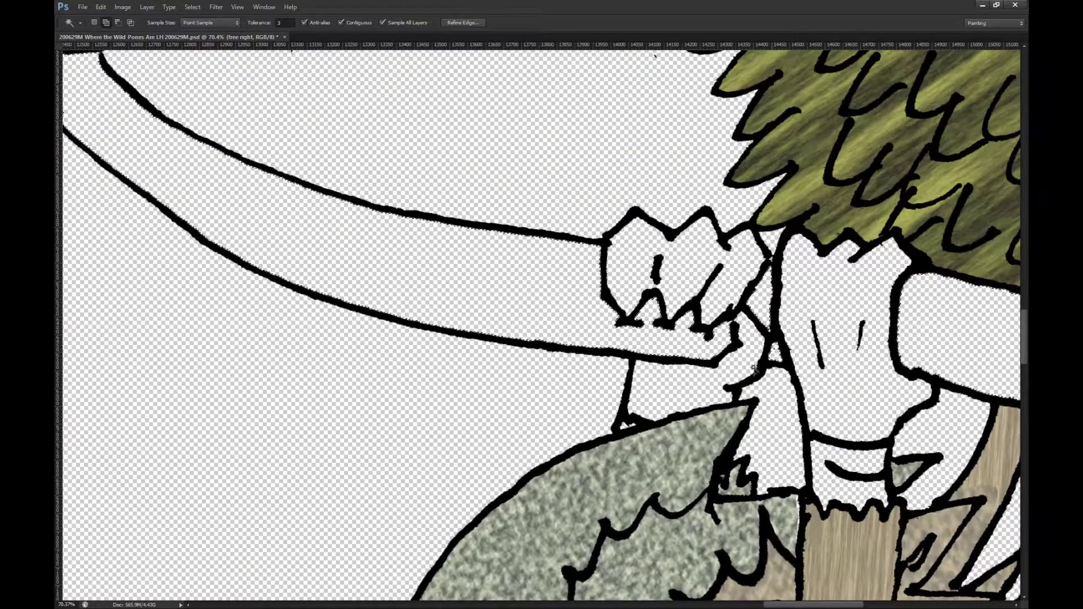
pyautogui.scroll(-6, 606, 313)
pyautogui.scroll(-3, 606, 311)
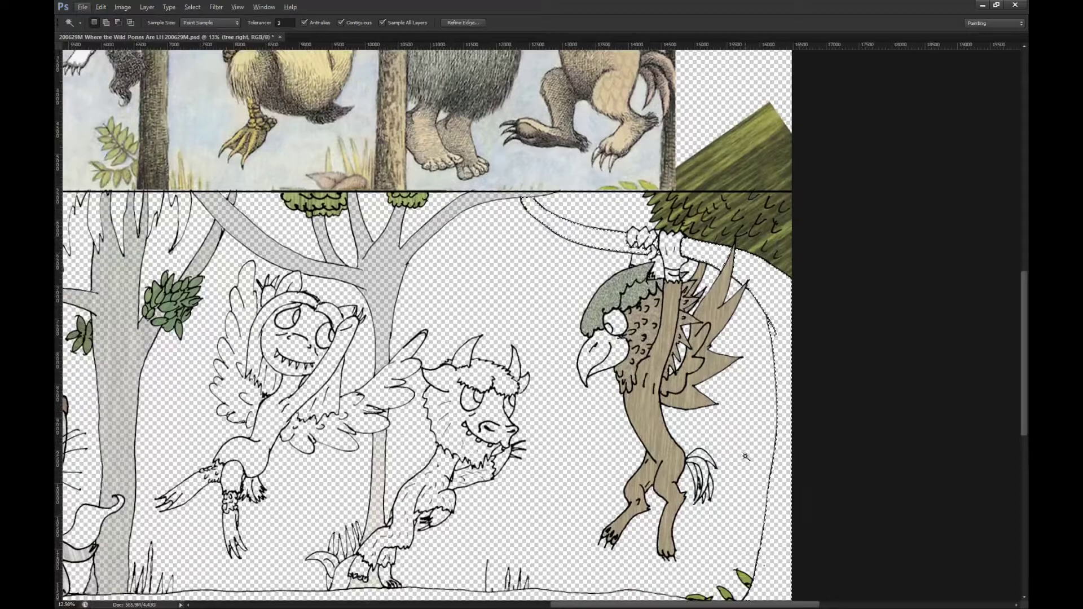
pyautogui.scroll(-1, 745, 461)
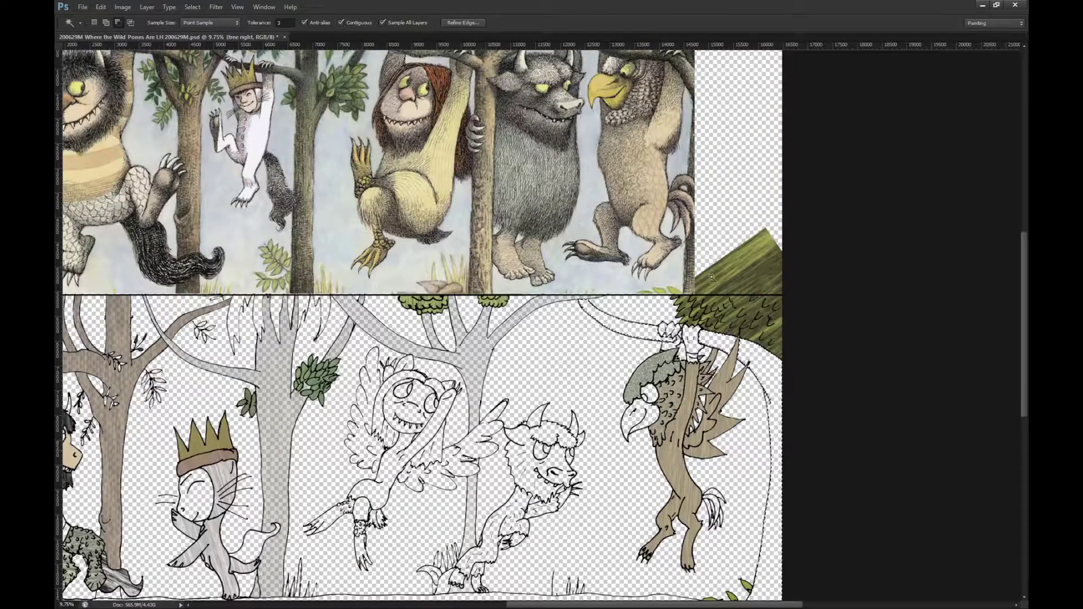
# Step: Sample a bark colour from the trunk at the far right of the reference illustration
pyautogui.press('i')
pyautogui.click(693, 241)
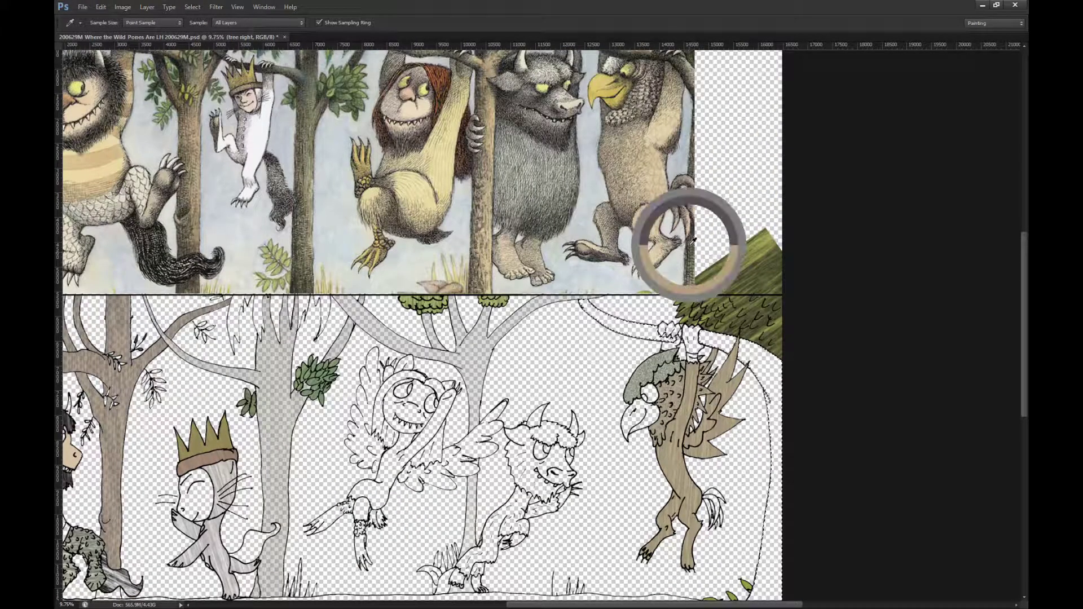
pyautogui.scroll(2, 692, 241)
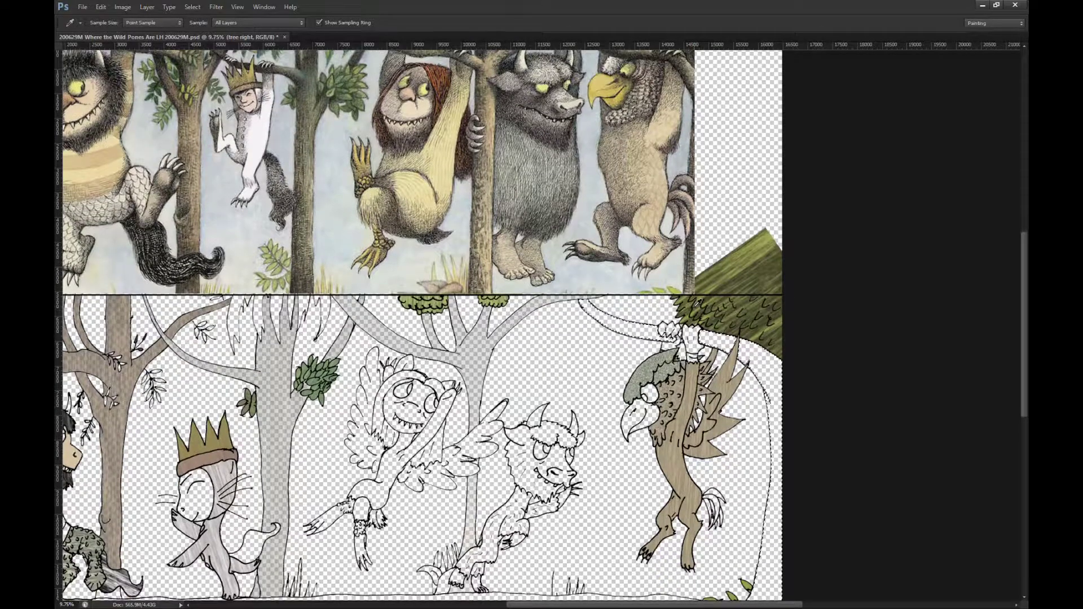
pyautogui.scroll(-5, 695, 328)
# Step: Fill the selected right tree's branch and trunk with bark colours and apply the last-used filter as a pale grey bark texture
pyautogui.press('u')
pyautogui.moveTo(507, 551); pyautogui.dragTo(722, 168)
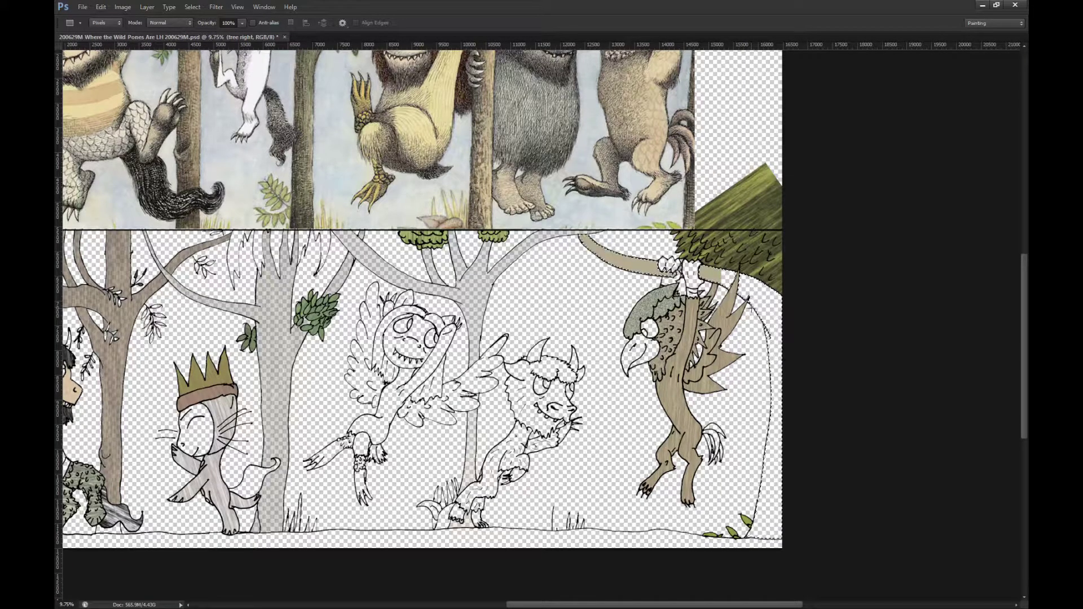
pyautogui.moveTo(875, 584); pyautogui.dragTo(736, 221)
pyautogui.moveTo(563, 457); pyautogui.dragTo(737, 169)
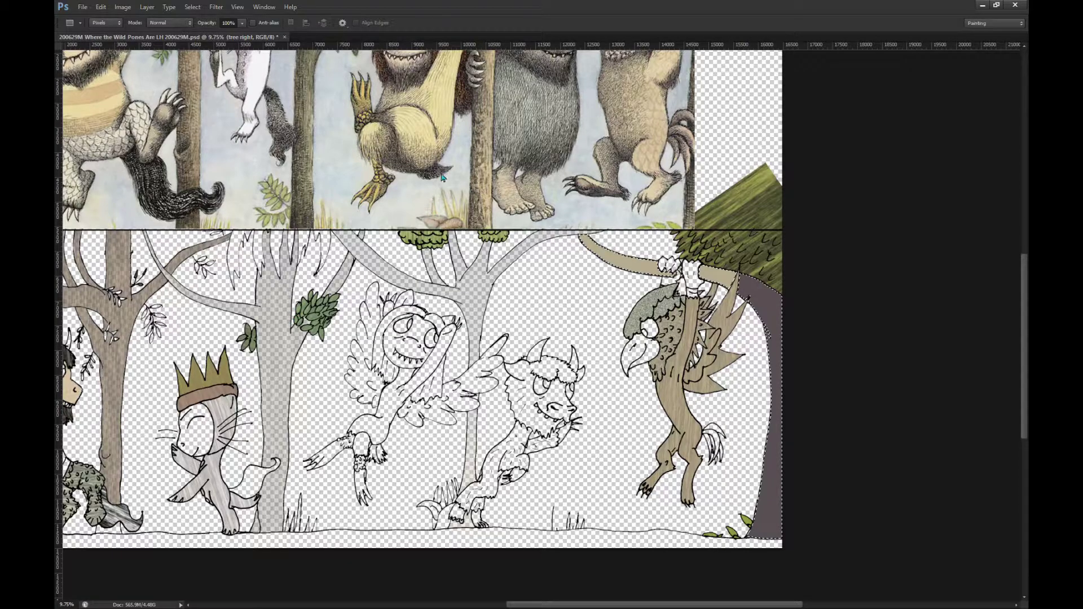
pyautogui.hotkey('ctrl', 'f')
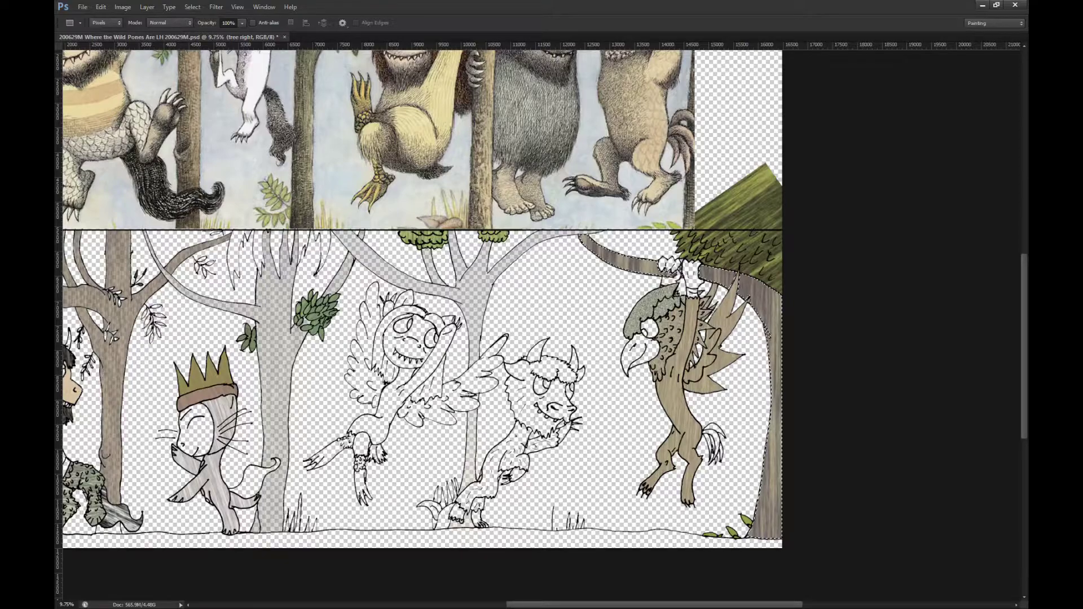
pyautogui.hotkey('ctrl', 'z')
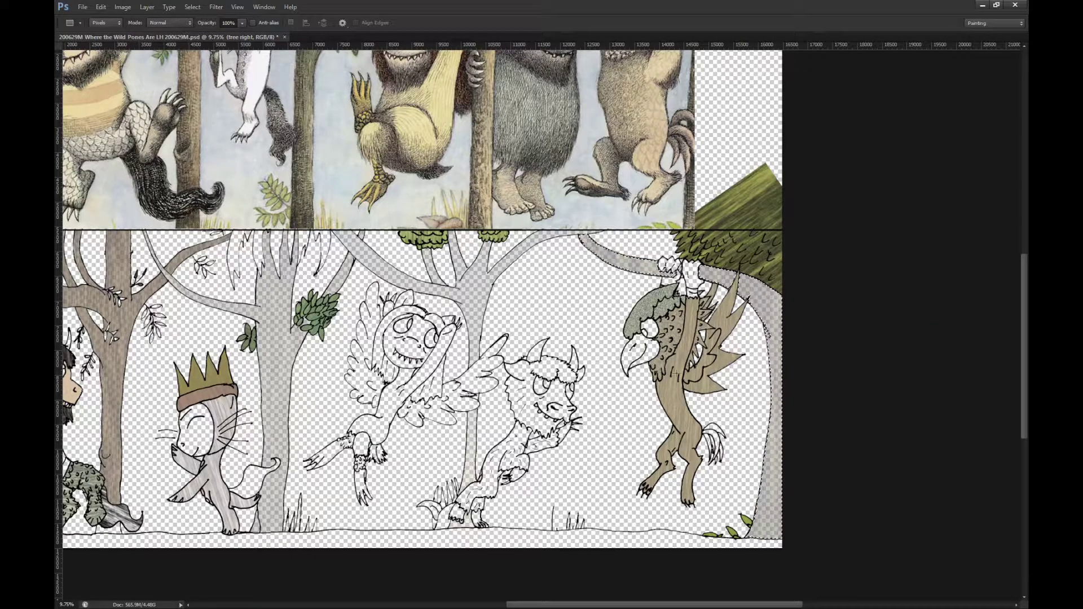
# Step: Clear the selection and create a new layer for the far-left tree of the line drawing
pyautogui.scroll(-8, 780, 318)
pyautogui.scroll(1, 784, 315)
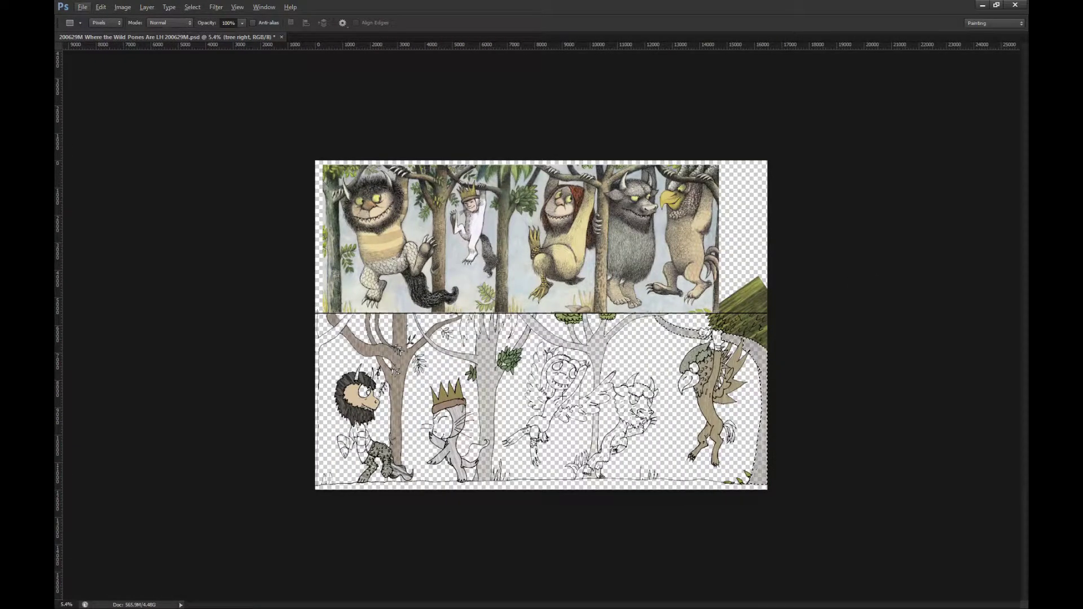
pyautogui.press('m')
pyautogui.hotkey('ctrl', 'shift', 'alt', 'n')
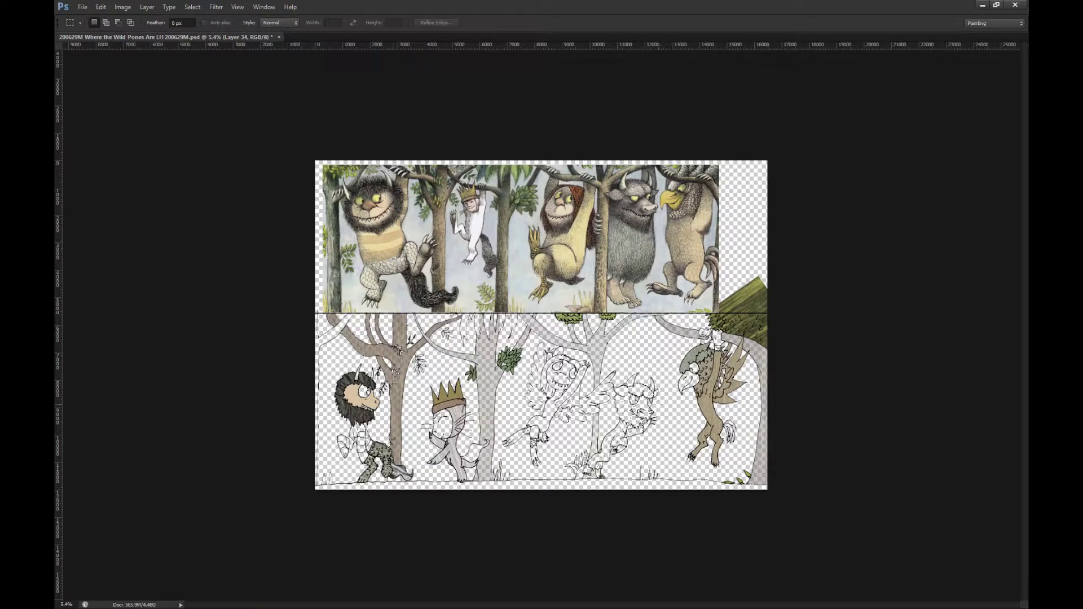
# Step: Select the far-left tree's trunk and branch in the line drawing with the Magic Wand
pyautogui.scroll(8, 331, 348)
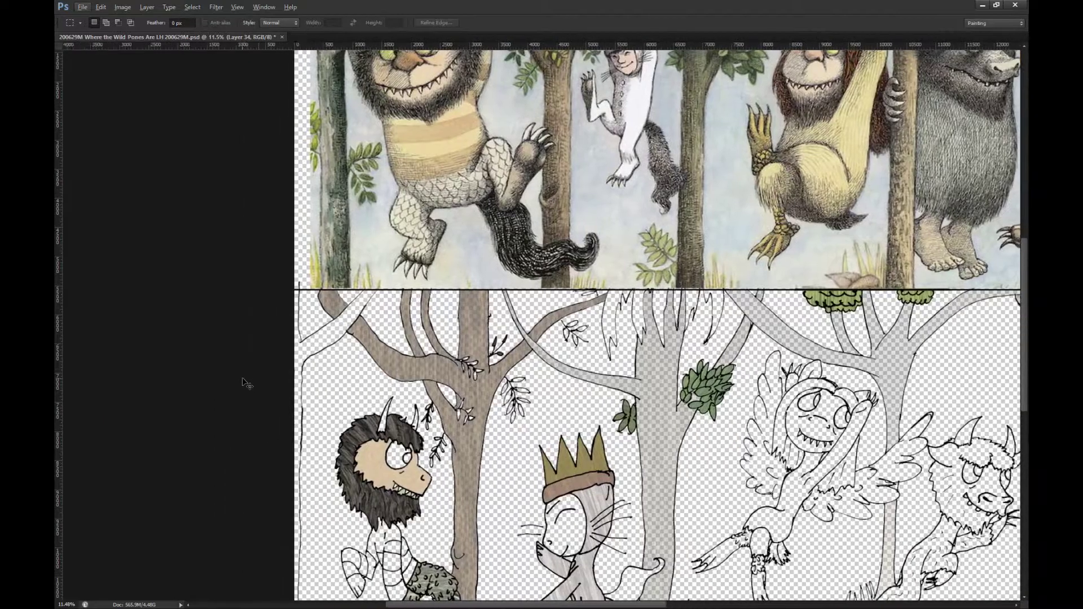
pyautogui.scroll(4, 300, 358)
pyautogui.press('w')
pyautogui.click(454, 320)
pyautogui.scroll(-2, 454, 320)
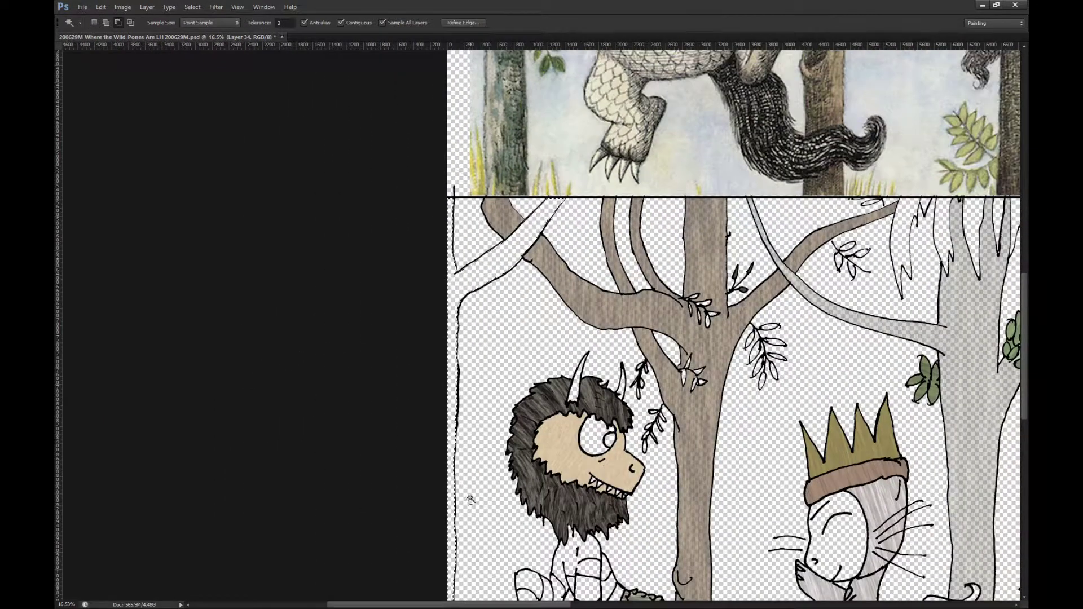
pyautogui.scroll(-1, 471, 494)
# Step: Sample bark colours from several spots on the reference illustration's far-left trunk
pyautogui.scroll(4, 491, 367)
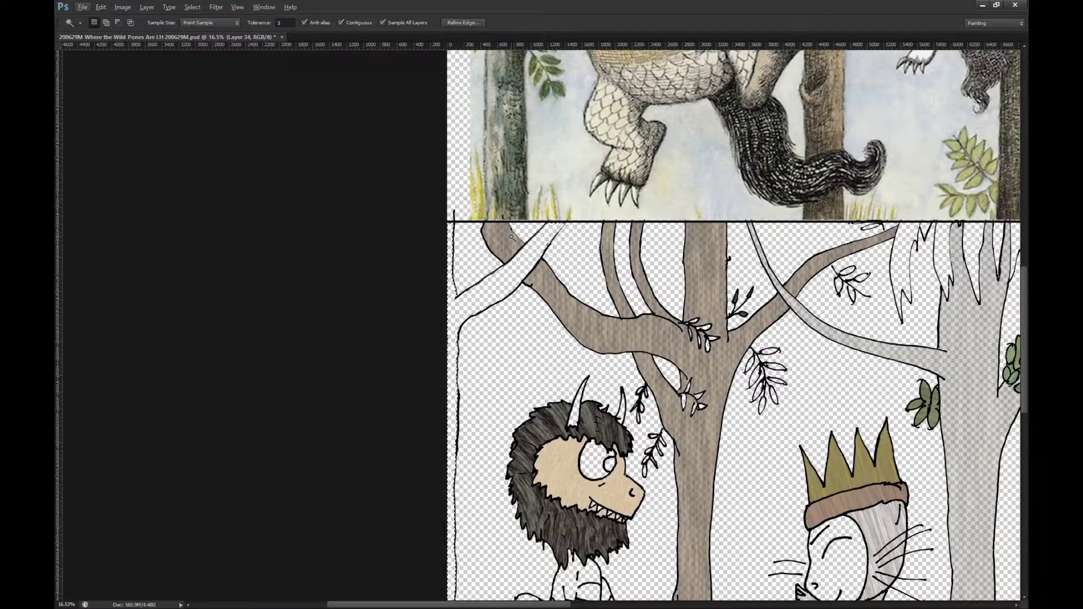
pyautogui.scroll(1, 511, 237)
pyautogui.press('i')
pyautogui.click(502, 211)
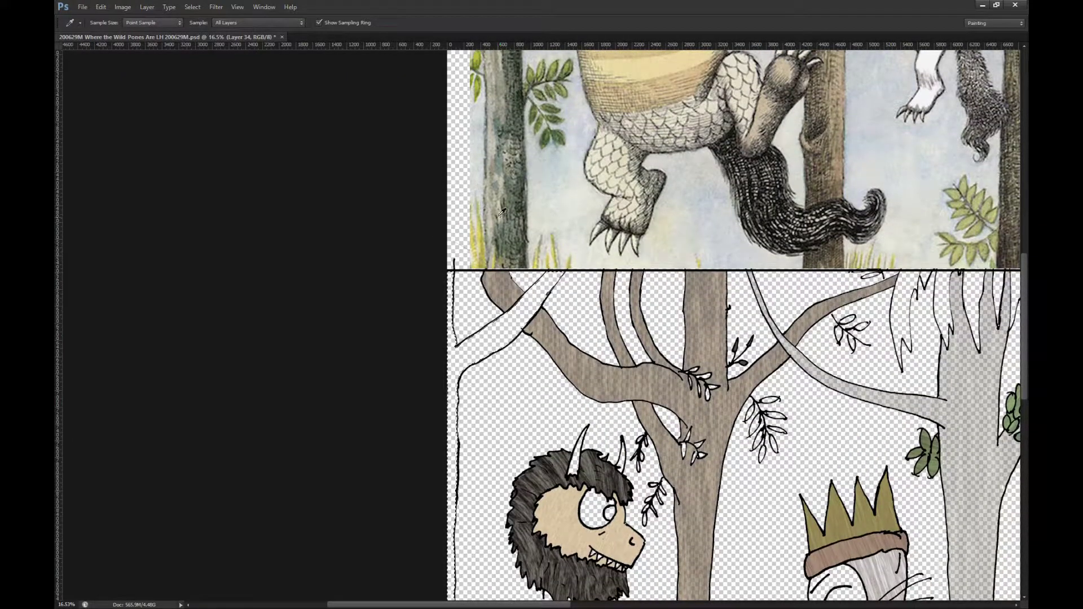
pyautogui.press('w')
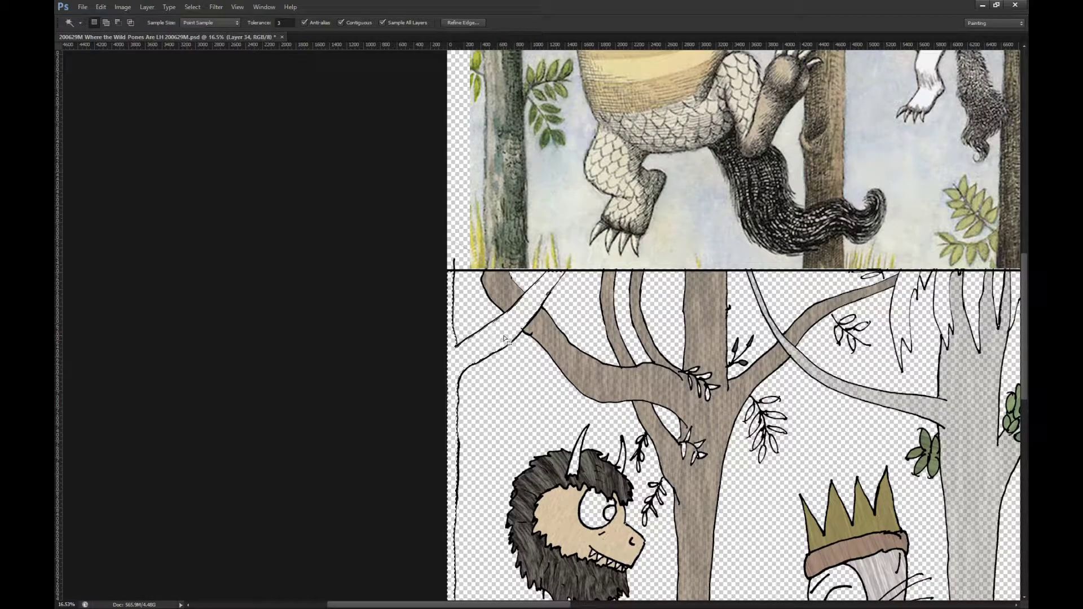
pyautogui.press('i')
pyautogui.click(525, 198)
pyautogui.moveTo(524, 203); pyautogui.dragTo(520, 207)
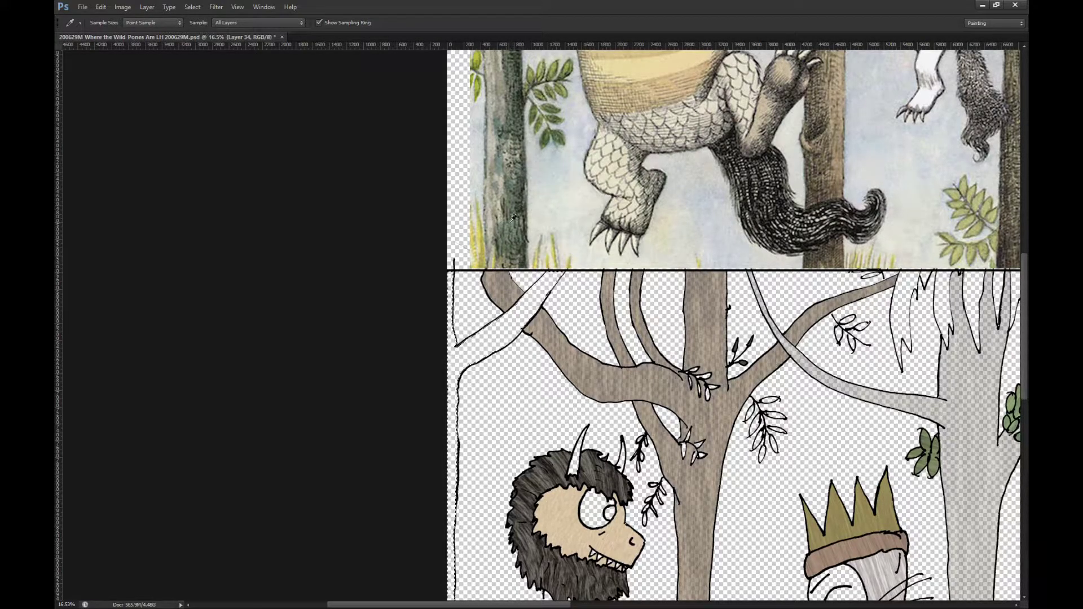
pyautogui.click(484, 147)
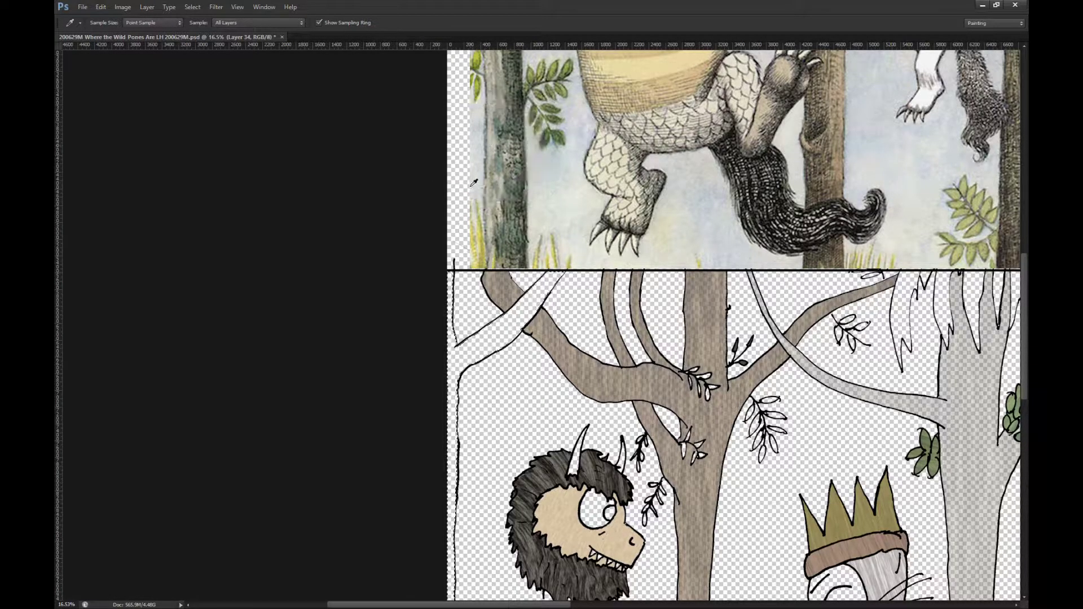
# Step: Fill the selected far-left tree, including its upper branch, with the sampled bark colours
pyautogui.scroll(-5, 474, 182)
pyautogui.scroll(1, 479, 364)
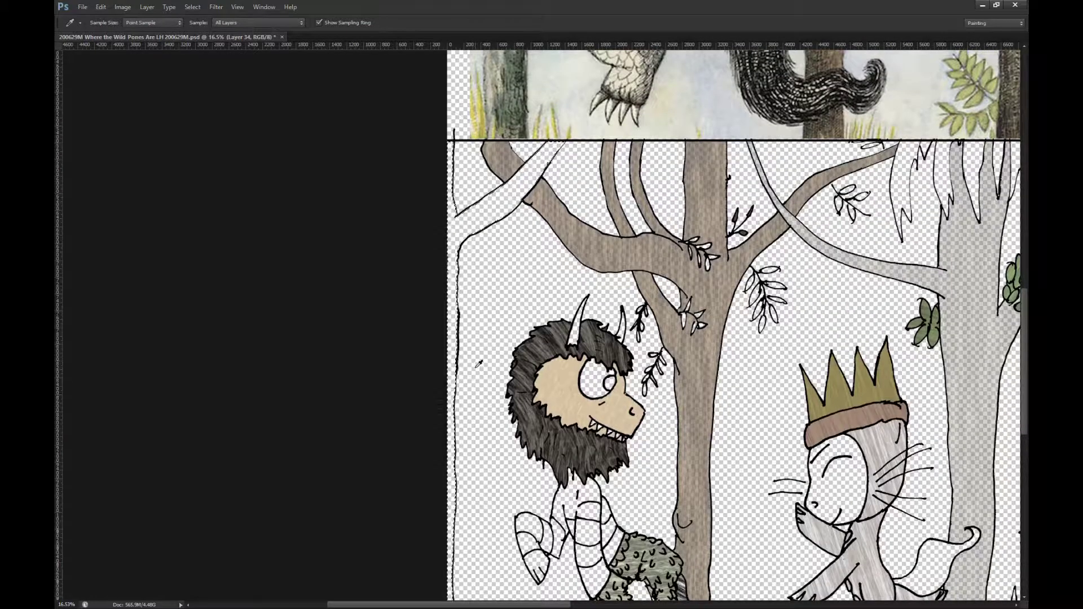
pyautogui.press('u')
pyautogui.hotkey('ctrl', '0')
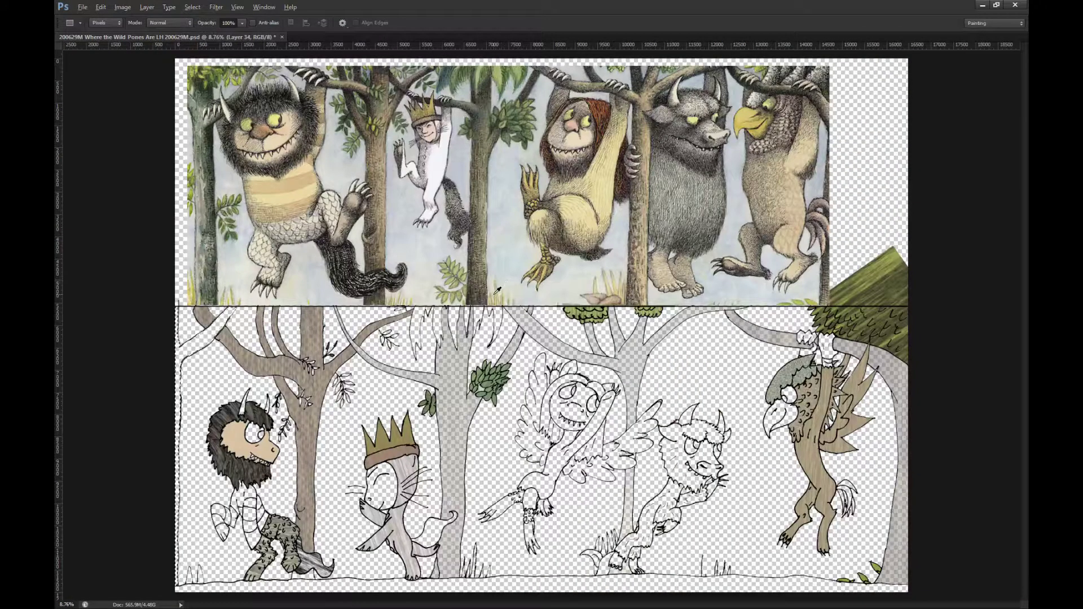
pyautogui.moveTo(179, 294); pyautogui.dragTo(291, 553)
pyautogui.moveTo(179, 553); pyautogui.dragTo(201, 574)
pyautogui.moveTo(123, 291); pyautogui.dragTo(205, 593)
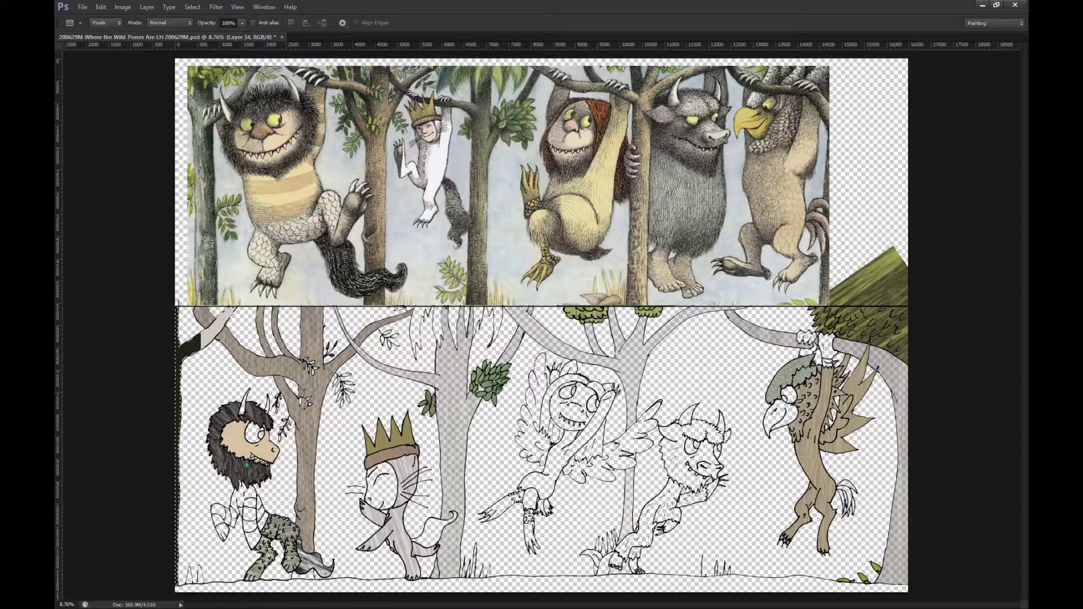
# Step: Apply the last-used filter to the far-left tree's fill, turn the bark pale grey and clear the selection
pyautogui.hotkey('ctrl', 'f')
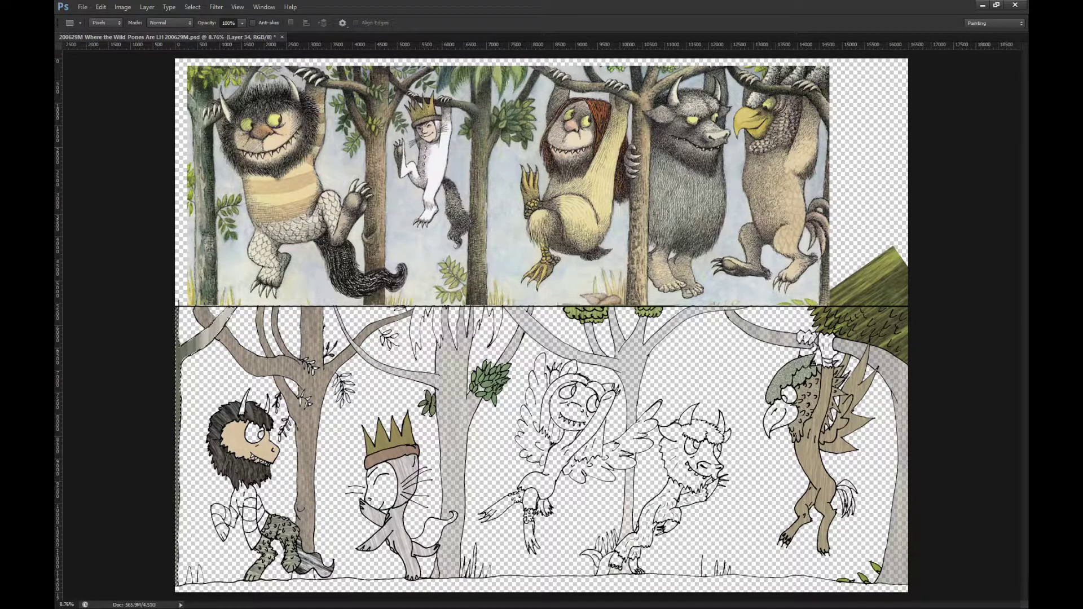
pyautogui.press('Delete')
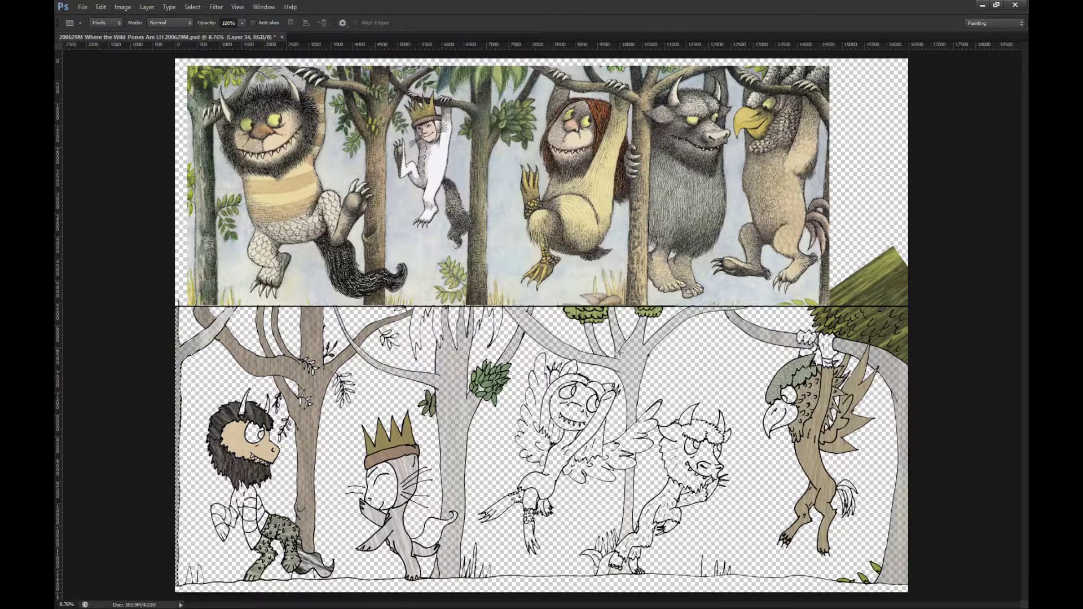
pyautogui.press('m')
pyautogui.press('m')
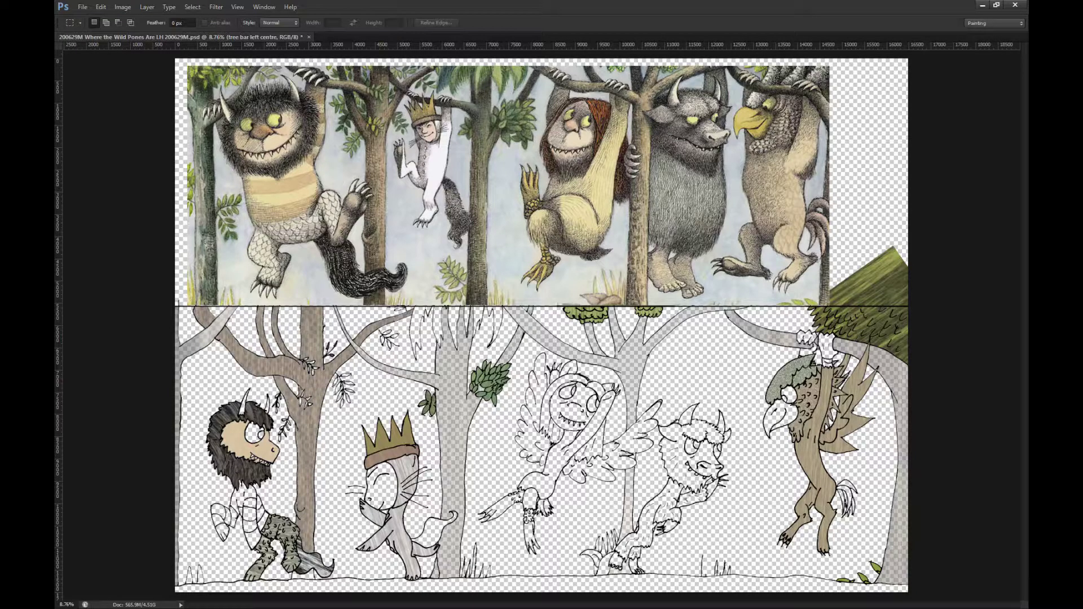
# Step: Step through the tree layers to Layer 31 and check its extent with Free Transform
pyautogui.hotkey('alt', '[')
pyautogui.hotkey('alt', '[')
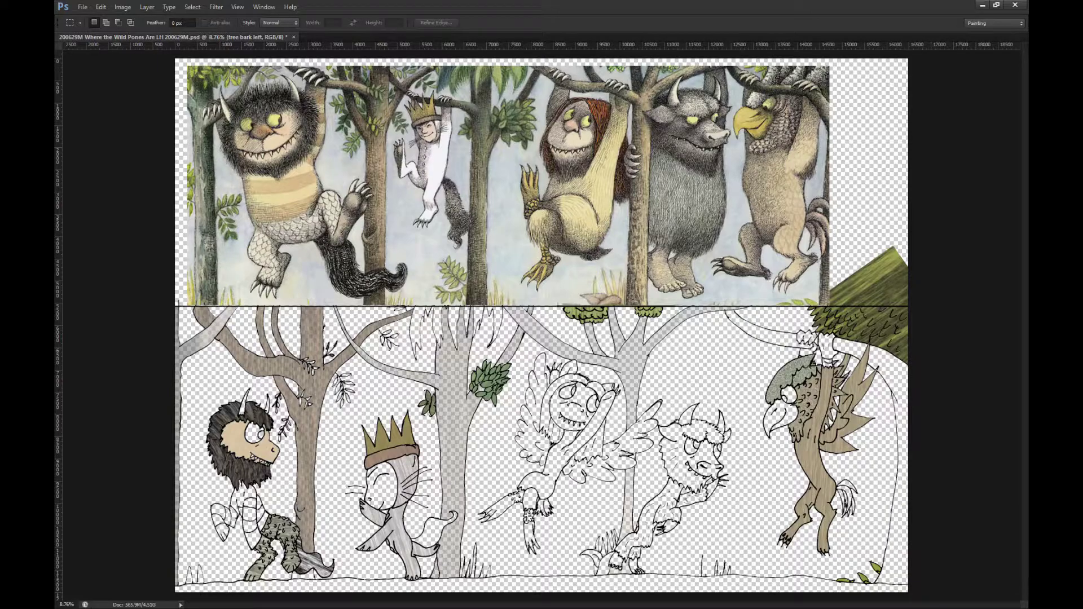
pyautogui.hotkey('alt', '[')
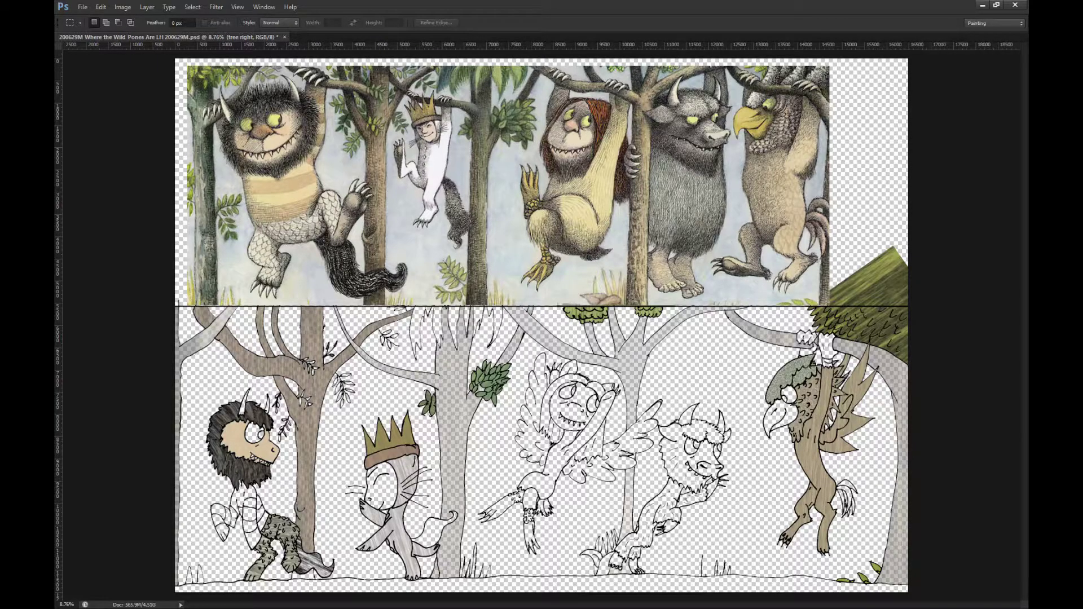
pyautogui.hotkey('alt', '[')
pyautogui.hotkey('alt', '[')
pyautogui.hotkey('alt', '[')
pyautogui.hotkey('alt', '[')
pyautogui.hotkey('alt', '[')
pyautogui.hotkey('alt', '[')
pyautogui.hotkey('alt', '[')
pyautogui.scroll(-2, 671, 333)
pyautogui.scroll(3, 671, 333)
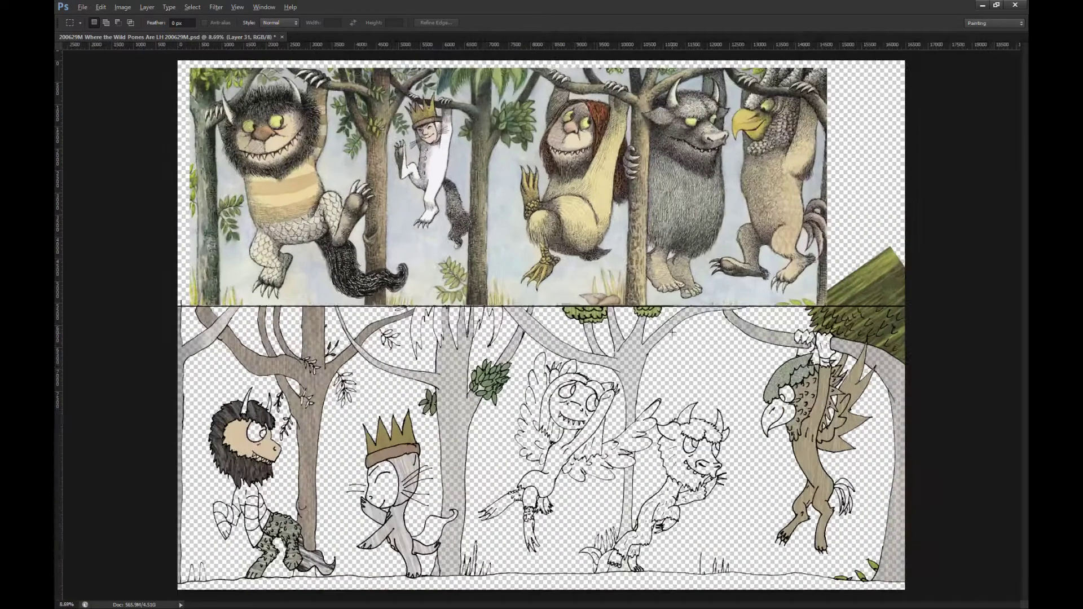
pyautogui.scroll(-2, 927, 339)
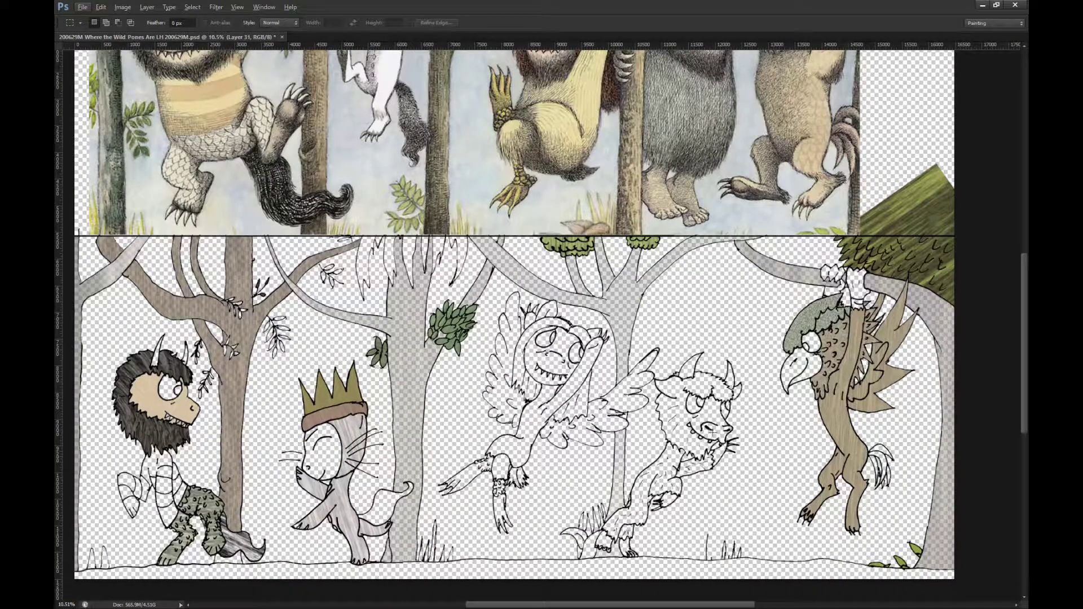
pyautogui.hotkey('ctrl', 't')
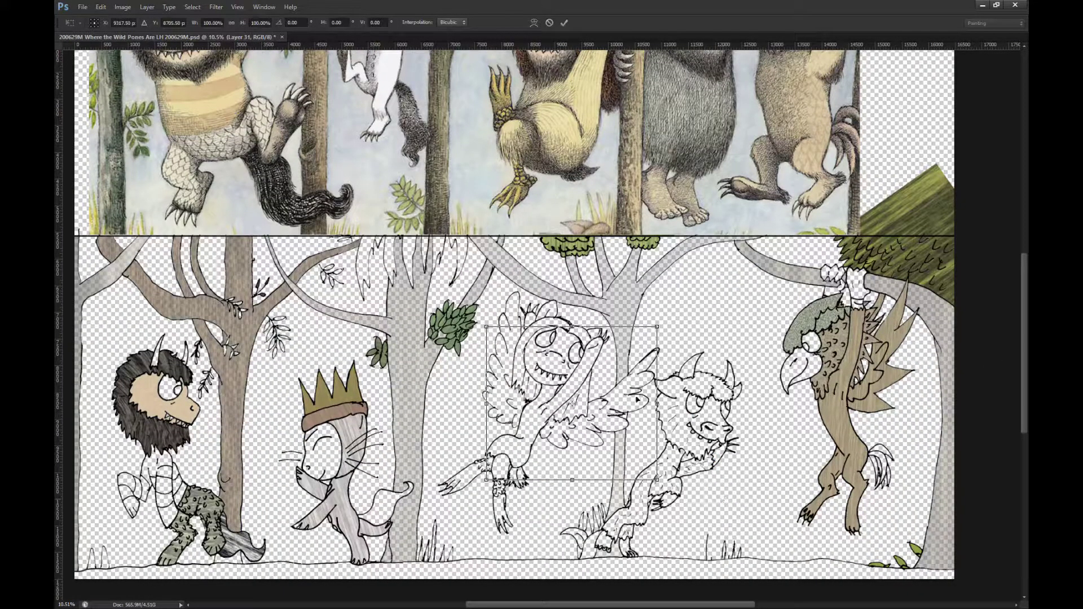
pyautogui.press('Return')
pyautogui.scroll(4, 556, 427)
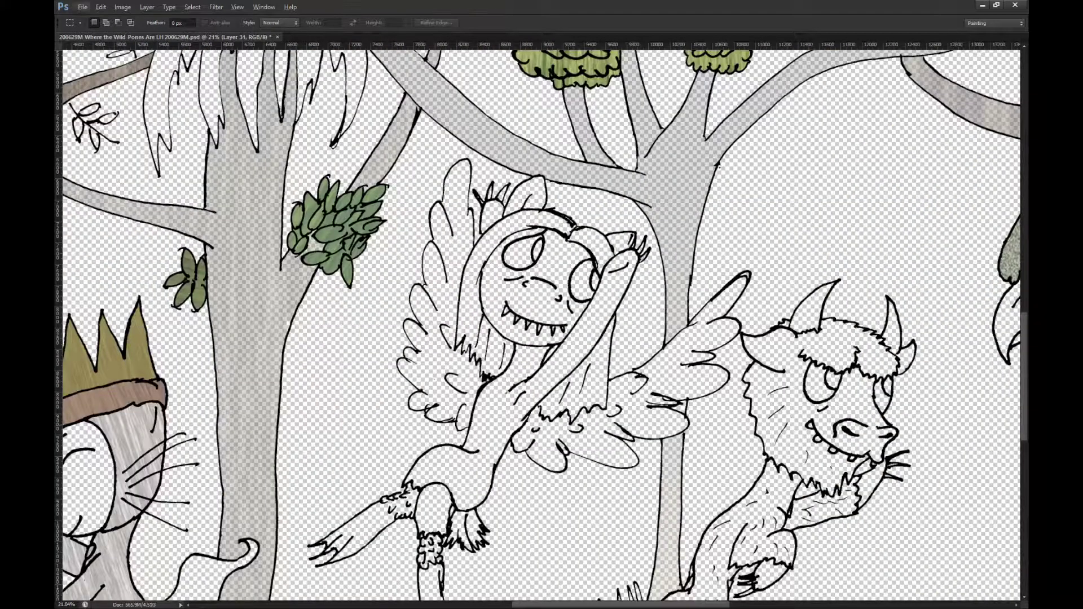
pyautogui.press('v')
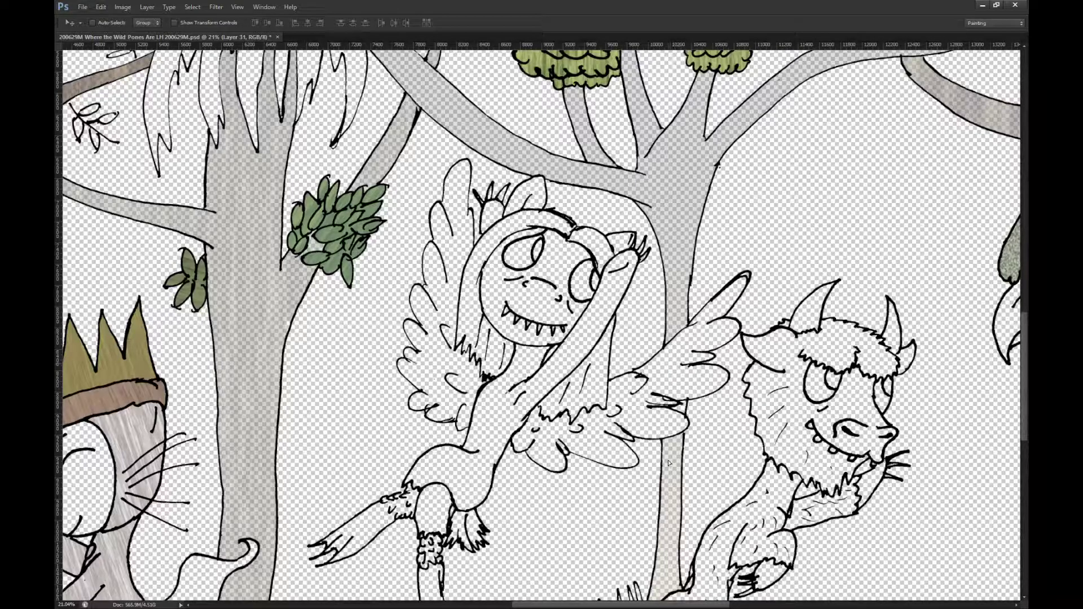
pyautogui.press('m')
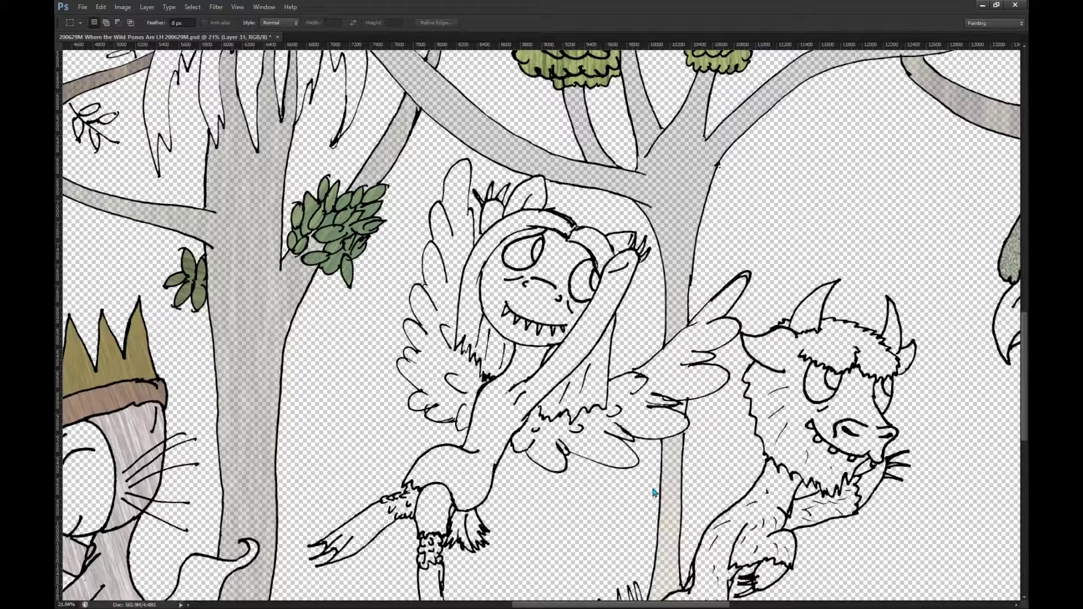
pyautogui.hotkey('ctrl', 't')
pyautogui.scroll(-1, 603, 362)
pyautogui.moveTo(797, 364); pyautogui.dragTo(748, 321)
pyautogui.moveTo(840, 518); pyautogui.dragTo(846, 490)
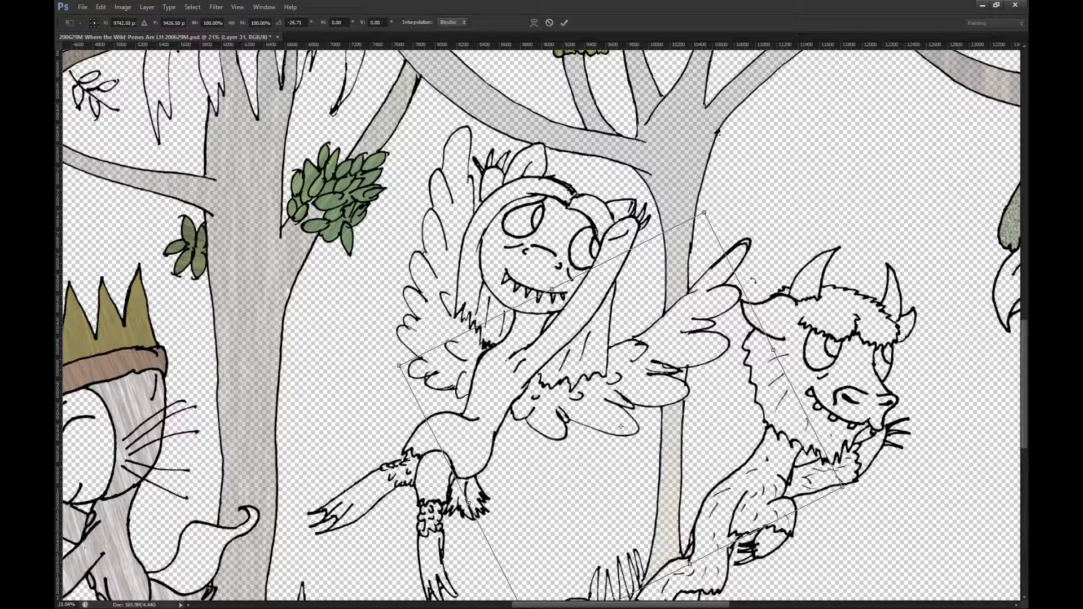
pyautogui.click(549, 23)
# Step: Switch from the back right tree's layer to Layer 23 and name it "lower right plants"
pyautogui.keyDown('ctrl'); pyautogui.click(657, 187); pyautogui.keyUp('ctrl')
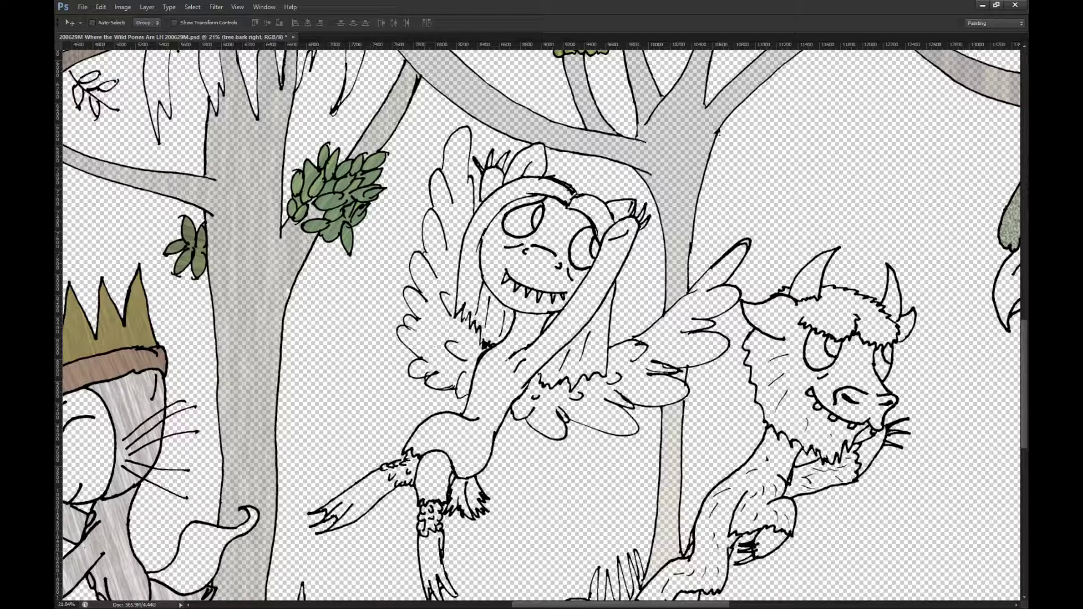
pyautogui.scroll(-5, 874, 321)
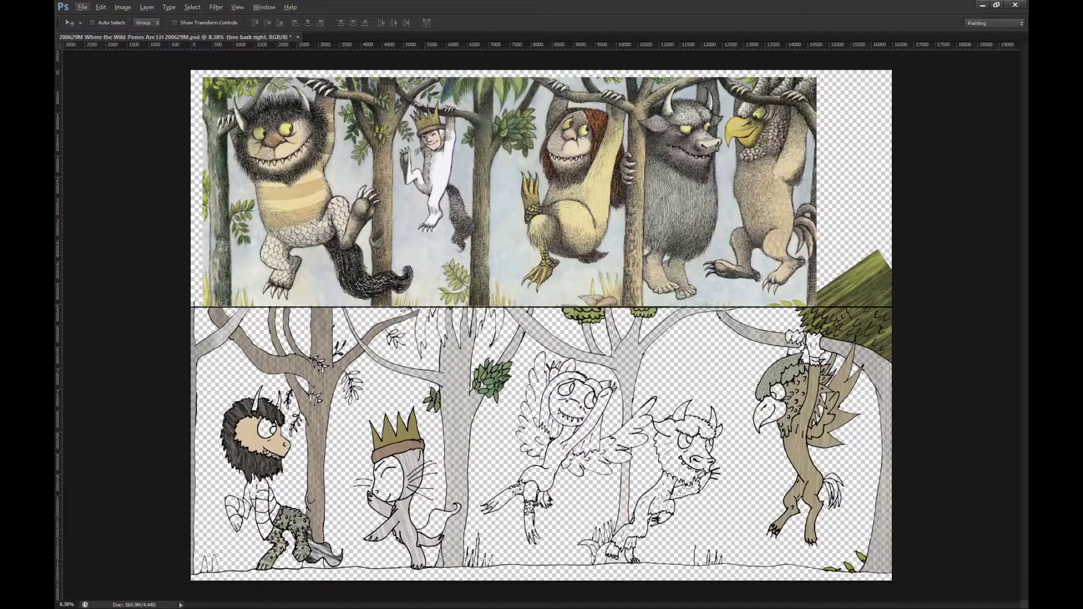
pyautogui.hotkey('ctrl', 'shift', 'alt', 'n')
pyautogui.press('m')
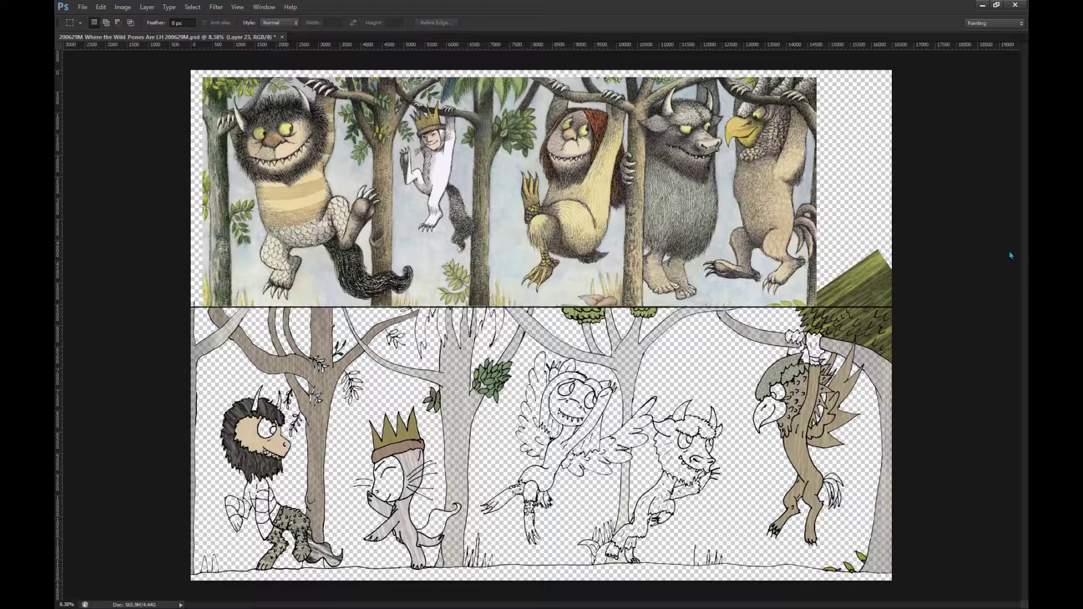
pyautogui.hotkey('alt', ']')
pyautogui.hotkey('alt', '[')
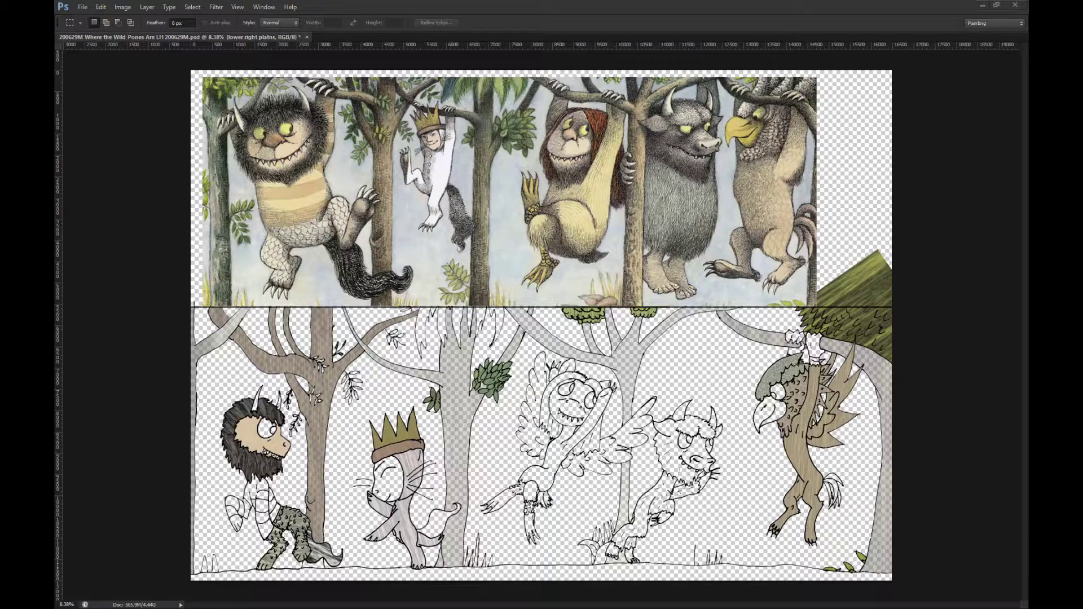
pyautogui.click(749, 329)
pyautogui.scroll(4, 750, 329)
pyautogui.scroll(-2, 750, 329)
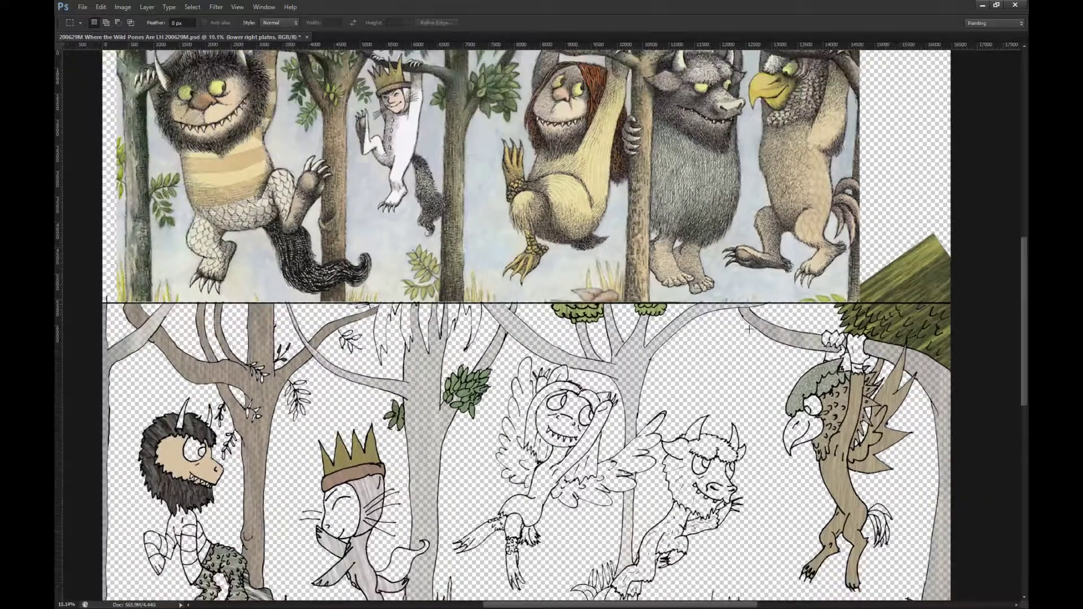
# Step: Put the bark layers into a group named "tree barks" and hide that group
pyautogui.scroll(-1, 749, 328)
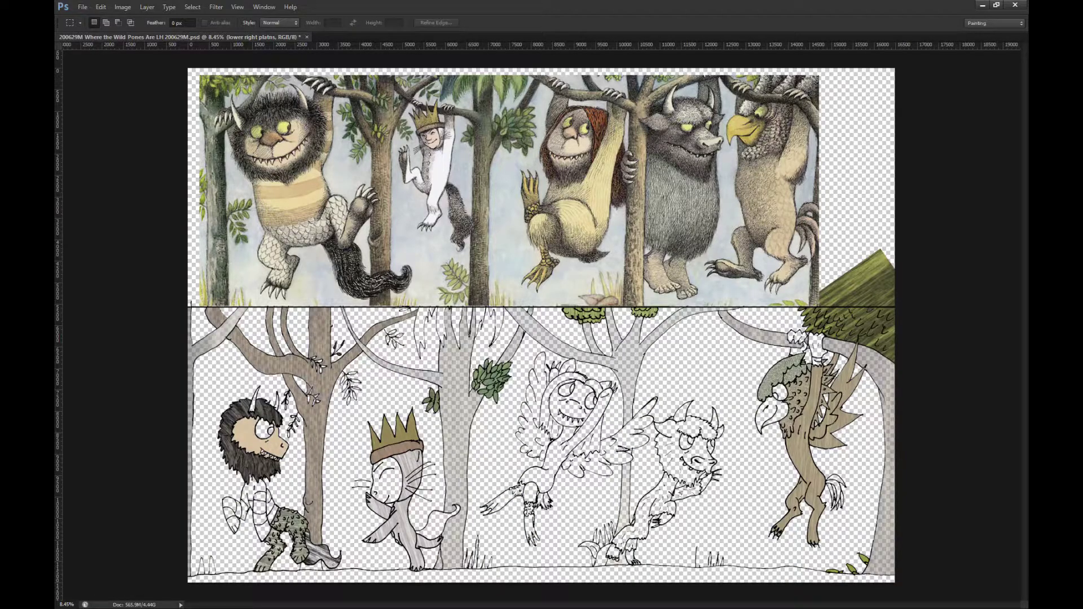
pyautogui.hotkey('ctrl', 'g')
pyautogui.press('Return')
pyautogui.hotkey('alt', '[')
pyautogui.hotkey('alt', '[')
pyautogui.hotkey('alt', '[')
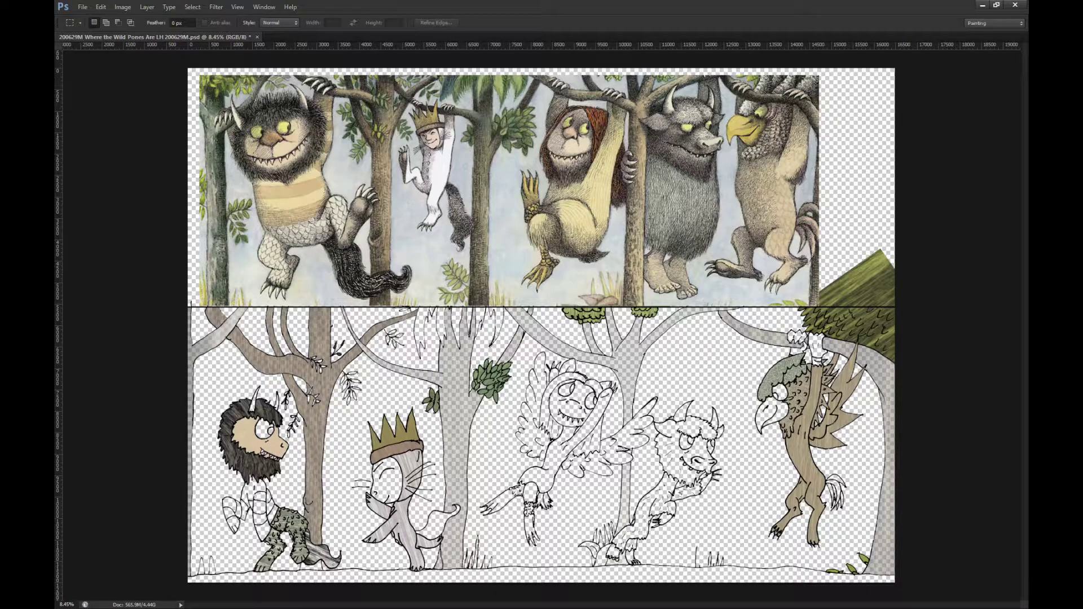
pyautogui.hotkey('alt', ']')
pyautogui.hotkey('ctrl', ',')
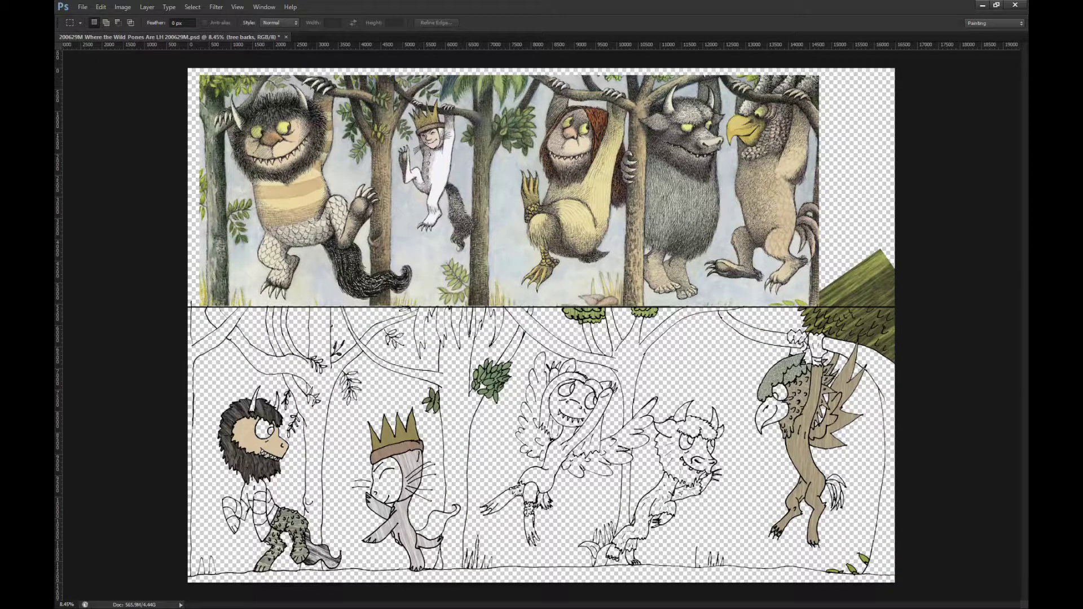
# Step: Organise the remaining colour layers and collect the left creature's layers under the name "left guy"
pyautogui.hotkey('ctrl', 'z')
pyautogui.hotkey('ctrl', 'z')
pyautogui.hotkey('ctrl', 'z')
pyautogui.hotkey('ctrl', 'z')
pyautogui.hotkey('ctrl', 'shift', 'alt', 'n')
pyautogui.hotkey('alt', '[')
pyautogui.hotkey('ctrl', 't')
pyautogui.press('Return')
pyautogui.hotkey('ctrl', 'shift', 'alt', 'n')
pyautogui.hotkey('alt', ']')
pyautogui.hotkey('ctrl', ',')
pyautogui.hotkey('ctrl', ',')
pyautogui.hotkey('alt', '[')
pyautogui.press('Return')
pyautogui.hotkey('alt', ']')
pyautogui.hotkey('alt', ']')
pyautogui.press('Return')
pyautogui.hotkey('alt', '[')
pyautogui.hotkey('ctrl', 's')
pyautogui.hotkey('ctrl', 'e')
# Step: Warp the fur on the "max bod" layer, bending its texture around the crowned figure's head, arms and legs
pyautogui.scroll(5, 501, 453)
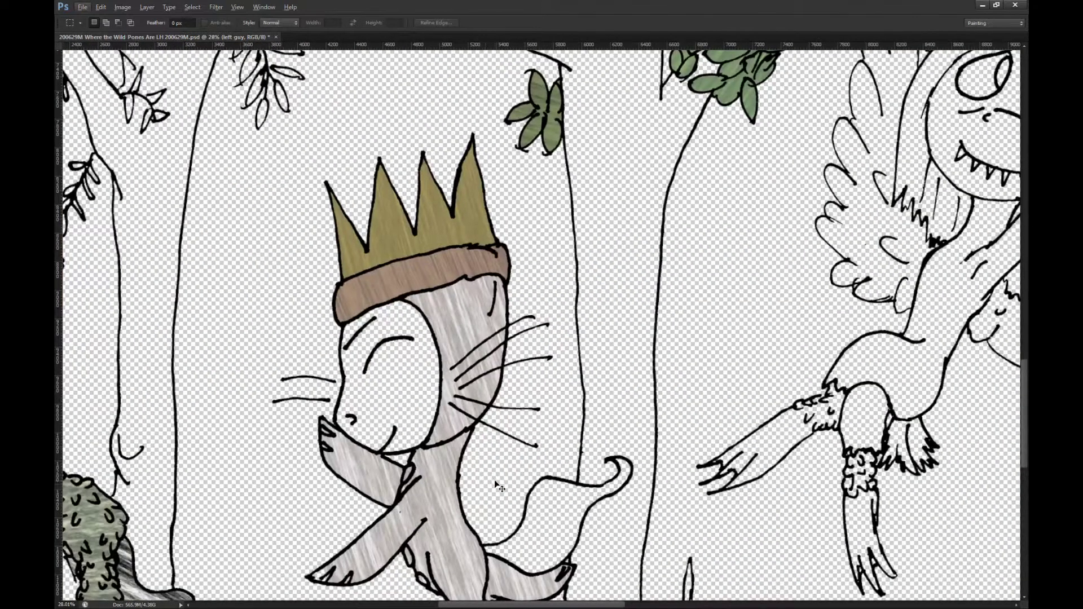
pyautogui.scroll(-3, 487, 491)
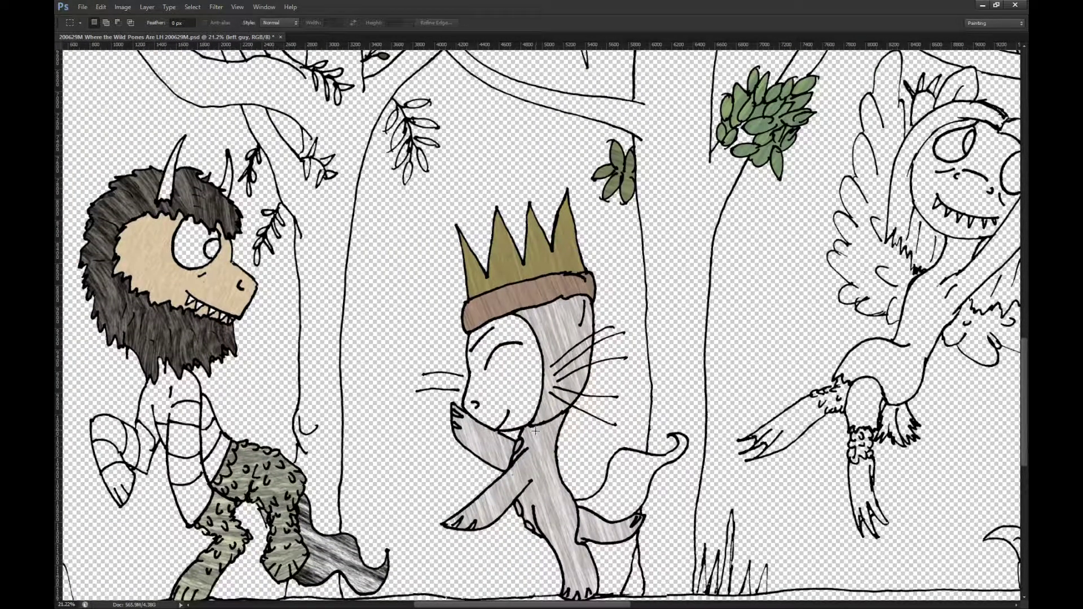
pyautogui.press('v')
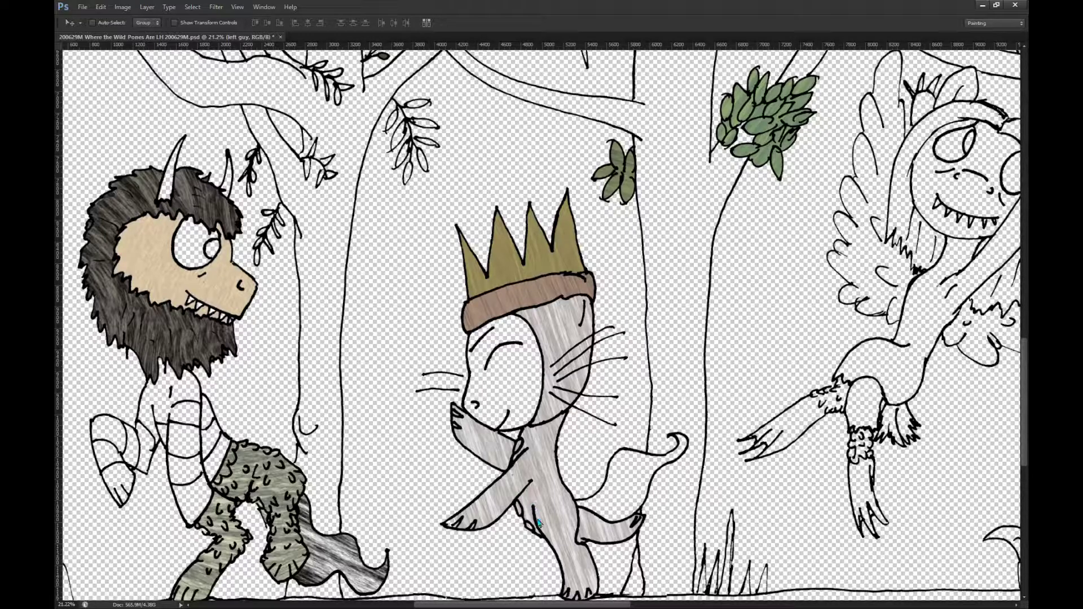
pyautogui.keyDown('ctrl'); pyautogui.click(542, 516); pyautogui.keyUp('ctrl')
pyautogui.press('m')
pyautogui.hotkey('ctrl', 't')
pyautogui.click(534, 23)
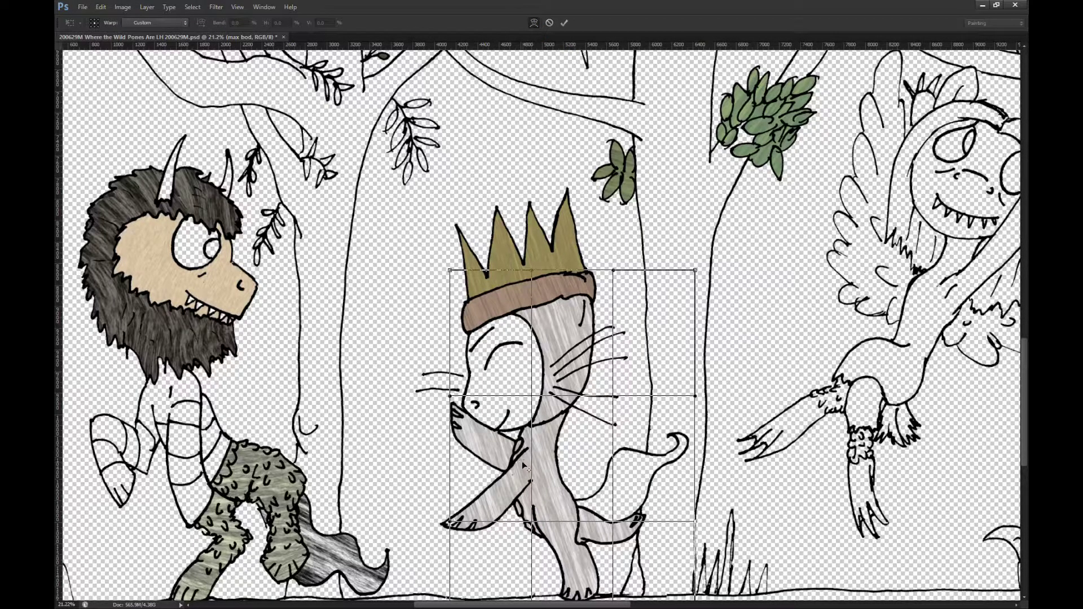
pyautogui.scroll(3, 523, 458)
pyautogui.moveTo(550, 445); pyautogui.dragTo(564, 432)
pyautogui.scroll(-3, 592, 472)
pyautogui.moveTo(591, 548); pyautogui.dragTo(586, 551)
pyautogui.moveTo(581, 480); pyautogui.dragTo(606, 468)
pyautogui.moveTo(615, 555); pyautogui.dragTo(587, 567)
pyautogui.moveTo(629, 358); pyautogui.dragTo(455, 330)
pyautogui.scroll(-2, 446, 322)
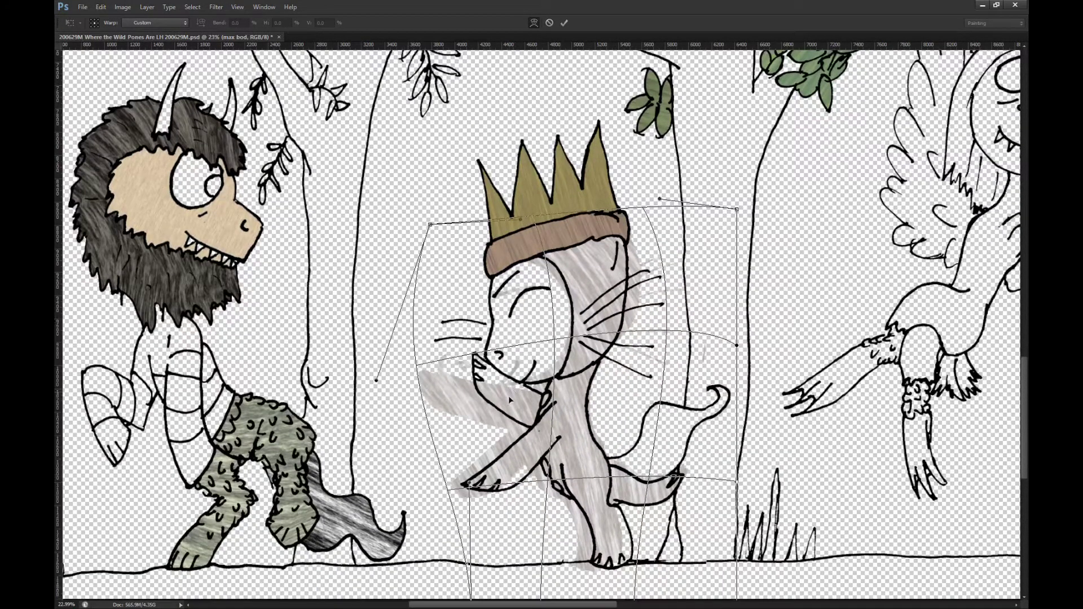
# Step: Refine the fur warp so the strands follow the raised arm and the short limb at the back, and apply it
pyautogui.moveTo(422, 315); pyautogui.dragTo(431, 285)
pyautogui.moveTo(509, 421); pyautogui.dragTo(514, 443)
pyautogui.moveTo(624, 477); pyautogui.dragTo(620, 467)
pyautogui.moveTo(641, 535)
pyautogui.mouseDown()
pyautogui.moveTo(663, 535)
pyautogui.moveTo(657, 548)
pyautogui.mouseUp()
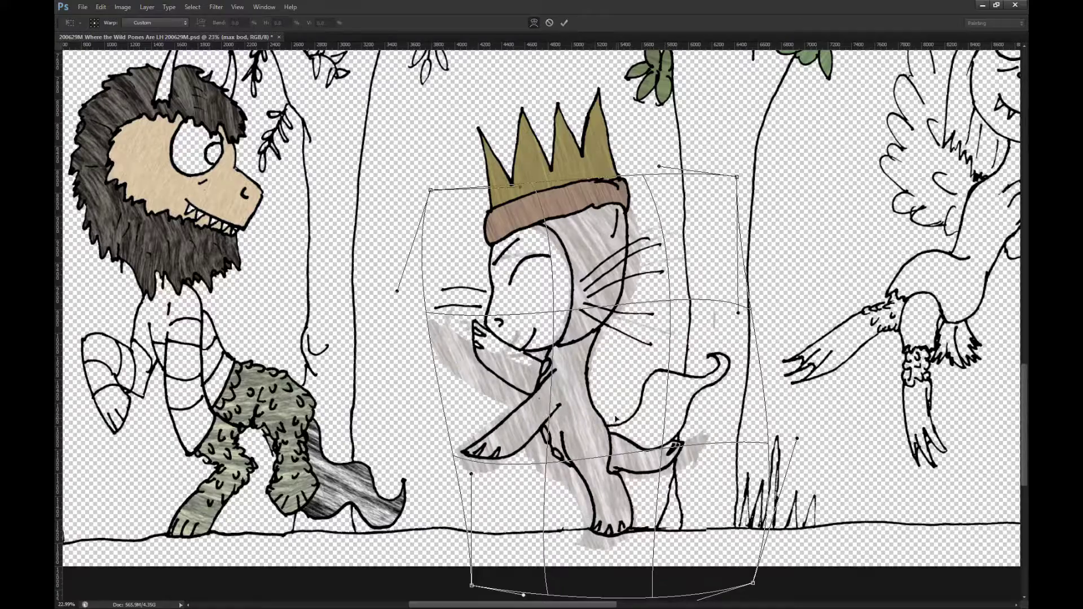
pyautogui.moveTo(758, 483); pyautogui.dragTo(776, 465)
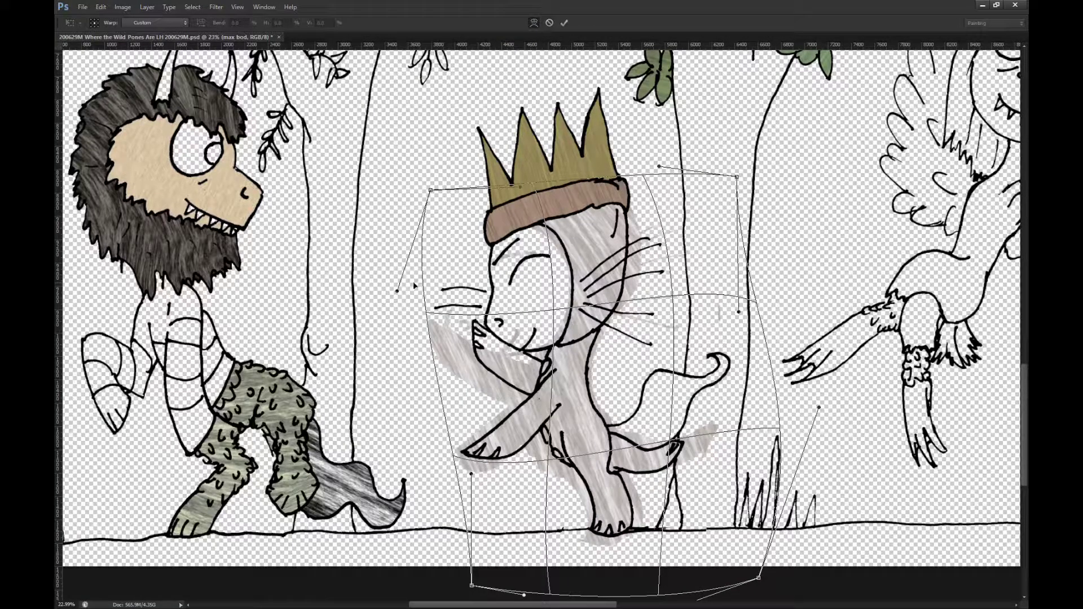
pyautogui.moveTo(397, 290); pyautogui.dragTo(412, 210)
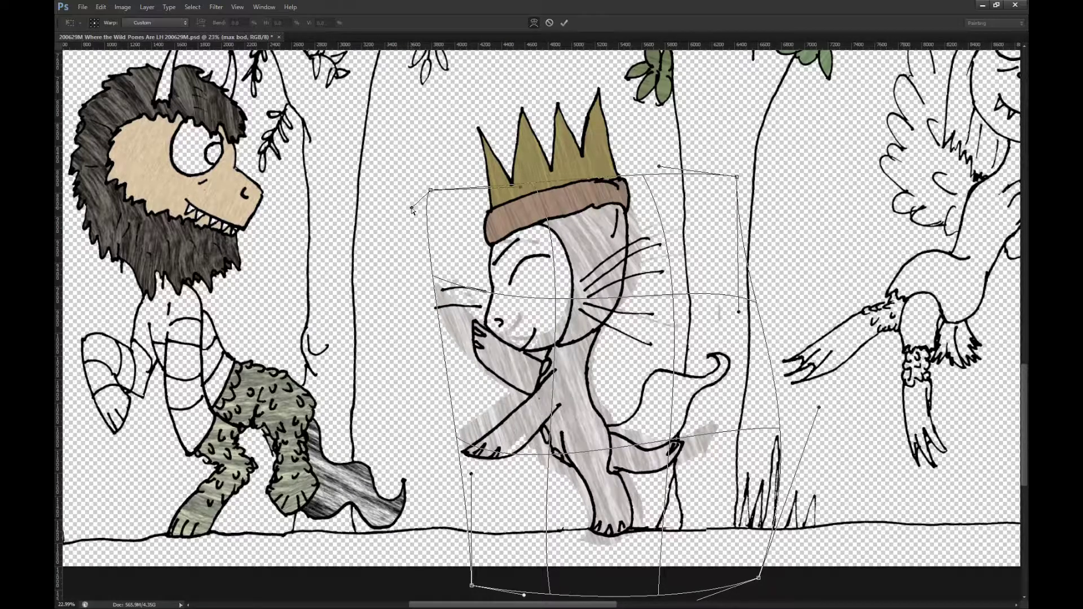
pyautogui.moveTo(466, 457); pyautogui.dragTo(463, 470)
pyautogui.moveTo(412, 209); pyautogui.dragTo(417, 177)
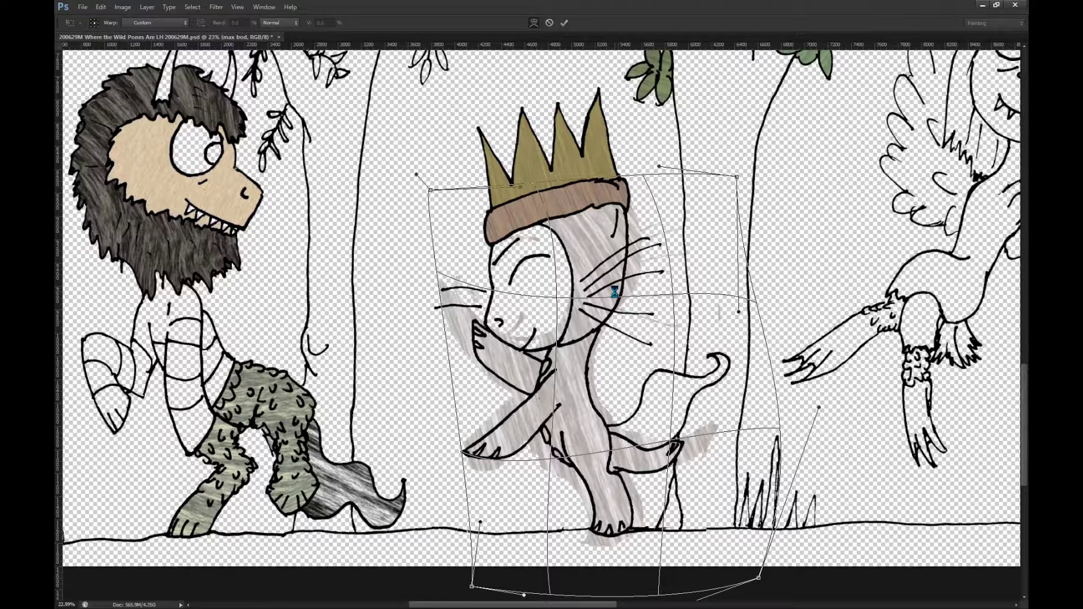
# Step: Select the empty areas around the crowned figure with the Magic Wand and clear the fur that spills past the outlines
pyautogui.press('w')
pyautogui.click(671, 345)
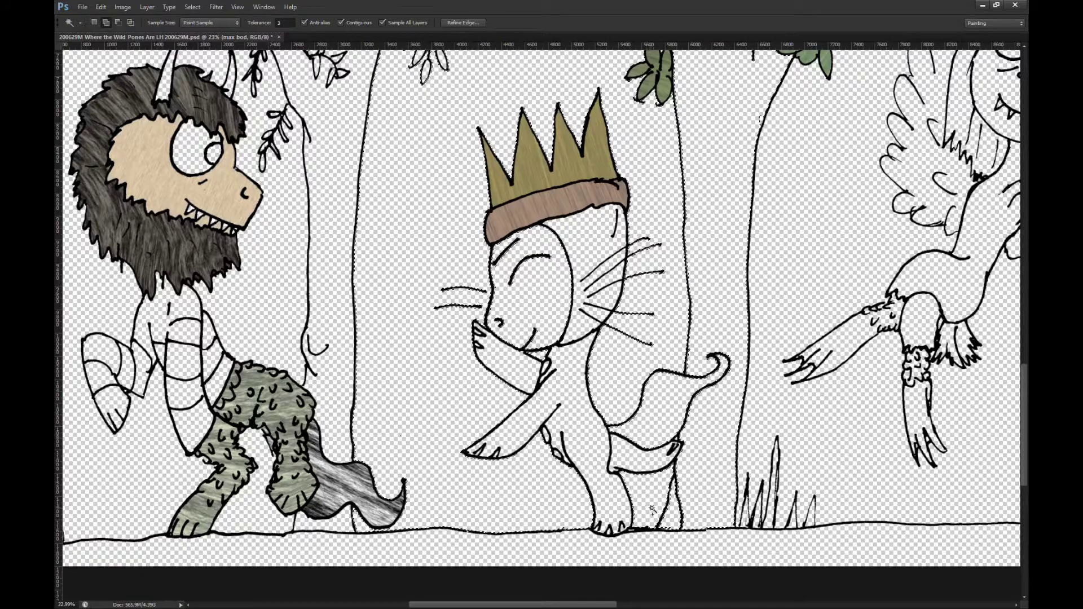
pyautogui.keyDown('shift'); pyautogui.click(649, 545); pyautogui.keyUp('shift')
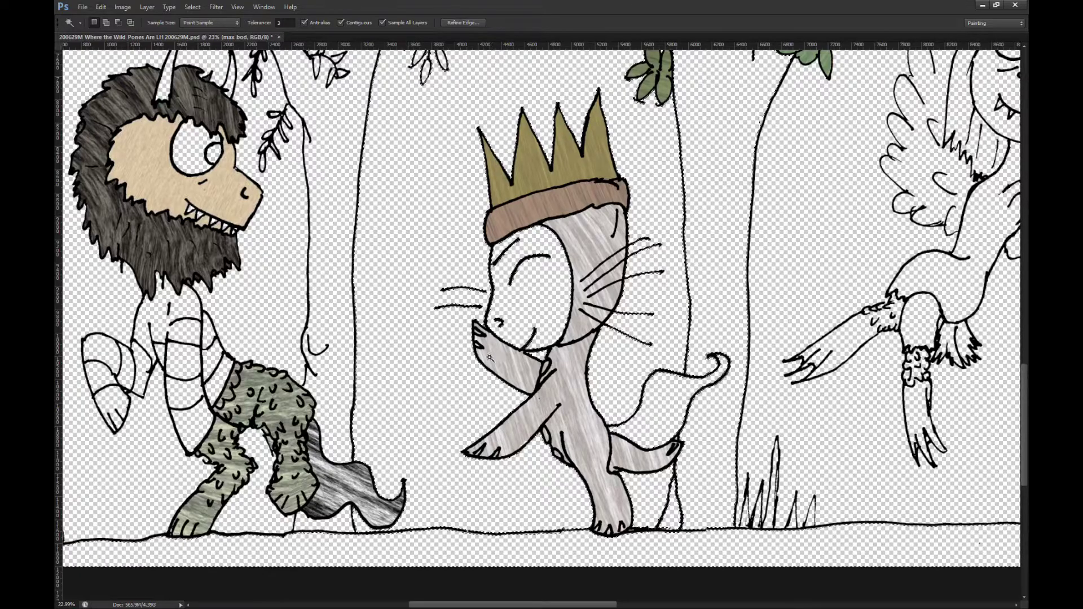
pyautogui.press('m')
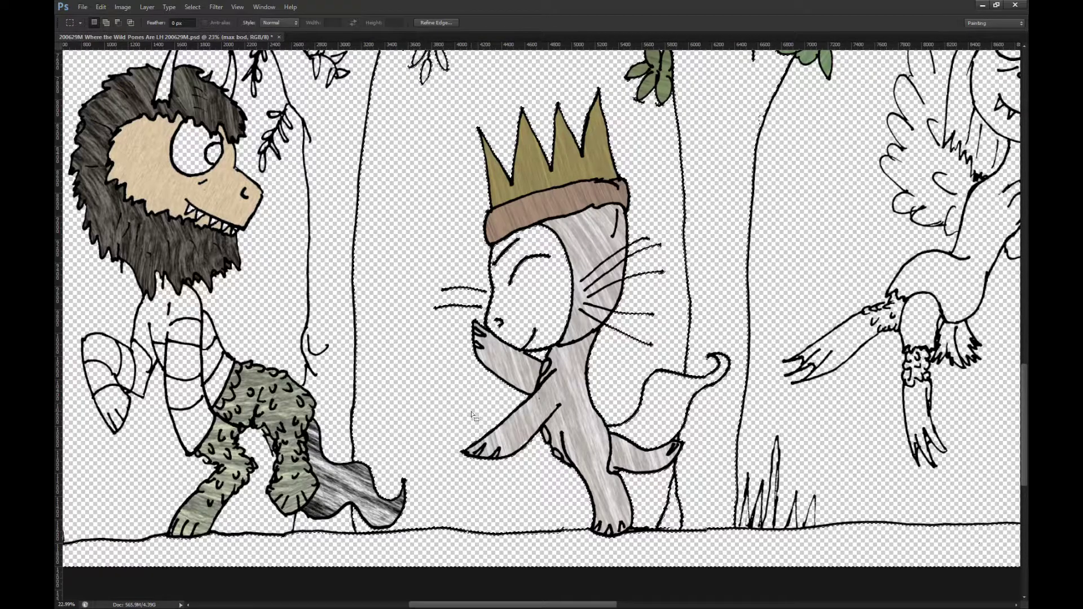
# Step: Lasso the crowned figure's lower arm and copy its fur to a new layer
pyautogui.scroll(-2, 471, 416)
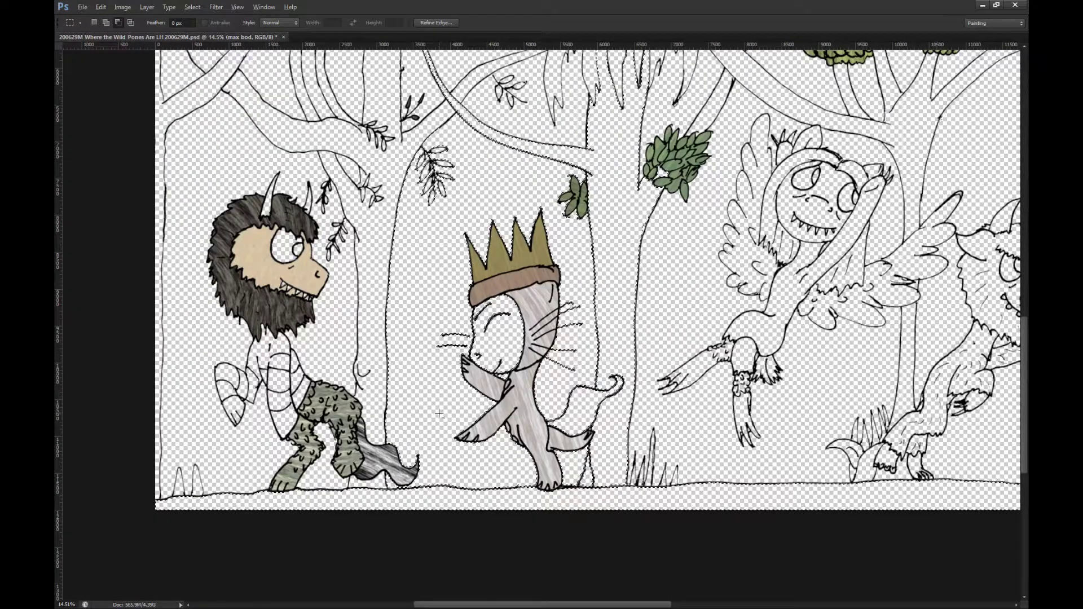
pyautogui.scroll(4, 439, 413)
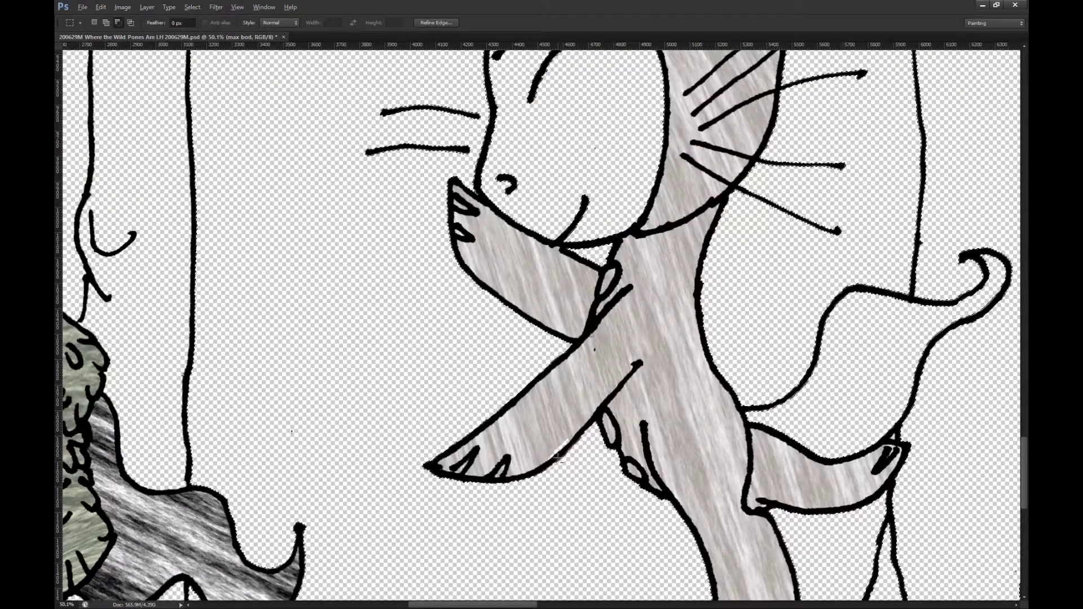
pyautogui.scroll(-2, 550, 406)
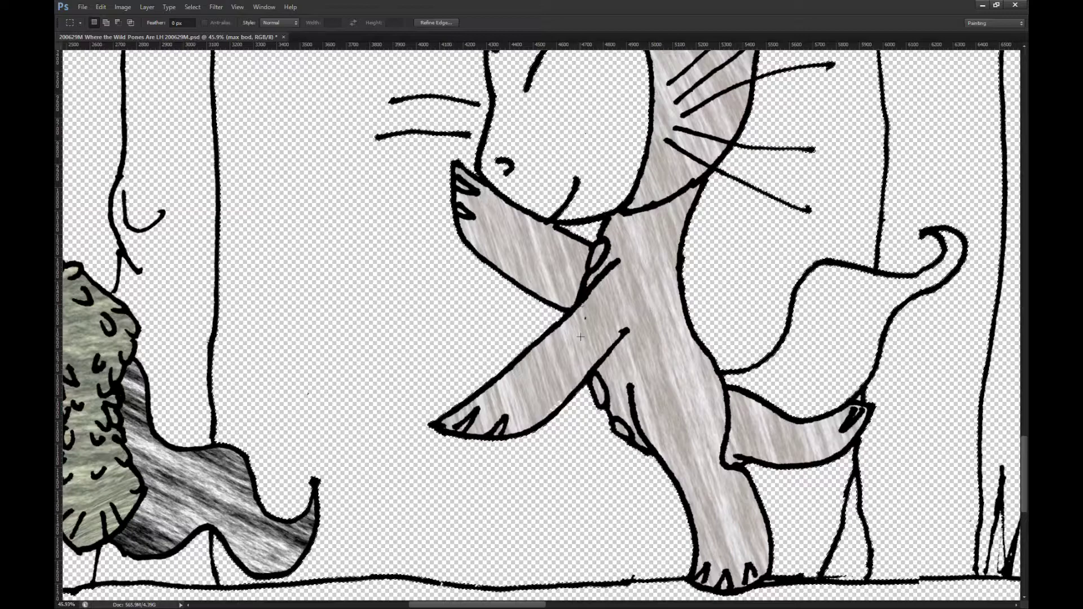
pyautogui.press('l')
pyautogui.moveTo(573, 323)
pyautogui.mouseDown()
pyautogui.moveTo(619, 265)
pyautogui.moveTo(629, 307)
pyautogui.moveTo(617, 352)
pyautogui.moveTo(395, 500)
pyautogui.moveTo(355, 351)
pyautogui.mouseUp()
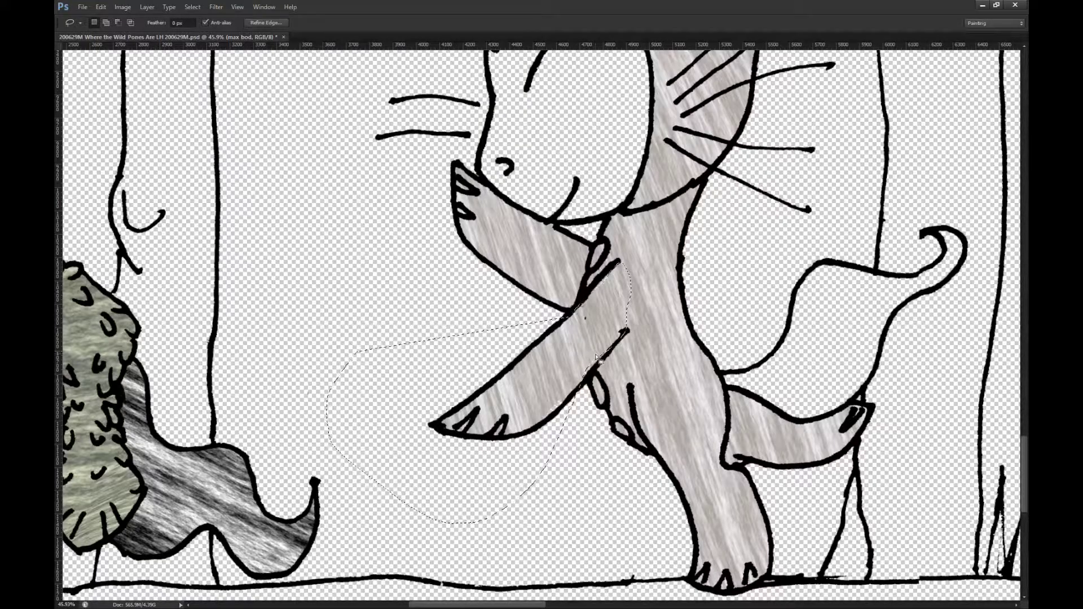
pyautogui.hotkey('ctrl', 'j')
# Step: Transform the copied arm fur to about 312% width and 432% height, rotated about 58°, so its strands run along the lower arm
pyautogui.press('m')
pyautogui.hotkey('ctrl', 't')
pyautogui.moveTo(543, 563); pyautogui.dragTo(605, 552)
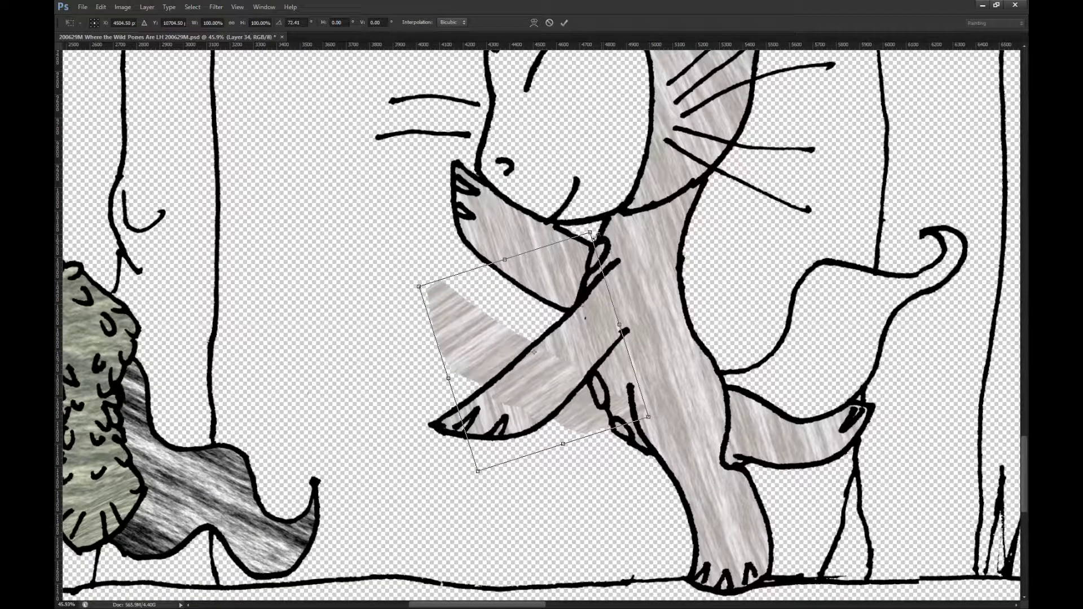
pyautogui.moveTo(620, 325); pyautogui.dragTo(847, 252)
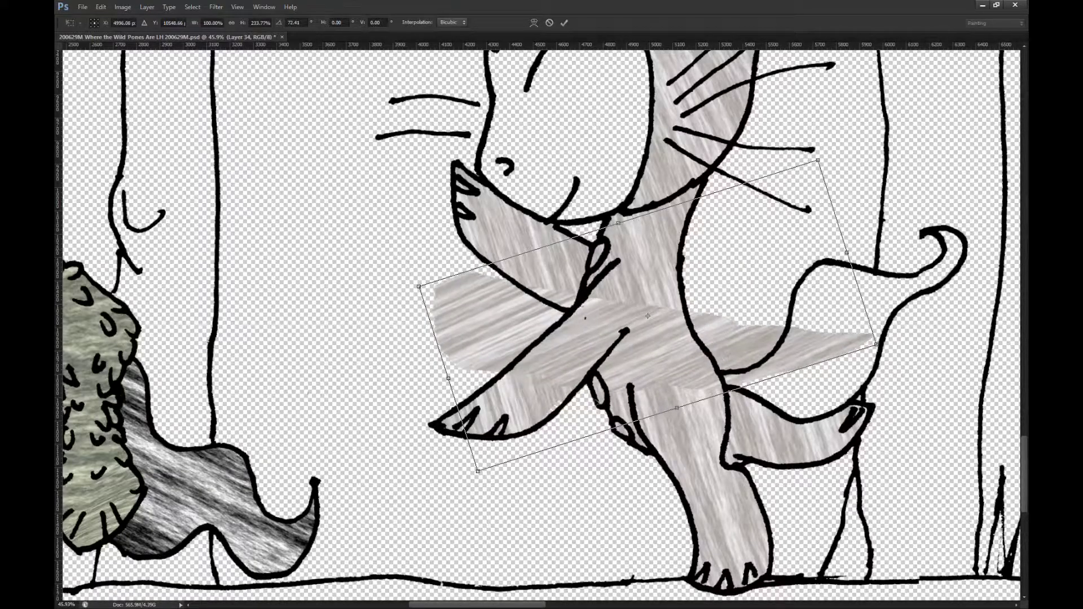
pyautogui.moveTo(449, 378); pyautogui.dragTo(175, 445)
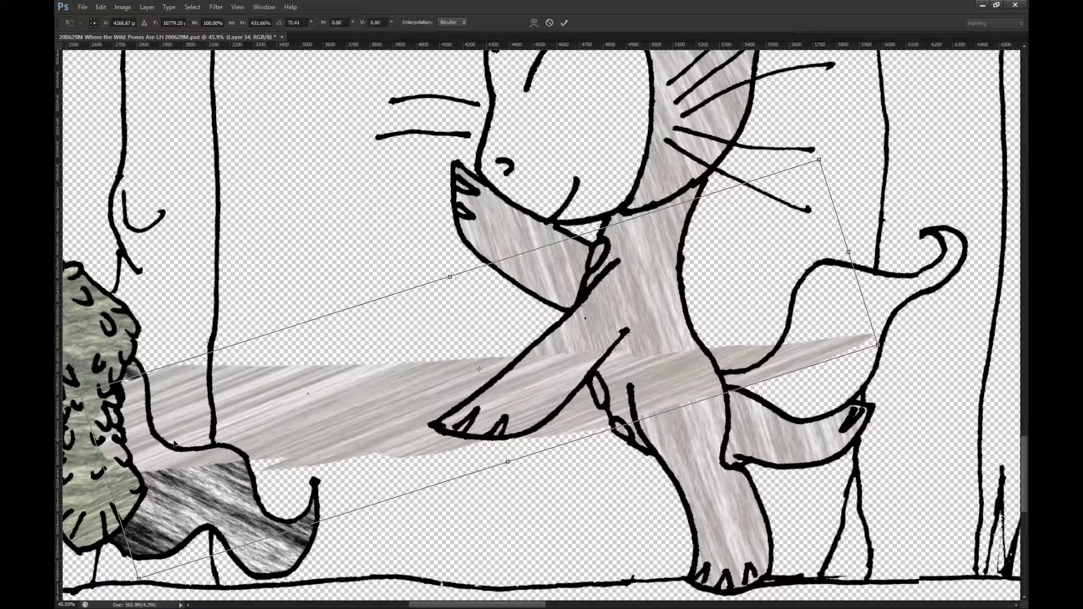
pyautogui.moveTo(450, 277); pyautogui.dragTo(351, 118)
pyautogui.moveTo(568, 452); pyautogui.dragTo(536, 491)
pyautogui.moveTo(705, 452); pyautogui.dragTo(731, 406)
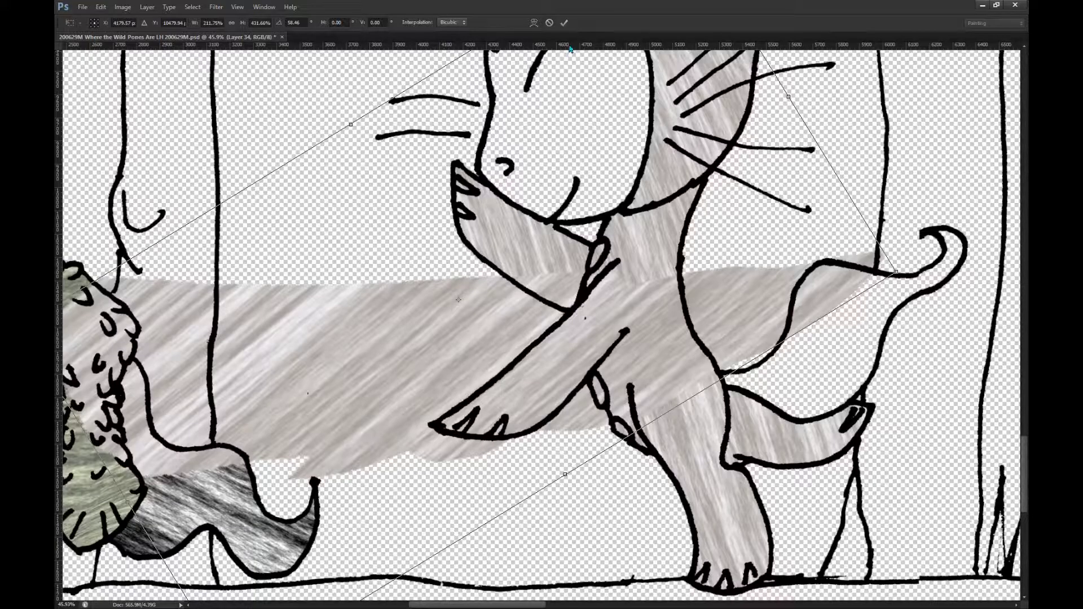
pyautogui.click(564, 23)
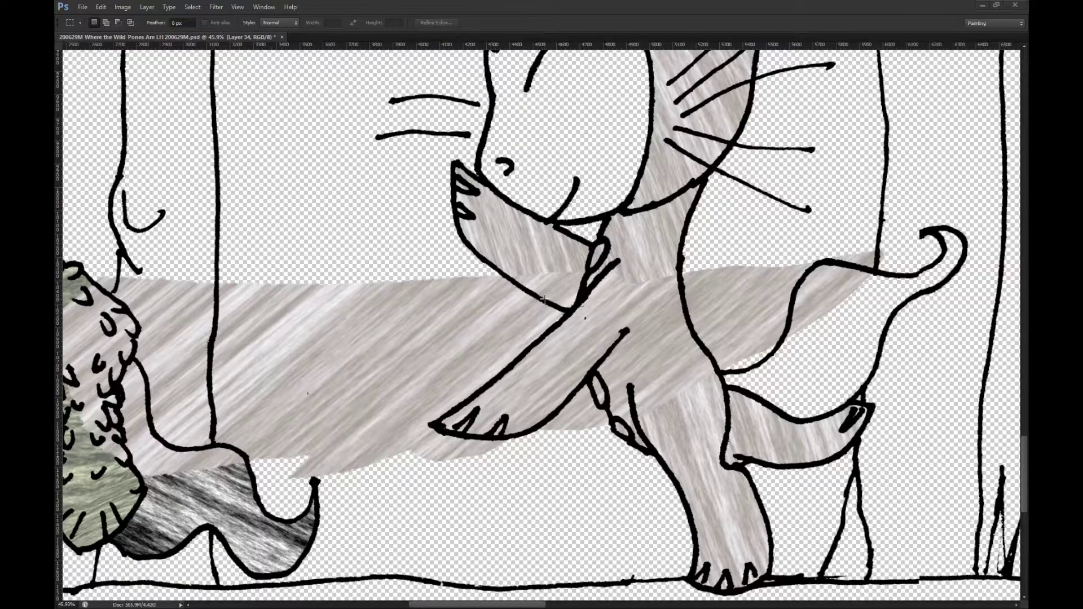
# Step: Hide the stretched fur, extend the outside selection with the area beside the tail, and show the fur layers again
pyautogui.scroll(-4, 545, 299)
pyautogui.scroll(1, 545, 300)
pyautogui.hscroll(-1, 524, 320)
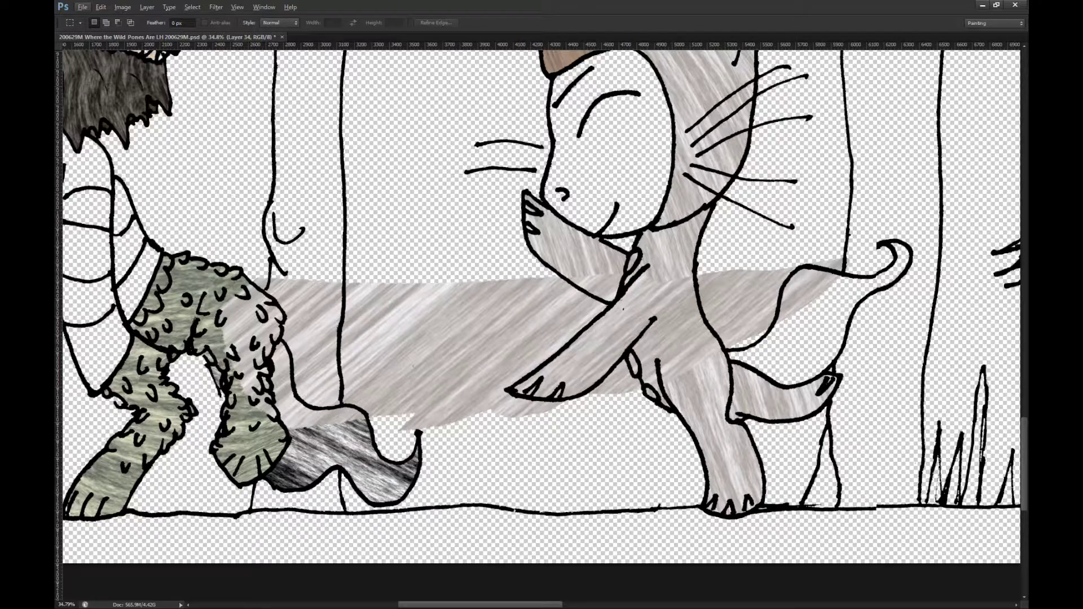
pyautogui.hotkey('ctrl', 'z')
pyautogui.press('w')
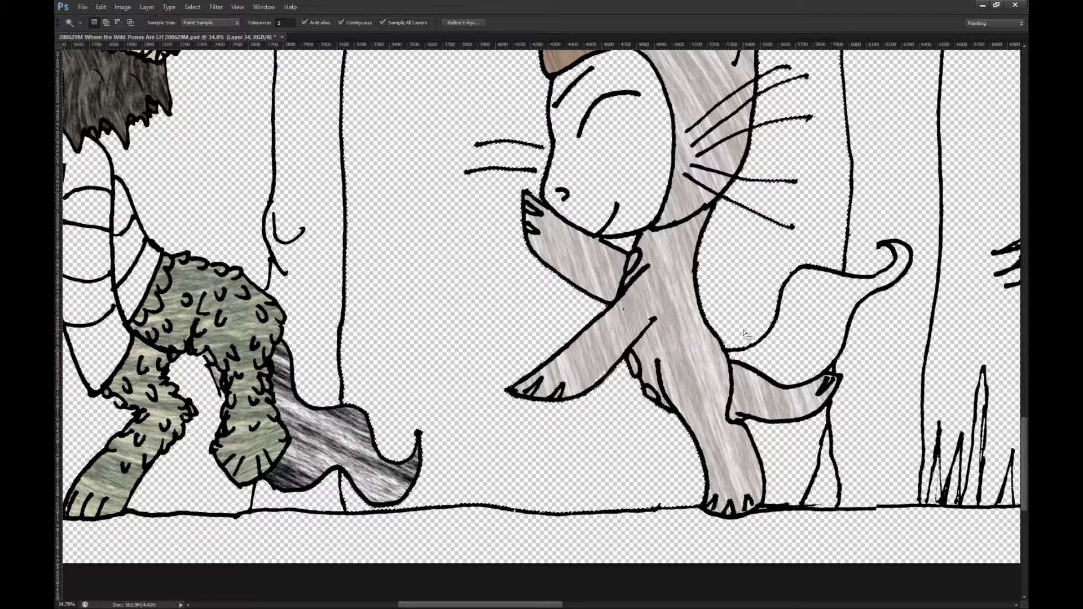
pyautogui.keyDown('shift'); pyautogui.click(805, 331); pyautogui.keyUp('shift')
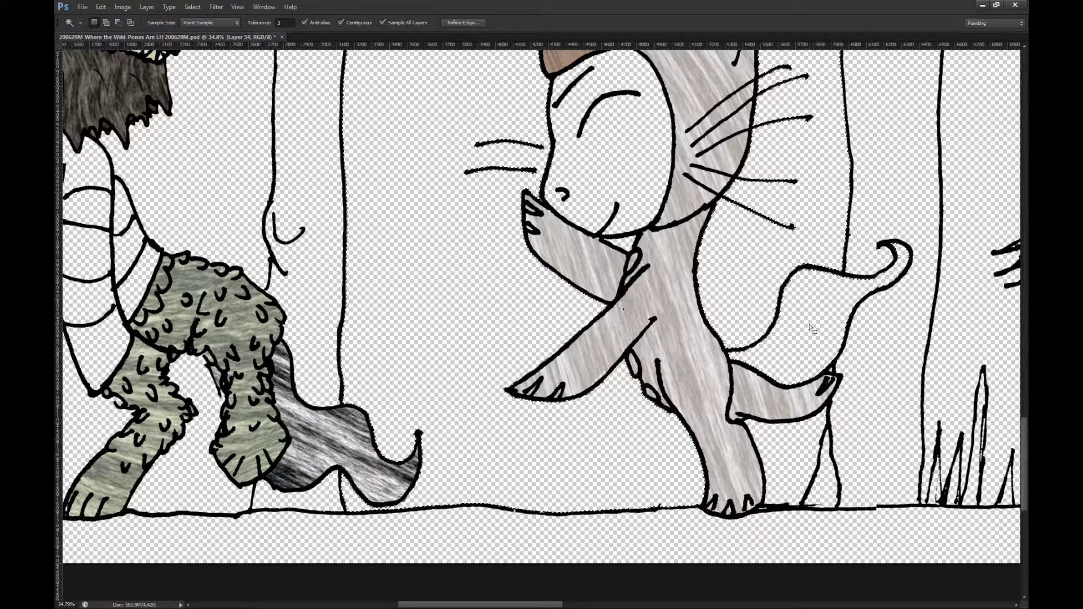
pyautogui.hotkey('ctrl', 'v')
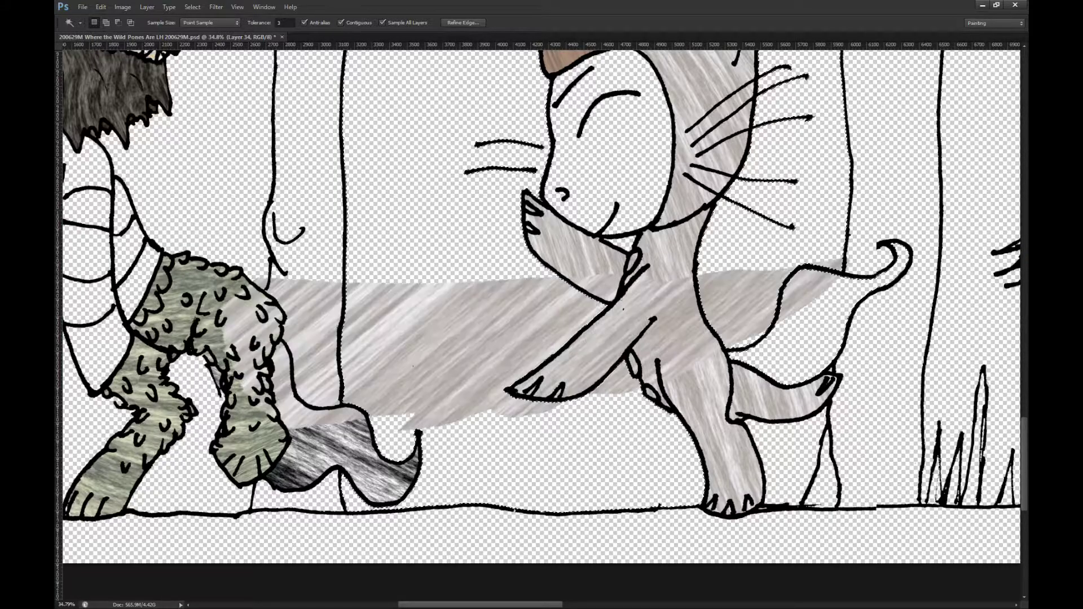
pyautogui.hotkey('ctrl', 'alt', 'g')
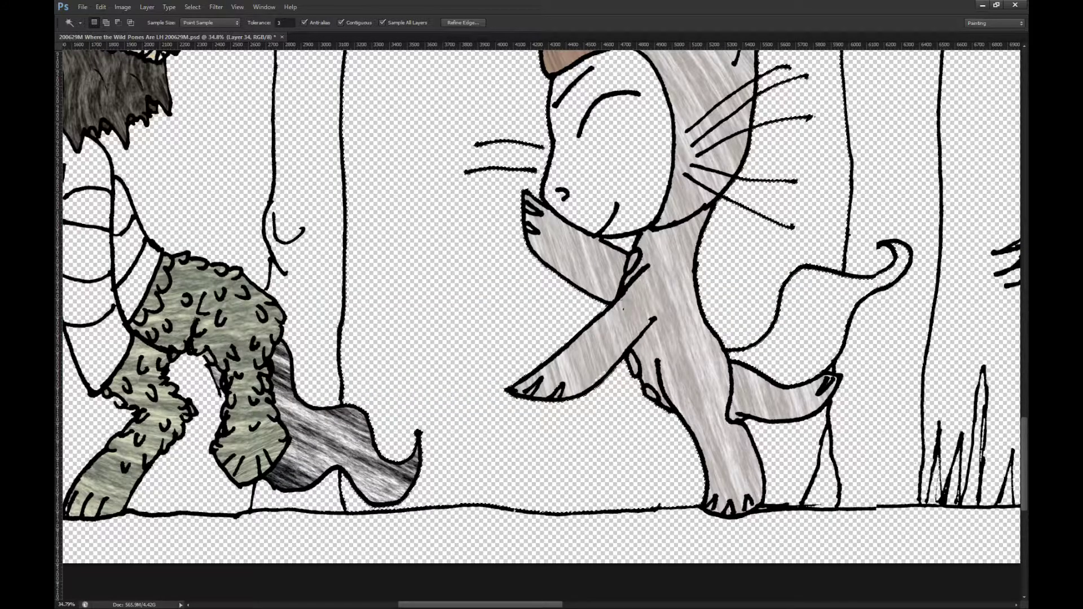
pyautogui.hotkey('ctrl', 'z')
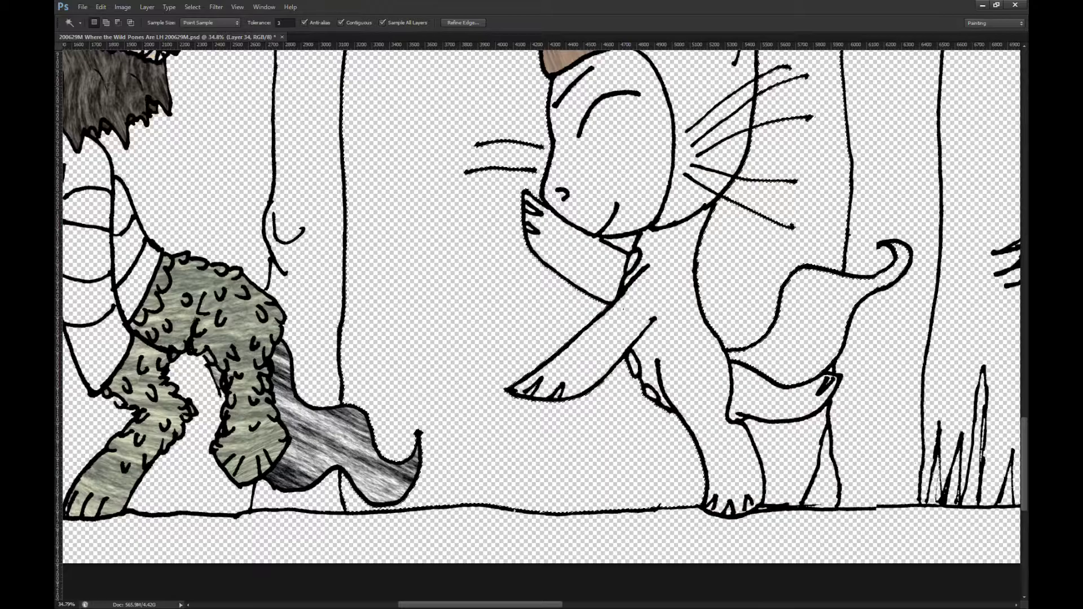
pyautogui.hotkey('ctrl', 'z')
pyautogui.hotkey('ctrl', 'alt', 'z')
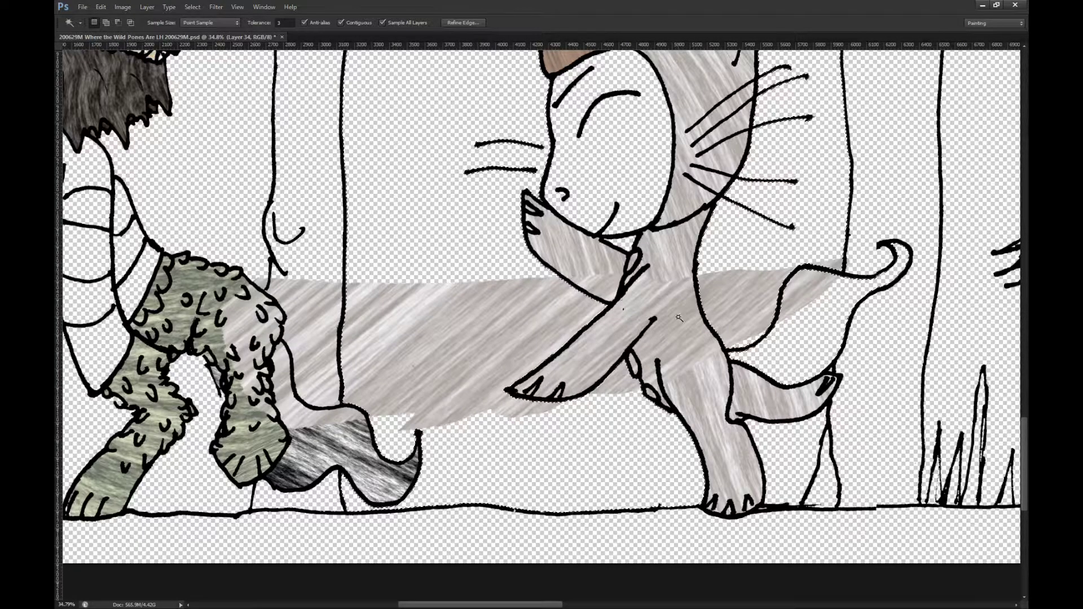
# Step: Lasso the covered part of the raised arm into the selection, checking it with the stretched fur hidden and shown
pyautogui.press('l')
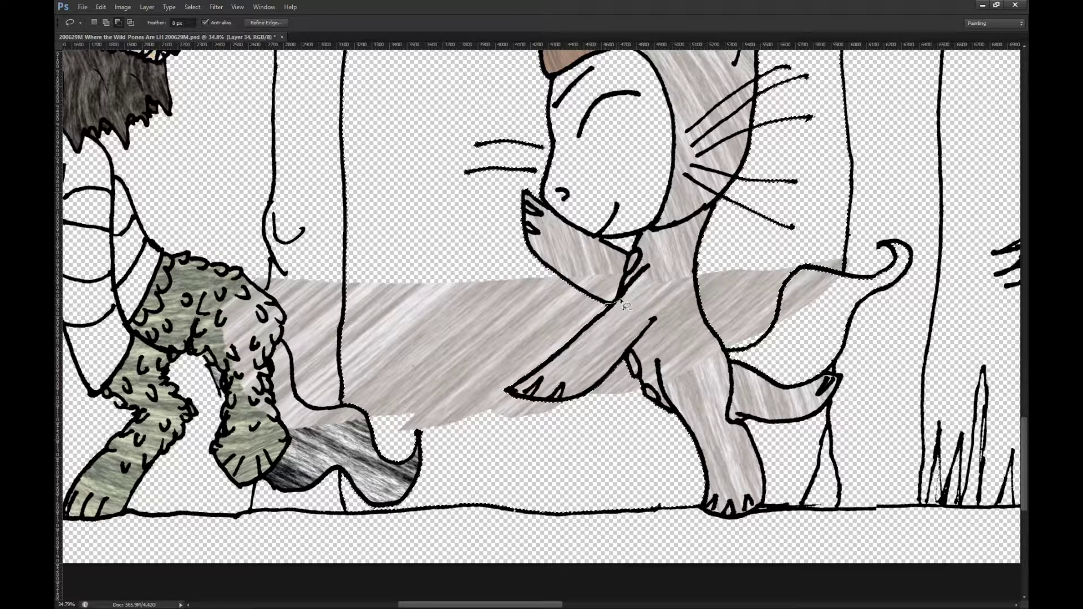
pyautogui.hotkey('ctrl', 'z')
pyautogui.moveTo(602, 266)
pyautogui.mouseDown()
pyautogui.moveTo(629, 283)
pyautogui.moveTo(592, 302)
pyautogui.moveTo(573, 285)
pyautogui.mouseUp()
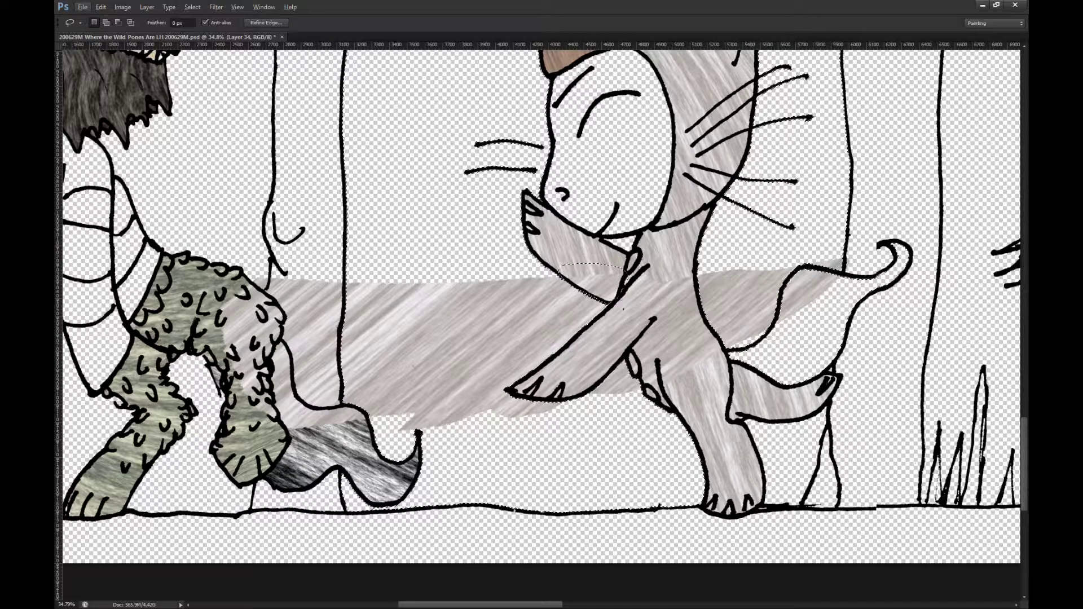
pyautogui.press('Delete')
pyautogui.press('w')
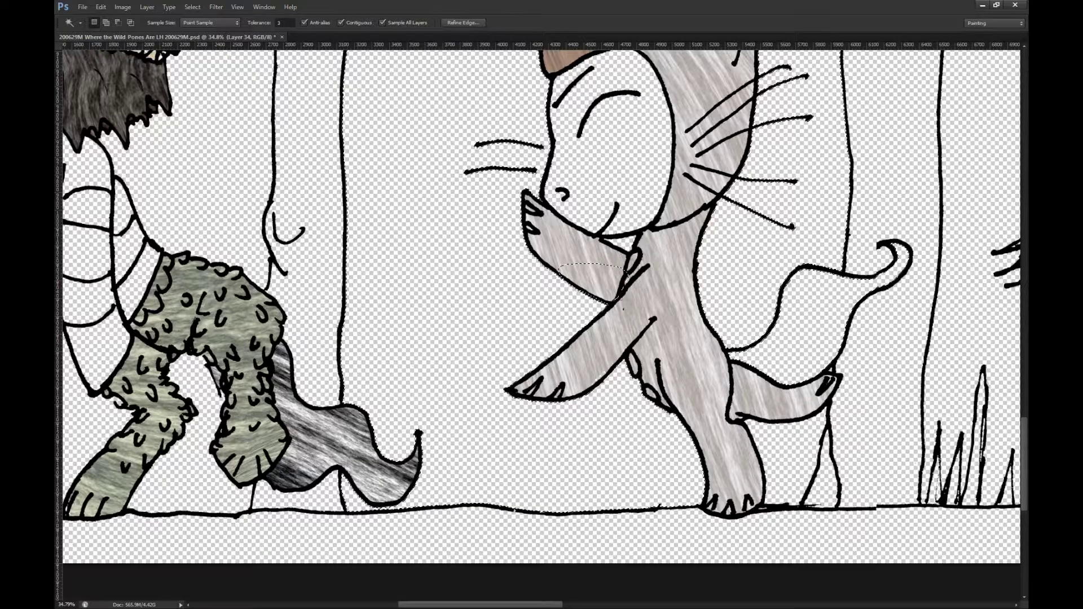
pyautogui.hotkey('ctrl', 'z')
pyautogui.press('m')
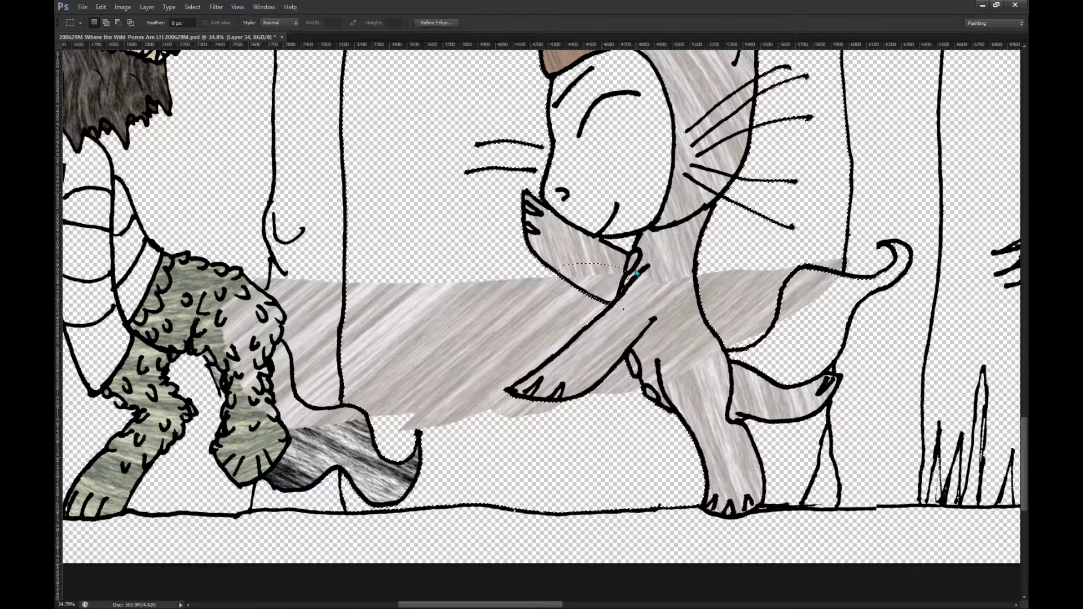
# Step: Copy the selected fur to a new layer, move it over the crowned figure's raised arm and rotate it so its strands run along the arm
pyautogui.hotkey('ctrl', 'j')
pyautogui.press('v')
pyautogui.moveTo(651, 348); pyautogui.dragTo(581, 251)
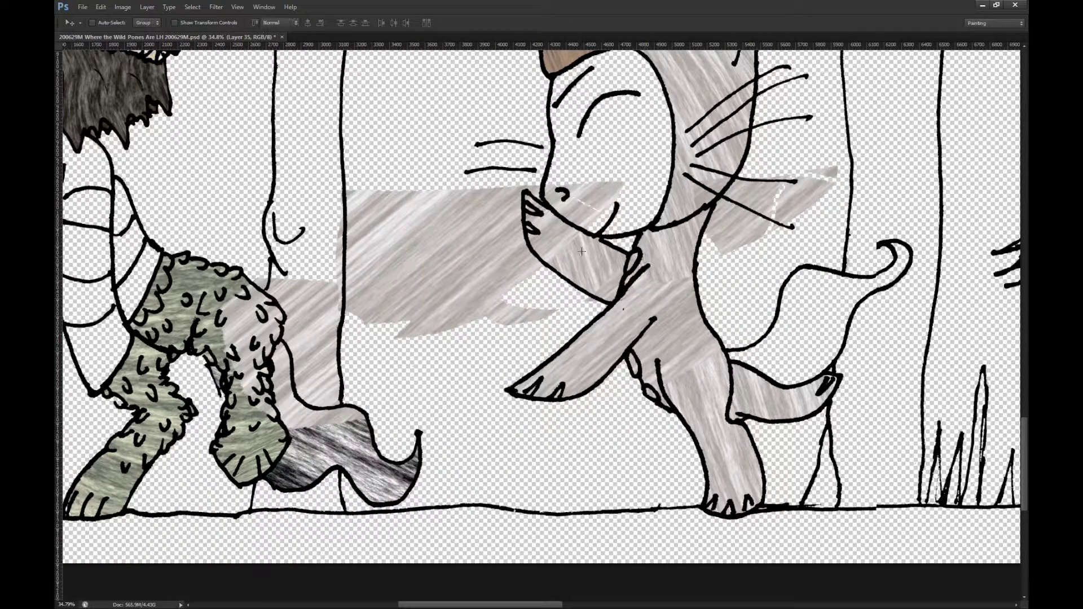
pyautogui.press('m')
pyautogui.hotkey('ctrl', 't')
pyautogui.moveTo(708, 327)
pyautogui.mouseDown()
pyautogui.moveTo(629, 469)
pyautogui.moveTo(708, 329)
pyautogui.mouseUp()
pyautogui.moveTo(849, 299); pyautogui.dragTo(634, 470)
pyautogui.moveTo(558, 322); pyautogui.dragTo(557, 395)
pyautogui.press('Return')
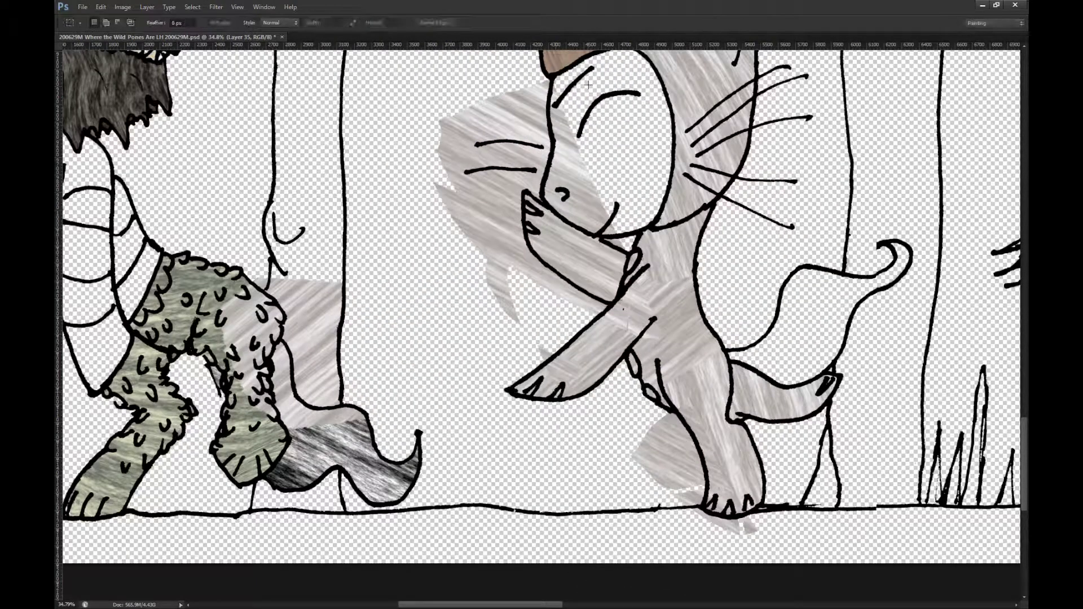
# Step: Select the area outside the figures with the rotated fur out of view, and clear the rotated fur beyond the outlines
pyautogui.hotkey('ctrl', 'z')
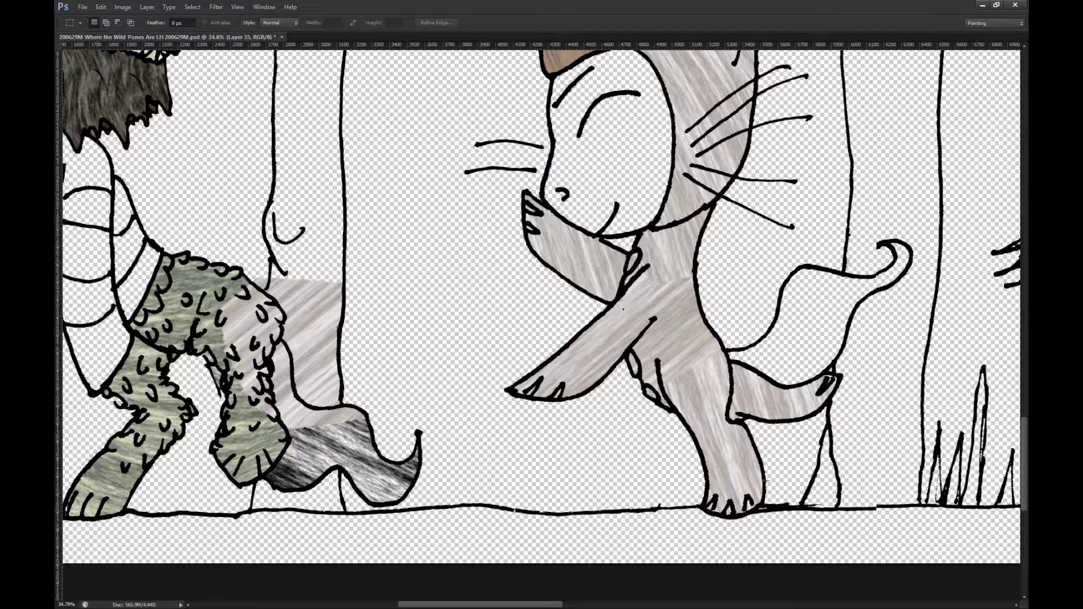
pyautogui.press('w')
pyautogui.click(676, 471)
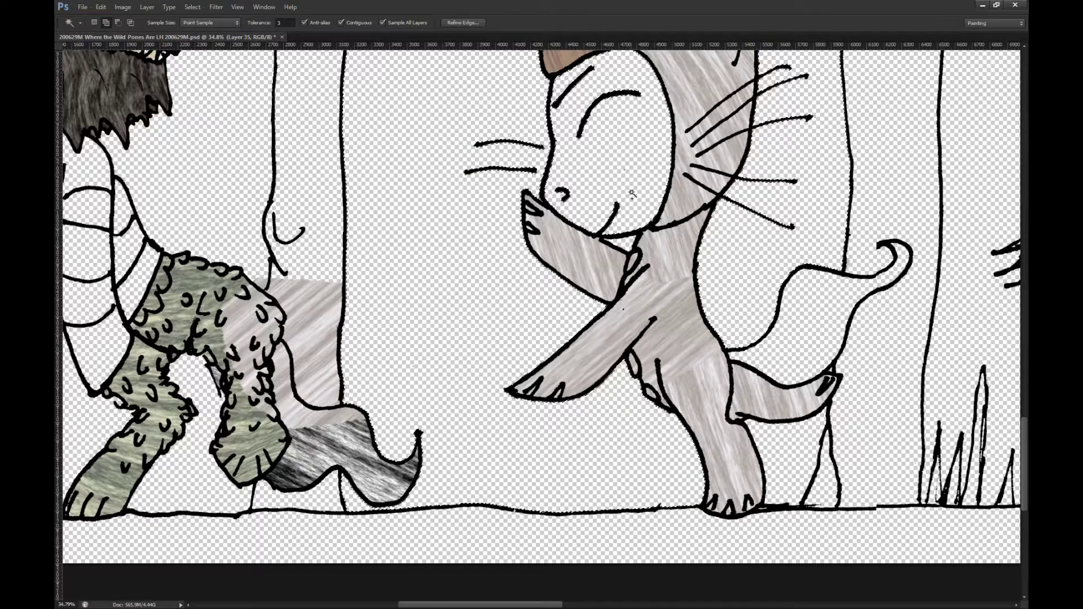
pyautogui.press('m')
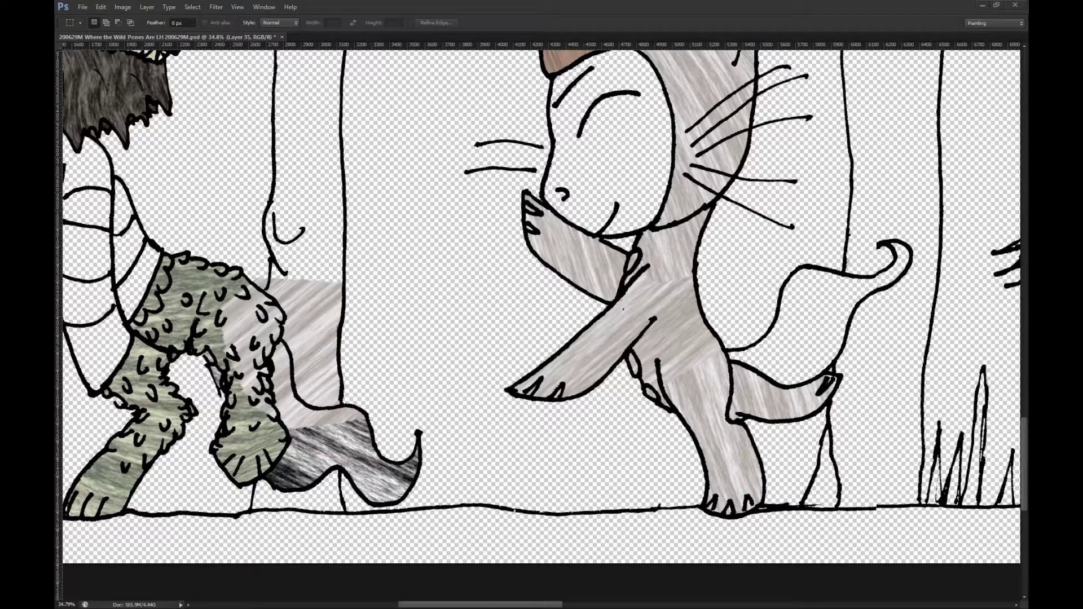
pyautogui.click(792, 320)
pyautogui.press('w')
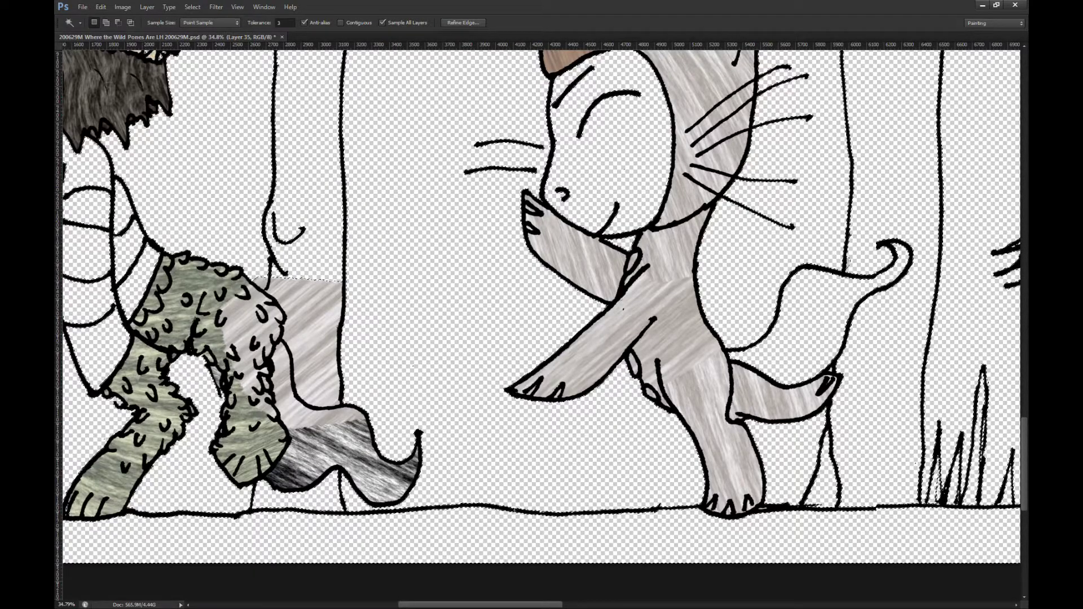
pyautogui.hotkey('ctrl', 'z')
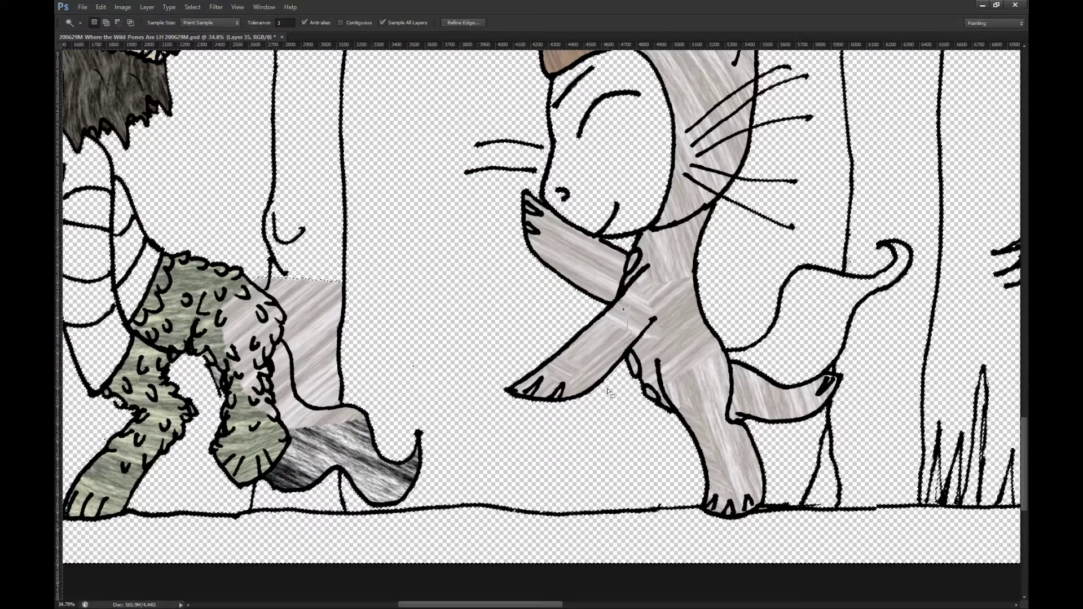
# Step: Delete the stray grey fur around the green-legged figure's hindquarters and tail using a rectangular selection, and deselect
pyautogui.press('m')
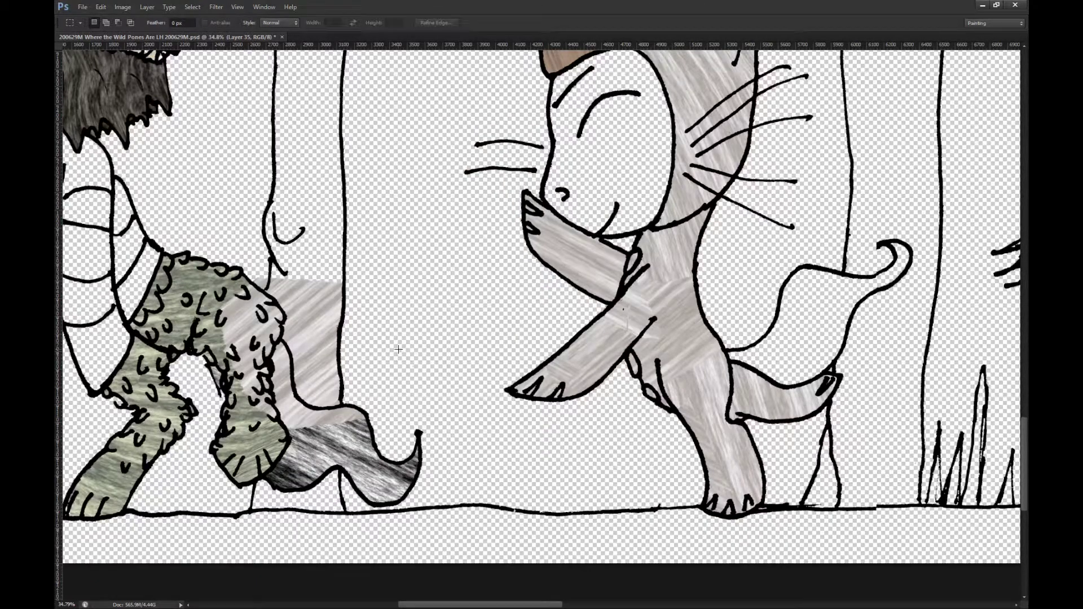
pyautogui.moveTo(179, 511); pyautogui.dragTo(117, 518)
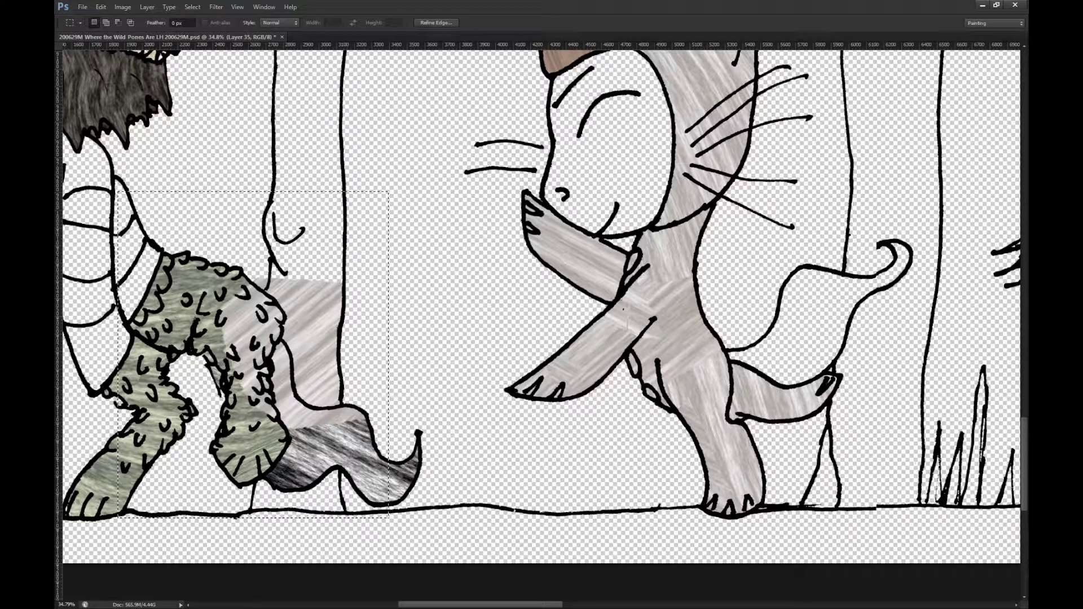
pyautogui.press('Delete')
pyautogui.hotkey('ctrl', 'd')
# Step: Erase the raised-arm fur on Layer 35 where it overlaps the lower arm and torso, using an enlarged eraser brush
pyautogui.scroll(2, 705, 294)
pyautogui.scroll(1, 700, 303)
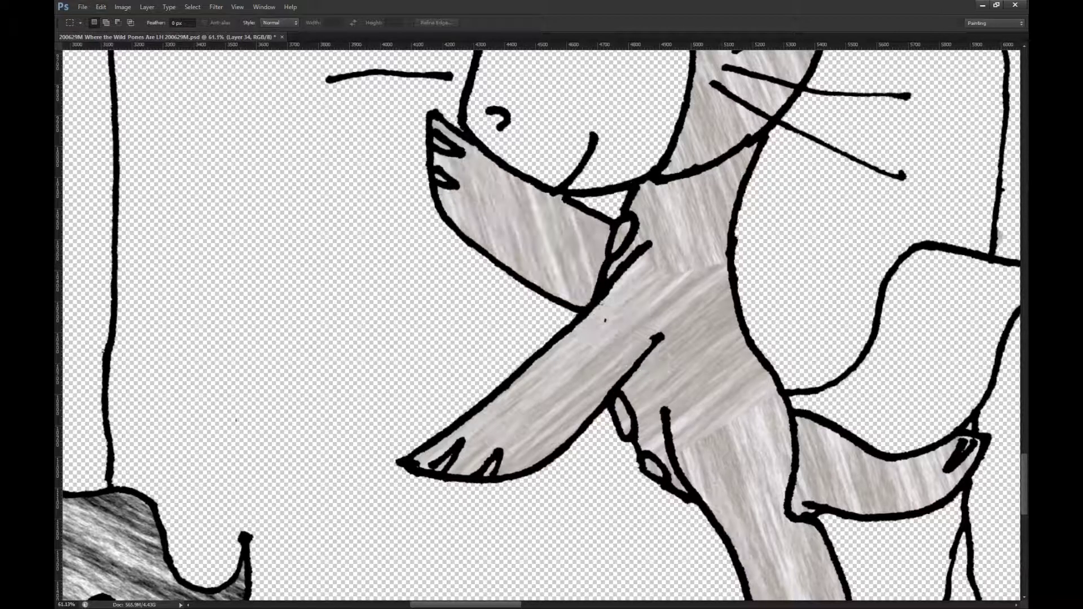
pyautogui.press('e')
pyautogui.keyDown('ctrl'); pyautogui.click(626, 378); pyautogui.keyUp('ctrl')
pyautogui.moveTo(621, 314)
pyautogui.mouseDown()
pyautogui.moveTo(593, 331)
pyautogui.moveTo(609, 347)
pyautogui.mouseUp()
pyautogui.press(']')
pyautogui.press(']')
pyautogui.press(']')
pyautogui.press(']')
pyautogui.press(']')
pyautogui.press(']')
pyautogui.press(']')
pyautogui.press(']')
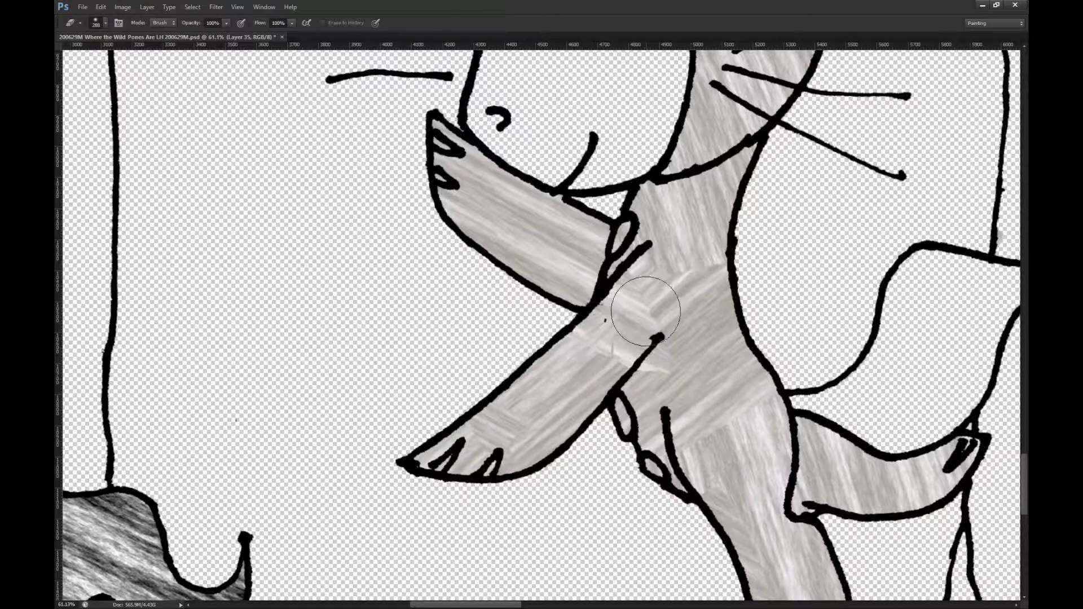
pyautogui.scroll(1, 626, 369)
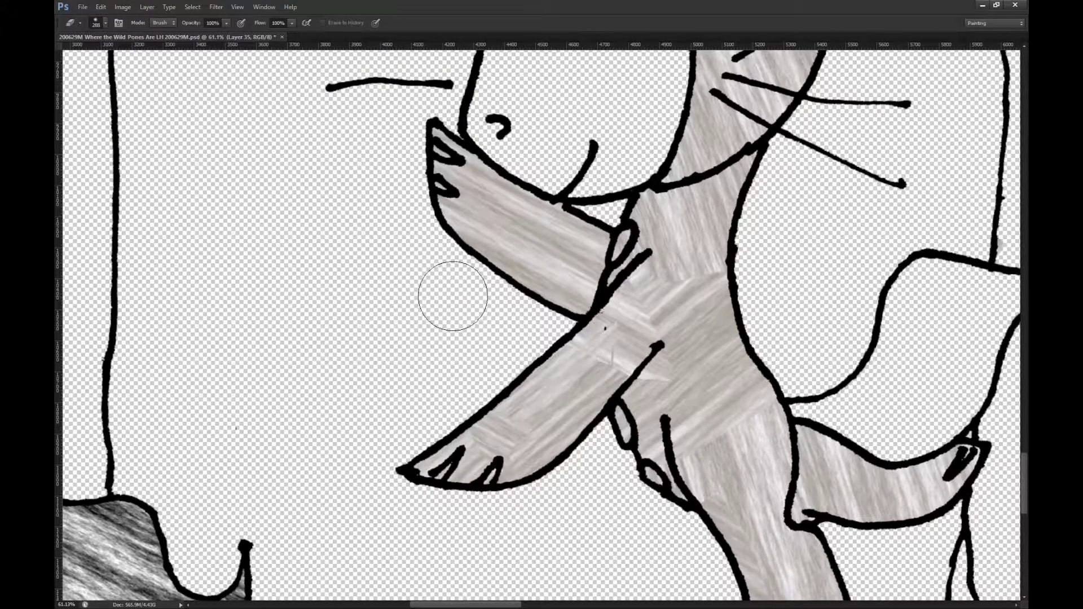
pyautogui.press('m')
pyautogui.press('e')
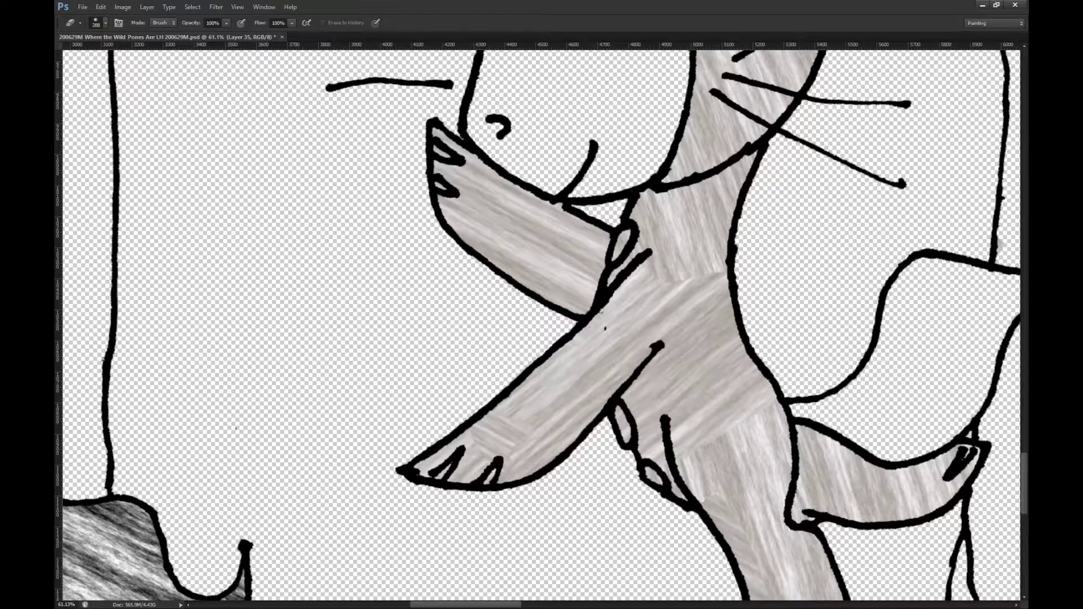
# Step: Try erasing the leftover fur near the lower paw, and soften the torso seam on the fur layer below
pyautogui.moveTo(505, 433); pyautogui.dragTo(457, 443)
pyautogui.hotkey('ctrl', 'z')
pyautogui.hotkey('ctrl', 'z')
pyautogui.hotkey('alt', '[')
pyautogui.moveTo(672, 272)
pyautogui.mouseDown()
pyautogui.moveTo(719, 278)
pyautogui.moveTo(735, 366)
pyautogui.moveTo(675, 407)
pyautogui.moveTo(666, 439)
pyautogui.moveTo(760, 441)
pyautogui.moveTo(804, 359)
pyautogui.moveTo(673, 396)
pyautogui.moveTo(693, 375)
pyautogui.moveTo(727, 382)
pyautogui.moveTo(647, 424)
pyautogui.moveTo(706, 363)
pyautogui.mouseUp()
# Step: Select the hanging griffin's body layer and warp its texture outward around the torso, hips and legs
pyautogui.hotkey('ctrl', '0')
pyautogui.scroll(-4, 423, 356)
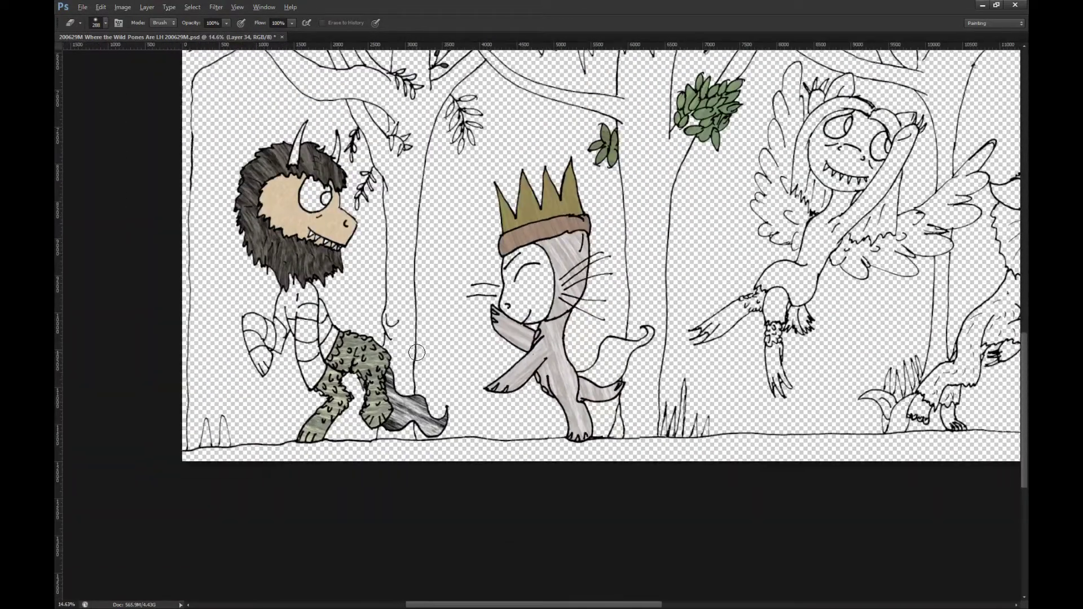
pyautogui.scroll(2, 556, 322)
pyautogui.hscroll(2, 548, 315)
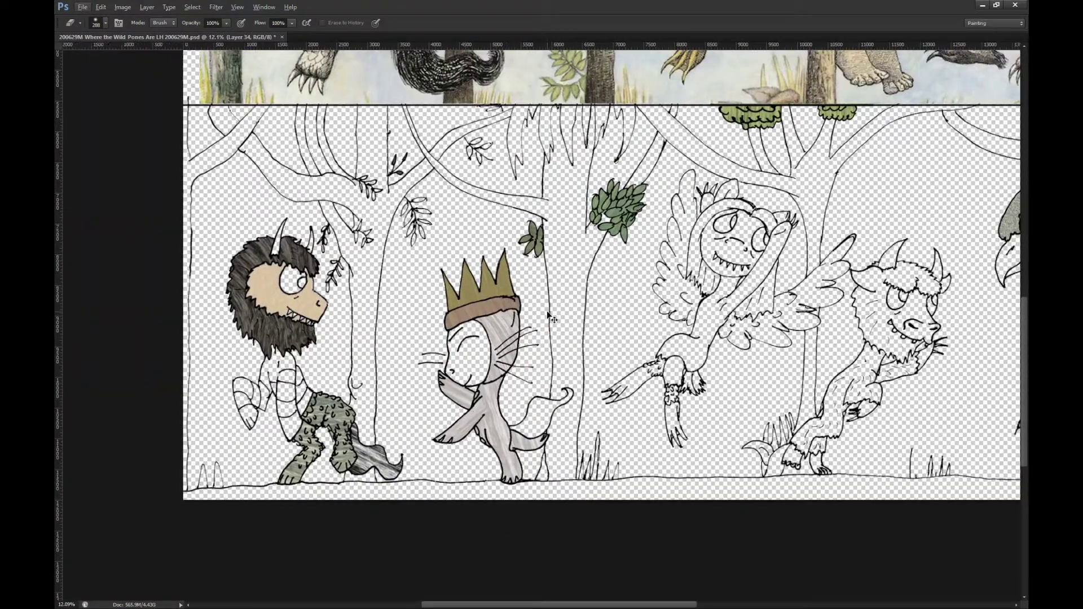
pyautogui.hscroll(7, 503, 320)
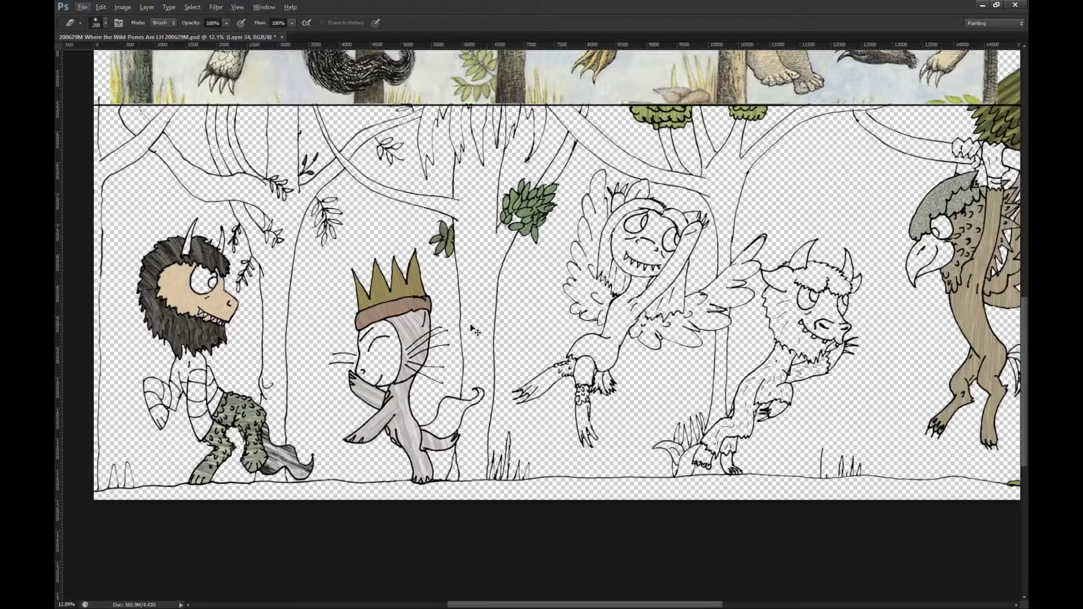
pyautogui.hscroll(6, 473, 330)
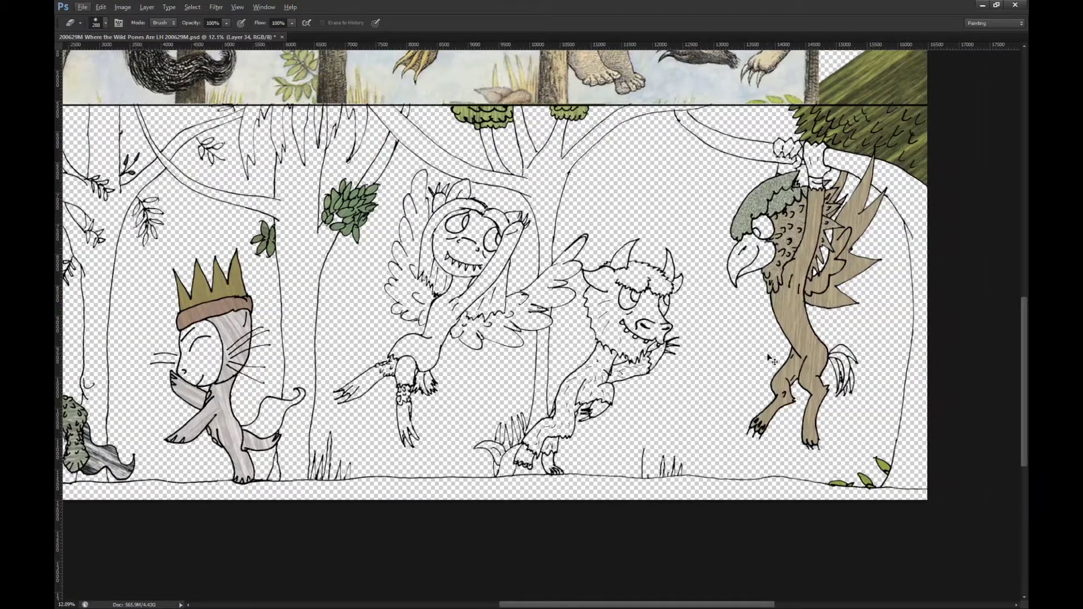
pyautogui.scroll(4, 726, 358)
pyautogui.scroll(2, 750, 333)
pyautogui.press('v')
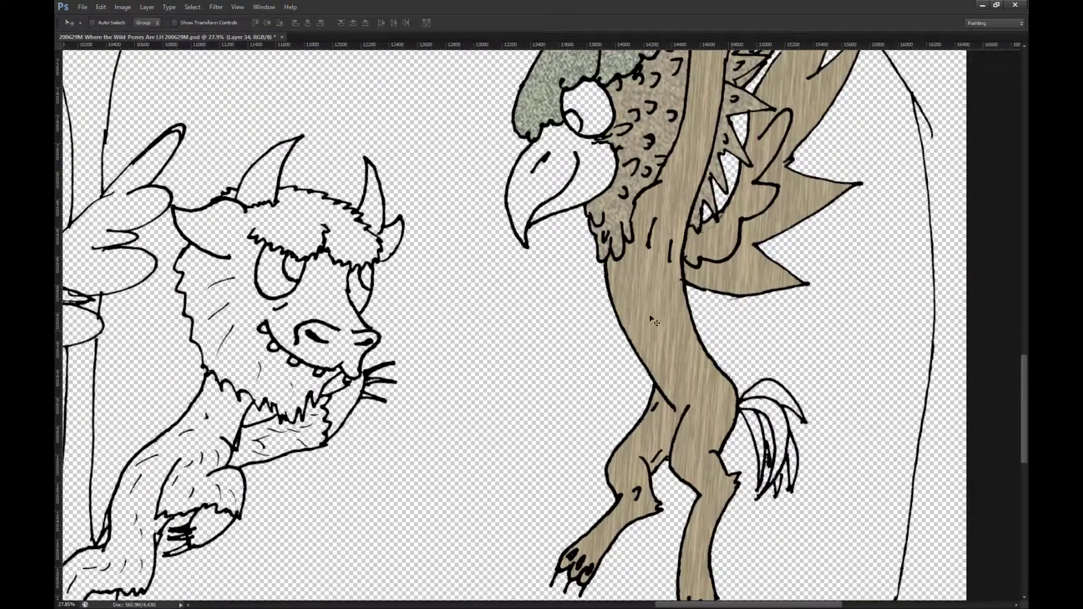
pyautogui.keyDown('ctrl'); pyautogui.click(676, 350); pyautogui.keyUp('ctrl')
pyautogui.hotkey('ctrl', 't')
pyautogui.click(534, 23)
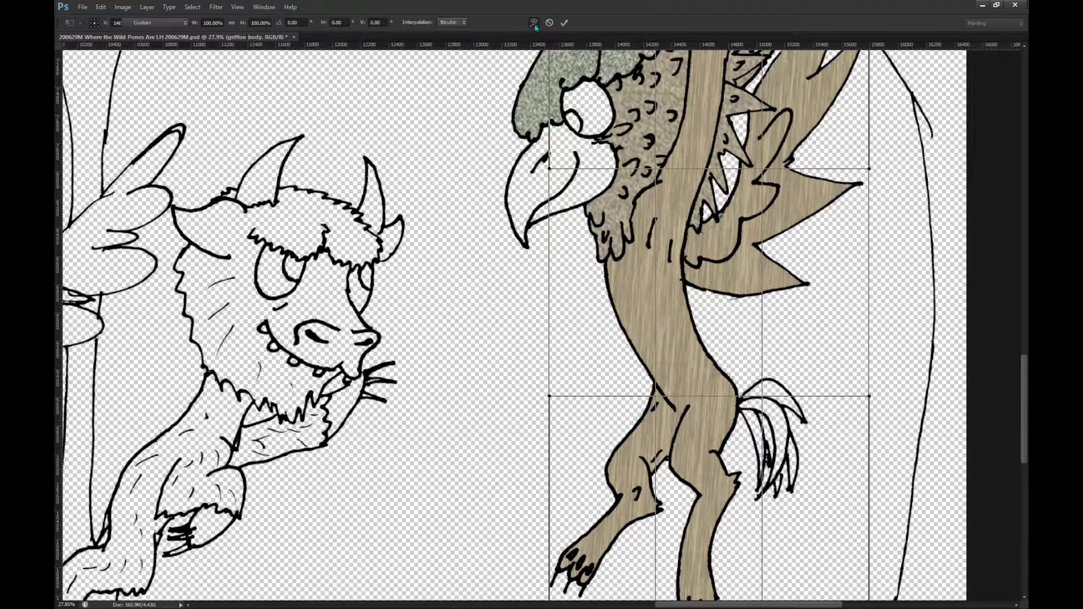
pyautogui.moveTo(607, 299); pyautogui.dragTo(574, 296)
pyautogui.moveTo(713, 413); pyautogui.dragTo(771, 413)
pyautogui.moveTo(547, 505); pyautogui.dragTo(560, 537)
pyautogui.moveTo(607, 285); pyautogui.dragTo(573, 269)
pyautogui.moveTo(781, 412); pyautogui.dragTo(824, 412)
# Step: Refine the griffin body warp around the wings, chest and hind legs, and apply it
pyautogui.scroll(-2, 596, 295)
pyautogui.scroll(3, 654, 288)
pyautogui.scroll(-6, 657, 288)
pyautogui.moveTo(712, 171); pyautogui.dragTo(724, 172)
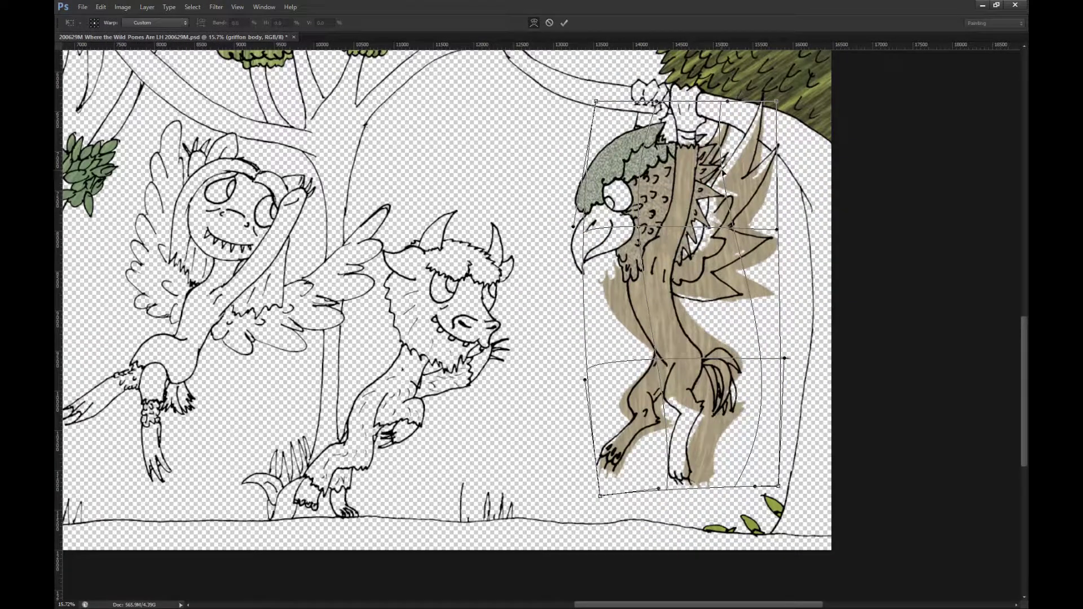
pyautogui.moveTo(776, 103); pyautogui.dragTo(765, 93)
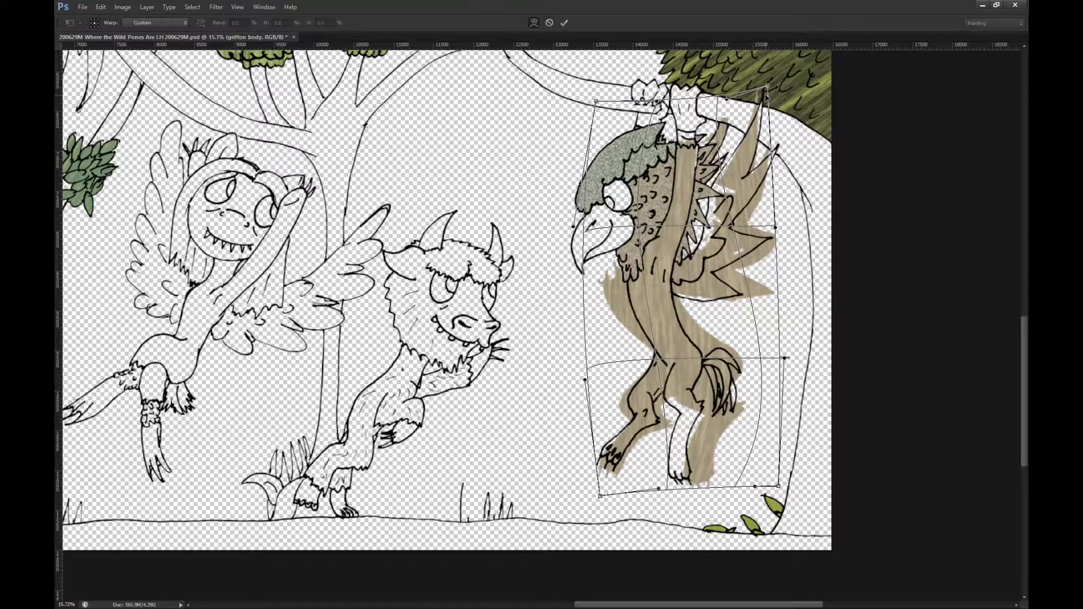
pyautogui.moveTo(707, 202); pyautogui.dragTo(702, 197)
pyautogui.moveTo(671, 440); pyautogui.dragTo(736, 451)
pyautogui.moveTo(677, 378); pyautogui.dragTo(647, 376)
pyautogui.moveTo(632, 261); pyautogui.dragTo(641, 262)
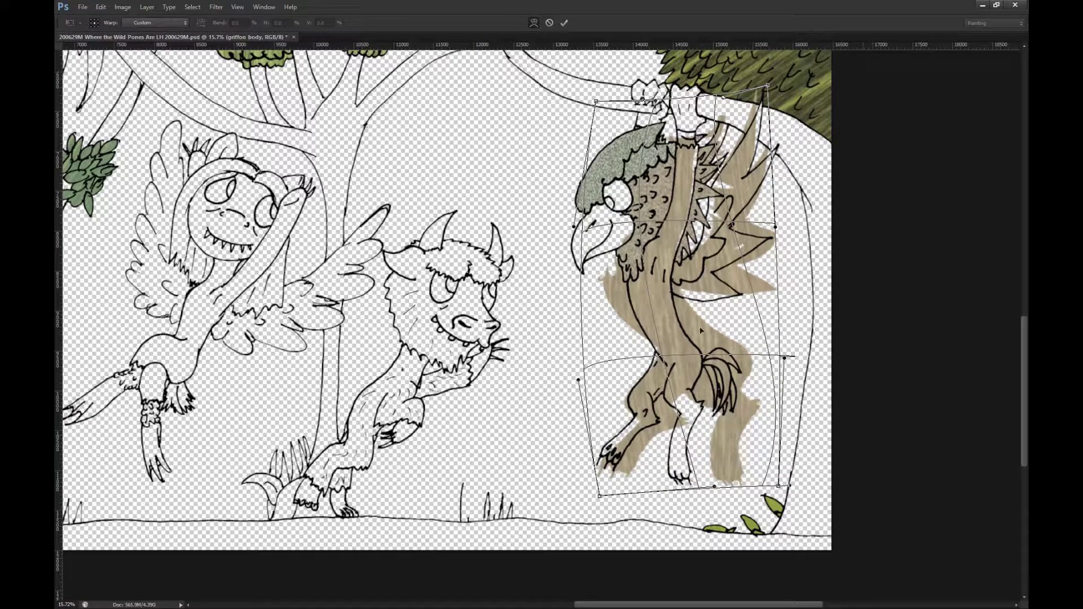
pyautogui.press('Return')
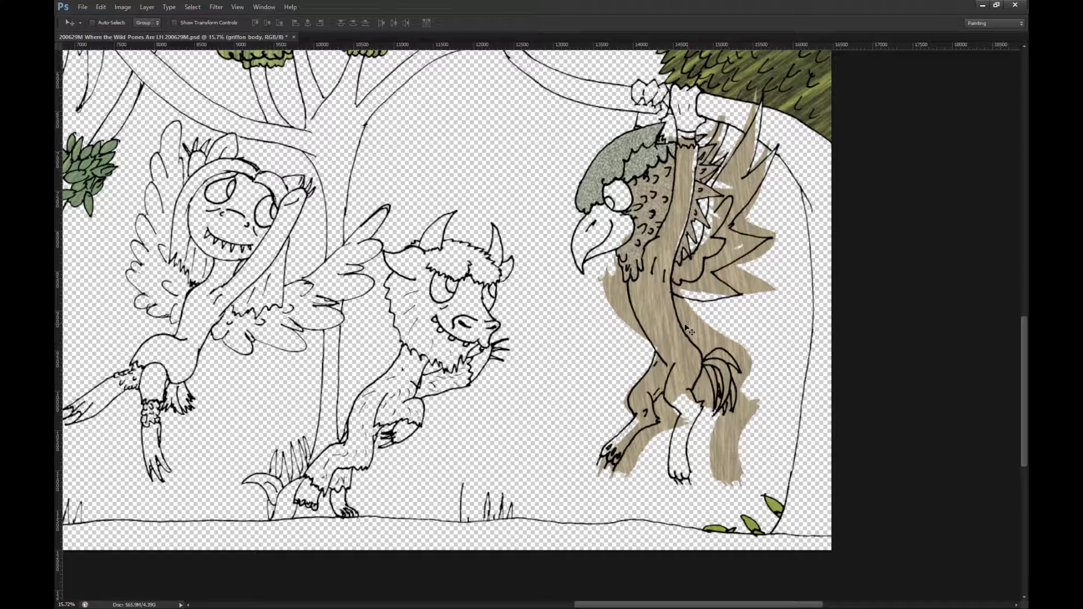
# Step: Rotate the warped griffin body texture counterclockwise and reposition it over the torso
pyautogui.hotkey('ctrl', 't')
pyautogui.moveTo(855, 468); pyautogui.dragTo(876, 437)
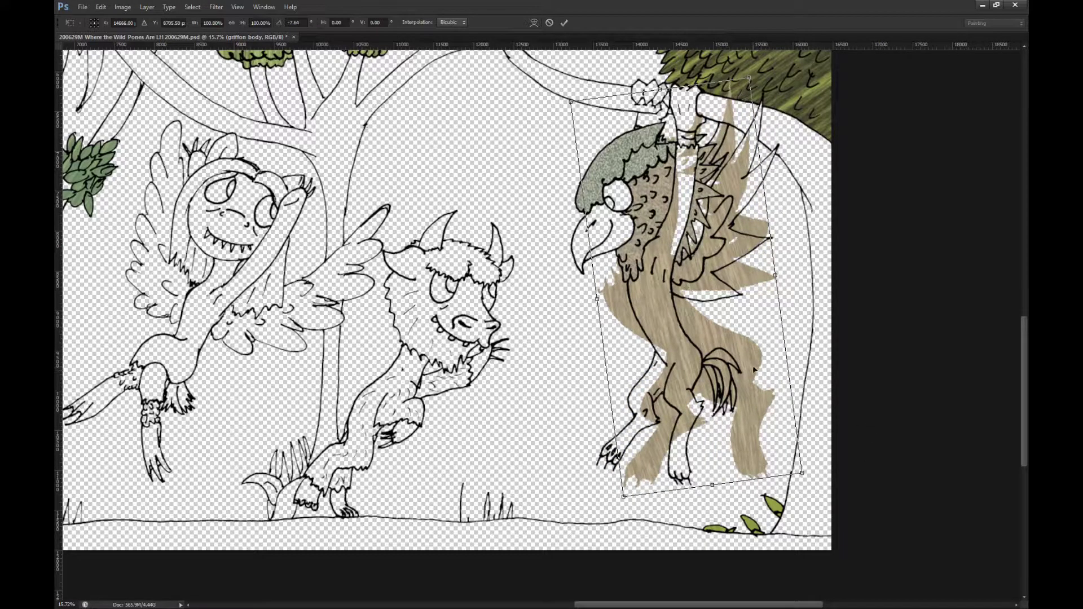
pyautogui.moveTo(754, 370)
pyautogui.mouseDown()
pyautogui.moveTo(716, 356)
pyautogui.moveTo(753, 364)
pyautogui.mouseUp()
pyautogui.moveTo(861, 413); pyautogui.dragTo(789, 374)
pyautogui.moveTo(723, 356); pyautogui.dragTo(706, 353)
pyautogui.press('Return')
# Step: Duplicate the griffin body layer and move the copy up over the head, raised arms and wings
pyautogui.press('m')
pyautogui.hotkey('ctrl', 'j')
pyautogui.press('v')
pyautogui.moveTo(655, 351); pyautogui.dragTo(672, 215)
pyautogui.scroll(1, 672, 215)
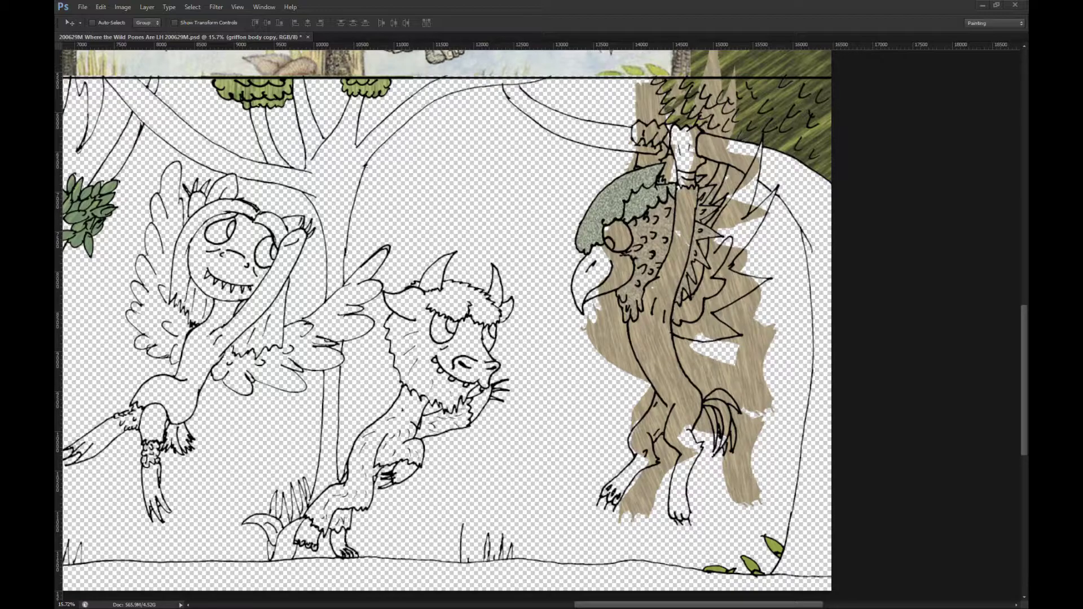
pyautogui.press('m')
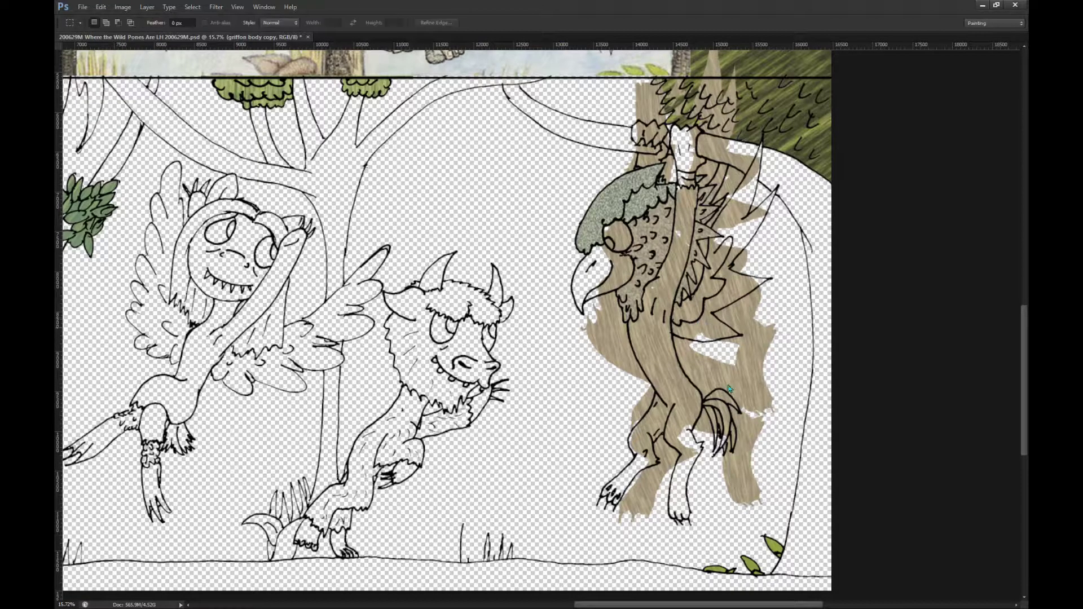
# Step: Transform the copied griffin texture to about 103% width, rotated about 40°, and shift it over the raised arm and wings
pyautogui.hotkey('ctrl', 't')
pyautogui.moveTo(835, 395); pyautogui.dragTo(700, 381)
pyautogui.moveTo(718, 309); pyautogui.dragTo(739, 306)
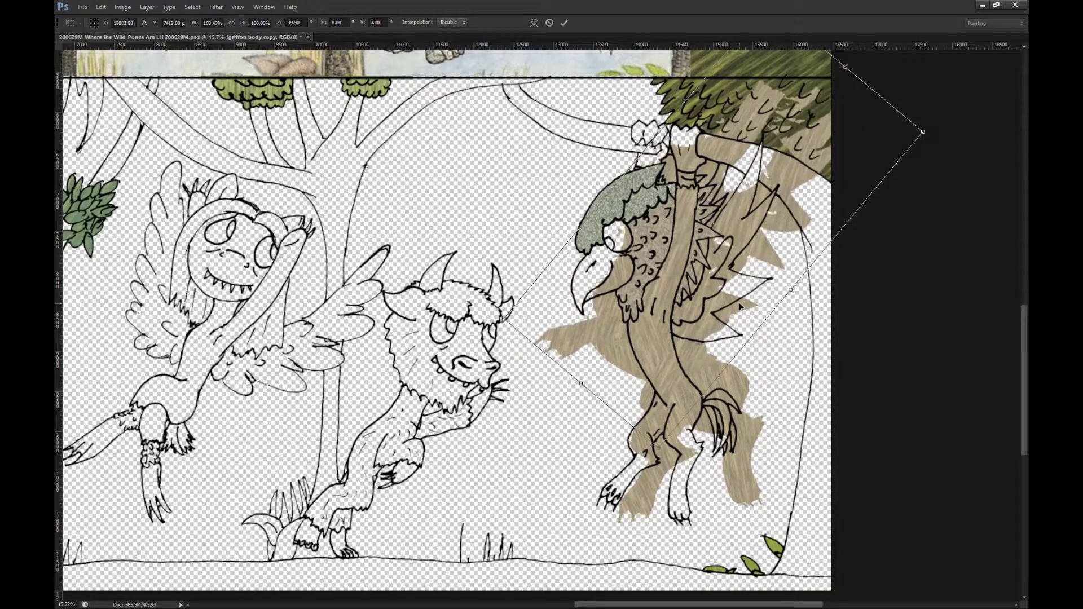
pyautogui.press('Return')
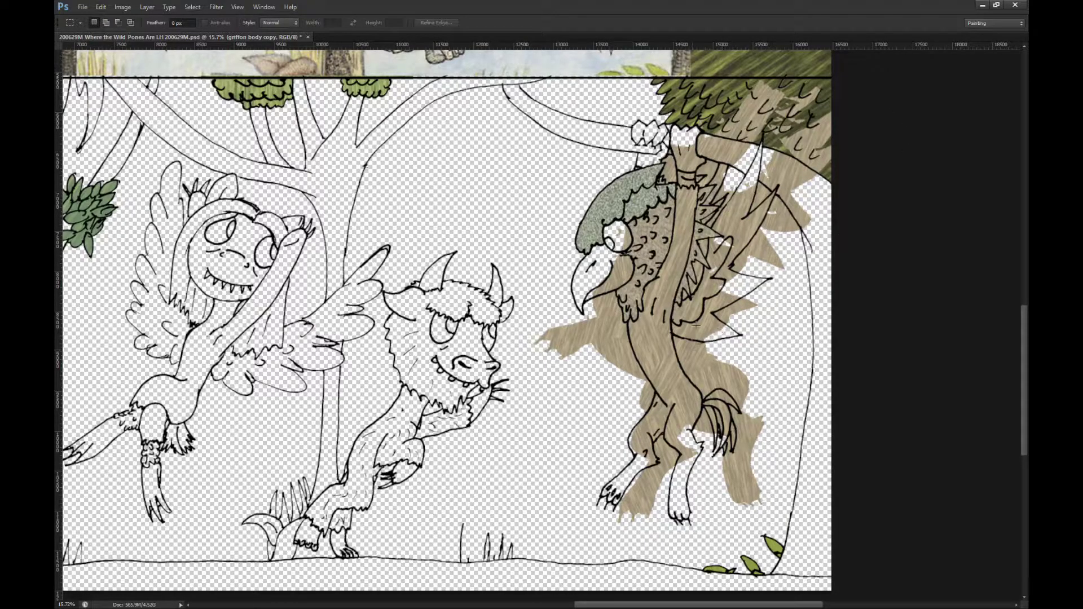
# Step: Move the wing-side piece of the copied texture down over the griffin's hind legs
pyautogui.press('v')
pyautogui.moveTo(722, 195); pyautogui.dragTo(640, 469)
pyautogui.moveTo(633, 394); pyautogui.dragTo(705, 401)
pyautogui.press('m')
# Step: Stretch the moved texture piece to about 123% width and 119% height so it covers the hind legs, and deselect
pyautogui.hotkey('ctrl', 't')
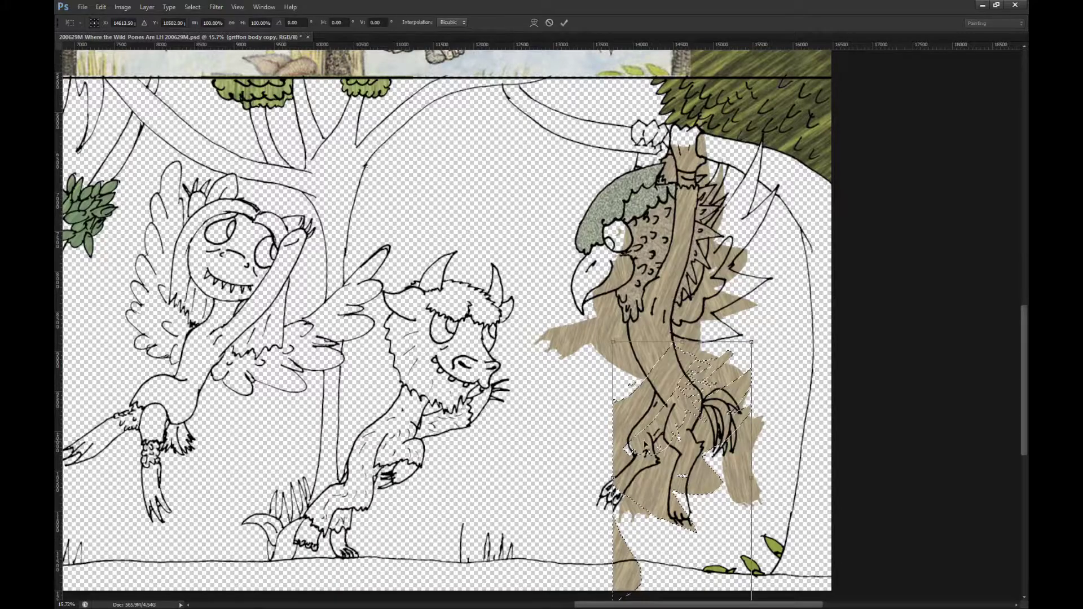
pyautogui.scroll(-2, 621, 390)
pyautogui.moveTo(613, 413); pyautogui.dragTo(581, 413)
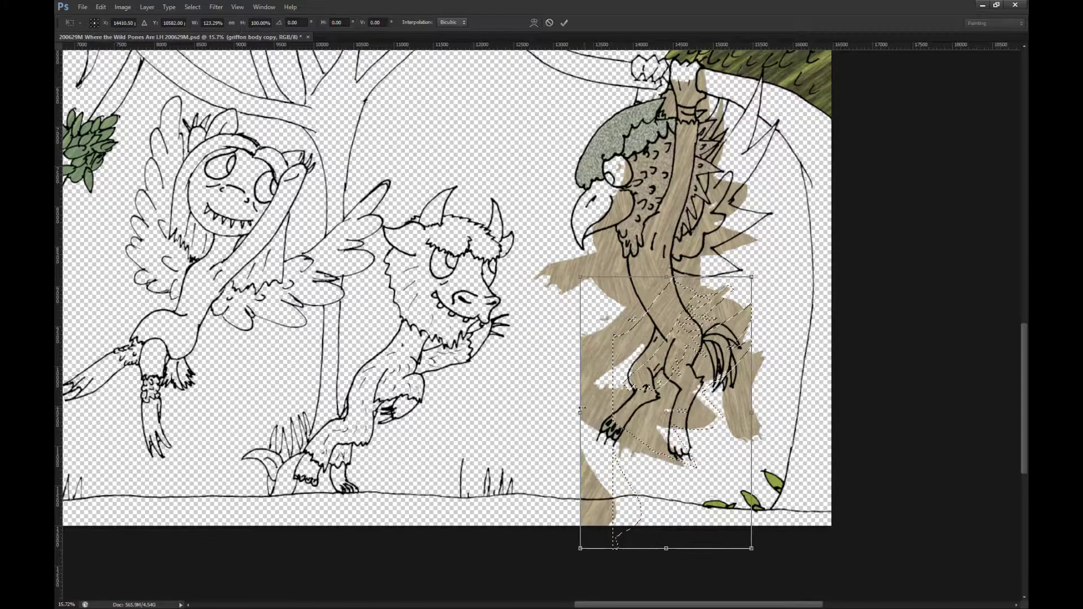
pyautogui.moveTo(666, 547); pyautogui.dragTo(665, 598)
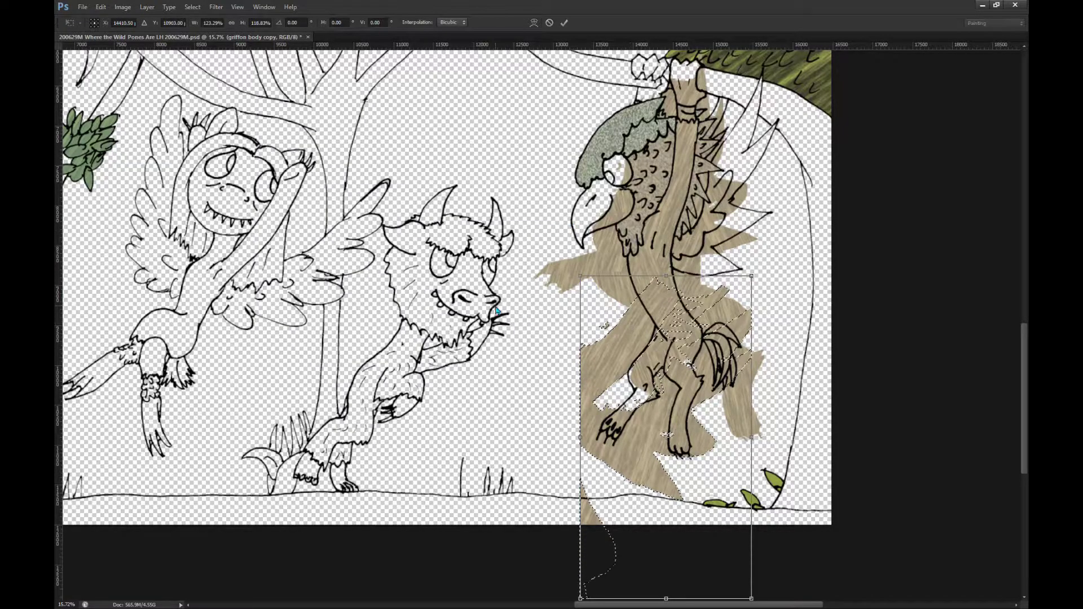
pyautogui.press('Return')
pyautogui.hotkey('ctrl', 'd')
# Step: Clone body texture into the transparent gap on the griffin's rear hind leg with the Clone Stamp
pyautogui.scroll(1, 599, 294)
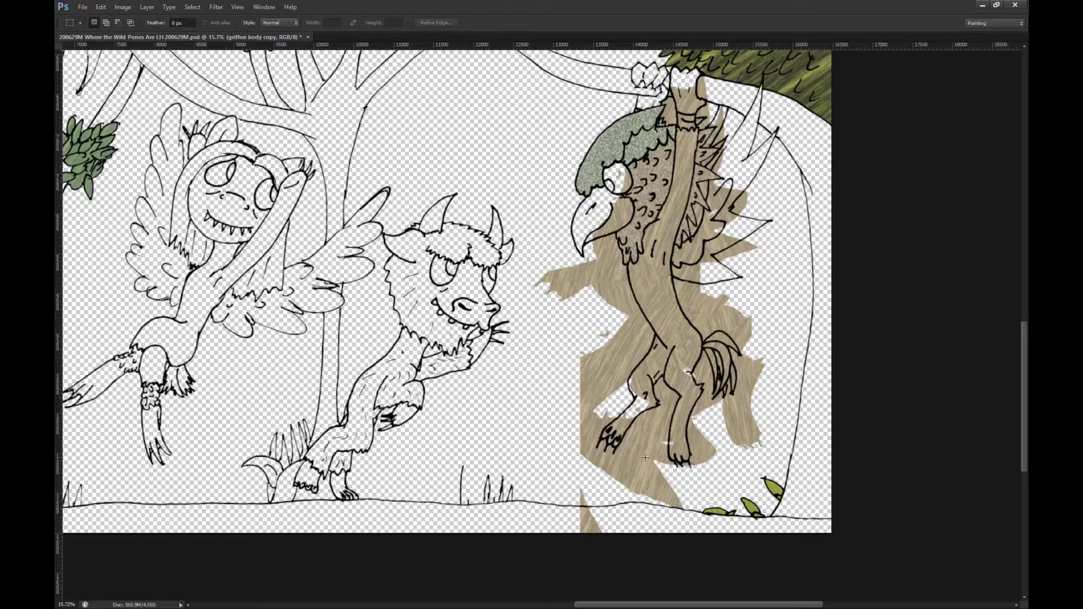
pyautogui.scroll(3, 643, 457)
pyautogui.press('s')
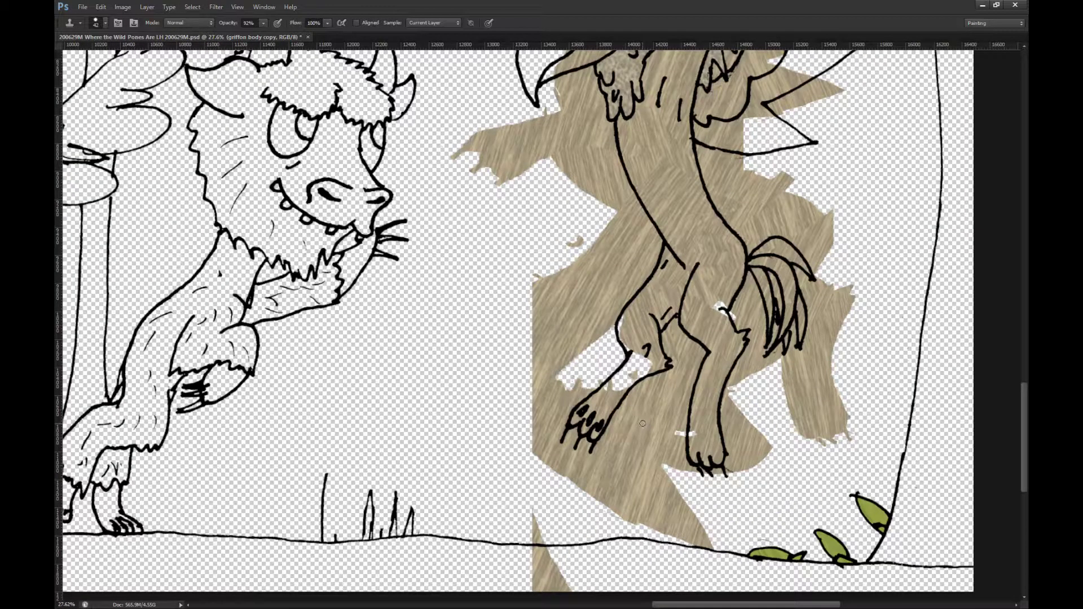
pyautogui.moveTo(618, 398)
pyautogui.mouseDown()
pyautogui.moveTo(643, 364)
pyautogui.moveTo(641, 373)
pyautogui.mouseUp()
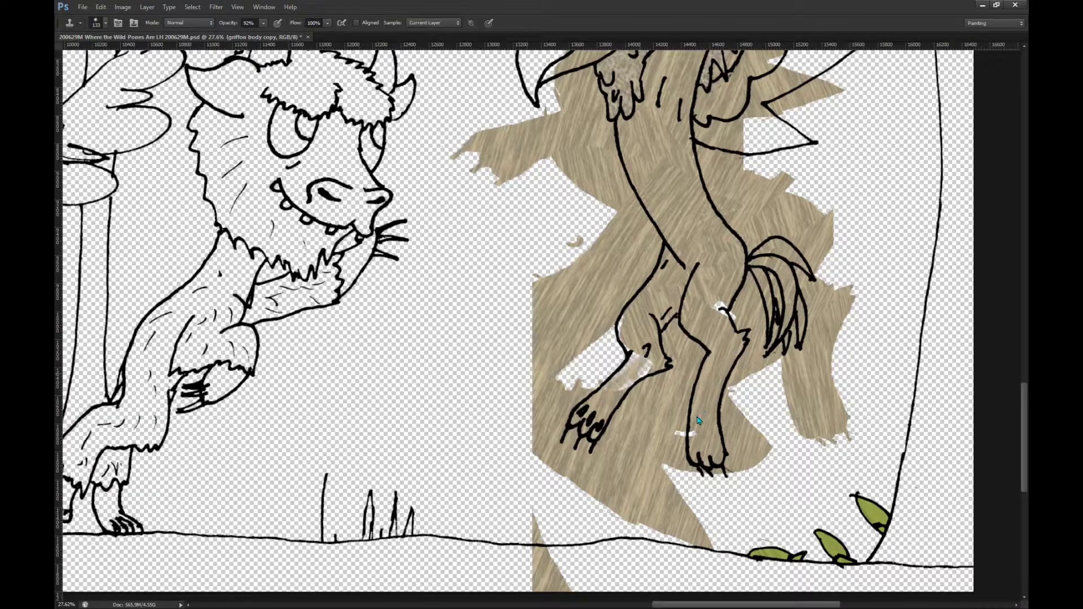
# Step: Enlarge the Clone Stamp brush and redo the cloning to fill the rear hind leg's gap with body texture
pyautogui.press(']')
pyautogui.press(']')
pyautogui.press(']')
pyautogui.press(']')
pyautogui.press(']')
pyautogui.press(']')
pyautogui.moveTo(618, 383)
pyautogui.mouseDown()
pyautogui.moveTo(635, 361)
pyautogui.moveTo(630, 374)
pyautogui.mouseUp()
pyautogui.hotkey('ctrl', 'z')
pyautogui.moveTo(633, 370)
pyautogui.mouseDown()
pyautogui.moveTo(620, 322)
pyautogui.moveTo(604, 330)
pyautogui.mouseUp()
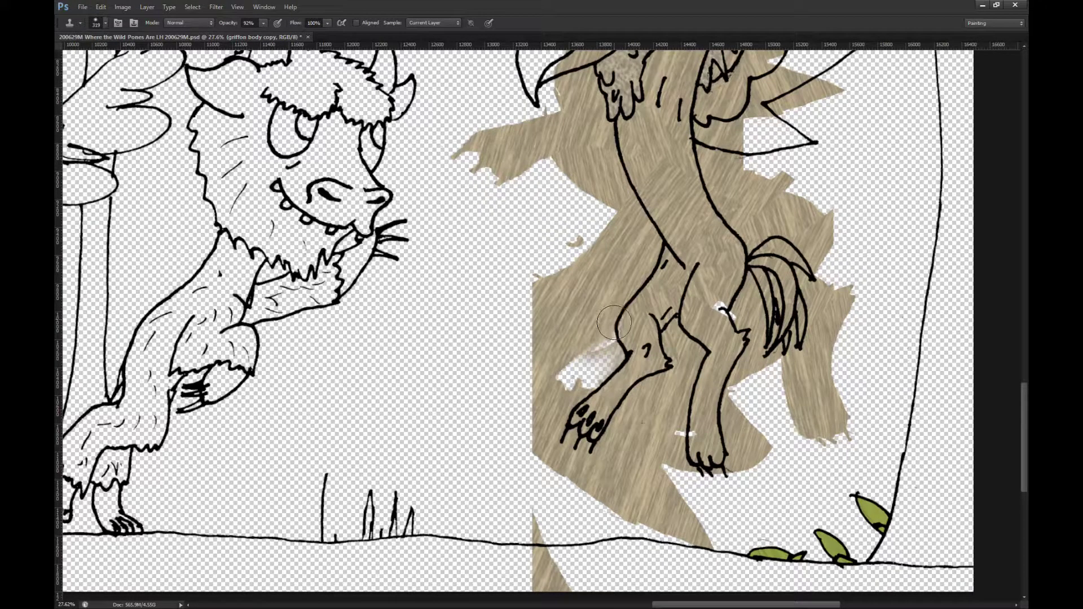
# Step: Clone body texture into the small gap on the griffin's rump just below the tail base
pyautogui.scroll(1, 621, 311)
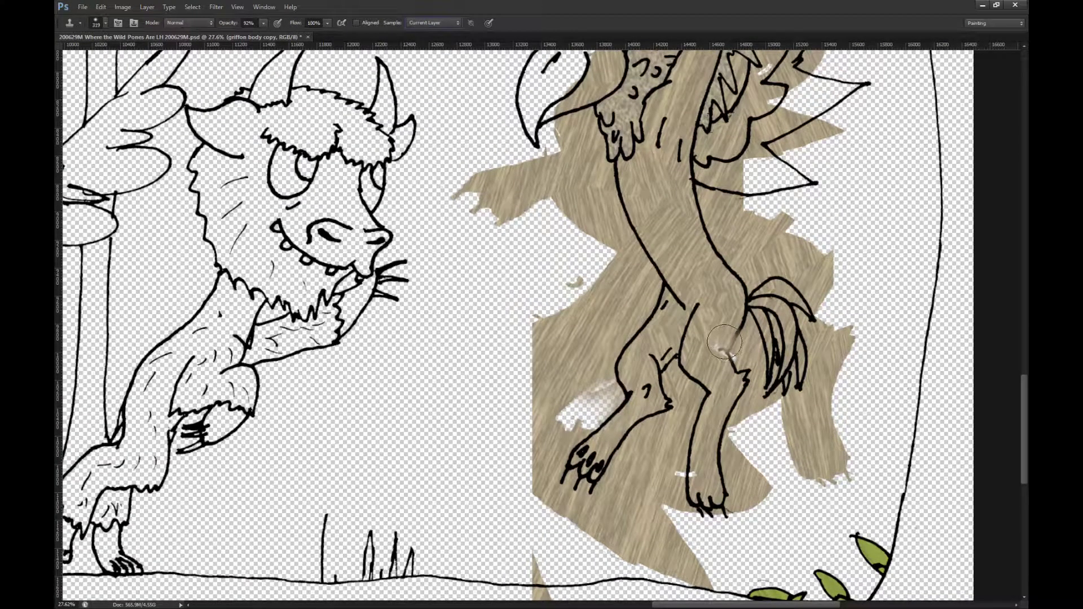
pyautogui.moveTo(744, 385); pyautogui.dragTo(715, 352)
pyautogui.scroll(2, 713, 318)
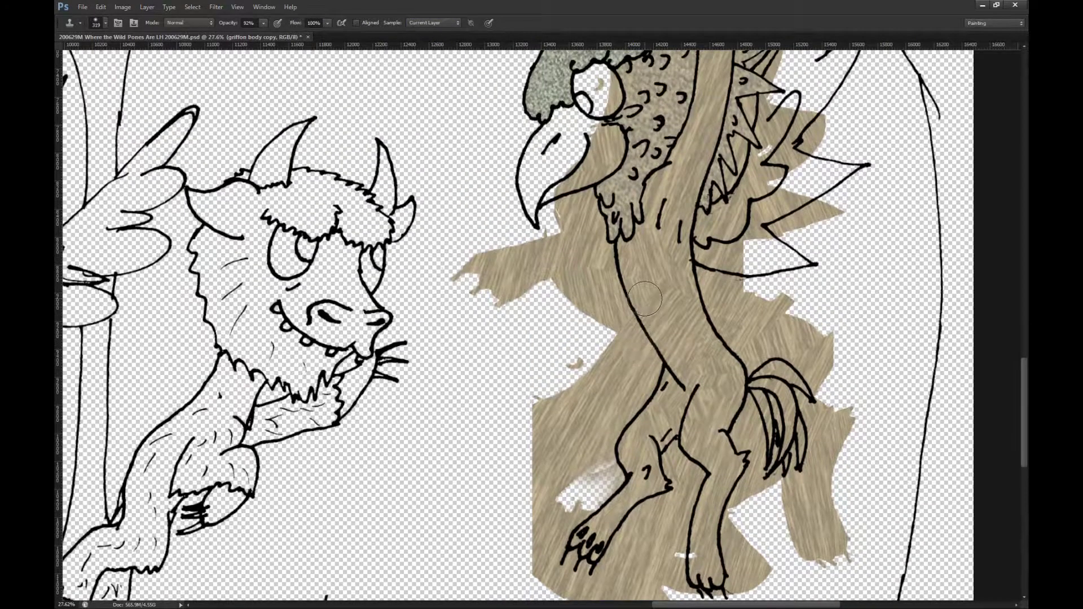
# Step: Clone body texture over the griffin's wing feathers out to their tips with the Clone Stamp
pyautogui.scroll(5, 645, 299)
pyautogui.keyDown('alt'); pyautogui.scroll(-1, 494, 268); pyautogui.keyUp('alt')
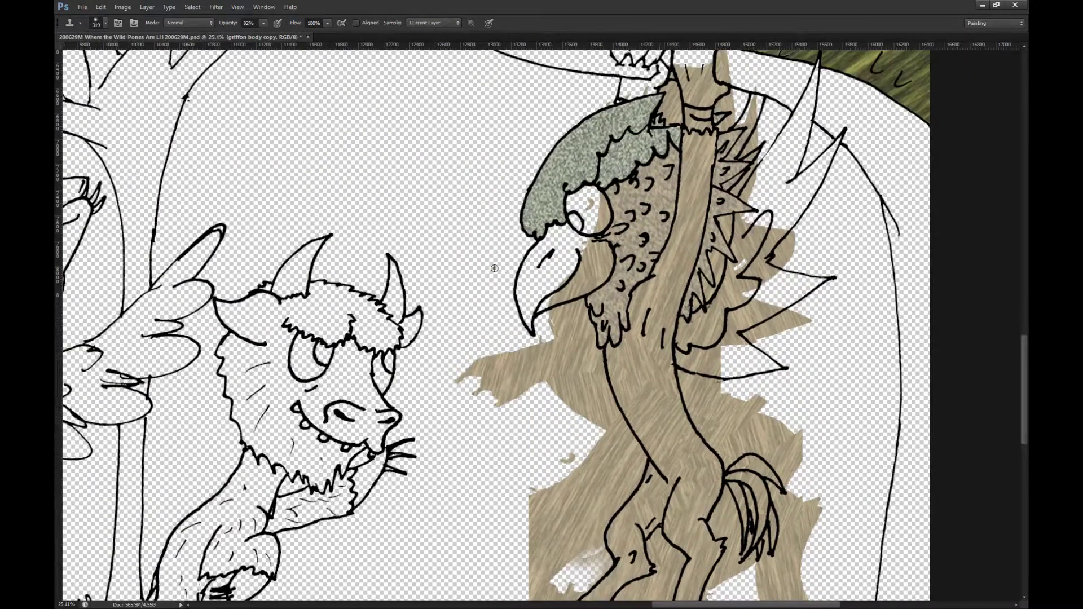
pyautogui.keyDown('alt'); pyautogui.scroll(-1, 494, 268); pyautogui.keyUp('alt')
pyautogui.moveTo(730, 237)
pyautogui.mouseDown()
pyautogui.moveTo(805, 154)
pyautogui.moveTo(765, 200)
pyautogui.moveTo(742, 199)
pyautogui.moveTo(735, 233)
pyautogui.moveTo(742, 175)
pyautogui.moveTo(739, 199)
pyautogui.moveTo(784, 88)
pyautogui.moveTo(766, 172)
pyautogui.moveTo(787, 181)
pyautogui.moveTo(720, 280)
pyautogui.moveTo(801, 285)
pyautogui.moveTo(750, 288)
pyautogui.mouseUp()
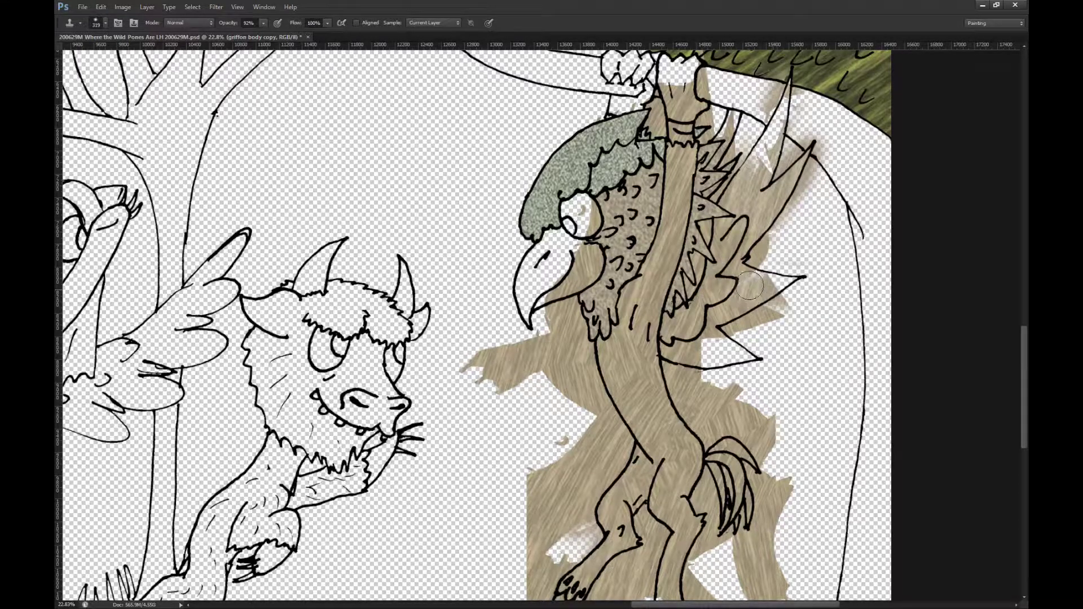
pyautogui.moveTo(757, 361)
pyautogui.mouseDown()
pyautogui.moveTo(706, 347)
pyautogui.moveTo(765, 353)
pyautogui.moveTo(691, 350)
pyautogui.moveTo(723, 301)
pyautogui.moveTo(790, 274)
pyautogui.moveTo(798, 283)
pyautogui.moveTo(706, 288)
pyautogui.moveTo(769, 203)
pyautogui.moveTo(758, 204)
pyautogui.moveTo(752, 145)
pyautogui.moveTo(773, 149)
pyautogui.moveTo(779, 94)
pyautogui.moveTo(758, 161)
pyautogui.moveTo(771, 128)
pyautogui.moveTo(760, 307)
pyautogui.moveTo(761, 284)
pyautogui.moveTo(774, 280)
pyautogui.moveTo(734, 364)
pyautogui.mouseUp()
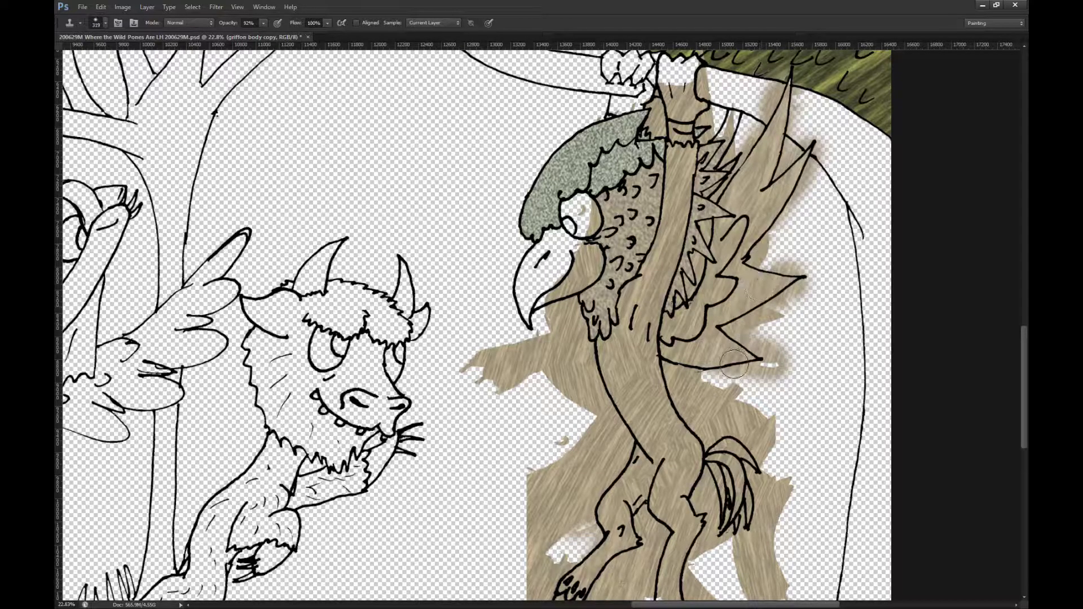
# Step: Clone body texture into the remaining gap just above the griffin's front-most straight hind foot
pyautogui.scroll(-4, 592, 285)
pyautogui.scroll(1, 592, 285)
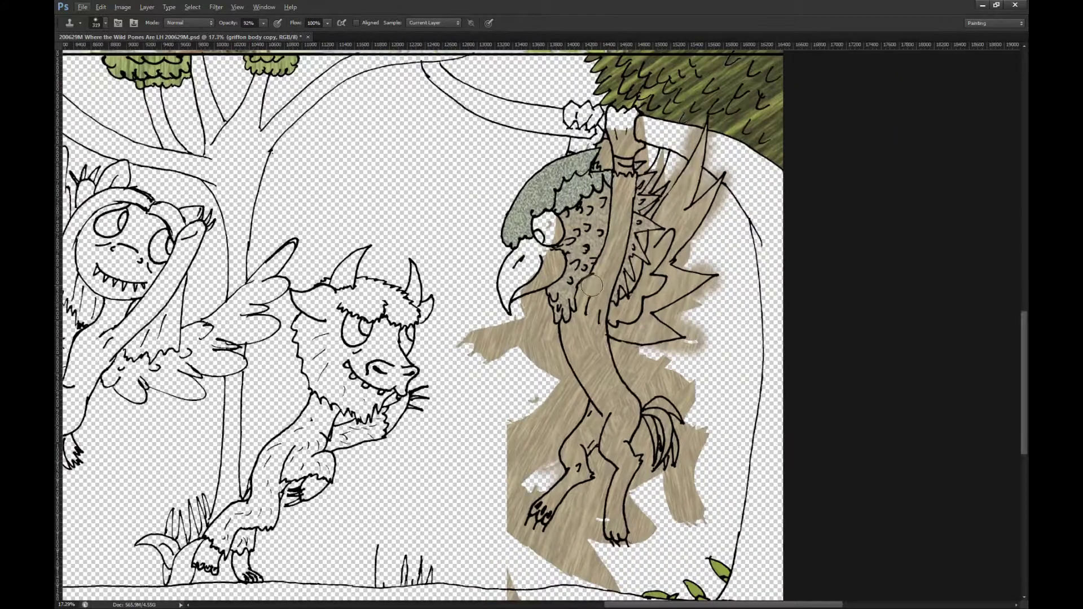
pyautogui.scroll(-1, 592, 286)
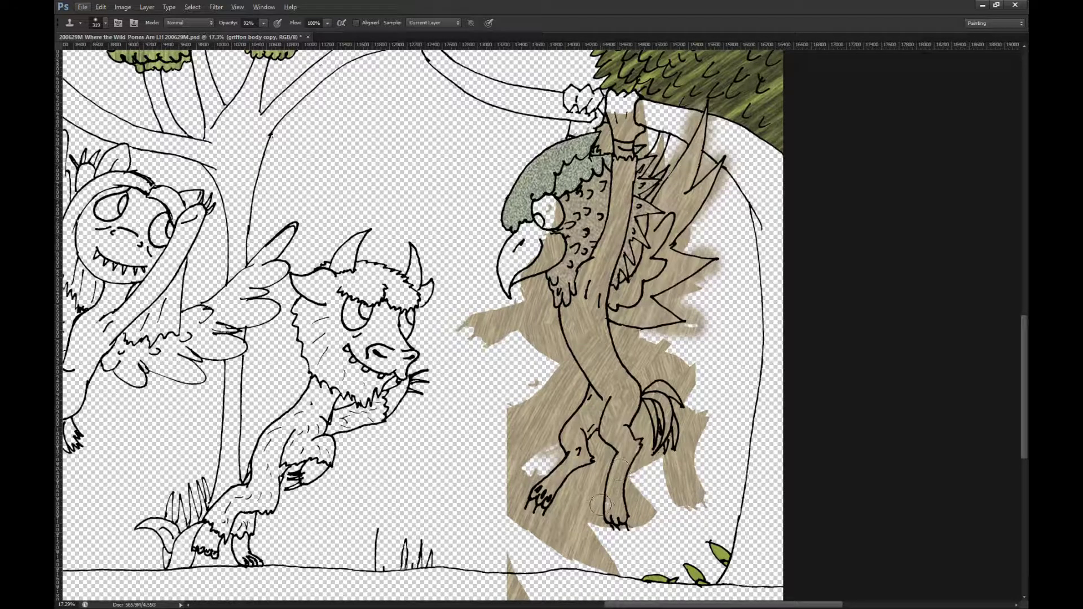
pyautogui.scroll(-1, 594, 390)
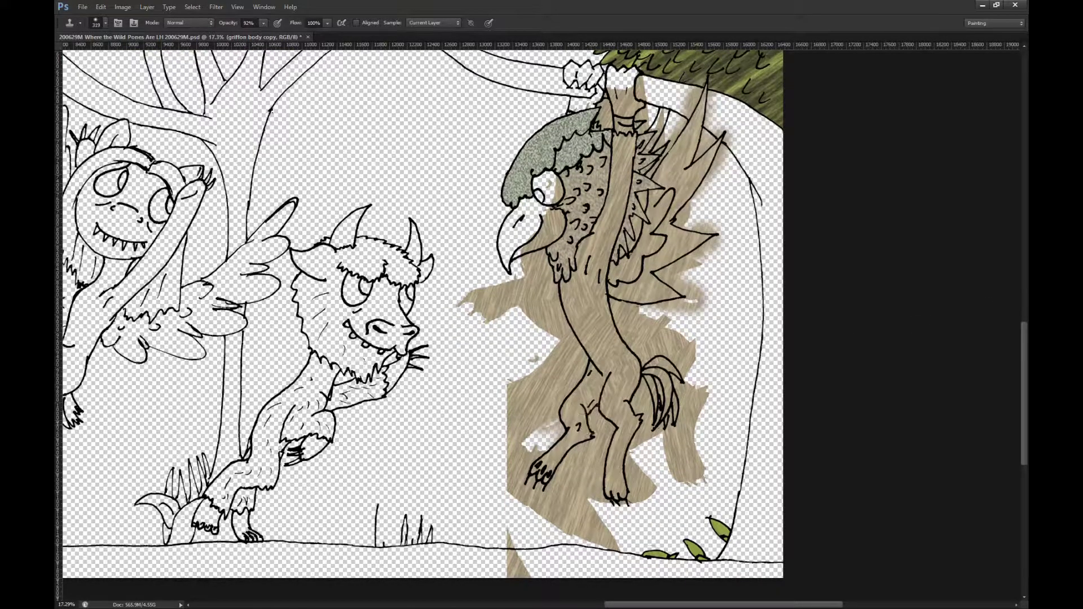
# Step: Hide the griffin's body texture layers and select the blank background around the griffin with the Magic Wand set to Contiguous
pyautogui.hotkey('ctrl', 'z')
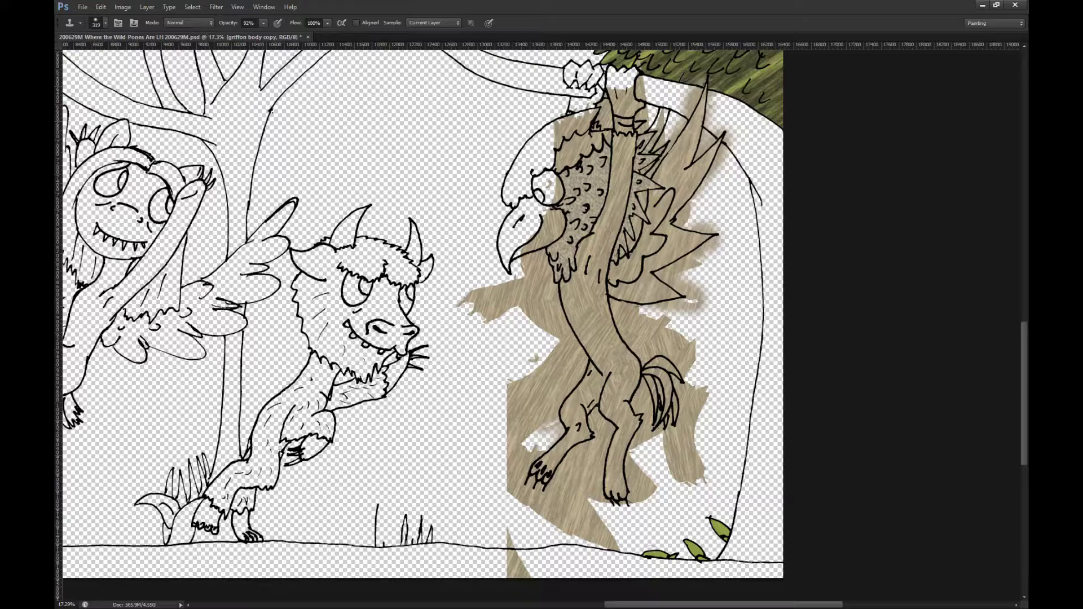
pyautogui.hotkey('ctrl', 'shift', 'z')
pyautogui.hotkey('ctrl', 'shift', 'z')
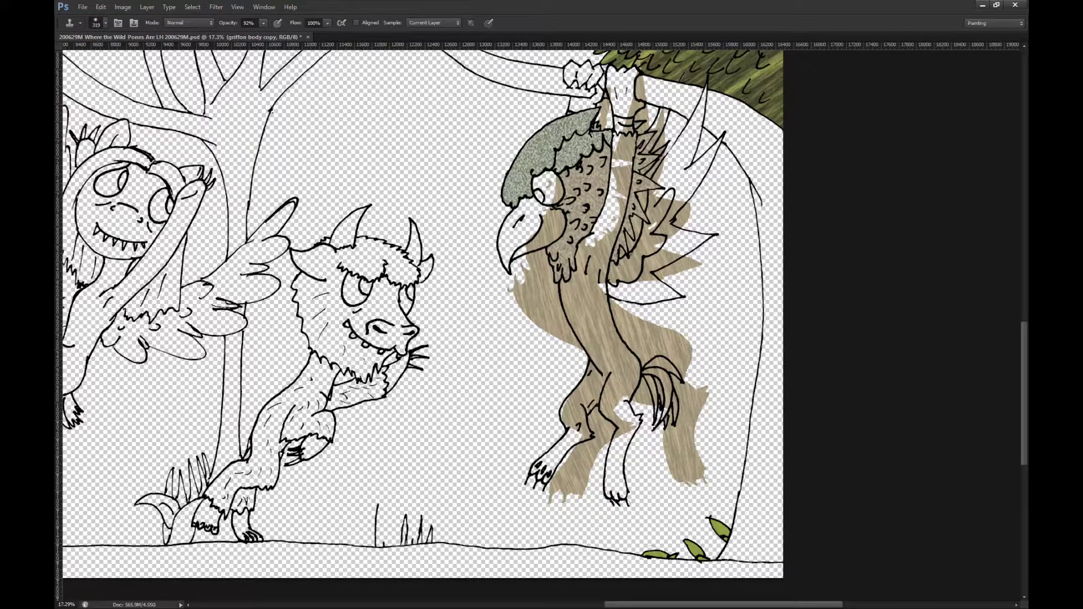
pyautogui.hotkey('ctrl', 'shift', 'z')
pyautogui.press('w')
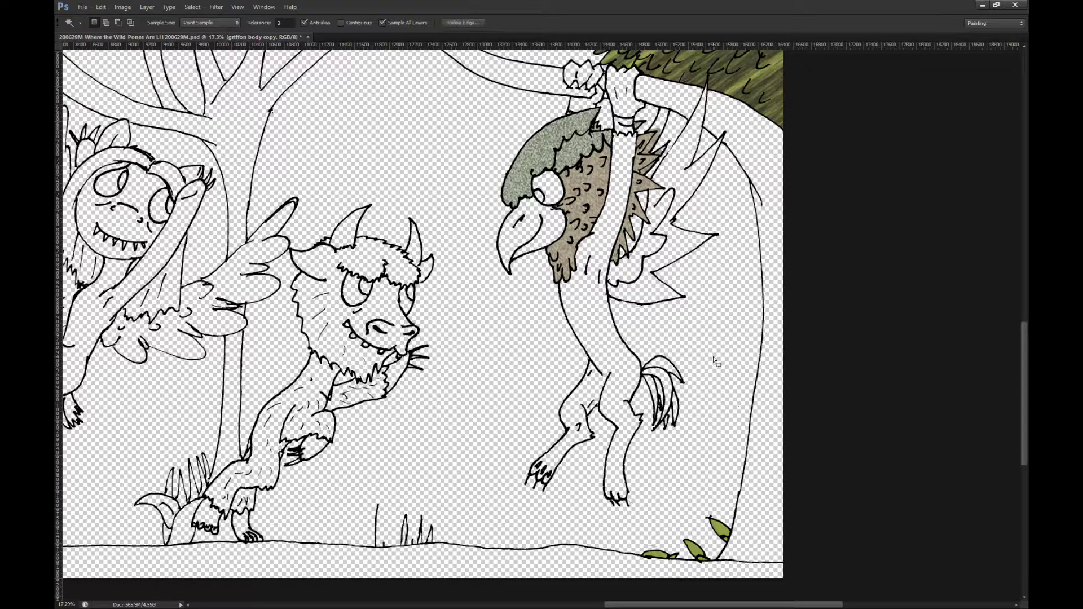
pyautogui.click(360, 24)
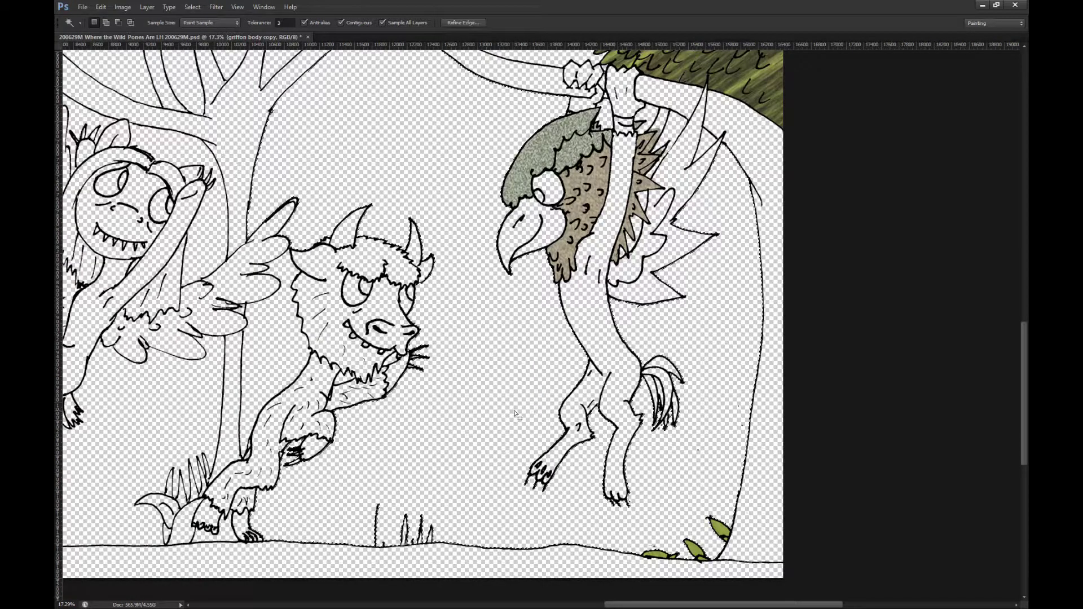
pyautogui.scroll(4, 537, 420)
# Step: Refine the selection with the Lasso at the tail base so it takes in the tail and follows the griffin's body edge
pyautogui.press('l')
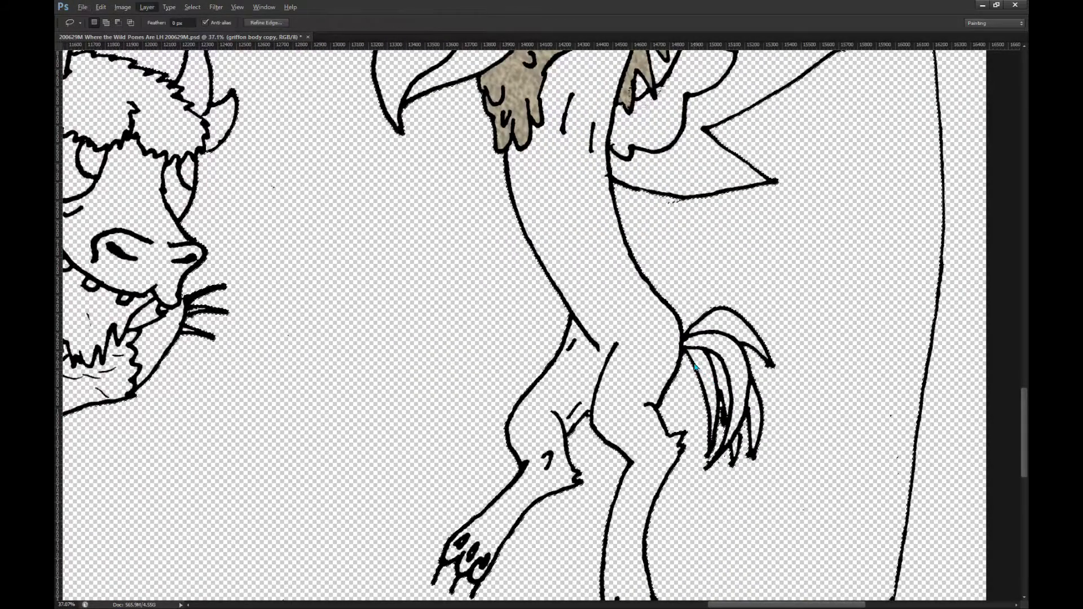
pyautogui.moveTo(756, 276)
pyautogui.mouseDown()
pyautogui.moveTo(832, 475)
pyautogui.moveTo(774, 536)
pyautogui.moveTo(705, 485)
pyautogui.moveTo(680, 345)
pyautogui.mouseUp()
pyautogui.scroll(5, 677, 344)
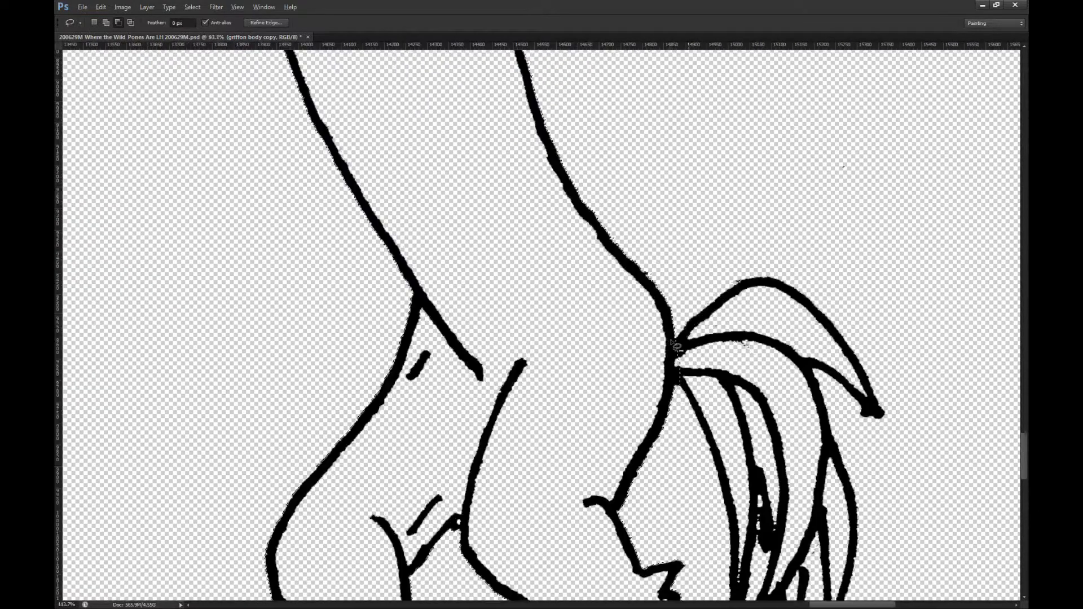
pyautogui.scroll(2, 675, 345)
pyautogui.moveTo(677, 445); pyautogui.dragTo(733, 369)
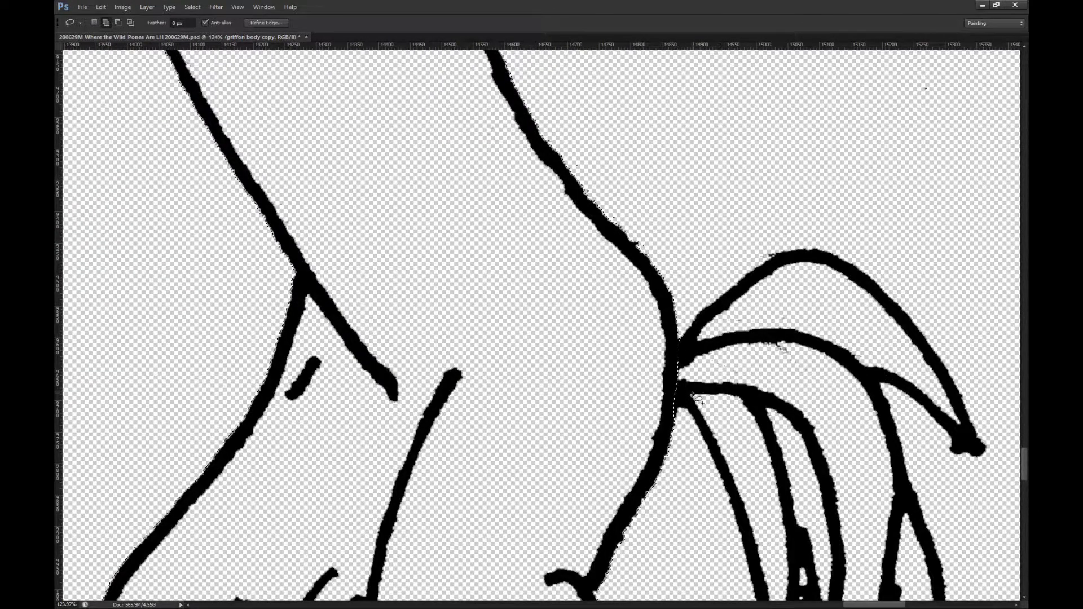
pyautogui.scroll(-6, 672, 368)
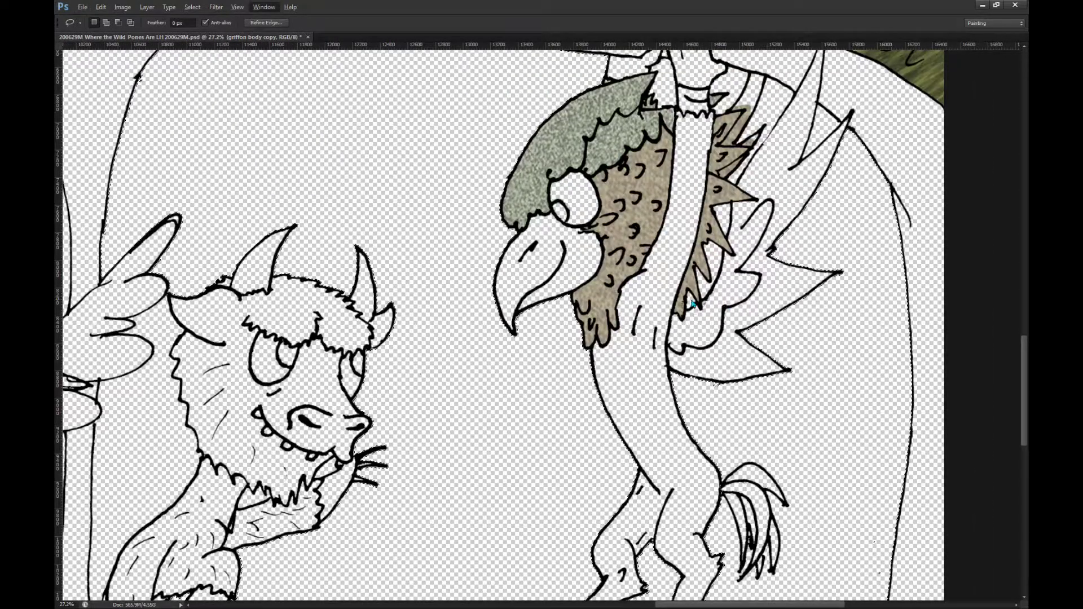
# Step: Hide the neck texture and add the blank gaps behind the griffin's neck feathers to the Magic Wand selection
pyautogui.press('w')
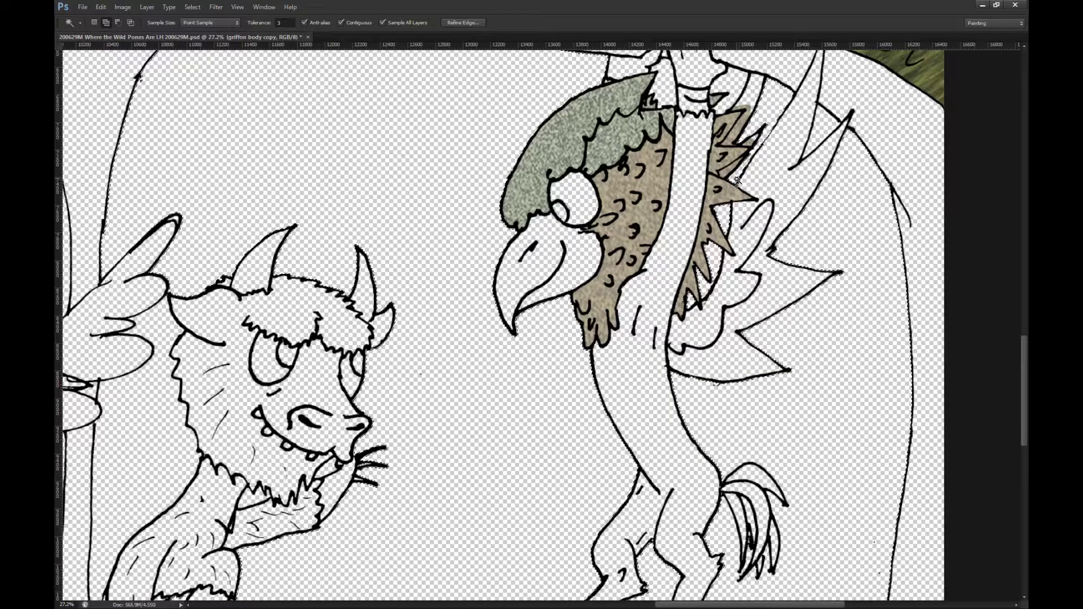
pyautogui.scroll(2, 797, 209)
pyautogui.scroll(3, 796, 209)
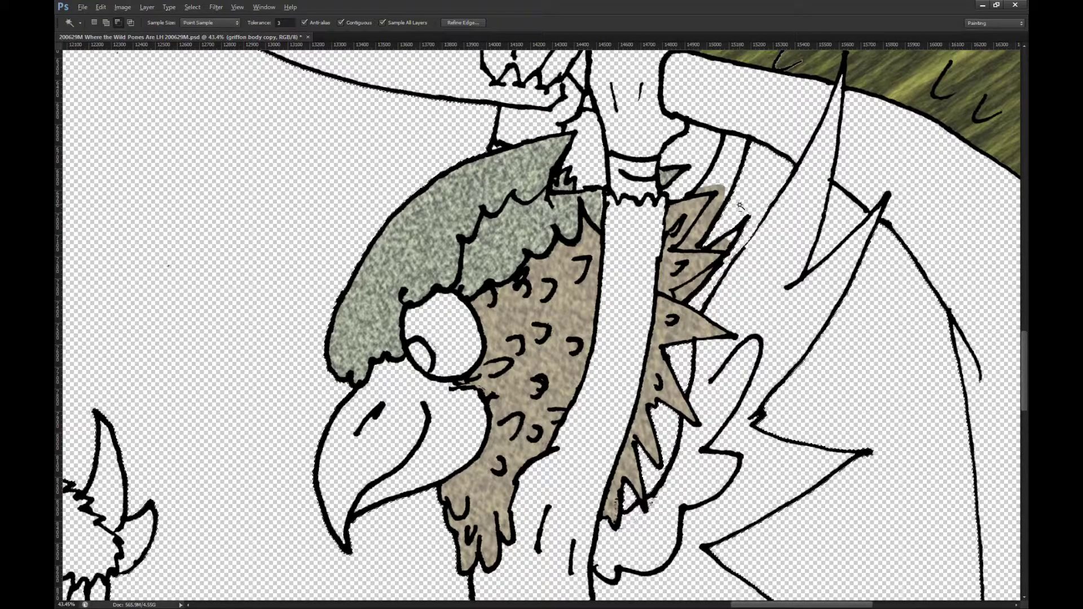
pyautogui.press('alt')
pyautogui.press('Delete')
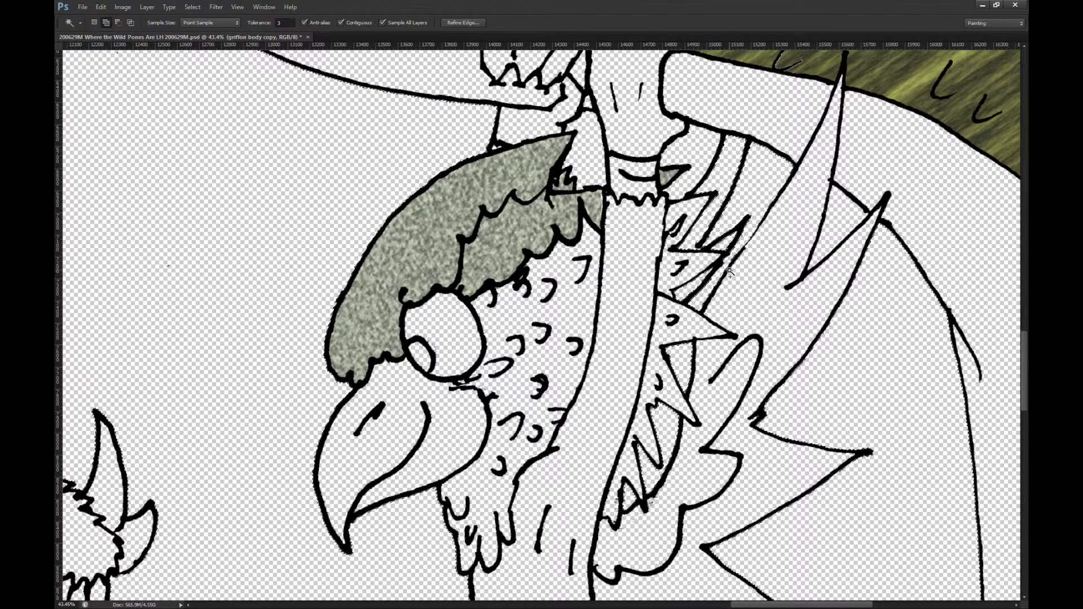
# Step: Clear the texture on the griffin neck layer that spills outside the neck feather outlines
pyautogui.scroll(-1, 832, 254)
pyautogui.hotkey('ctrl', 'v')
pyautogui.hotkey('ctrl', 'z')
pyautogui.hotkey('ctrl', 'shift', 'alt', 'v')
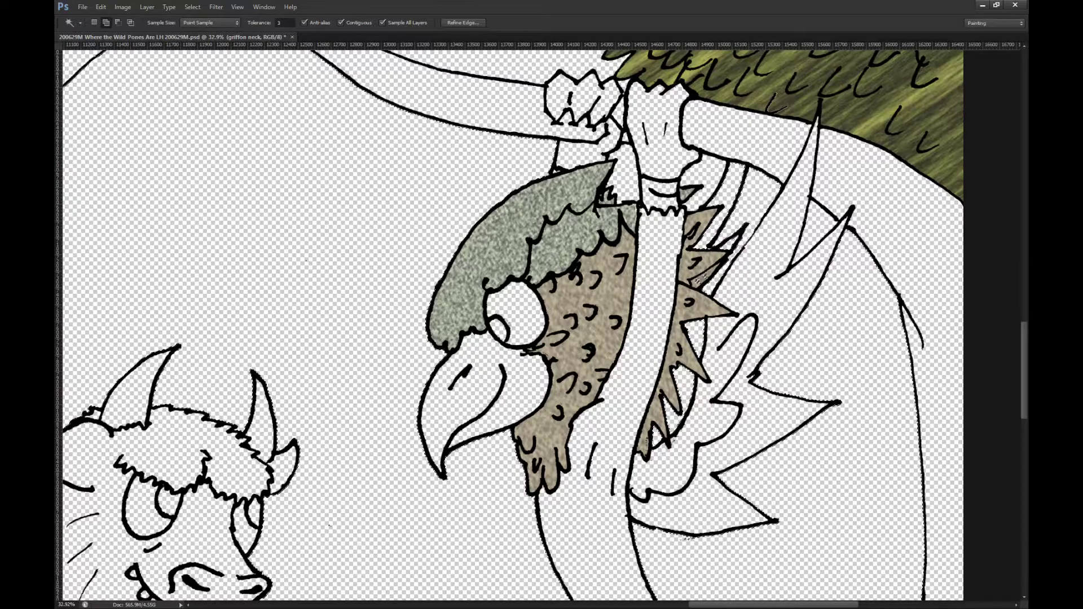
pyautogui.press('Delete')
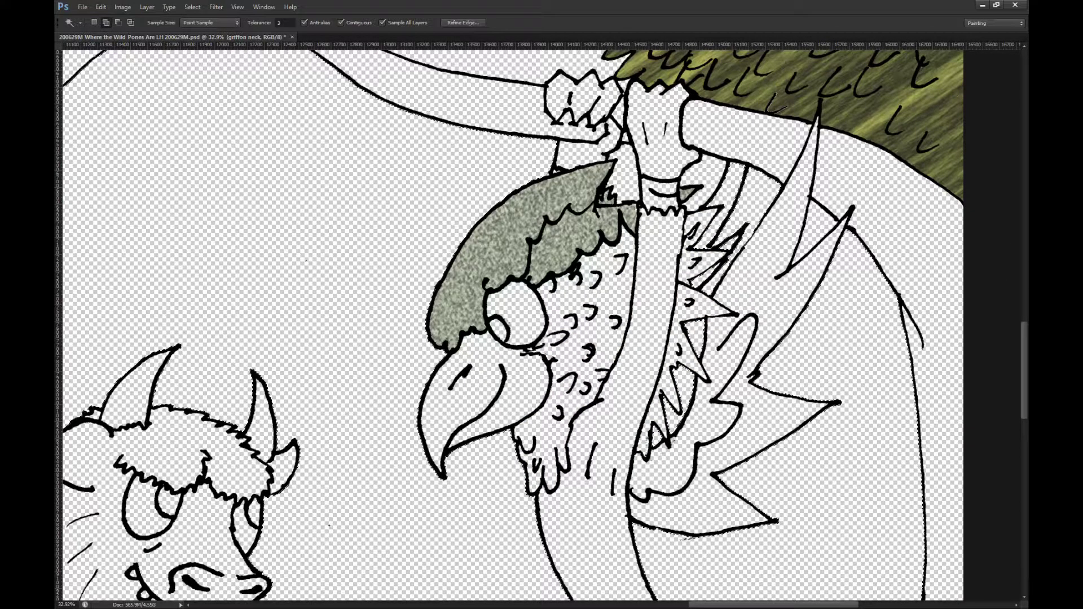
pyautogui.hotkey('ctrl', 'z')
# Step: Show and merge the griffin's body texture layers, and clear the merged texture lying outside the body outlines
pyautogui.scroll(-3, 551, 257)
pyautogui.scroll(-3, 890, 300)
pyautogui.hotkey('ctrl', 'alt', 'z')
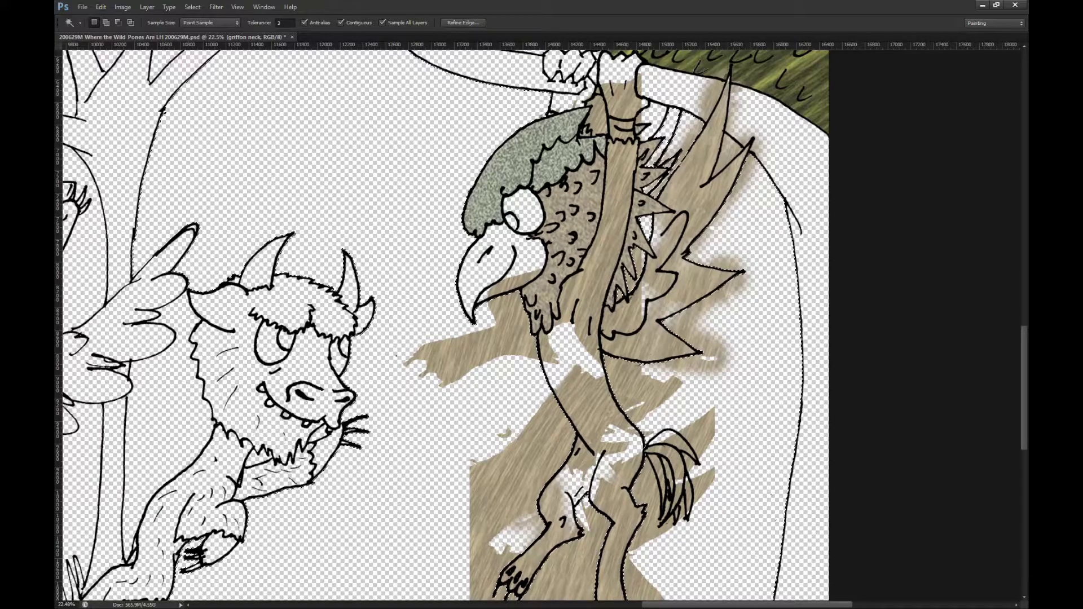
pyautogui.hotkey('ctrl', 'alt', 'z')
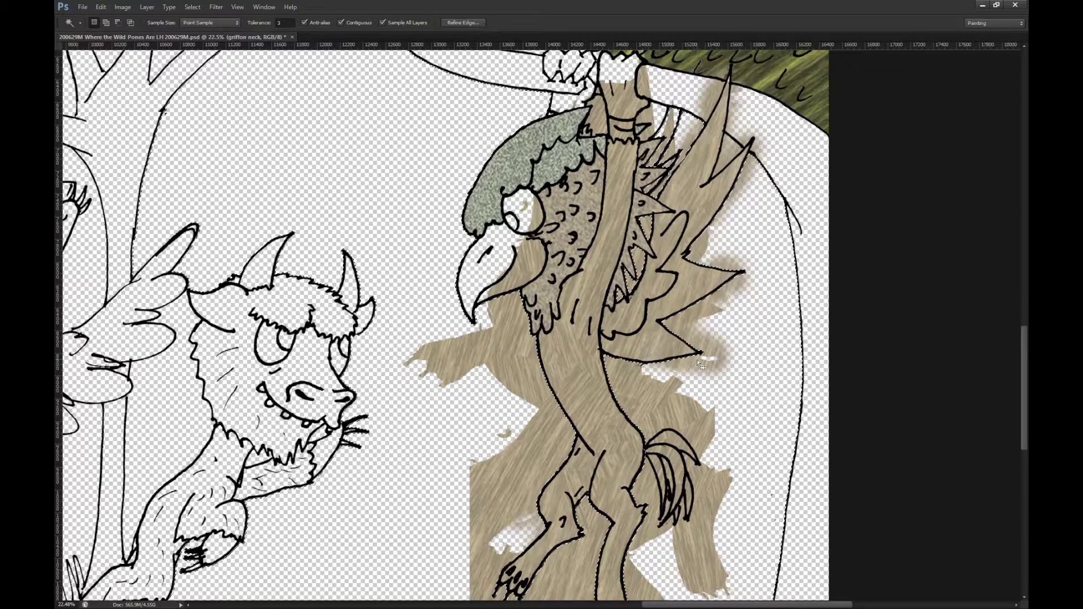
pyautogui.hotkey('ctrl', 'alt', 'z')
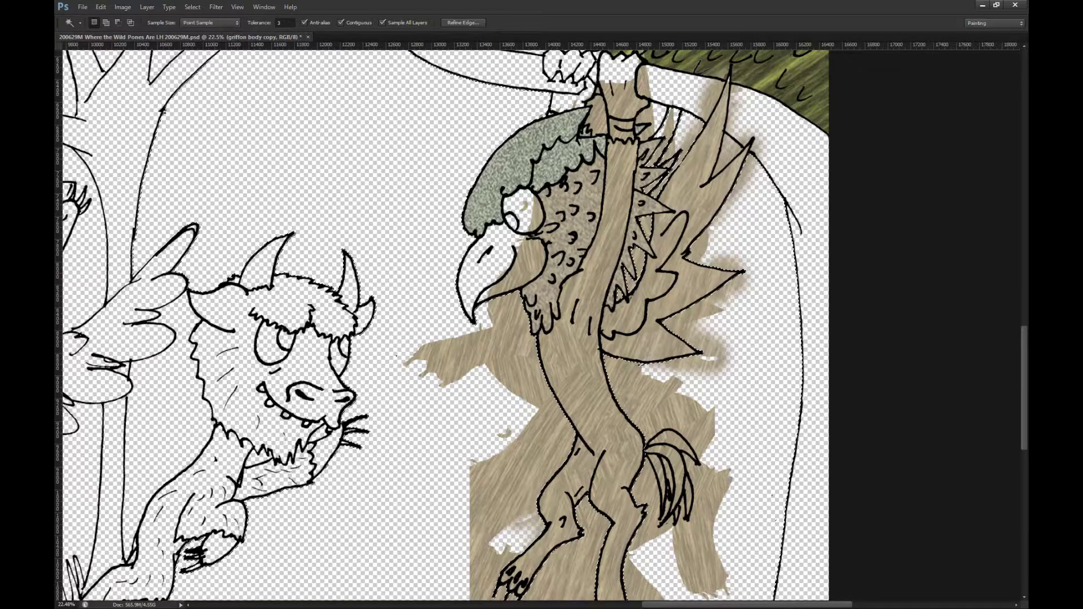
pyautogui.hotkey('ctrl', 'alt', 'z')
pyautogui.press('Delete')
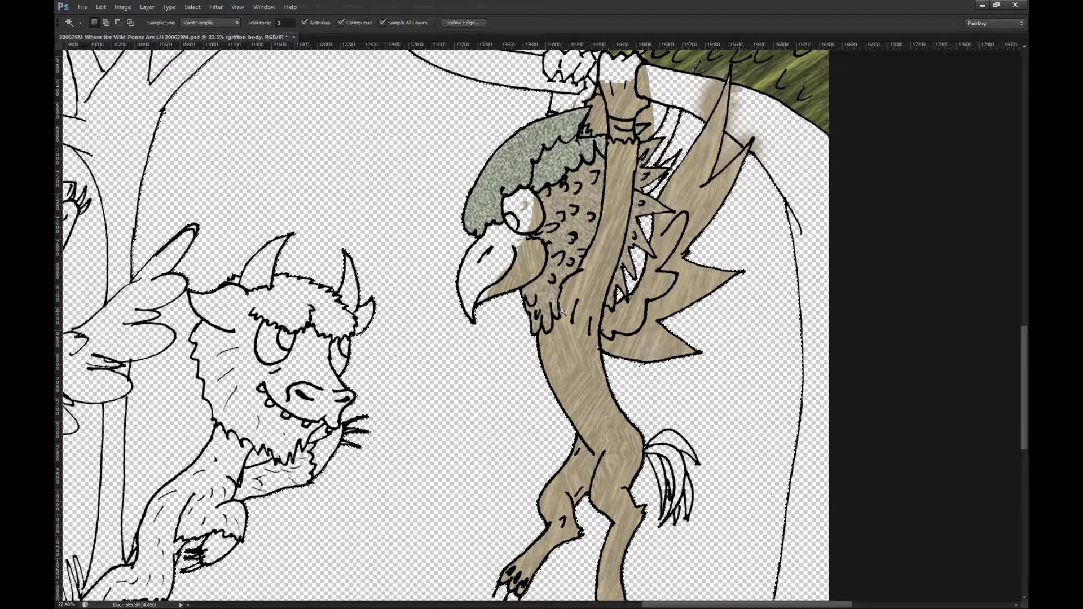
# Step: Select the griffin's eye and beak with the body texture hidden, and clear the body texture from them
pyautogui.hotkey('ctrl', 'alt', 'z')
pyautogui.hotkey('ctrl', 'alt', 'z')
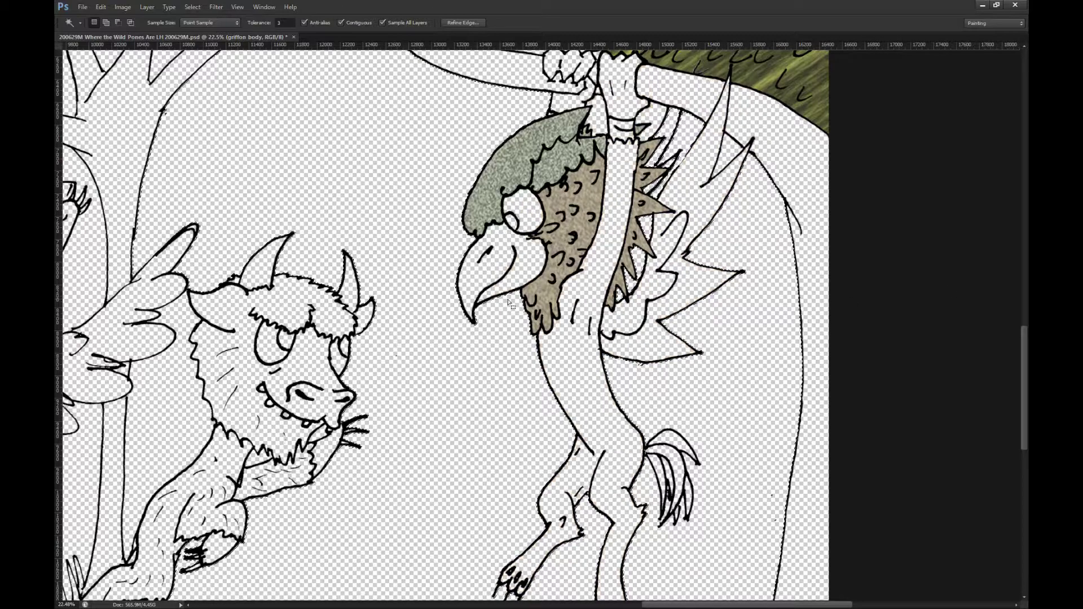
pyautogui.press('shift')
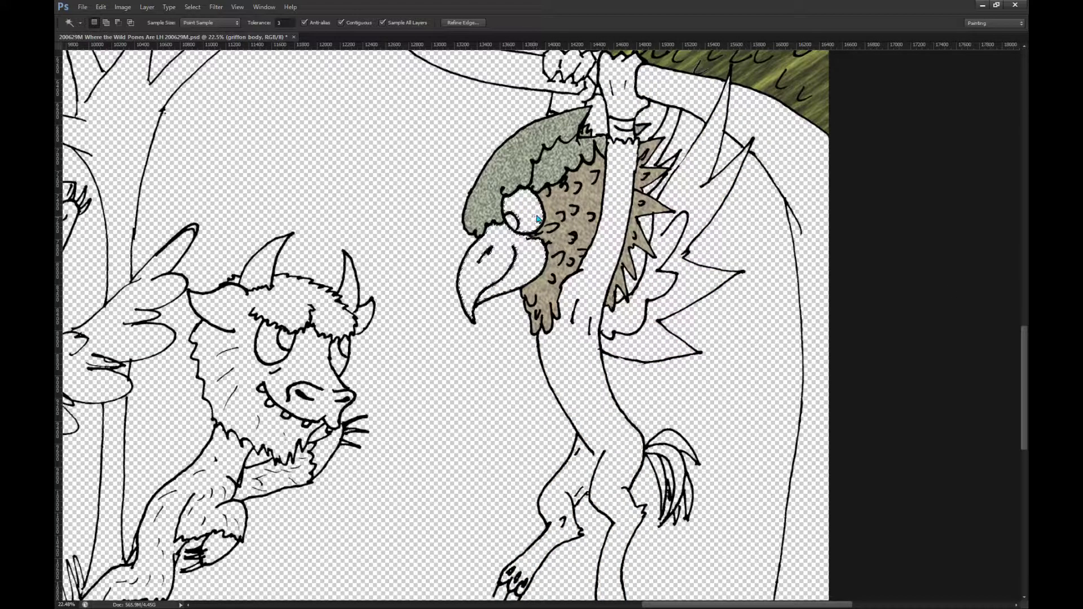
pyautogui.hotkey('ctrl', 'shift', 'z')
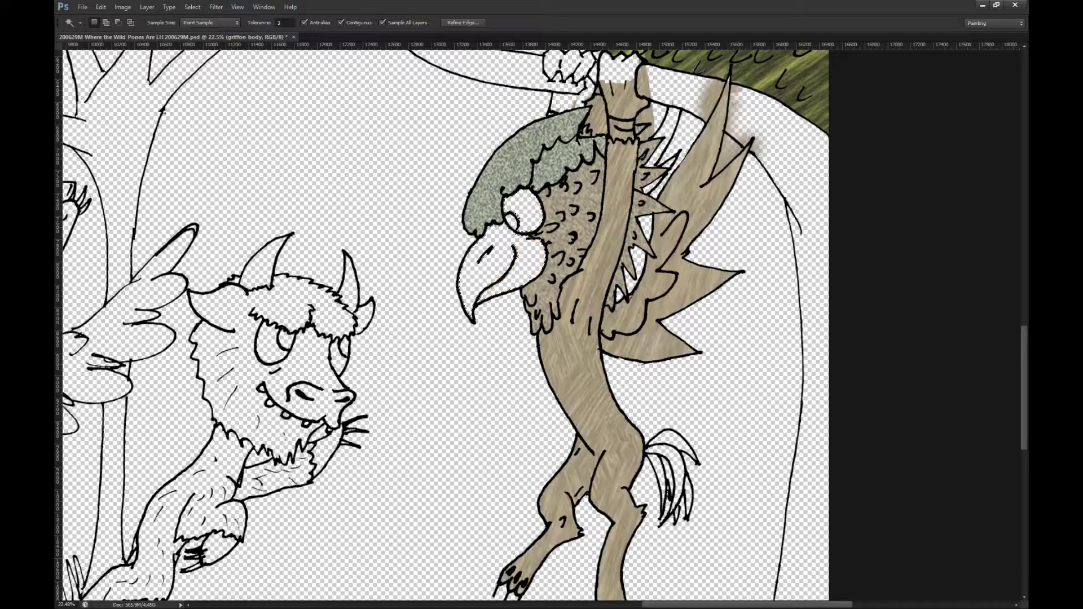
# Step: Clear the body texture from the griffin's hand, wristband and the branch and background around the wing tips
pyautogui.scroll(2, 713, 272)
pyautogui.scroll(5, 670, 226)
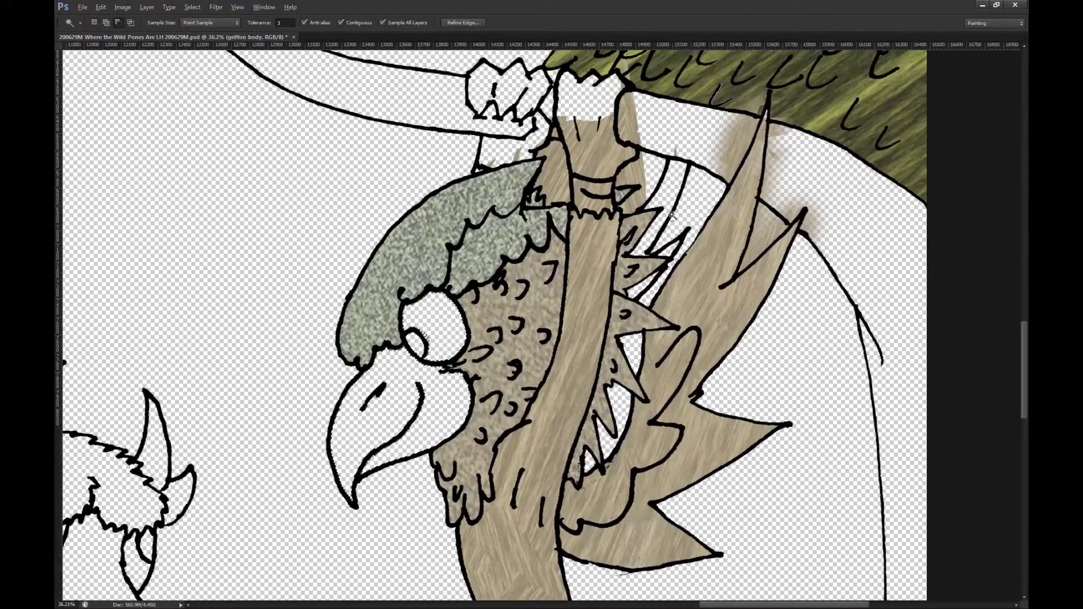
pyautogui.scroll(1, 670, 226)
pyautogui.hotkey('ctrl', 'alt', 'z')
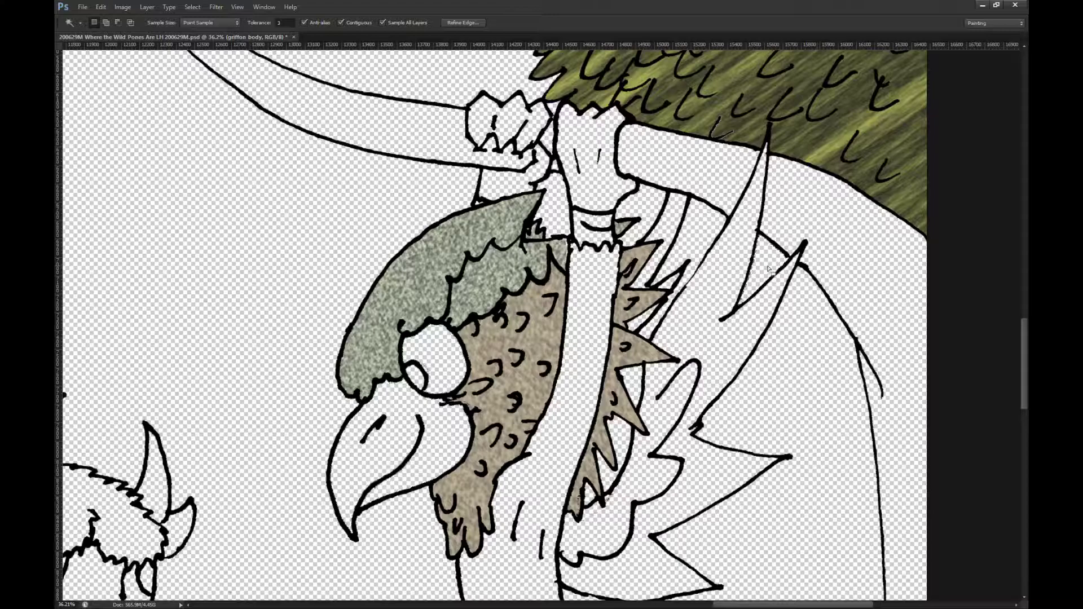
pyautogui.scroll(1, 602, 232)
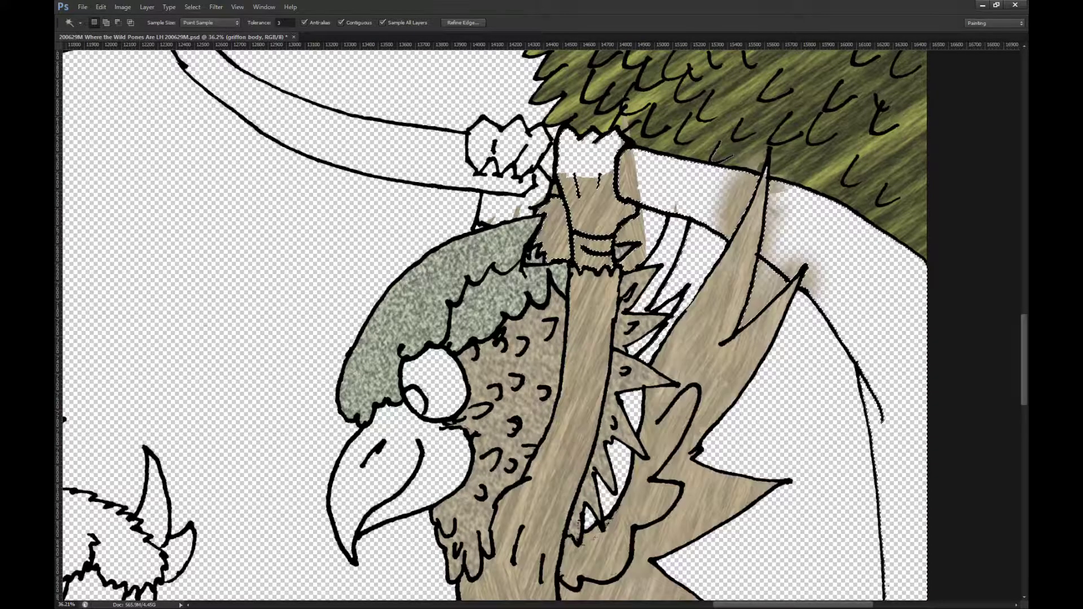
pyautogui.press('Delete')
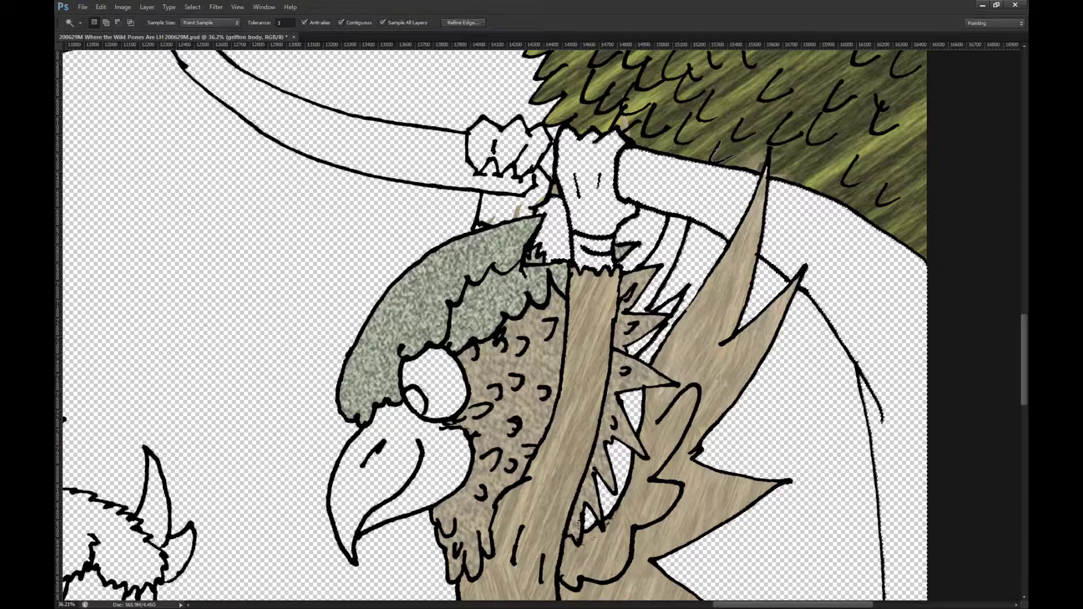
# Step: Clear the stray texture fragments between the griffin's head crest and hands with a rectangular selection
pyautogui.scroll(2, 569, 208)
pyautogui.hotkey('ctrl', 'd')
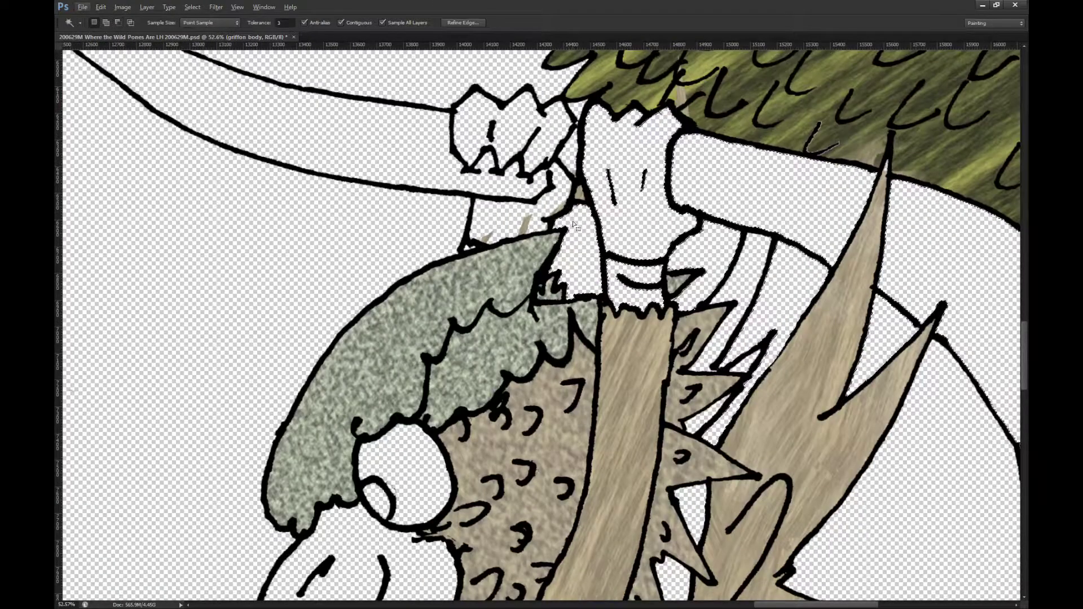
pyautogui.press('m')
pyautogui.moveTo(284, 116); pyautogui.dragTo(633, 291)
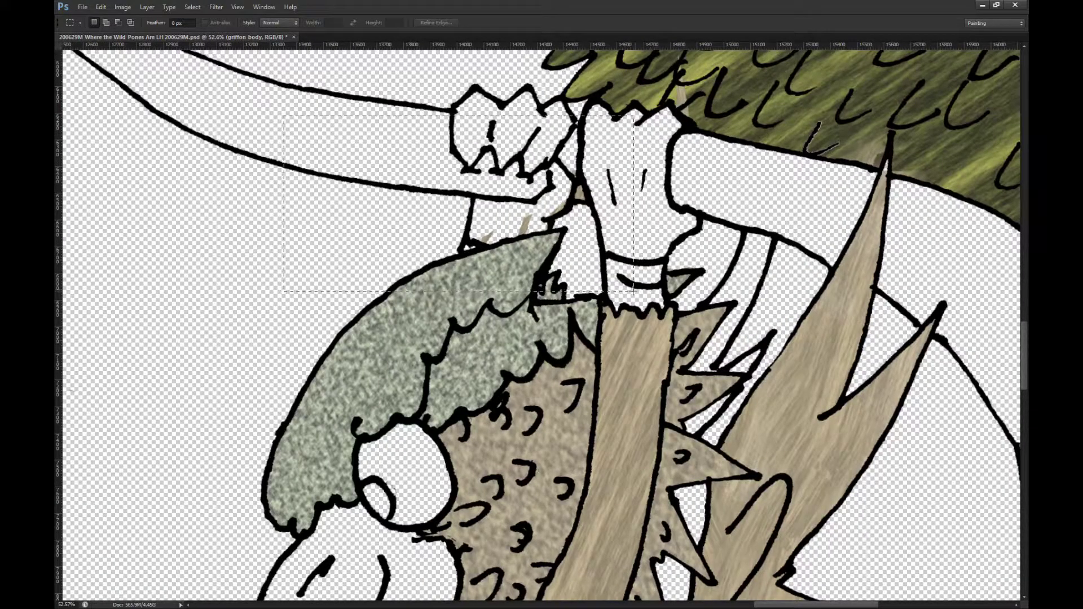
pyautogui.press('Delete')
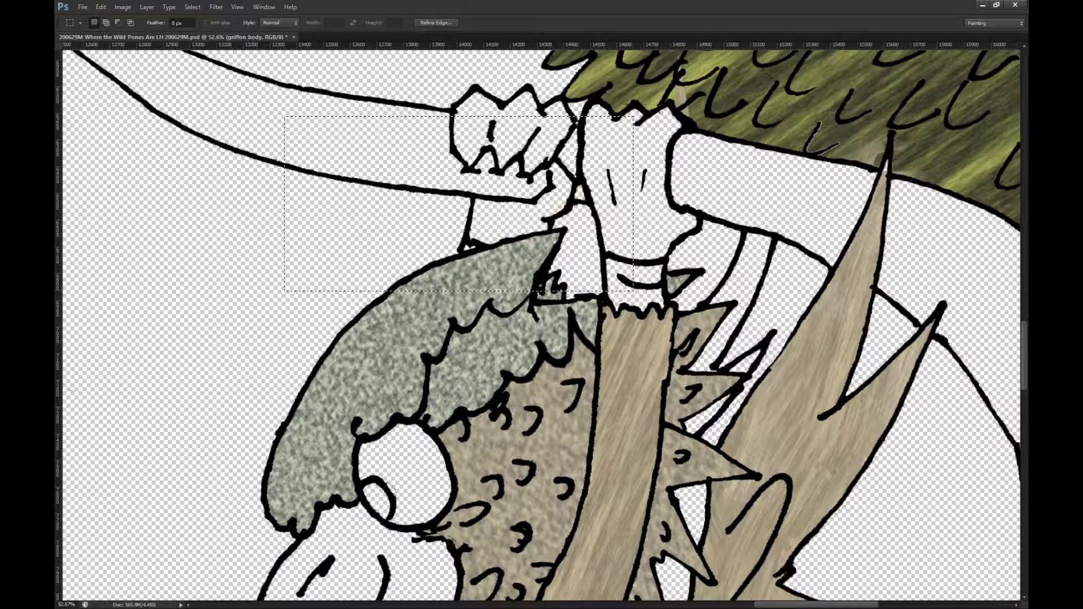
# Step: Save the document, drop the current selection and bring the whole illustration into view
pyautogui.scroll(-5, 651, 356)
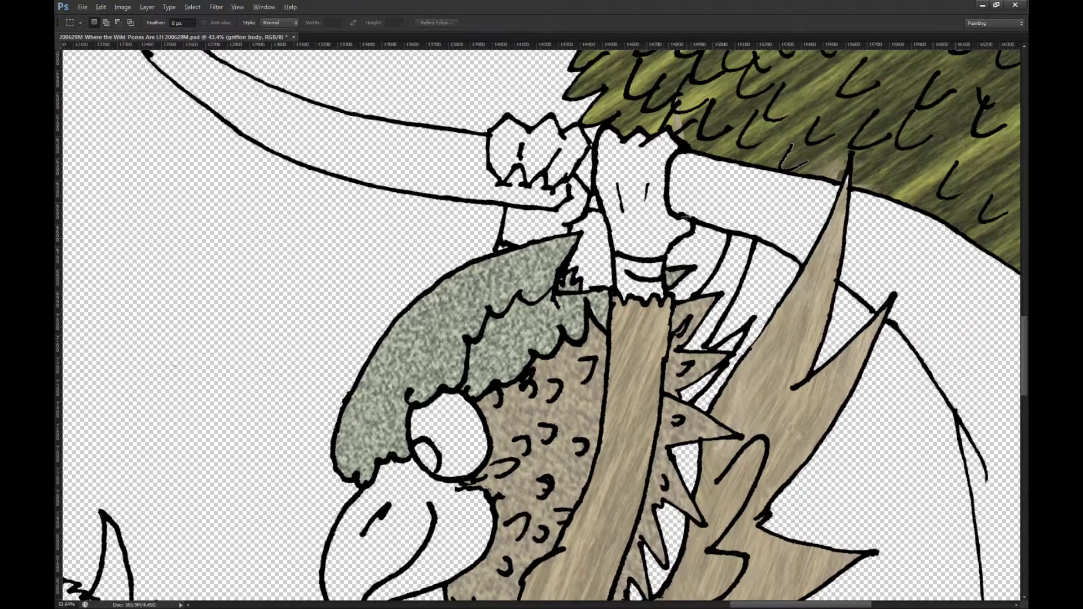
pyautogui.scroll(-4, 646, 342)
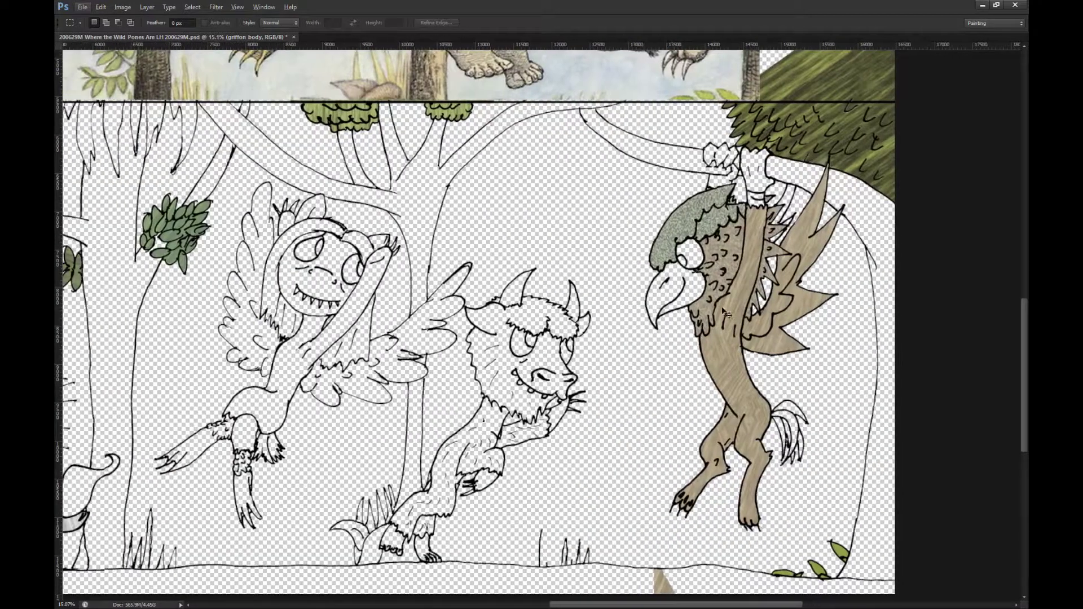
pyautogui.hotkey('ctrl', 's')
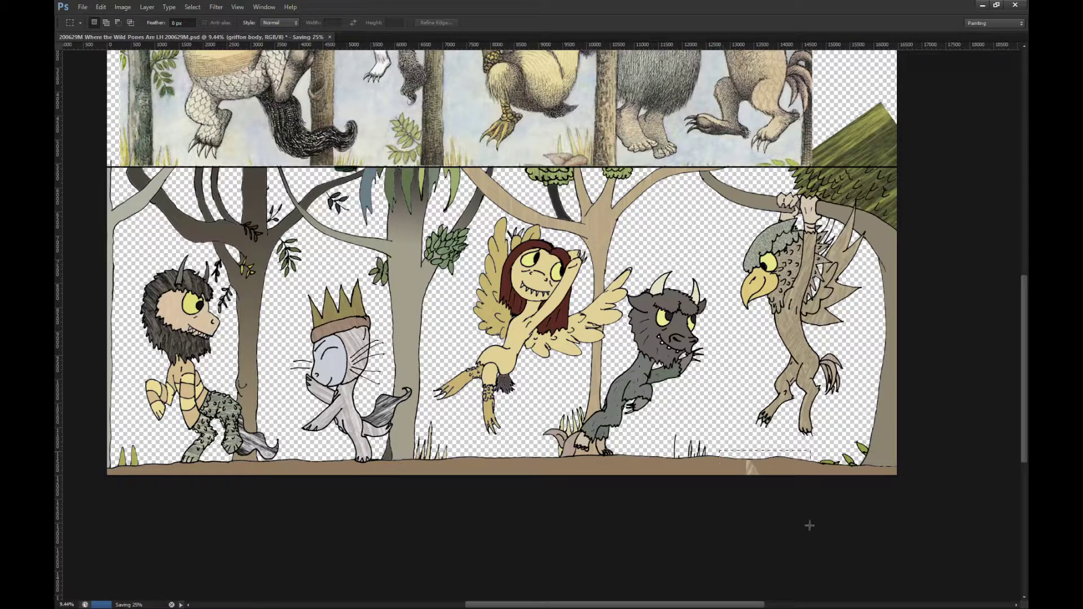
pyautogui.scroll(-5, 810, 525)
pyautogui.scroll(3, 751, 282)
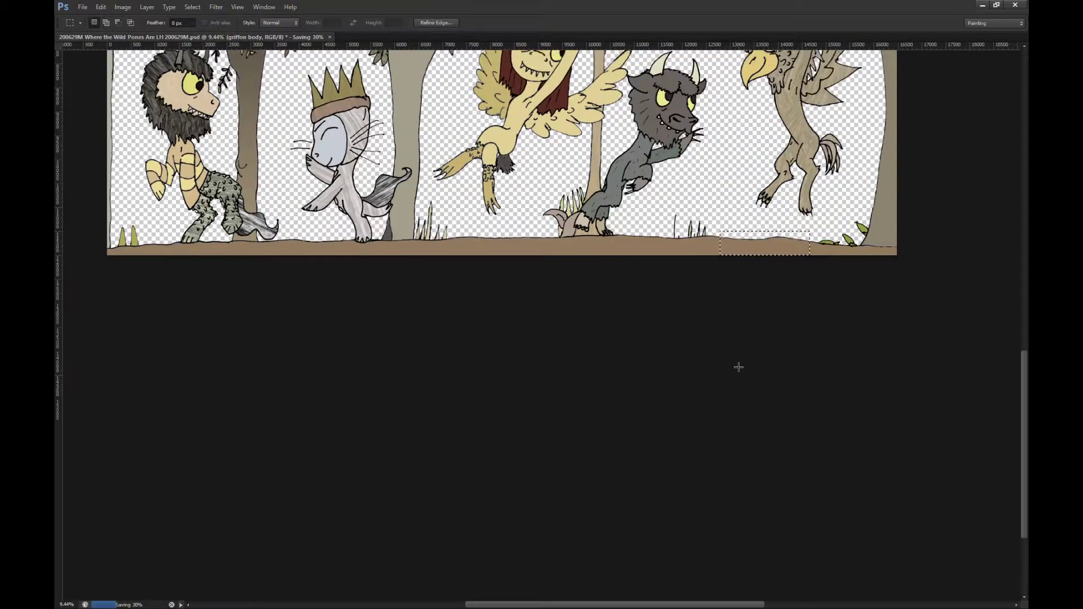
pyautogui.scroll(4, 734, 373)
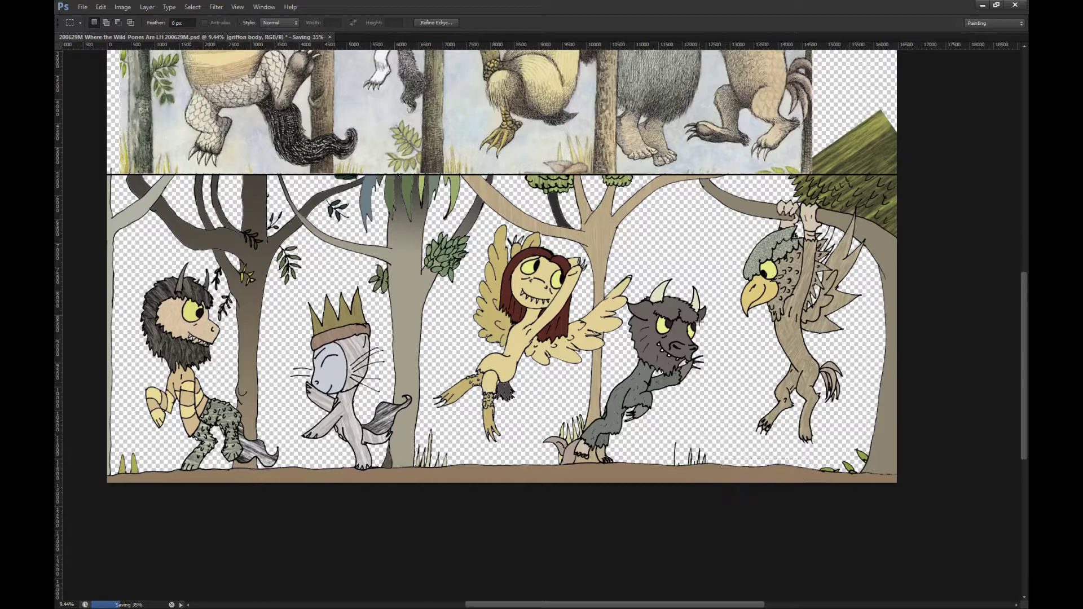
pyautogui.click(697, 319)
pyautogui.scroll(1, 695, 318)
pyautogui.hscroll(-2, 696, 319)
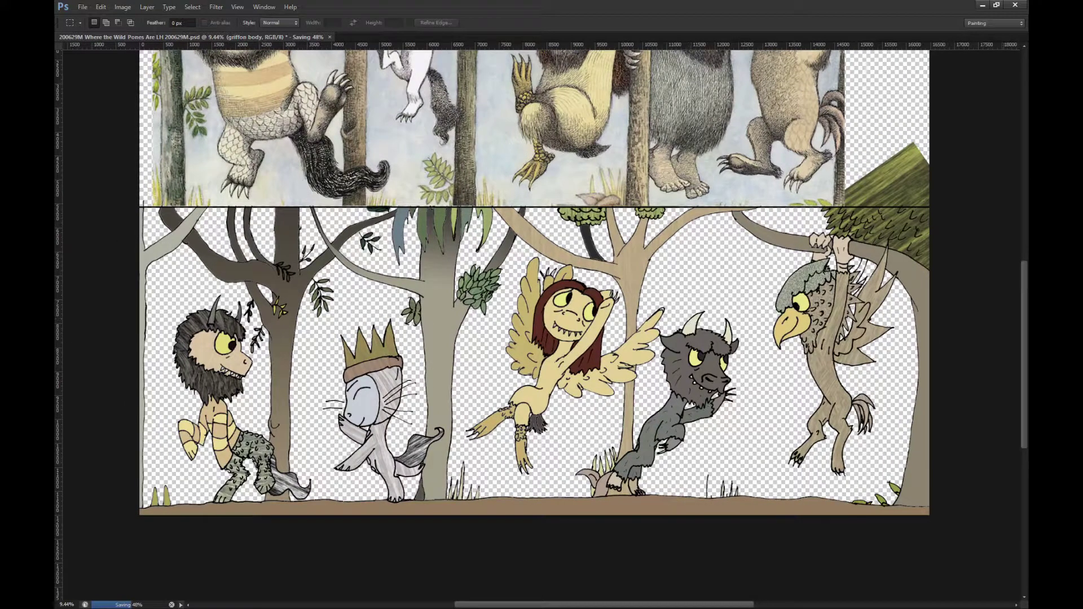
# Step: On the "leaves upper right" layer, delete the leaf texture sticking out above the panel border and deselect
pyautogui.press('v')
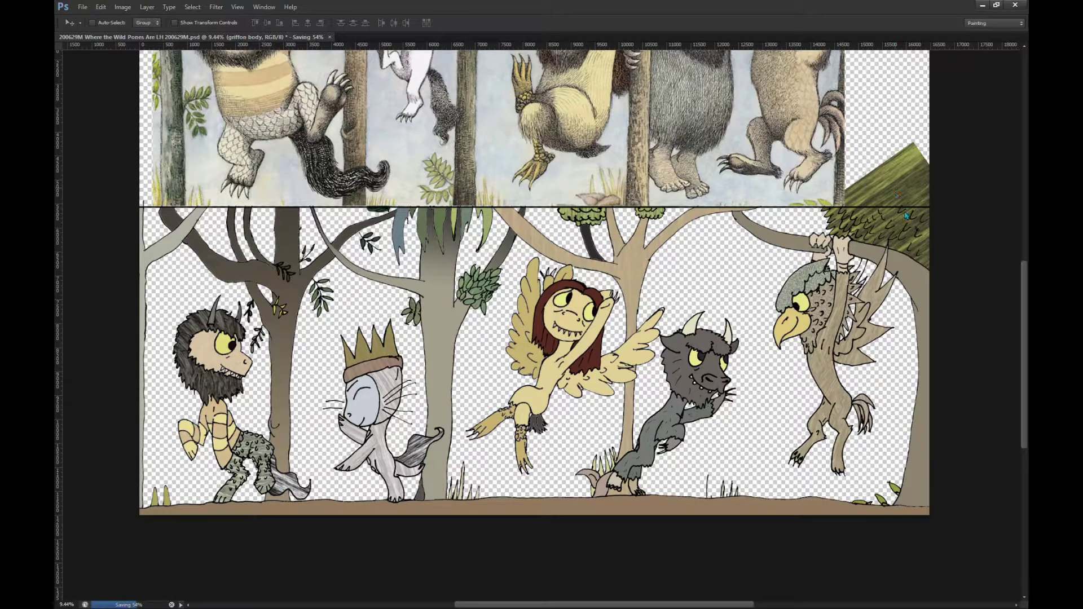
pyautogui.keyDown('ctrl'); pyautogui.click(898, 194); pyautogui.keyUp('ctrl')
pyautogui.press('m')
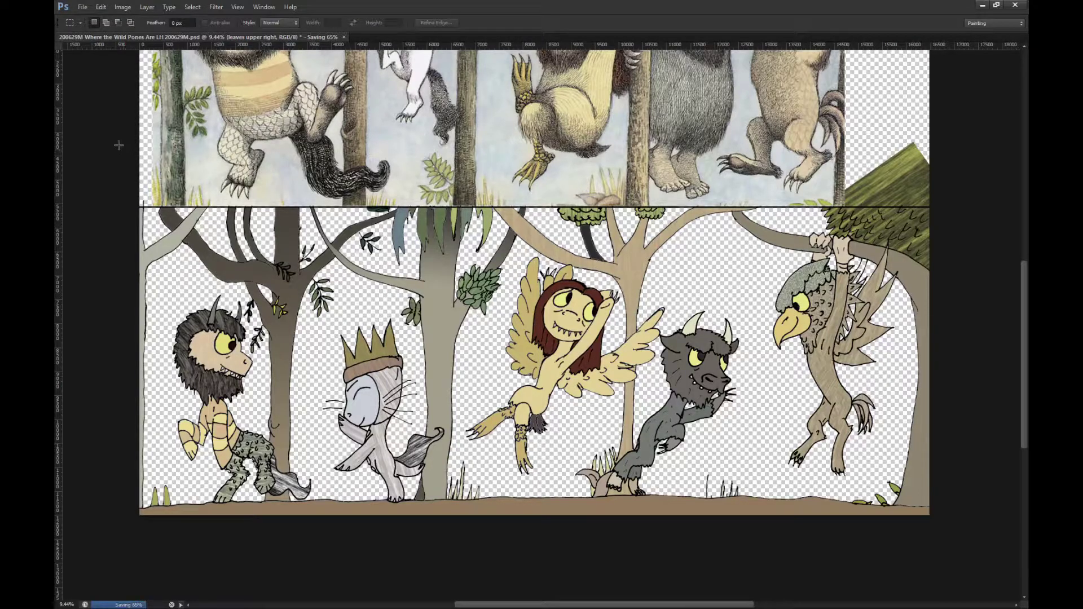
pyautogui.moveTo(845, 150); pyautogui.dragTo(908, 204)
pyautogui.press('Delete')
pyautogui.hotkey('ctrl', 'd')
pyautogui.scroll(-3, 808, 240)
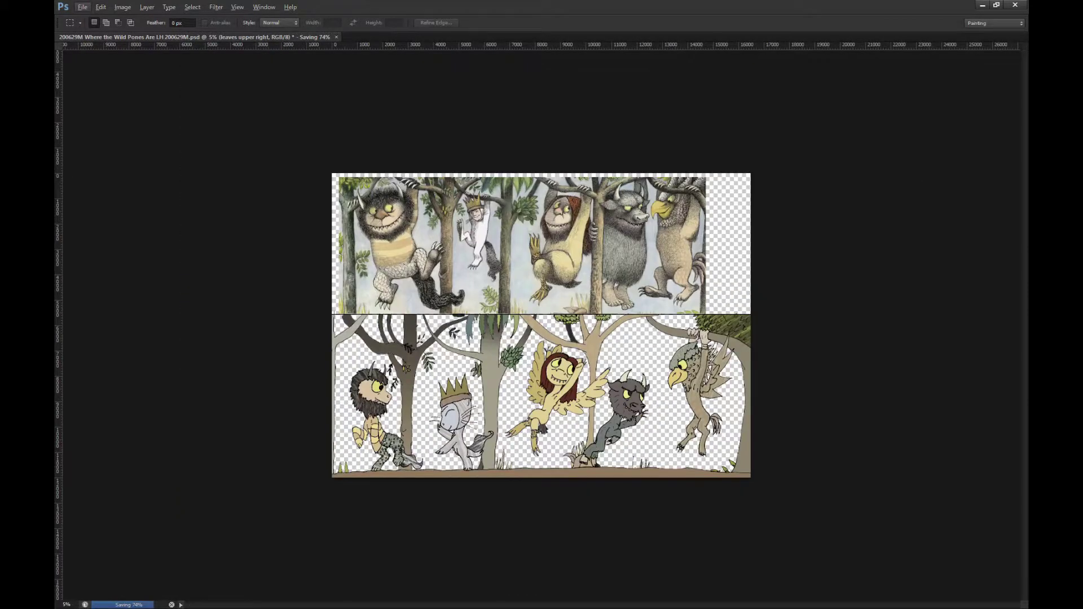
pyautogui.hotkey('alt', 'Tab')
pyautogui.hotkey('alt', 'Tab')
pyautogui.scroll(7, 533, 332)
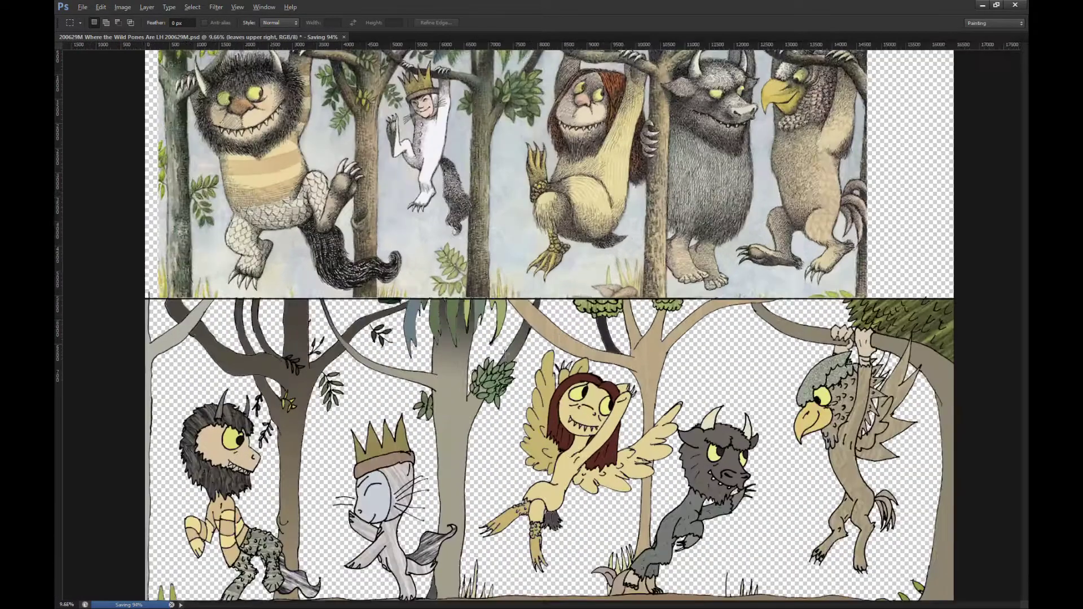
pyautogui.scroll(-2, 505, 354)
pyautogui.hscroll(-1, 505, 354)
pyautogui.scroll(-1, 505, 354)
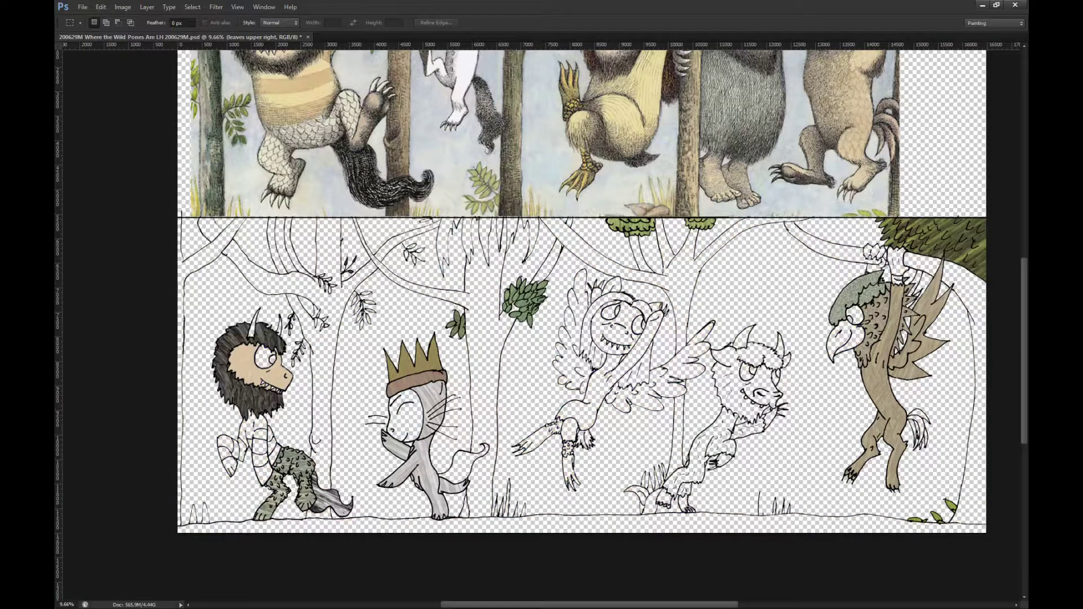
# Step: Make the tree shading layer active and sample the colour of the dark branch of the tree behind the winged pony
pyautogui.hotkey('alt', '[')
pyautogui.press('Return')
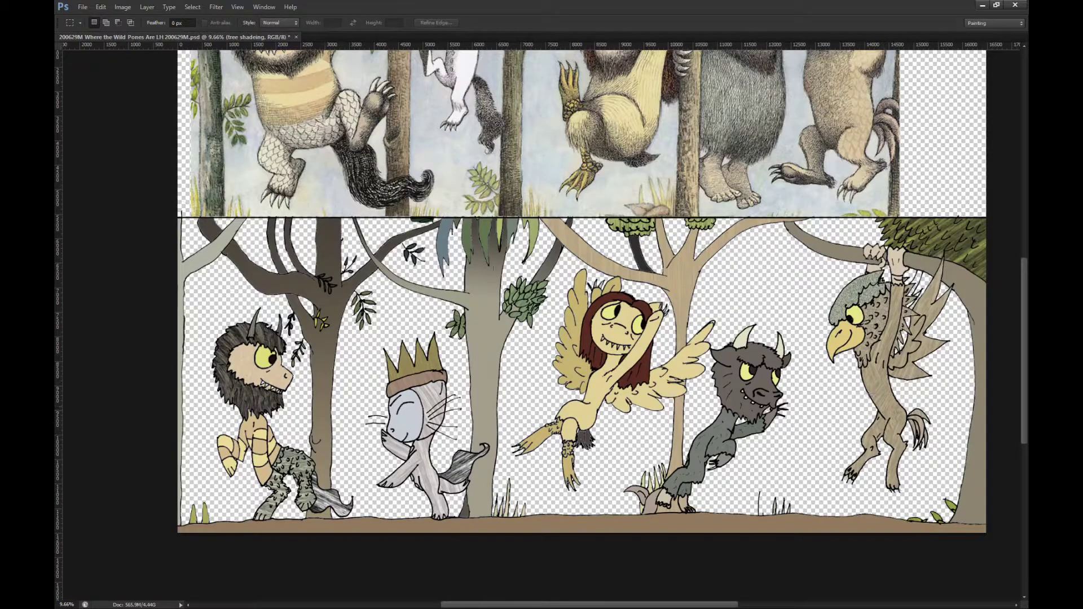
pyautogui.press('i')
pyautogui.click(649, 255)
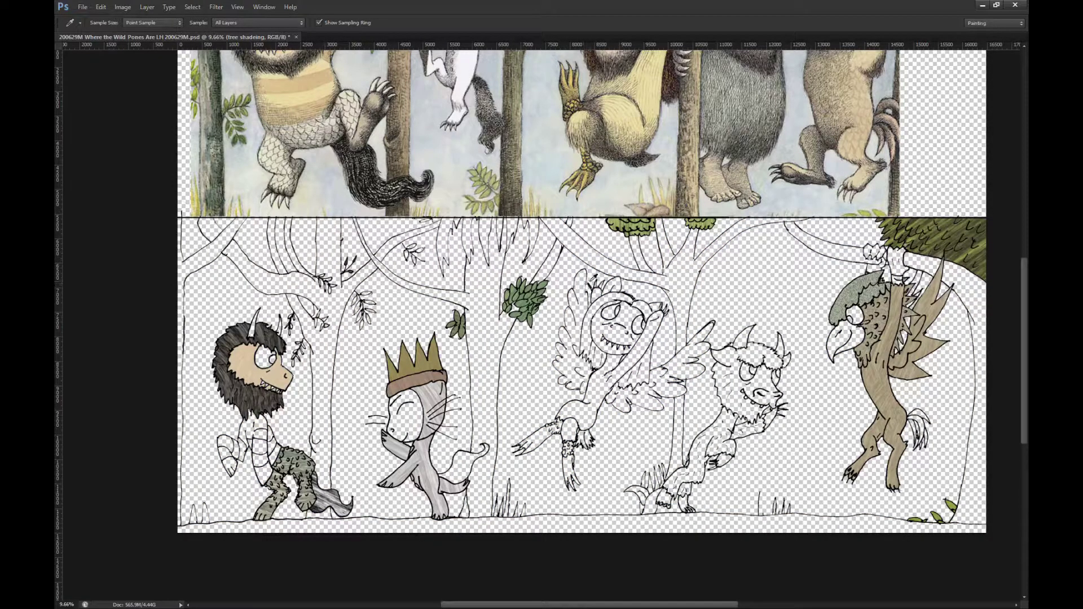
# Step: Select the trunks and branches of all trees except the one with the long hanging leaves, using the Magic Wand
pyautogui.press('w')
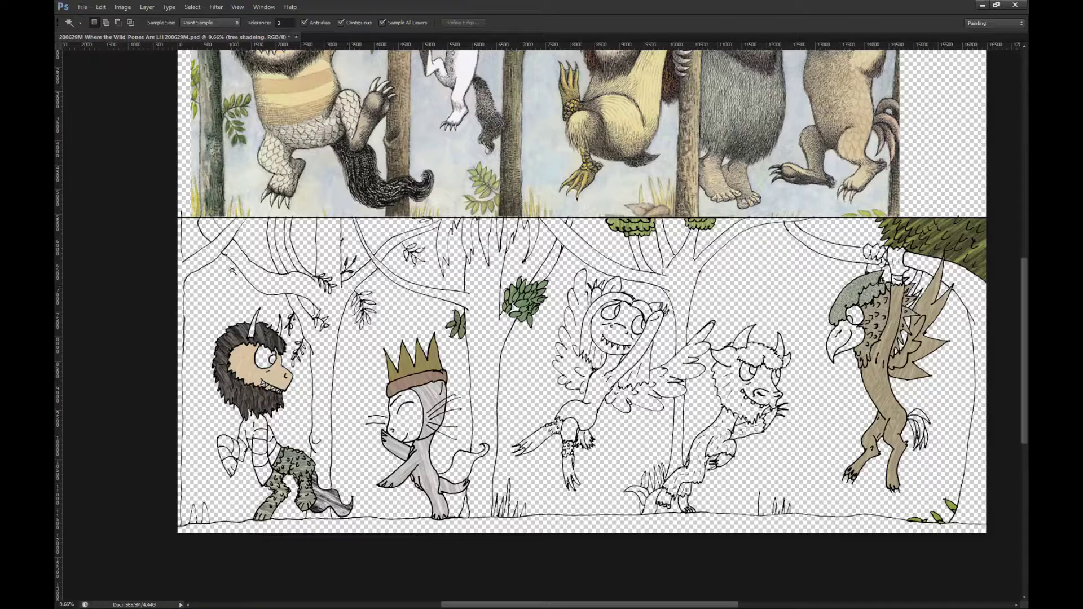
pyautogui.click(208, 258)
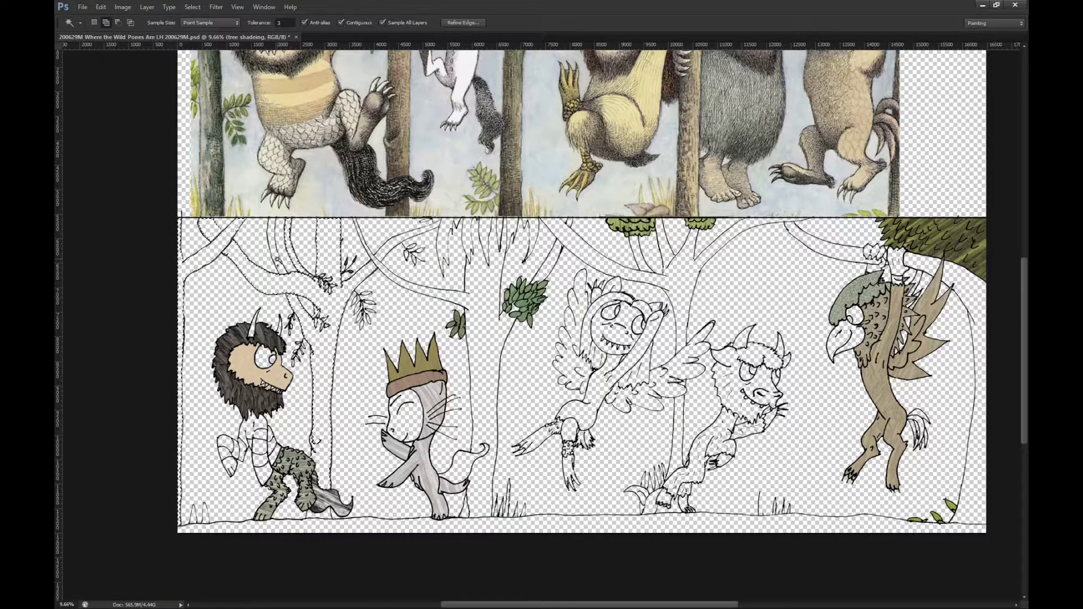
pyautogui.press('shift')
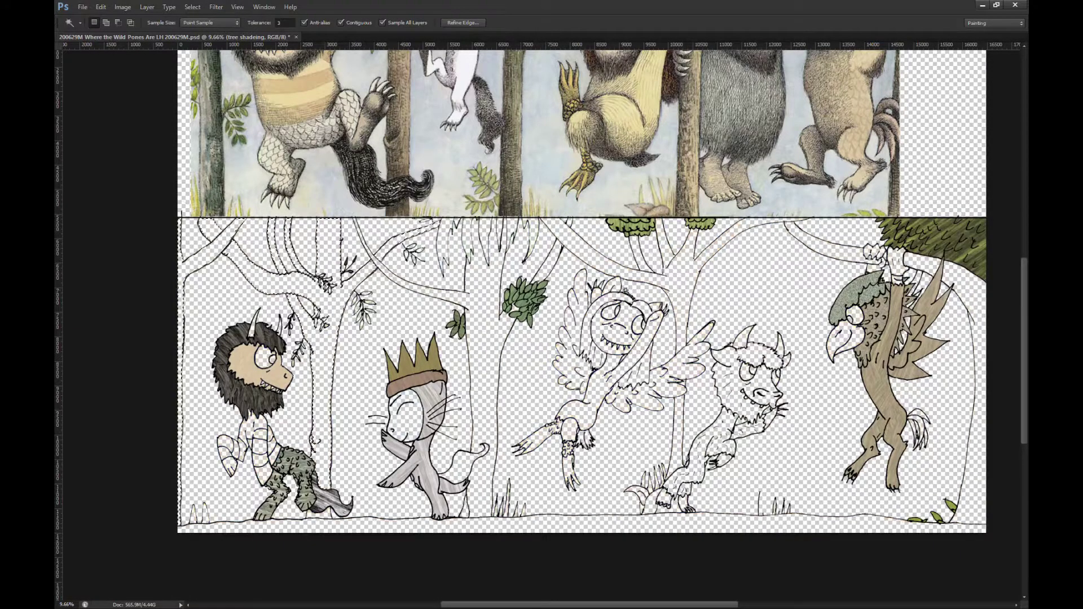
pyautogui.keyDown('shift'); pyautogui.click(648, 263); pyautogui.keyUp('shift')
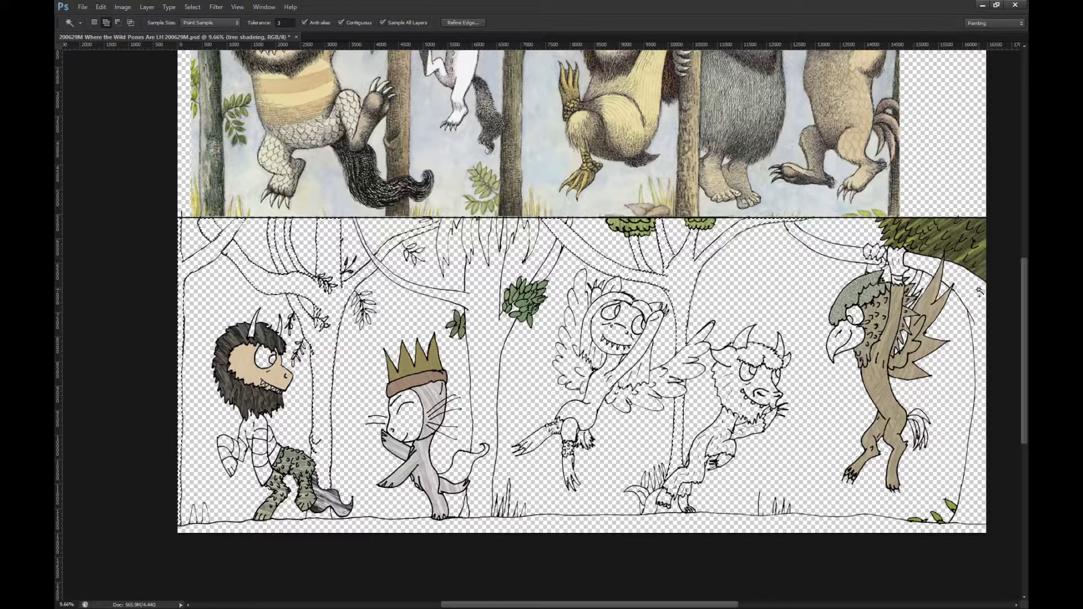
pyautogui.scroll(2, 915, 263)
pyautogui.scroll(6, 915, 263)
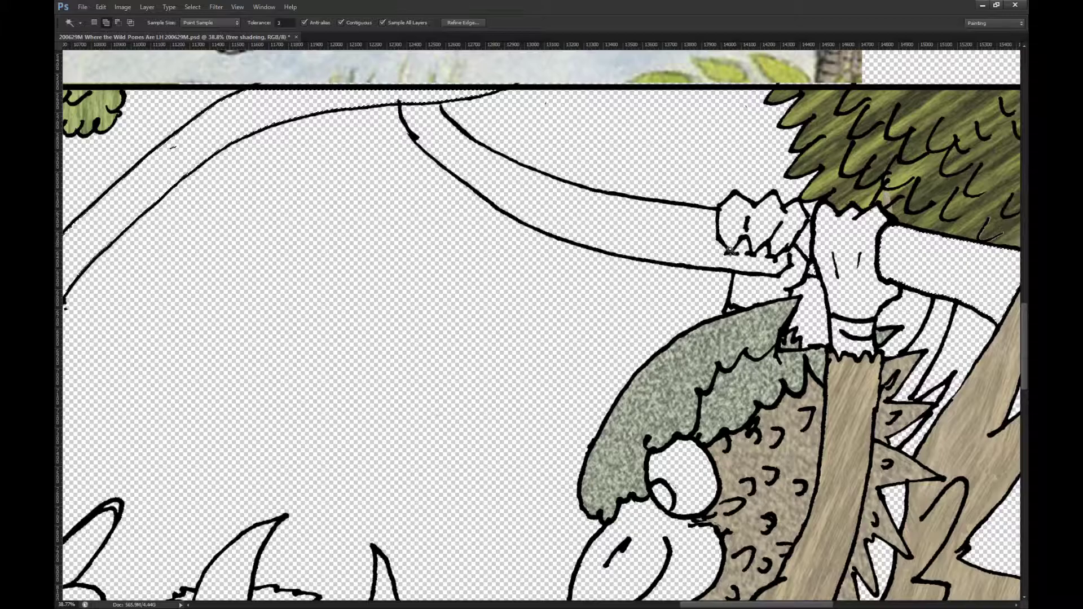
pyautogui.hotkey('ctrl', 'd')
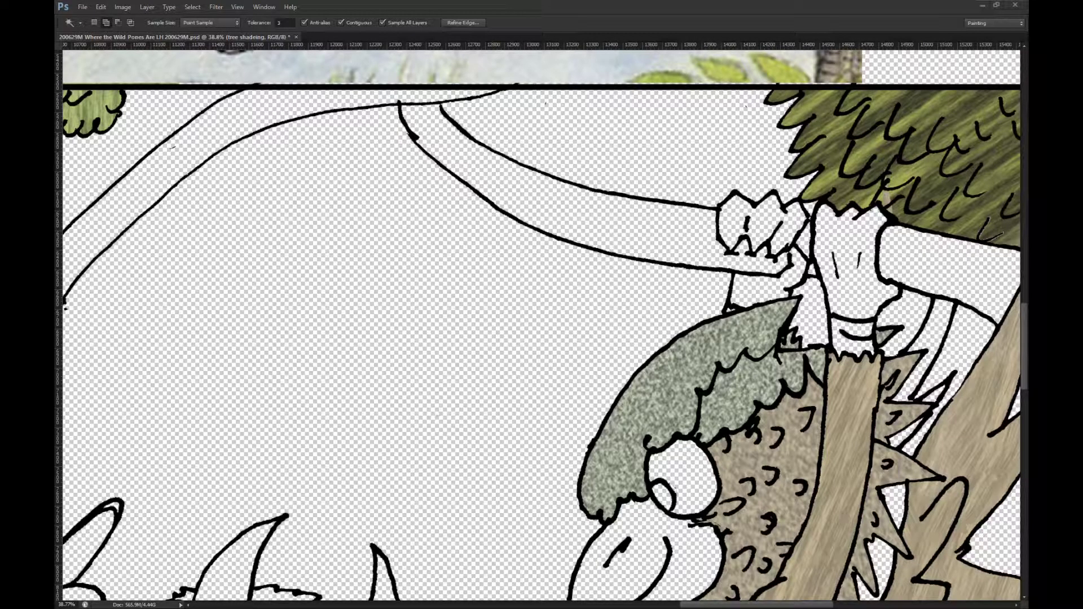
pyautogui.scroll(-5, 697, 182)
pyautogui.scroll(-1, 544, 182)
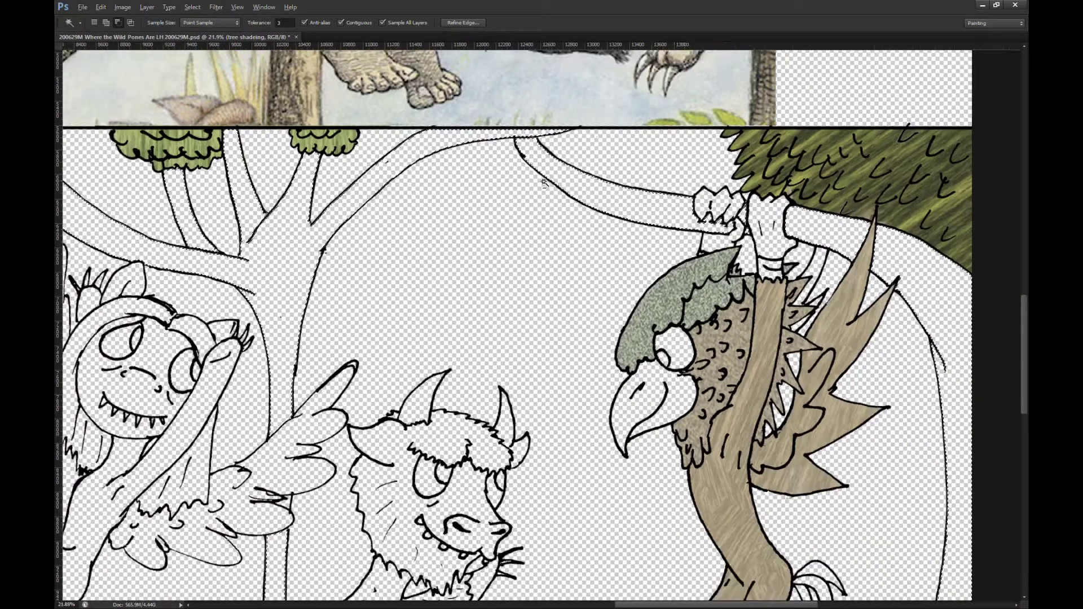
pyautogui.scroll(-3, 543, 184)
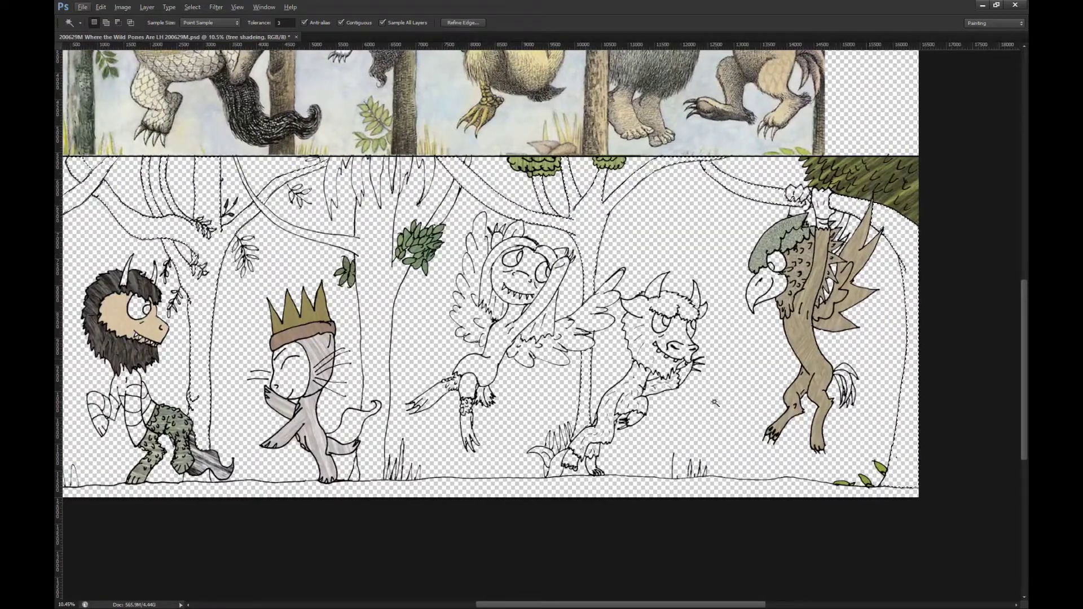
# Step: Fill the selected trees with a colour-to-transparent linear gradient that is dark at the branches and fades out towards the ground
pyautogui.press('g')
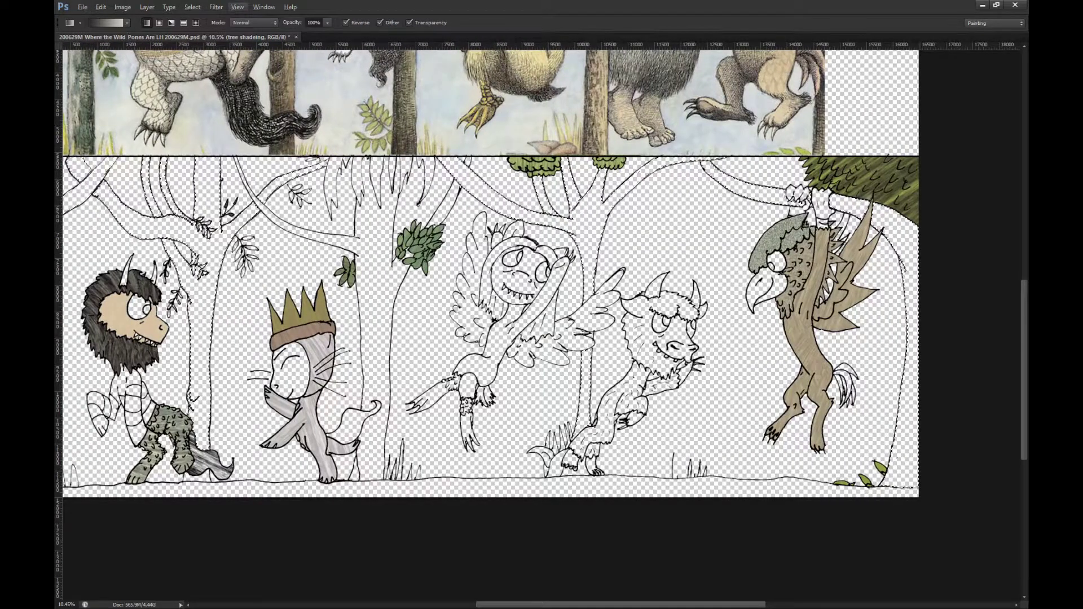
pyautogui.click(97, 44)
pyautogui.moveTo(495, 185); pyautogui.dragTo(495, 320)
pyautogui.moveTo(495, 271); pyautogui.dragTo(490, 435)
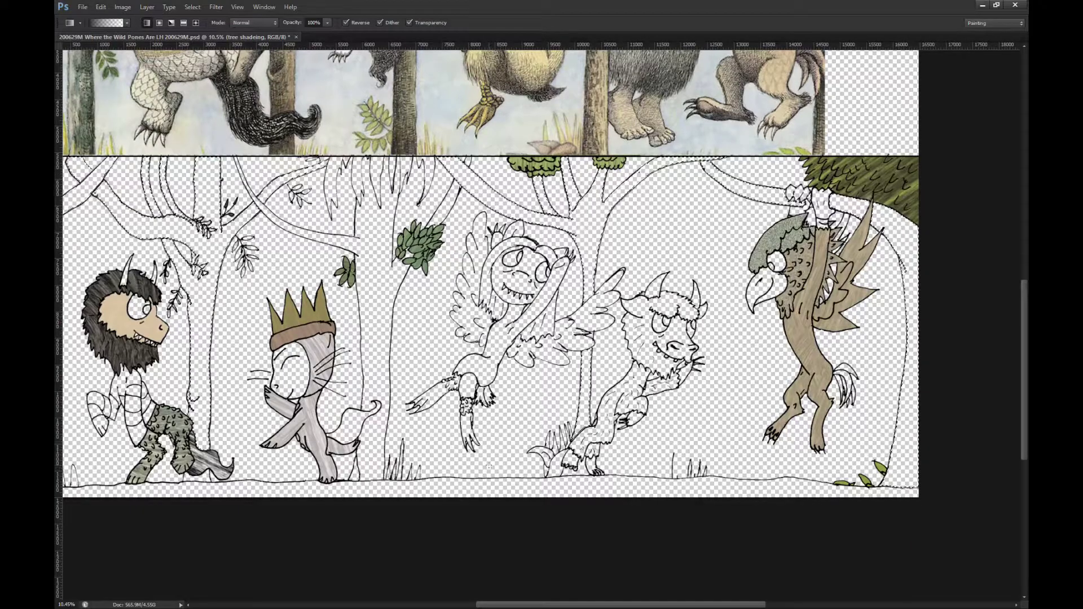
pyautogui.moveTo(491, 494); pyautogui.dragTo(495, 160)
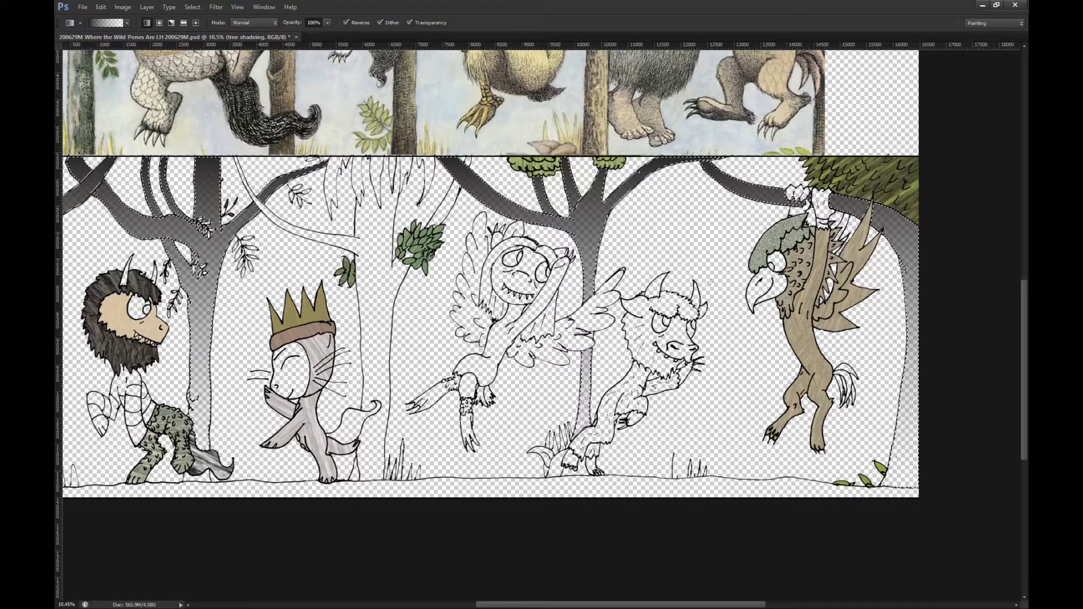
# Step: Clear the tree selection and show the flat colour layers together with the new tree shading
pyautogui.scroll(-3, 688, 273)
pyautogui.scroll(2, 547, 333)
pyautogui.scroll(-1, 503, 354)
pyautogui.moveTo(503, 354); pyautogui.dragTo(552, 347)
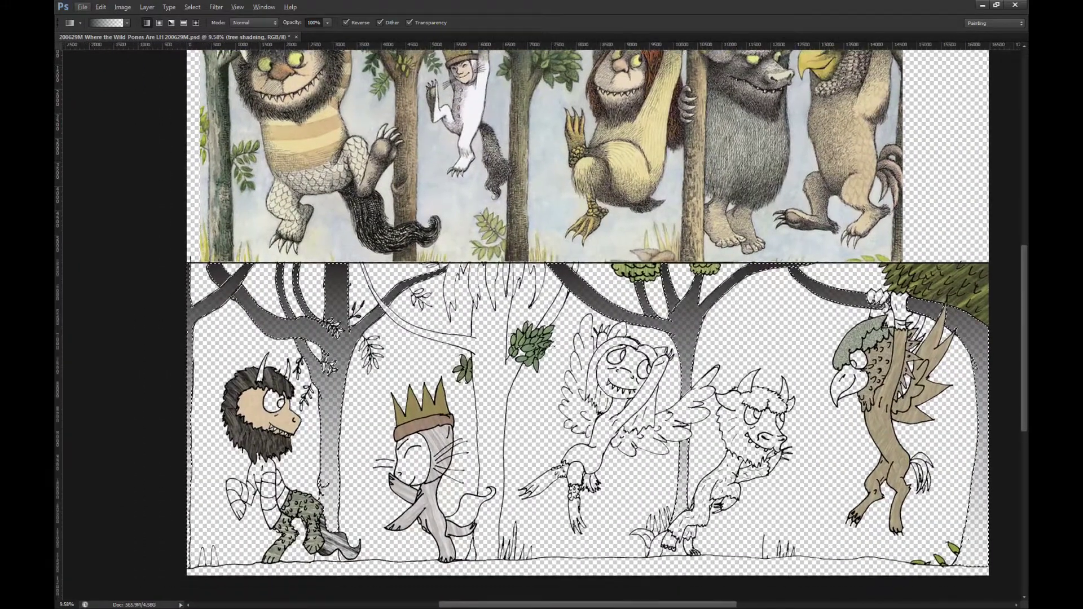
pyautogui.scroll(-1, 552, 345)
pyautogui.press('m')
pyautogui.hotkey('ctrl', 'd')
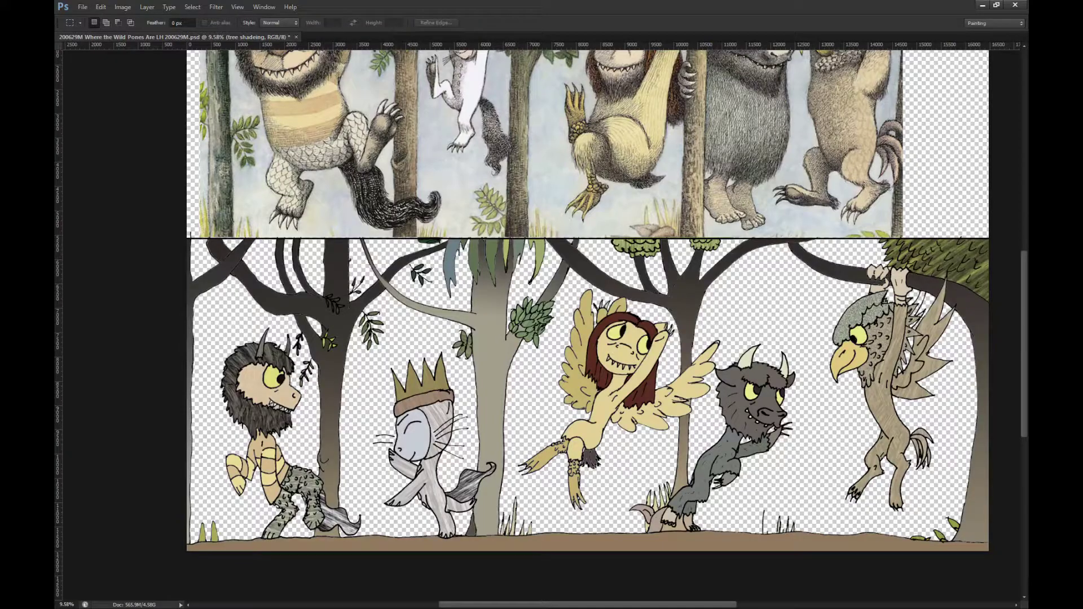
# Step: Check the tree shading up close across the scene and turn on the bark textures of the trees
pyautogui.keyDown('alt'); pyautogui.scroll(8, 688, 327); pyautogui.keyUp('alt')
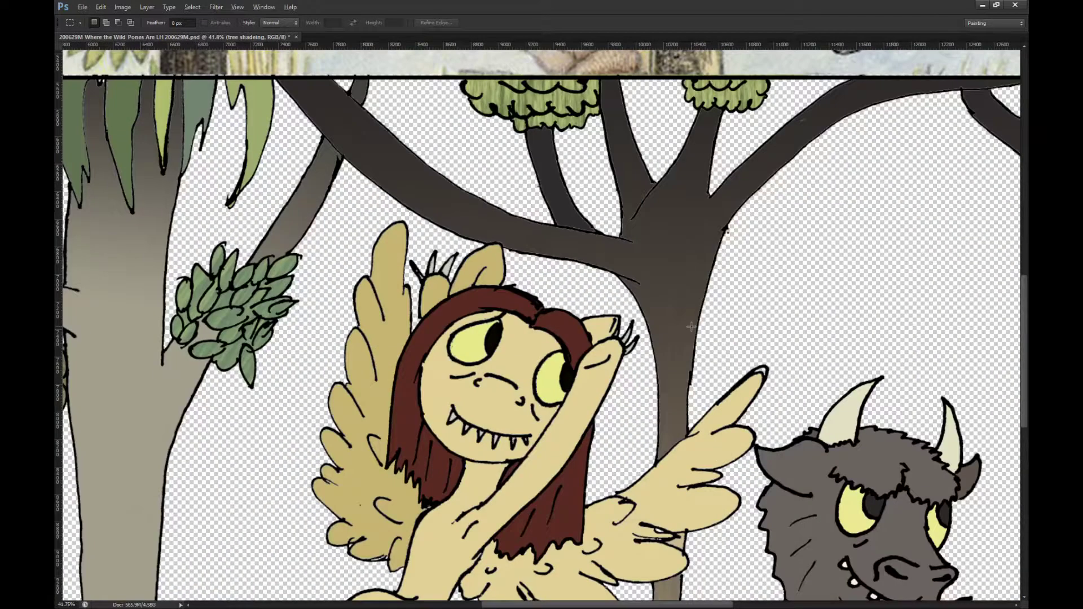
pyautogui.keyDown('alt'); pyautogui.scroll(-8, 688, 326); pyautogui.keyUp('alt')
pyautogui.keyDown('alt'); pyautogui.scroll(14, 482, 427); pyautogui.keyUp('alt')
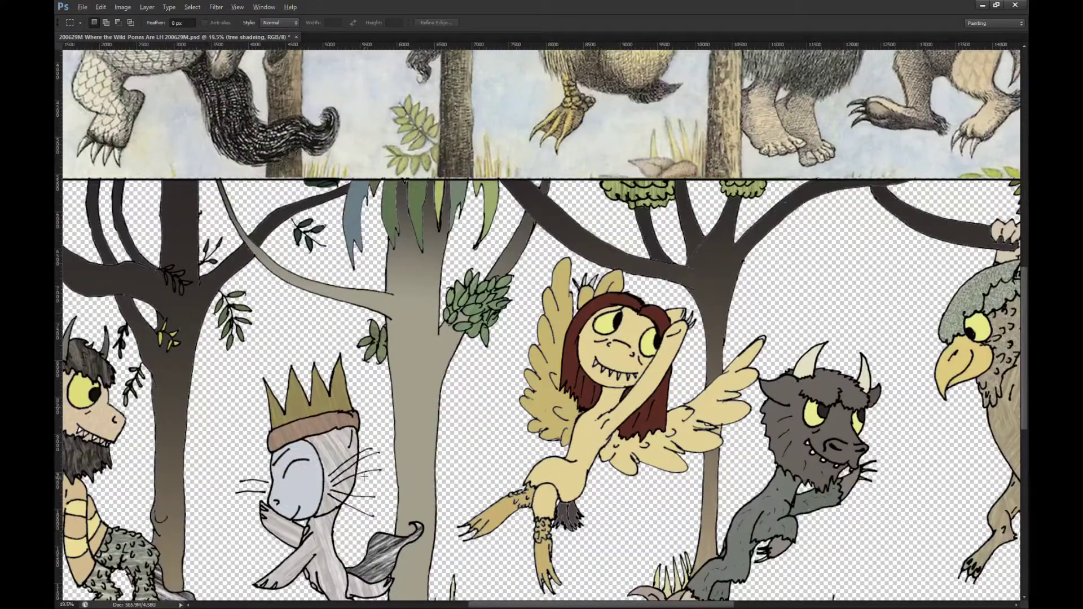
pyautogui.keyDown('alt'); pyautogui.scroll(-12, 482, 428); pyautogui.keyUp('alt')
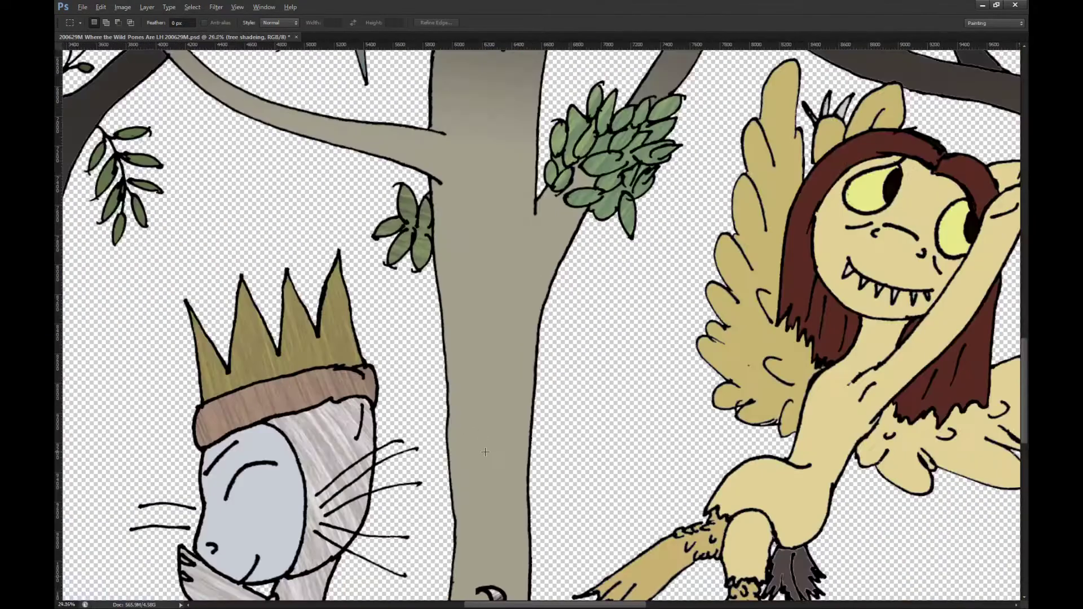
pyautogui.scroll(-3, 489, 444)
pyautogui.hscroll(-3, 627, 382)
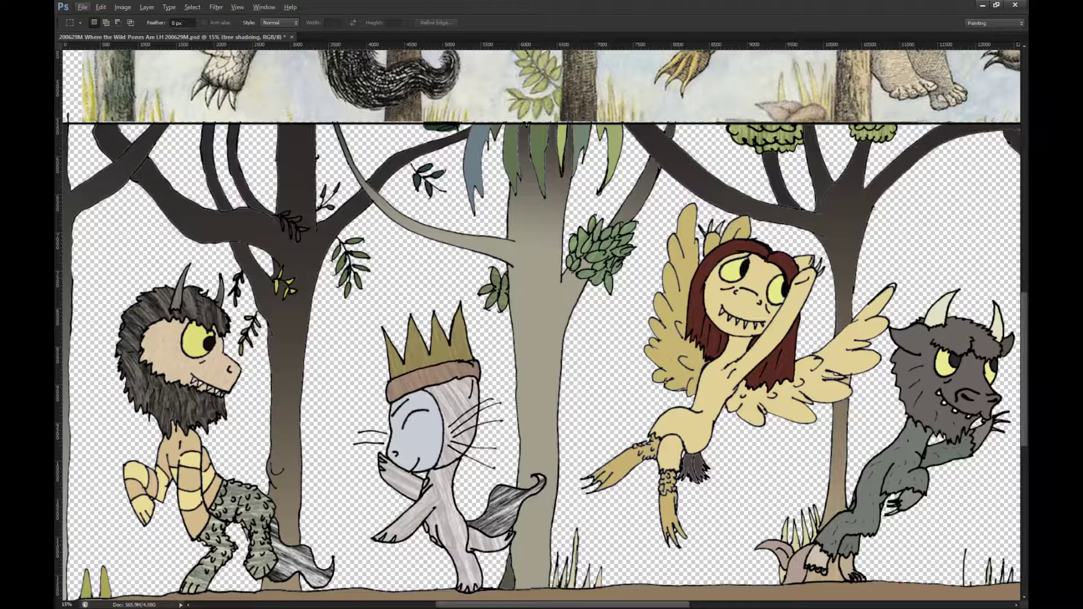
pyautogui.hotkey('ctrl', 'z')
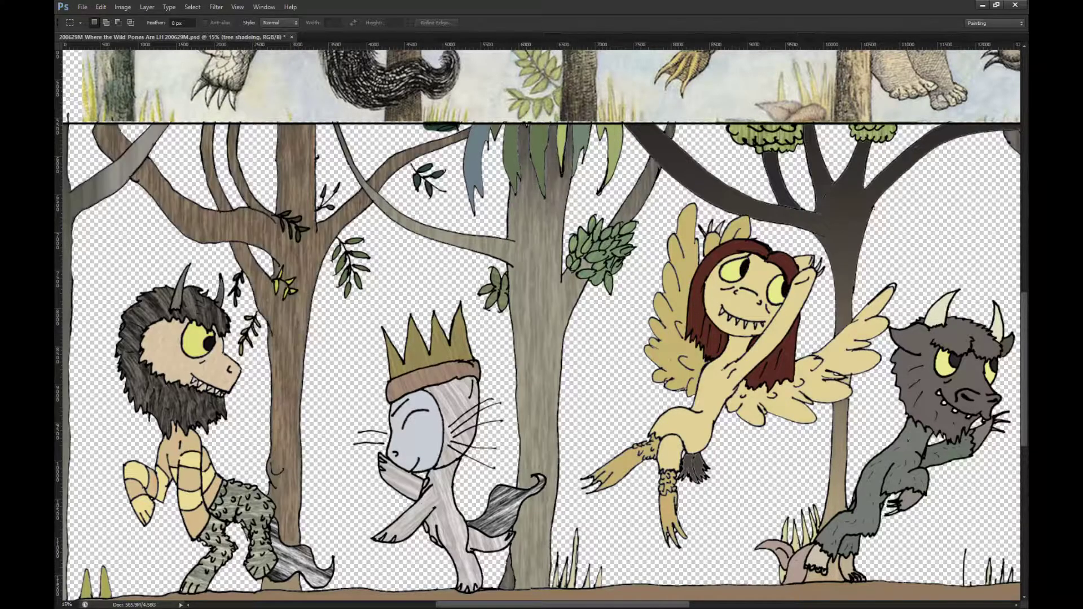
# Step: Copy the upper part of the leftmost tree's bark, including its grey branch, from the "tree bark left most" layer to a new layer
pyautogui.keyDown('alt'); pyautogui.scroll(-2, 234, 317); pyautogui.keyUp('alt')
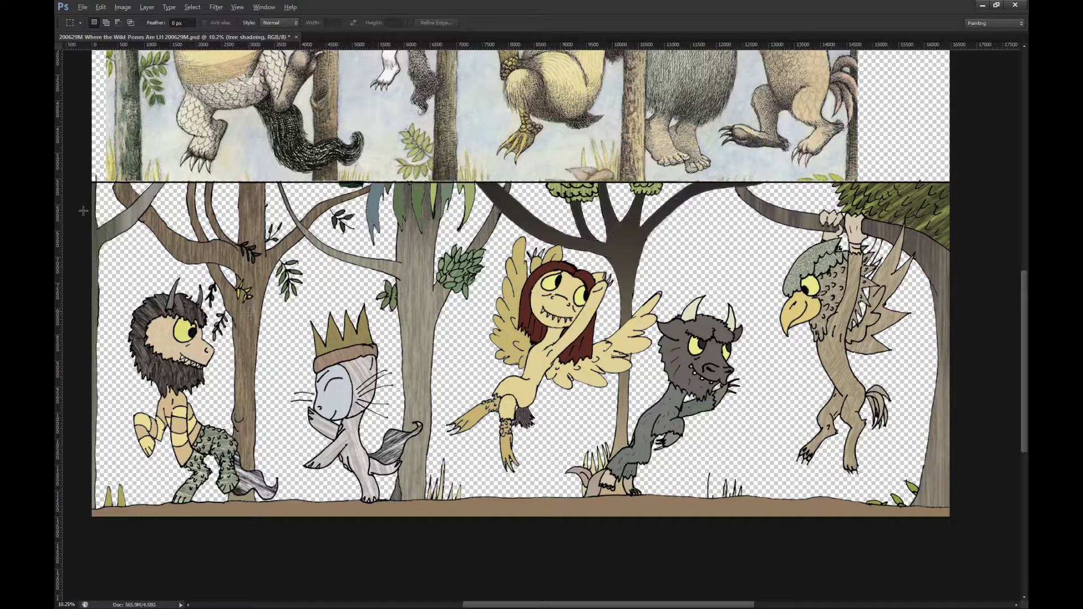
pyautogui.keyDown('alt'); pyautogui.scroll(7, 84, 211); pyautogui.keyUp('alt')
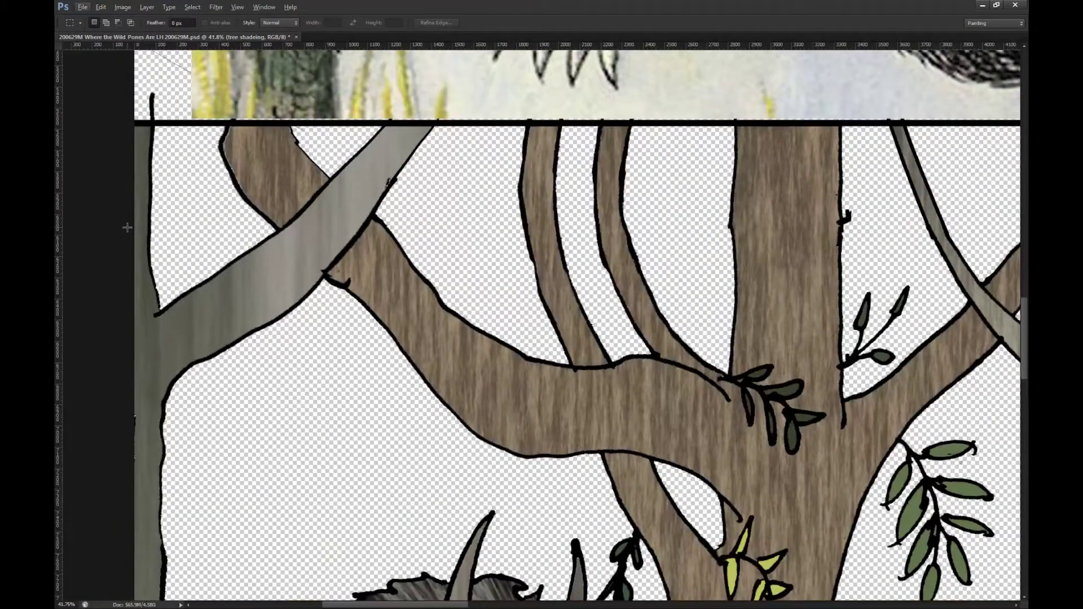
pyautogui.hscroll(-2, 129, 231)
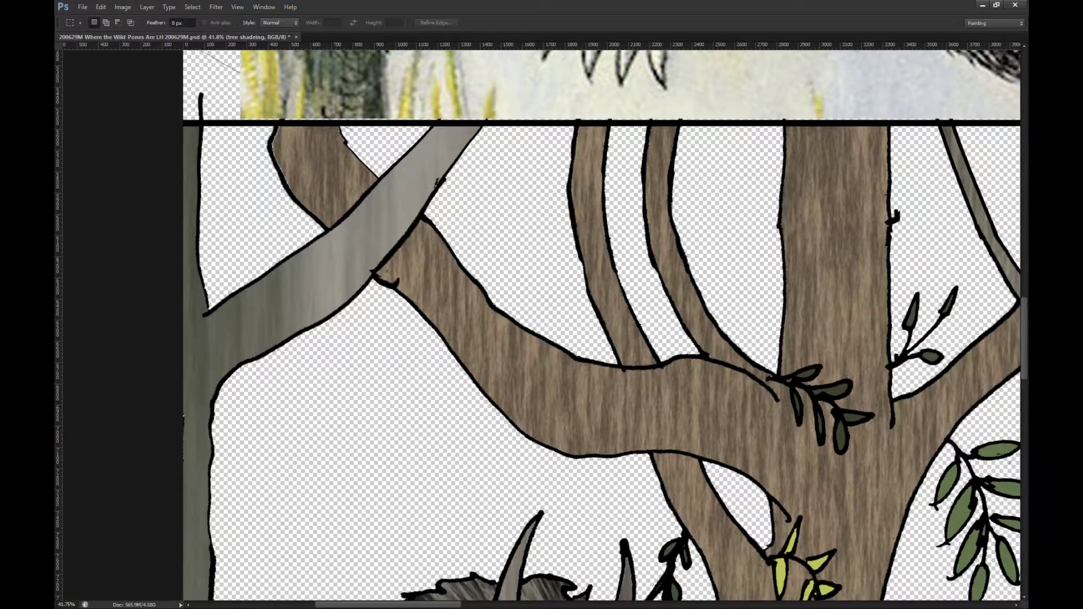
pyautogui.hotkey('alt', '[')
pyautogui.keyDown('alt'); pyautogui.scroll(-2, 649, 207); pyautogui.keyUp('alt')
pyautogui.press('l')
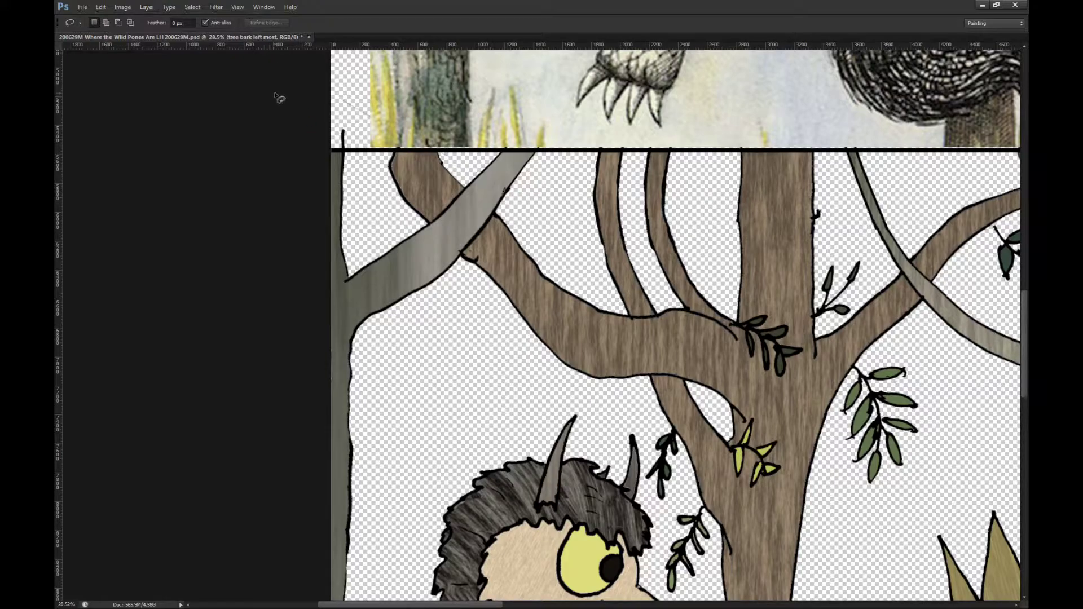
pyautogui.press('m')
pyautogui.moveTo(577, 370); pyautogui.dragTo(331, 96)
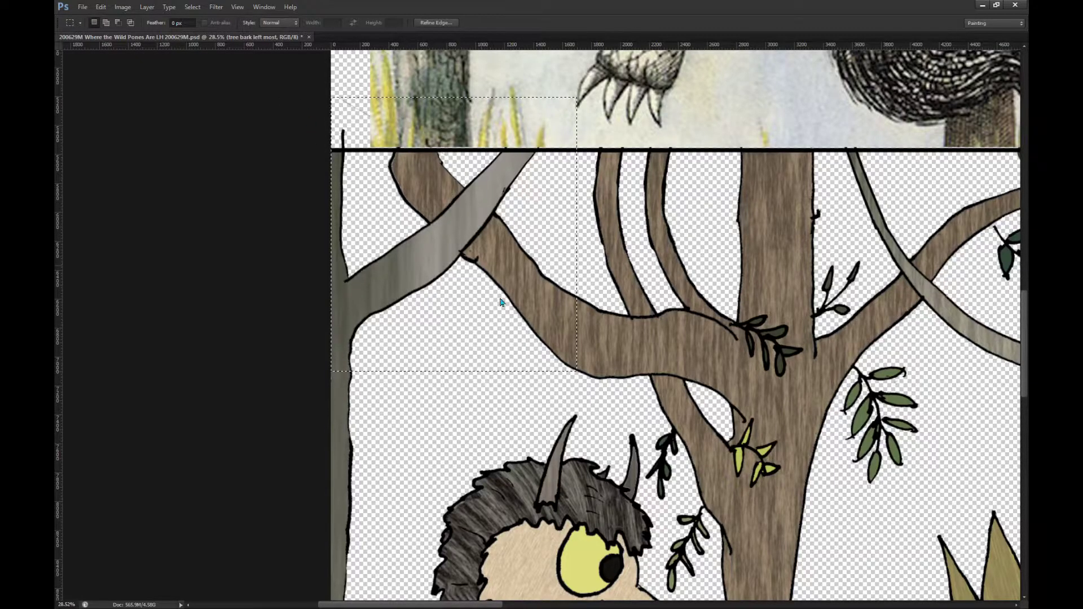
pyautogui.hotkey('ctrl', 'j')
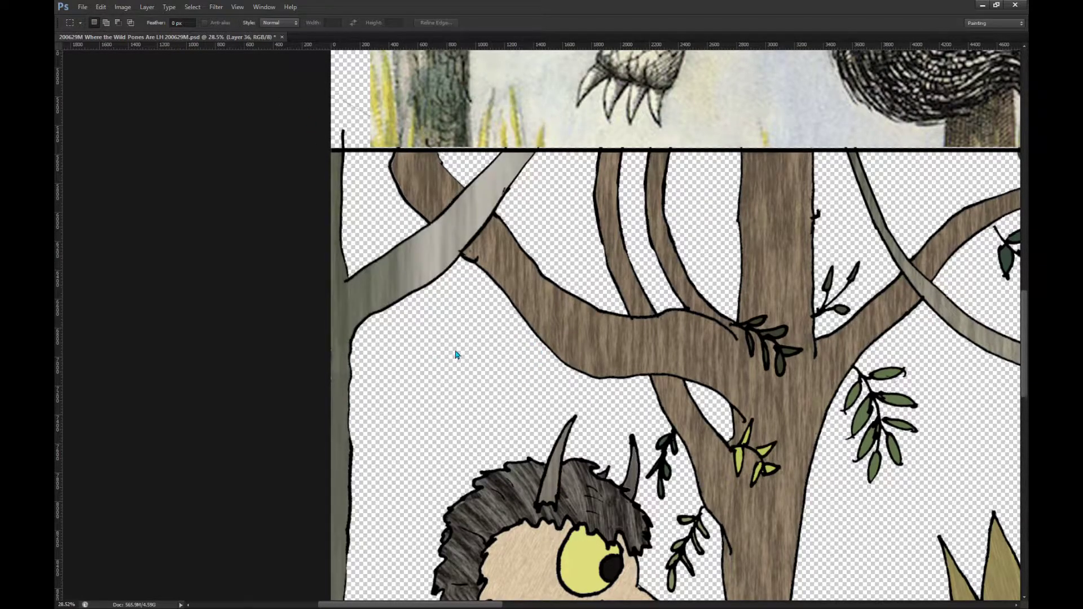
# Step: Rotate the copied bark by about 60° and stretch it along the grey branch to cover its full length
pyautogui.hotkey('ctrl', 't')
pyautogui.moveTo(559, 290); pyautogui.dragTo(506, 464)
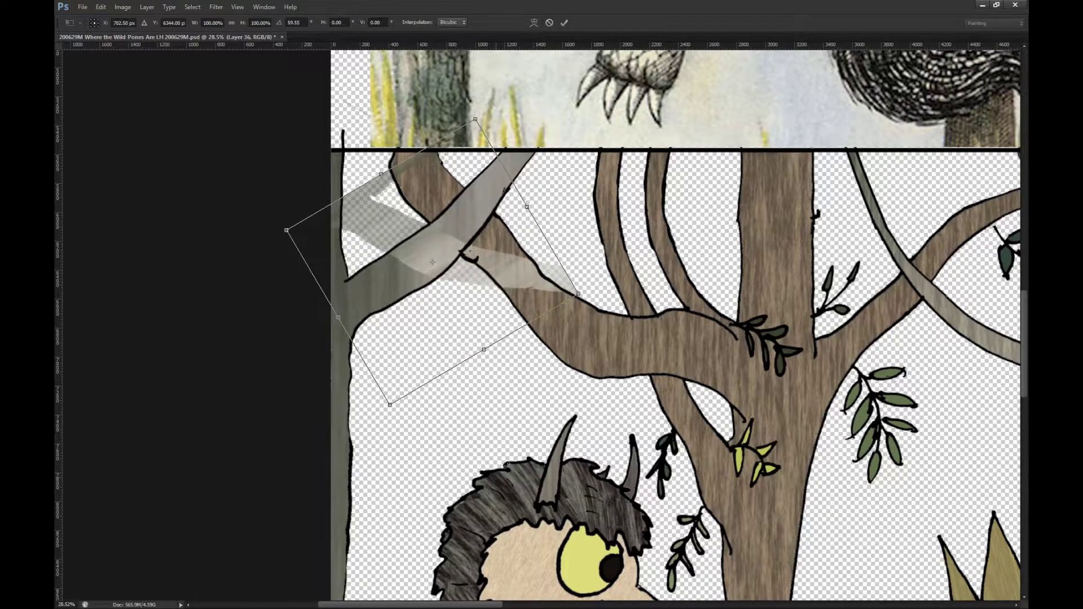
pyautogui.moveTo(521, 217); pyautogui.dragTo(759, 77)
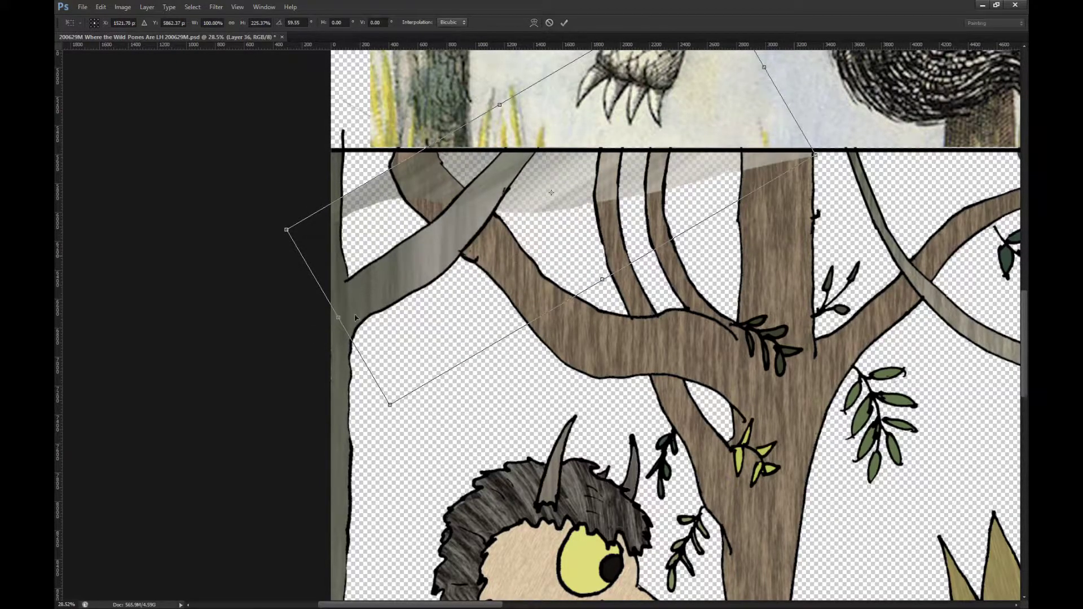
pyautogui.moveTo(336, 319); pyautogui.dragTo(62, 411)
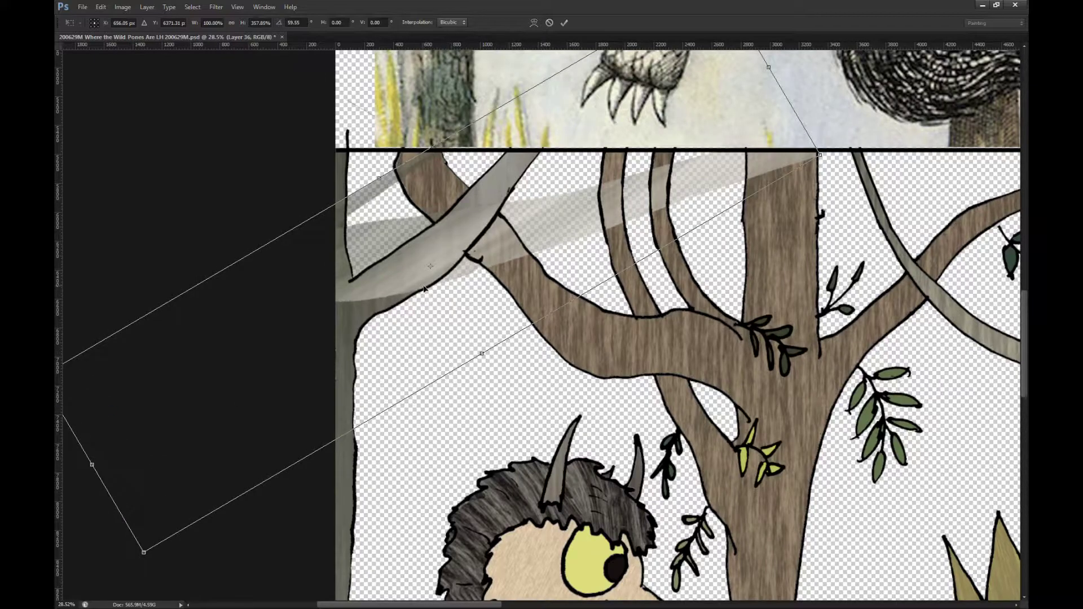
pyautogui.moveTo(424, 288); pyautogui.dragTo(430, 307)
pyautogui.press('Return')
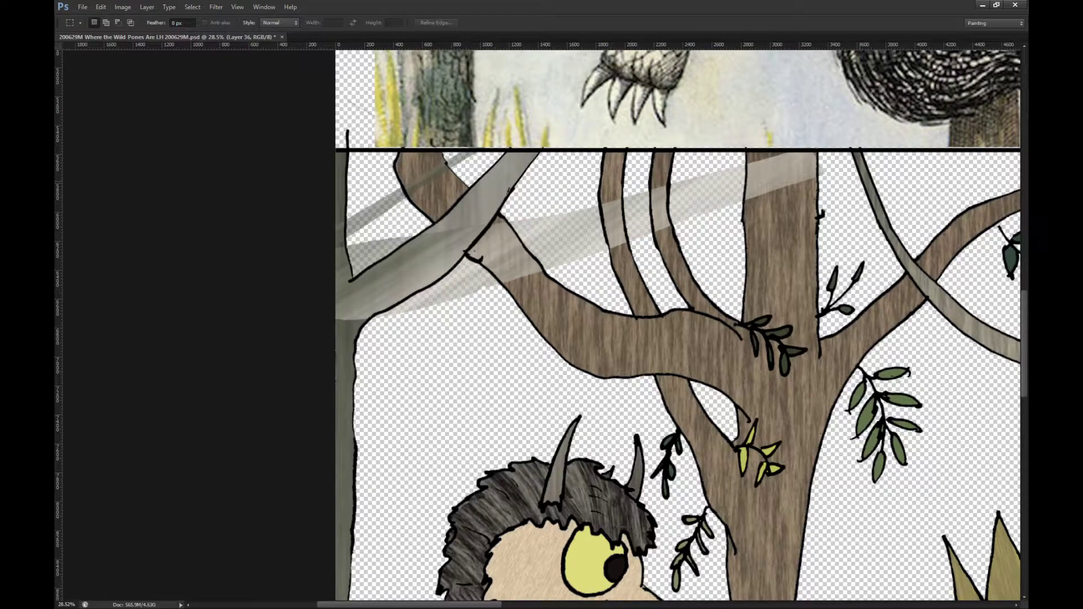
# Step: Set the copied bark layer to 100% opacity and clone its slanted grain over the uncovered parts of the grey branch
pyautogui.press('0')
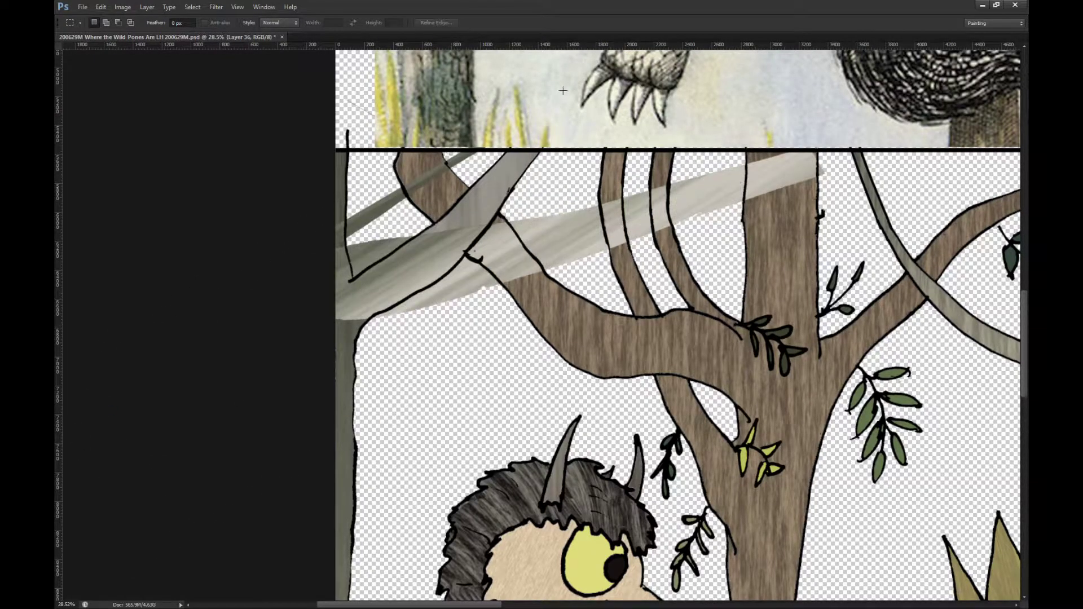
pyautogui.press('s')
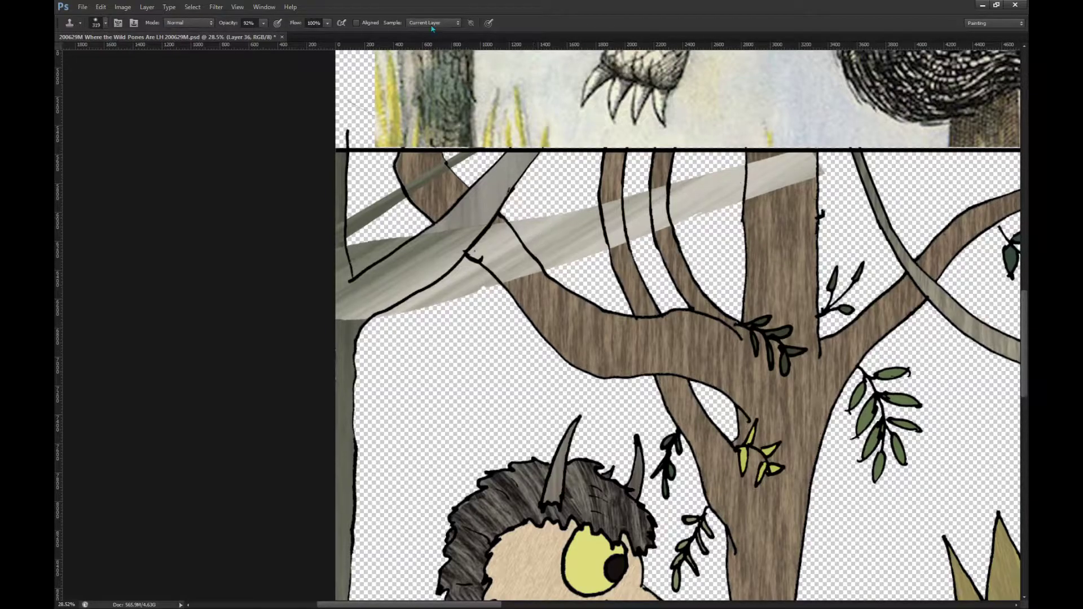
pyautogui.keyDown('alt'); pyautogui.click(551, 246); pyautogui.keyUp('alt')
pyautogui.moveTo(446, 232)
pyautogui.mouseDown()
pyautogui.moveTo(513, 202)
pyautogui.moveTo(505, 209)
pyautogui.moveTo(526, 167)
pyautogui.moveTo(437, 228)
pyautogui.mouseUp()
pyautogui.keyDown('alt'); pyautogui.click(637, 221); pyautogui.keyUp('alt')
pyautogui.moveTo(516, 163)
pyautogui.mouseDown()
pyautogui.moveTo(489, 174)
pyautogui.moveTo(522, 148)
pyautogui.moveTo(460, 190)
pyautogui.moveTo(498, 219)
pyautogui.mouseUp()
pyautogui.keyDown('alt'); pyautogui.click(549, 229); pyautogui.keyUp('alt')
pyautogui.moveTo(397, 249)
pyautogui.mouseDown()
pyautogui.moveTo(423, 234)
pyautogui.moveTo(482, 243)
pyautogui.moveTo(404, 287)
pyautogui.moveTo(384, 284)
pyautogui.moveTo(369, 304)
pyautogui.moveTo(393, 305)
pyautogui.moveTo(396, 264)
pyautogui.mouseUp()
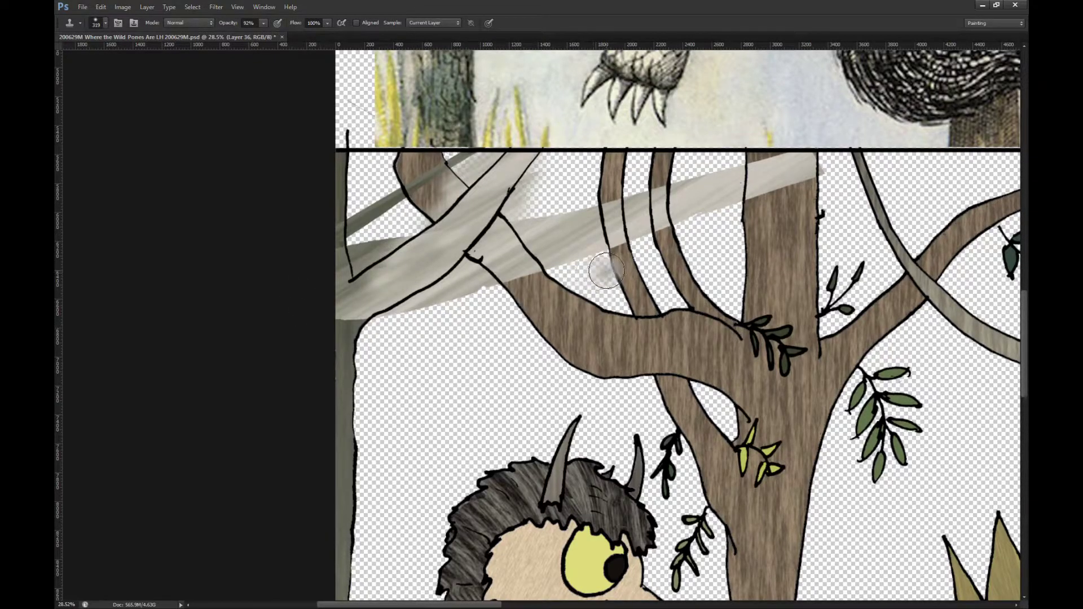
pyautogui.hotkey('ctrl', 'z')
pyautogui.press('m')
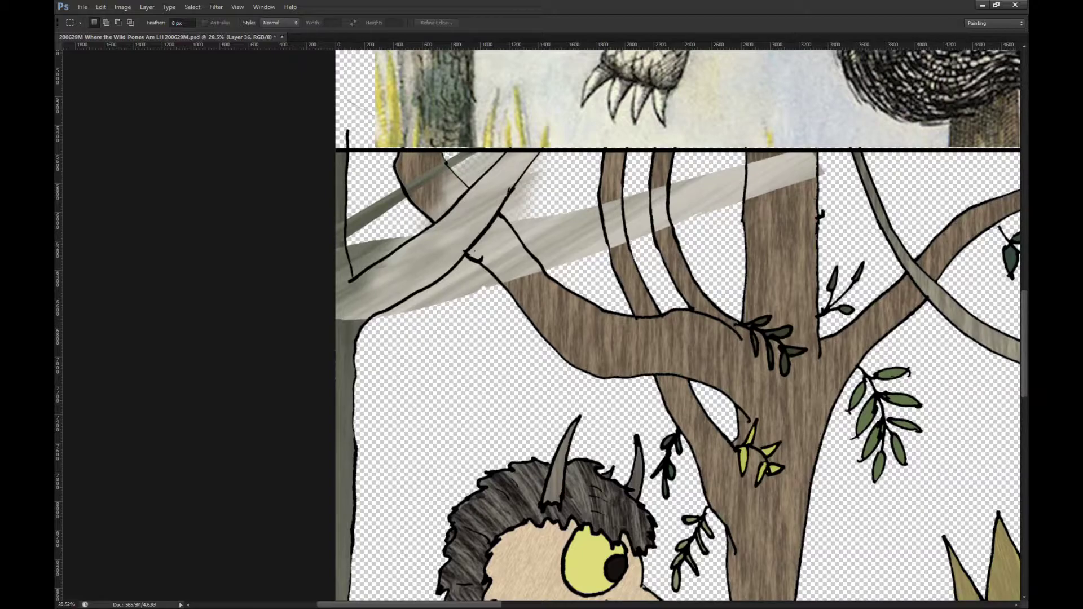
# Step: Hide the copied bark and select the empty areas around the leftmost grey branch with the Magic Wand
pyautogui.hotkey('ctrl', ',')
pyautogui.press('w')
pyautogui.click(549, 220)
pyautogui.keyDown('shift'); pyautogui.click(492, 283); pyautogui.keyUp('shift')
pyautogui.keyDown('shift'); pyautogui.click(374, 202); pyautogui.keyUp('shift')
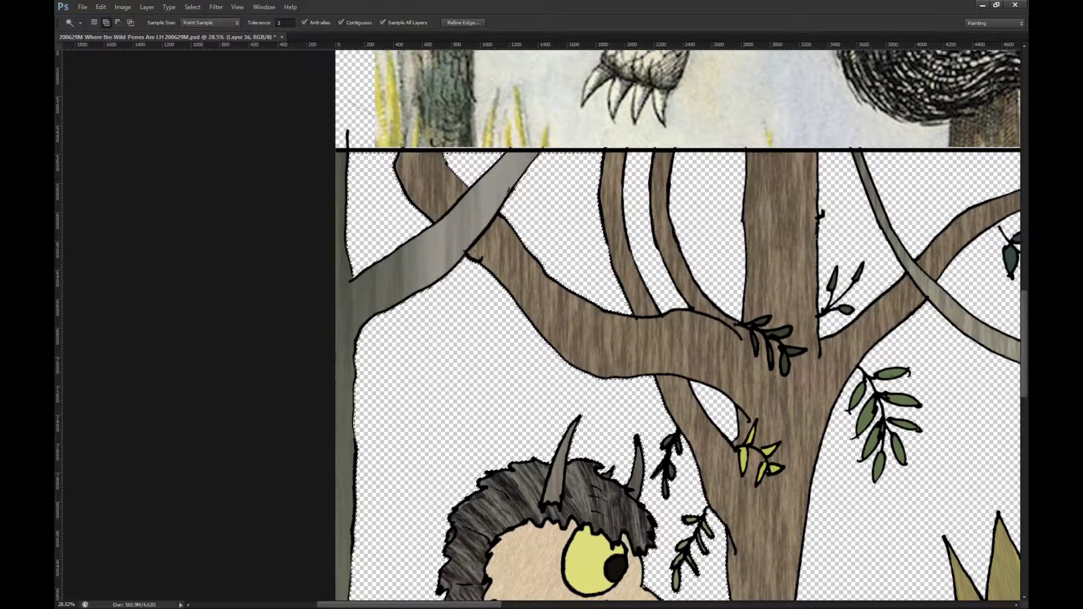
# Step: Add the brown tree behind the branch to the selection, remove the copied bark outside the grey branch's outline, and clear the selection
pyautogui.hotkey('ctrl', ',')
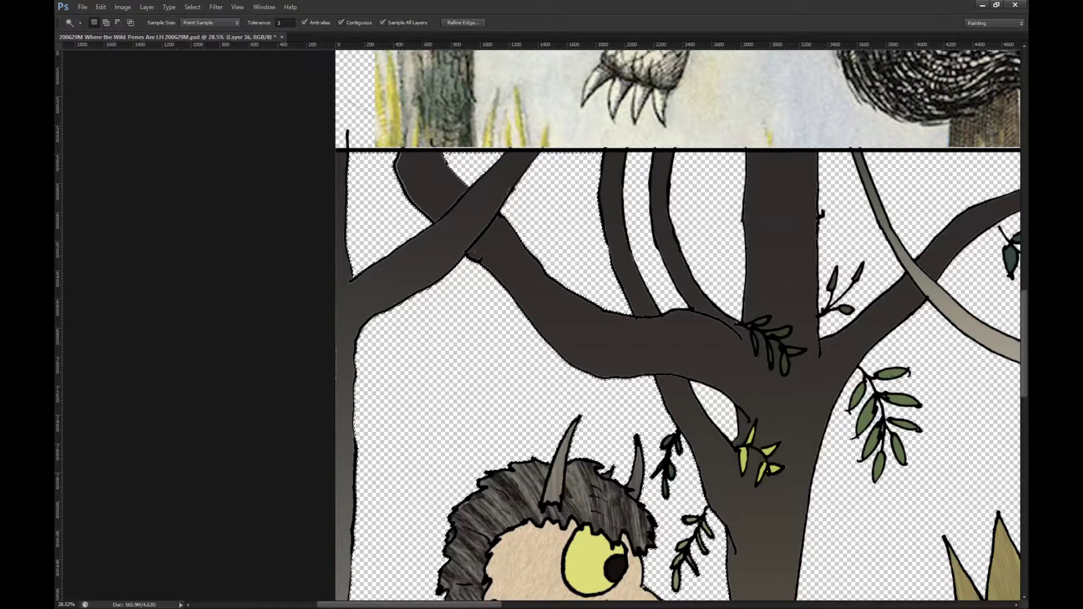
pyautogui.hotkey('ctrl', ',')
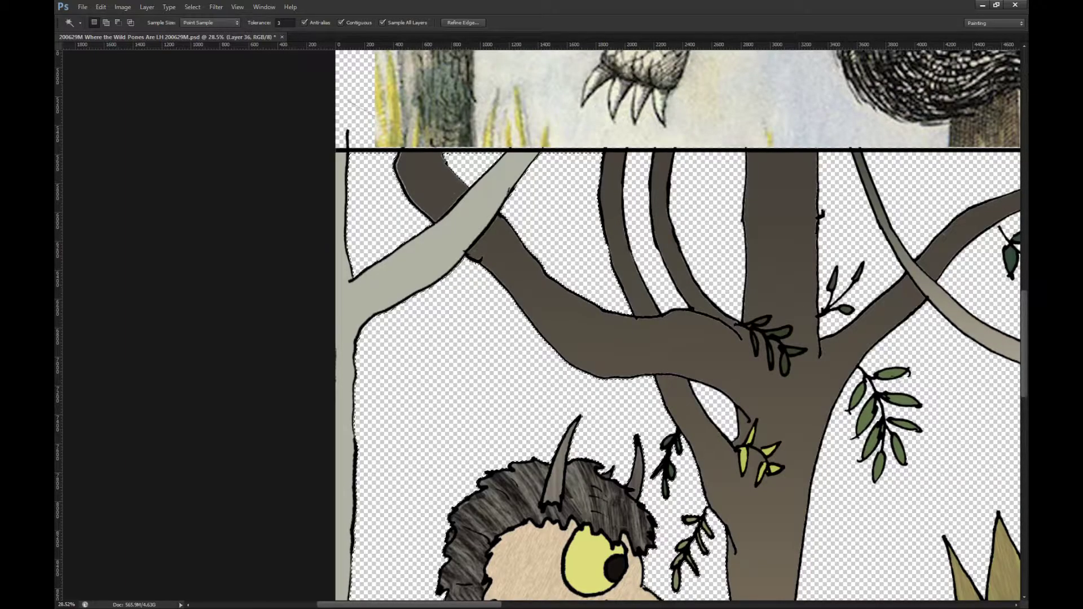
pyautogui.hotkey('ctrl', ',')
pyautogui.keyDown('shift'); pyautogui.click(507, 253); pyautogui.keyUp('shift')
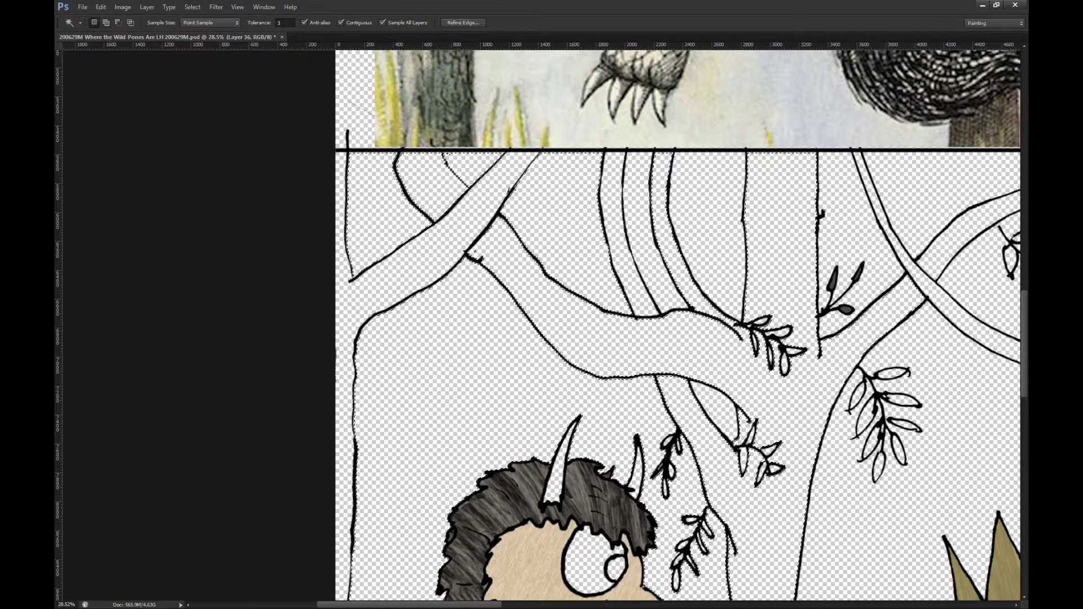
pyautogui.hotkey('ctrl', 'z')
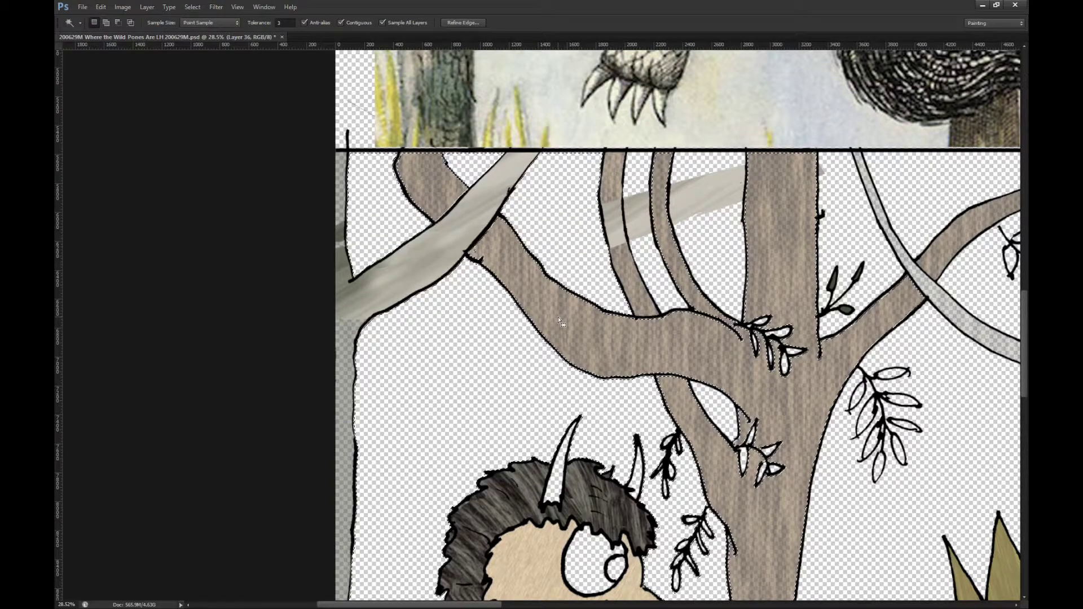
pyautogui.press('m')
pyautogui.hotkey('ctrl', 'd')
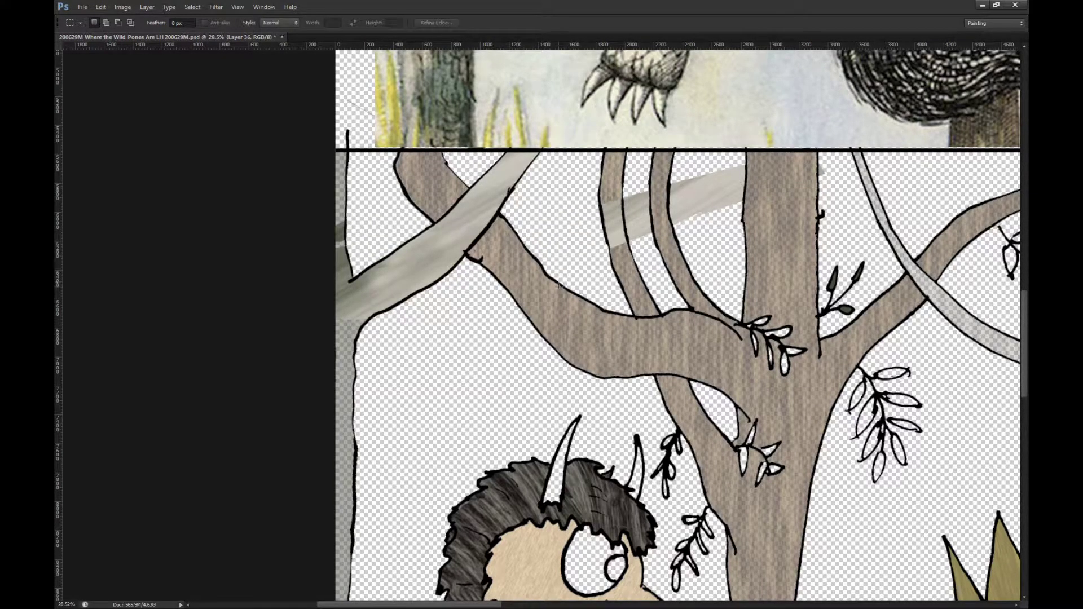
# Step: Delete the leftover patch of grey bark between the brown tree's upright branches
pyautogui.moveTo(751, 184); pyautogui.dragTo(705, 255)
pyautogui.press('Delete')
pyautogui.hotkey('ctrl', 'd')
# Step: Compare the branch with and without the new bark and merge the copy into the "tree bark left most" layer
pyautogui.keyDown('alt'); pyautogui.scroll(-2, 706, 173); pyautogui.keyUp('alt')
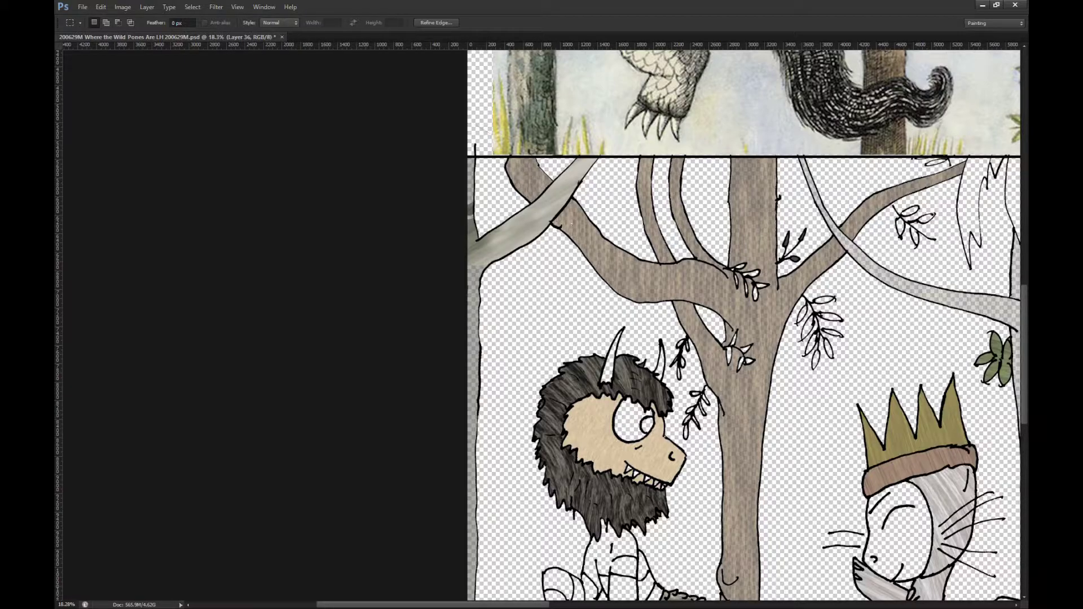
pyautogui.hotkey('ctrl', 'z')
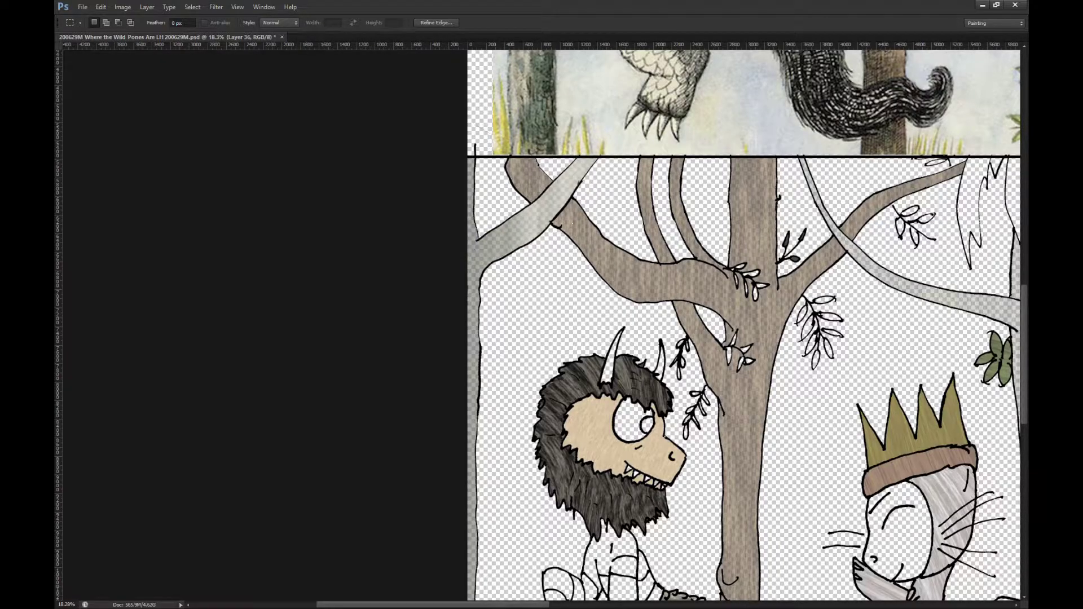
pyautogui.hotkey('ctrl', 'z')
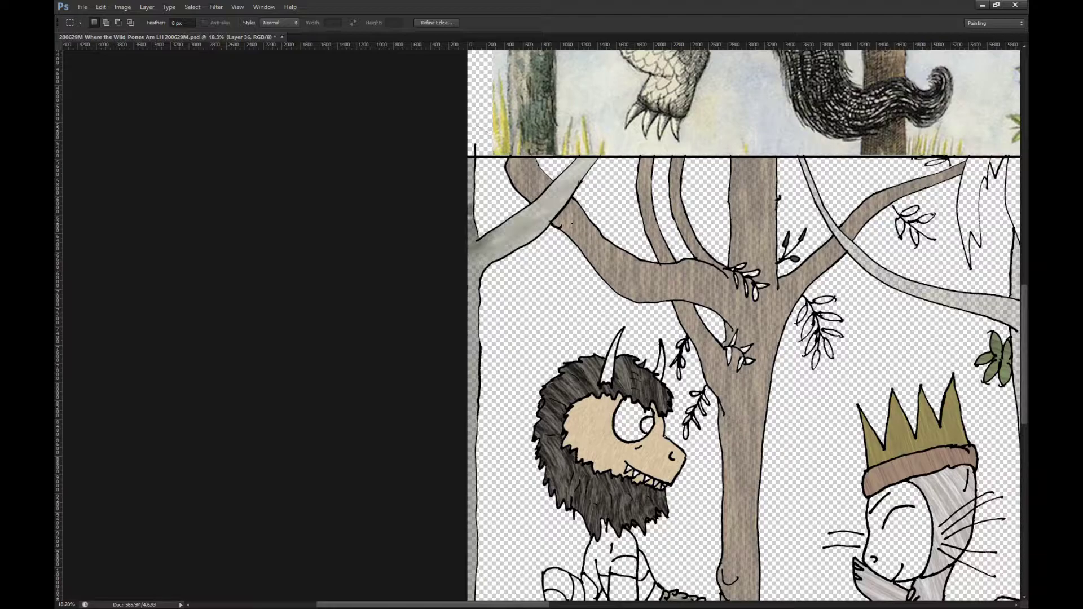
pyautogui.hotkey('ctrl', 'e')
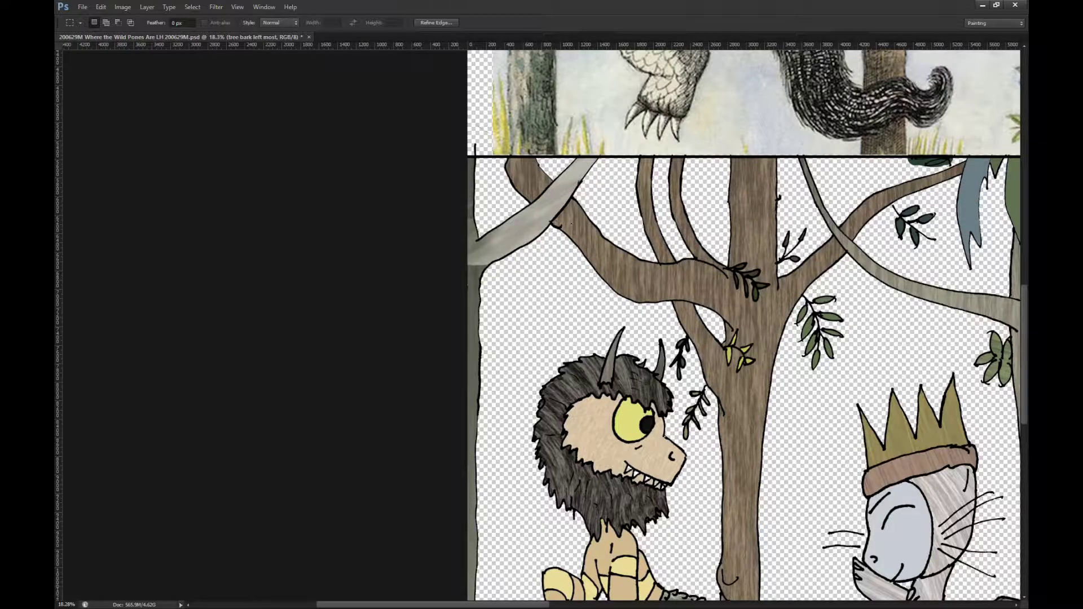
# Step: Erase the hard edge of the bark texture where the grey branch meets the leftmost trunk
pyautogui.press('e')
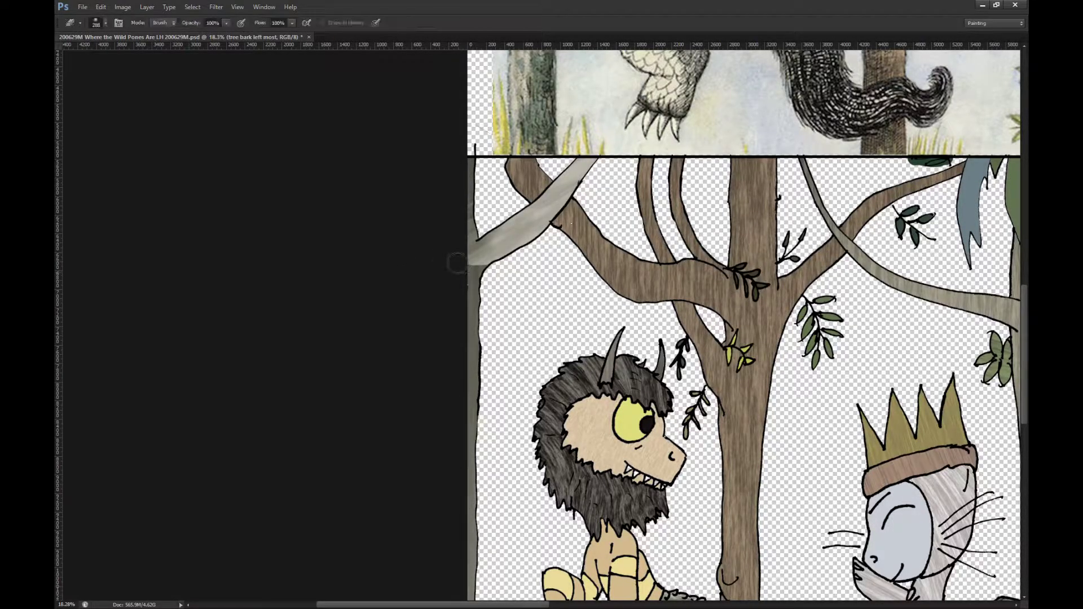
pyautogui.scroll(3, 450, 260)
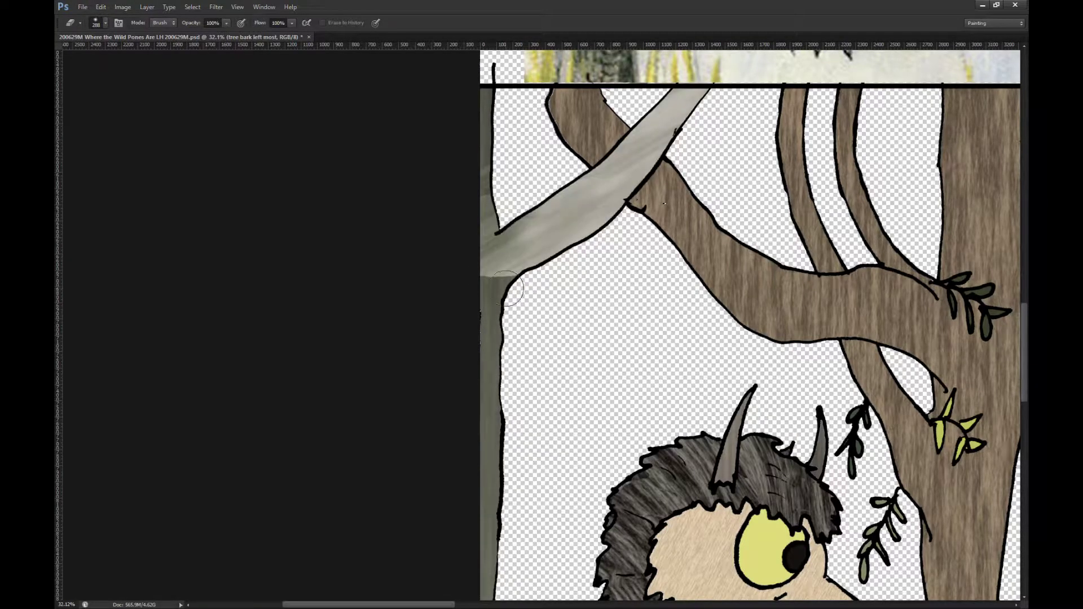
pyautogui.press('m')
pyautogui.click(633, 303)
pyautogui.press('e')
pyautogui.moveTo(511, 290)
pyautogui.mouseDown()
pyautogui.moveTo(482, 286)
pyautogui.moveTo(465, 256)
pyautogui.moveTo(464, 221)
pyautogui.moveTo(484, 281)
pyautogui.moveTo(496, 292)
pyautogui.moveTo(501, 281)
pyautogui.moveTo(473, 305)
pyautogui.mouseUp()
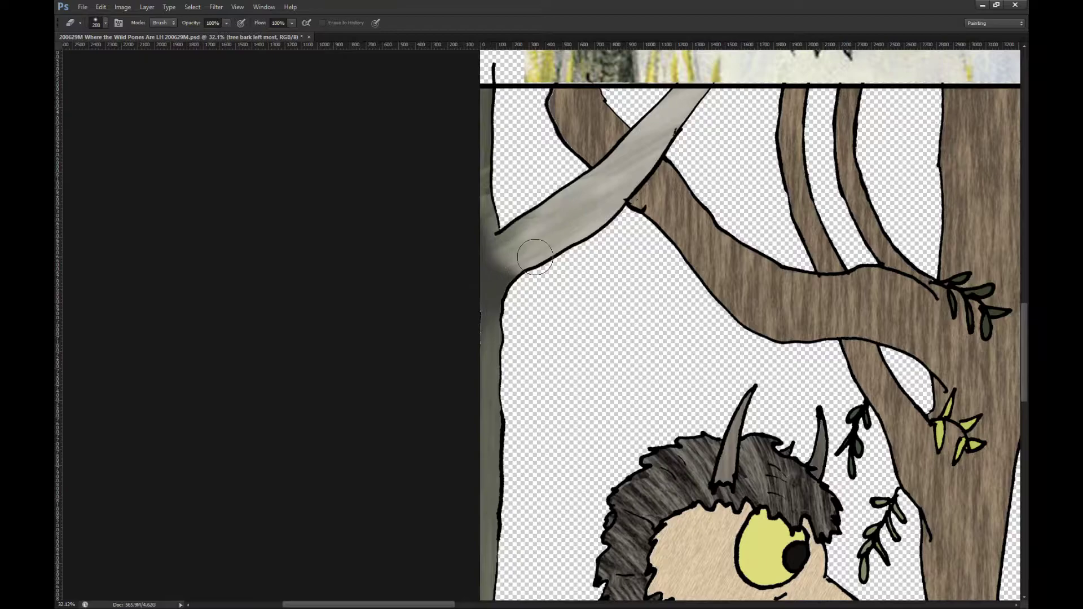
# Step: Try to clone bark from the lower trunk over the joint with the grey branch
pyautogui.scroll(-1, 487, 455)
pyautogui.press('s')
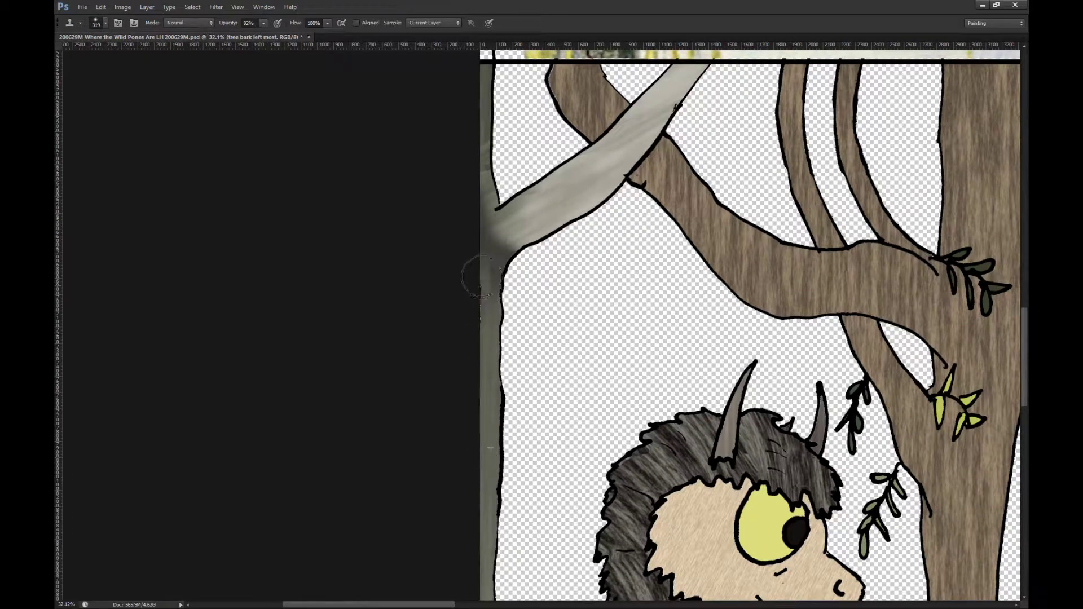
pyautogui.keyDown('alt'); pyautogui.click(501, 458); pyautogui.keyUp('alt')
pyautogui.moveTo(502, 288); pyautogui.dragTo(489, 266)
pyautogui.hotkey('ctrl', 'z')
pyautogui.hotkey('ctrl', 'alt', 'z')
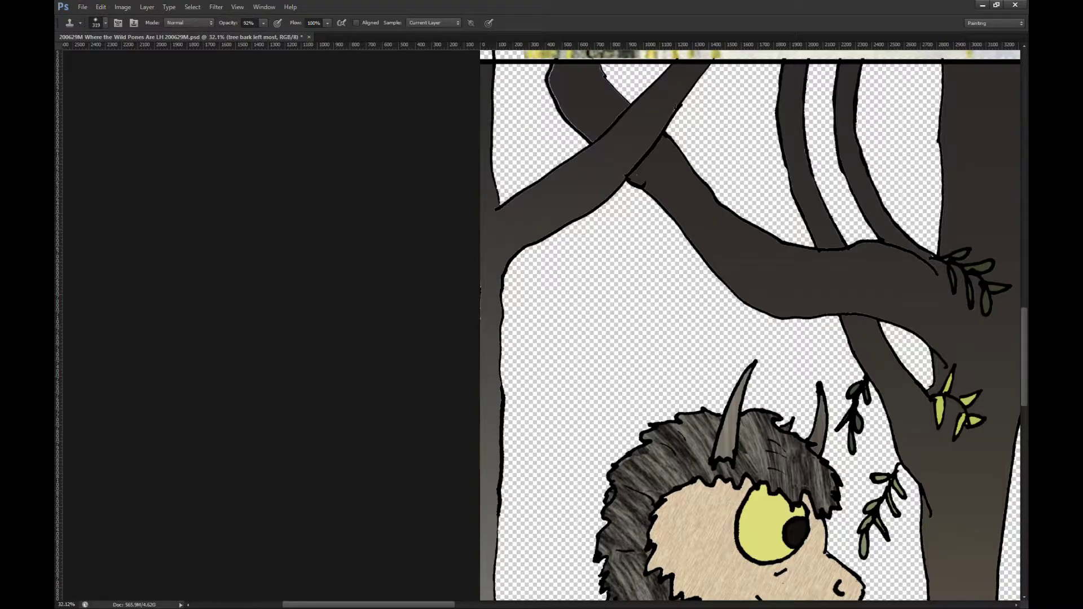
# Step: Make the tree shading layer active and select the leftmost tree's trunk and branch from the flat colours with the Magic Wand
pyautogui.hotkey('alt', '[')
pyautogui.hotkey('ctrl', ',')
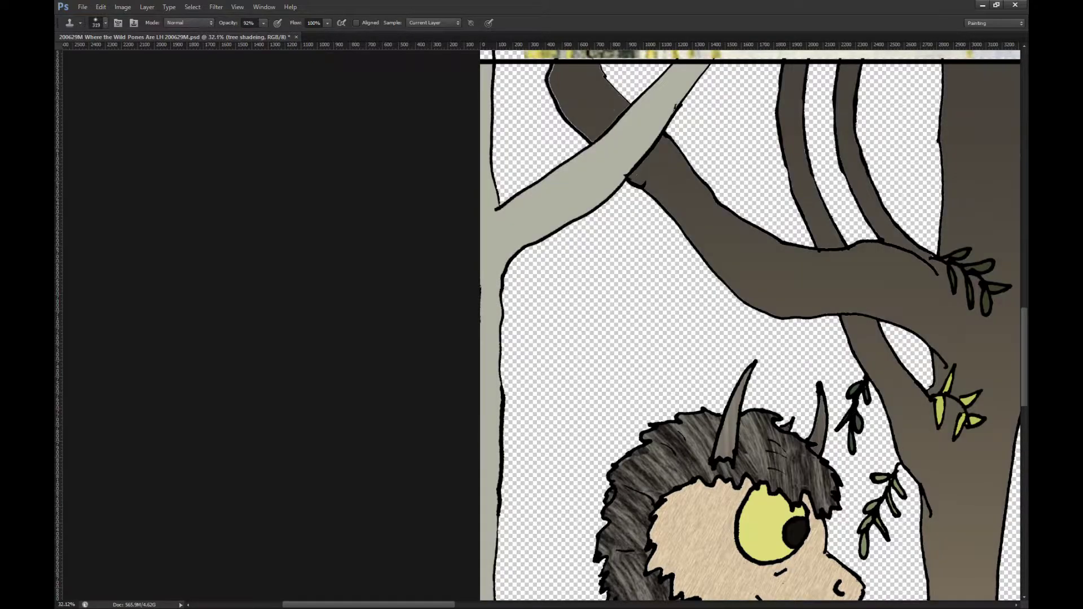
pyautogui.press('w')
pyautogui.click(565, 207)
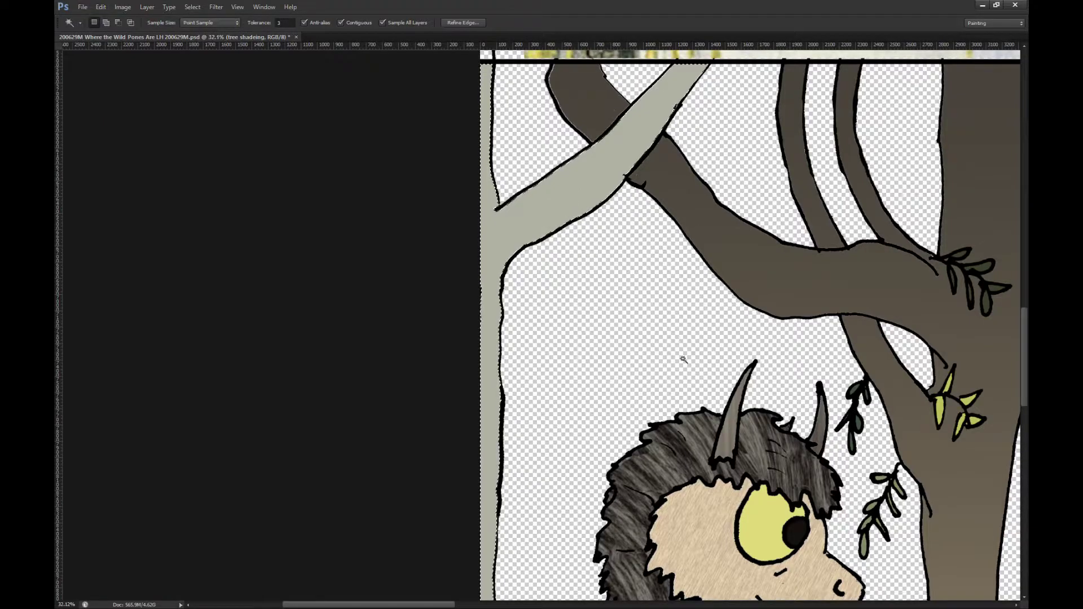
# Step: Show the bark textures and tree shading again and set the tree shading layer's blending mode to Multiply
pyautogui.hotkey('ctrl', ',')
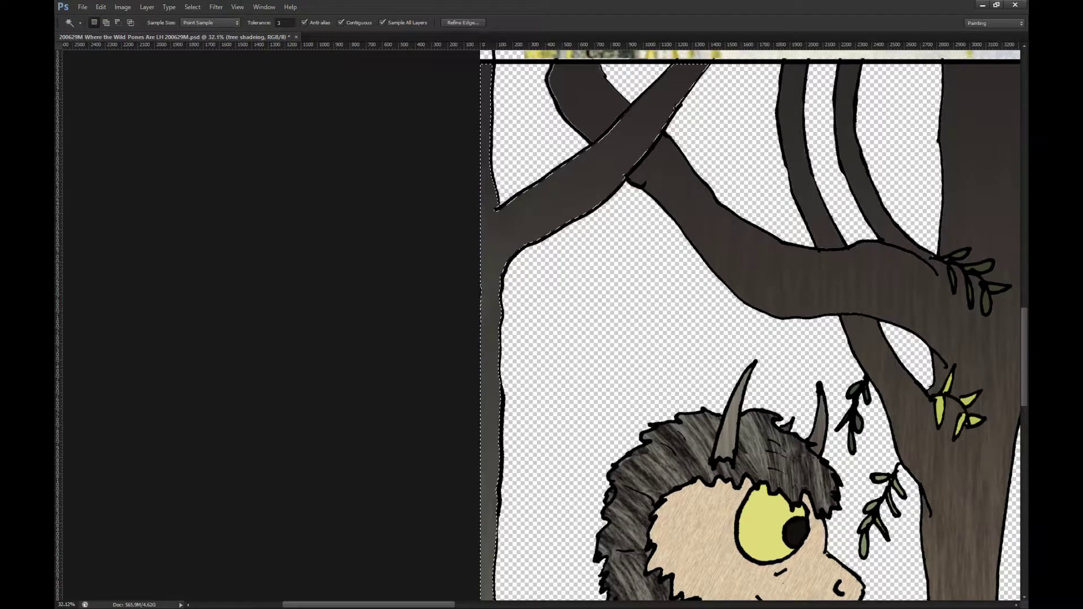
pyautogui.hotkey('ctrl', ',')
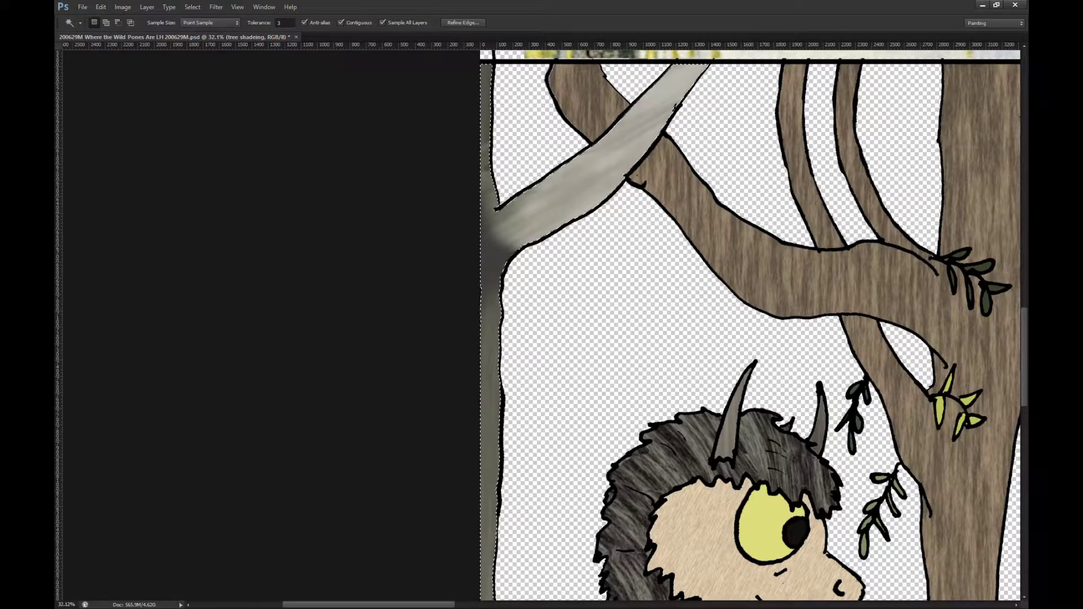
pyautogui.hotkey('ctrl', ',')
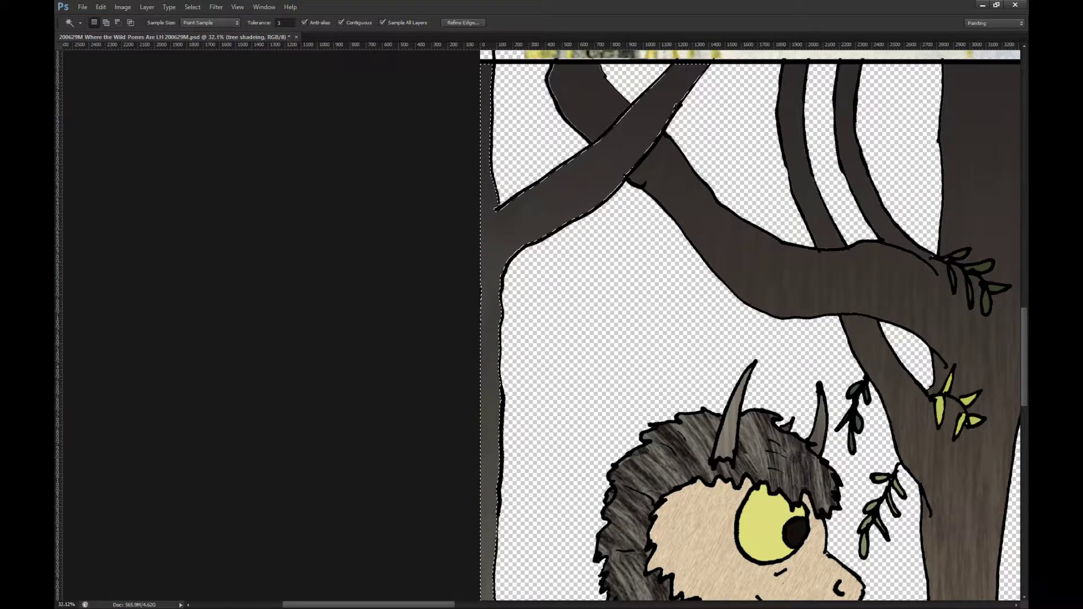
pyautogui.hotkey('shift', 'alt', 'm')
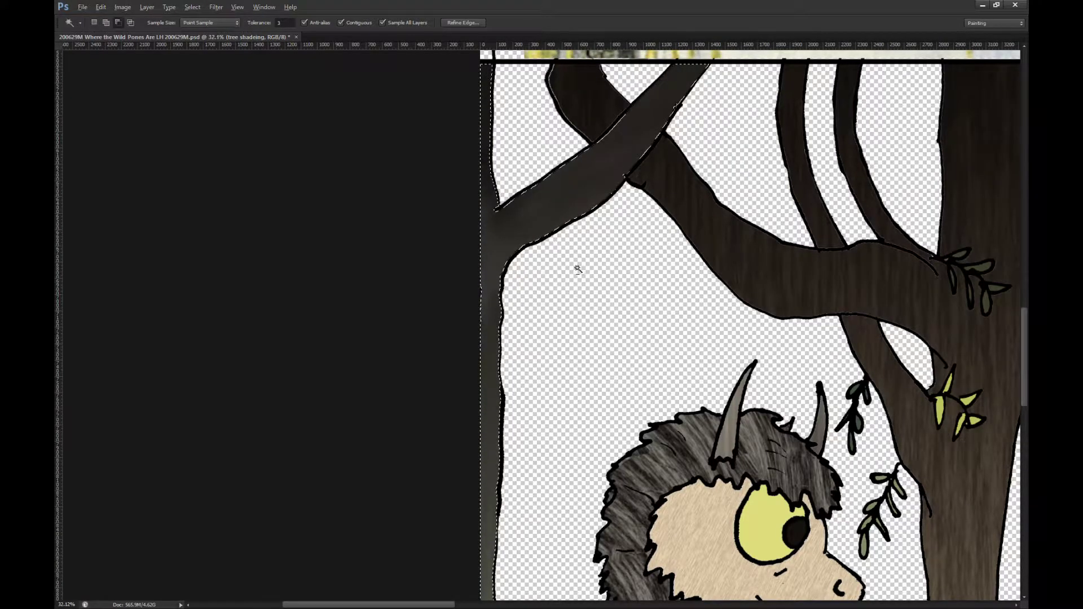
# Step: Show the sky background and examine the whole coloured scene in the lower panel
pyautogui.press('alt')
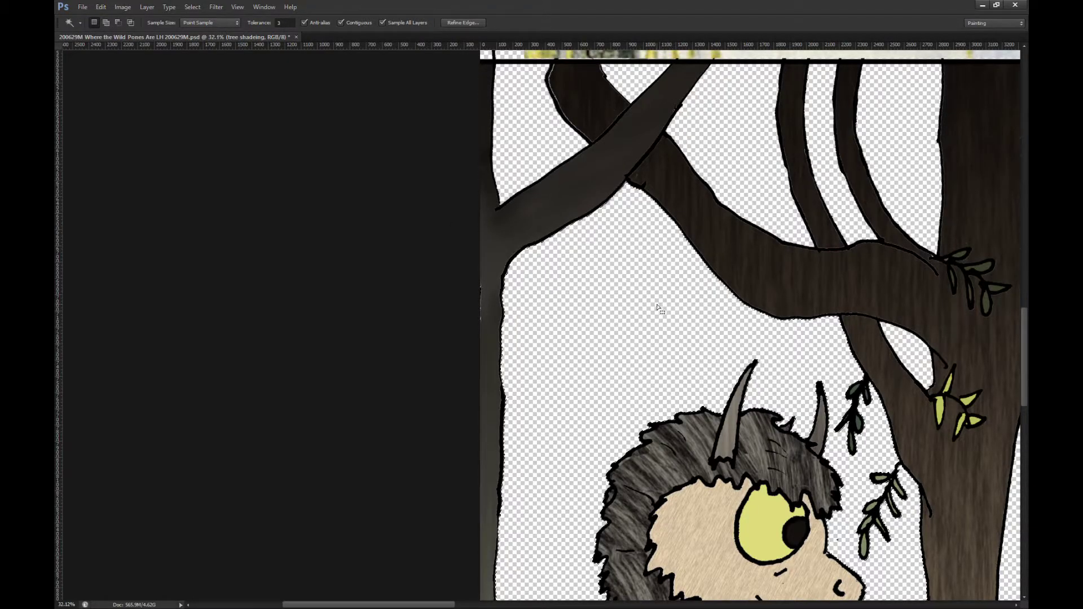
pyautogui.press('alt')
pyautogui.scroll(-3, 295, 213)
pyautogui.scroll(-2, 303, 213)
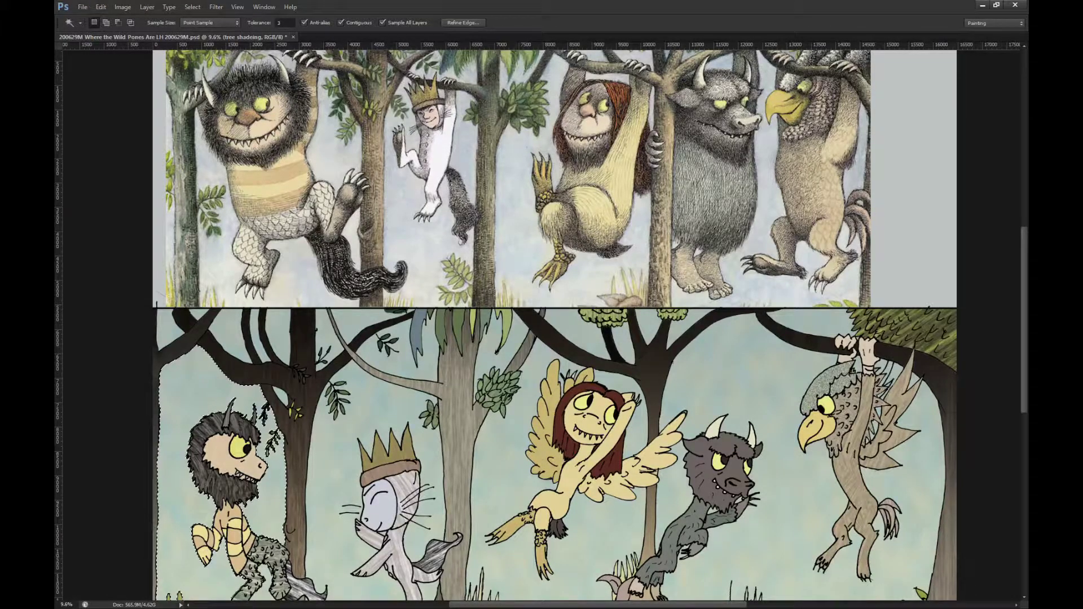
pyautogui.scroll(-3, 679, 434)
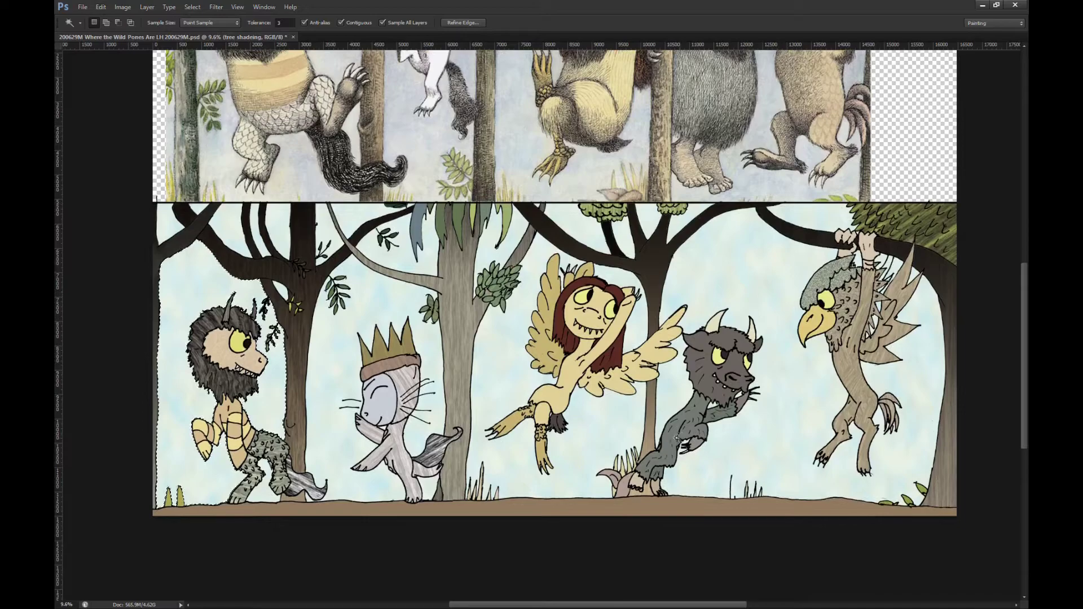
pyautogui.scroll(-1, 853, 531)
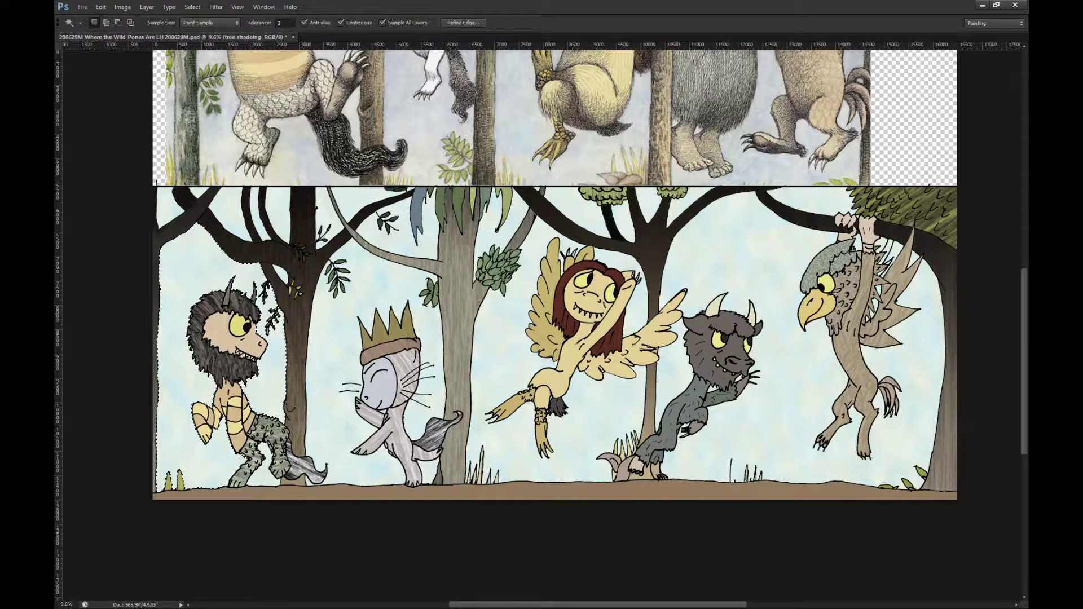
# Step: Add a new layer named "tree shading" for the shading of the trees
pyautogui.hotkey('alt', '[')
pyautogui.hotkey('alt', ']')
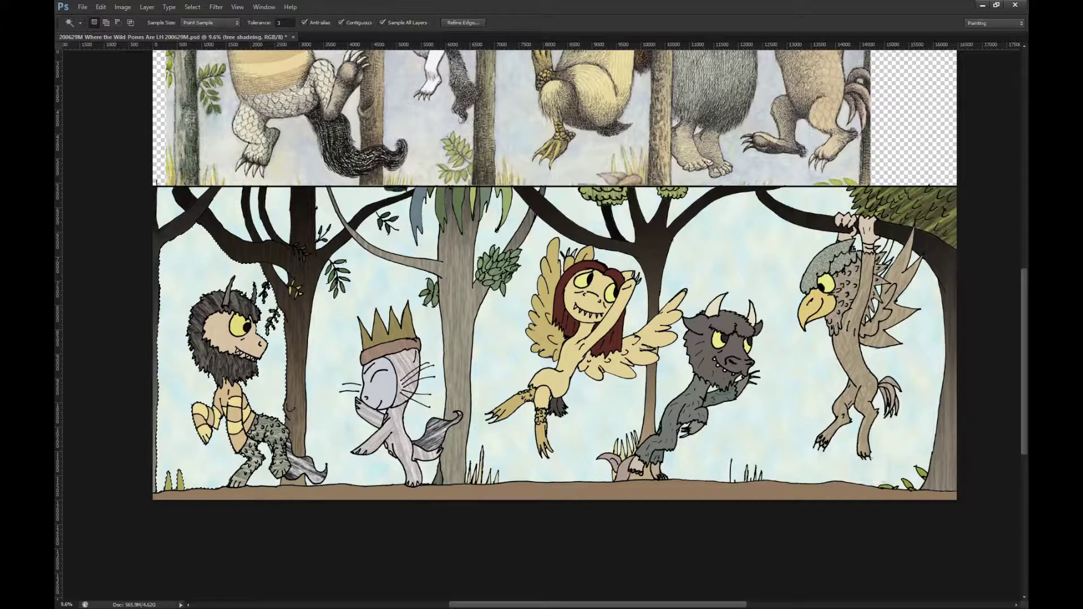
pyautogui.hotkey('alt', ']')
pyautogui.hotkey('alt', ']')
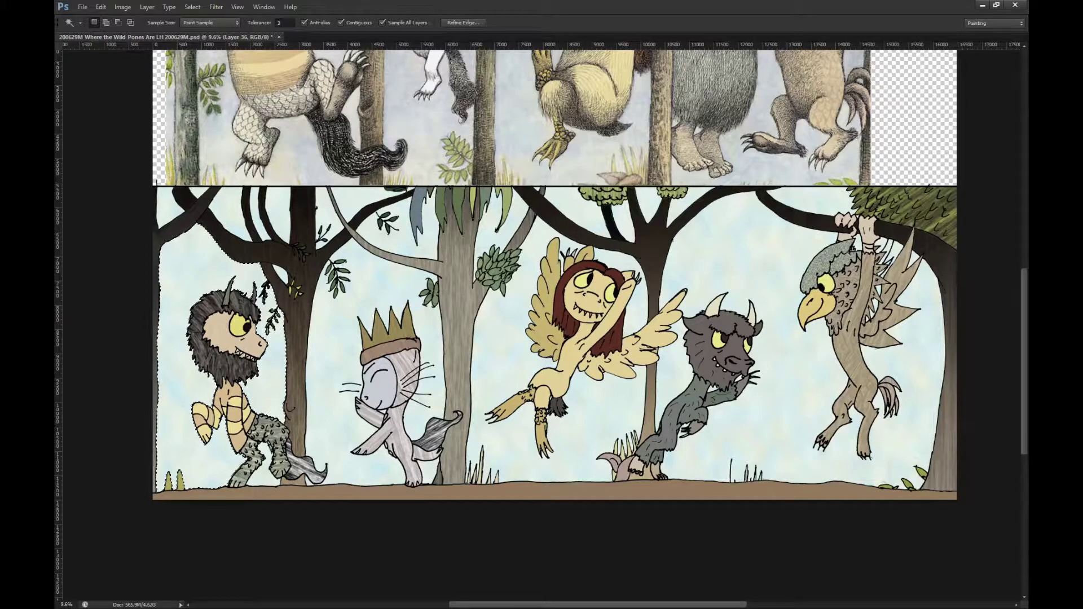
pyautogui.hotkey('alt', ']')
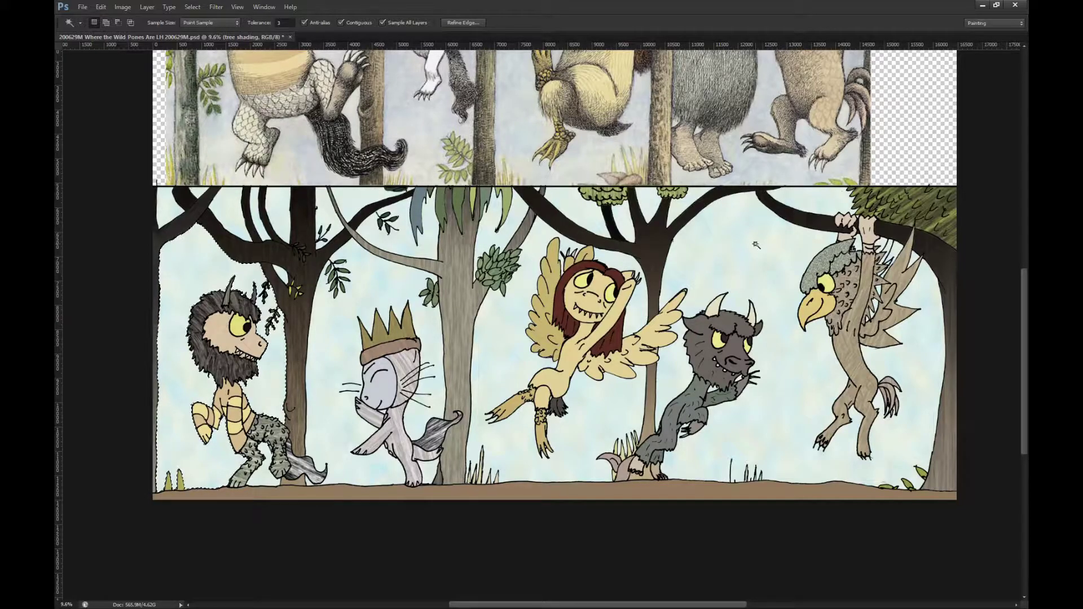
# Step: Hide the sky, flat colour, bark texture and old tree shading layers, and clear the selection
pyautogui.press('i')
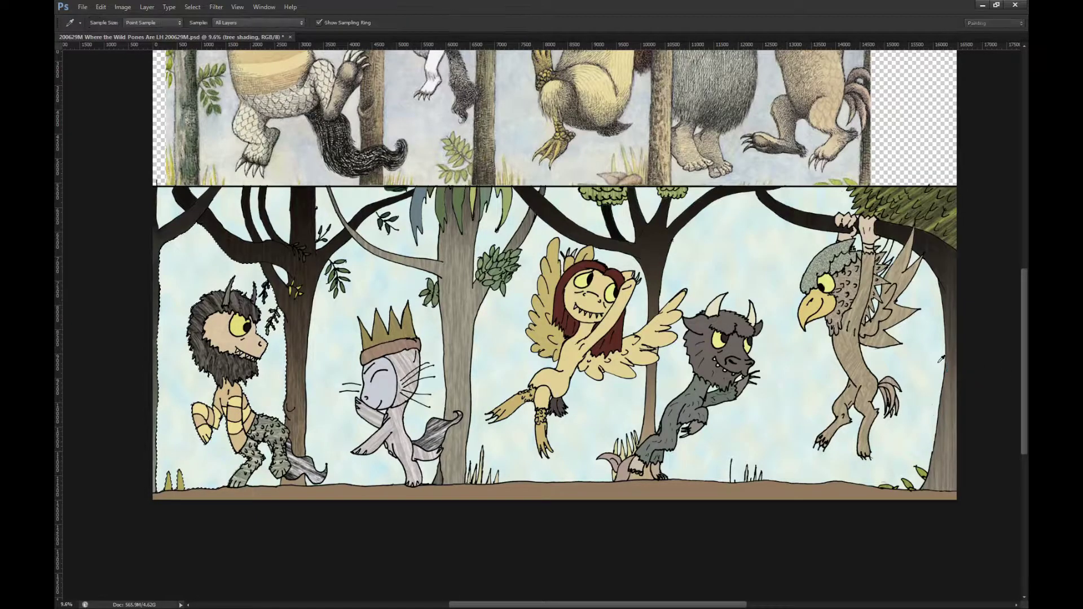
pyautogui.press('w')
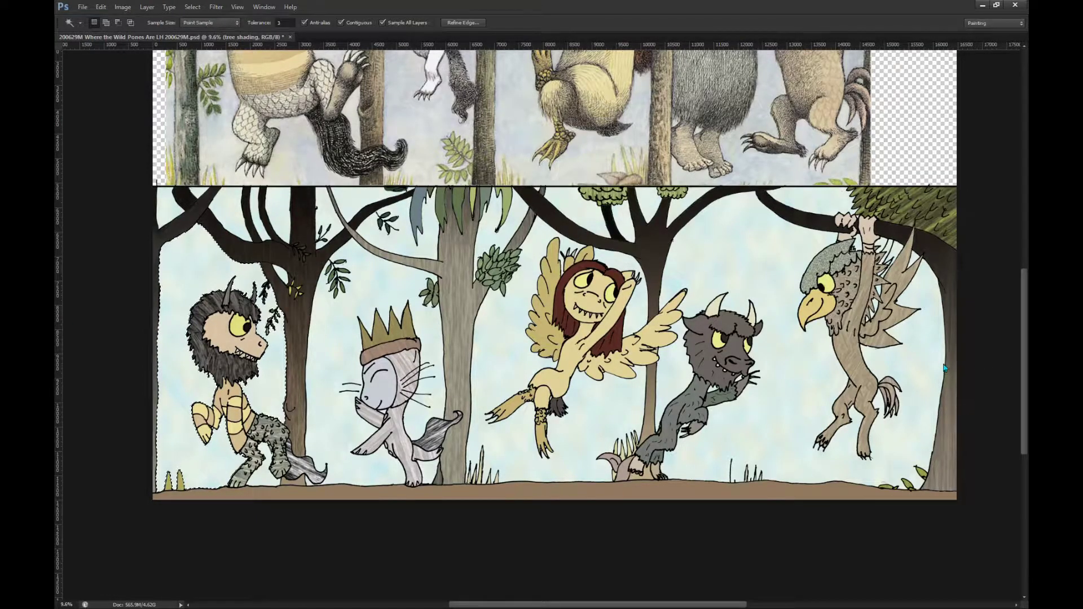
pyautogui.press('i')
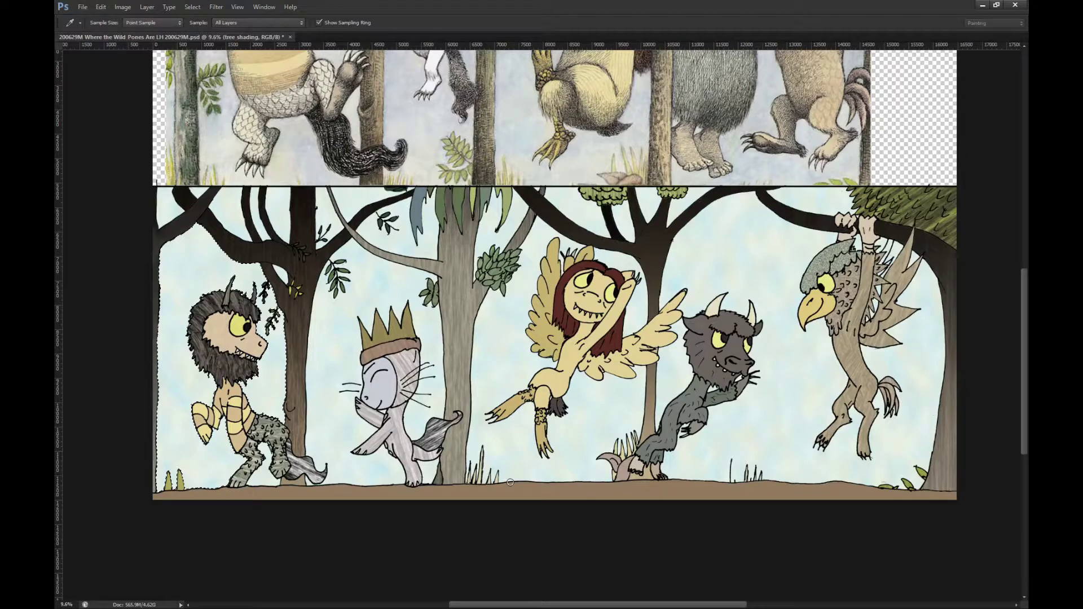
pyautogui.press('w')
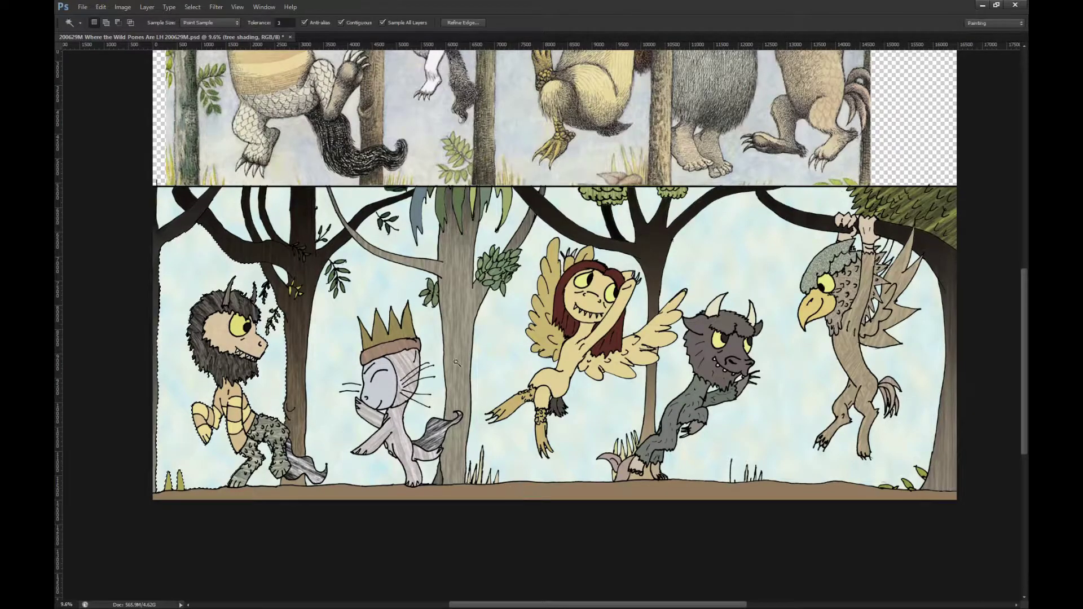
pyautogui.press('b')
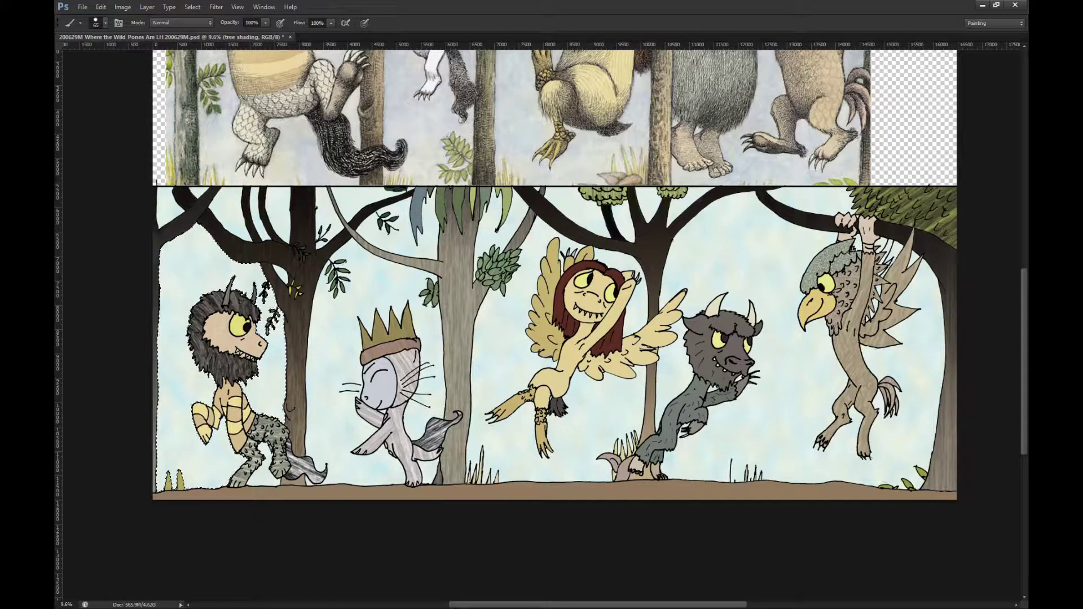
pyautogui.hotkey('ctrl', 'z')
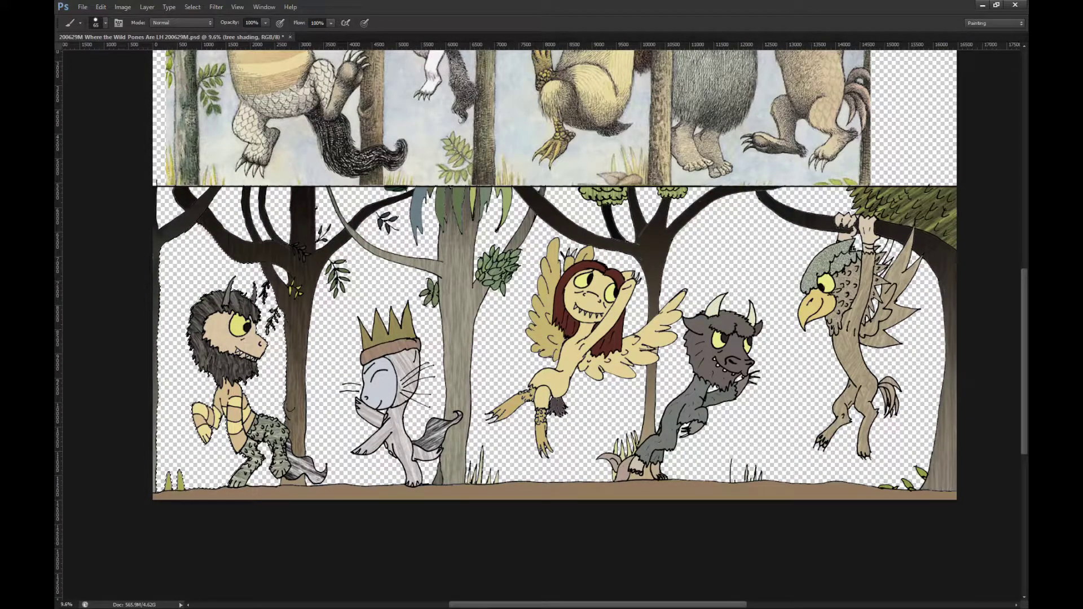
pyautogui.hotkey('ctrl', 'alt', 'z')
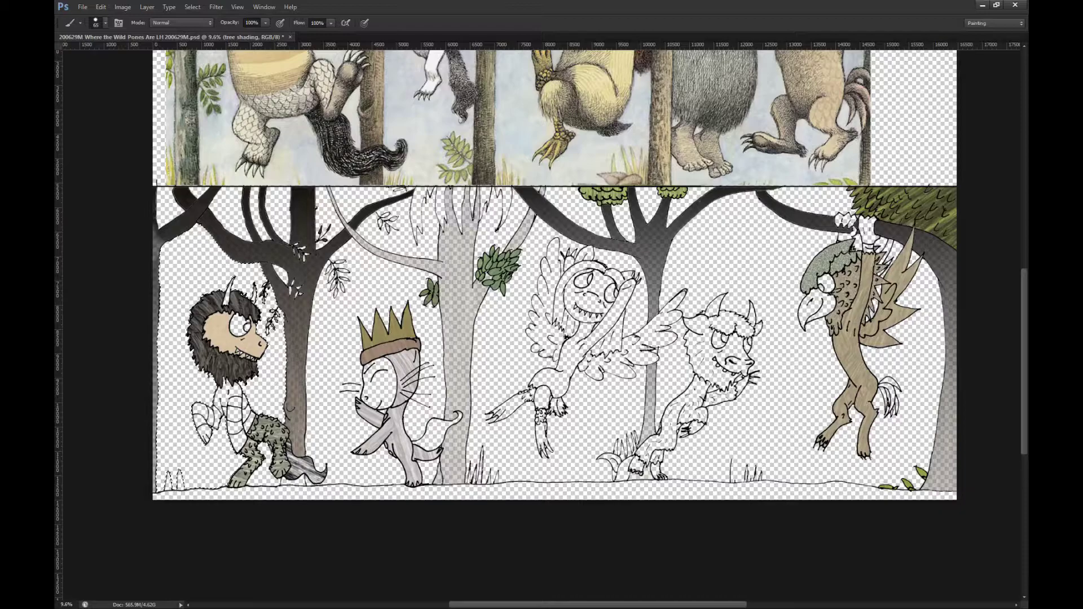
pyautogui.hotkey('ctrl', 'alt', 'z')
pyautogui.hscroll(2, 584, 266)
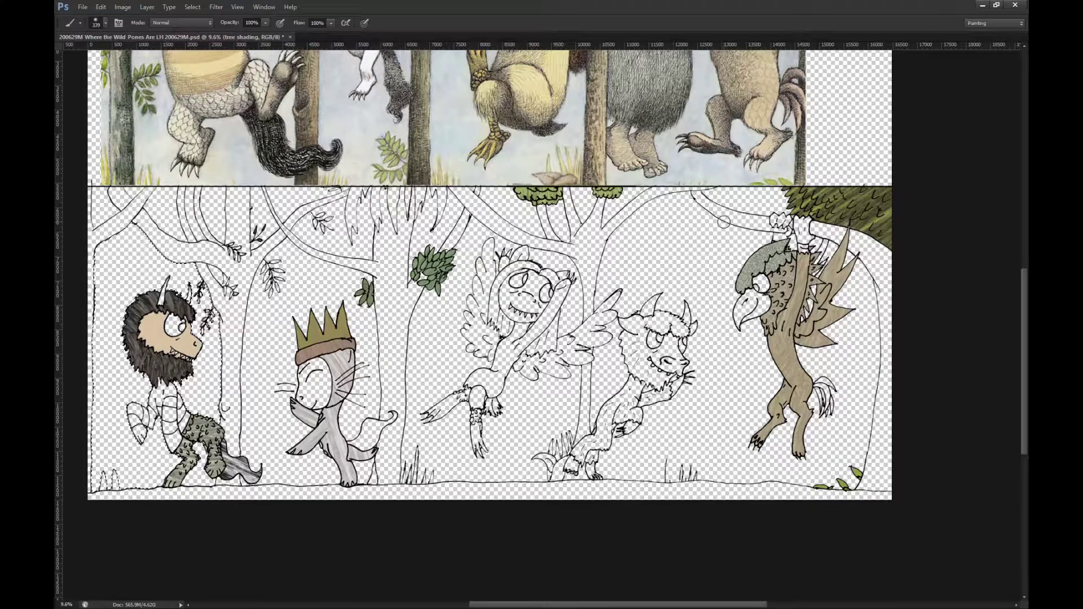
pyautogui.press('m')
pyautogui.hotkey('ctrl', 'd')
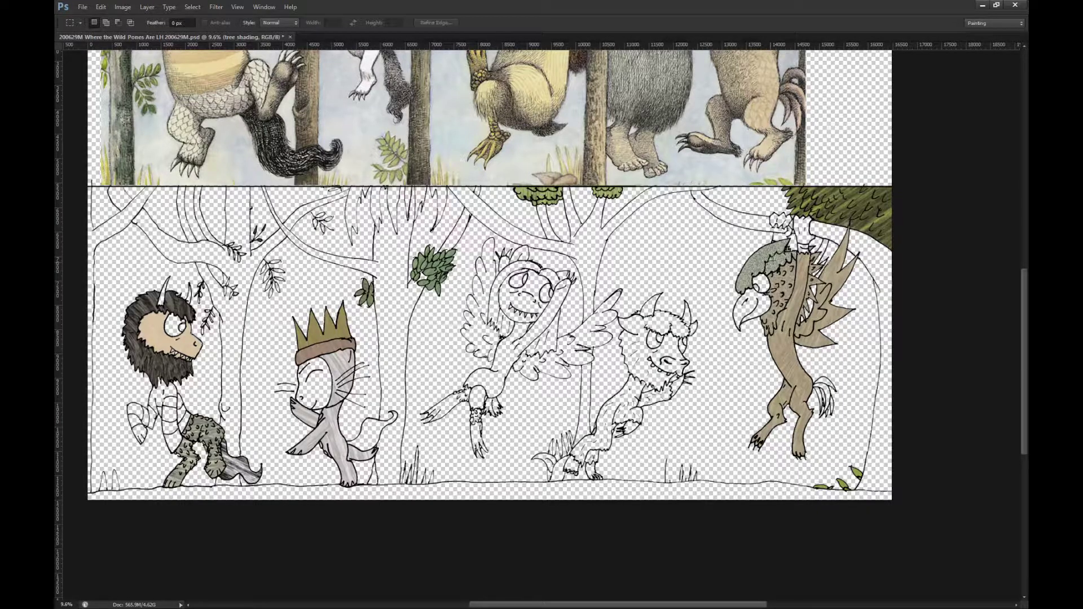
# Step: Try to paint a soft black shadow under the far-right tree's branch with a smaller brush
pyautogui.press('b')
pyautogui.moveTo(689, 193)
pyautogui.mouseDown()
pyautogui.moveTo(734, 227)
pyautogui.moveTo(846, 254)
pyautogui.mouseUp()
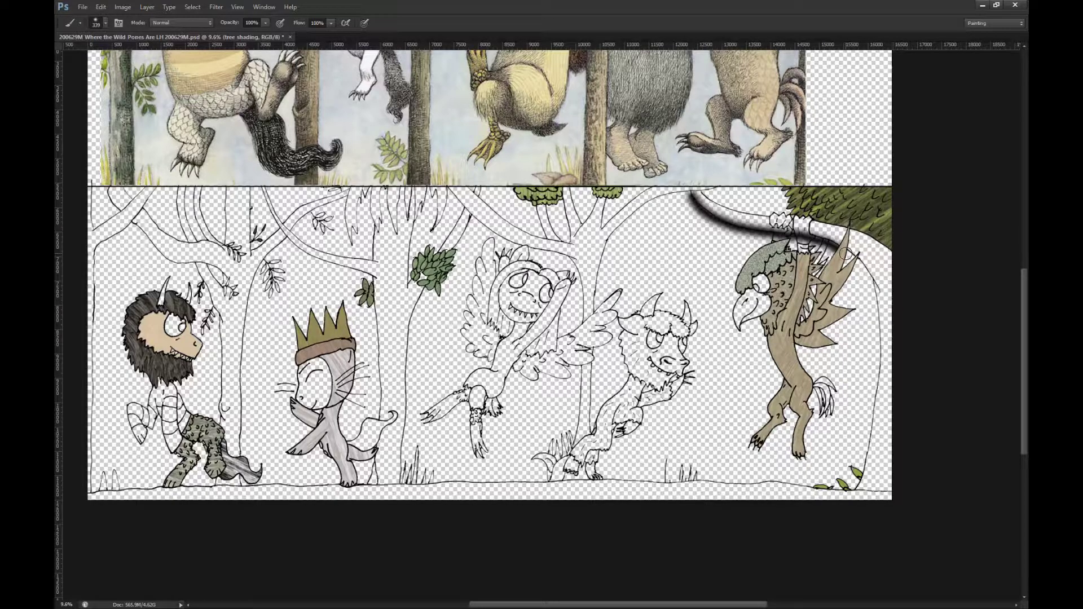
pyautogui.hotkey('ctrl', 'z')
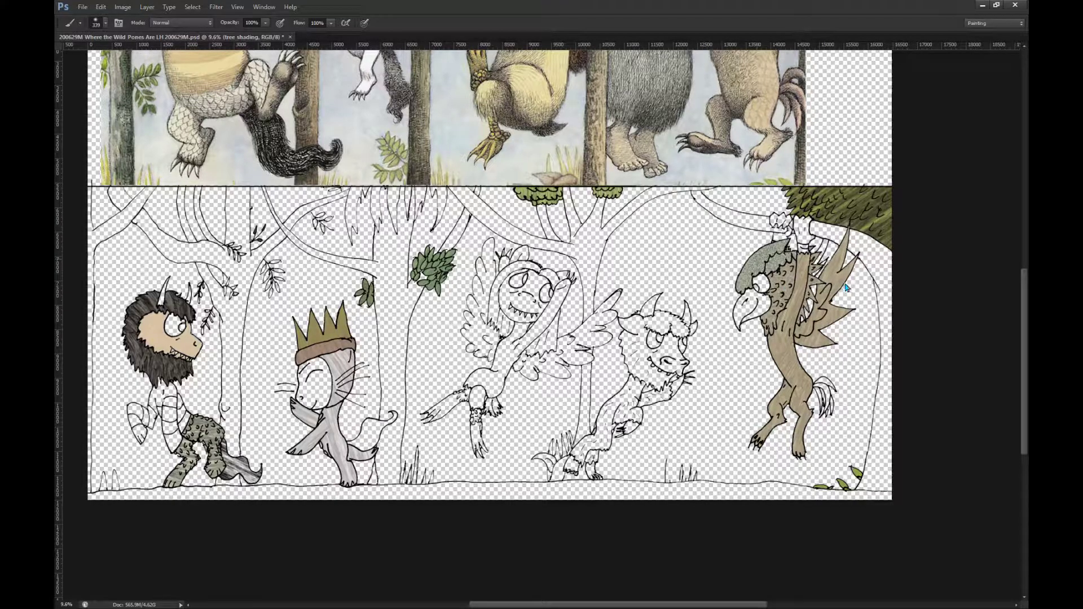
# Step: Brush soft black shading, size 432, along the branches and shaded trunk edges of the far-right tree and the tree behind the winged pony
pyautogui.moveTo(691, 191)
pyautogui.mouseDown()
pyautogui.moveTo(728, 224)
pyautogui.moveTo(872, 261)
pyautogui.moveTo(798, 227)
pyautogui.mouseUp()
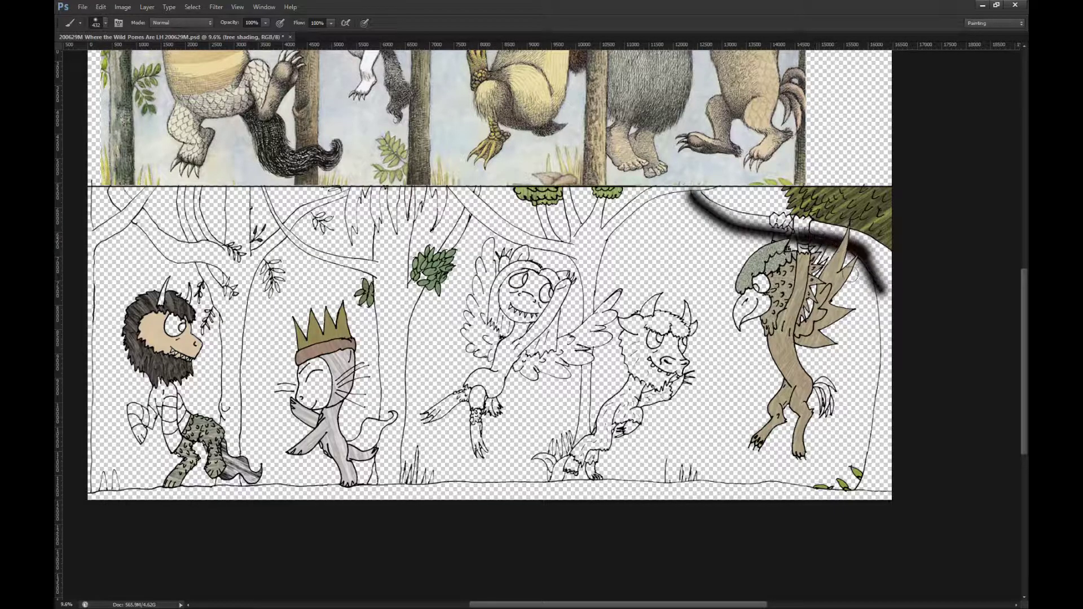
pyautogui.moveTo(872, 294)
pyautogui.mouseDown()
pyautogui.moveTo(881, 385)
pyautogui.moveTo(858, 490)
pyautogui.mouseUp()
pyautogui.moveTo(585, 469)
pyautogui.mouseDown()
pyautogui.moveTo(571, 478)
pyautogui.moveTo(564, 468)
pyautogui.moveTo(579, 431)
pyautogui.moveTo(575, 270)
pyautogui.moveTo(557, 252)
pyautogui.moveTo(495, 236)
pyautogui.moveTo(448, 192)
pyautogui.moveTo(491, 234)
pyautogui.moveTo(527, 246)
pyautogui.mouseUp()
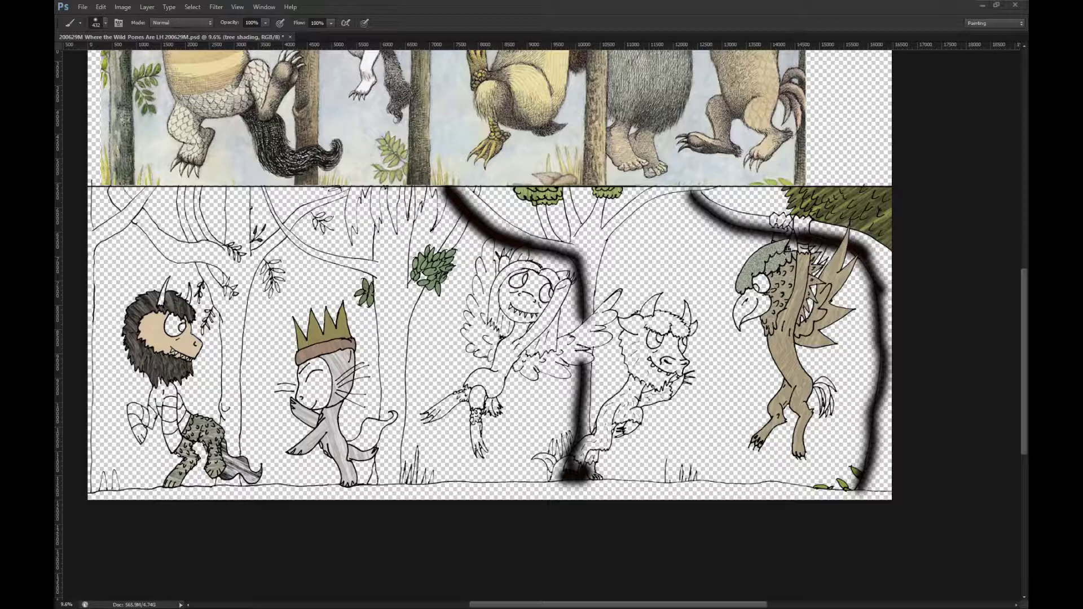
pyautogui.moveTo(599, 232); pyautogui.dragTo(646, 191)
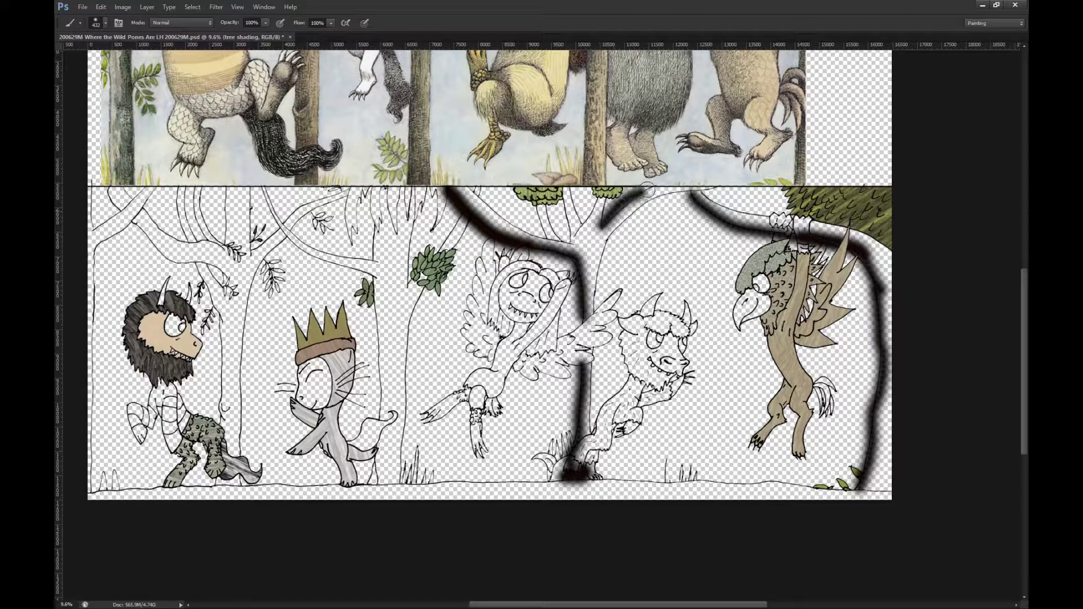
pyautogui.moveTo(552, 238)
pyautogui.mouseDown()
pyautogui.moveTo(538, 213)
pyautogui.moveTo(566, 223)
pyautogui.moveTo(568, 236)
pyautogui.moveTo(566, 198)
pyautogui.moveTo(607, 197)
pyautogui.mouseUp()
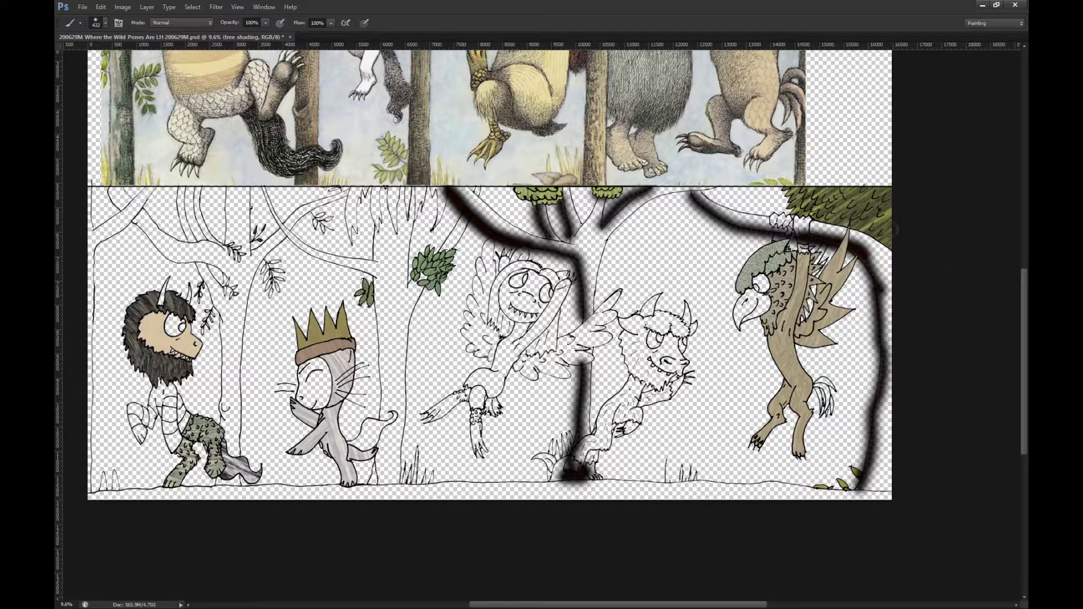
# Step: Brush soft black shading along the trunk edge and branches of the tree beside the crowned pony
pyautogui.hscroll(-3, 470, 360)
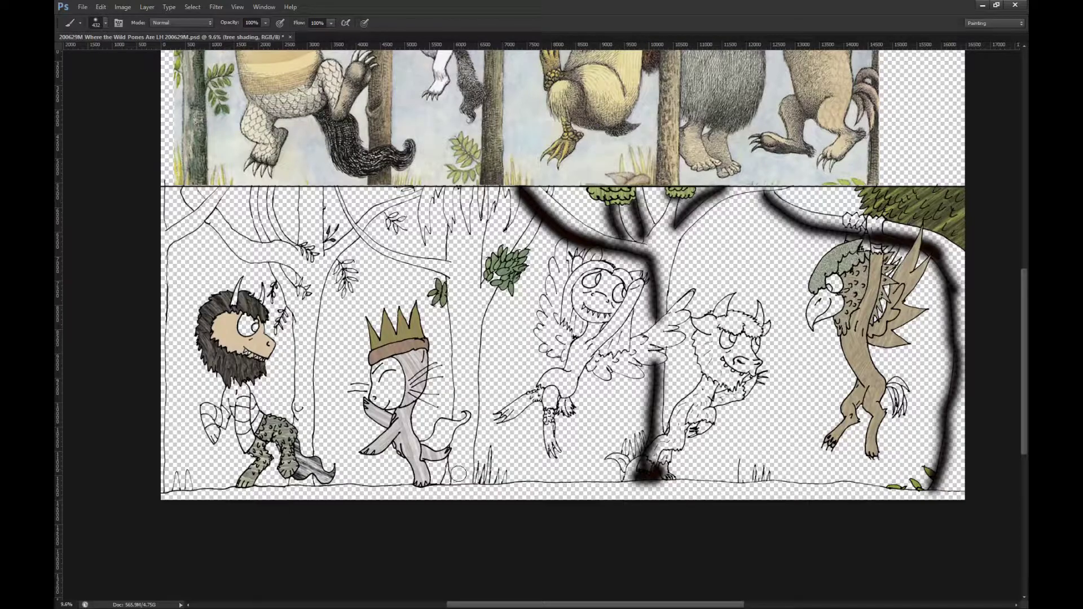
pyautogui.moveTo(446, 479)
pyautogui.mouseDown()
pyautogui.moveTo(455, 461)
pyautogui.moveTo(468, 475)
pyautogui.moveTo(451, 480)
pyautogui.moveTo(444, 460)
pyautogui.moveTo(457, 394)
pyautogui.moveTo(448, 279)
pyautogui.moveTo(370, 254)
pyautogui.moveTo(326, 188)
pyautogui.moveTo(373, 253)
pyautogui.moveTo(429, 266)
pyautogui.moveTo(451, 285)
pyautogui.moveTo(453, 316)
pyautogui.mouseUp()
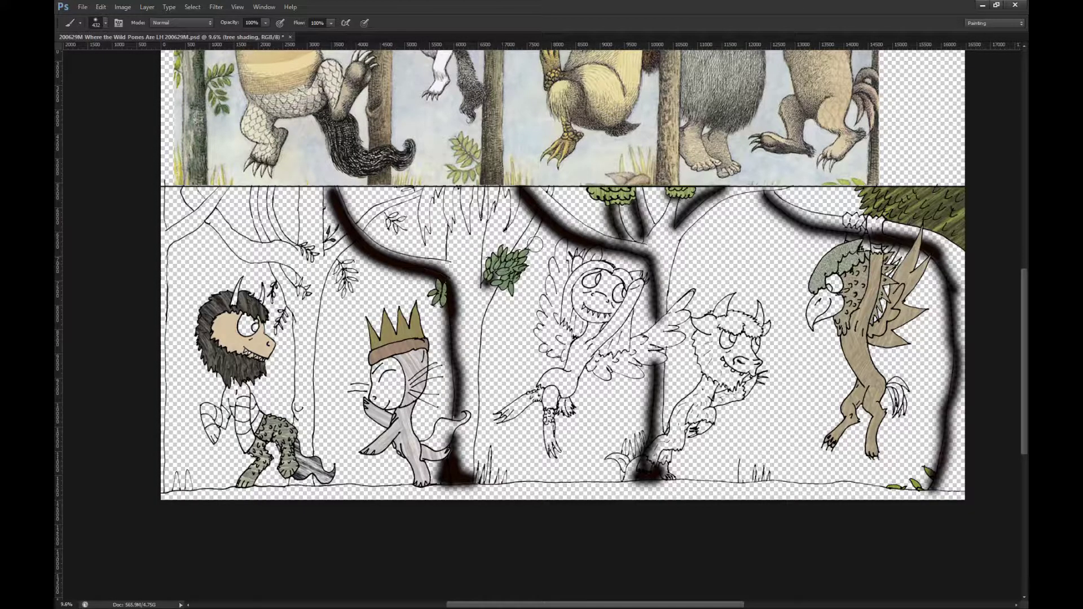
pyautogui.moveTo(516, 247); pyautogui.dragTo(548, 188)
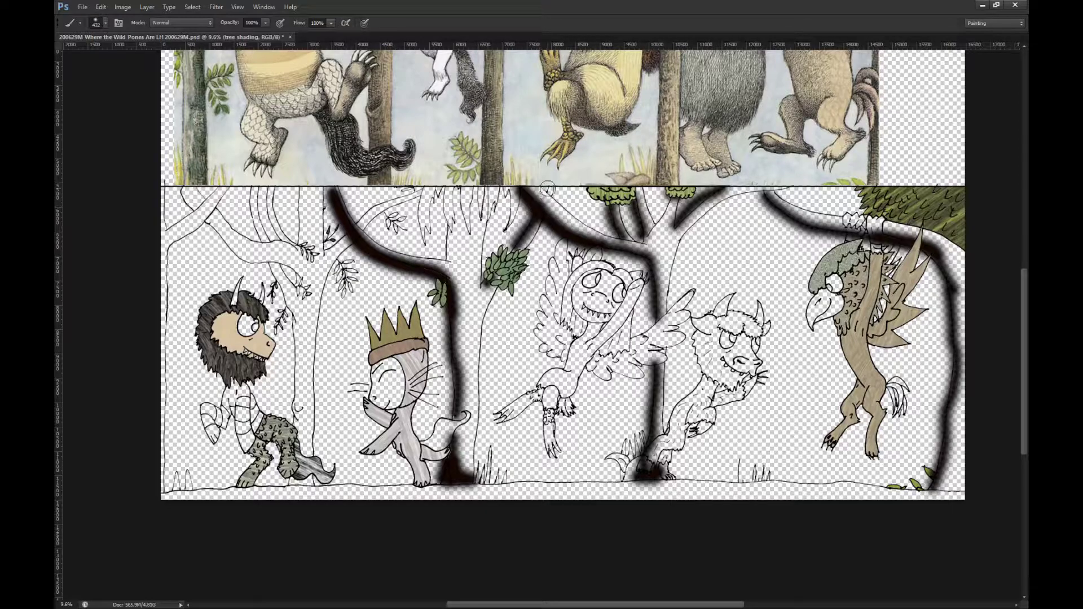
pyautogui.moveTo(448, 262)
pyautogui.mouseDown()
pyautogui.moveTo(450, 228)
pyautogui.moveTo(449, 258)
pyautogui.mouseUp()
pyautogui.hscroll(-3, 449, 258)
pyautogui.moveTo(733, 309)
pyautogui.mouseDown()
pyautogui.moveTo(736, 328)
pyautogui.moveTo(737, 281)
pyautogui.mouseUp()
# Step: Brush soft black shading along the trunk edge and branches of the tree behind the horned pony and under the leftmost tree's branch
pyautogui.hscroll(-4, 736, 281)
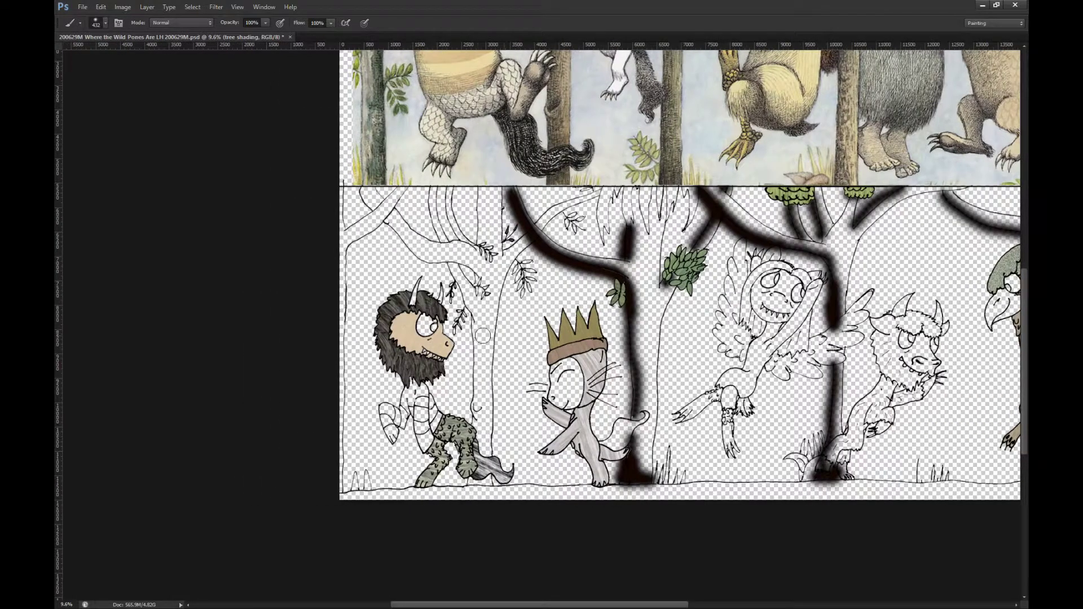
pyautogui.moveTo(469, 480)
pyautogui.mouseDown()
pyautogui.moveTo(488, 477)
pyautogui.moveTo(479, 480)
pyautogui.mouseUp()
pyautogui.moveTo(472, 428)
pyautogui.mouseDown()
pyautogui.moveTo(472, 317)
pyautogui.moveTo(449, 264)
pyautogui.moveTo(476, 279)
pyautogui.moveTo(472, 268)
pyautogui.moveTo(417, 252)
pyautogui.moveTo(388, 222)
pyautogui.mouseUp()
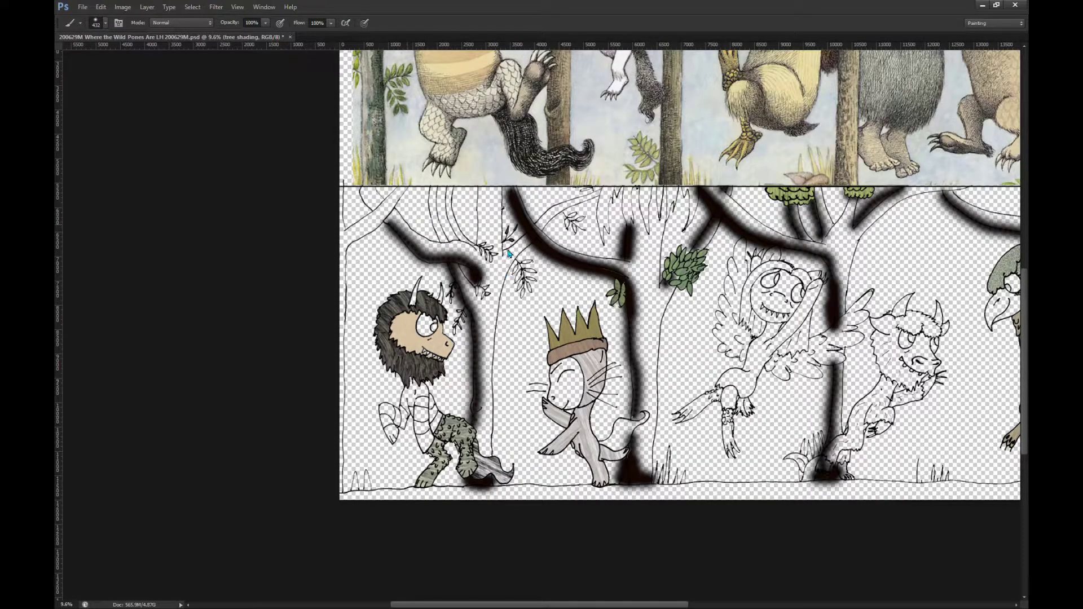
pyautogui.moveTo(376, 219); pyautogui.dragTo(360, 188)
pyautogui.moveTo(343, 230); pyautogui.dragTo(397, 184)
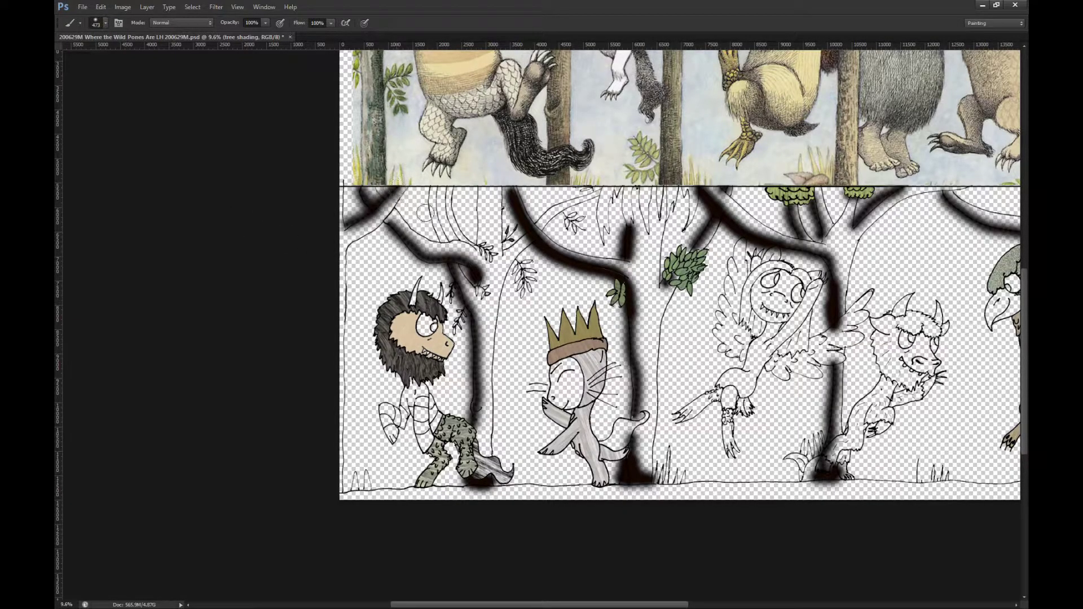
pyautogui.moveTo(441, 239); pyautogui.dragTo(430, 188)
pyautogui.moveTo(472, 258)
pyautogui.mouseDown()
pyautogui.moveTo(445, 188)
pyautogui.moveTo(478, 189)
pyautogui.moveTo(478, 246)
pyautogui.moveTo(505, 250)
pyautogui.moveTo(549, 206)
pyautogui.moveTo(601, 190)
pyautogui.mouseUp()
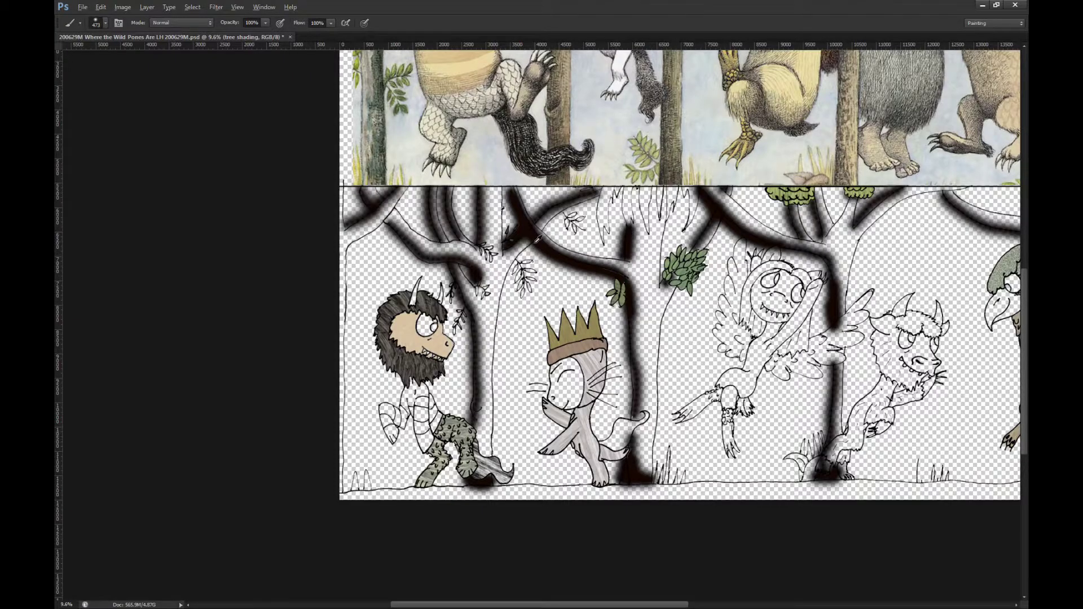
# Step: Shade the base of the tree near the bull-like pony and the hanging leaves above the crowned pony in soft black
pyautogui.scroll(-1, 537, 239)
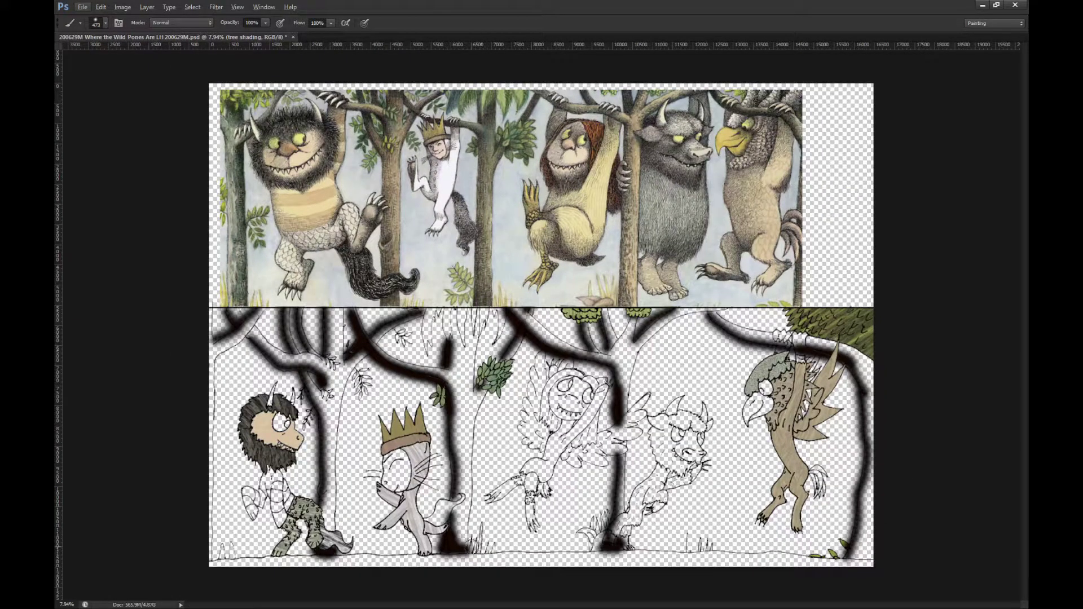
pyautogui.moveTo(588, 548); pyautogui.dragTo(600, 536)
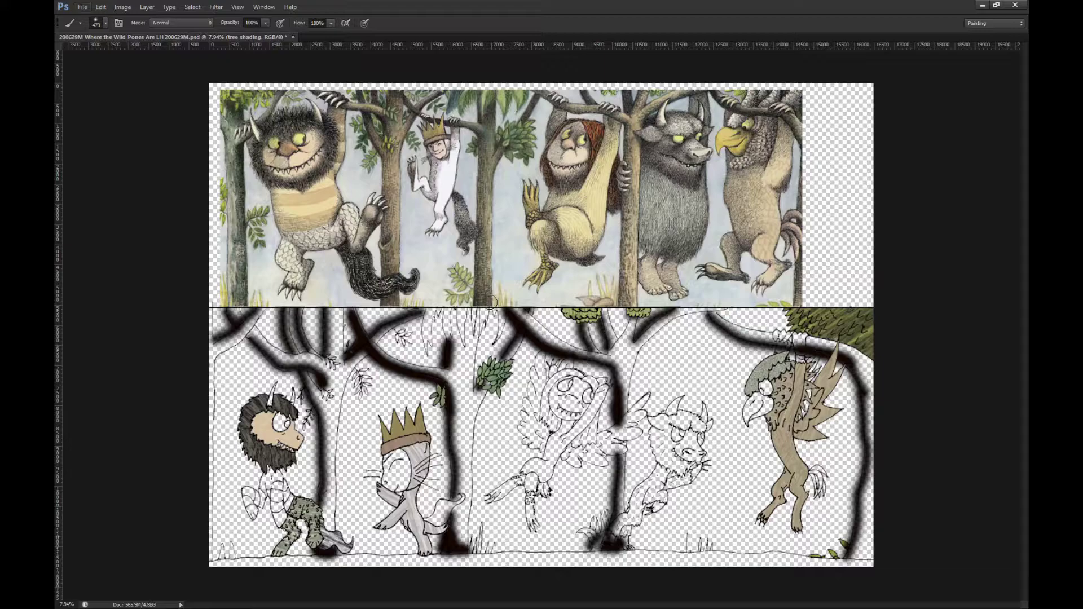
pyautogui.scroll(5, 491, 302)
pyautogui.moveTo(392, 285)
pyautogui.mouseDown()
pyautogui.moveTo(372, 362)
pyautogui.moveTo(383, 385)
pyautogui.mouseUp()
pyautogui.moveTo(443, 282)
pyautogui.mouseDown()
pyautogui.moveTo(427, 363)
pyautogui.moveTo(446, 370)
pyautogui.moveTo(467, 282)
pyautogui.moveTo(478, 280)
pyautogui.moveTo(477, 356)
pyautogui.moveTo(490, 371)
pyautogui.moveTo(511, 294)
pyautogui.moveTo(522, 358)
pyautogui.mouseUp()
pyautogui.moveTo(544, 312)
pyautogui.mouseDown()
pyautogui.moveTo(567, 288)
pyautogui.moveTo(578, 389)
pyautogui.mouseUp()
# Step: Save the drawing with the tree shading strokes
pyautogui.scroll(-1, 564, 428)
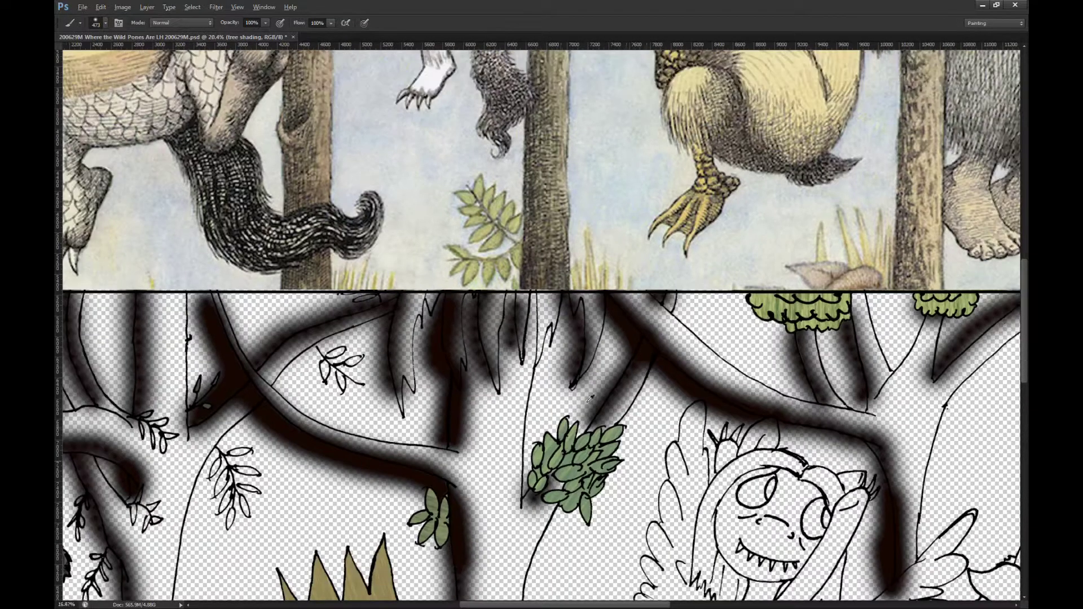
pyautogui.scroll(-3, 563, 428)
pyautogui.hotkey('ctrl', 's')
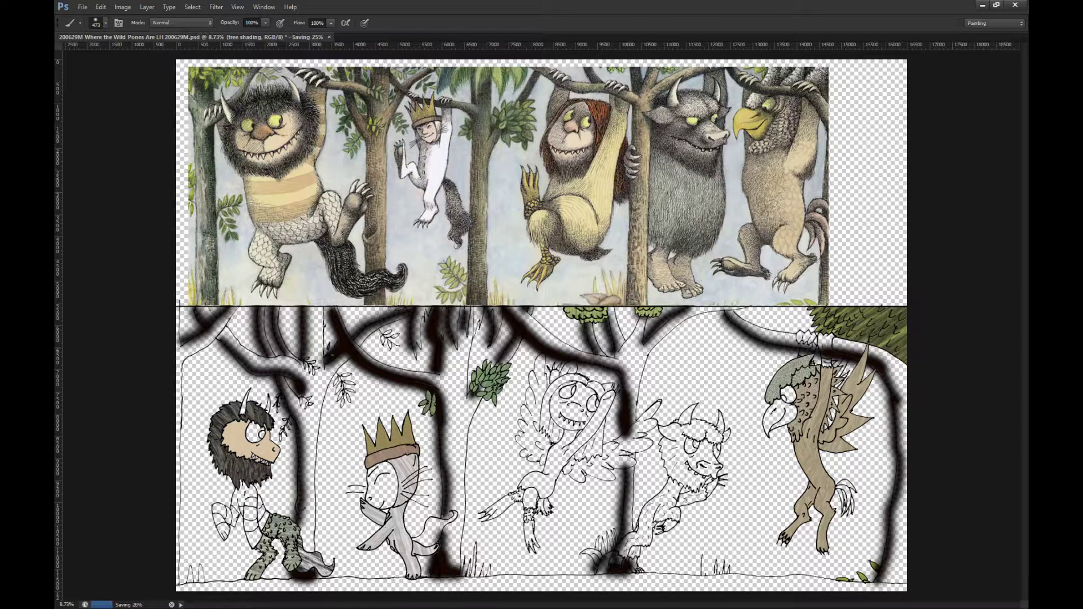
# Step: Make the "left guy" layer active
pyautogui.hotkey('alt', '[')
pyautogui.press('m')
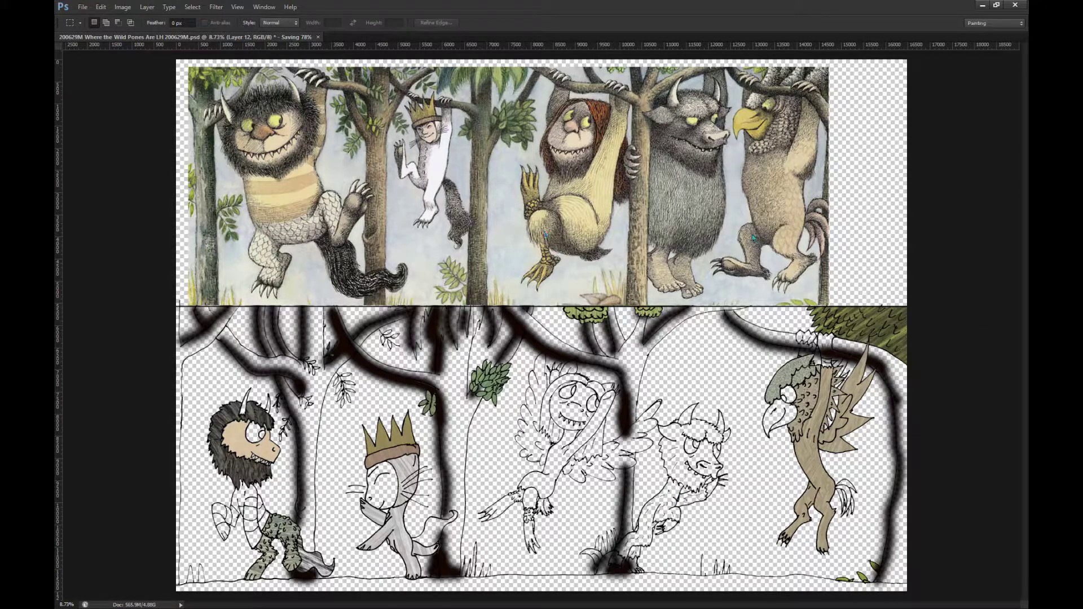
pyautogui.hotkey('alt', '[')
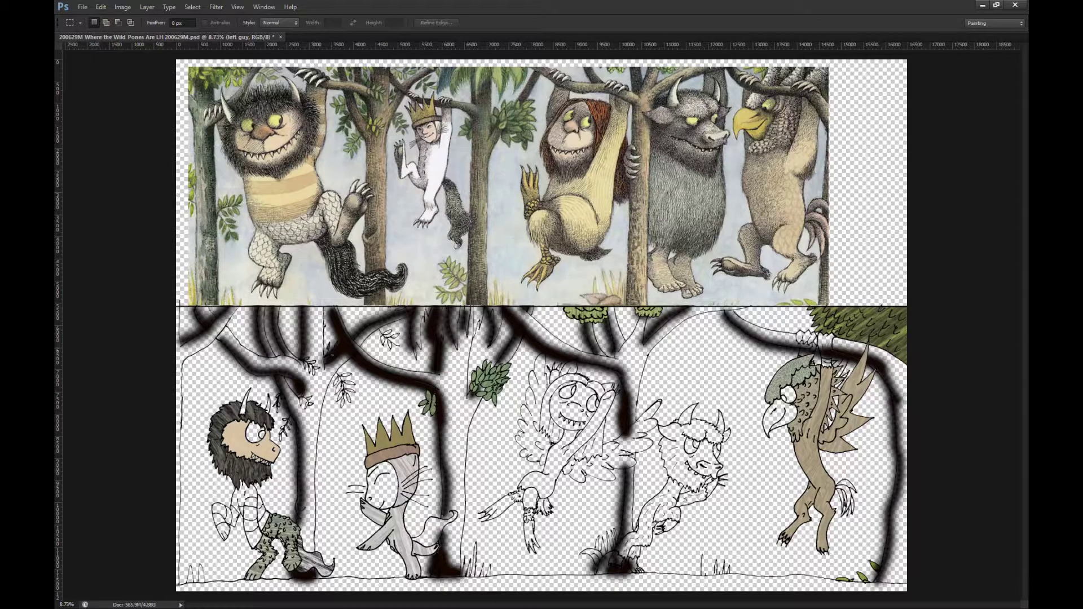
# Step: Make the "tree shading" layer active
pyautogui.hotkey('alt', '[')
pyautogui.hotkey('ctrl', 't')
pyautogui.press('Return')
pyautogui.hotkey('ctrl', 'alt', 'a')
pyautogui.hotkey('ctrl', ']')
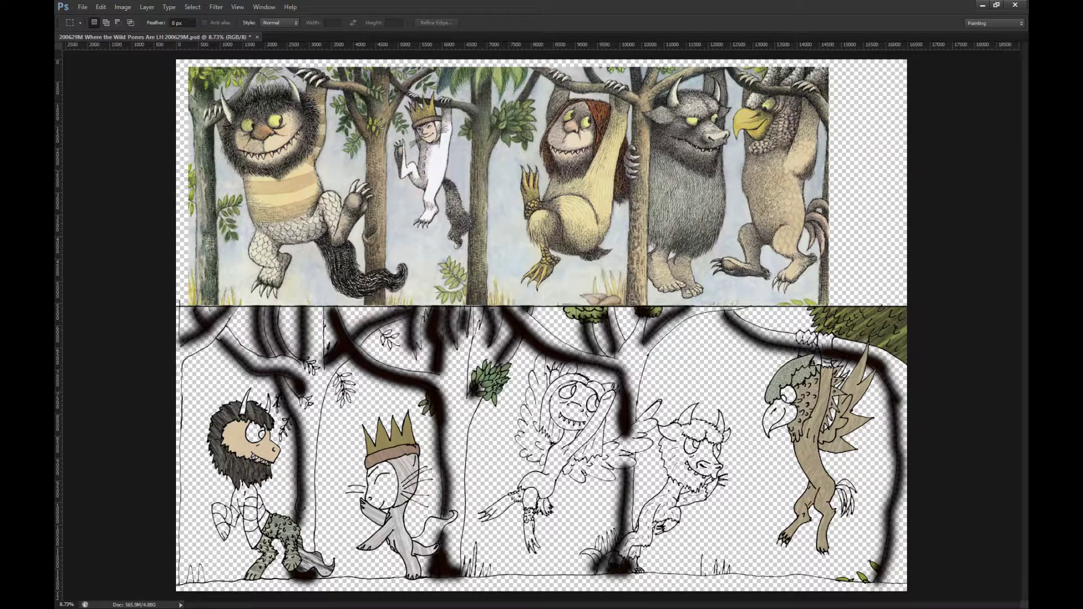
pyautogui.hotkey('alt', ']')
# Step: Brush soft black shading over the leaf clusters and hanging sprigs, and along the branch above the bull-like pony
pyautogui.press('b')
pyautogui.moveTo(479, 387)
pyautogui.mouseDown()
pyautogui.moveTo(484, 375)
pyautogui.moveTo(486, 391)
pyautogui.mouseUp()
pyautogui.moveTo(582, 311); pyautogui.dragTo(569, 312)
pyautogui.moveTo(341, 385); pyautogui.dragTo(338, 403)
pyautogui.moveTo(384, 338); pyautogui.dragTo(391, 347)
pyautogui.moveTo(292, 396)
pyautogui.mouseDown()
pyautogui.moveTo(304, 412)
pyautogui.moveTo(282, 424)
pyautogui.moveTo(276, 394)
pyautogui.mouseUp()
pyautogui.moveTo(189, 351); pyautogui.dragTo(187, 342)
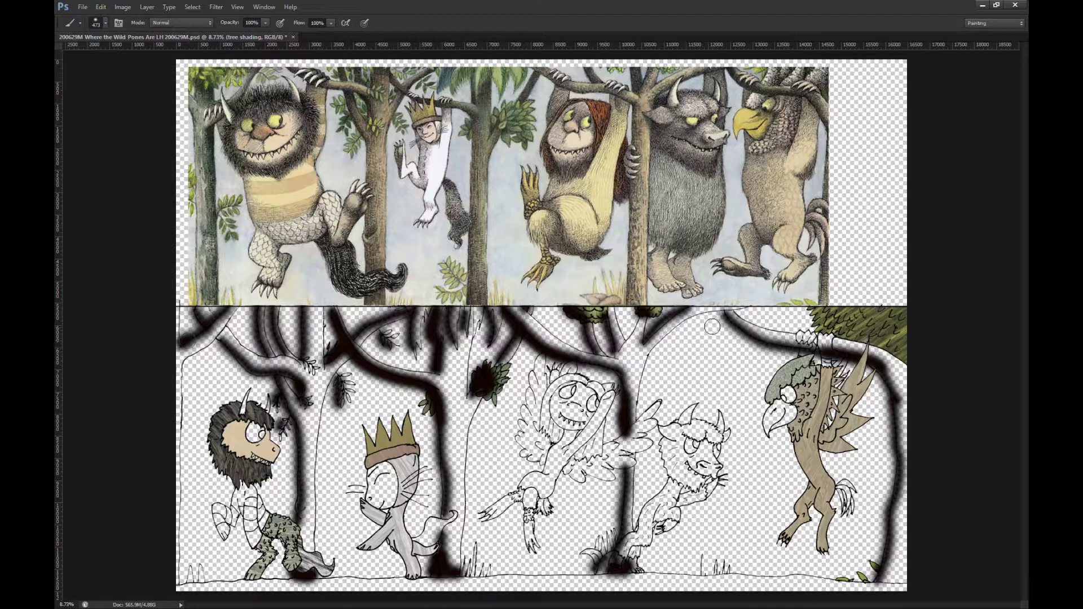
pyautogui.moveTo(671, 324)
pyautogui.mouseDown()
pyautogui.moveTo(623, 347)
pyautogui.moveTo(642, 310)
pyautogui.mouseUp()
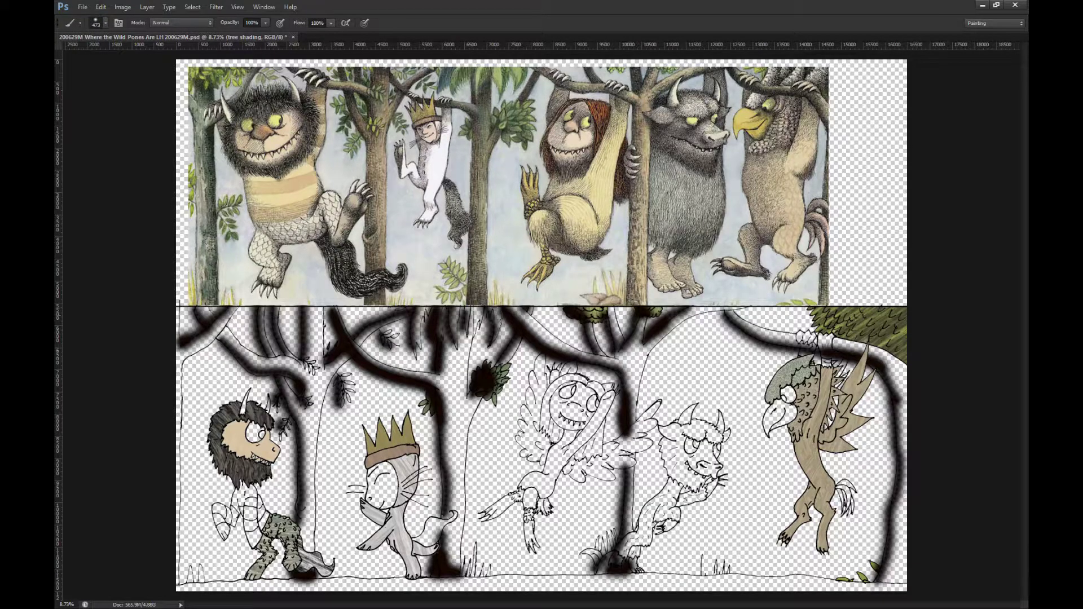
pyautogui.moveTo(469, 338)
pyautogui.mouseDown()
pyautogui.moveTo(471, 308)
pyautogui.moveTo(466, 395)
pyautogui.mouseUp()
# Step: Hide the tree shading and select the open background areas around the left trees with the Magic Wand at tolerance 60
pyautogui.scroll(-2, 581, 379)
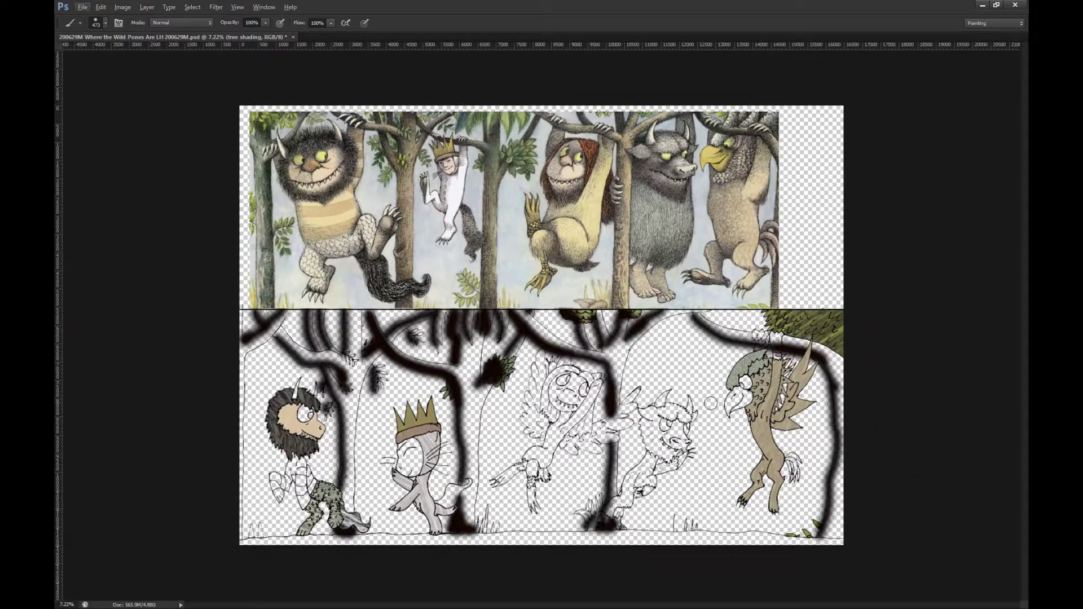
pyautogui.press('w')
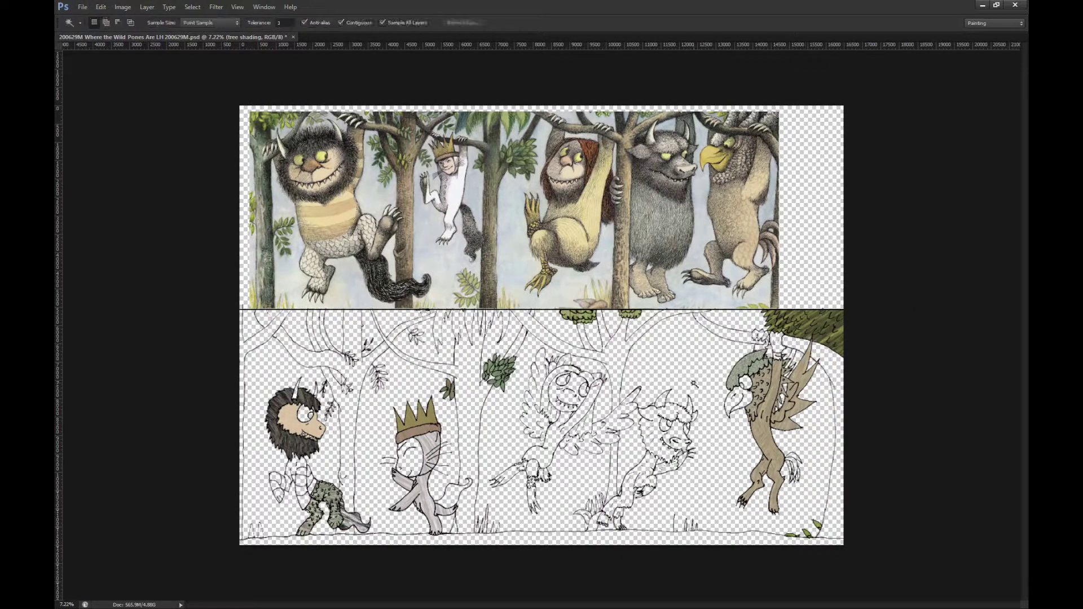
pyautogui.click(688, 374)
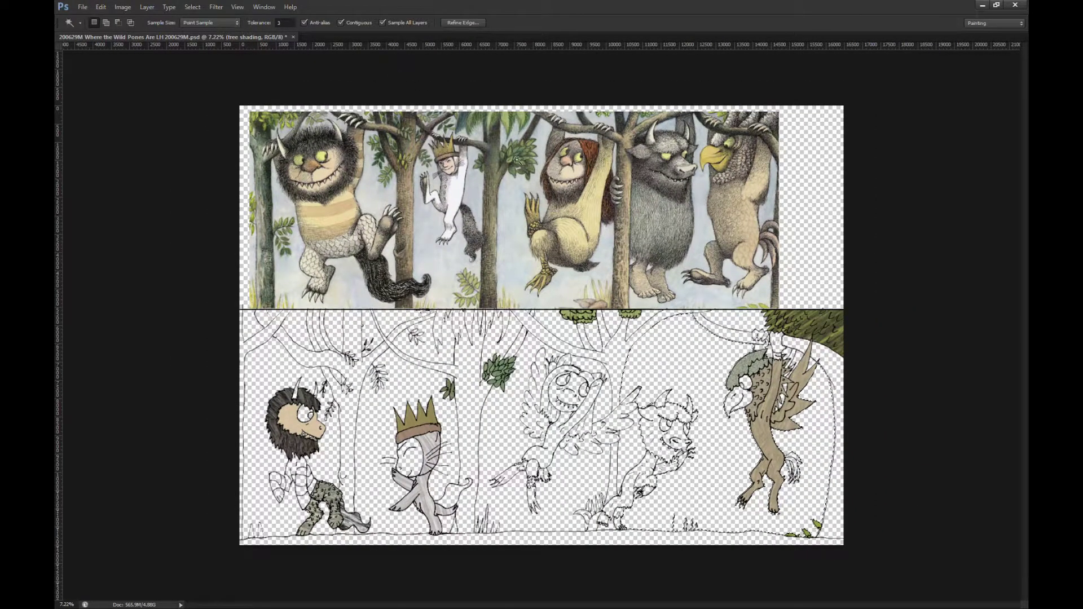
pyautogui.click(262, 26)
pyautogui.write('60')
pyautogui.press('Return')
pyautogui.click(367, 448)
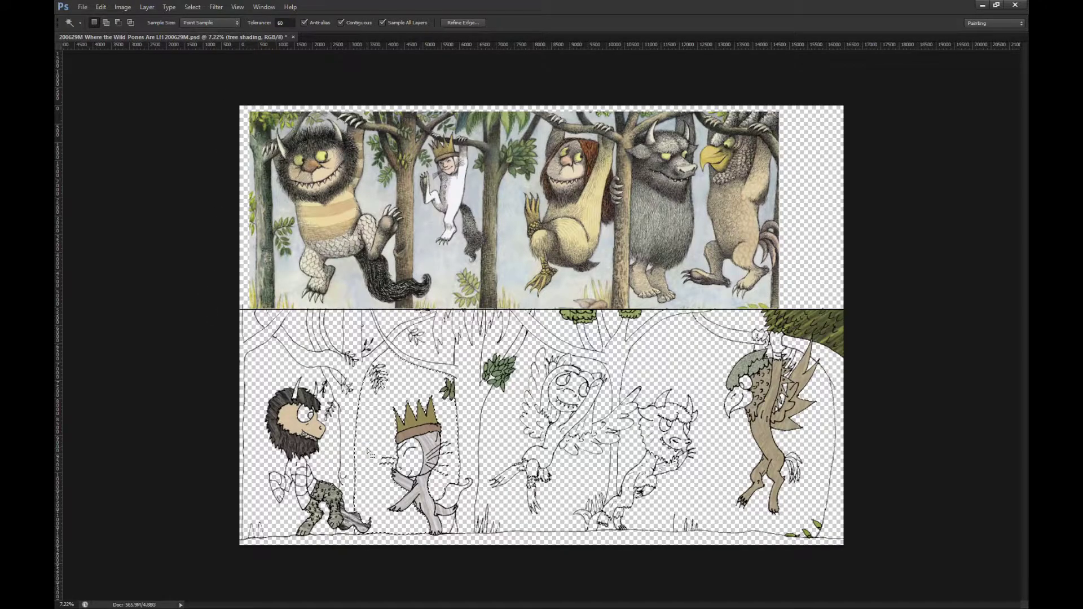
pyautogui.keyDown('shift'); pyautogui.click(299, 338); pyautogui.keyUp('shift')
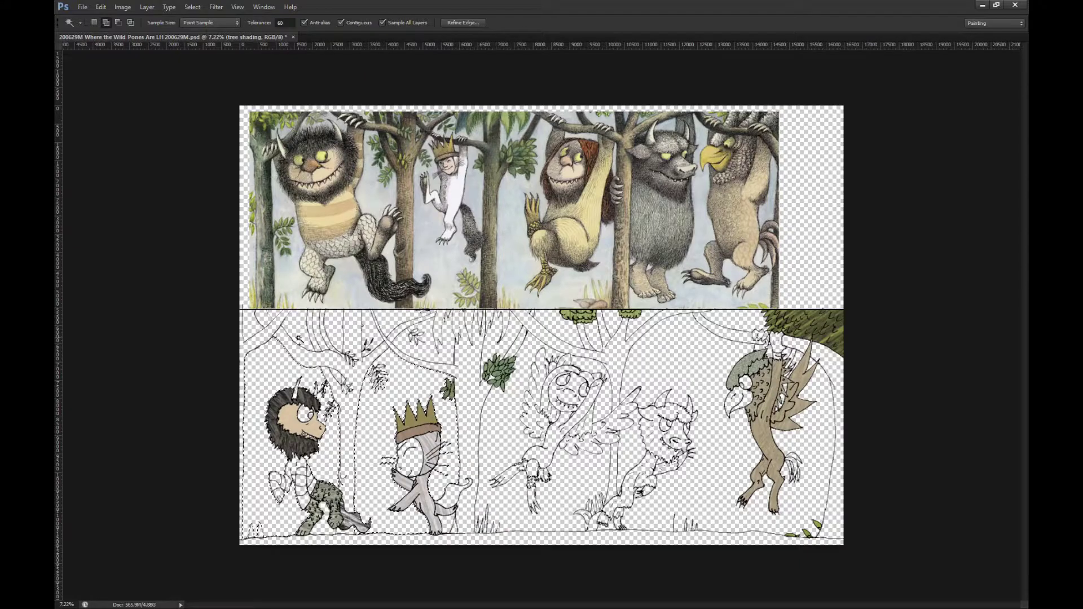
# Step: Refine the Magic Wand selection to follow the outlines of the left and middle trees' trunks and branches
pyautogui.scroll(3, 430, 345)
pyautogui.scroll(-1, 429, 345)
pyautogui.keyDown('shift'); pyautogui.click(179, 295); pyautogui.keyUp('shift')
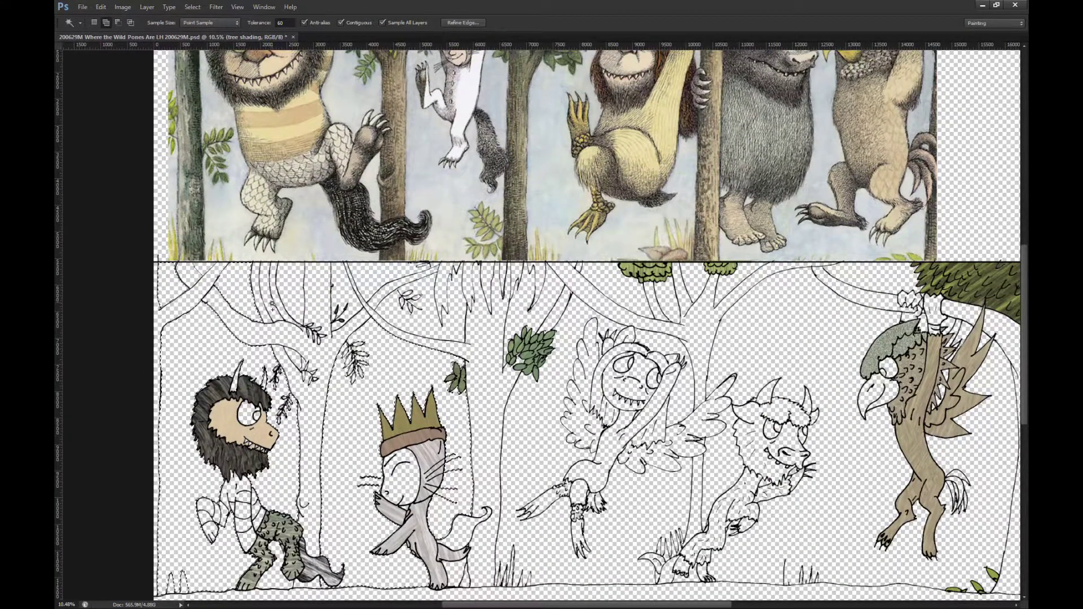
pyautogui.keyDown('shift'); pyautogui.click(374, 280); pyautogui.keyUp('shift')
pyautogui.hotkey('ctrl', 'a')
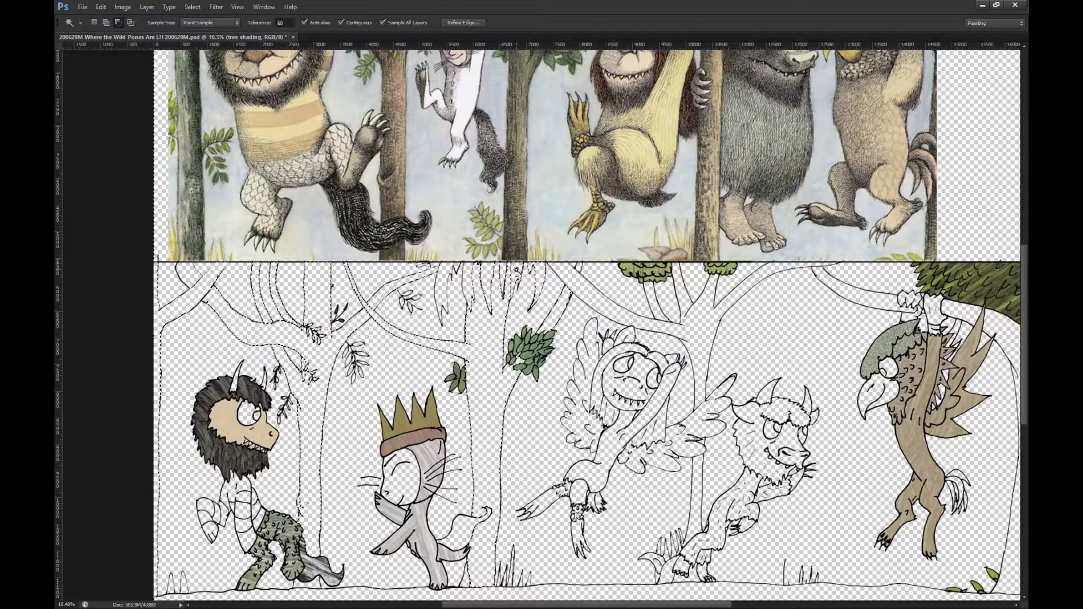
pyautogui.press('alt')
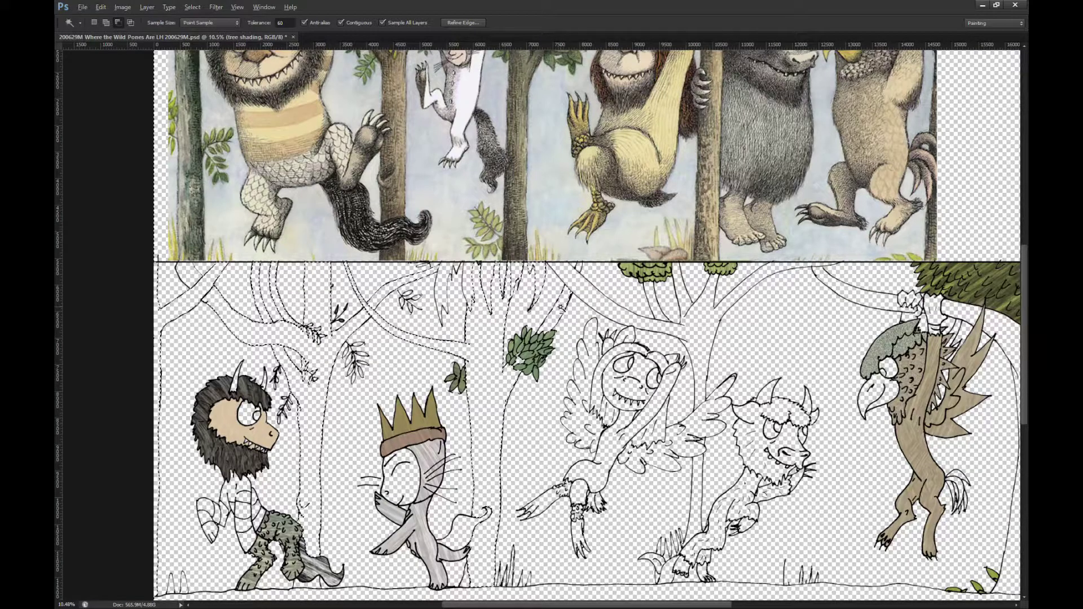
pyautogui.press('alt')
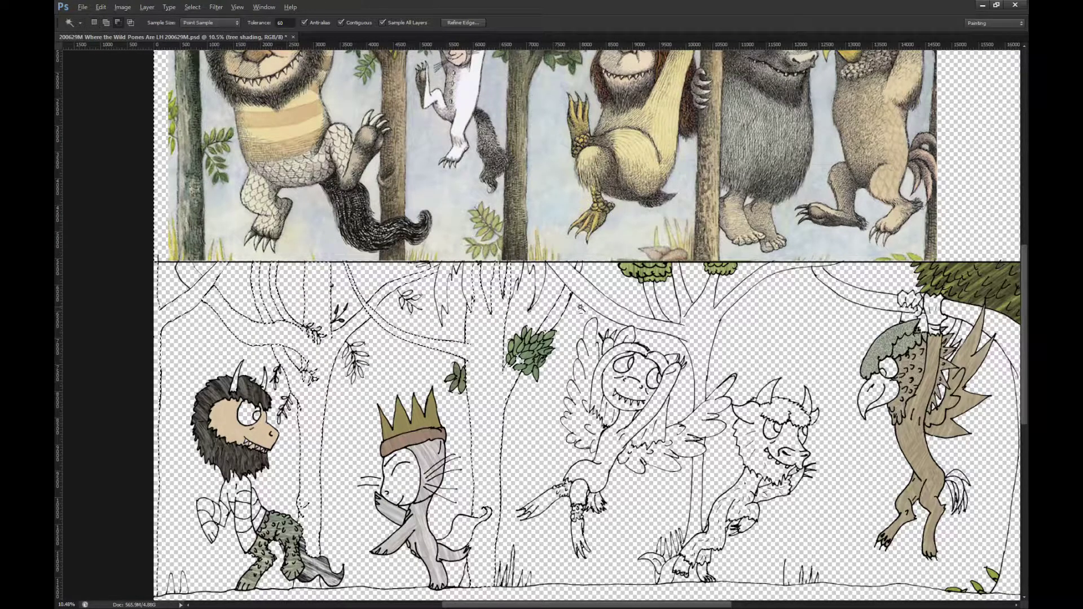
pyautogui.click(595, 302)
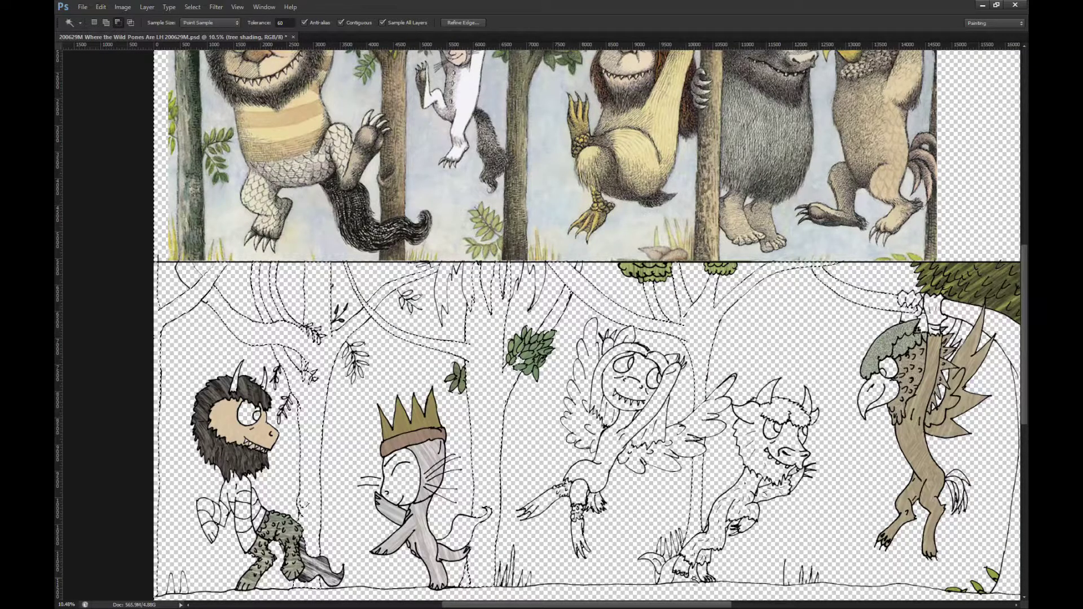
# Step: Adjust the selection around the rightmost tree's branch near the beaked pony's hands, and clear the tree shading from the background outside the trees
pyautogui.hscroll(3, 518, 402)
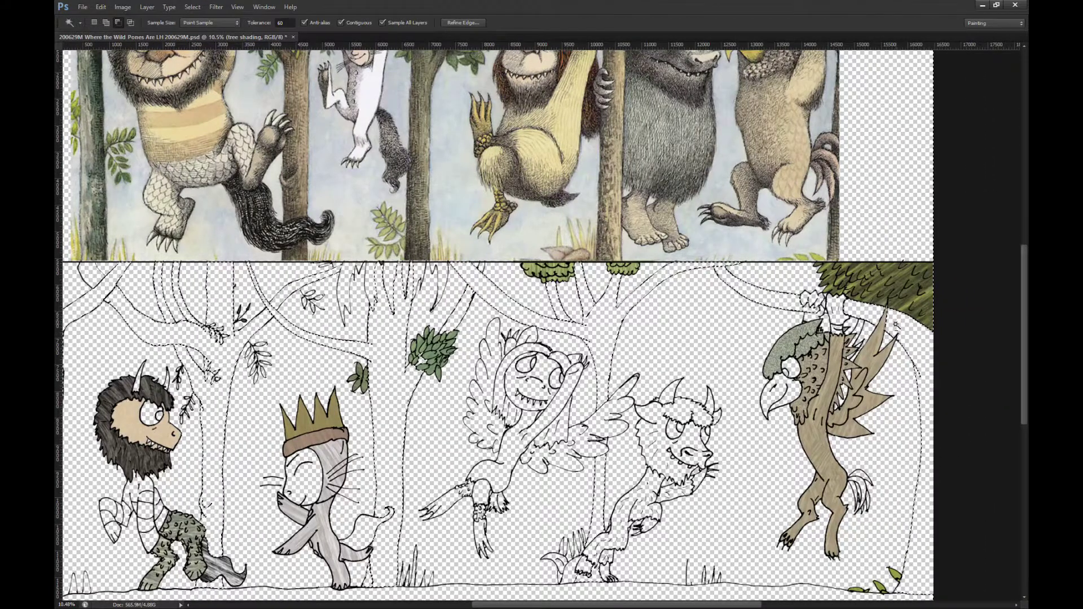
pyautogui.scroll(3, 870, 314)
pyautogui.scroll(3, 831, 309)
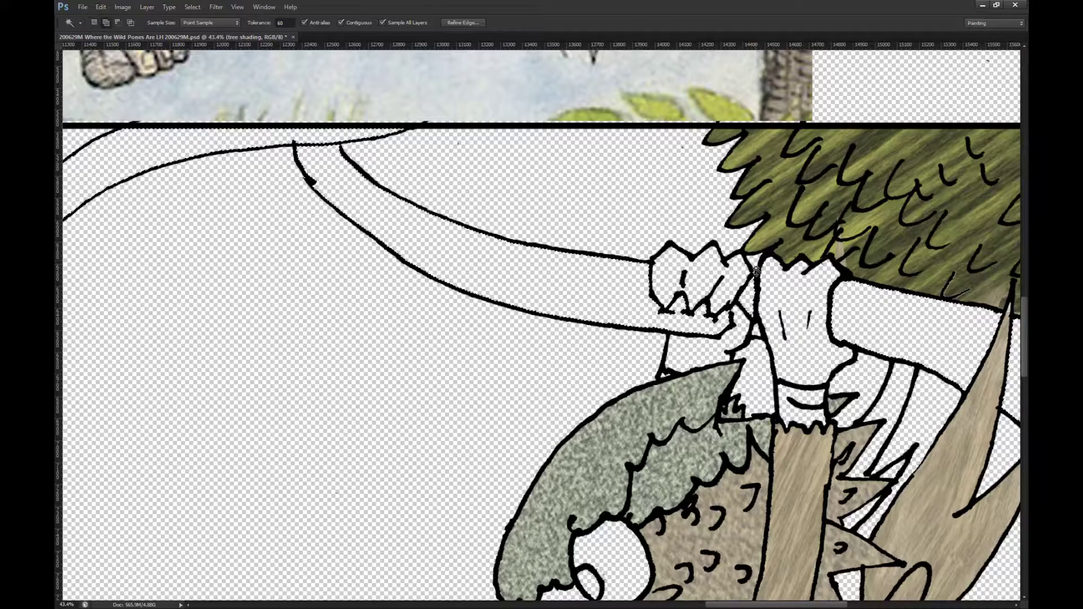
pyautogui.press('alt')
pyautogui.scroll(-8, 758, 334)
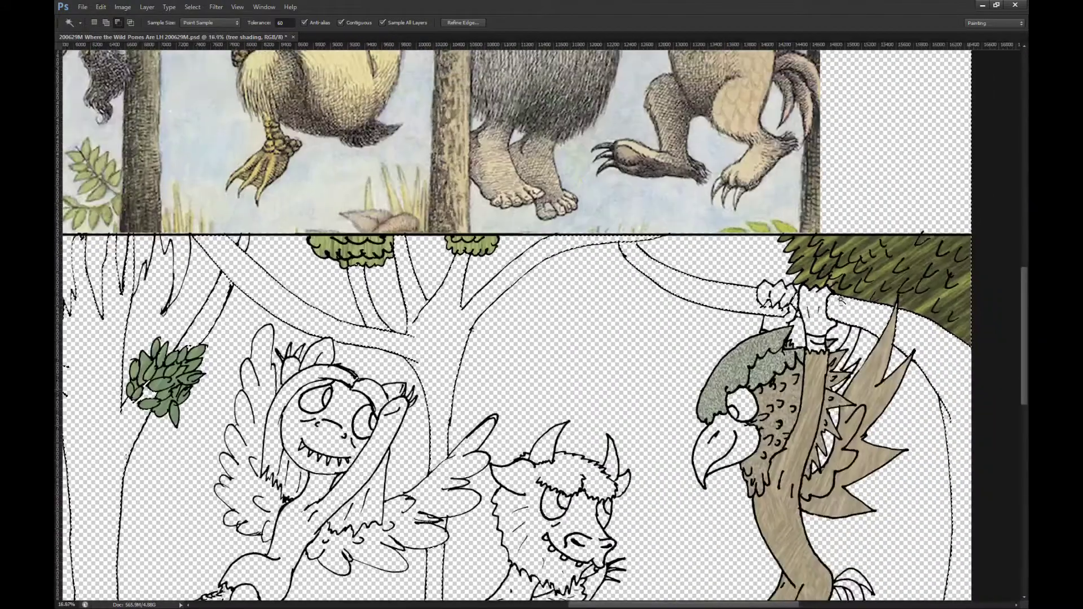
pyautogui.scroll(2, 841, 301)
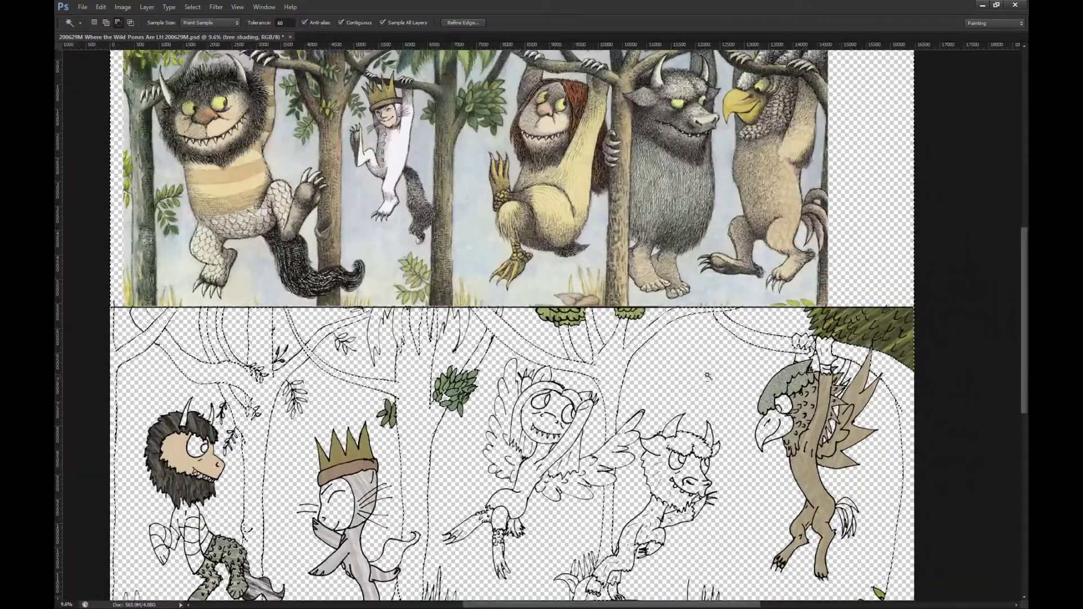
pyautogui.scroll(-1, 664, 377)
pyautogui.hscroll(-1, 664, 374)
pyautogui.hscroll(-1, 664, 375)
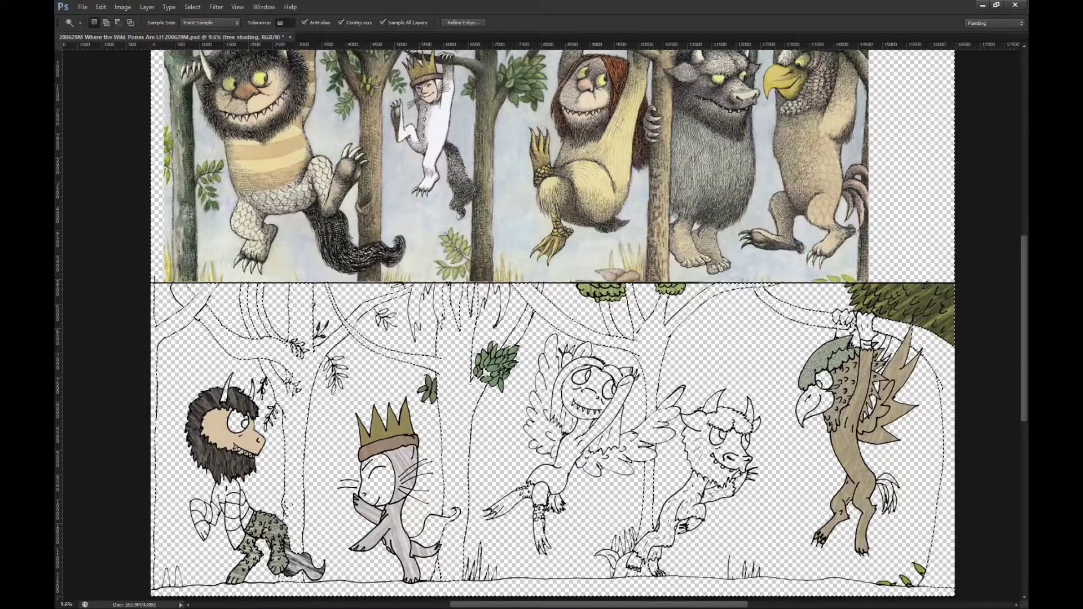
pyautogui.scroll(-1, 568, 386)
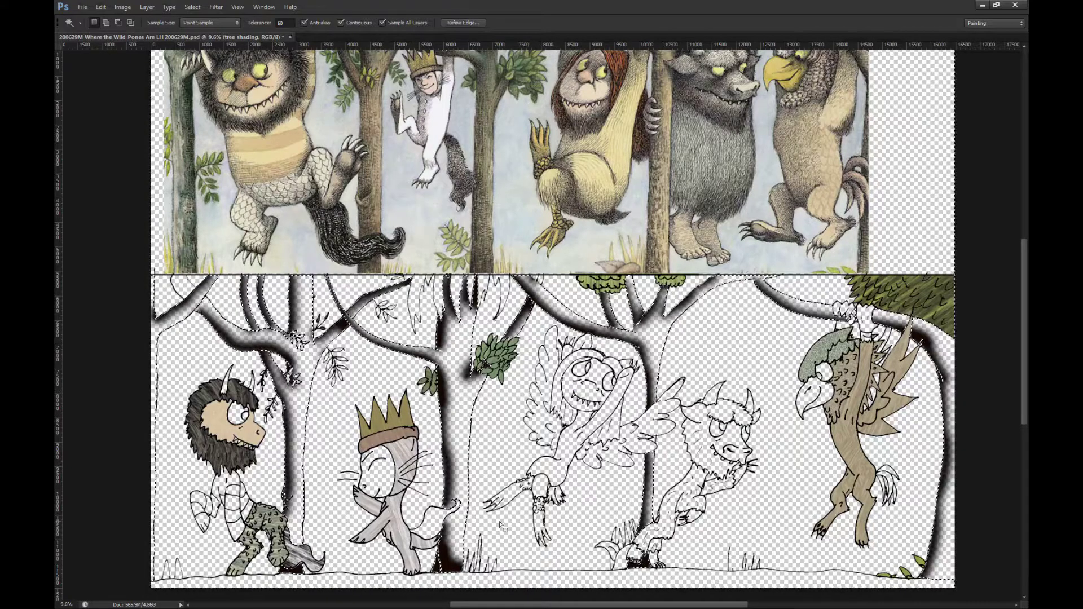
pyautogui.scroll(-2, 570, 400)
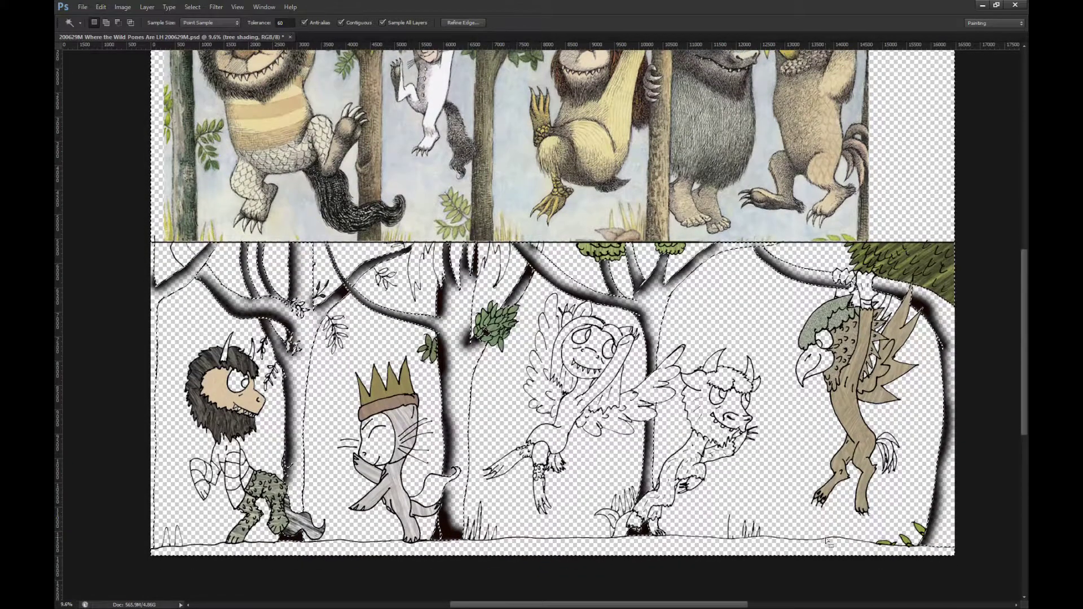
# Step: Invert the selection to the trees and brush soft black shading at the base of the rightmost trunk
pyautogui.press('m')
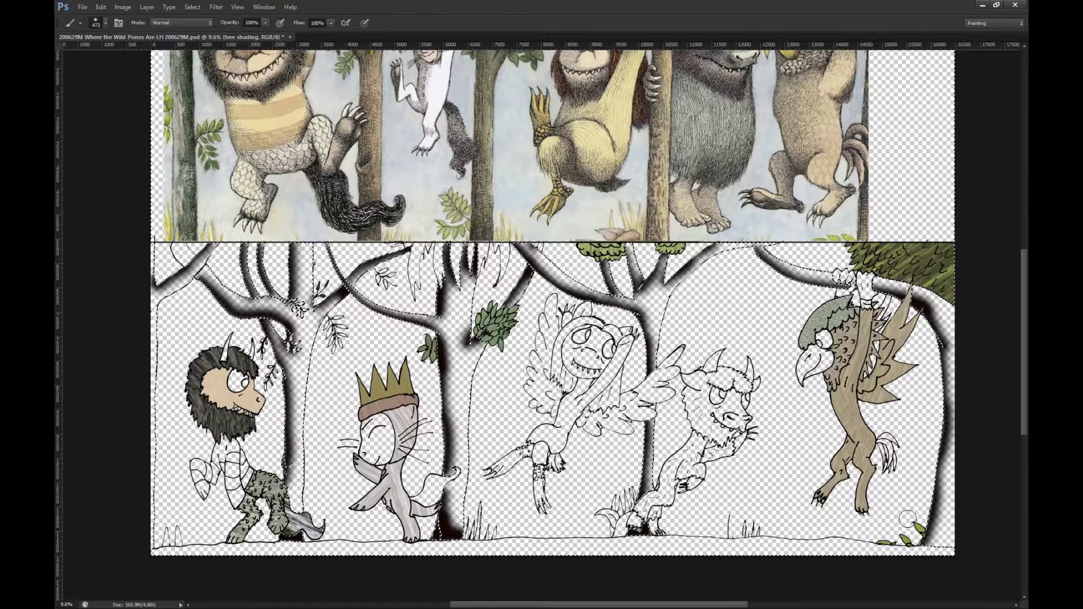
pyautogui.hotkey('ctrl', 'shift', 'i')
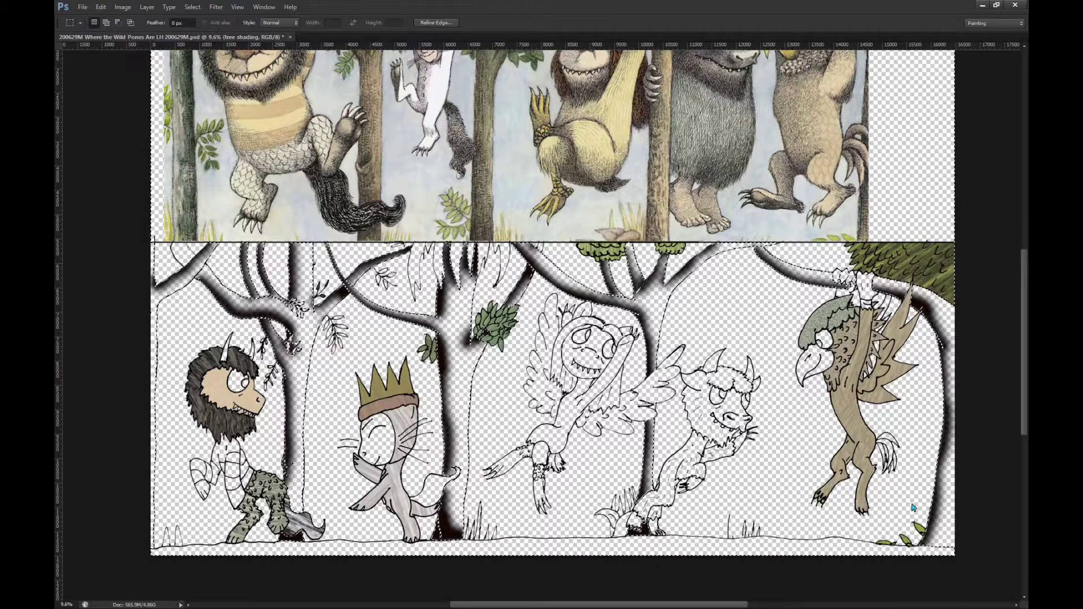
pyautogui.press('b')
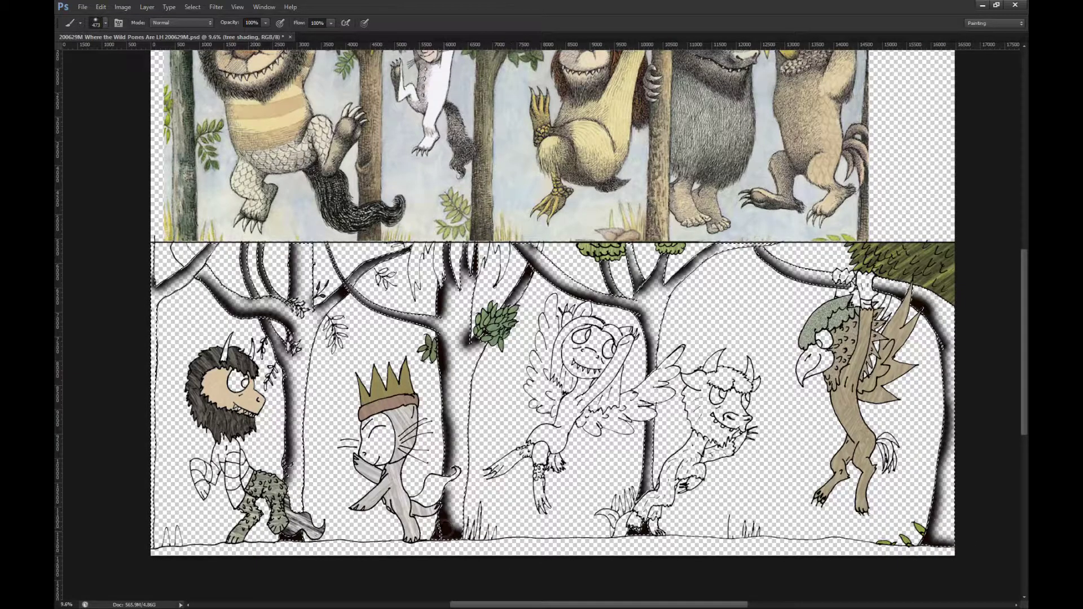
pyautogui.scroll(2, 444, 529)
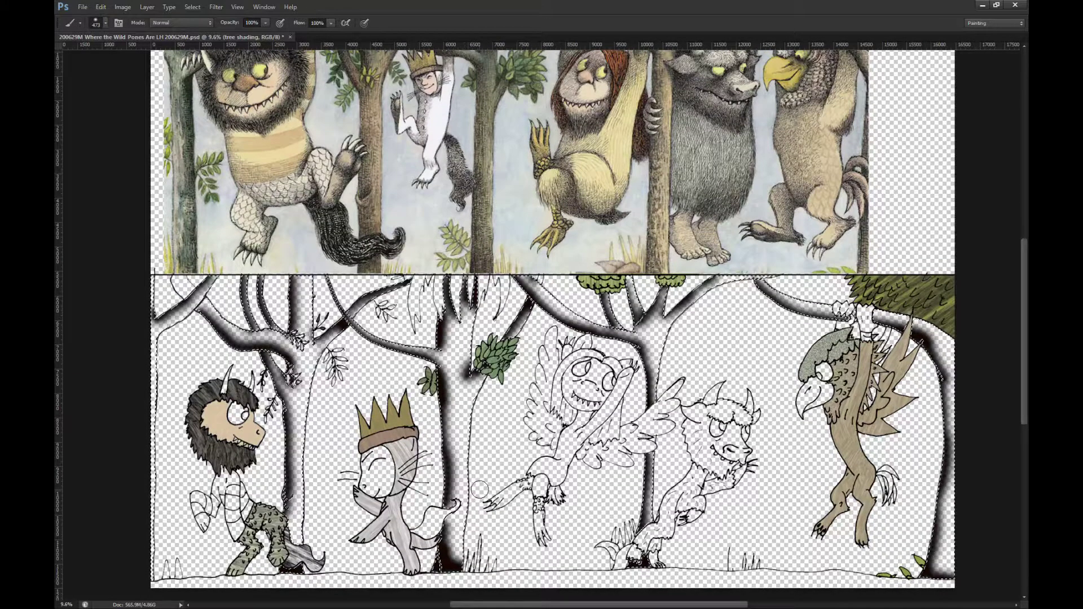
pyautogui.hscroll(-2, 484, 492)
pyautogui.scroll(-2, 483, 492)
pyautogui.hscroll(-3, 483, 492)
pyautogui.scroll(1, 482, 489)
pyautogui.scroll(-1, 482, 490)
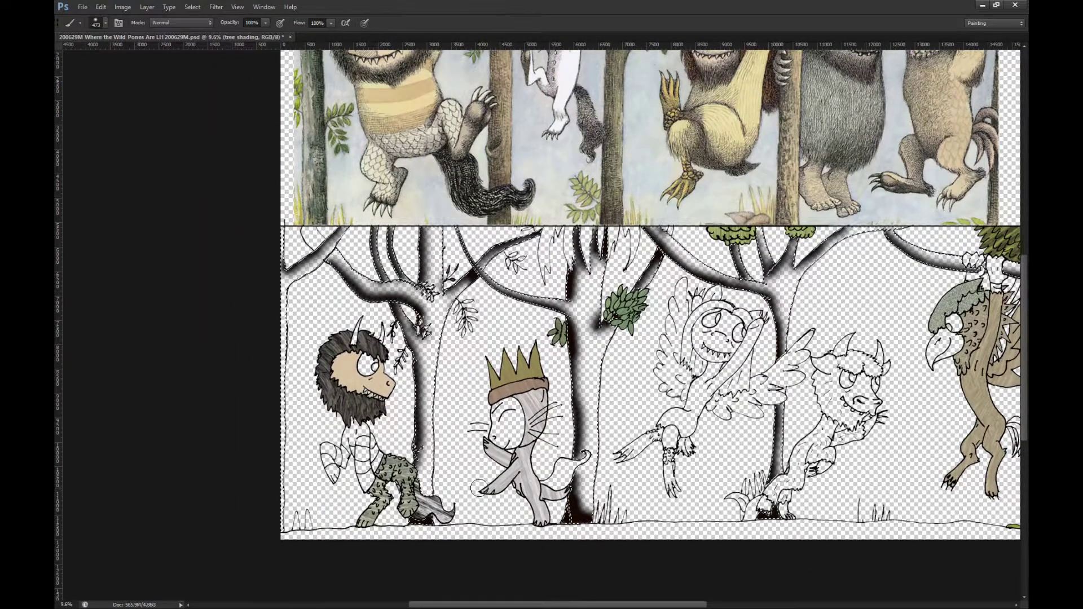
# Step: Save the drawing, show the colour layers again and make the "shadingf" layer active
pyautogui.hotkey('ctrl', 's')
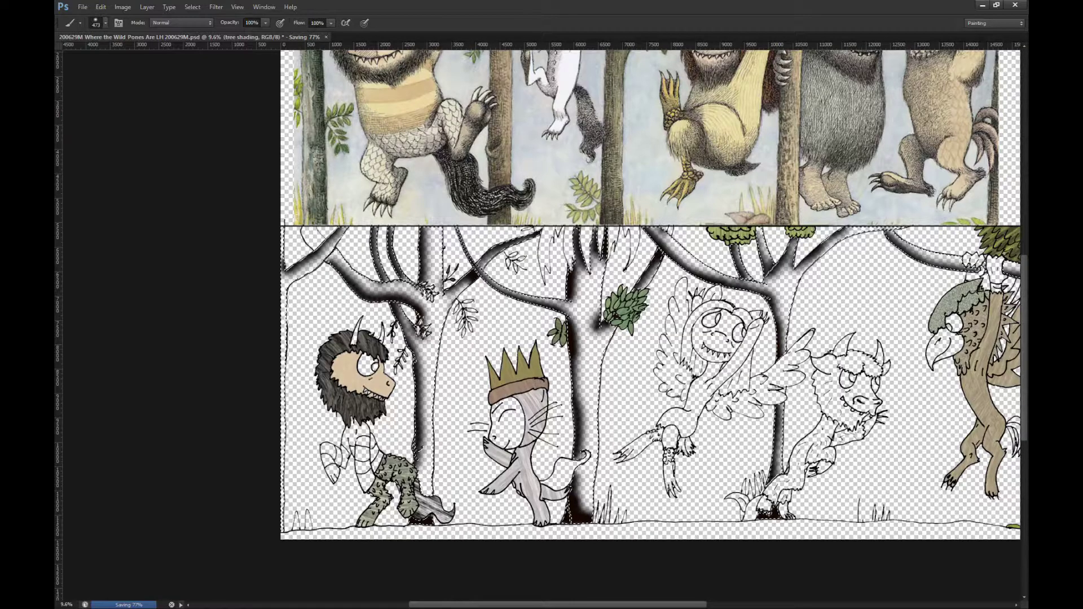
pyautogui.hotkey('alt', '[')
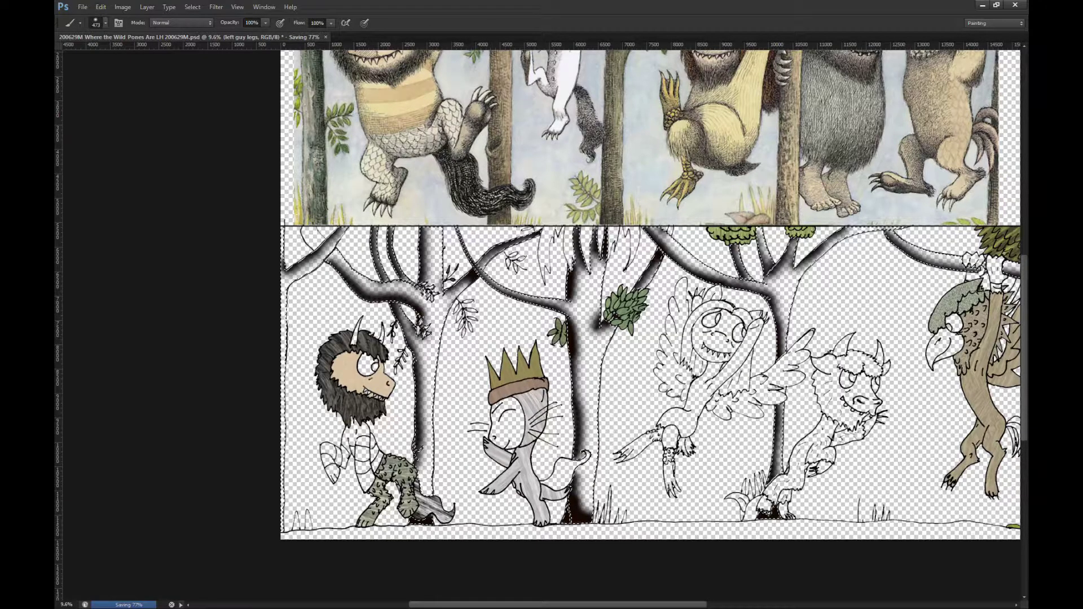
pyautogui.hotkey('alt', '[')
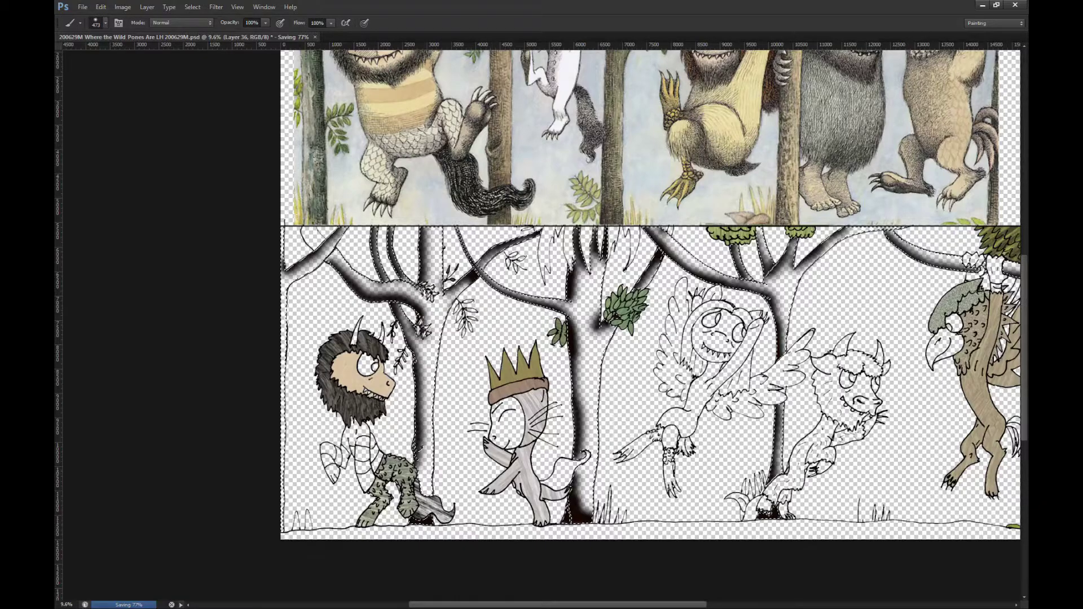
pyautogui.hotkey('alt', '[')
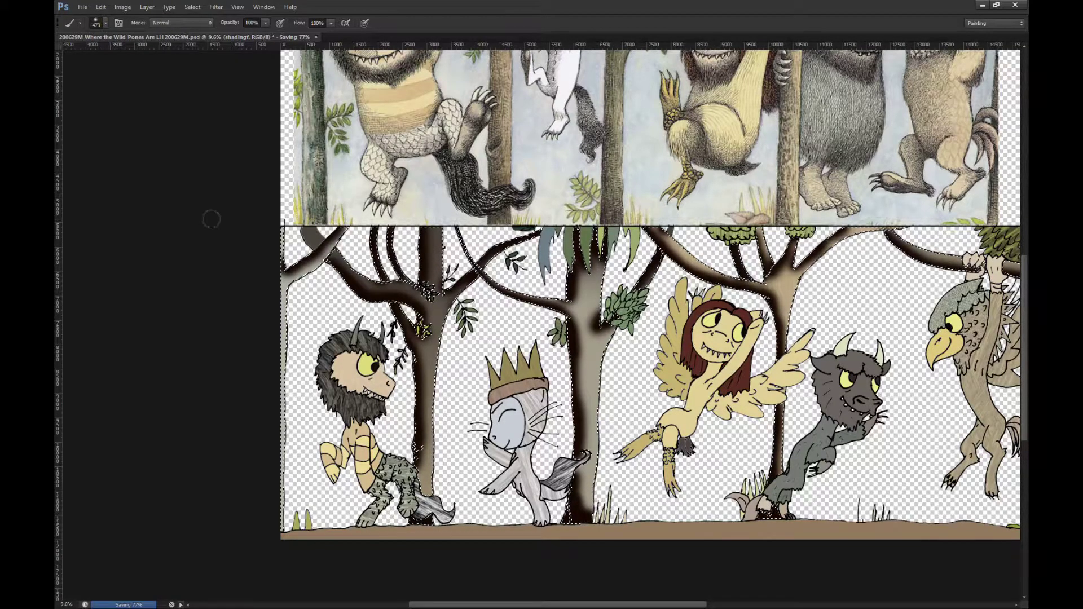
# Step: Set the brush size to 422 and make the "left guy" layer active
pyautogui.keyDown('alt'); pyautogui.click(368, 410); pyautogui.keyUp('alt')
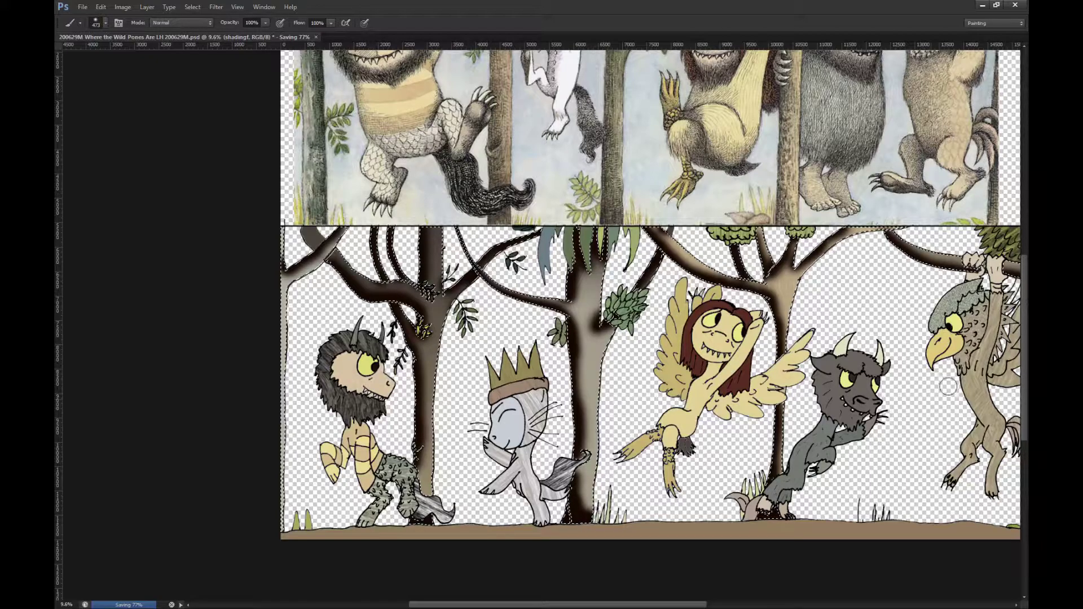
pyautogui.press('i')
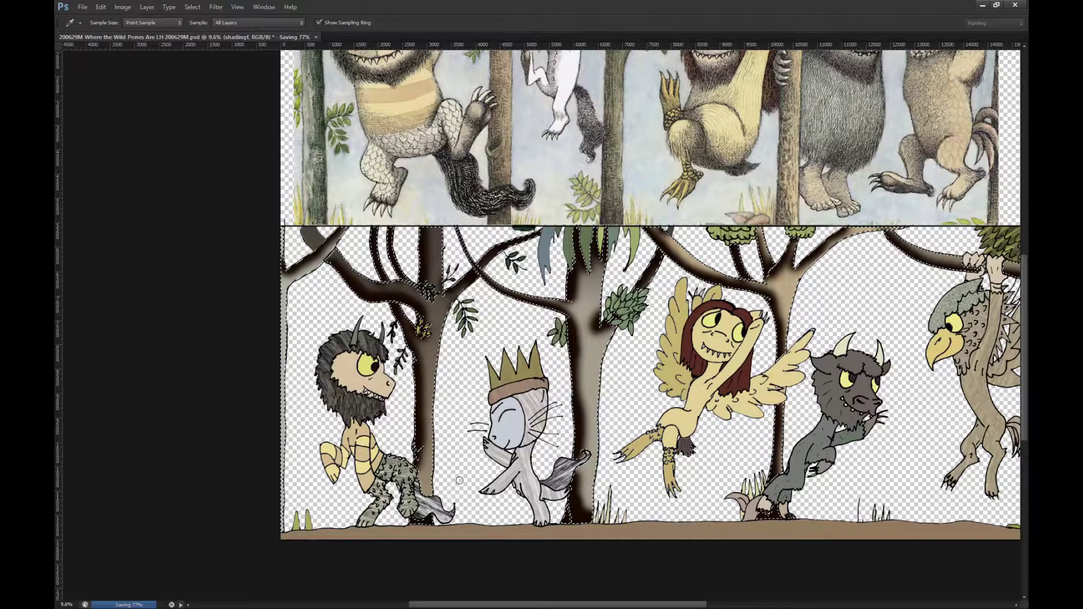
pyautogui.press('b')
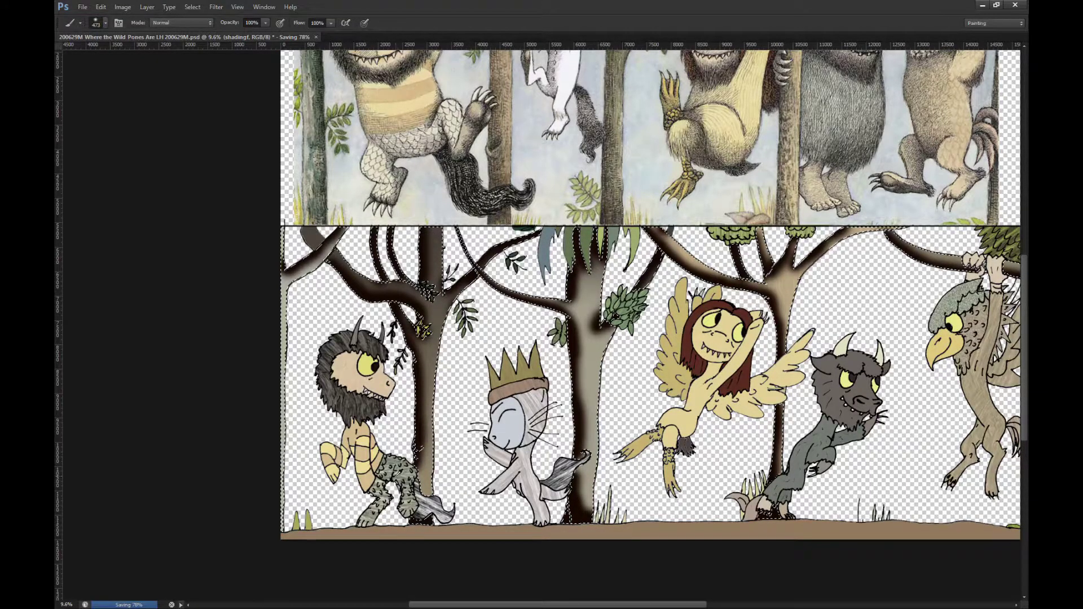
pyautogui.scroll(3, 309, 413)
pyautogui.scroll(1, 306, 416)
pyautogui.scroll(-1, 367, 430)
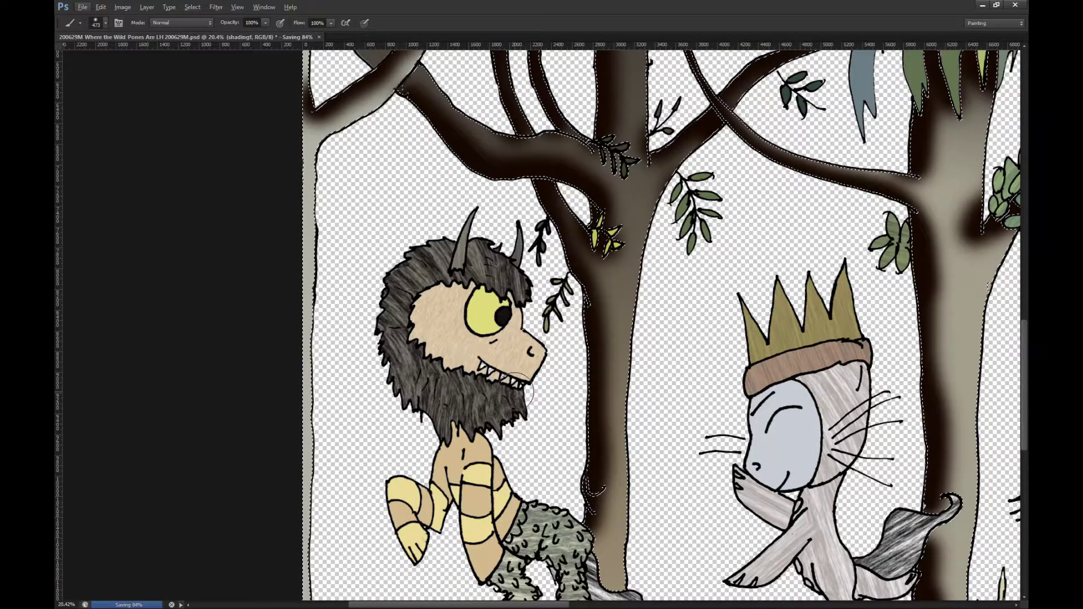
pyautogui.press('[')
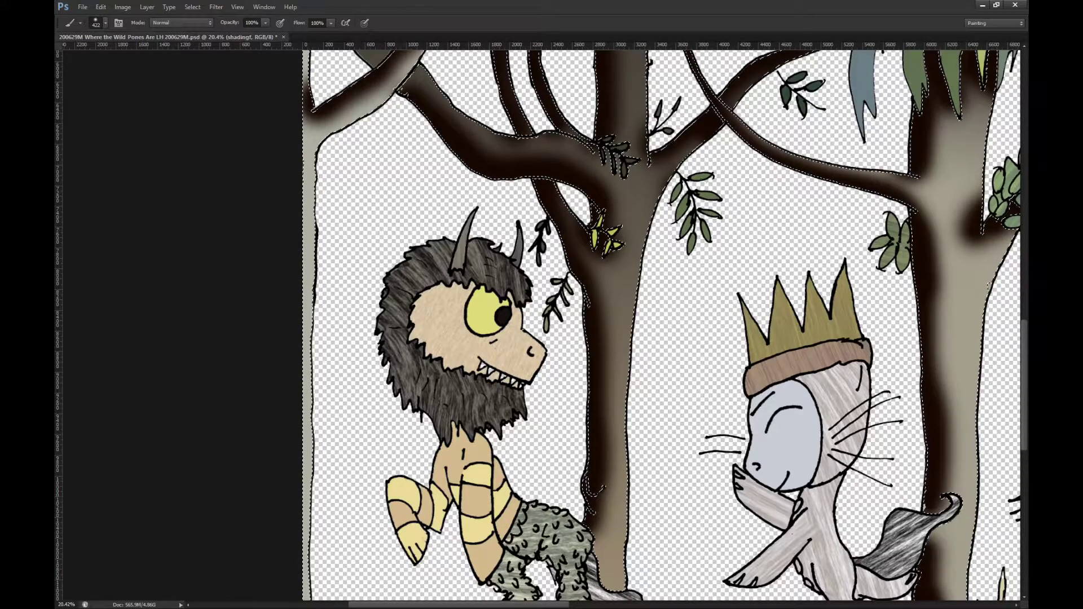
pyautogui.hotkey('alt', '[')
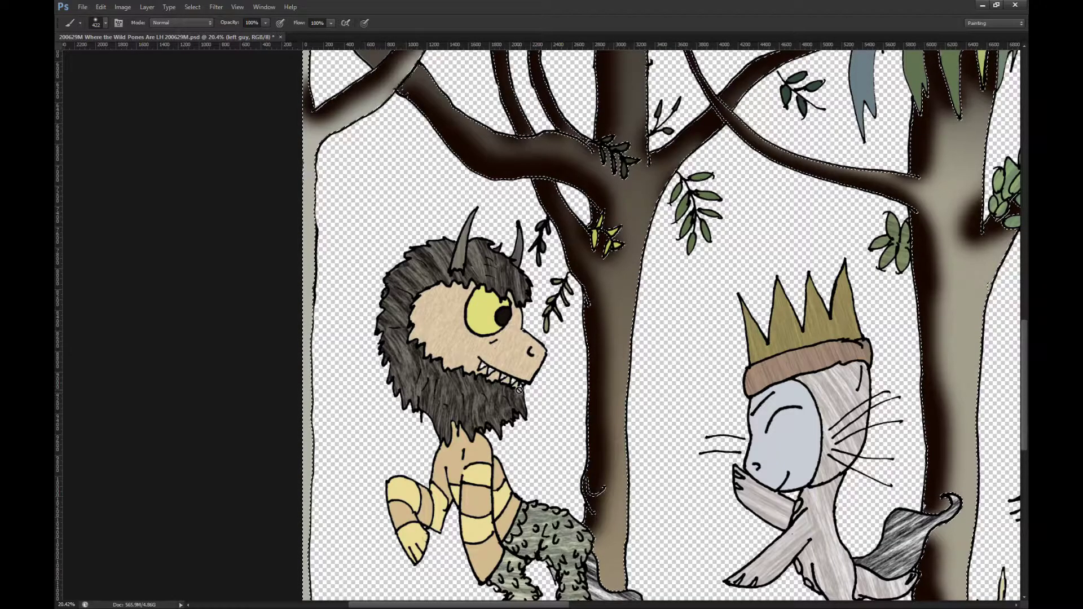
# Step: Deselect the trees and brush soft black shading on the "shadingf" layer over the left pony's face, arms, legs and tail
pyautogui.press('m')
pyautogui.hotkey('ctrl', 'd')
pyautogui.press('v')
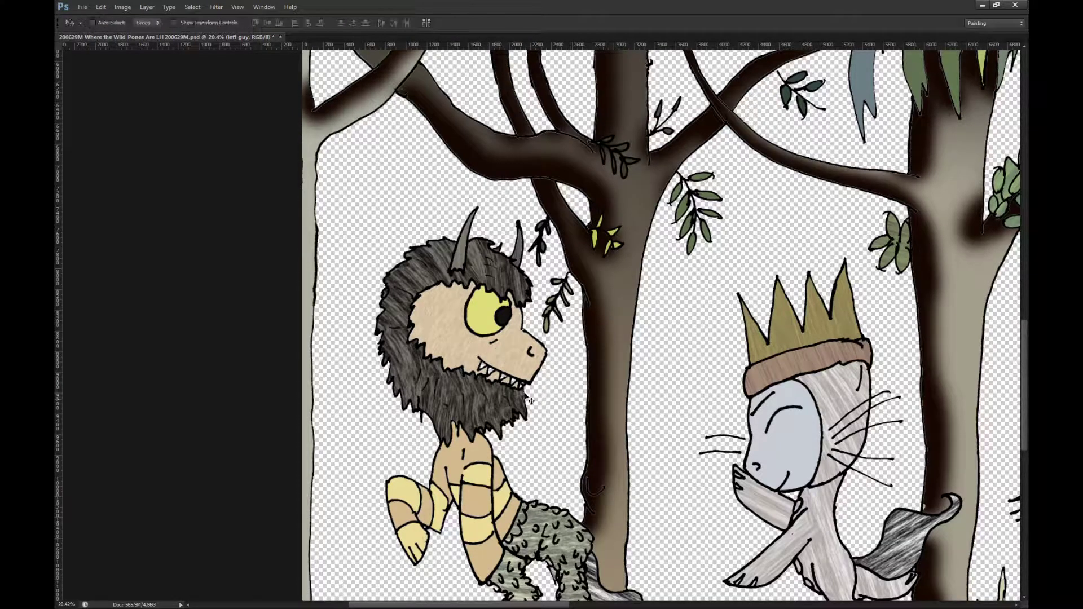
pyautogui.press('b')
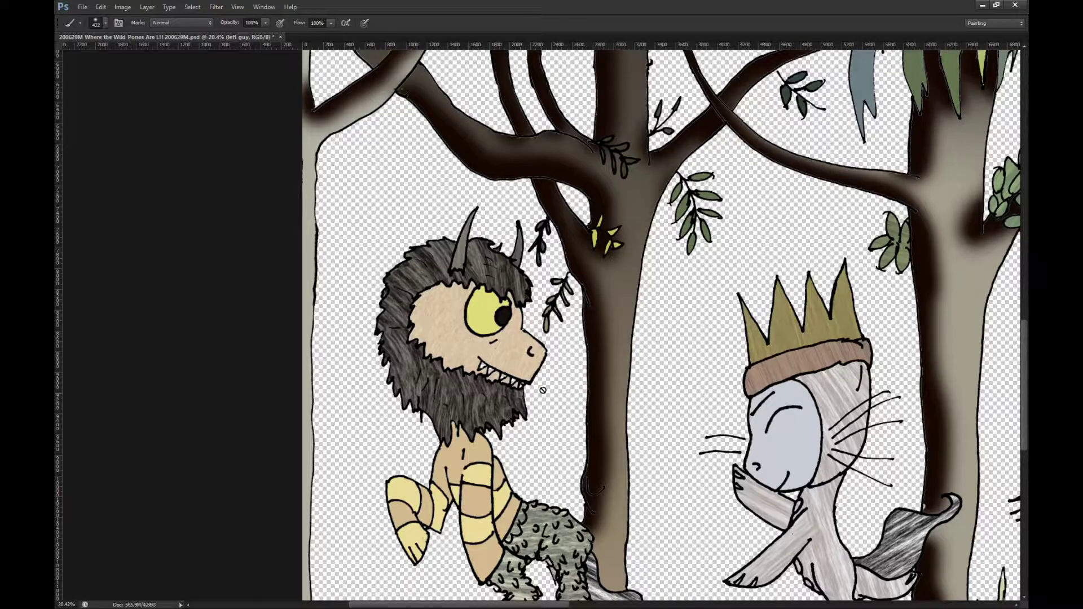
pyautogui.hotkey('alt', ']')
pyautogui.moveTo(496, 390)
pyautogui.mouseDown()
pyautogui.moveTo(513, 389)
pyautogui.moveTo(420, 348)
pyautogui.moveTo(418, 316)
pyautogui.moveTo(463, 282)
pyautogui.moveTo(491, 283)
pyautogui.moveTo(513, 307)
pyautogui.mouseUp()
pyautogui.scroll(-3, 474, 389)
pyautogui.moveTo(446, 389); pyautogui.dragTo(468, 473)
pyautogui.moveTo(520, 489)
pyautogui.mouseDown()
pyautogui.moveTo(531, 464)
pyautogui.moveTo(558, 486)
pyautogui.moveTo(556, 542)
pyautogui.mouseUp()
pyautogui.moveTo(485, 546)
pyautogui.mouseDown()
pyautogui.moveTo(497, 511)
pyautogui.moveTo(519, 513)
pyautogui.moveTo(501, 520)
pyautogui.moveTo(498, 541)
pyautogui.moveTo(482, 543)
pyautogui.moveTo(474, 573)
pyautogui.mouseUp()
pyautogui.moveTo(421, 458); pyautogui.dragTo(437, 455)
pyautogui.moveTo(621, 524)
pyautogui.mouseDown()
pyautogui.moveTo(604, 564)
pyautogui.moveTo(602, 547)
pyautogui.moveTo(617, 545)
pyautogui.moveTo(657, 570)
pyautogui.mouseUp()
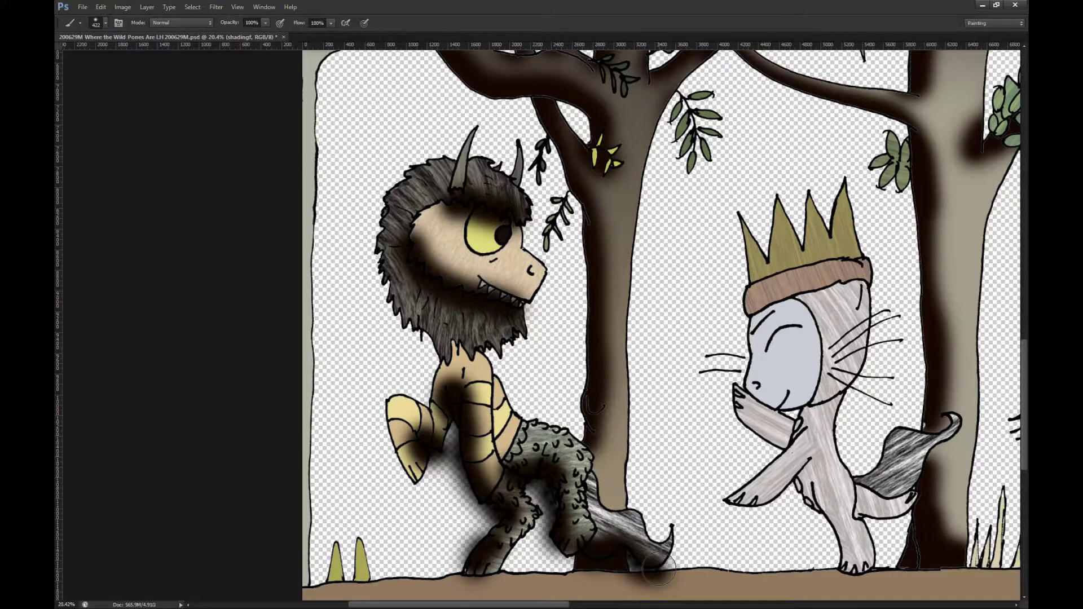
# Step: Extend the soft black shading along the back of the left pony's mane, its neck, raised arm and belly
pyautogui.moveTo(420, 223)
pyautogui.mouseDown()
pyautogui.moveTo(395, 271)
pyautogui.moveTo(402, 317)
pyautogui.moveTo(420, 347)
pyautogui.moveTo(463, 369)
pyautogui.moveTo(451, 391)
pyautogui.moveTo(435, 388)
pyautogui.moveTo(384, 243)
pyautogui.mouseUp()
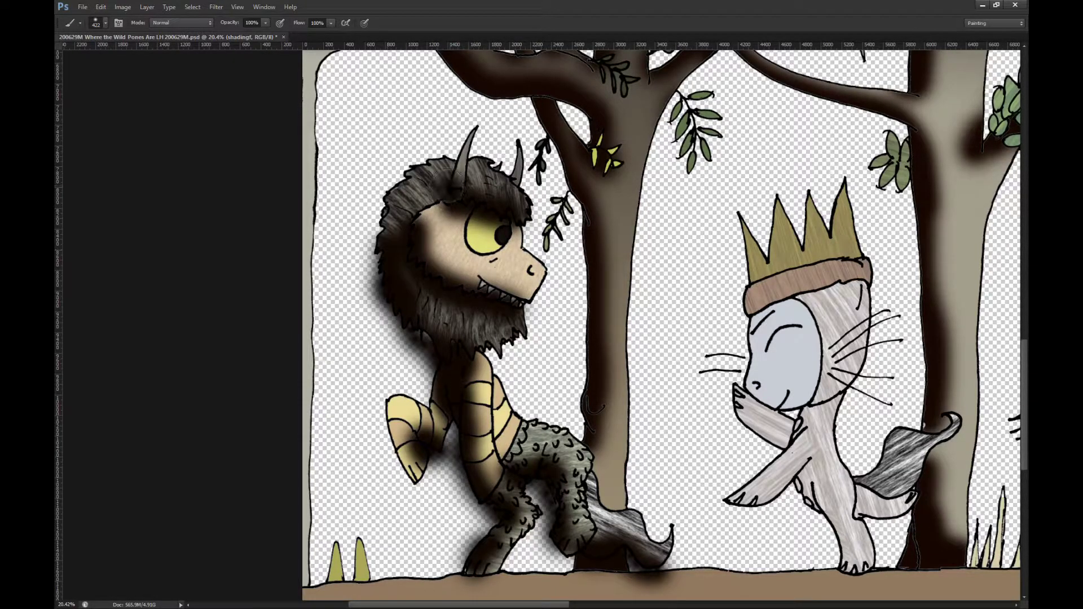
pyautogui.moveTo(413, 410); pyautogui.dragTo(443, 381)
pyautogui.moveTo(431, 430)
pyautogui.mouseDown()
pyautogui.moveTo(399, 484)
pyautogui.moveTo(386, 404)
pyautogui.moveTo(397, 485)
pyautogui.moveTo(411, 508)
pyautogui.mouseUp()
pyautogui.moveTo(497, 499)
pyautogui.mouseDown()
pyautogui.moveTo(505, 472)
pyautogui.moveTo(509, 449)
pyautogui.moveTo(492, 433)
pyautogui.mouseUp()
pyautogui.moveTo(383, 423); pyautogui.dragTo(385, 432)
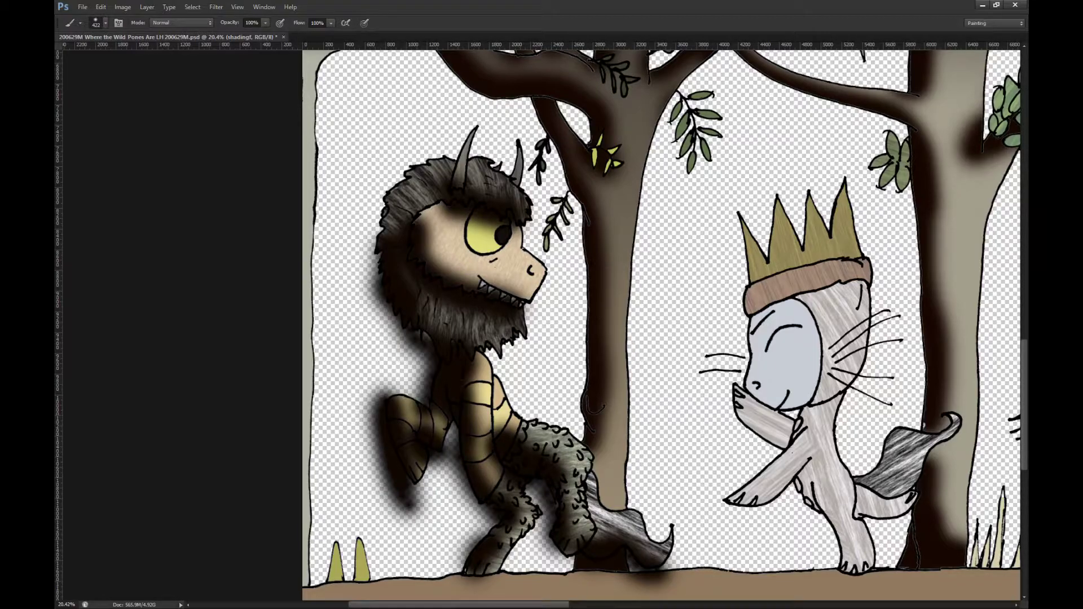
# Step: Hide the left pony's shading and select the empty background around it with the Magic Wand
pyautogui.hotkey('ctrl', 'alt', 'z')
pyautogui.hotkey('ctrl', 'alt', 'z')
pyautogui.hotkey('ctrl', 'alt', 'z')
pyautogui.hotkey('ctrl', 'alt', 'z')
pyautogui.press('w')
pyautogui.click(567, 332)
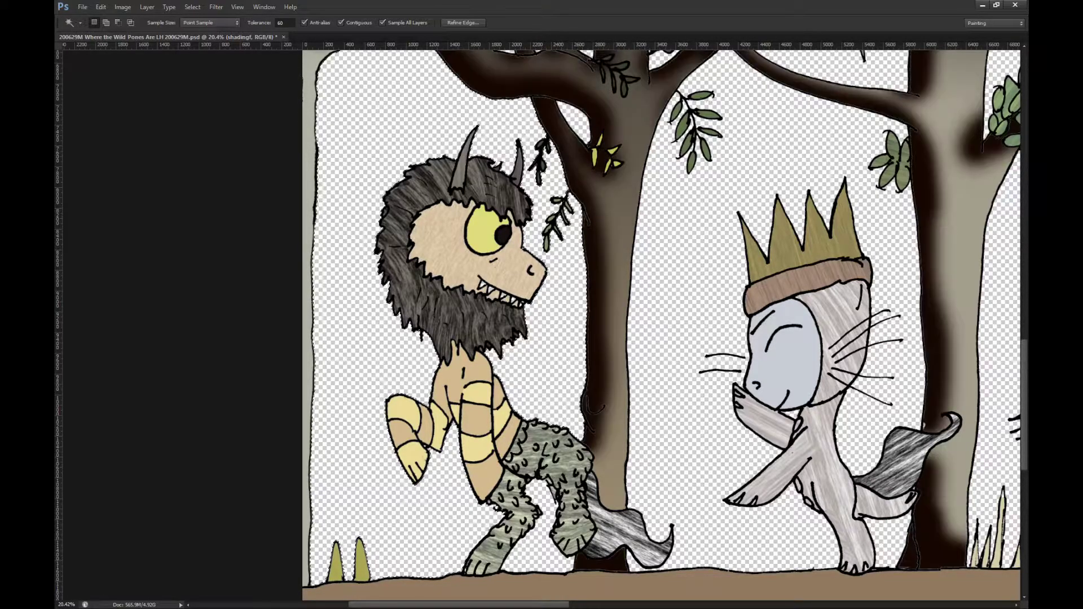
# Step: Hide the tree shading, tree bark textures and flat colours behind the line art
pyautogui.press('Delete')
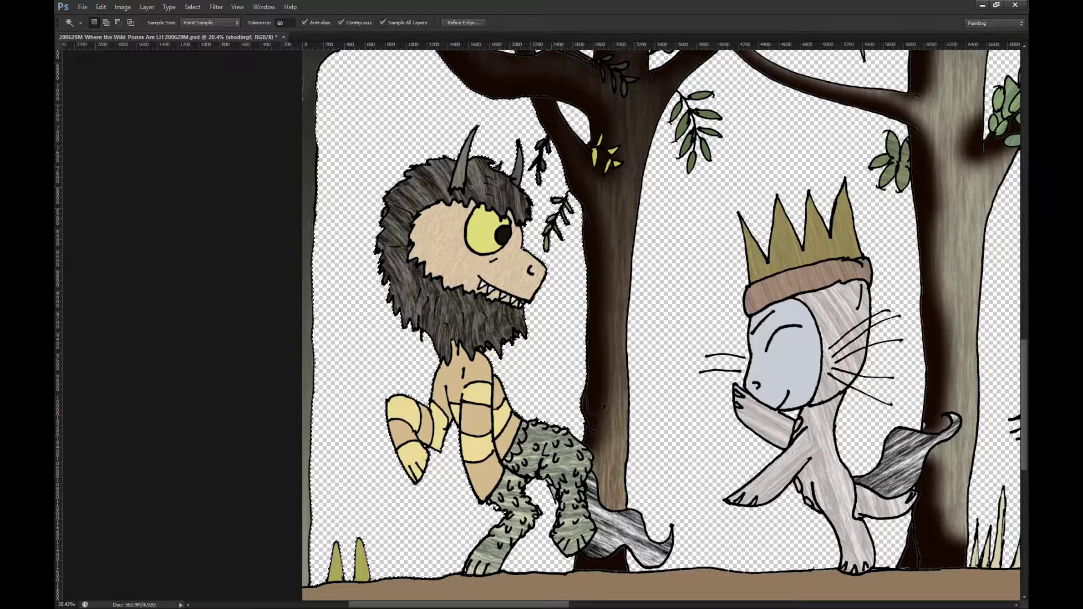
pyautogui.hotkey('ctrl', 'z')
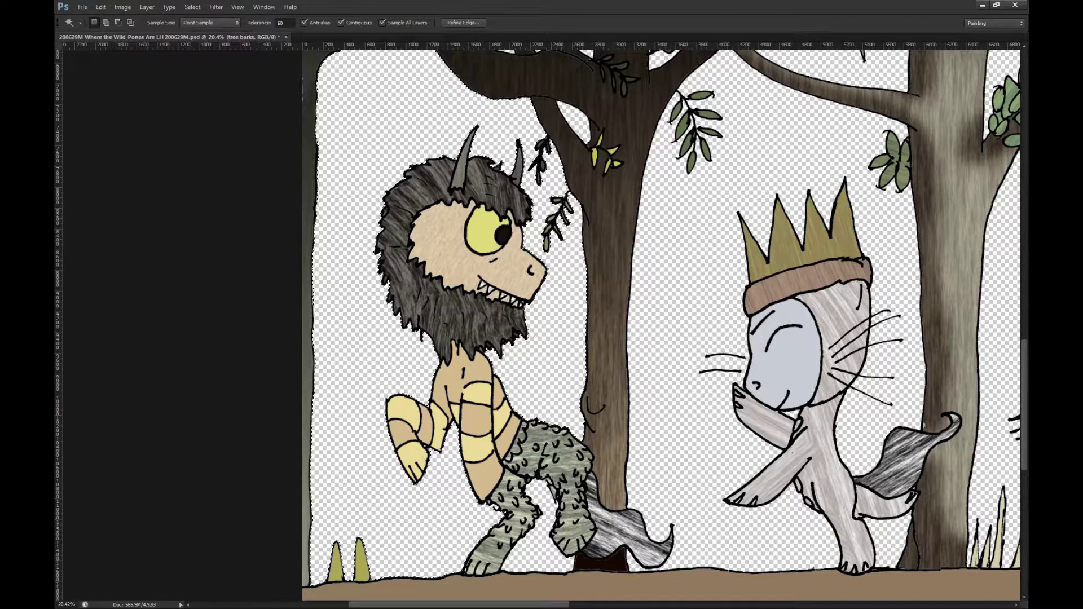
pyautogui.press('Delete')
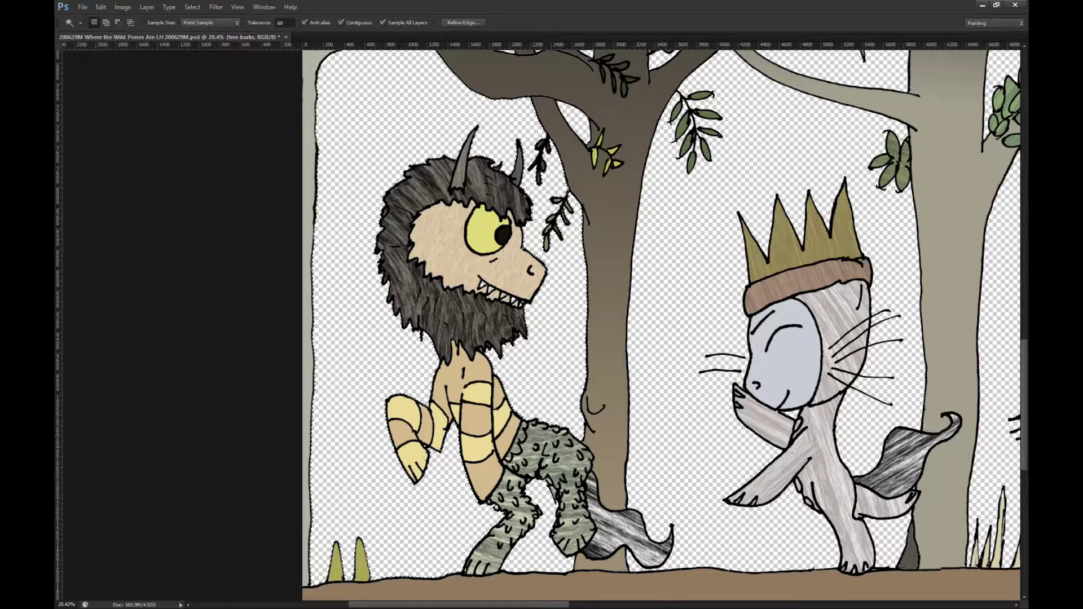
pyautogui.press('Delete')
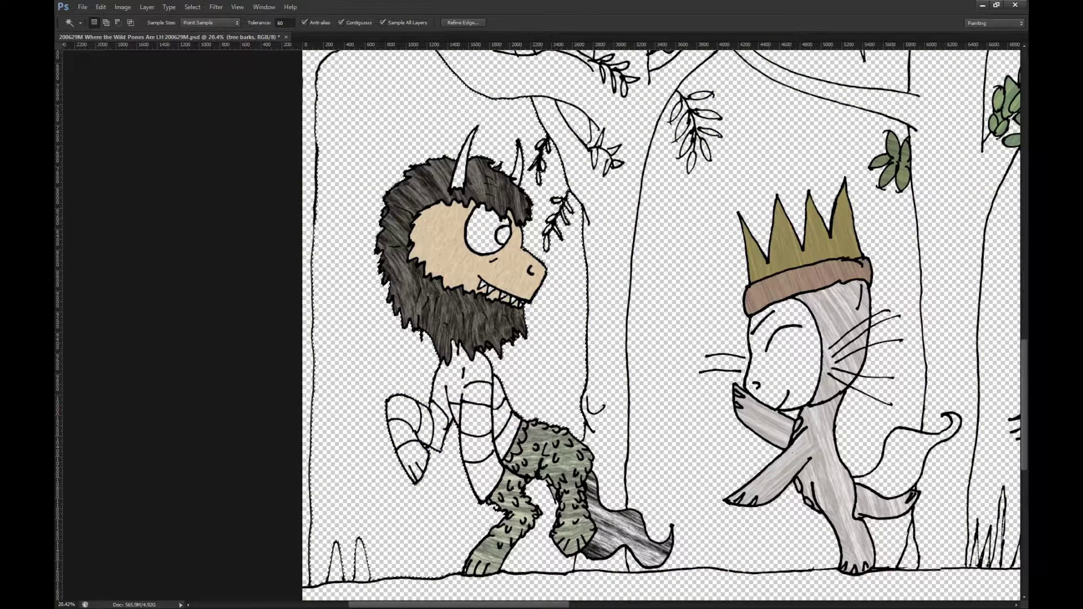
pyautogui.hotkey('ctrl', 'd')
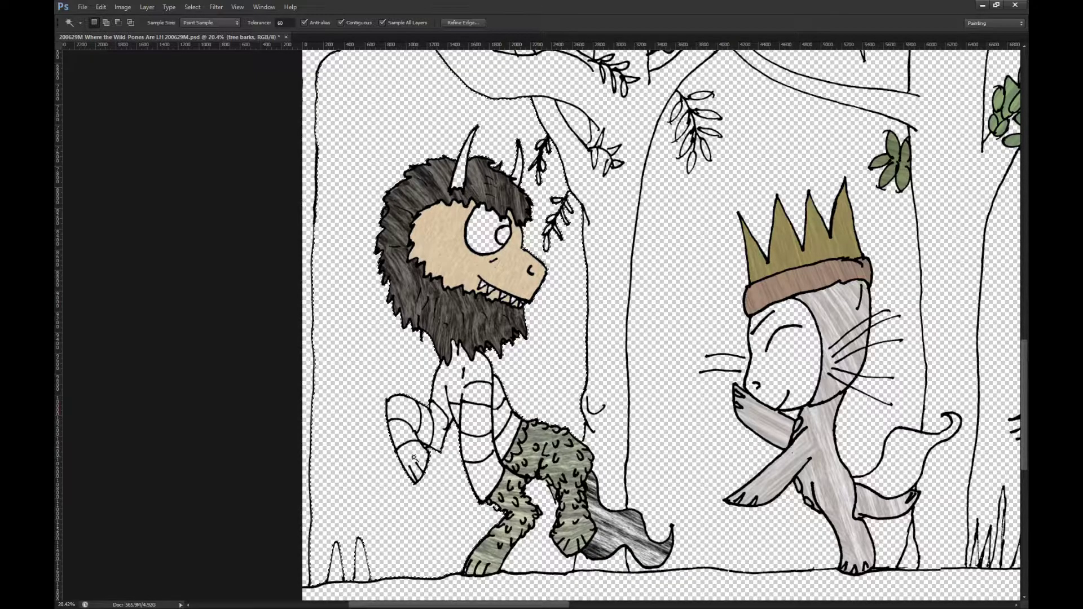
# Step: Add the gap between the left pony's legs to the background selection and clear the "shadingf" shading spilling outside the pony
pyautogui.keyDown('shift'); pyautogui.click(538, 498); pyautogui.keyUp('shift')
pyautogui.scroll(4, 537, 498)
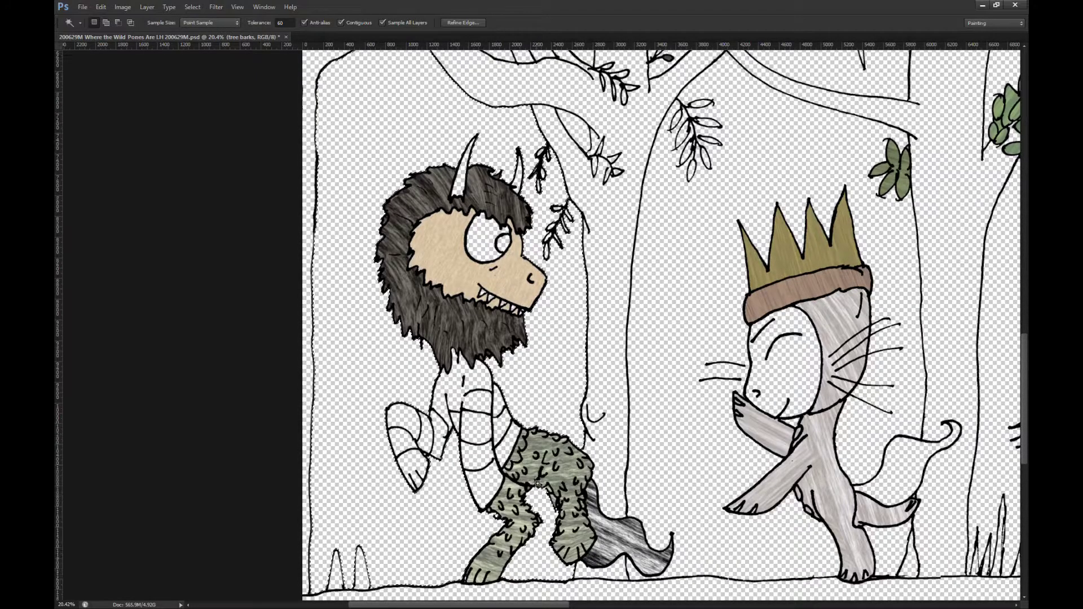
pyautogui.scroll(-3, 537, 498)
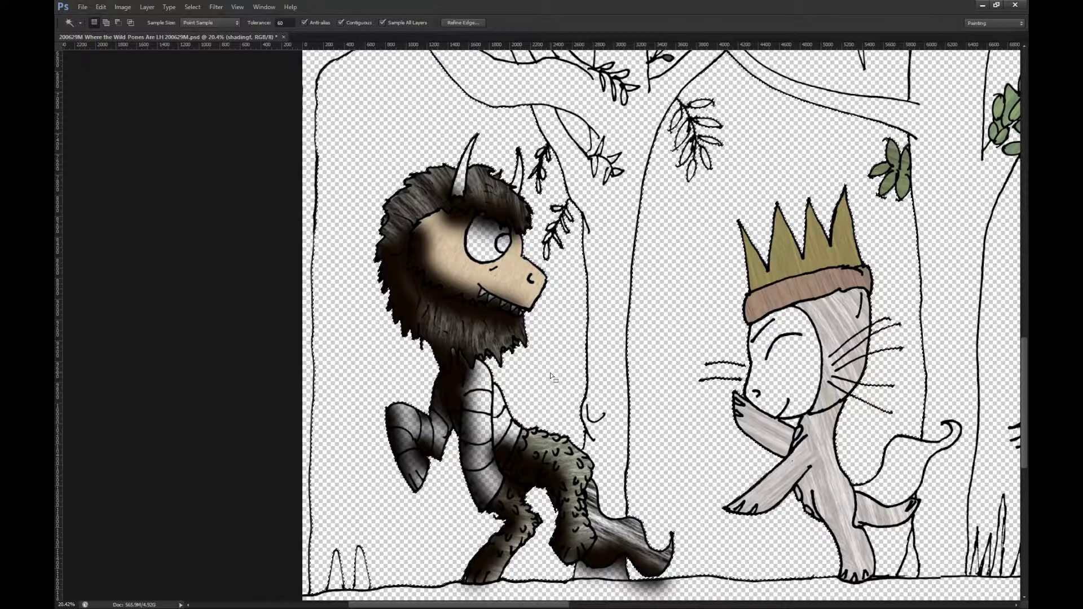
# Step: Select the ground strip and brush a soft black shadow on it beneath the left pony's feet and tail
pyautogui.scroll(-3, 551, 376)
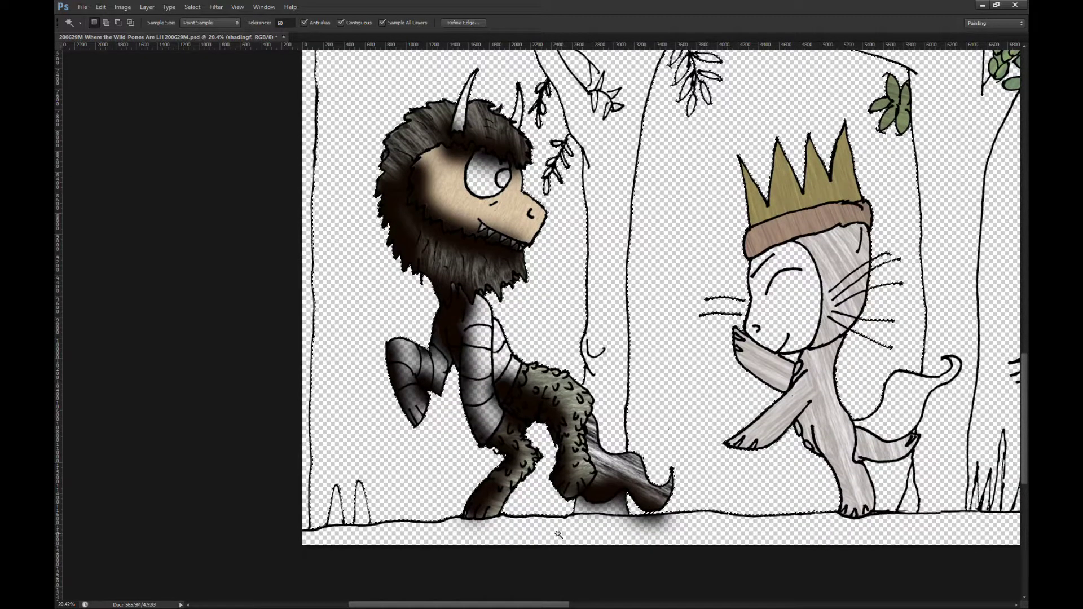
pyautogui.press('Delete')
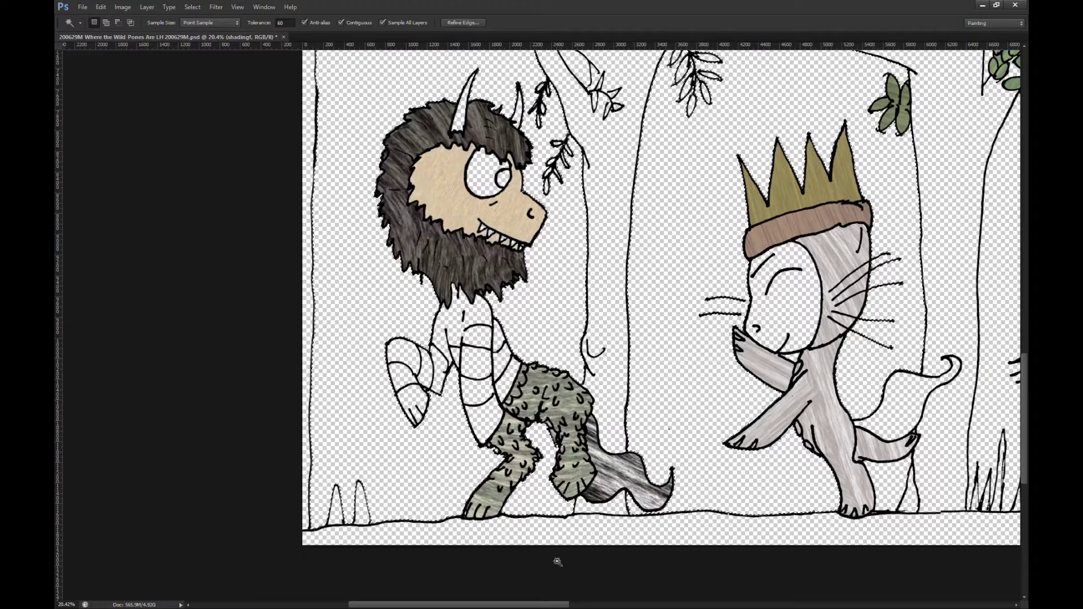
pyautogui.click(563, 541)
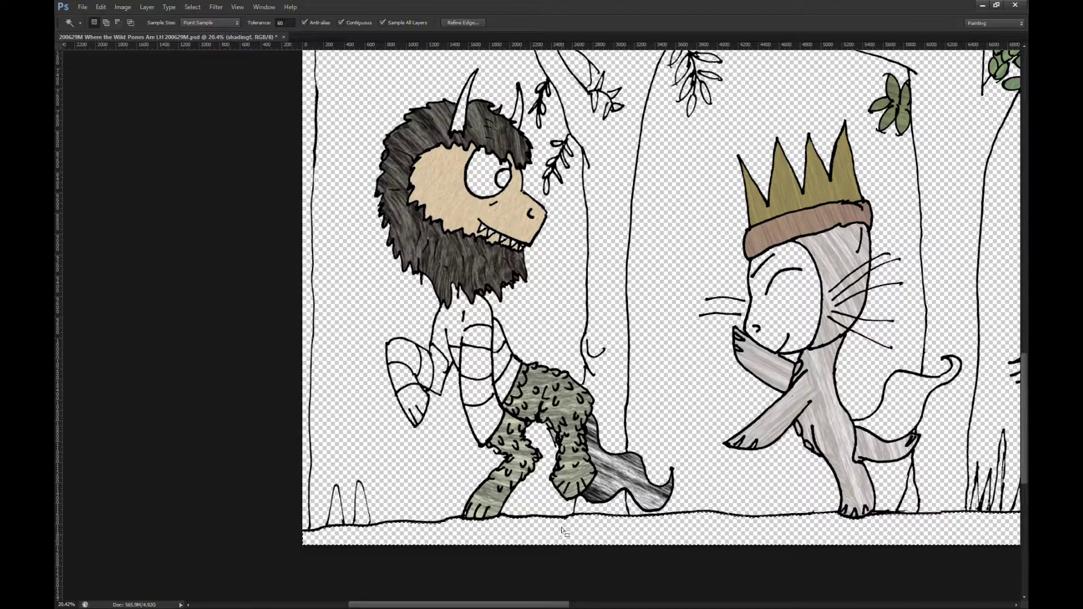
pyautogui.press('b')
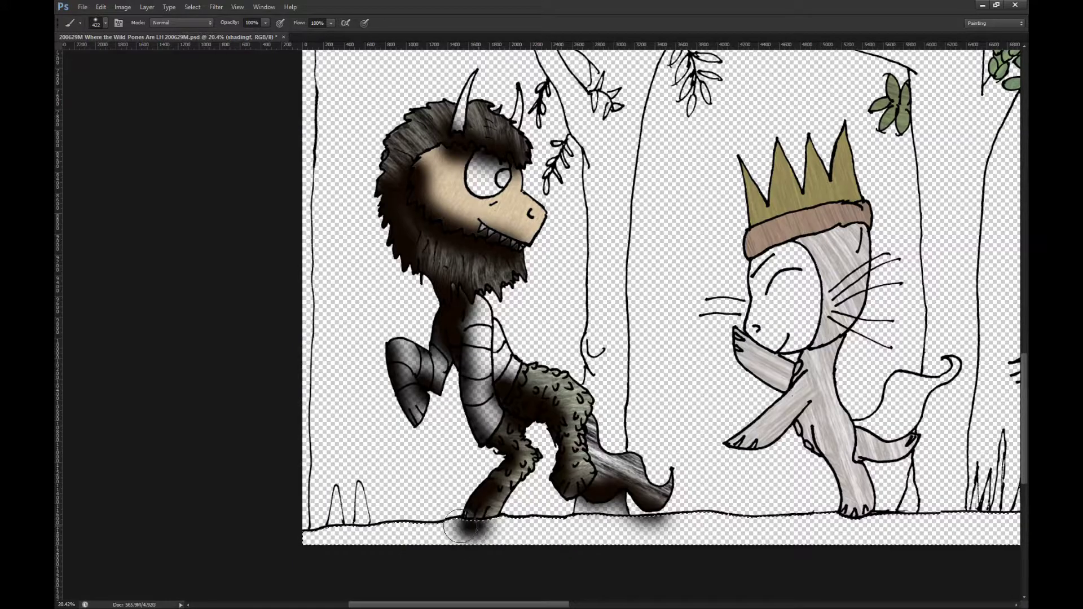
pyautogui.moveTo(460, 522)
pyautogui.mouseDown()
pyautogui.moveTo(424, 526)
pyautogui.moveTo(606, 513)
pyautogui.mouseUp()
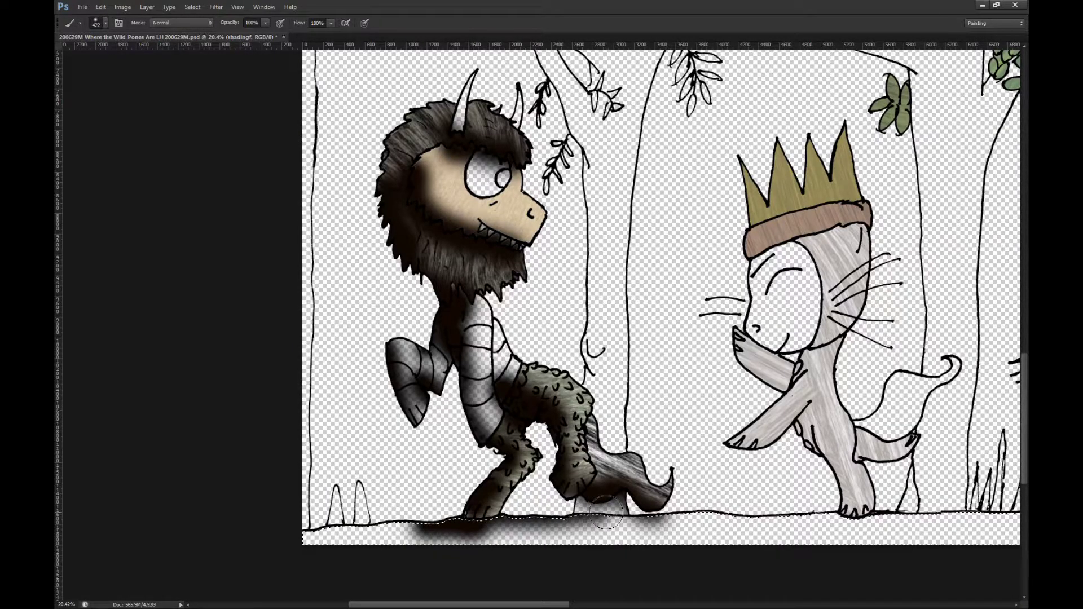
pyautogui.moveTo(607, 513)
pyautogui.mouseDown()
pyautogui.moveTo(456, 514)
pyautogui.moveTo(501, 518)
pyautogui.mouseUp()
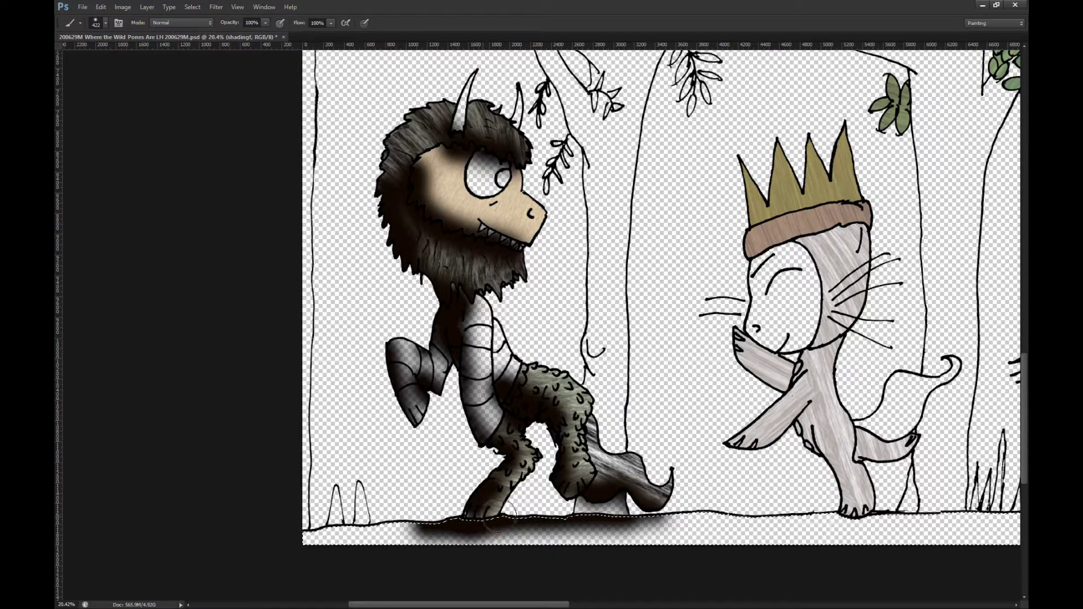
# Step: Deselect the ground area and soften the dark shading on the bearded creature and its ground shadow
pyautogui.hotkey('ctrl', 'd')
pyautogui.press('m')
pyautogui.press('b')
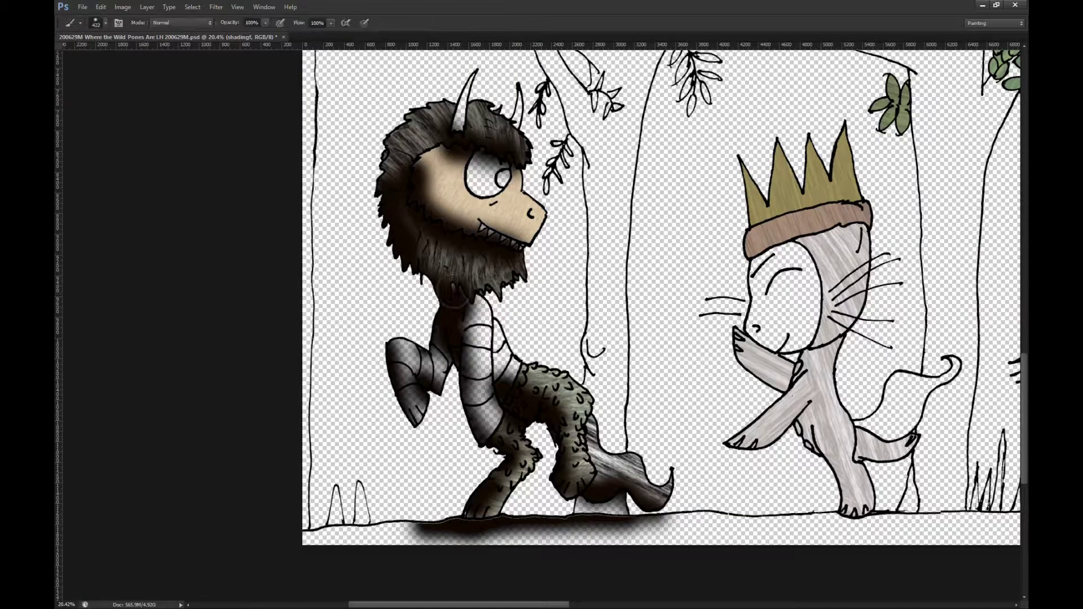
pyautogui.scroll(-2, 470, 389)
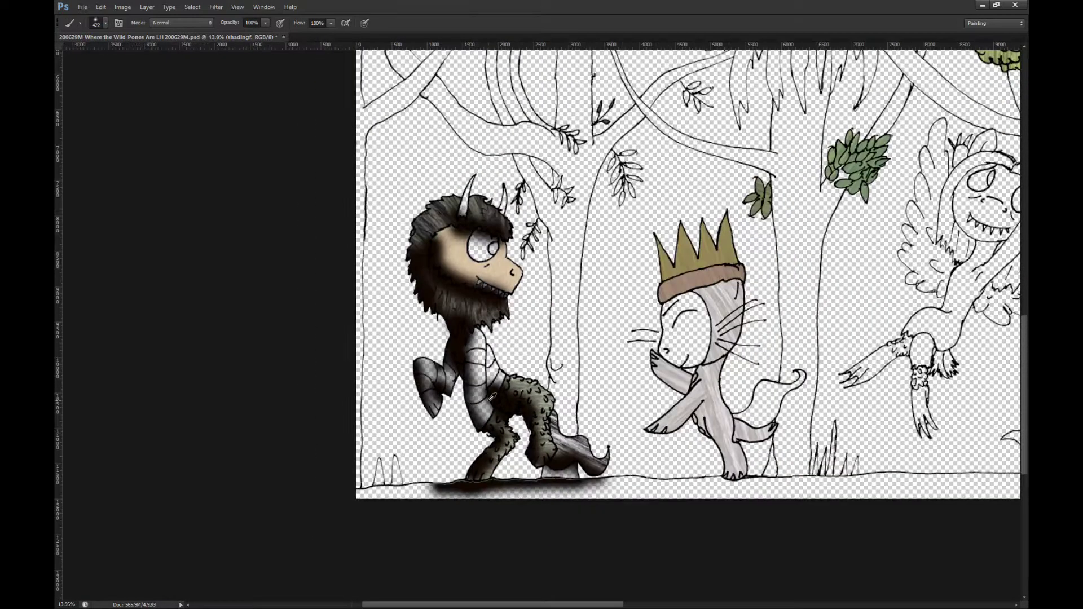
pyautogui.scroll(1, 443, 254)
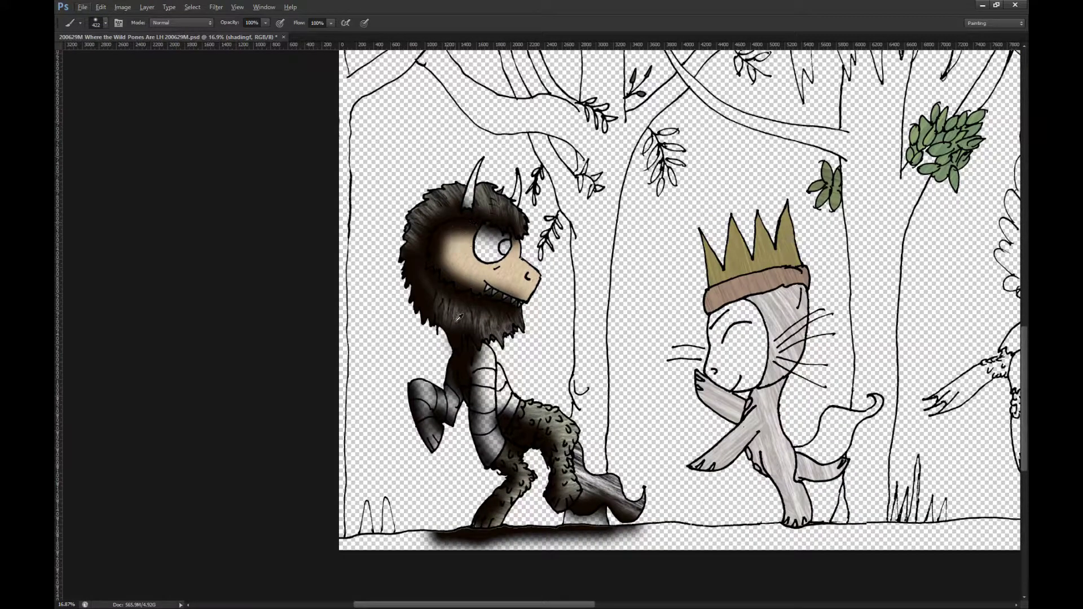
pyautogui.scroll(-1, 462, 310)
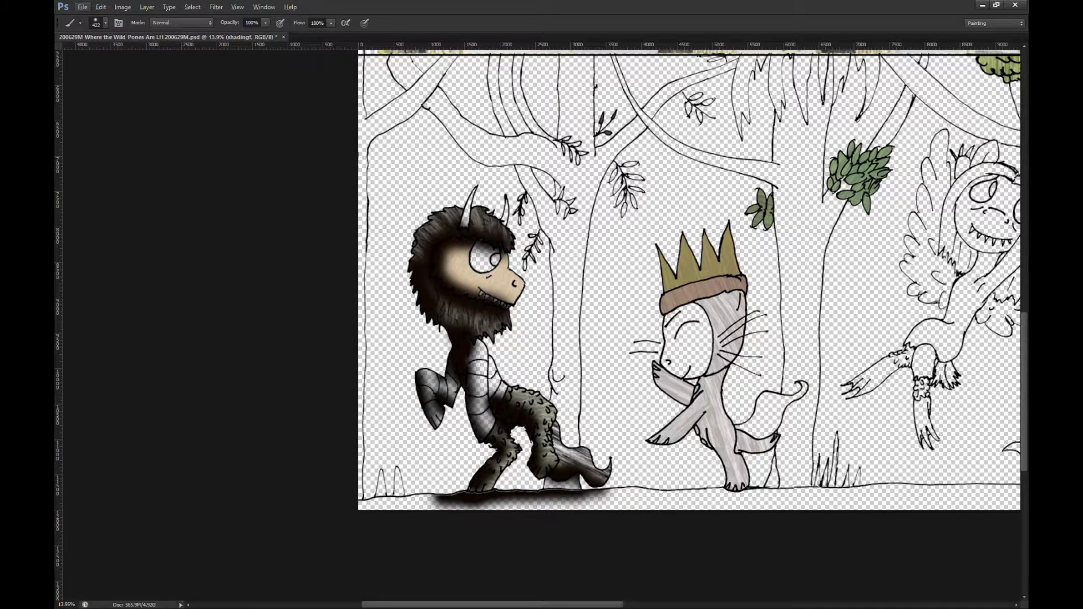
pyautogui.hotkey('ctrl', 'z')
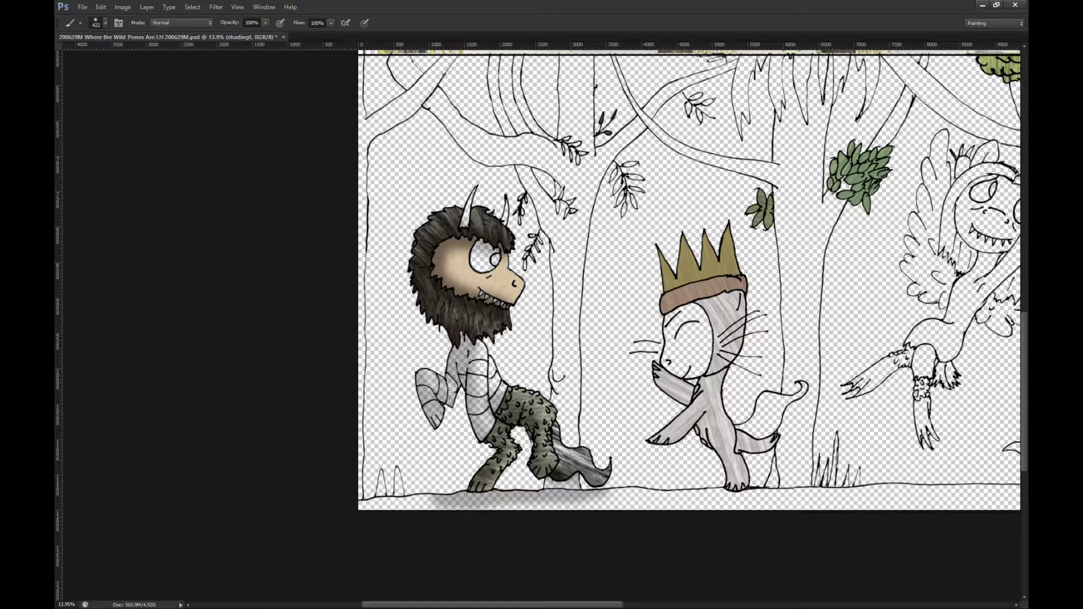
# Step: On the crowned cat's shading layer, brush soft dark brown shading over its arms, legs, lower body and bushy tail
pyautogui.hotkey('alt', ']')
pyautogui.hotkey('alt', ']')
pyautogui.hotkey('alt', ']')
pyautogui.press('i')
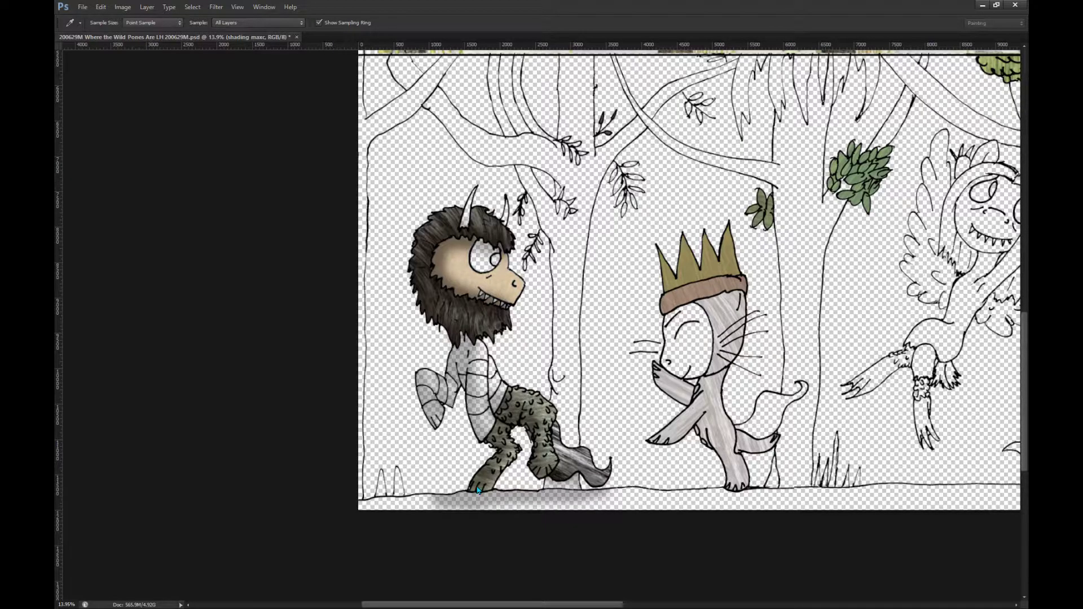
pyautogui.press('b')
pyautogui.scroll(5, 766, 417)
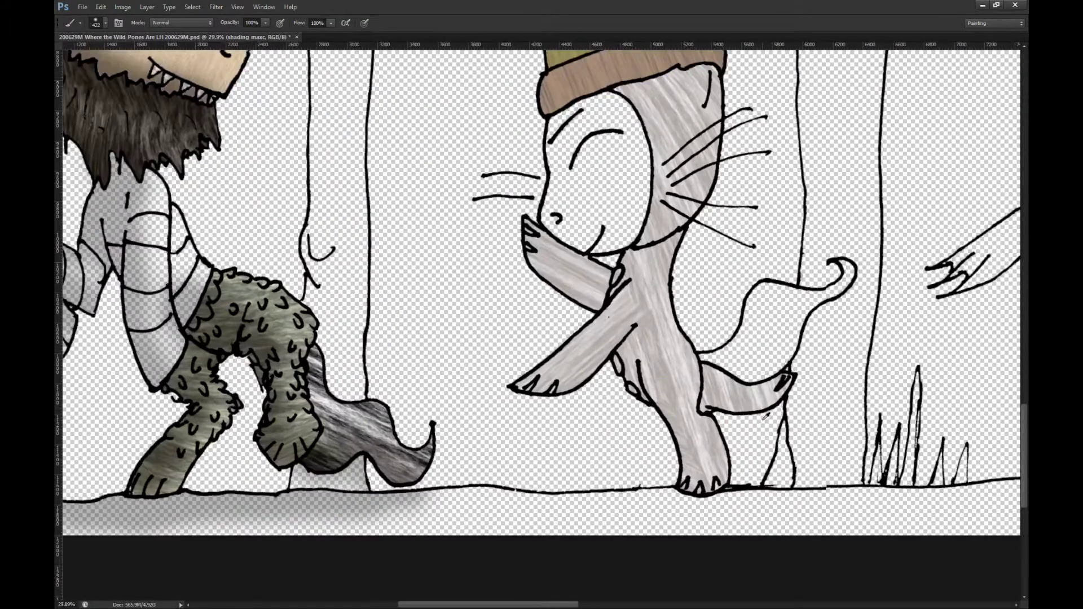
pyautogui.moveTo(787, 395)
pyautogui.mouseDown()
pyautogui.moveTo(740, 417)
pyautogui.moveTo(716, 407)
pyautogui.moveTo(684, 480)
pyautogui.moveTo(696, 485)
pyautogui.moveTo(718, 483)
pyautogui.moveTo(695, 483)
pyautogui.moveTo(636, 360)
pyautogui.moveTo(614, 358)
pyautogui.moveTo(620, 341)
pyautogui.moveTo(556, 399)
pyautogui.moveTo(516, 395)
pyautogui.mouseUp()
pyautogui.moveTo(575, 294); pyautogui.dragTo(534, 257)
pyautogui.scroll(4, 610, 259)
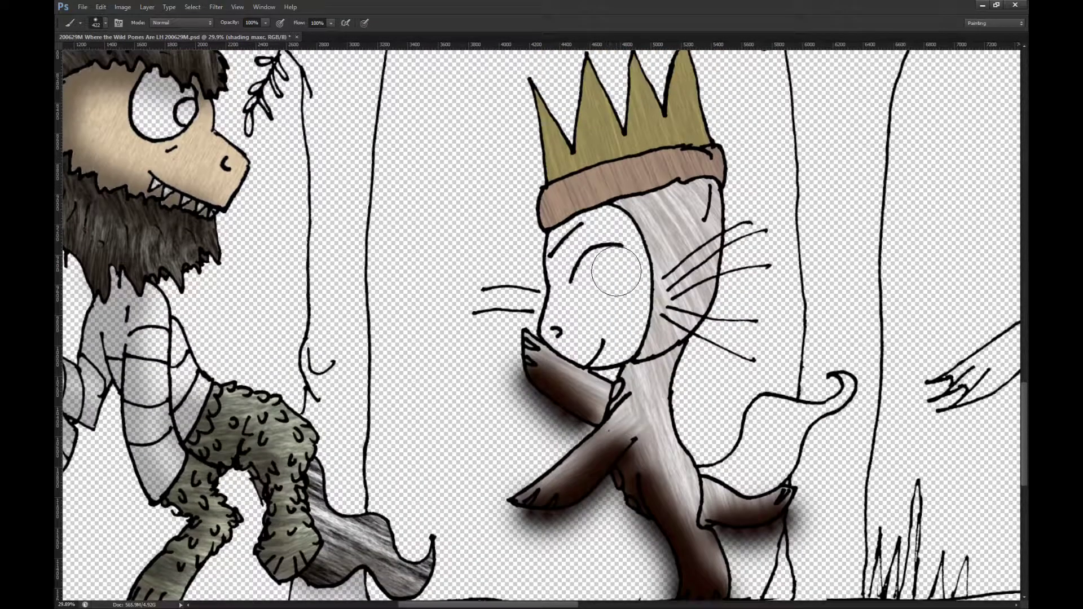
# Step: Brush dark brown shading over the cat's crown, face edge, arms and lower back near the tail
pyautogui.scroll(2, 616, 270)
pyautogui.moveTo(528, 256)
pyautogui.mouseDown()
pyautogui.moveTo(705, 209)
pyautogui.moveTo(542, 245)
pyautogui.moveTo(568, 144)
pyautogui.moveTo(559, 113)
pyautogui.moveTo(600, 81)
pyautogui.moveTo(614, 92)
pyautogui.moveTo(661, 83)
pyautogui.moveTo(519, 200)
pyautogui.moveTo(534, 202)
pyautogui.moveTo(528, 124)
pyautogui.moveTo(533, 330)
pyautogui.moveTo(542, 347)
pyautogui.moveTo(554, 271)
pyautogui.moveTo(545, 366)
pyautogui.moveTo(572, 384)
pyautogui.moveTo(606, 381)
pyautogui.moveTo(610, 437)
pyautogui.mouseUp()
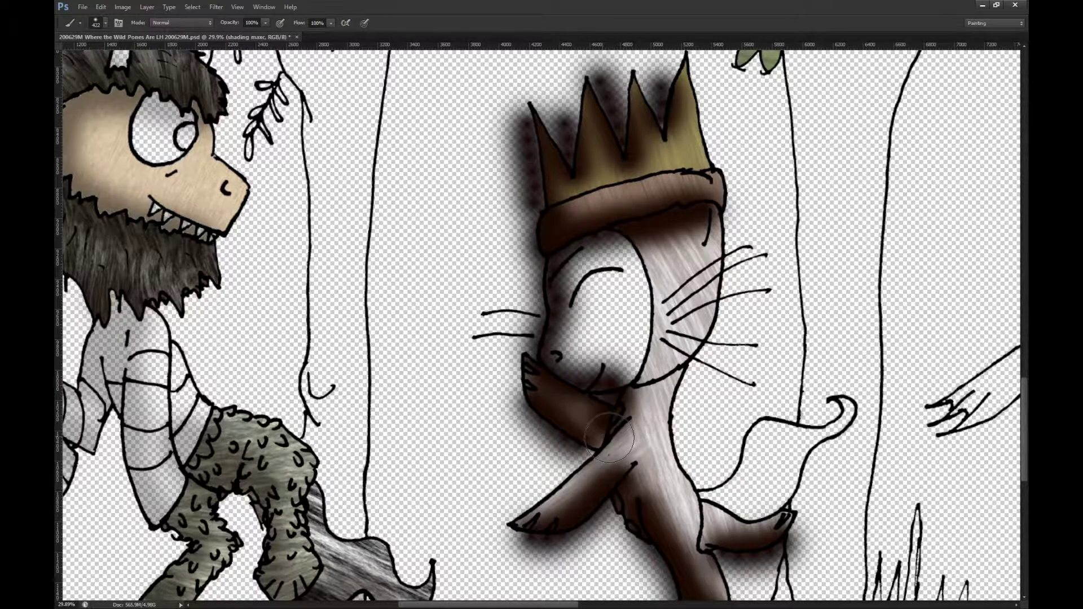
pyautogui.scroll(-3, 609, 437)
pyautogui.moveTo(604, 483)
pyautogui.mouseDown()
pyautogui.moveTo(533, 458)
pyautogui.moveTo(533, 437)
pyautogui.moveTo(605, 392)
pyautogui.moveTo(539, 339)
pyautogui.mouseUp()
pyautogui.moveTo(686, 438)
pyautogui.mouseDown()
pyautogui.moveTo(699, 464)
pyautogui.moveTo(711, 456)
pyautogui.moveTo(743, 469)
pyautogui.moveTo(743, 413)
pyautogui.moveTo(694, 420)
pyautogui.mouseUp()
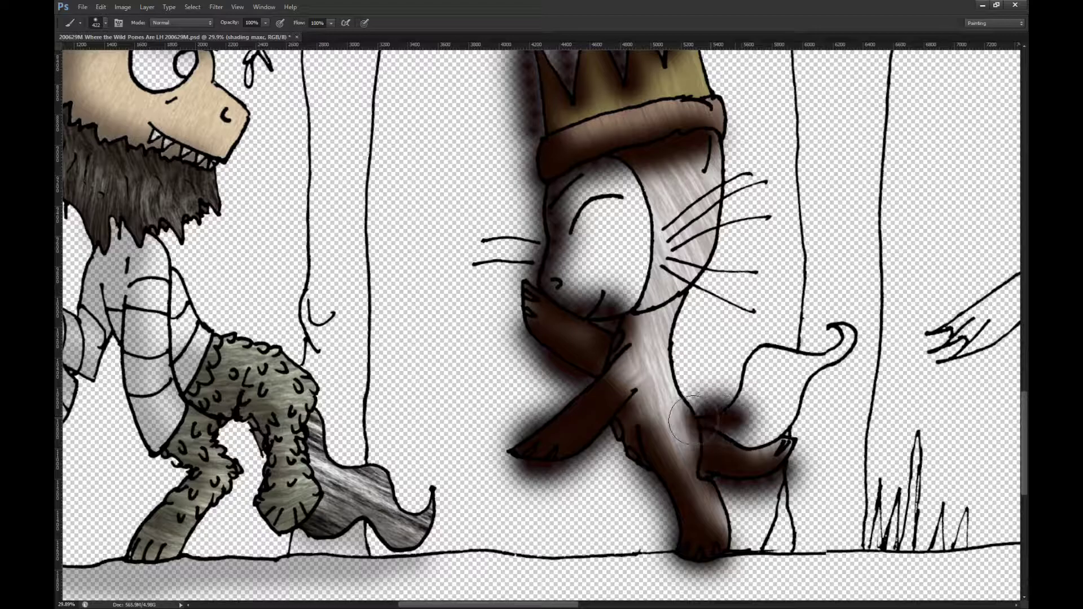
# Step: Select the background areas around the crowned cat, remove the shading spilling into them, and soften the remaining shading
pyautogui.hotkey('ctrl', '0')
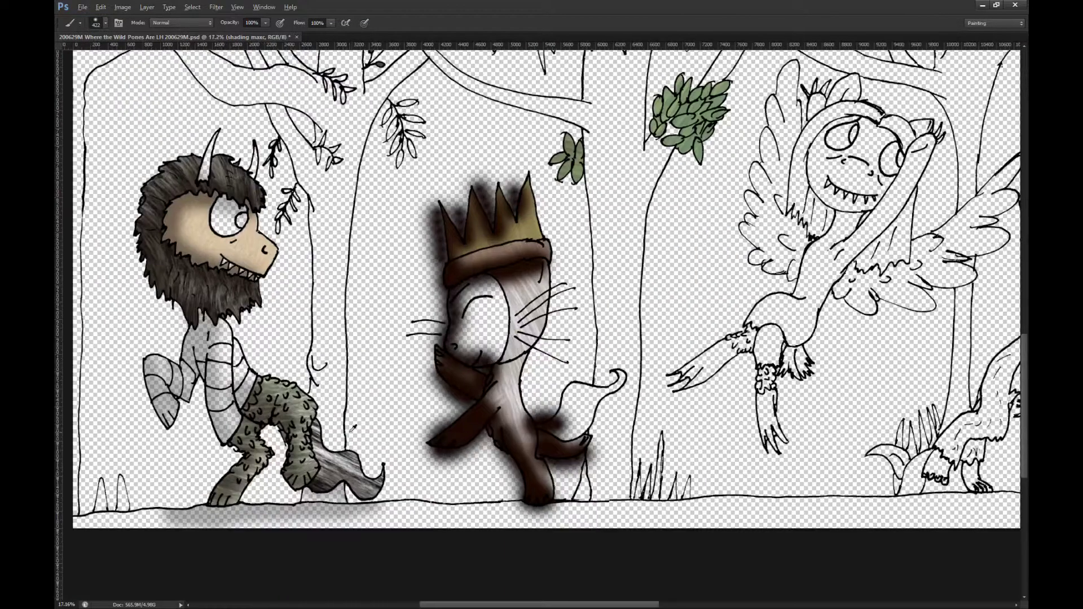
pyautogui.hotkey('ctrl', ',')
pyautogui.press('w')
pyautogui.click(423, 294)
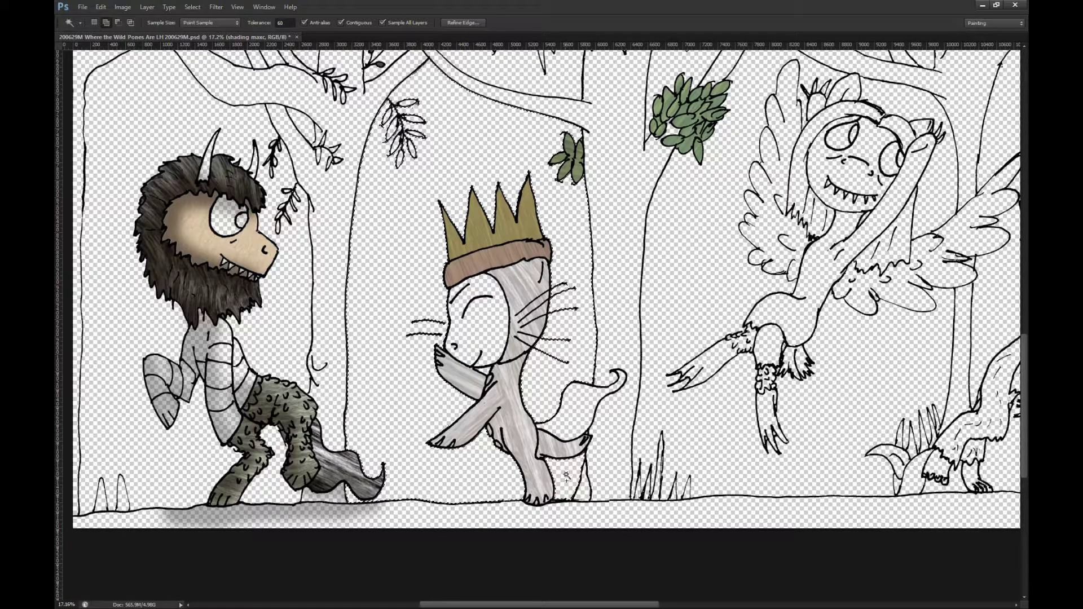
pyautogui.keyDown('shift'); pyautogui.click(597, 431); pyautogui.keyUp('shift')
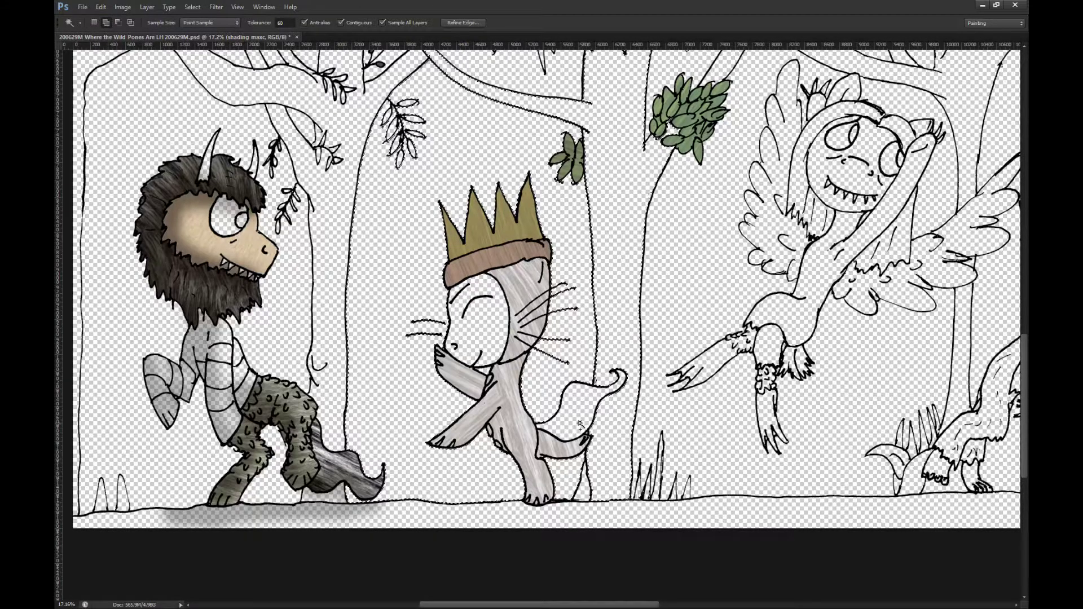
pyautogui.keyDown('shift'); pyautogui.click(584, 516); pyautogui.keyUp('shift')
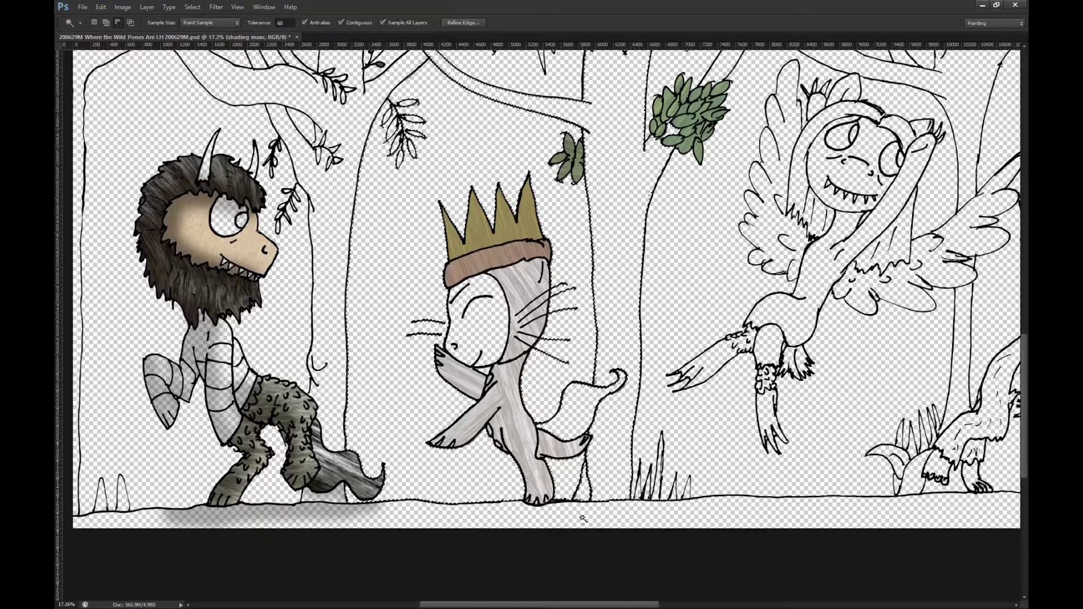
pyautogui.scroll(3, 580, 505)
pyautogui.scroll(-1, 572, 468)
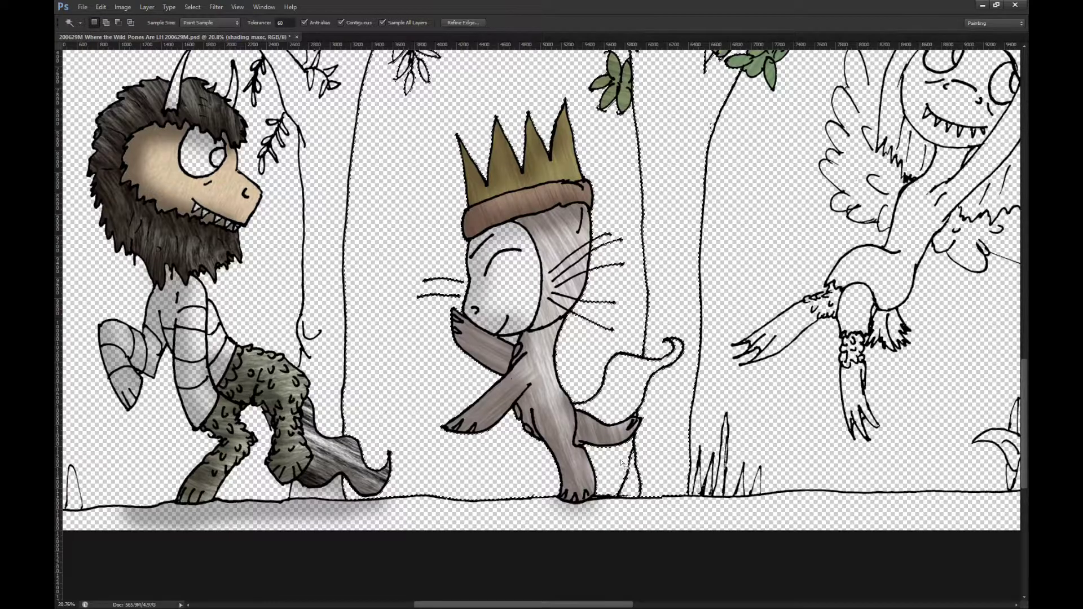
# Step: Replace the background selection with the ground strip and brush a soft shadow beneath the crowned cat
pyautogui.press('m')
pyautogui.hotkey('ctrl', 'd')
pyautogui.scroll(-1, 576, 496)
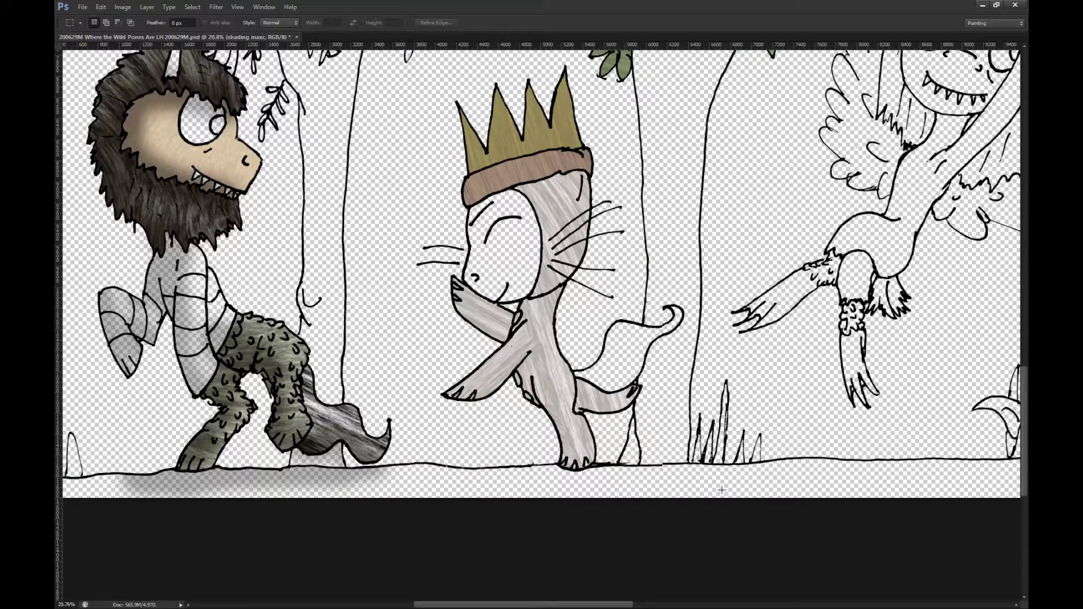
pyautogui.press('w')
pyautogui.click(694, 491)
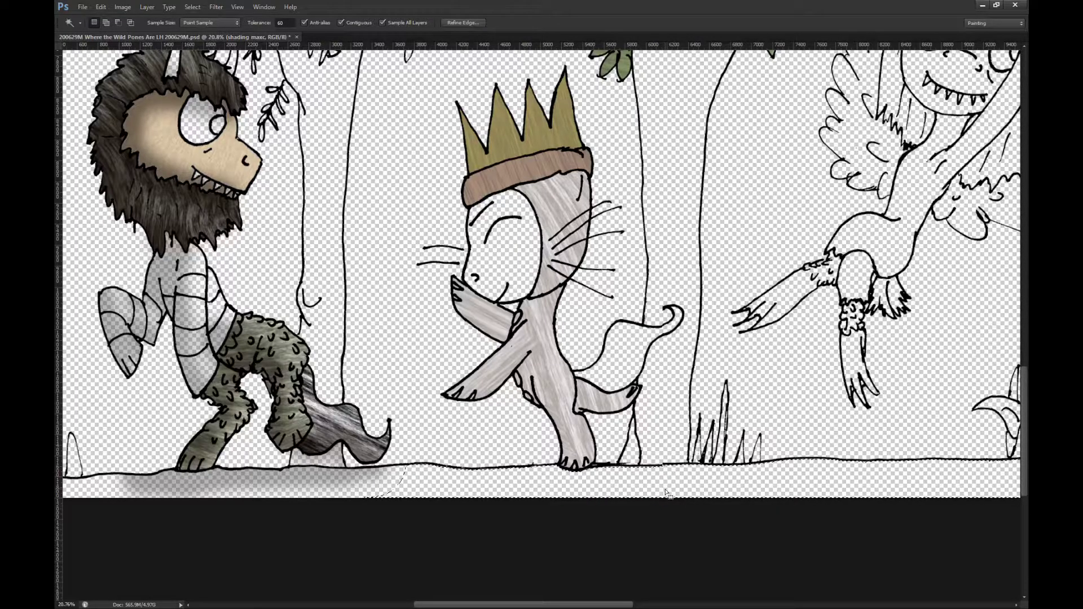
pyautogui.press('b')
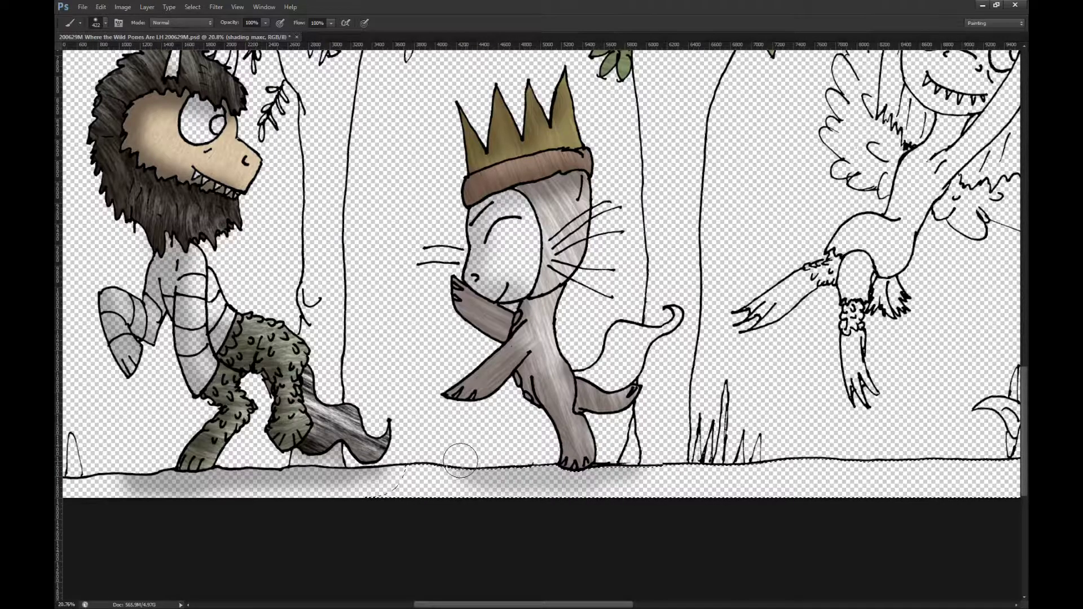
# Step: Hide the finished colouring of the bearded creature and crowned cat, and show the flat colours of the trees and remaining characters
pyautogui.scroll(-3, 425, 425)
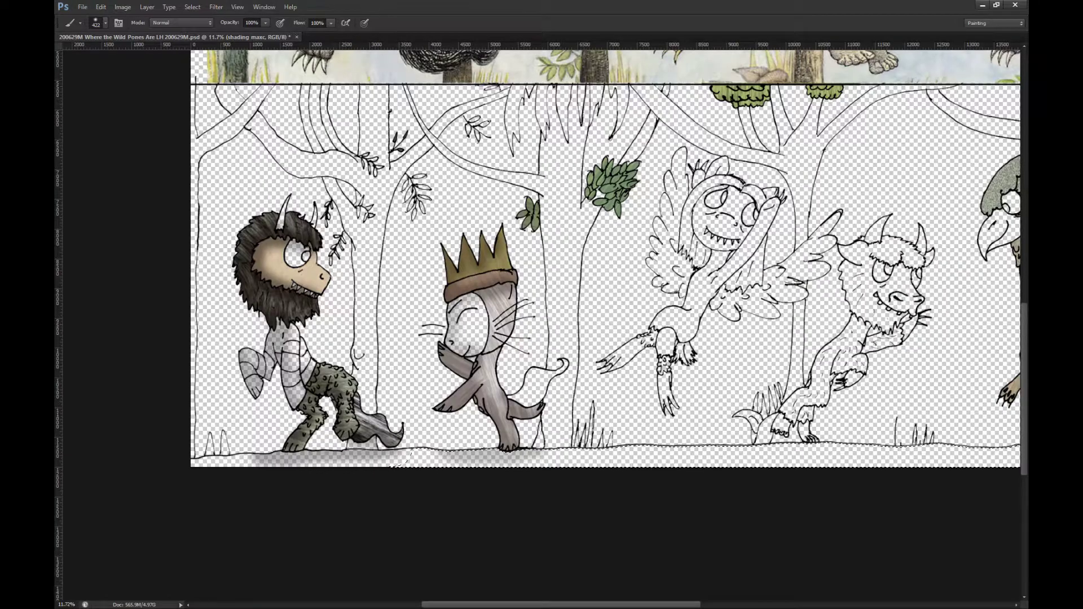
pyautogui.press('Delete')
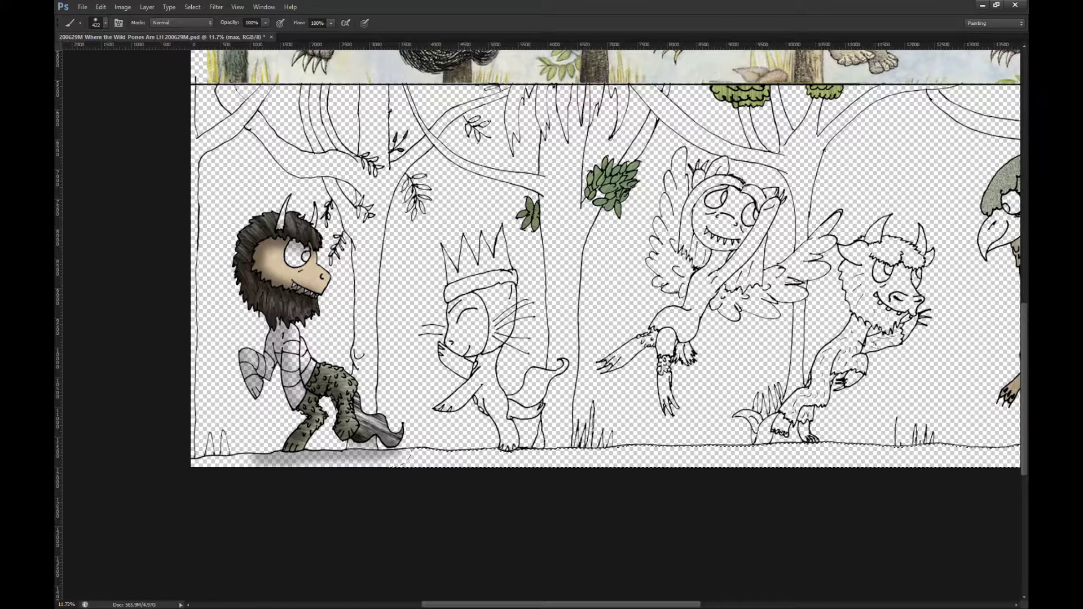
pyautogui.hotkey('alt', '[')
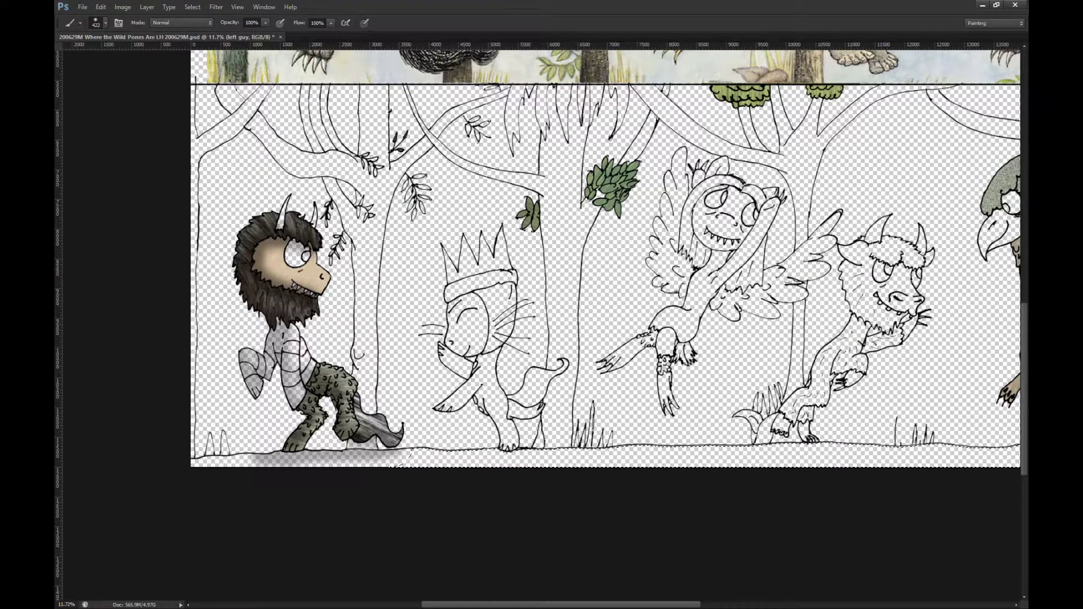
pyautogui.press('Delete')
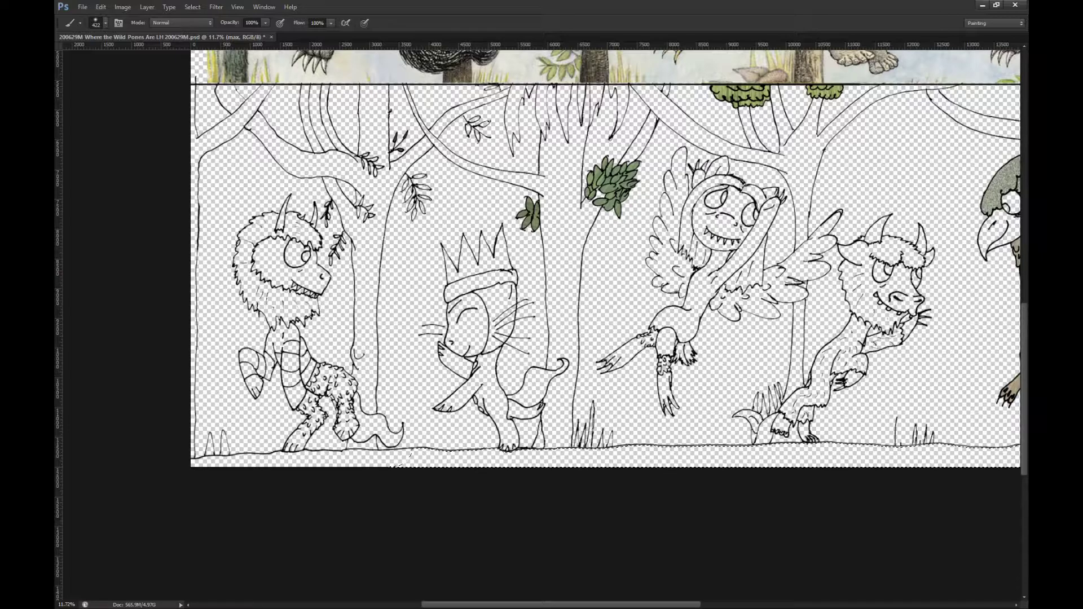
pyautogui.hotkey('ctrl', 'z')
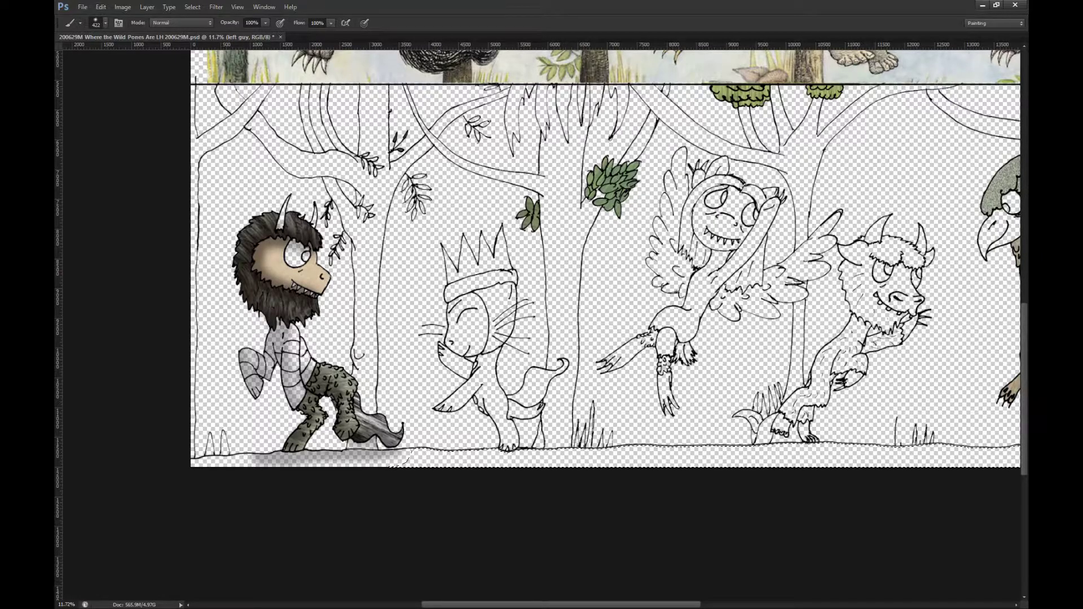
pyautogui.hotkey('ctrl', 'alt', 'z')
pyautogui.hotkey('ctrl', 'shift', 'z')
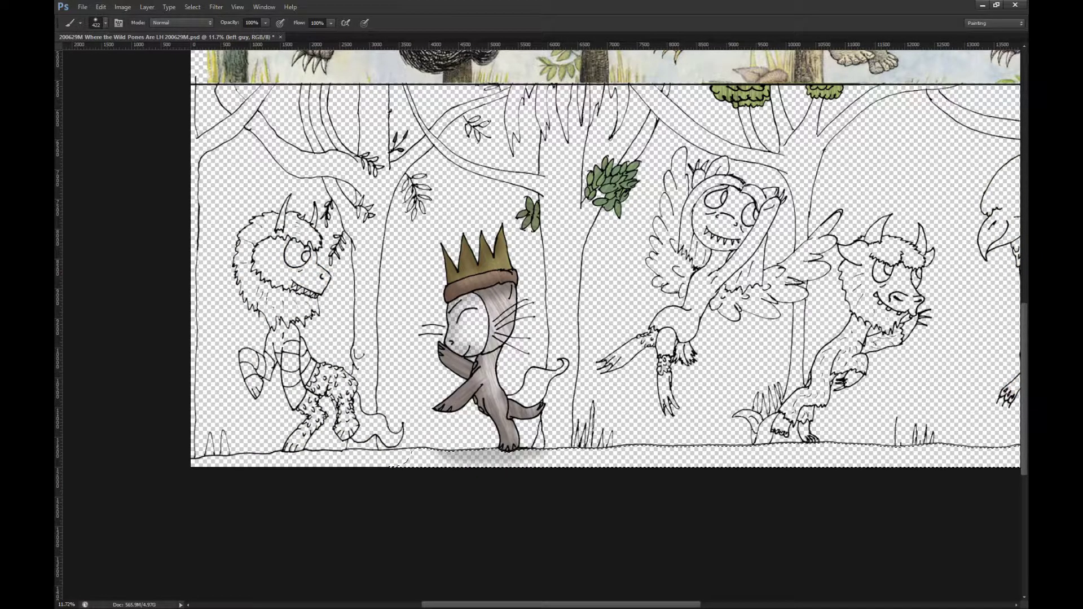
pyautogui.hotkey('ctrl', 'shift', 'z')
pyautogui.moveTo(749, 310); pyautogui.dragTo(990, 321)
pyautogui.moveTo(990, 321); pyautogui.dragTo(883, 328)
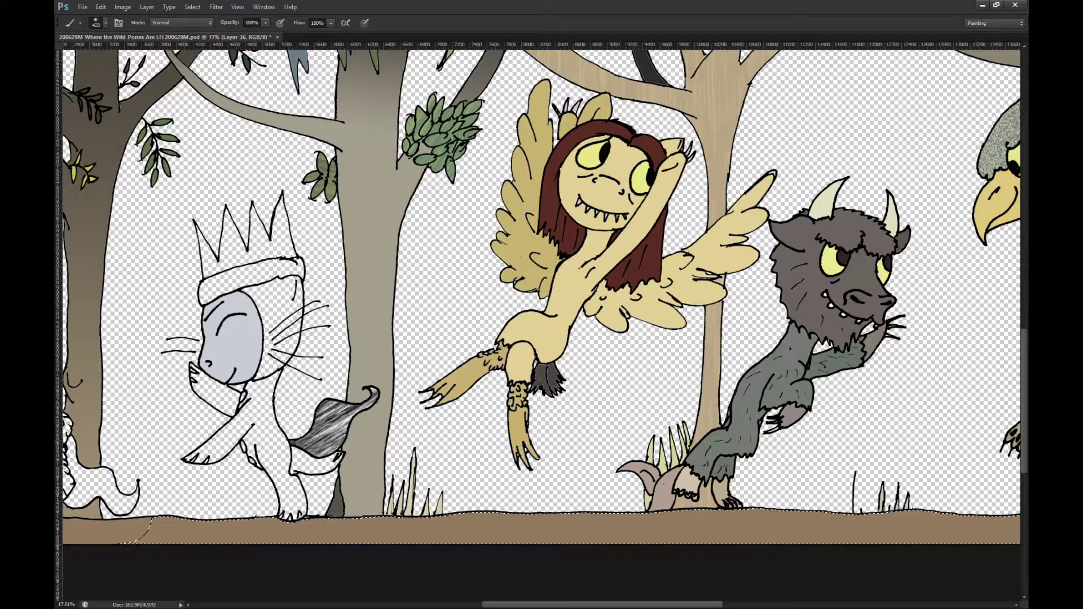
# Step: Switch to the winged creature's shading layer, sample a shading colour, and clear the ground selection
pyautogui.hotkey('alt', ']')
pyautogui.scroll(1, 573, 280)
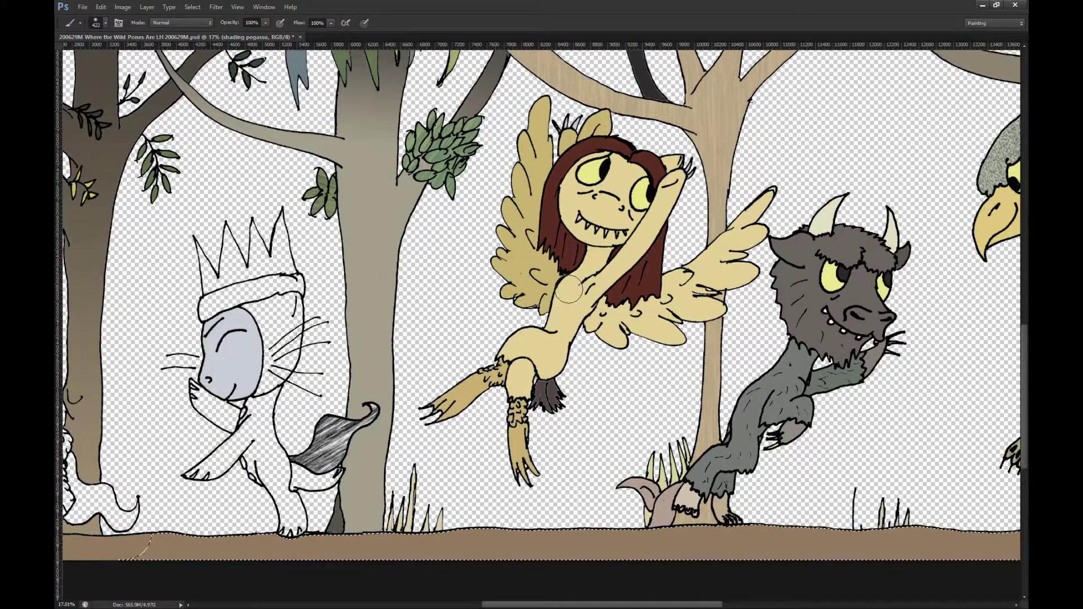
pyautogui.press('i')
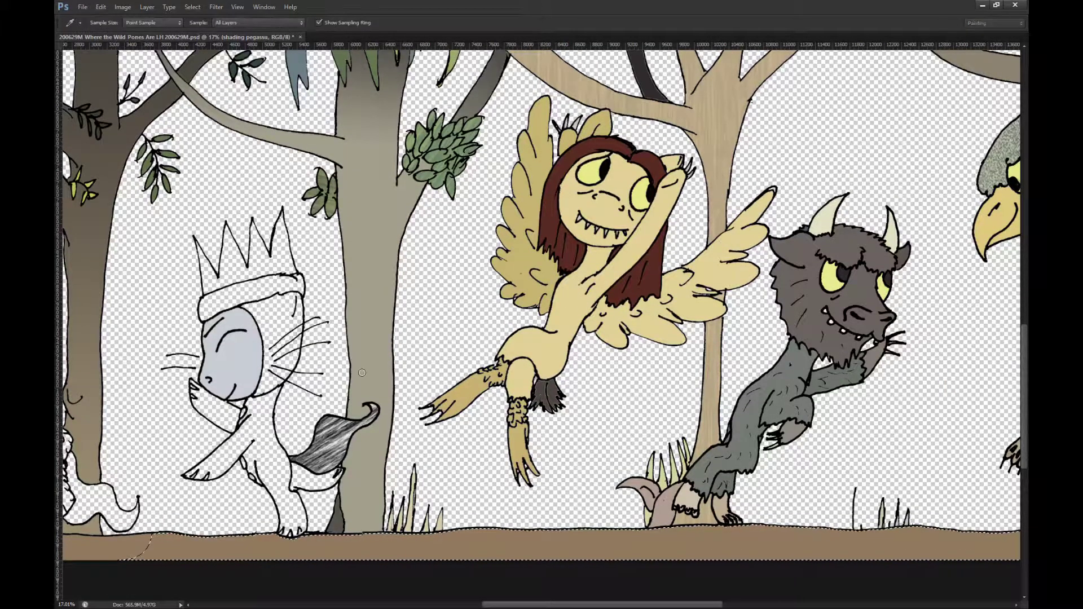
pyautogui.press('b')
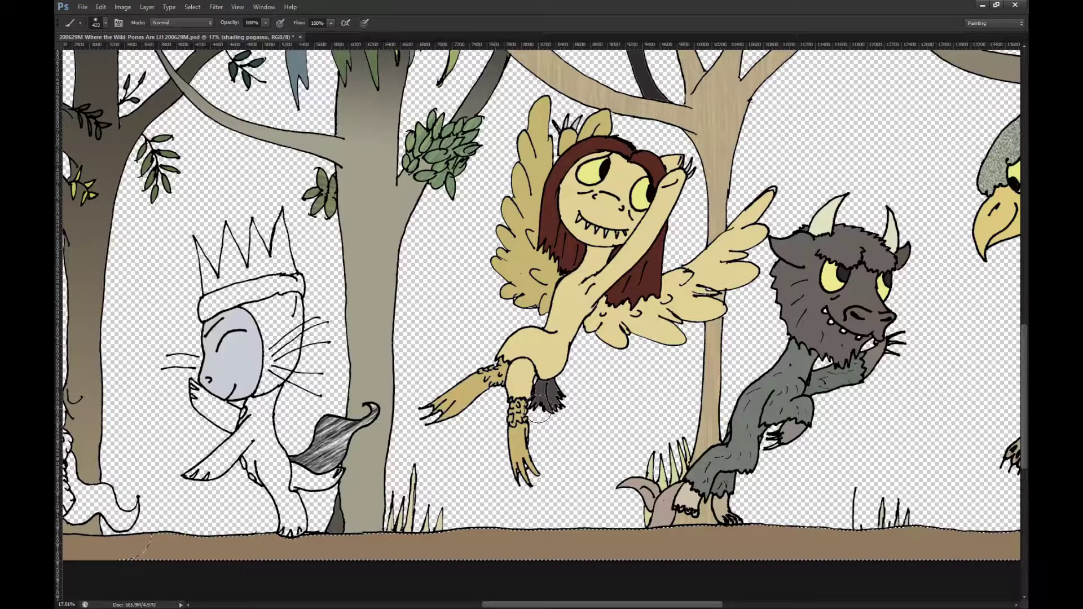
pyautogui.moveTo(521, 437)
pyautogui.mouseDown()
pyautogui.moveTo(516, 475)
pyautogui.moveTo(510, 452)
pyautogui.mouseUp()
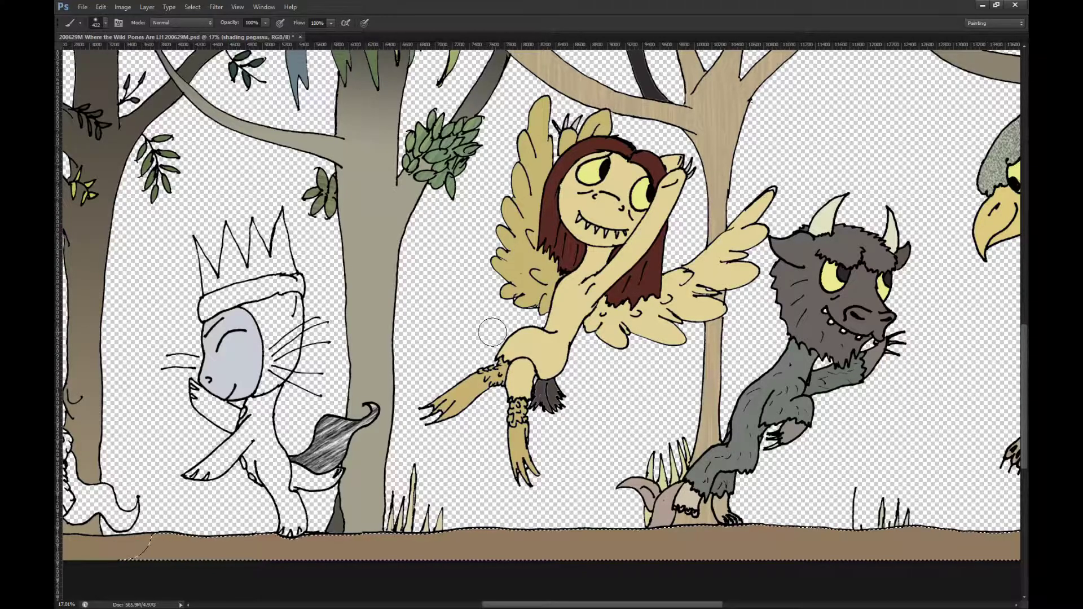
pyautogui.press('m')
pyautogui.hotkey('ctrl', 'd')
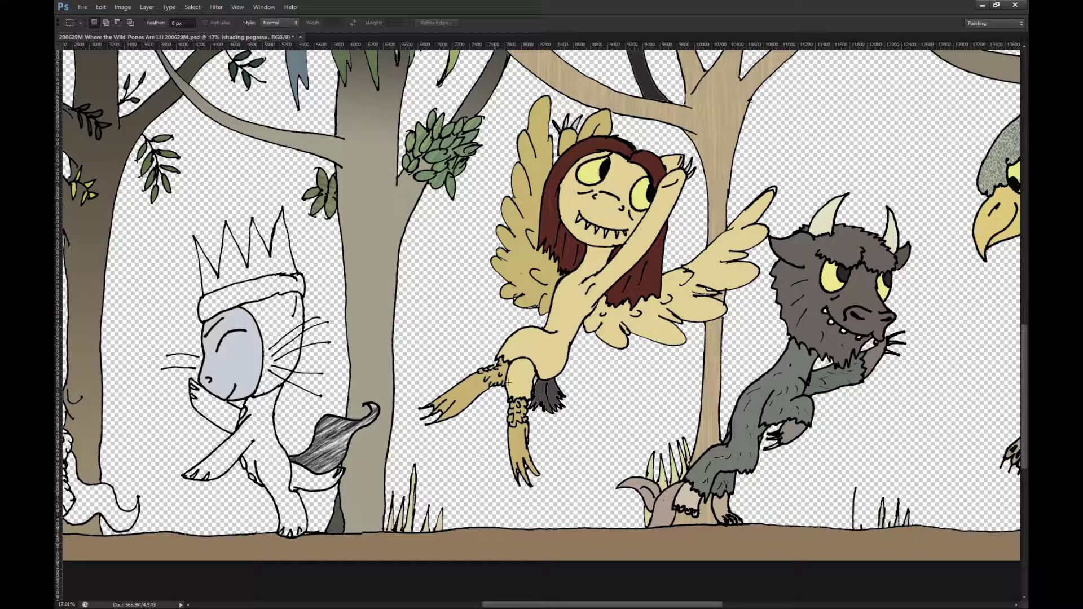
# Step: Brush dark shading over the winged creature's legs, body, hair, face edges and the undersides of its wings
pyautogui.press('b')
pyautogui.moveTo(524, 493)
pyautogui.mouseDown()
pyautogui.moveTo(504, 406)
pyautogui.moveTo(519, 352)
pyautogui.moveTo(507, 343)
pyautogui.moveTo(493, 367)
pyautogui.moveTo(426, 413)
pyautogui.mouseUp()
pyautogui.moveTo(546, 390)
pyautogui.mouseDown()
pyautogui.moveTo(565, 313)
pyautogui.moveTo(590, 288)
pyautogui.moveTo(564, 237)
pyautogui.moveTo(568, 200)
pyautogui.mouseUp()
pyautogui.scroll(1, 550, 344)
pyautogui.moveTo(569, 271)
pyautogui.mouseDown()
pyautogui.moveTo(547, 321)
pyautogui.moveTo(532, 313)
pyautogui.moveTo(520, 165)
pyautogui.moveTo(500, 294)
pyautogui.moveTo(528, 338)
pyautogui.mouseUp()
pyautogui.moveTo(597, 367)
pyautogui.mouseDown()
pyautogui.moveTo(616, 346)
pyautogui.moveTo(665, 332)
pyautogui.moveTo(595, 355)
pyautogui.mouseUp()
pyautogui.moveTo(608, 298)
pyautogui.mouseDown()
pyautogui.moveTo(621, 272)
pyautogui.moveTo(584, 305)
pyautogui.mouseUp()
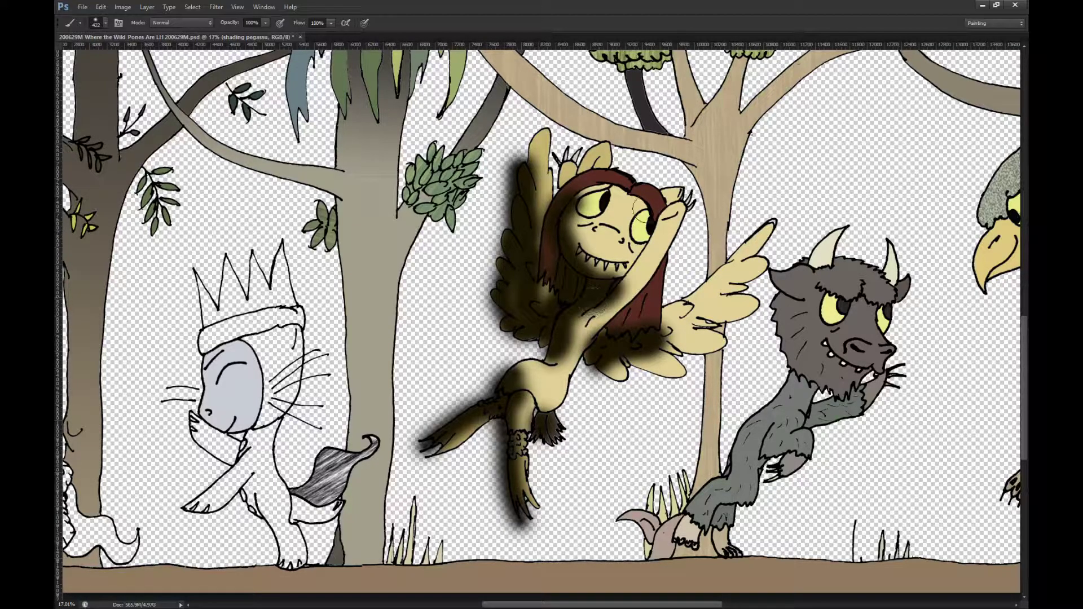
pyautogui.moveTo(635, 197)
pyautogui.mouseDown()
pyautogui.moveTo(643, 221)
pyautogui.moveTo(648, 212)
pyautogui.moveTo(613, 189)
pyautogui.moveTo(572, 201)
pyautogui.mouseUp()
# Step: Select the yellow of the bearded creature's eye, erase the shading inside it, and deselect
pyautogui.scroll(-5, 337, 280)
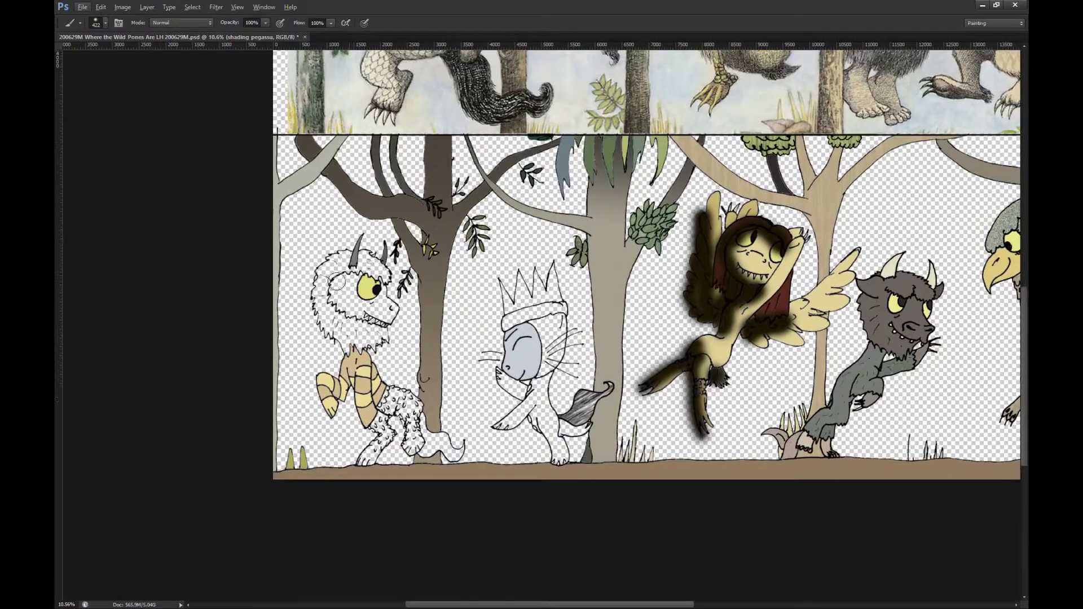
pyautogui.press('w')
pyautogui.click(375, 291)
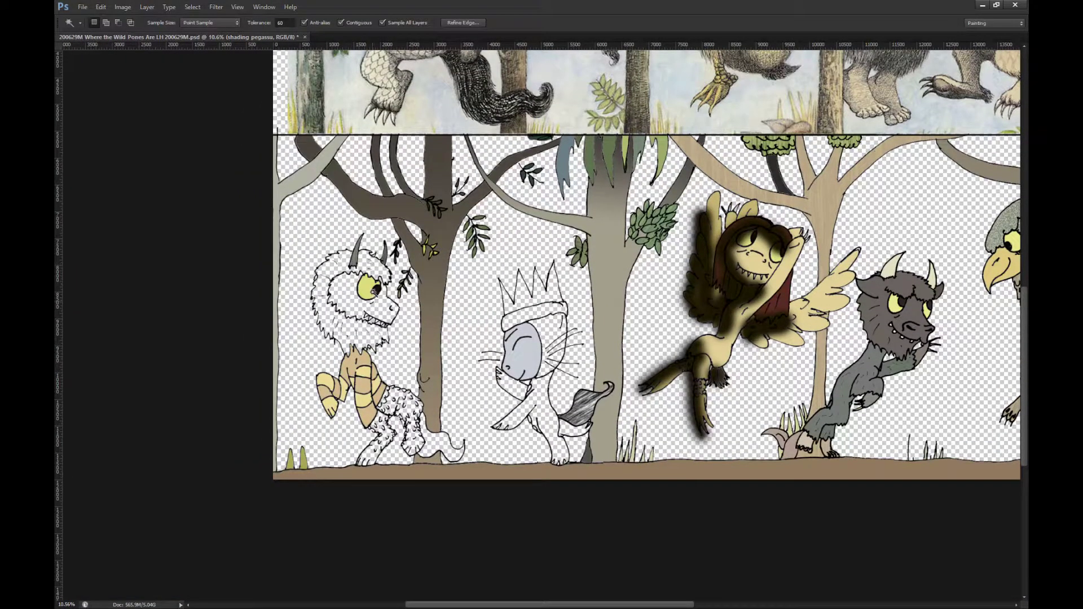
pyautogui.scroll(5, 369, 301)
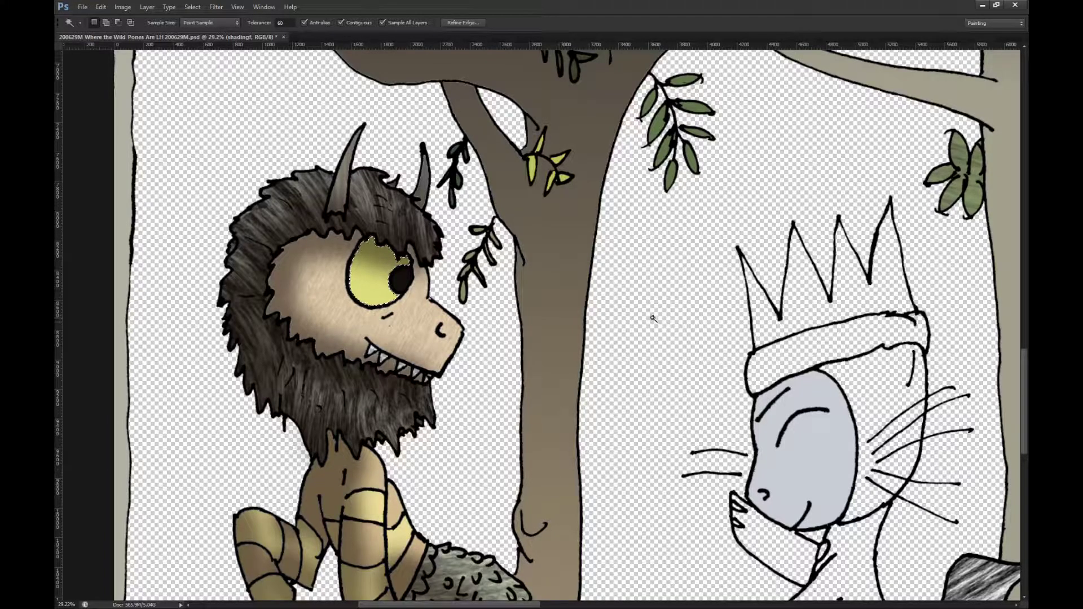
pyautogui.press('Delete')
pyautogui.hotkey('ctrl', 'd')
pyautogui.press('b')
pyautogui.press('m')
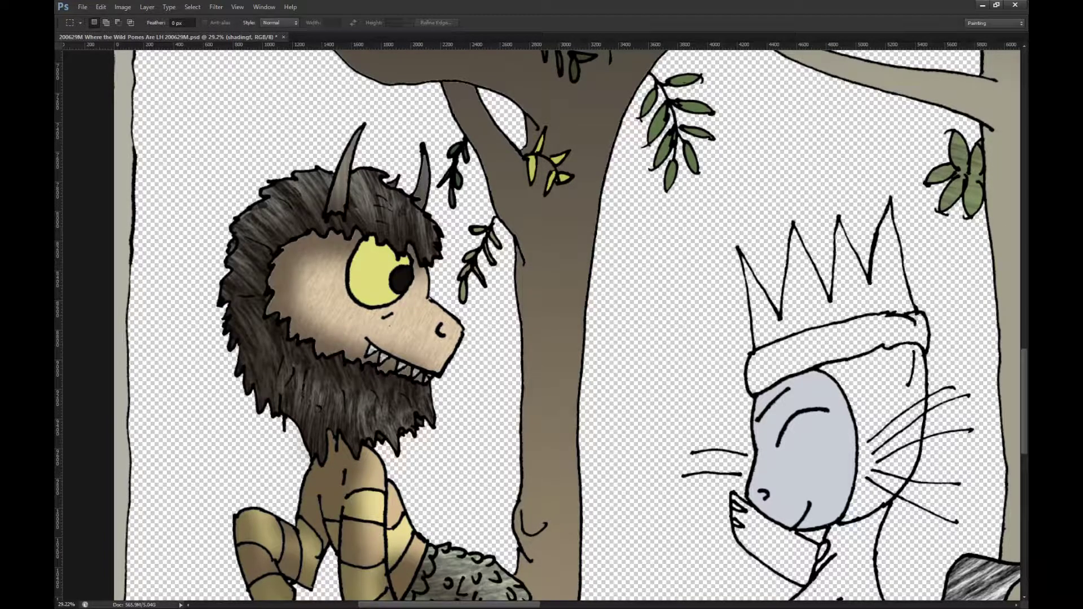
# Step: Return to the winged creature's shading layer and brush dark shading over its ears, the edge of its face and its raised arm
pyautogui.scroll(-4, 592, 286)
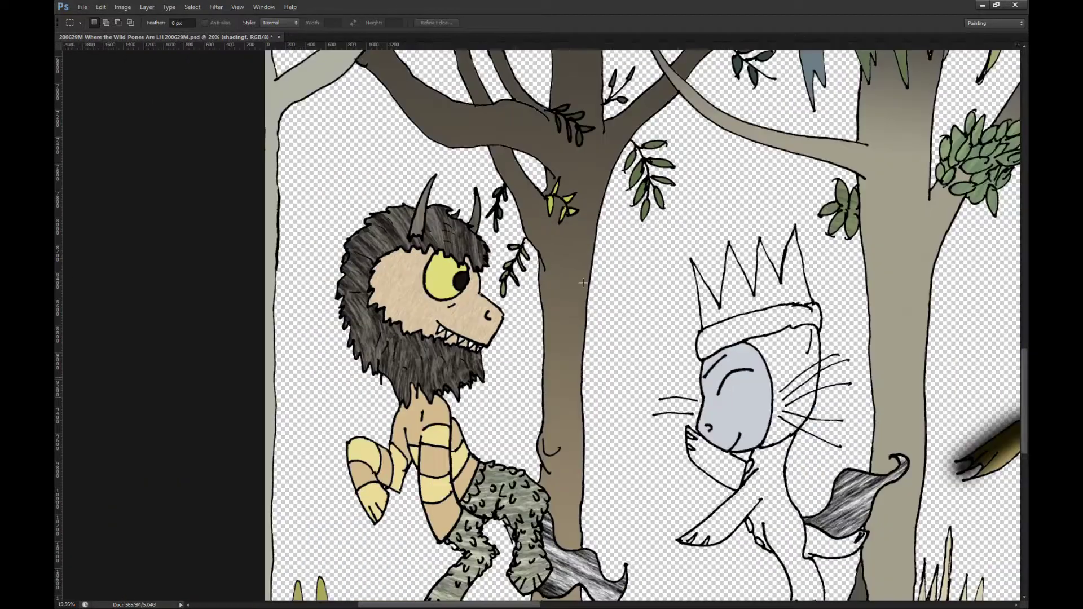
pyautogui.scroll(-4, 143, 310)
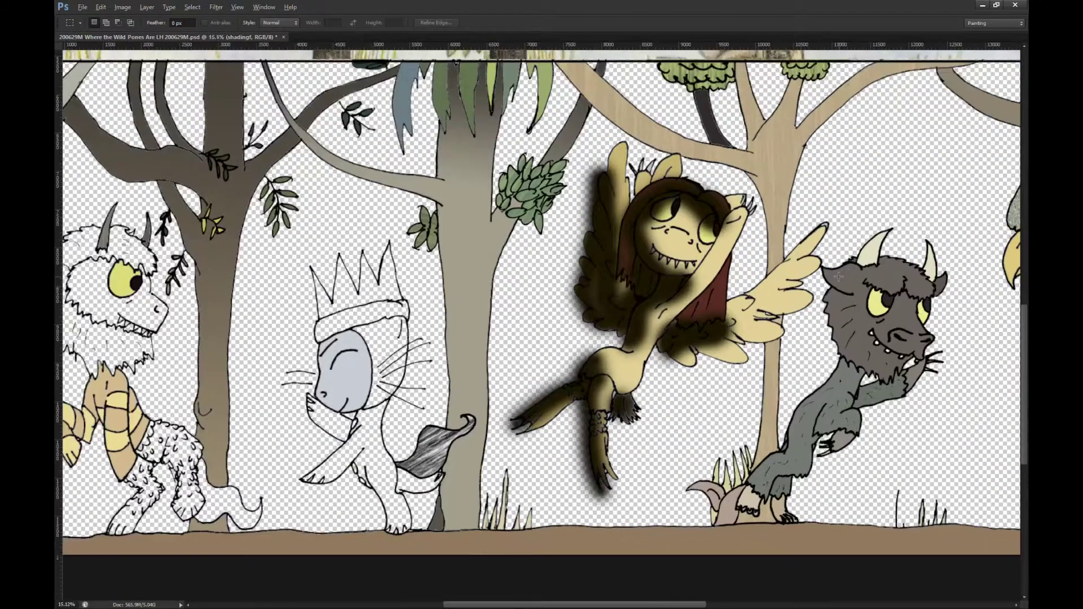
pyautogui.scroll(1, 839, 277)
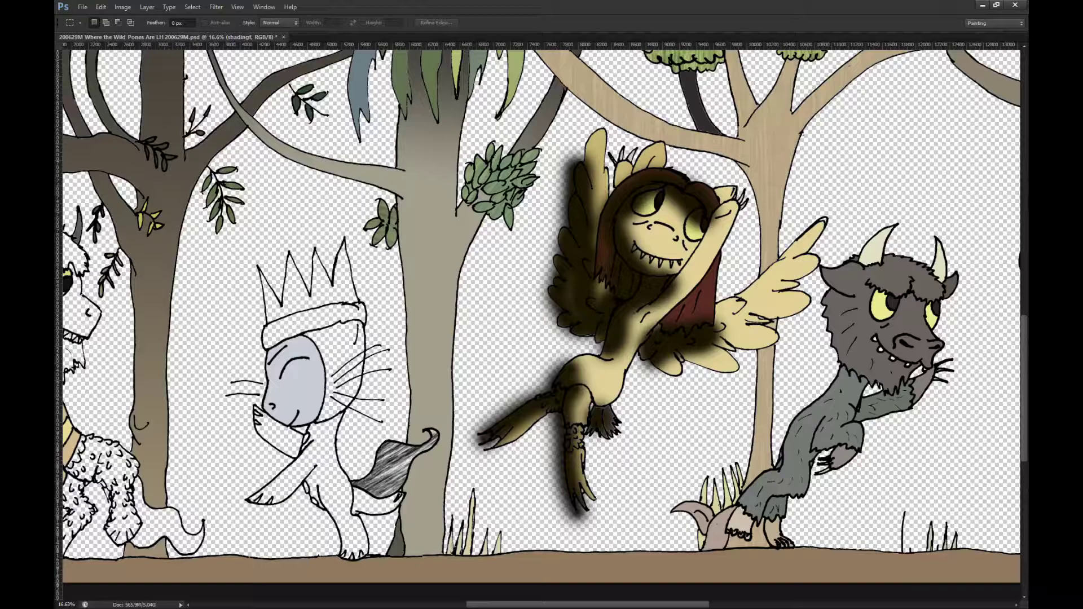
pyautogui.hotkey('alt', '[')
pyautogui.hotkey('alt', '[')
pyautogui.scroll(1, 592, 306)
pyautogui.press('b')
pyautogui.moveTo(616, 198)
pyautogui.mouseDown()
pyautogui.moveTo(727, 209)
pyautogui.moveTo(714, 211)
pyautogui.moveTo(718, 249)
pyautogui.moveTo(701, 280)
pyautogui.moveTo(649, 336)
pyautogui.mouseUp()
pyautogui.scroll(2, 750, 265)
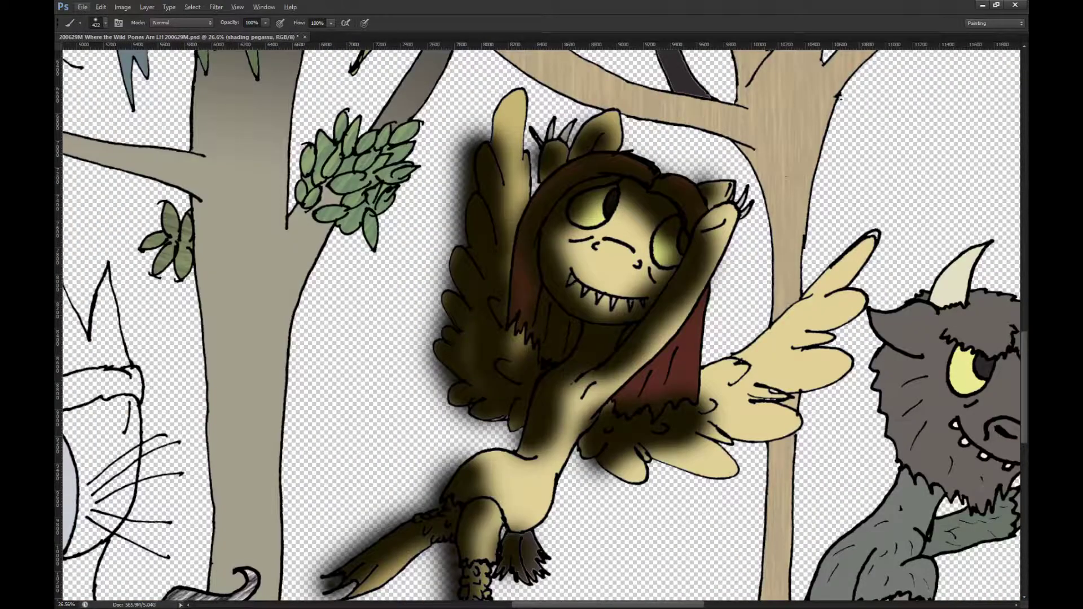
# Step: Select the yellow of both the winged creature's eyes, erase the shading inside them, and deselect
pyautogui.hotkey('ctrl', ',')
pyautogui.press('w')
pyautogui.click(661, 257)
pyautogui.keyDown('shift'); pyautogui.click(590, 207); pyautogui.keyUp('shift')
pyautogui.hotkey('ctrl', 'z')
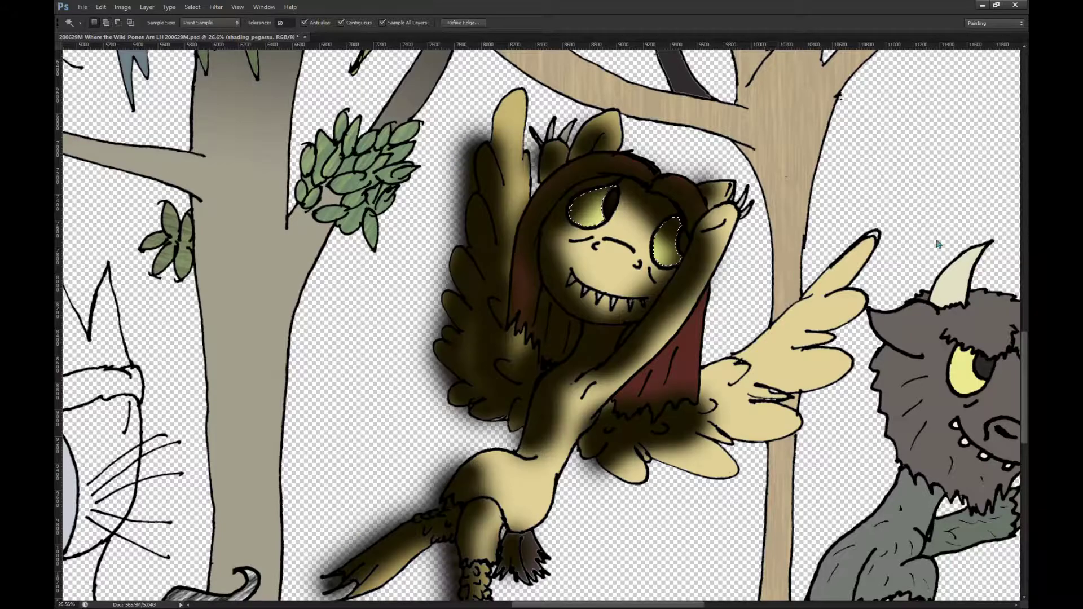
pyautogui.press('m')
pyautogui.scroll(-2, 779, 198)
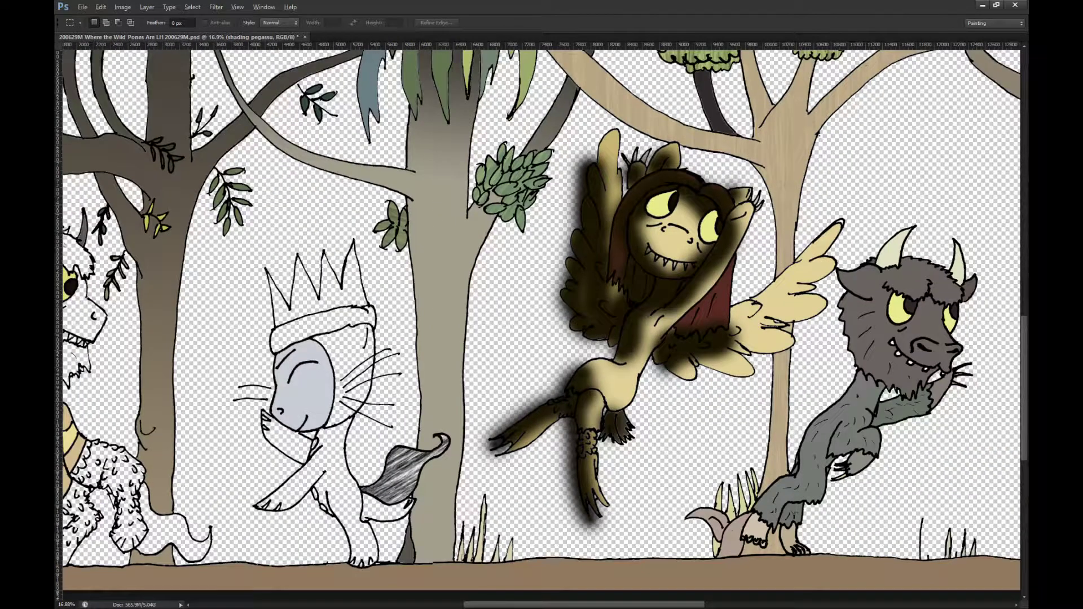
# Step: Select the empty areas around the winged creature, including the gap between leg and tail, and erase the shading spilling outside its outline
pyautogui.hotkey('ctrl', 'z')
pyautogui.press('w')
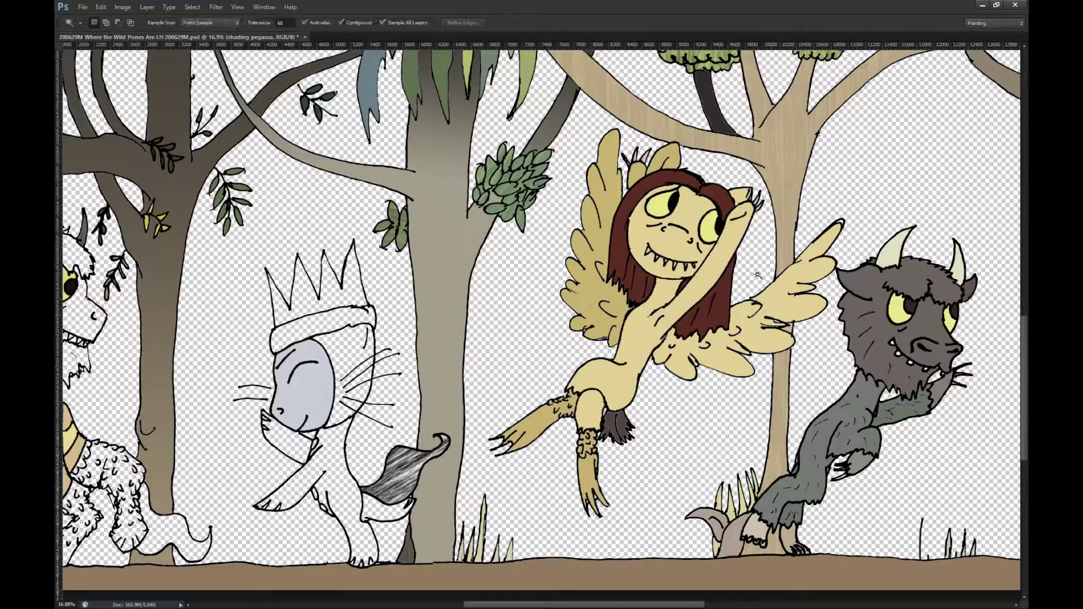
pyautogui.keyDown('shift'); pyautogui.click(632, 402); pyautogui.keyUp('shift')
pyautogui.scroll(7, 633, 402)
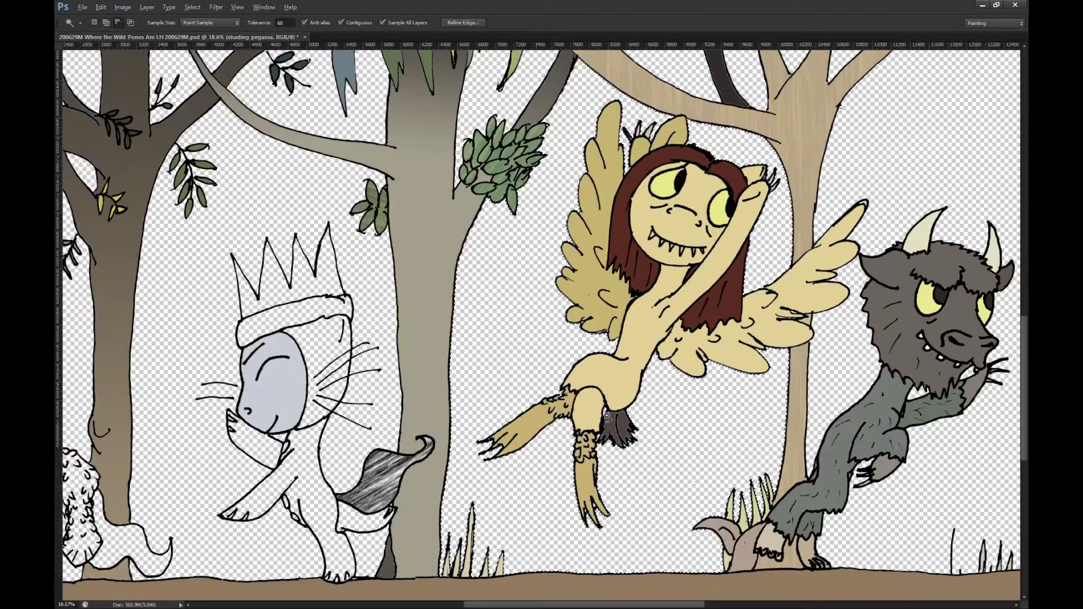
pyautogui.press('shift')
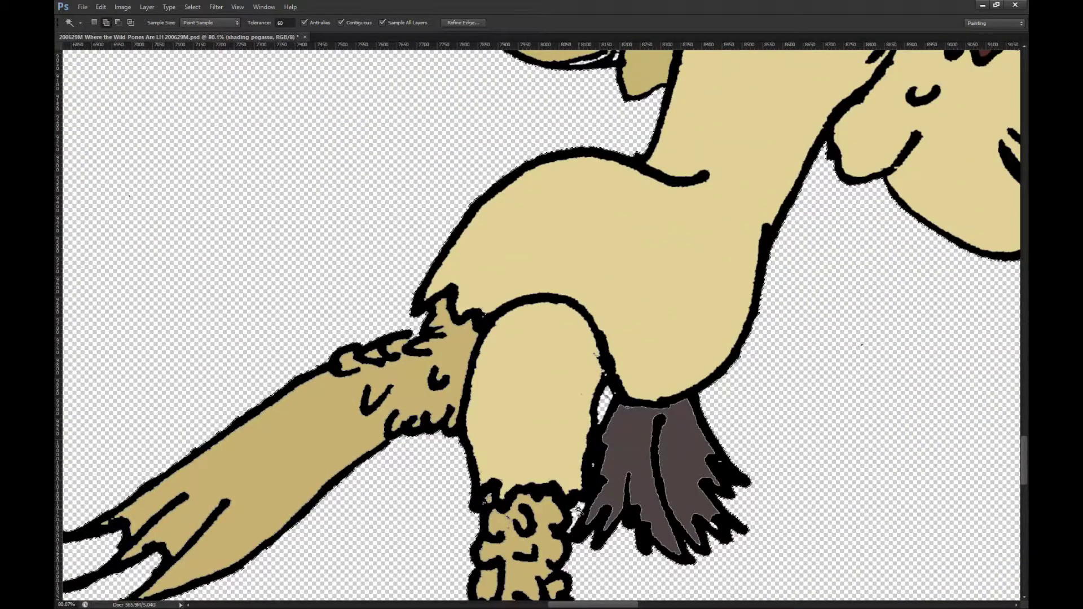
pyautogui.scroll(4, 616, 483)
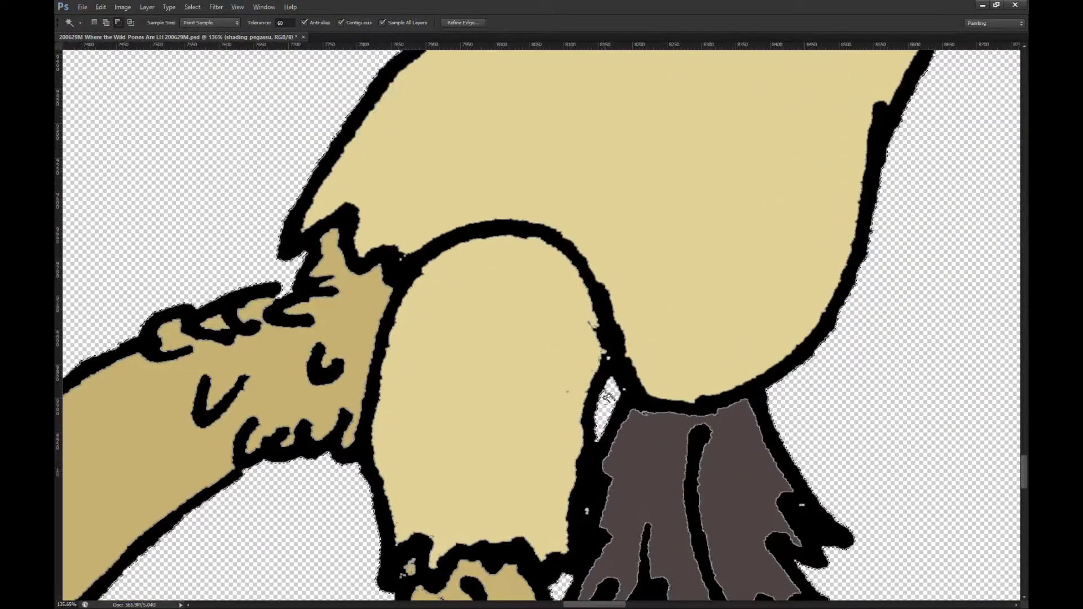
pyautogui.scroll(-5, 630, 363)
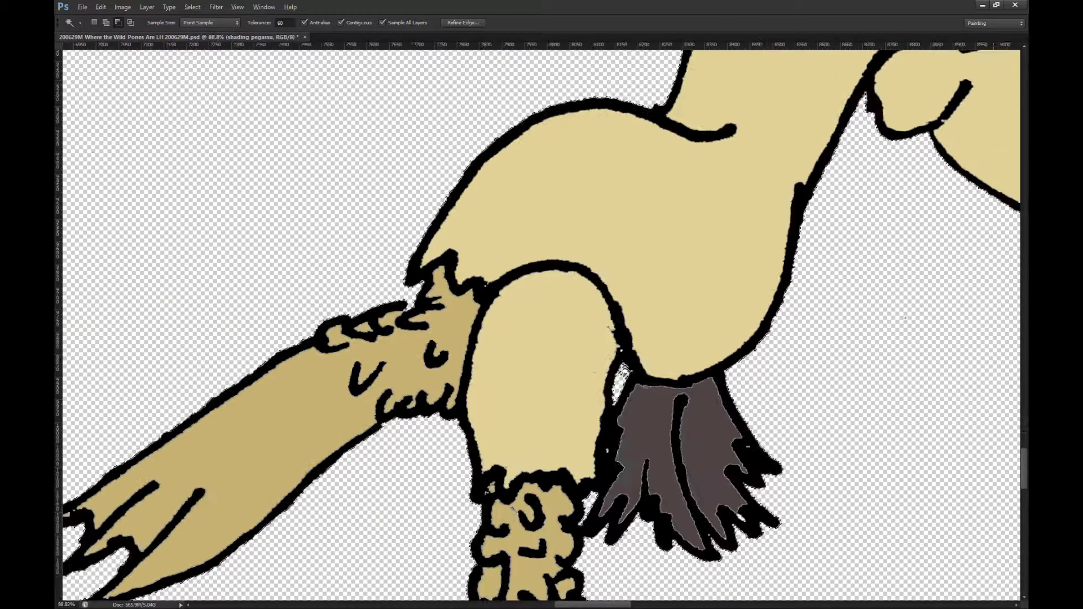
pyautogui.scroll(3, 619, 464)
pyautogui.scroll(-7, 619, 464)
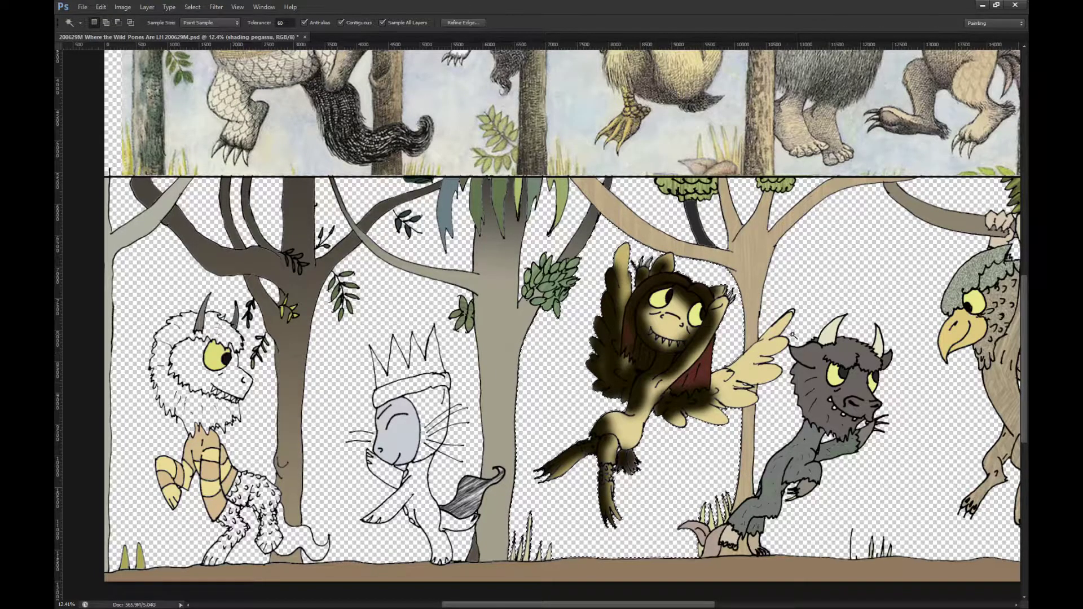
pyautogui.scroll(5, 694, 393)
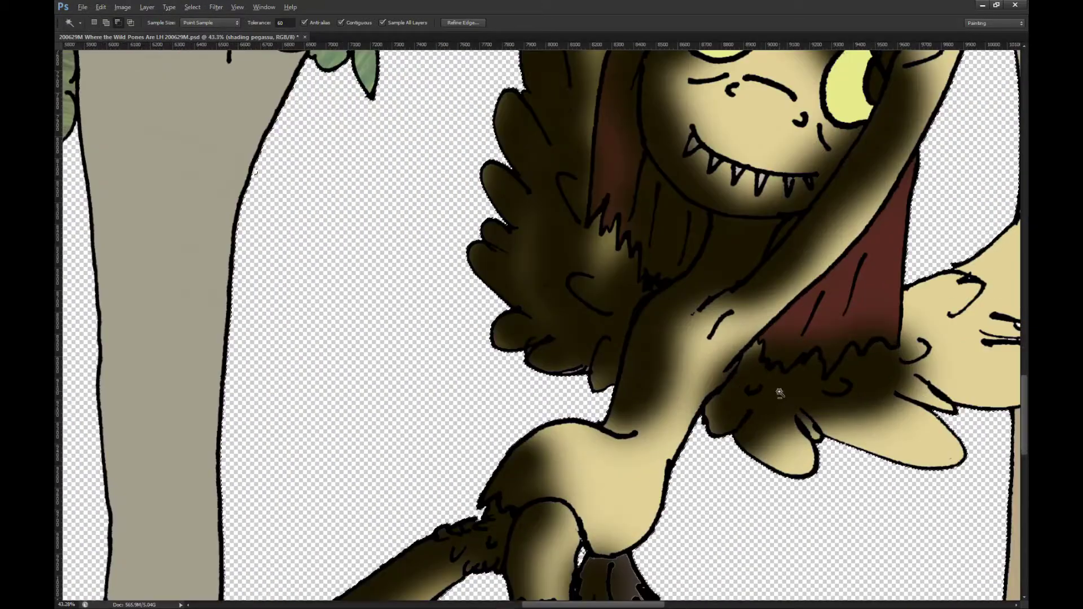
pyautogui.hscroll(1, 656, 360)
pyautogui.press('m')
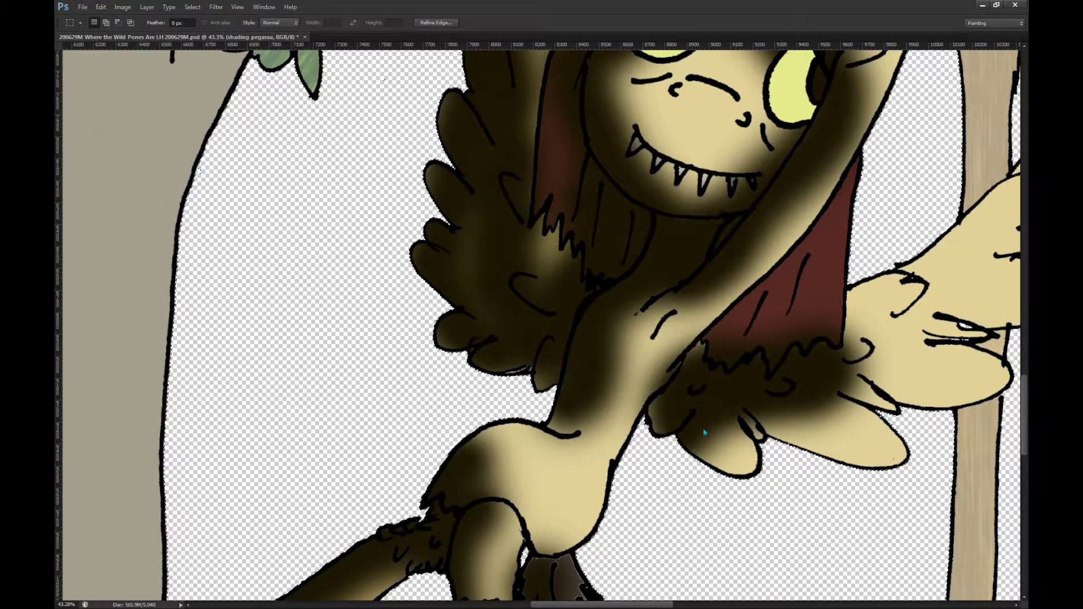
# Step: Brush dark shading along the undersides of the outstretched wing's feathers, the wing's base and the lower hair
pyautogui.press('b')
pyautogui.click(680, 372)
pyautogui.moveTo(673, 416)
pyautogui.mouseDown()
pyautogui.moveTo(689, 467)
pyautogui.moveTo(810, 435)
pyautogui.moveTo(817, 484)
pyautogui.moveTo(877, 474)
pyautogui.mouseUp()
pyautogui.scroll(-5, 411, 350)
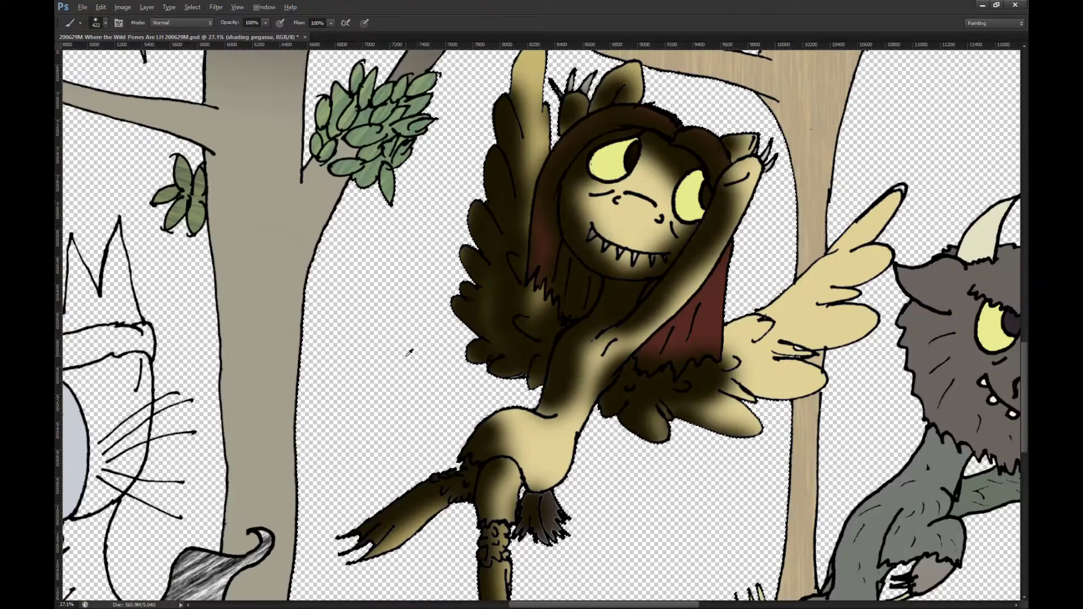
pyautogui.scroll(4, 831, 416)
pyautogui.moveTo(731, 425)
pyautogui.mouseDown()
pyautogui.moveTo(709, 402)
pyautogui.moveTo(800, 404)
pyautogui.mouseUp()
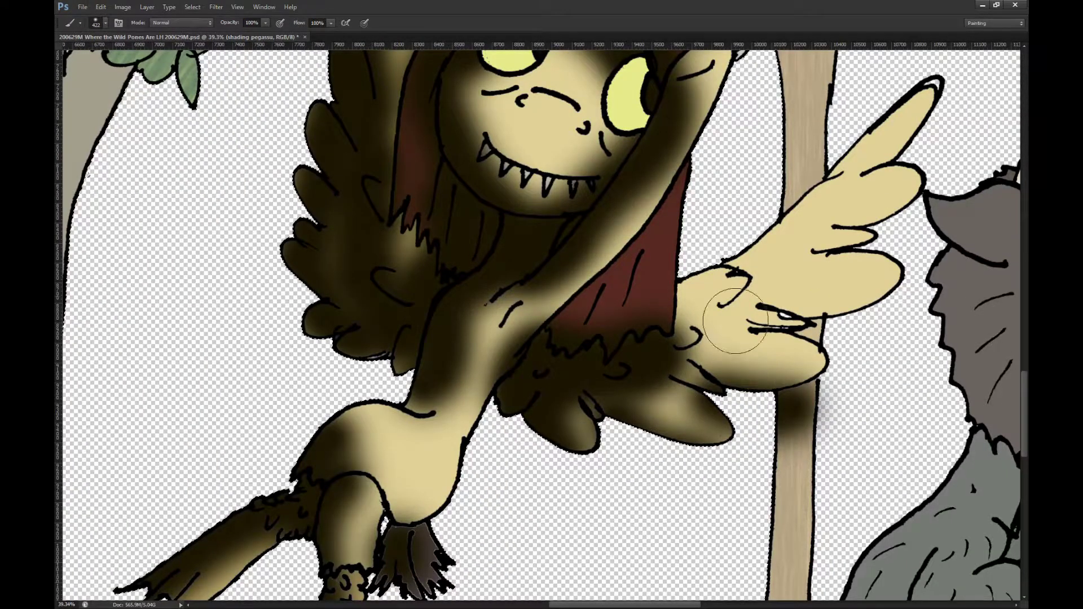
pyautogui.moveTo(692, 287); pyautogui.dragTo(704, 282)
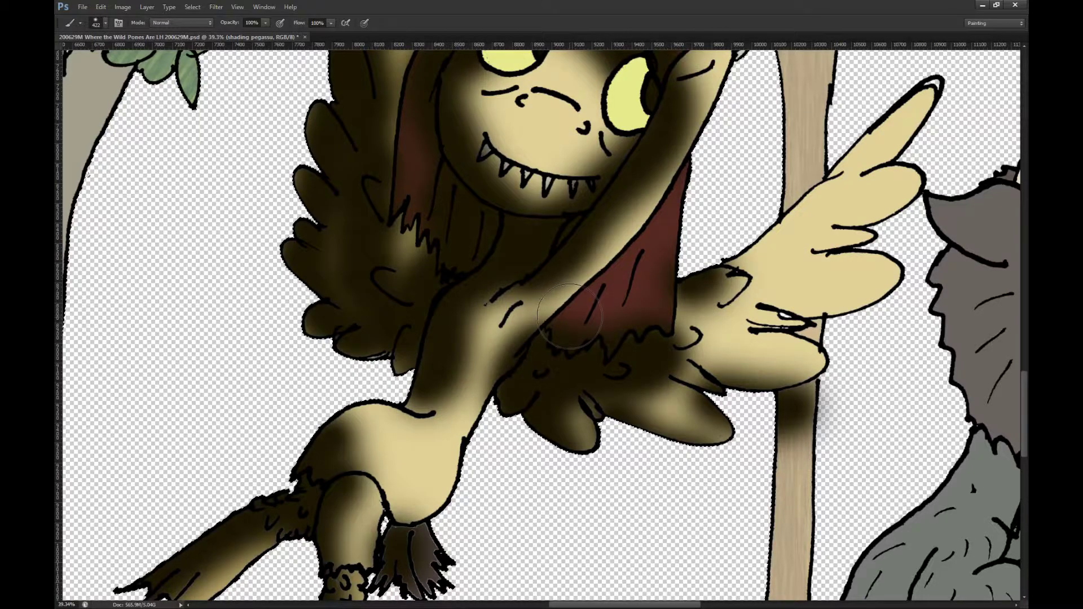
pyautogui.scroll(-3, 599, 315)
# Step: Erase the shading spilled onto the tree trunk below the wing, lower the shading layer's opacity, and deselect
pyautogui.scroll(2, 773, 433)
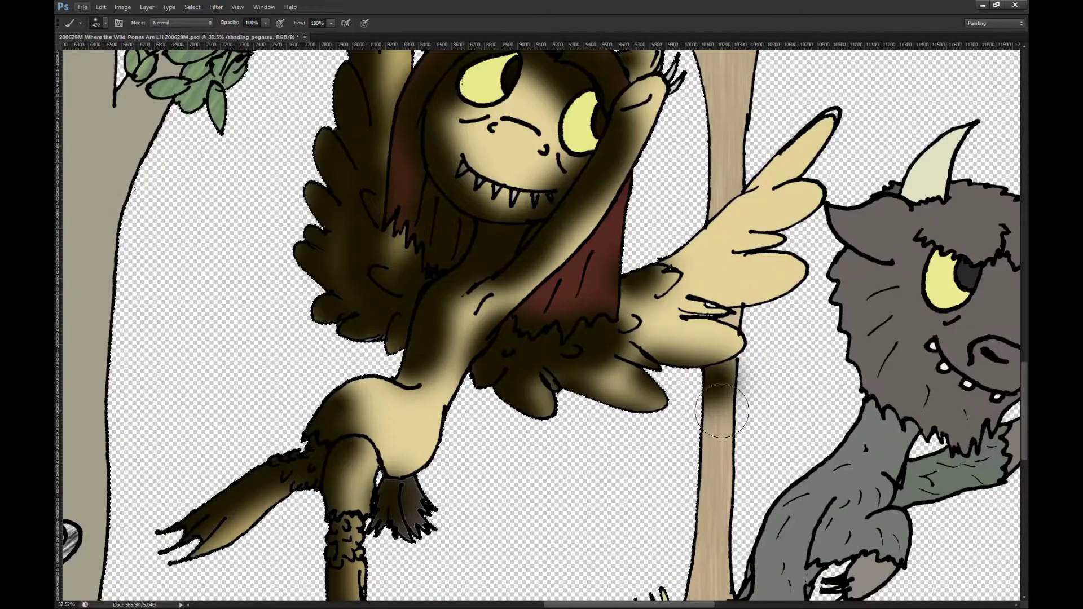
pyautogui.scroll(2, 736, 415)
pyautogui.press('e')
pyautogui.moveTo(708, 397)
pyautogui.mouseDown()
pyautogui.moveTo(773, 365)
pyautogui.moveTo(700, 367)
pyautogui.moveTo(727, 370)
pyautogui.moveTo(681, 442)
pyautogui.mouseUp()
pyautogui.scroll(-5, 817, 393)
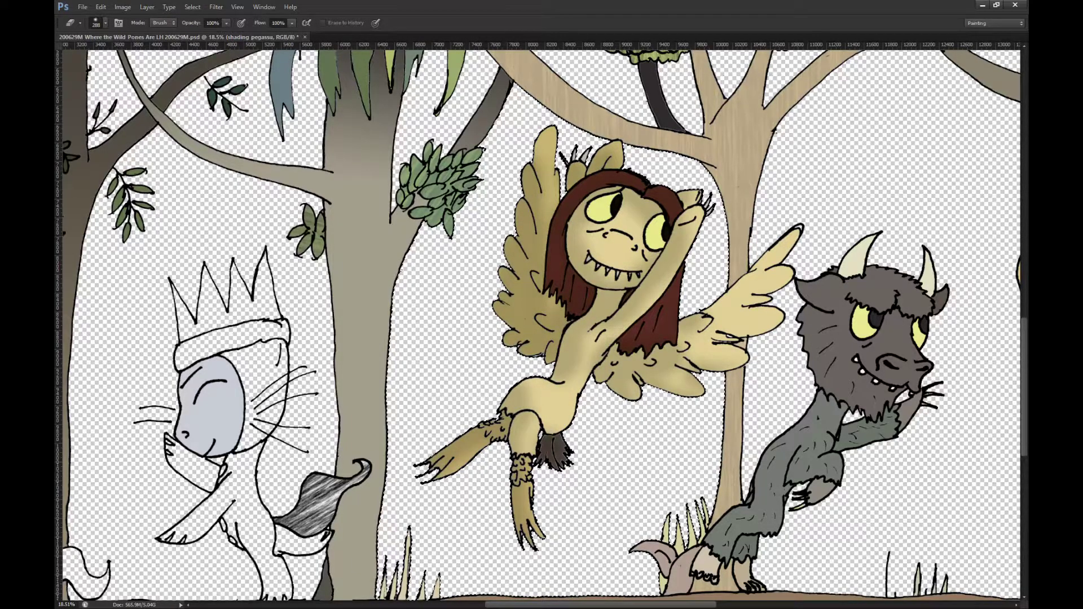
pyautogui.press('m')
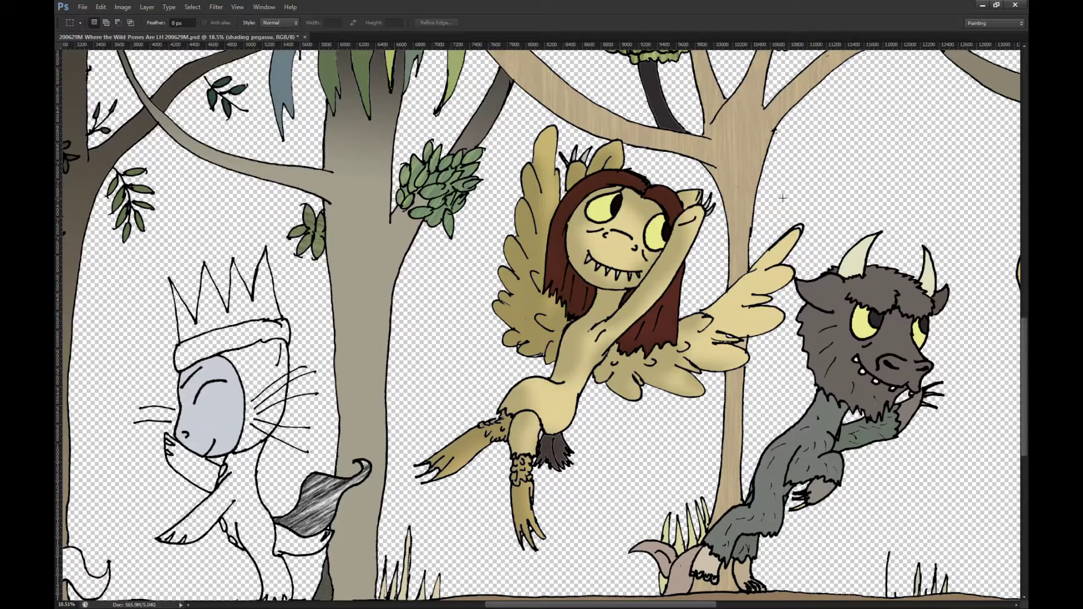
# Step: Save the illustration and hide the winged creature's shading
pyautogui.scroll(-5, 581, 287)
pyautogui.hotkey('ctrl', 's')
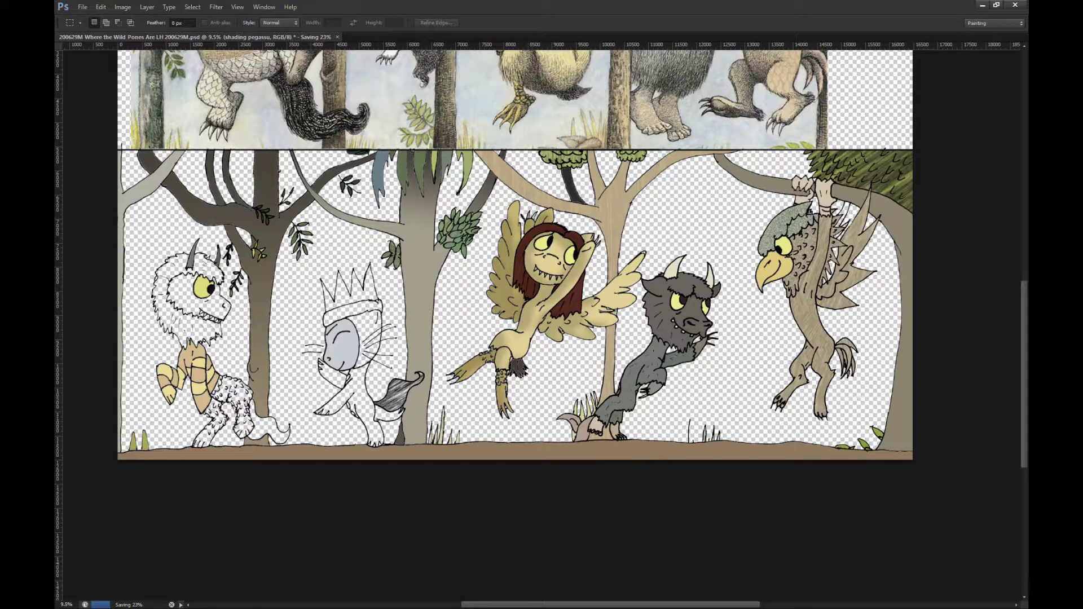
pyautogui.scroll(2, 621, 309)
pyautogui.scroll(3, 451, 377)
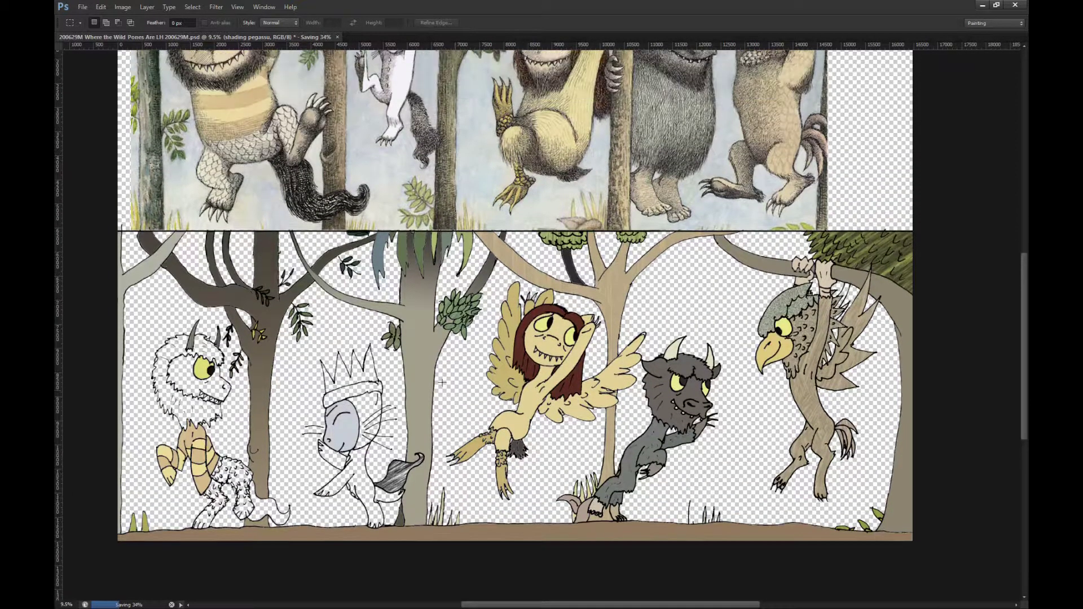
pyautogui.scroll(-3, 756, 322)
pyautogui.scroll(3, 661, 422)
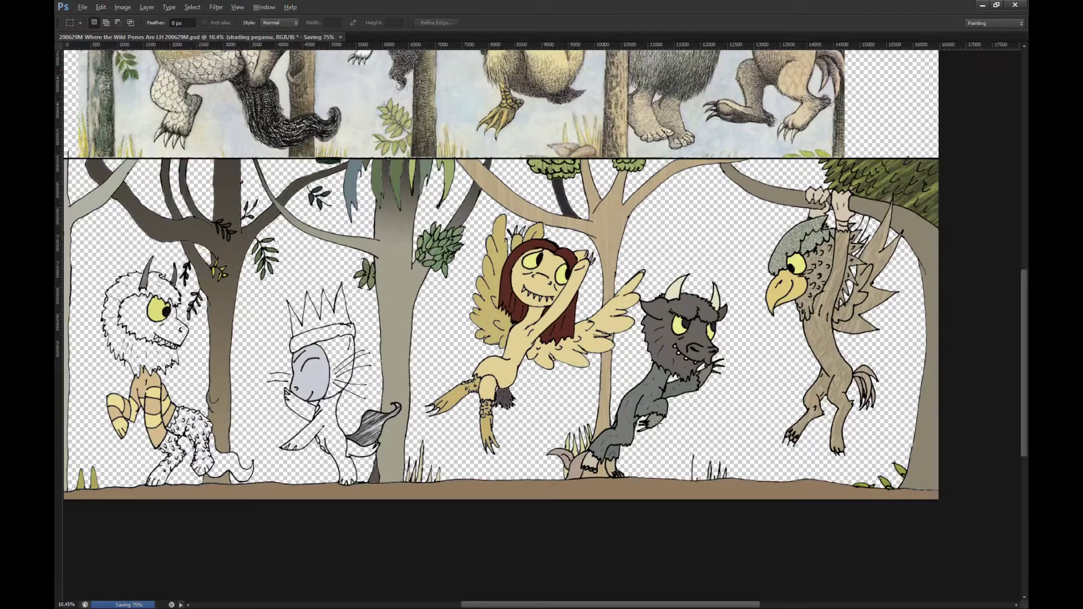
# Step: Select the winged creature's light tan body, face and wing areas on the COLOUR layer and copy them to a new layer
pyautogui.hotkey('alt', '[')
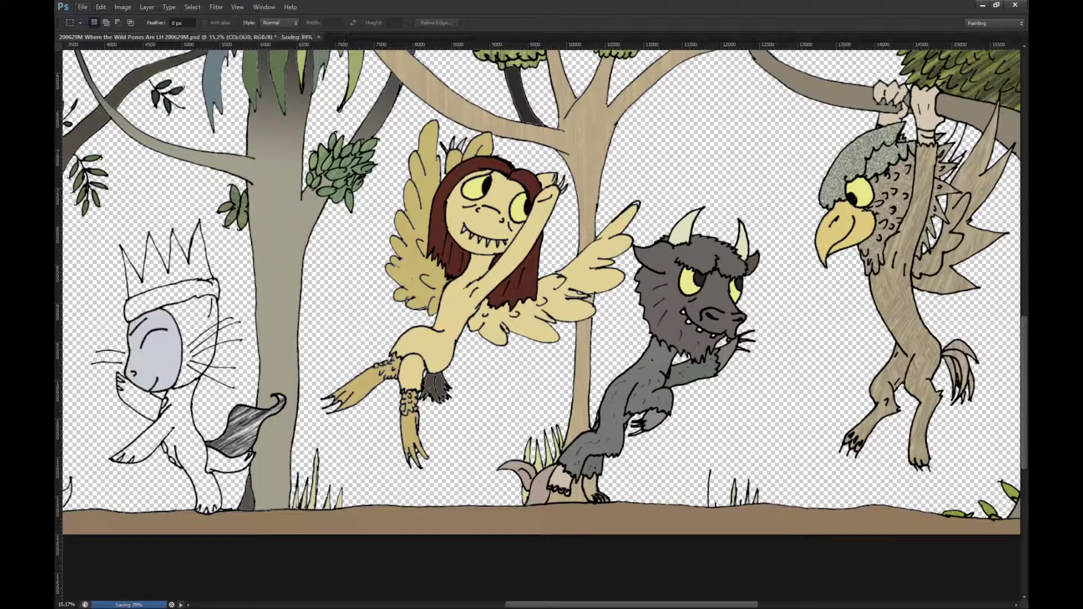
pyautogui.scroll(1, 465, 317)
pyautogui.press('w')
pyautogui.click(465, 318)
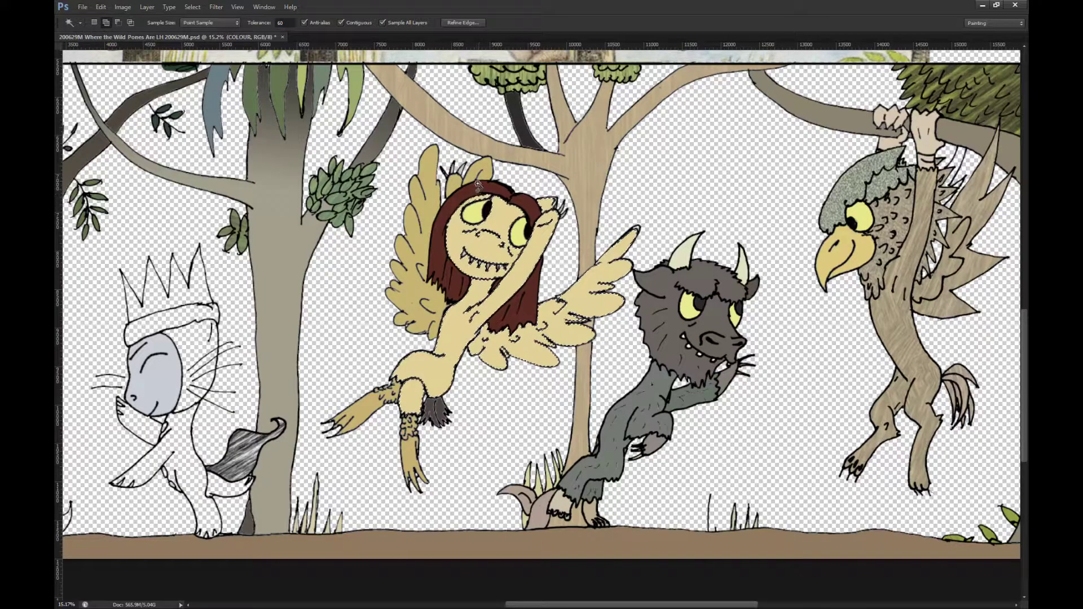
pyautogui.press('m')
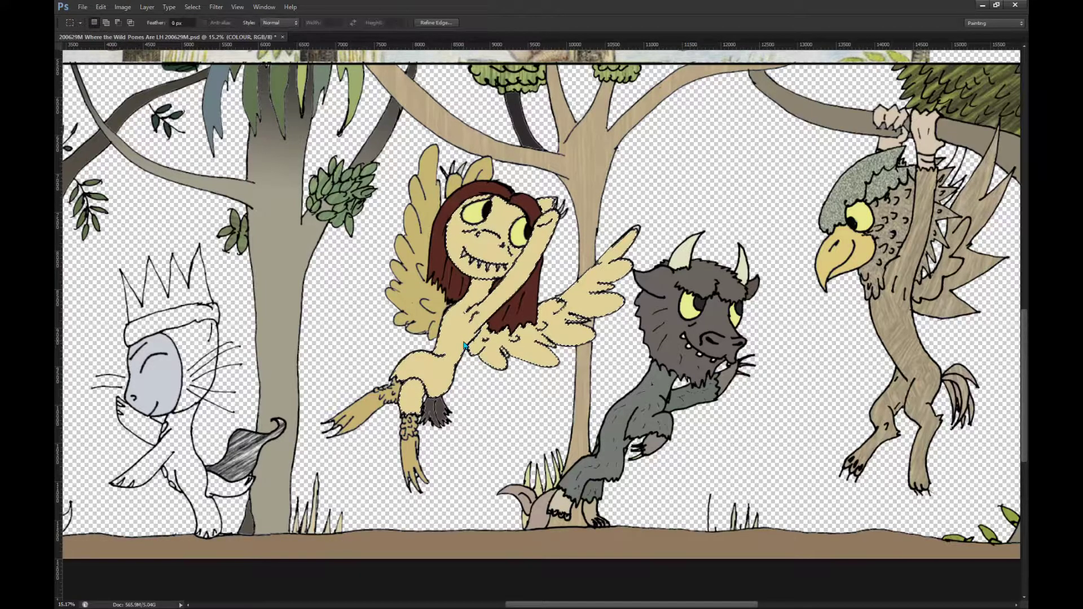
pyautogui.hotkey('ctrl', 'j')
pyautogui.hscroll(-2, 523, 429)
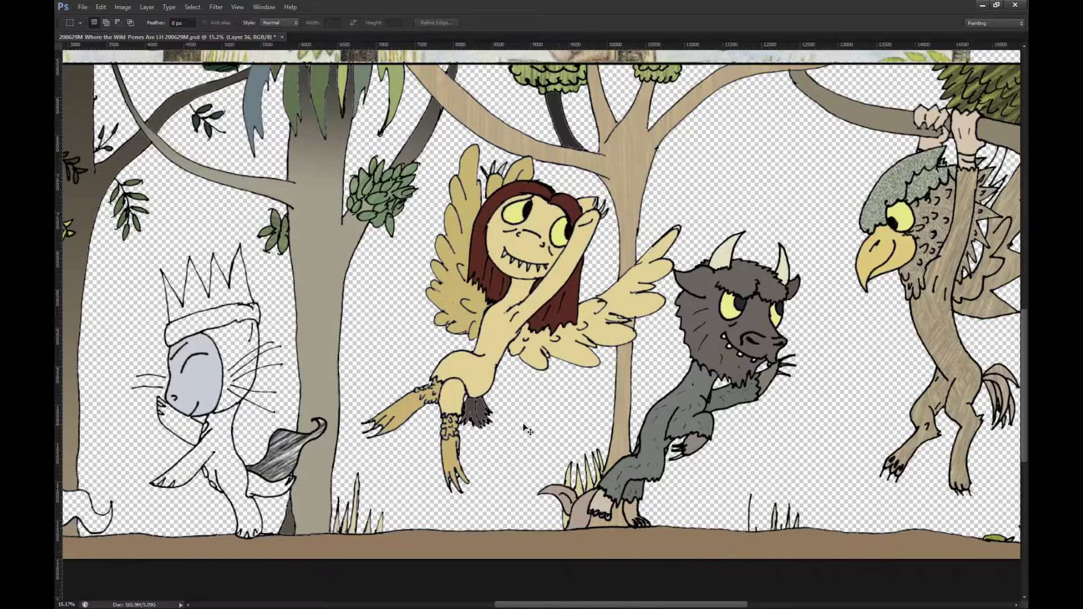
# Step: Sample a brownish colour and brush short, narrow streaks over the winged creature's body, arm, wing feathers, upper leg and face
pyautogui.scroll(2, 524, 428)
pyautogui.hscroll(-2, 529, 433)
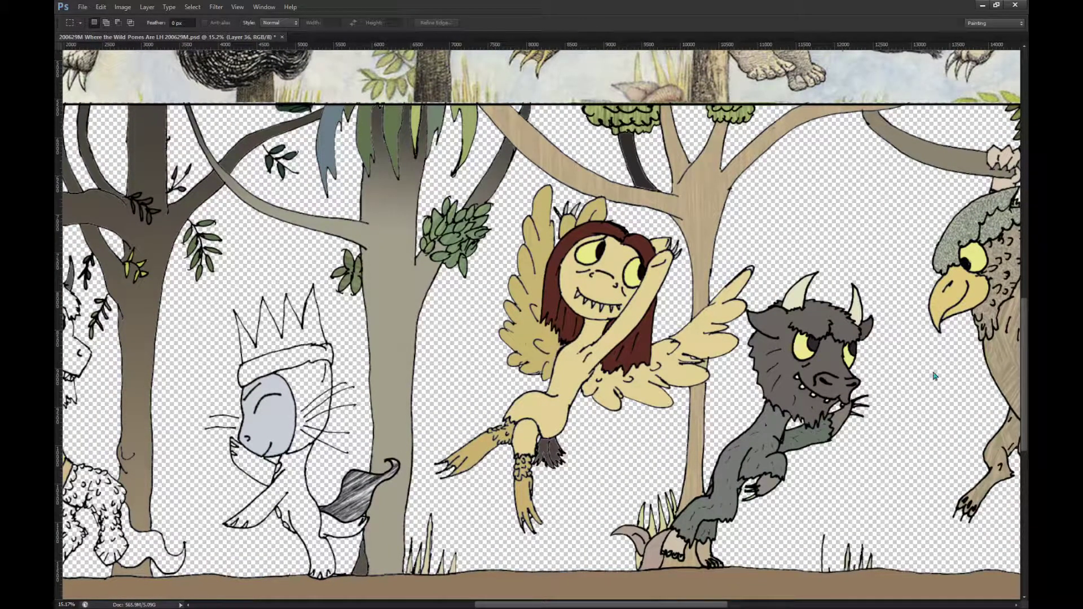
pyautogui.press('i')
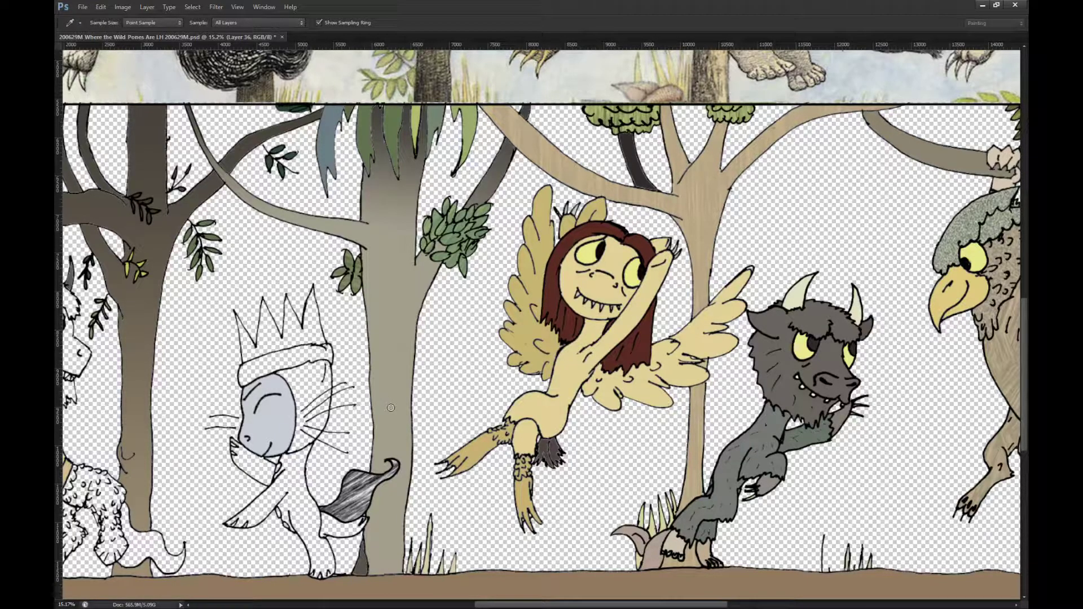
pyautogui.press('m')
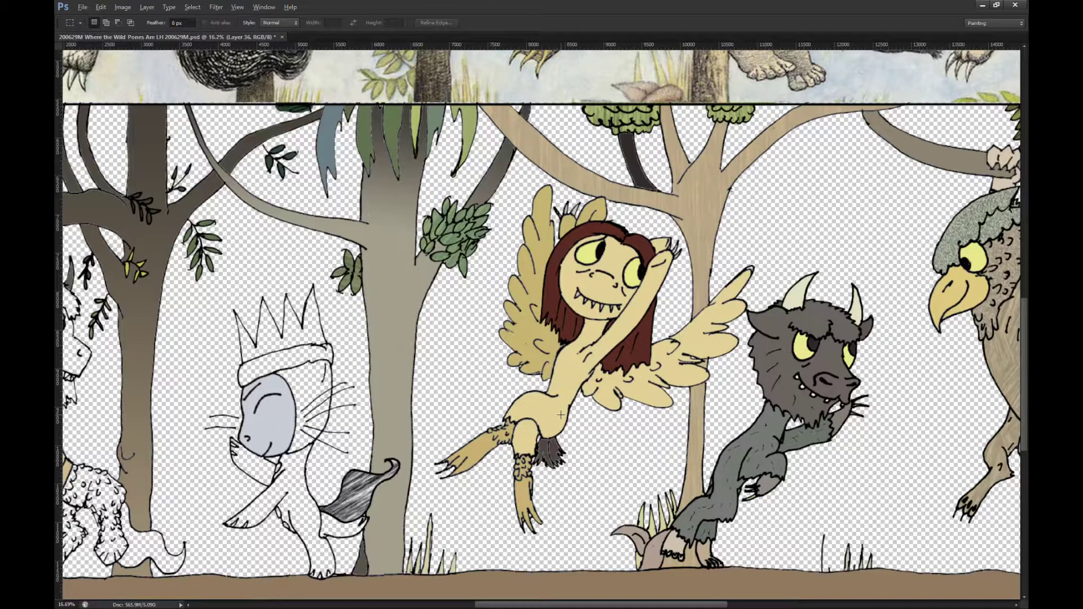
pyautogui.scroll(1, 561, 415)
pyautogui.press('b')
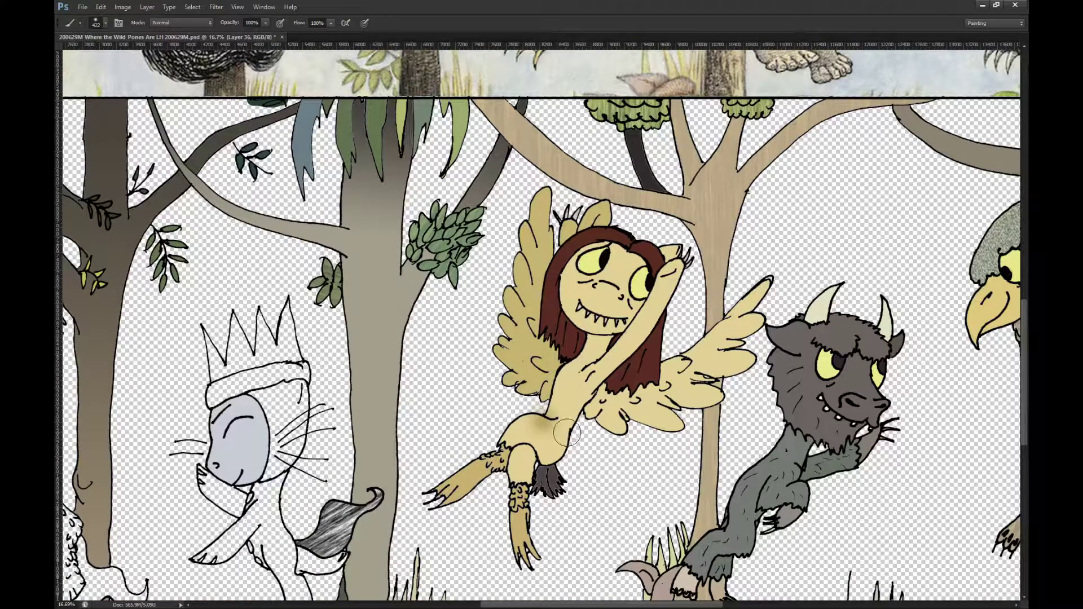
pyautogui.hotkey('ctrl', 'z')
pyautogui.moveTo(518, 436)
pyautogui.mouseDown()
pyautogui.moveTo(546, 437)
pyautogui.moveTo(572, 376)
pyautogui.mouseUp()
pyautogui.moveTo(665, 292); pyautogui.dragTo(604, 366)
pyautogui.moveTo(704, 362)
pyautogui.mouseDown()
pyautogui.moveTo(741, 362)
pyautogui.moveTo(712, 341)
pyautogui.moveTo(749, 321)
pyautogui.mouseUp()
pyautogui.moveTo(681, 395)
pyautogui.mouseDown()
pyautogui.moveTo(702, 402)
pyautogui.moveTo(661, 422)
pyautogui.mouseUp()
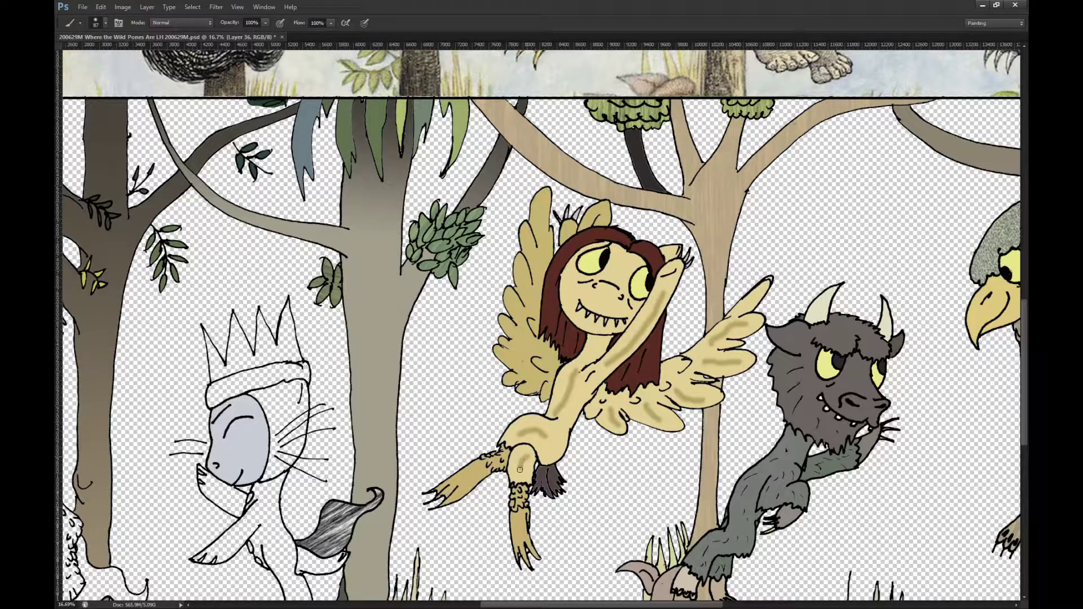
pyautogui.moveTo(604, 300)
pyautogui.mouseDown()
pyautogui.moveTo(574, 294)
pyautogui.moveTo(624, 272)
pyautogui.mouseUp()
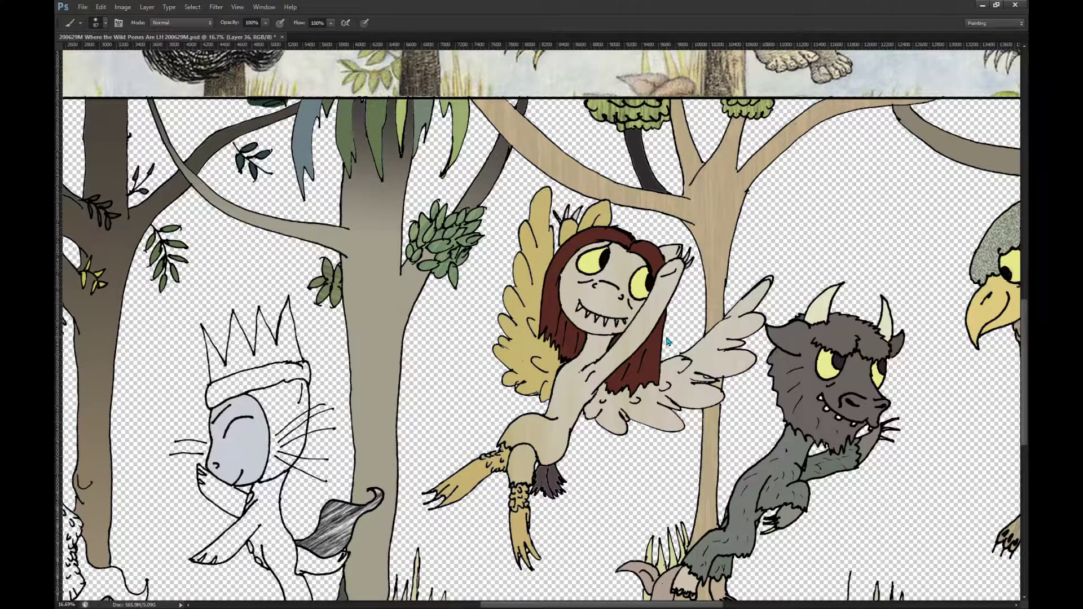
# Step: Undo the pale grain on the winged creature, resample its colours, and redo the body texture as a golden-brown grain
pyautogui.hotkey('ctrl', 'z')
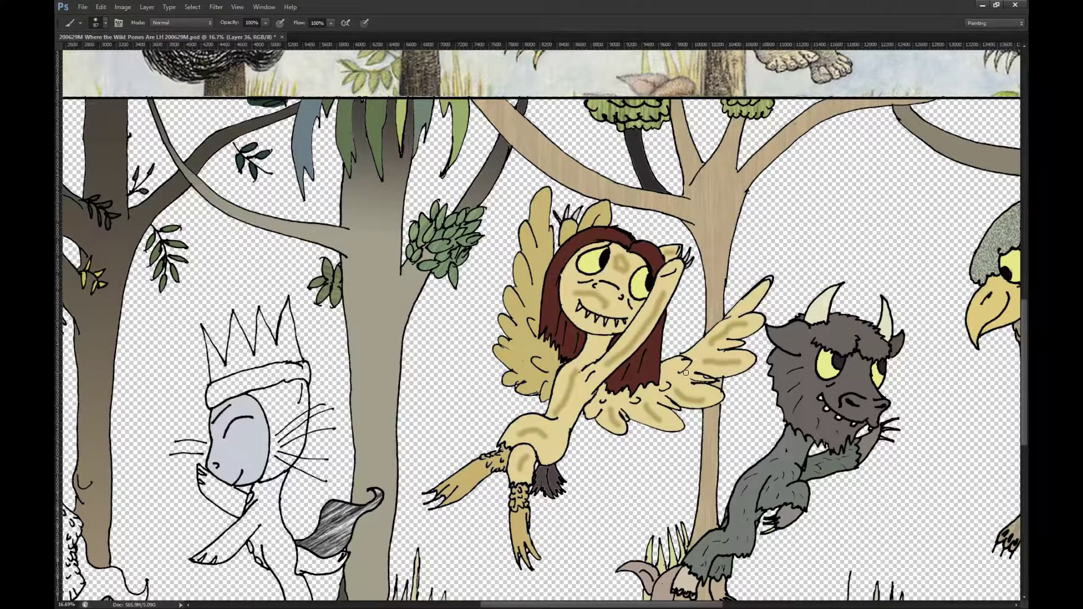
pyautogui.press('i')
pyautogui.moveTo(681, 289)
pyautogui.mouseDown()
pyautogui.moveTo(670, 277)
pyautogui.moveTo(668, 285)
pyautogui.mouseUp()
pyautogui.press('c')
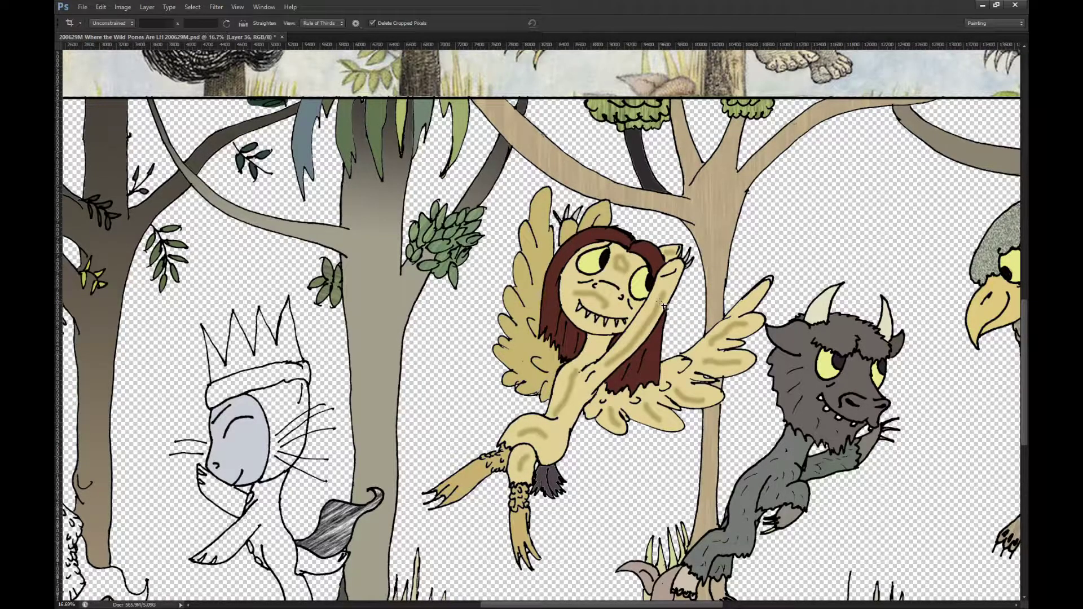
pyautogui.press('i')
pyautogui.click(659, 305)
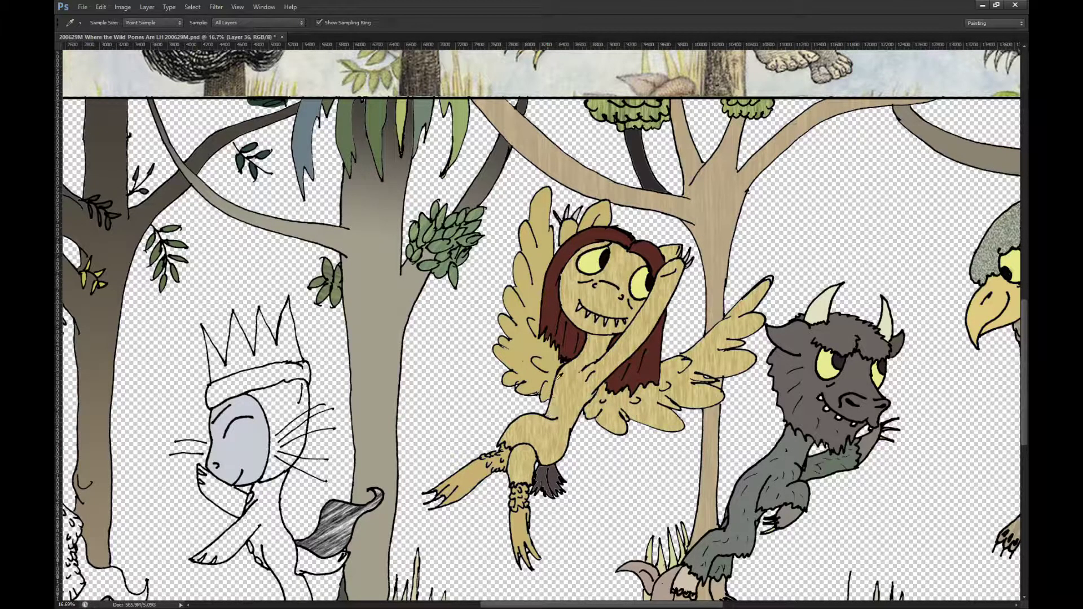
# Step: Rotate the winged creature's grain texture layer by 15.32 degrees
pyautogui.hotkey('ctrl', 't')
pyautogui.moveTo(927, 439); pyautogui.dragTo(907, 512)
pyautogui.scroll(1, 618, 418)
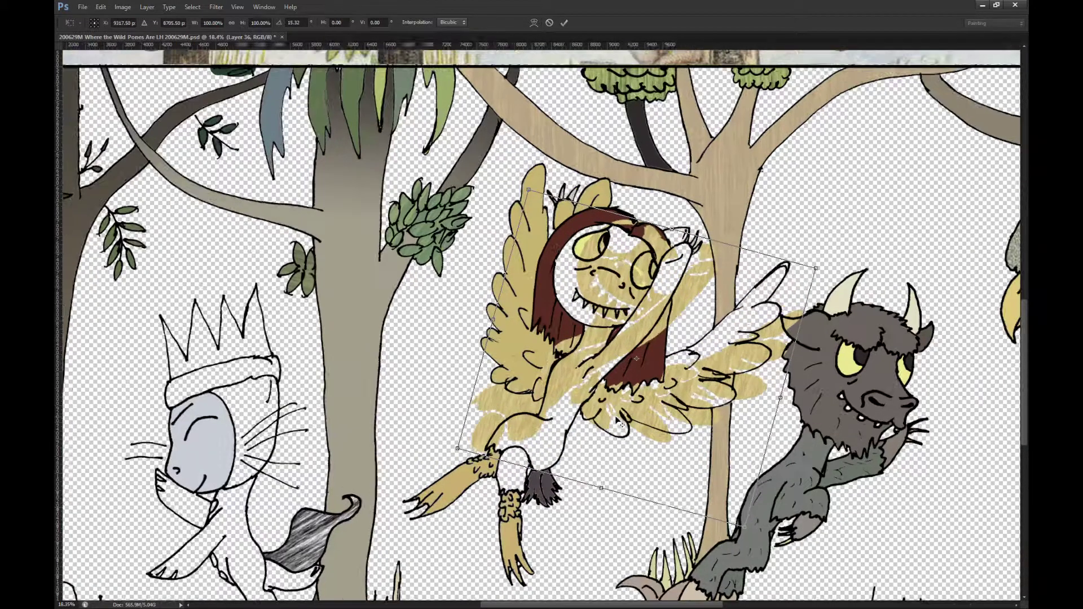
pyautogui.scroll(1, 616, 420)
pyautogui.click(564, 22)
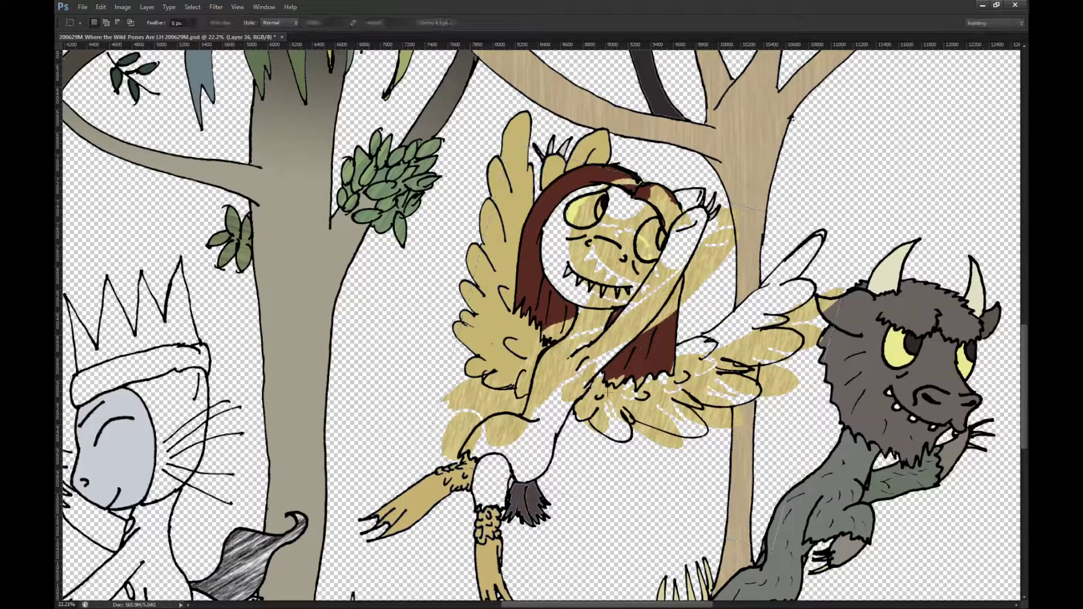
# Step: Duplicate the rotated texture layer three times and spread the copies over the winged creature's face, body, arm, leg and wing
pyautogui.scroll(-1, 584, 341)
pyautogui.hotkey('ctrl', 'j')
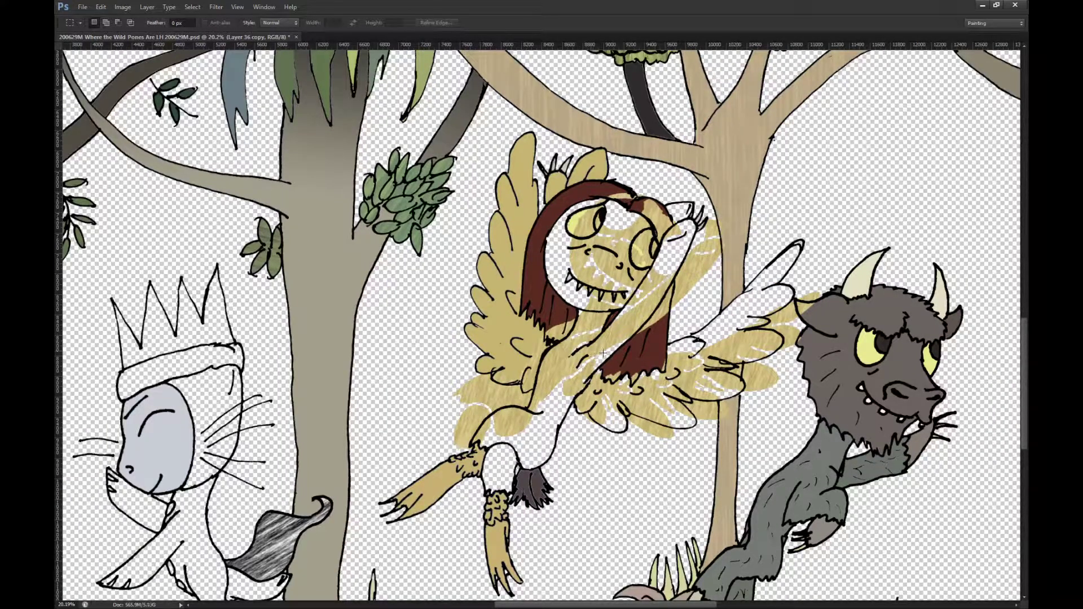
pyautogui.press('v')
pyautogui.moveTo(608, 352); pyautogui.dragTo(602, 289)
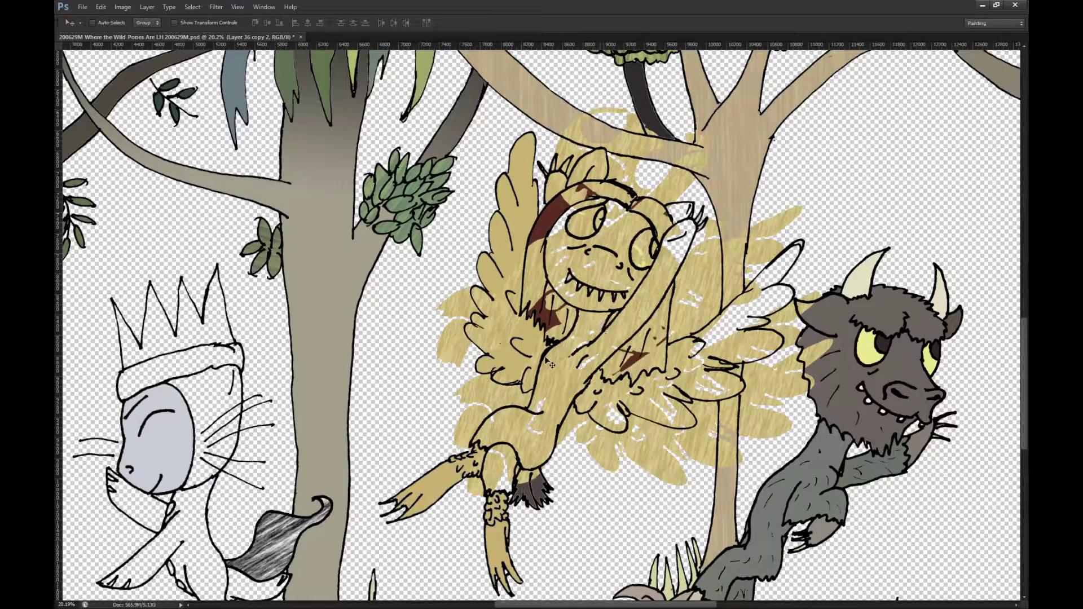
pyautogui.moveTo(515, 354); pyautogui.dragTo(698, 432)
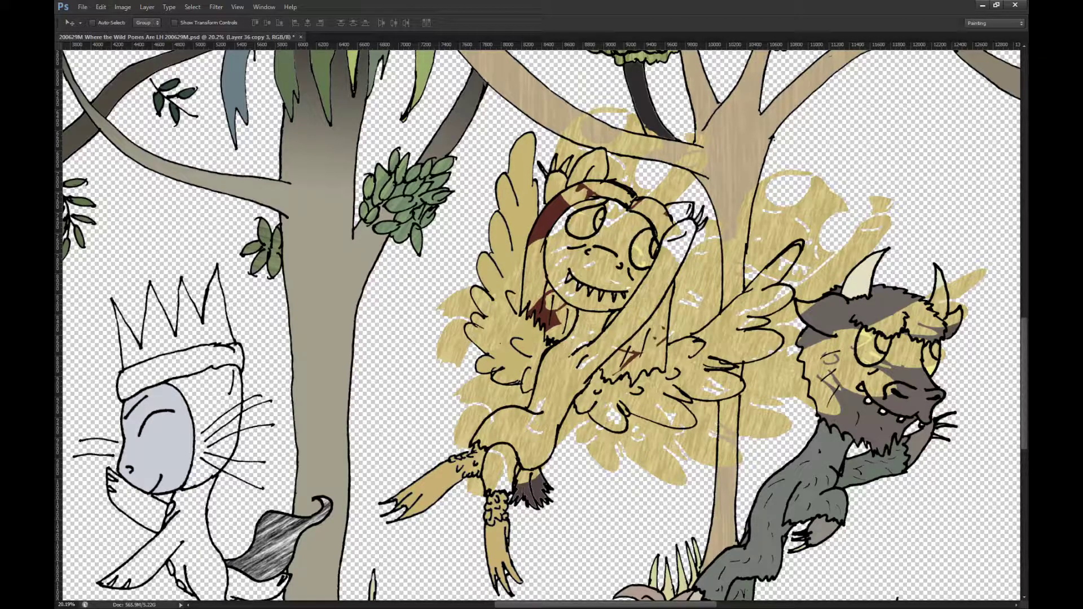
# Step: Merge the texture copies into one layer and clone sampled grain over the gaps inside the winged creature's body and wing
pyautogui.hotkey('ctrl', 'alt', 'a')
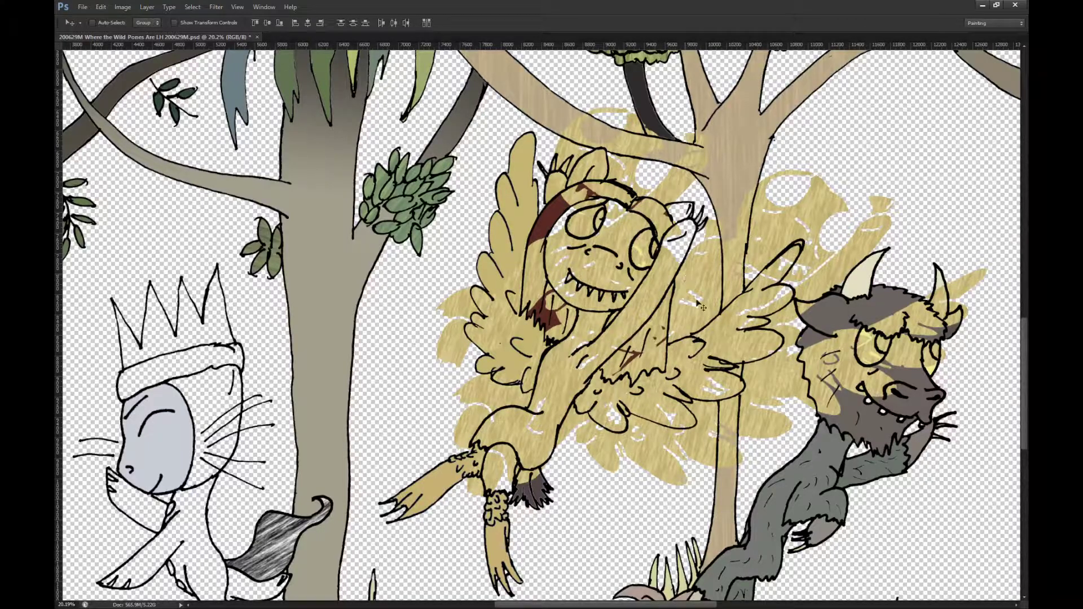
pyautogui.scroll(-3, 584, 290)
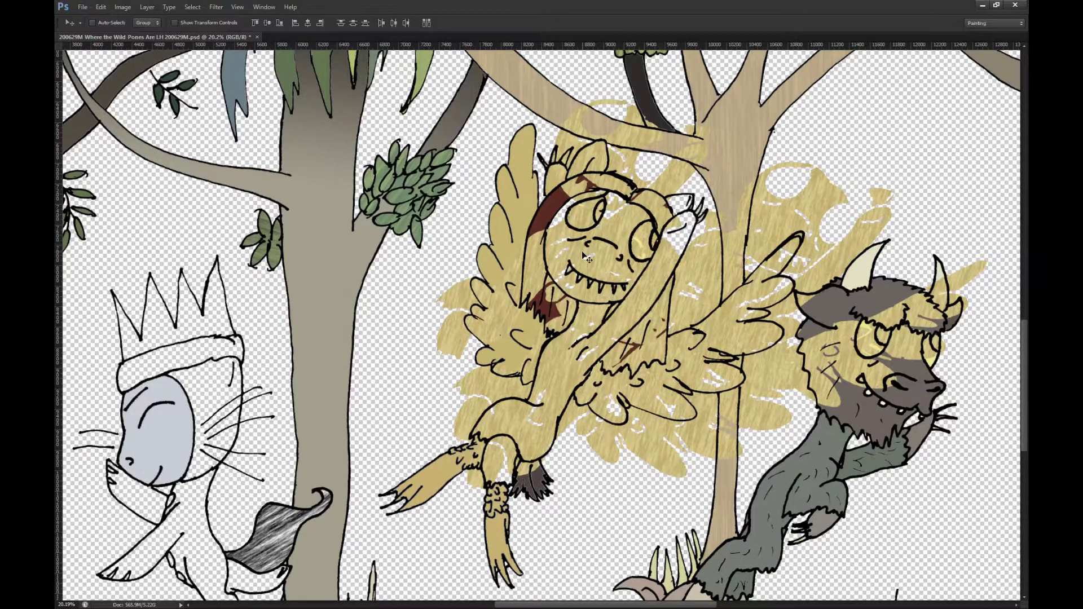
pyautogui.scroll(-1, 568, 295)
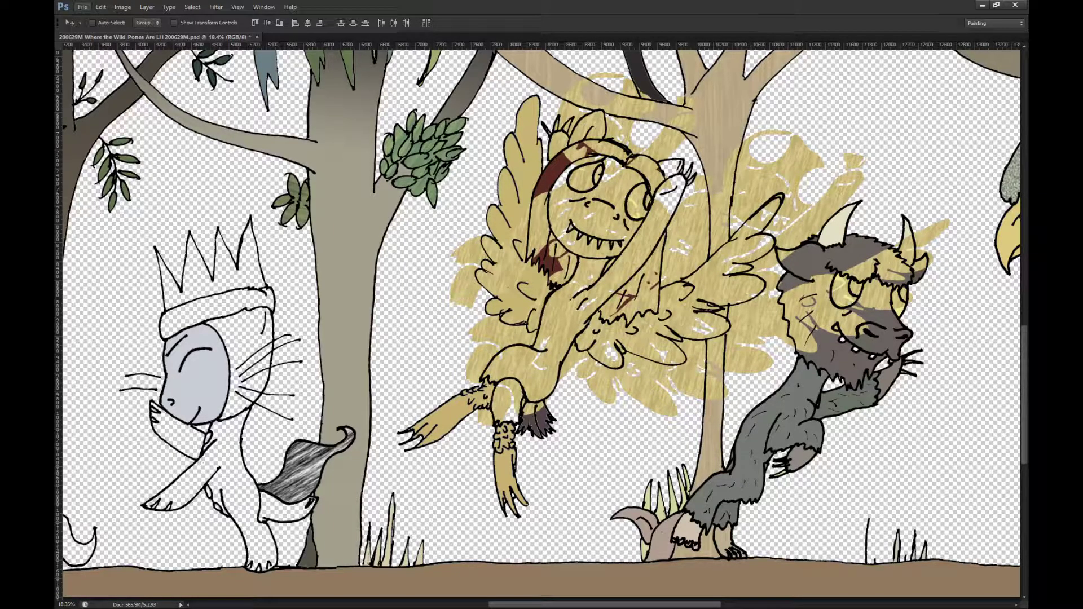
pyautogui.hotkey('alt', '[')
pyautogui.hotkey('alt', '[')
pyautogui.hotkey('alt', '[')
pyautogui.press('s')
pyautogui.keyDown('alt'); pyautogui.click(721, 292); pyautogui.keyUp('alt')
pyautogui.moveTo(703, 319)
pyautogui.mouseDown()
pyautogui.moveTo(654, 358)
pyautogui.moveTo(578, 380)
pyautogui.moveTo(622, 335)
pyautogui.moveTo(613, 319)
pyautogui.moveTo(630, 297)
pyautogui.moveTo(597, 301)
pyautogui.moveTo(591, 281)
pyautogui.moveTo(582, 289)
pyautogui.moveTo(589, 235)
pyautogui.moveTo(551, 225)
pyautogui.moveTo(587, 217)
pyautogui.moveTo(573, 191)
pyautogui.moveTo(581, 176)
pyautogui.moveTo(560, 181)
pyautogui.moveTo(618, 168)
pyautogui.moveTo(634, 206)
pyautogui.moveTo(669, 235)
pyautogui.moveTo(680, 186)
pyautogui.moveTo(662, 202)
pyautogui.moveTo(683, 165)
pyautogui.moveTo(666, 161)
pyautogui.moveTo(663, 185)
pyautogui.moveTo(660, 173)
pyautogui.moveTo(677, 163)
pyautogui.moveTo(669, 221)
pyautogui.moveTo(682, 188)
pyautogui.moveTo(601, 160)
pyautogui.moveTo(573, 174)
pyautogui.moveTo(605, 198)
pyautogui.moveTo(612, 252)
pyautogui.moveTo(608, 226)
pyautogui.moveTo(637, 200)
pyautogui.moveTo(567, 242)
pyautogui.moveTo(557, 234)
pyautogui.moveTo(561, 198)
pyautogui.moveTo(570, 188)
pyautogui.moveTo(568, 268)
pyautogui.moveTo(543, 362)
pyautogui.moveTo(525, 363)
pyautogui.moveTo(511, 410)
pyautogui.moveTo(519, 350)
pyautogui.moveTo(496, 343)
pyautogui.moveTo(511, 264)
pyautogui.moveTo(520, 327)
pyautogui.moveTo(528, 313)
pyautogui.moveTo(550, 334)
pyautogui.moveTo(533, 369)
pyautogui.mouseUp()
pyautogui.moveTo(747, 250)
pyautogui.mouseDown()
pyautogui.moveTo(727, 268)
pyautogui.moveTo(756, 243)
pyautogui.moveTo(755, 216)
pyautogui.moveTo(770, 201)
pyautogui.moveTo(734, 293)
pyautogui.moveTo(744, 291)
pyautogui.moveTo(750, 239)
pyautogui.moveTo(767, 217)
pyautogui.moveTo(743, 268)
pyautogui.moveTo(639, 320)
pyautogui.mouseUp()
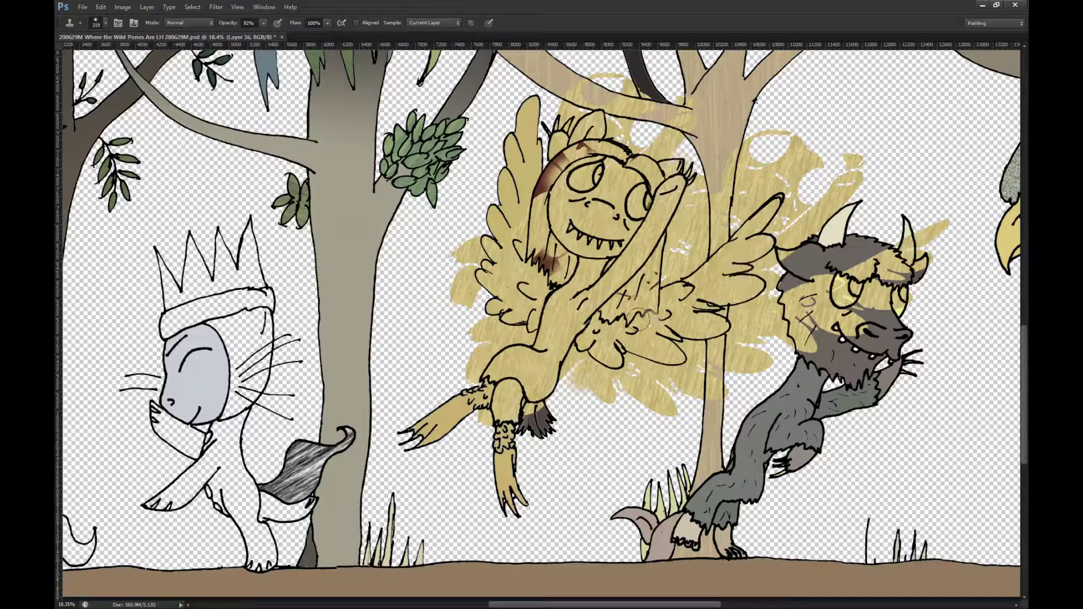
pyautogui.moveTo(548, 193)
pyautogui.mouseDown()
pyautogui.moveTo(526, 216)
pyautogui.moveTo(530, 127)
pyautogui.moveTo(513, 234)
pyautogui.moveTo(512, 197)
pyautogui.moveTo(533, 196)
pyautogui.moveTo(551, 142)
pyautogui.moveTo(598, 175)
pyautogui.moveTo(612, 166)
pyautogui.moveTo(607, 231)
pyautogui.moveTo(576, 297)
pyautogui.moveTo(586, 292)
pyautogui.moveTo(556, 306)
pyautogui.moveTo(633, 294)
pyautogui.moveTo(617, 293)
pyautogui.moveTo(653, 279)
pyautogui.moveTo(652, 317)
pyautogui.moveTo(505, 309)
pyautogui.mouseUp()
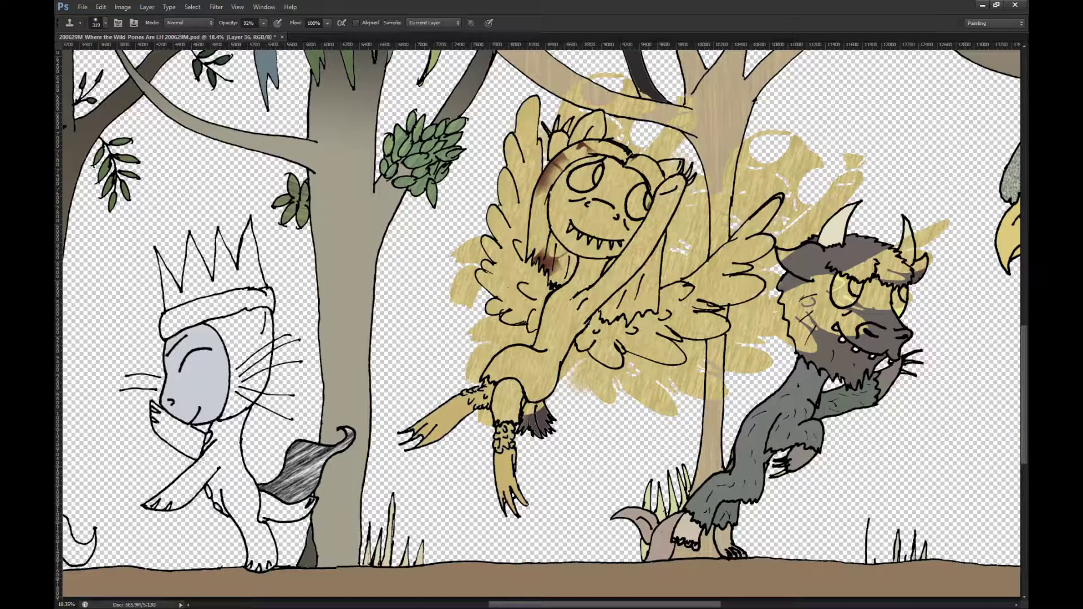
# Step: Hide the winged creature's merged texture and make the OUTLINES layer active for cleaning up the wing feathers
pyautogui.hotkey('ctrl', 'alt', 'g')
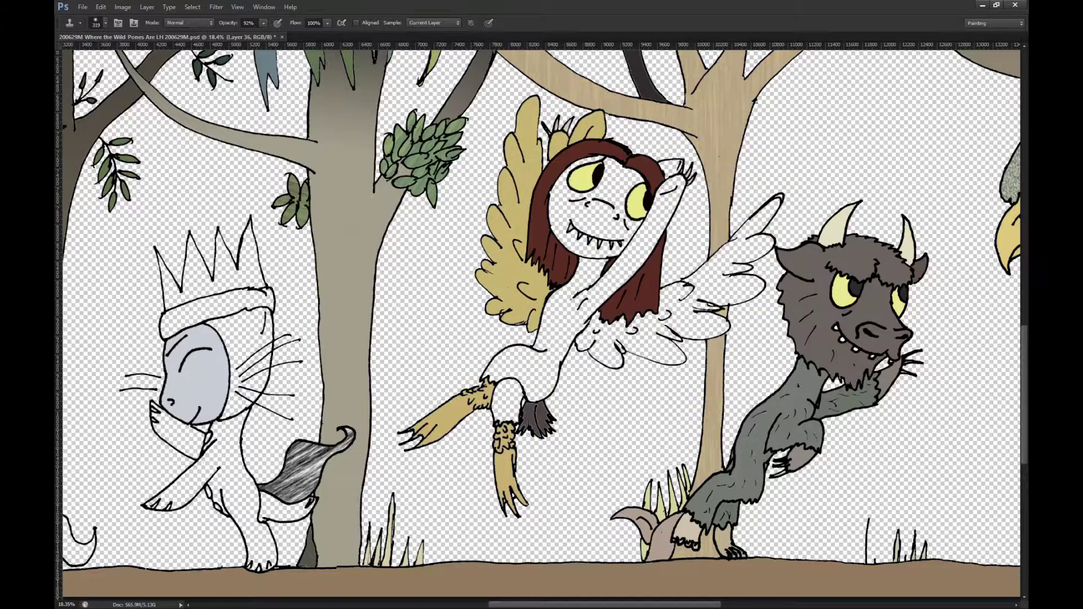
pyautogui.keyDown('ctrl'); pyautogui.click(827, 265); pyautogui.keyUp('ctrl')
pyautogui.moveTo(718, 305); pyautogui.dragTo(752, 318)
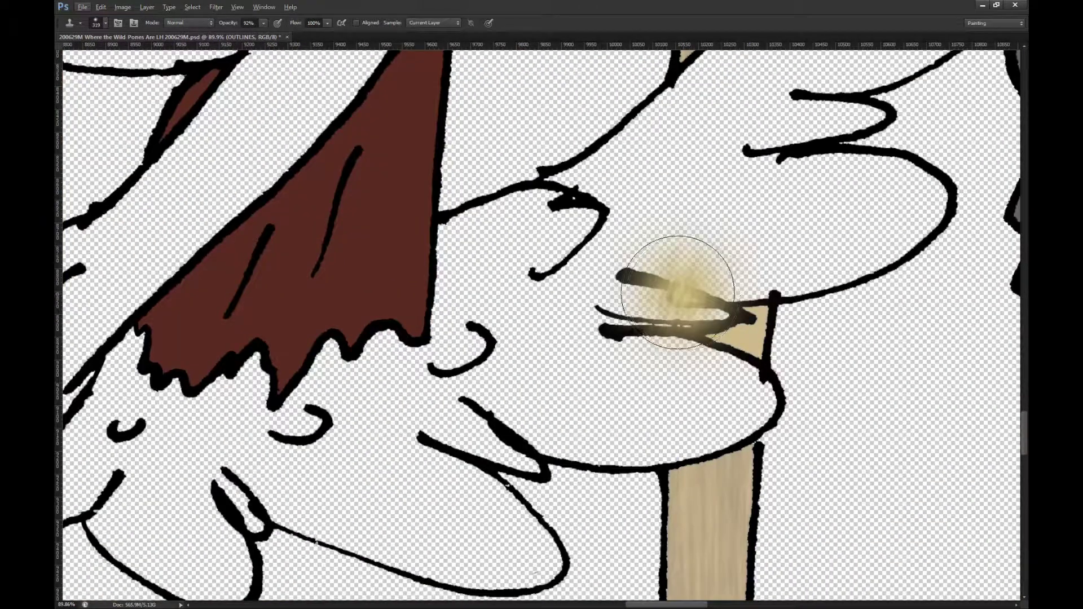
pyautogui.press('b')
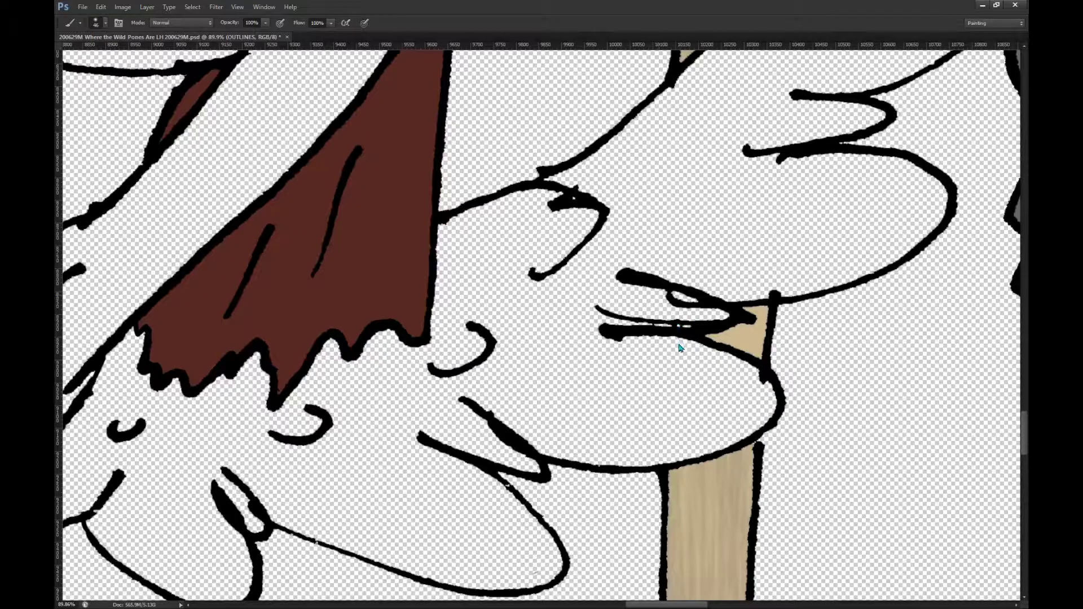
pyautogui.moveTo(597, 308)
pyautogui.mouseDown()
pyautogui.moveTo(663, 312)
pyautogui.moveTo(652, 318)
pyautogui.mouseUp()
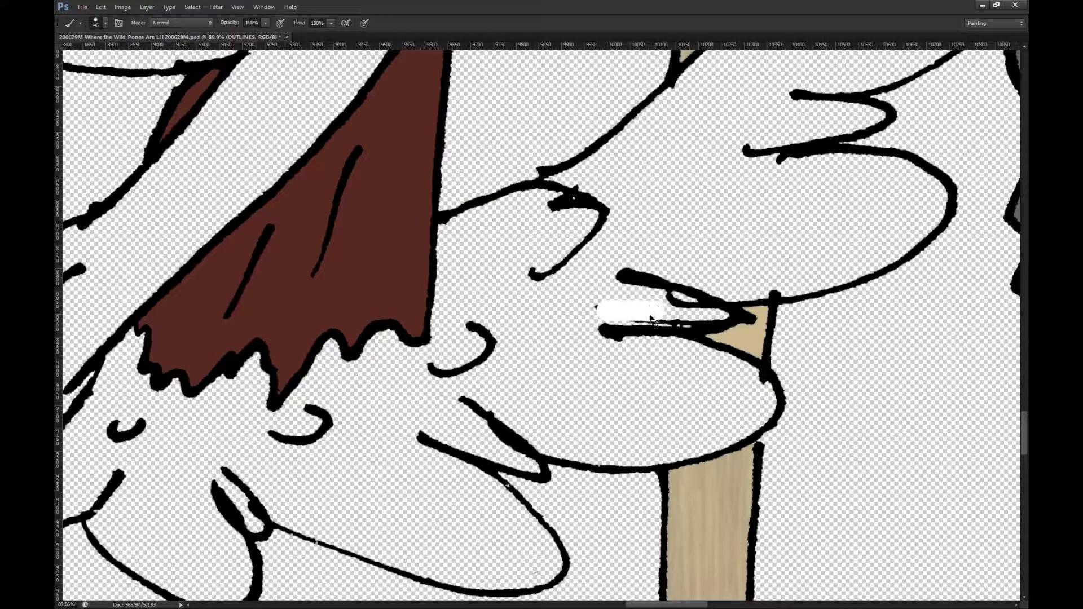
pyautogui.hotkey('ctrl', 'z')
# Step: Erase the stray thin line inside the feather notch beside the tree trunk, using a smaller eraser for the tight end
pyautogui.press('e')
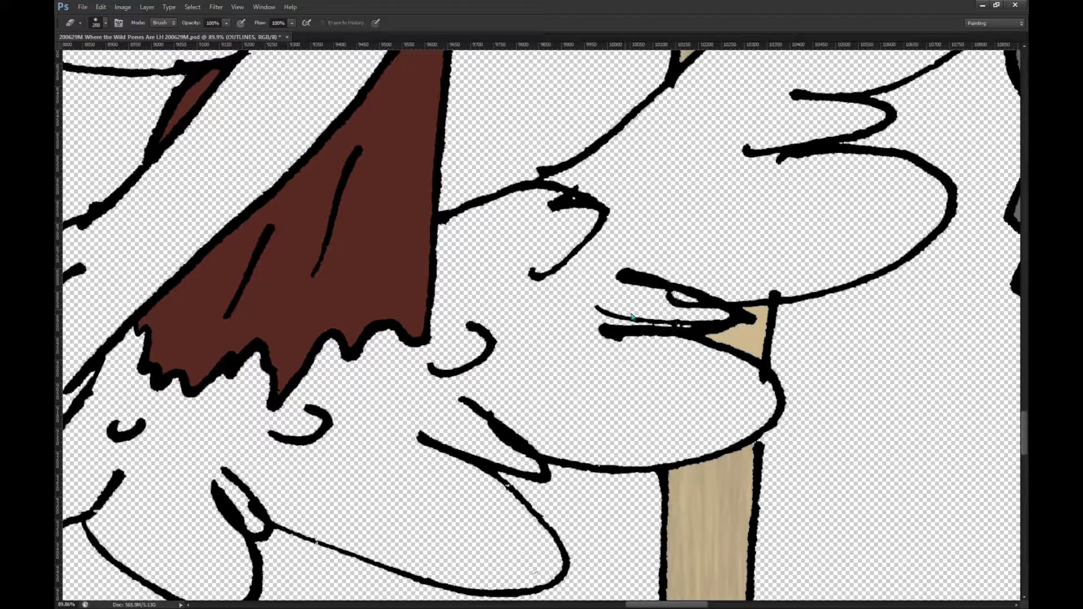
pyautogui.moveTo(598, 314)
pyautogui.mouseDown()
pyautogui.moveTo(688, 312)
pyautogui.moveTo(655, 311)
pyautogui.mouseUp()
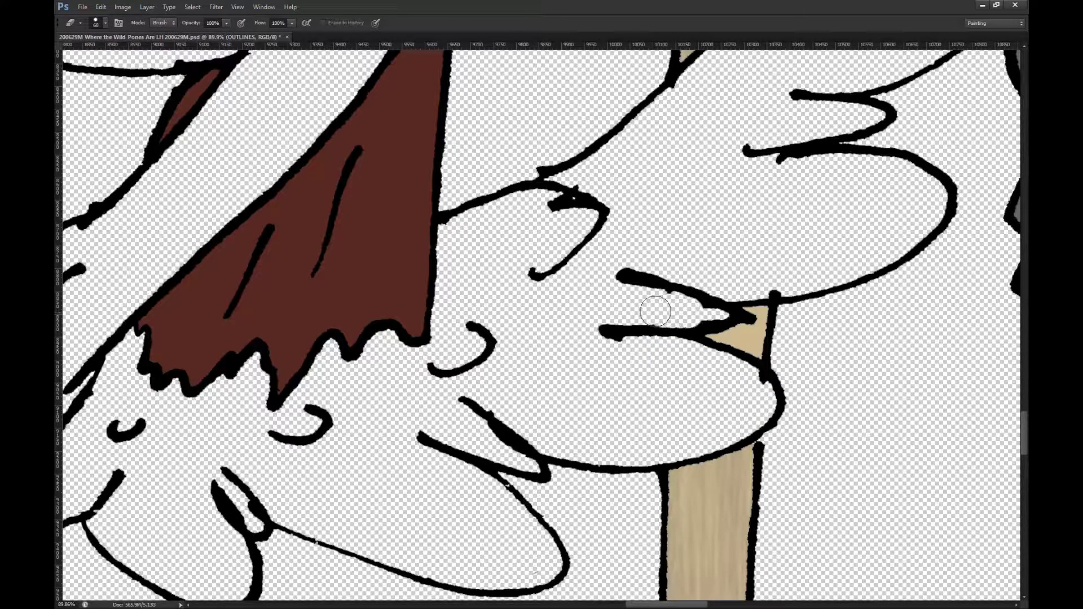
pyautogui.press('[')
pyautogui.press('[')
pyautogui.press('[')
pyautogui.press('[')
pyautogui.moveTo(694, 309)
pyautogui.mouseDown()
pyautogui.moveTo(712, 314)
pyautogui.moveTo(696, 318)
pyautogui.mouseUp()
# Step: Erase the excess ink in the lower feather notch and thin the doubled outline where the wing meets its first curl
pyautogui.scroll(-3, 663, 260)
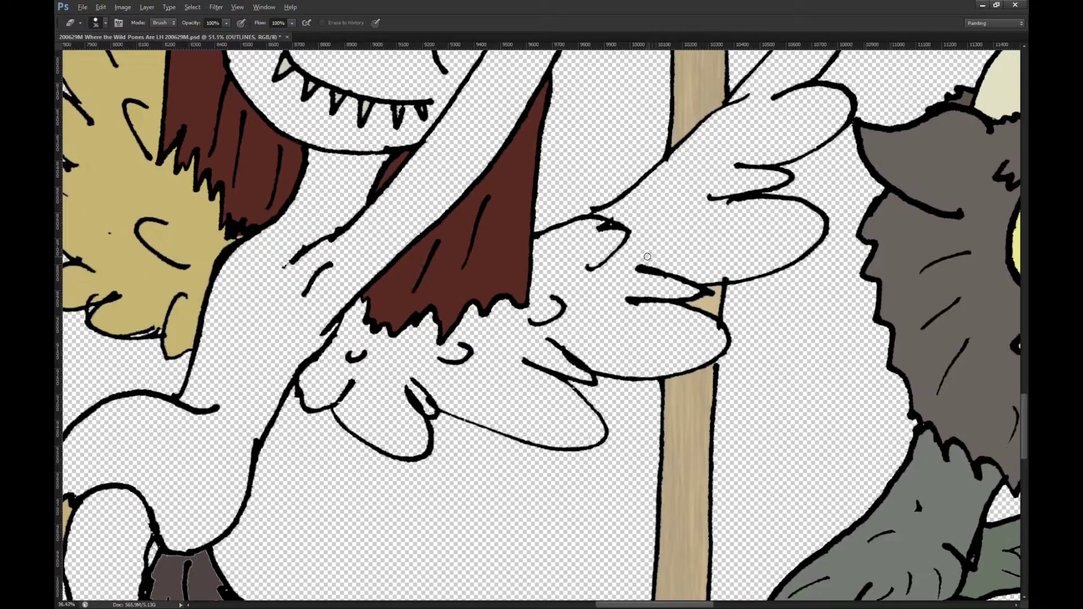
pyautogui.scroll(-4, 648, 257)
pyautogui.scroll(7, 597, 333)
pyautogui.moveTo(597, 333)
pyautogui.mouseDown()
pyautogui.moveTo(611, 371)
pyautogui.moveTo(544, 325)
pyautogui.mouseUp()
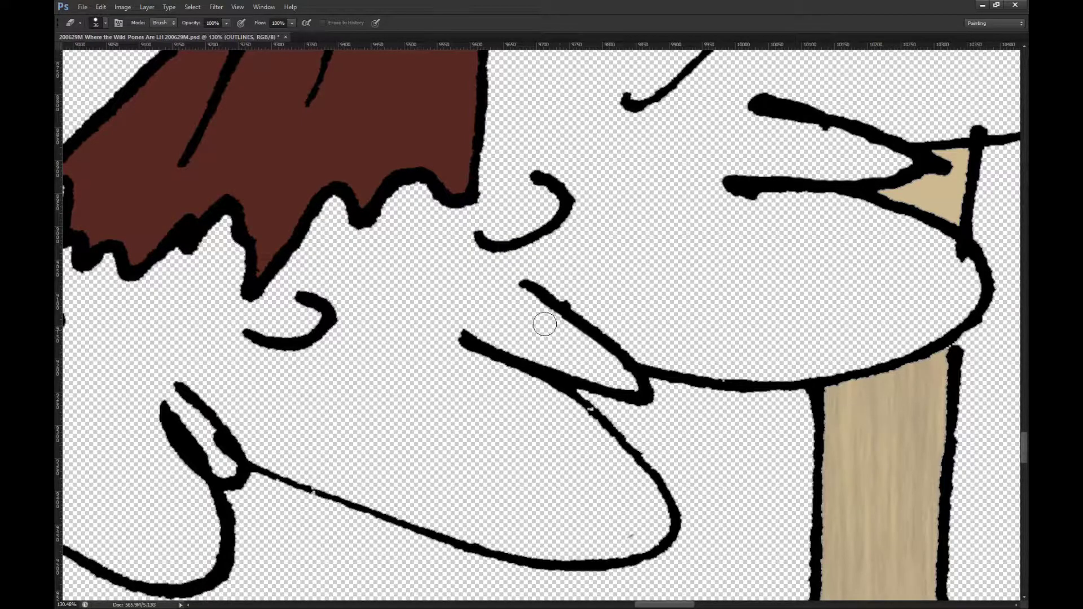
pyautogui.scroll(-5, 541, 316)
pyautogui.scroll(3, 582, 260)
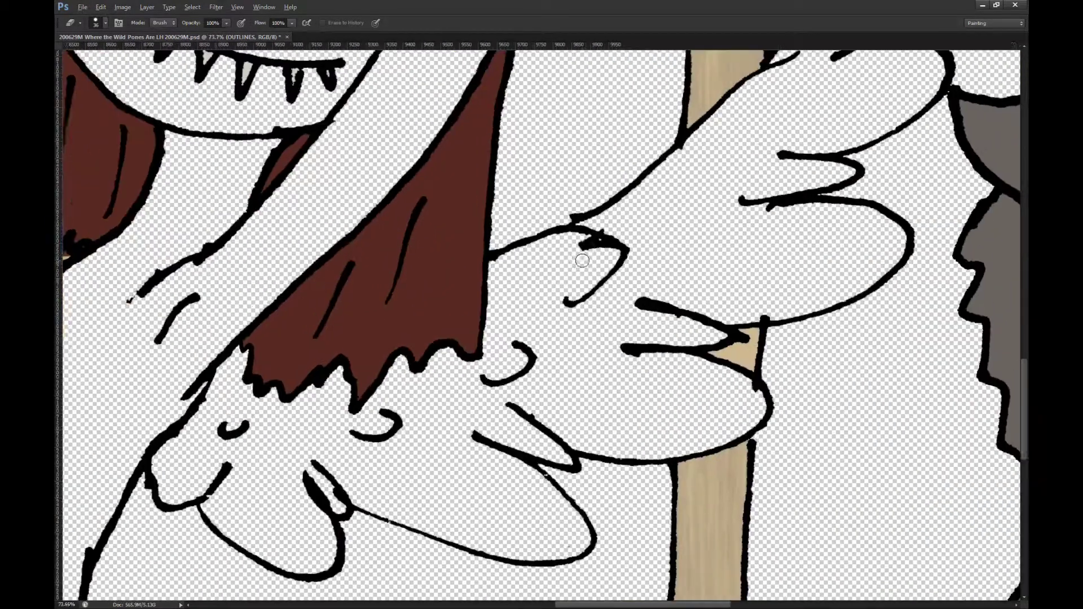
pyautogui.scroll(3, 583, 260)
pyautogui.scroll(5, 593, 233)
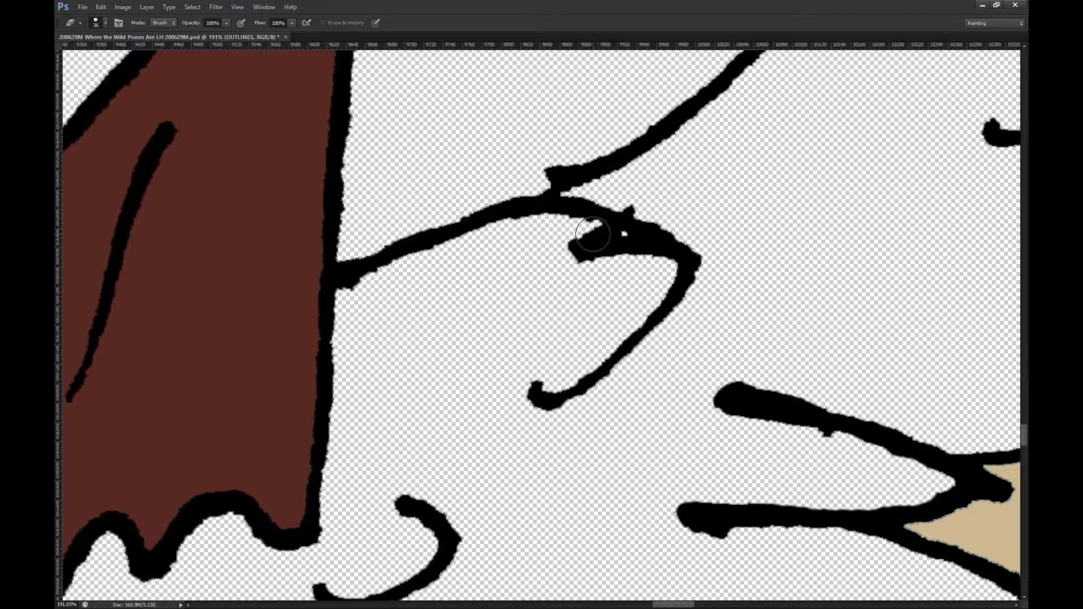
pyautogui.hotkey('ctrl', 'z')
pyautogui.moveTo(631, 222); pyautogui.dragTo(661, 226)
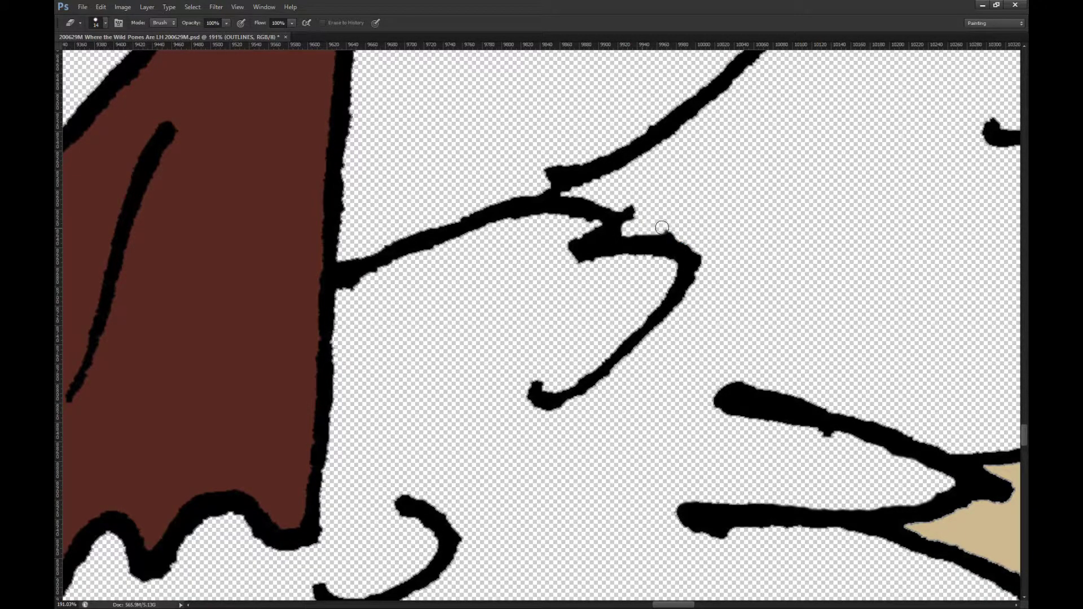
# Step: Erase the doubled inner line at the tip of the wing's uppermost feather with a slightly larger eraser
pyautogui.scroll(-5, 643, 198)
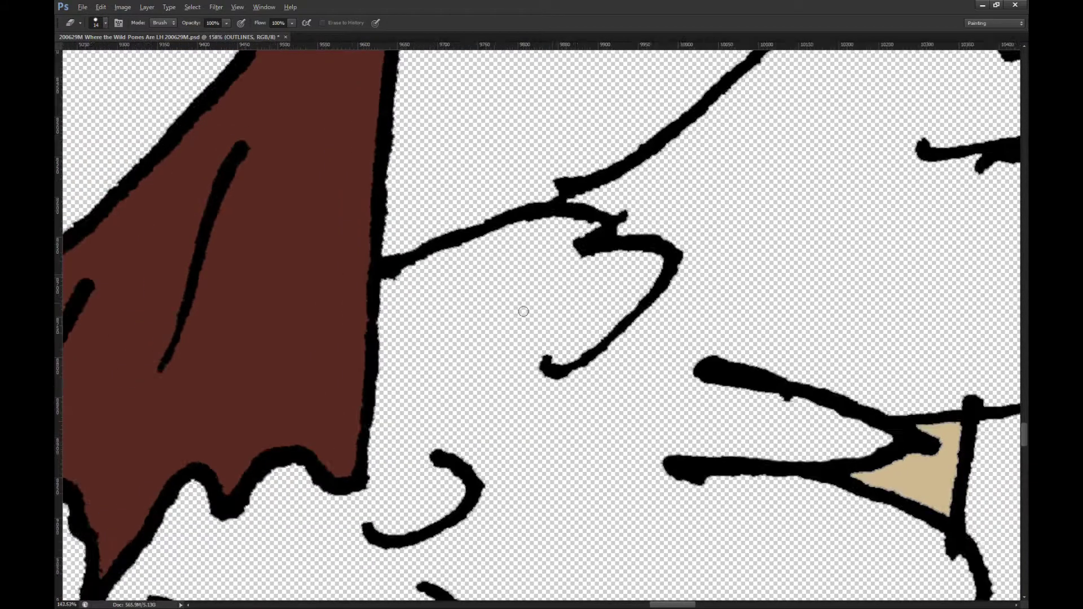
pyautogui.scroll(-3, 495, 325)
pyautogui.scroll(5, 640, 101)
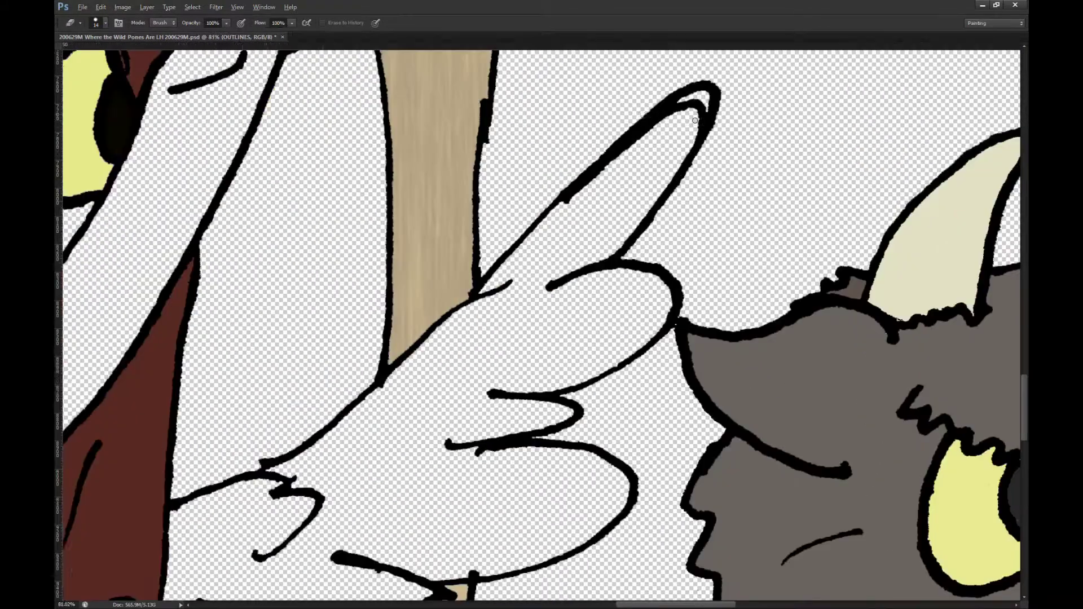
pyautogui.press(']')
pyautogui.press(']')
pyautogui.press(']')
pyautogui.moveTo(667, 126)
pyautogui.mouseDown()
pyautogui.moveTo(682, 101)
pyautogui.moveTo(655, 135)
pyautogui.moveTo(699, 103)
pyautogui.moveTo(680, 161)
pyautogui.moveTo(656, 168)
pyautogui.moveTo(675, 116)
pyautogui.moveTo(627, 166)
pyautogui.moveTo(700, 89)
pyautogui.moveTo(630, 153)
pyautogui.mouseUp()
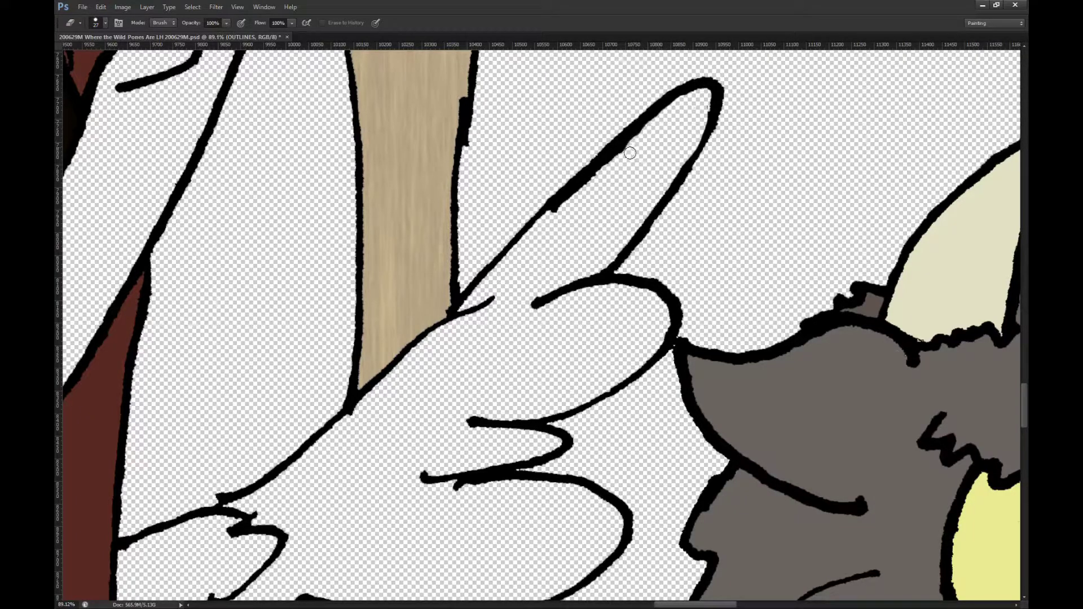
# Step: Save the illustration and toggle the winged creature's texture on and off to compare it with the cleaned outlines
pyautogui.scroll(-5, 632, 147)
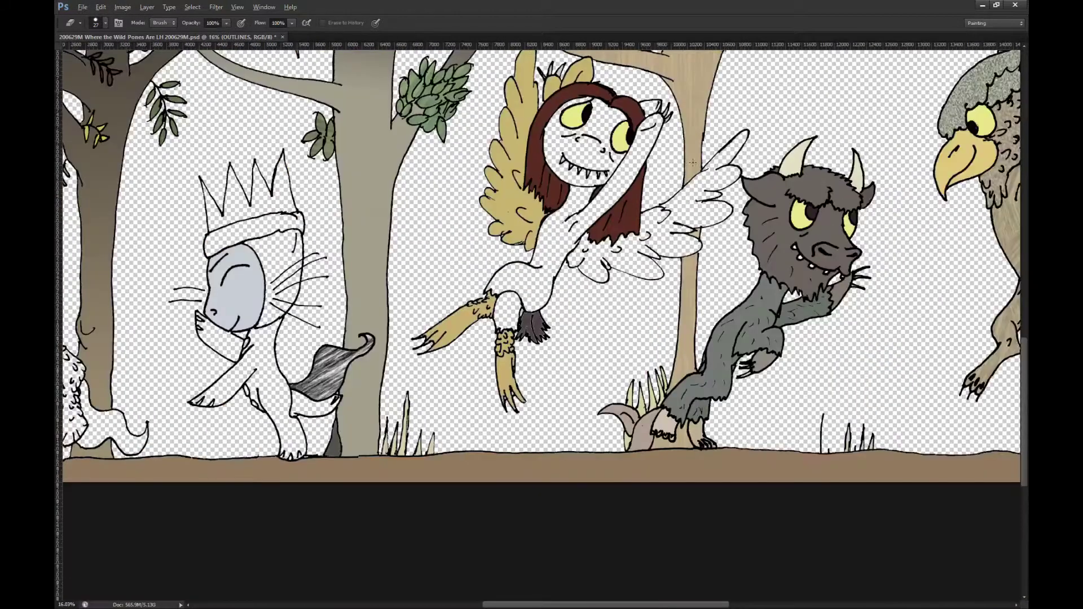
pyautogui.scroll(1, 693, 163)
pyautogui.hotkey('ctrl', 's')
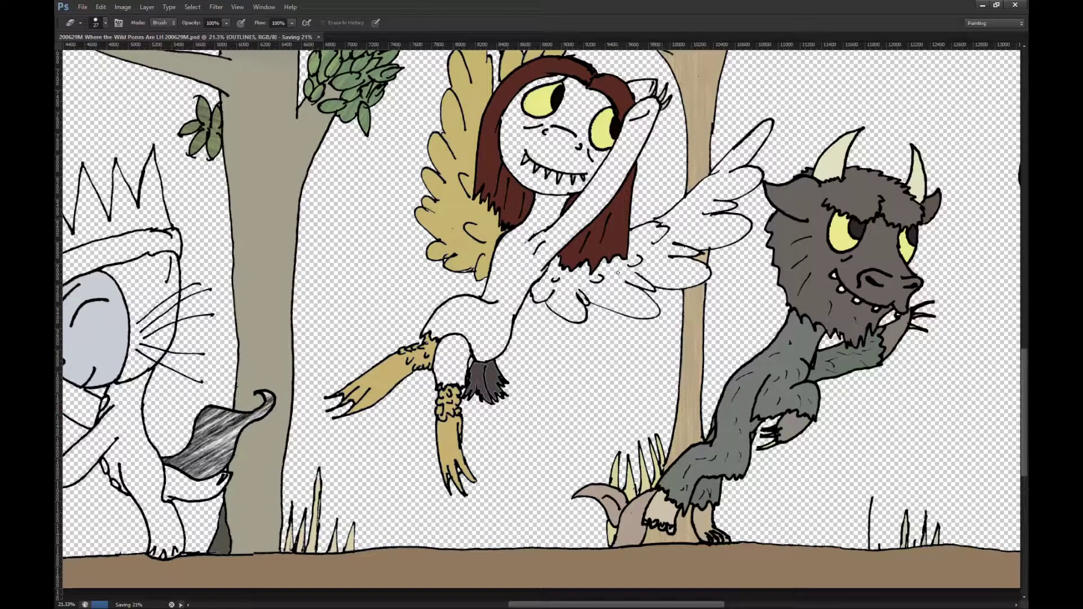
pyautogui.scroll(3, 418, 325)
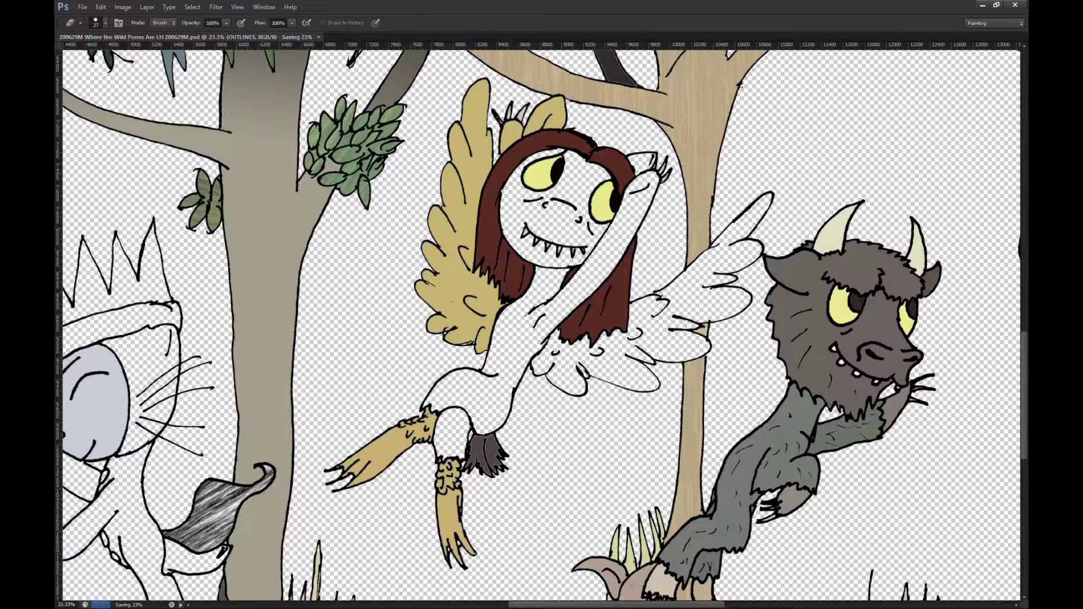
pyautogui.hotkey('ctrl', 'z')
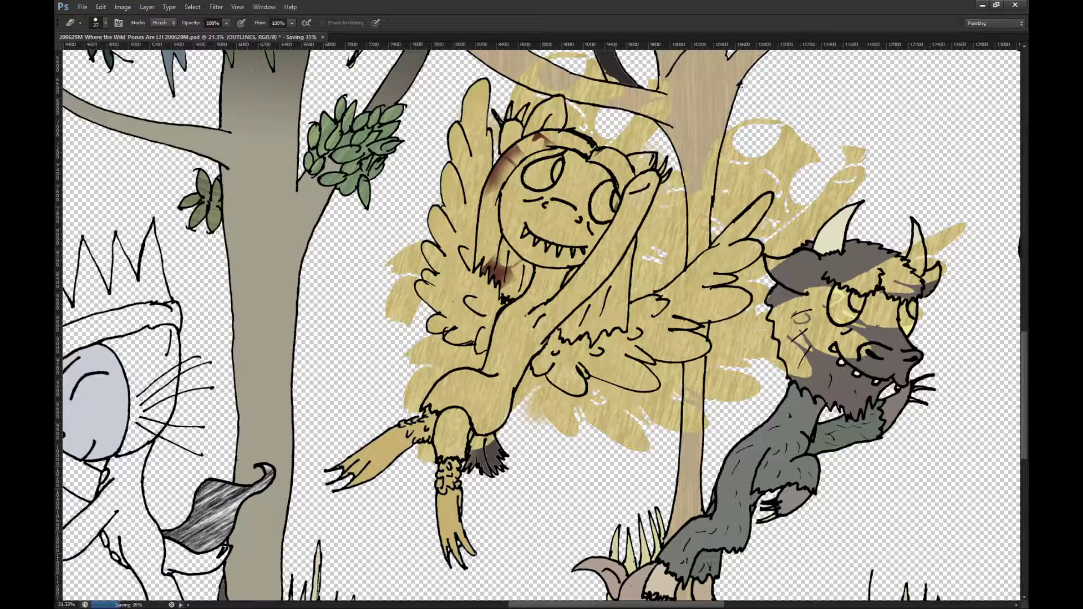
pyautogui.hotkey('ctrl', 'z')
# Step: Try selecting the areas around the winged creature with the Magic Wand at tolerance 60, sampling all layers with Contiguous turned off
pyautogui.press('w')
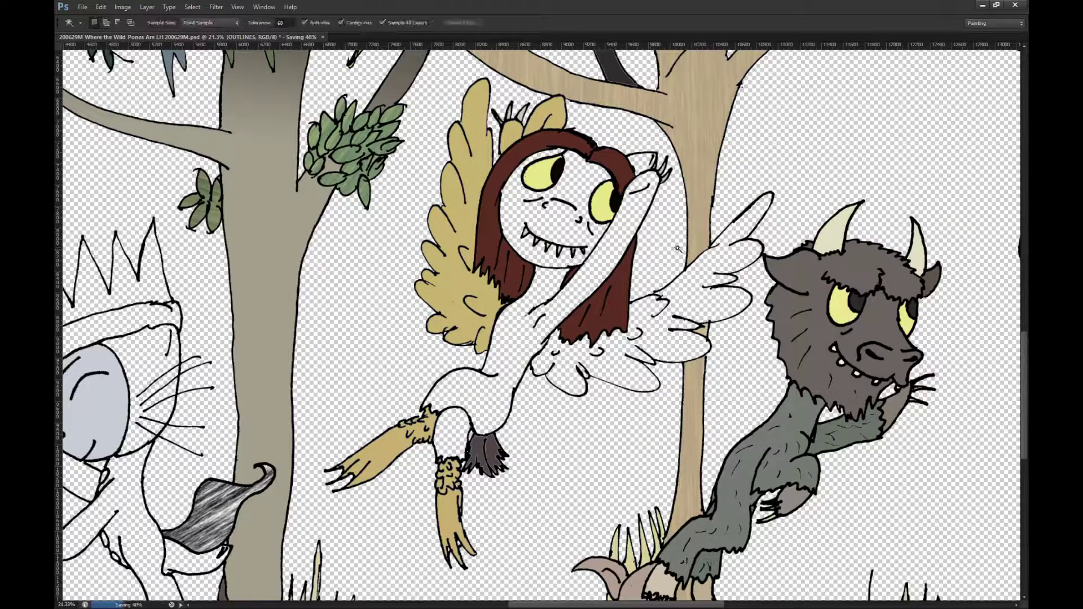
pyautogui.click(679, 263)
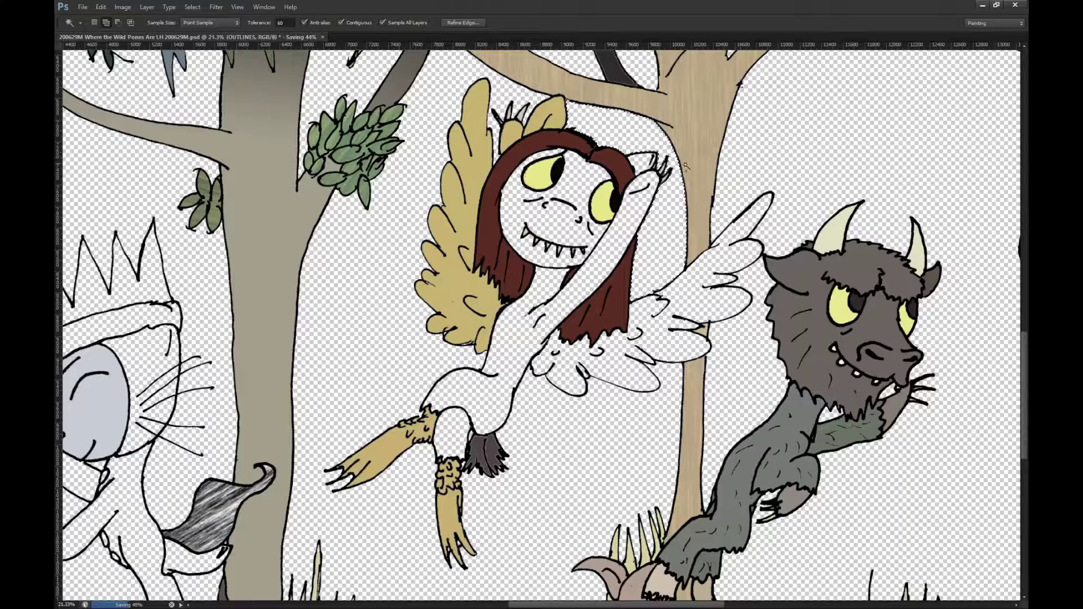
pyautogui.scroll(5, 661, 179)
pyautogui.click(341, 23)
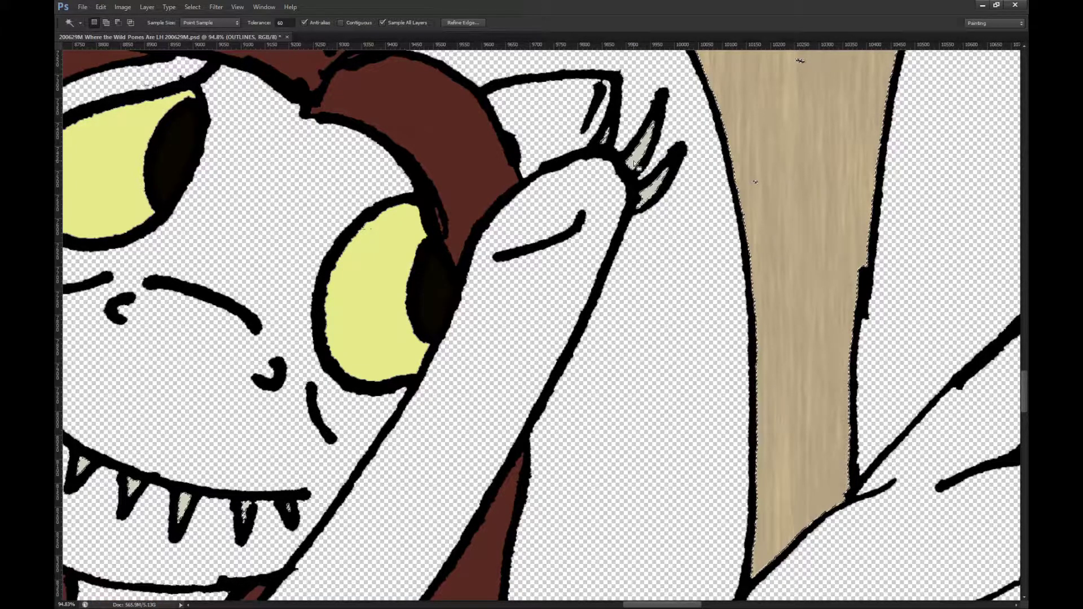
pyautogui.keyDown('alt'); pyautogui.scroll(-1, 584, 195); pyautogui.keyUp('alt')
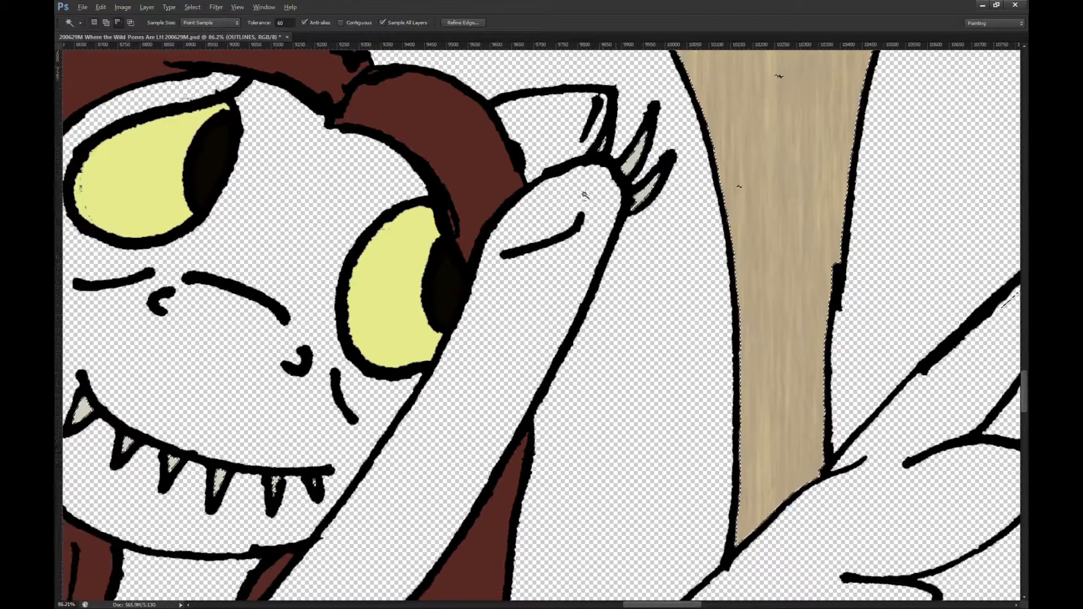
pyautogui.keyDown('alt'); pyautogui.scroll(-7, 585, 194); pyautogui.keyUp('alt')
pyautogui.click(507, 221)
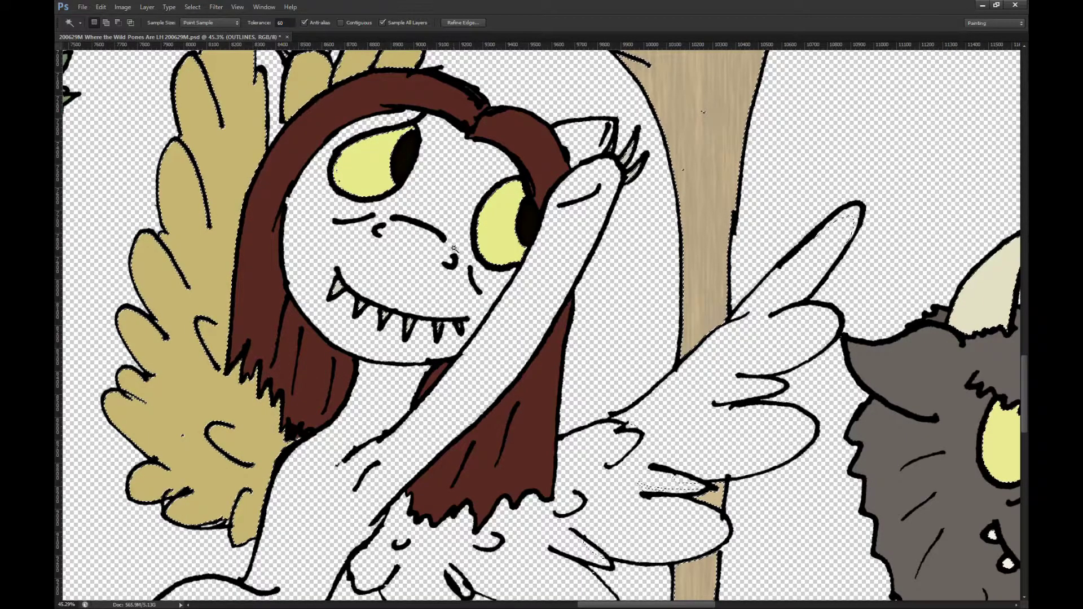
pyautogui.keyDown('alt'); pyautogui.scroll(-3, 454, 247); pyautogui.keyUp('alt')
pyautogui.click(508, 443)
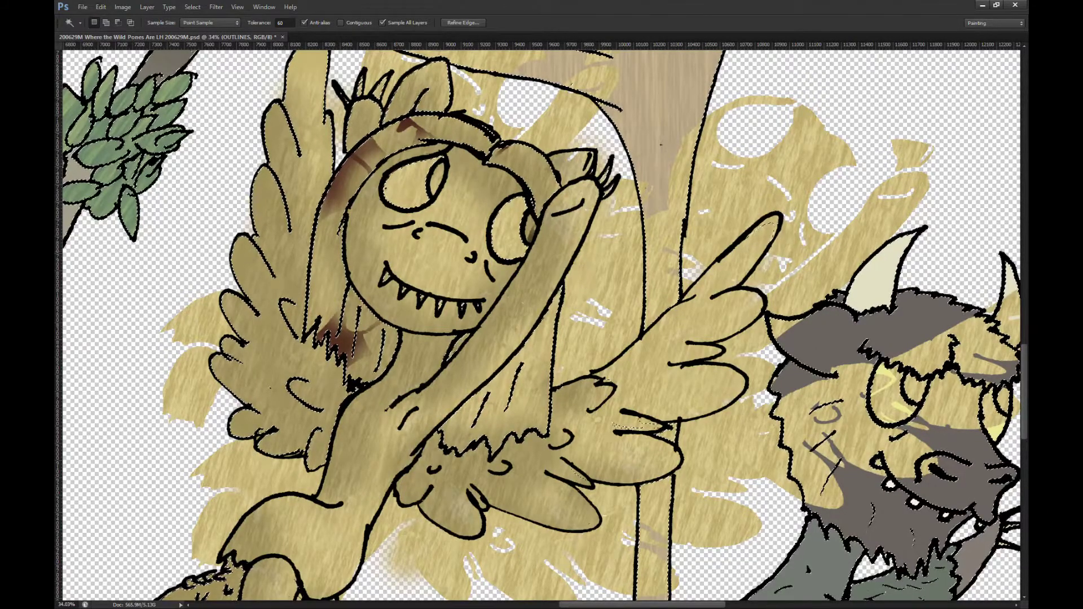
# Step: Try clearing the creature's overflowing texture on Layer 36 with the current selection
pyautogui.hotkey('alt', '[')
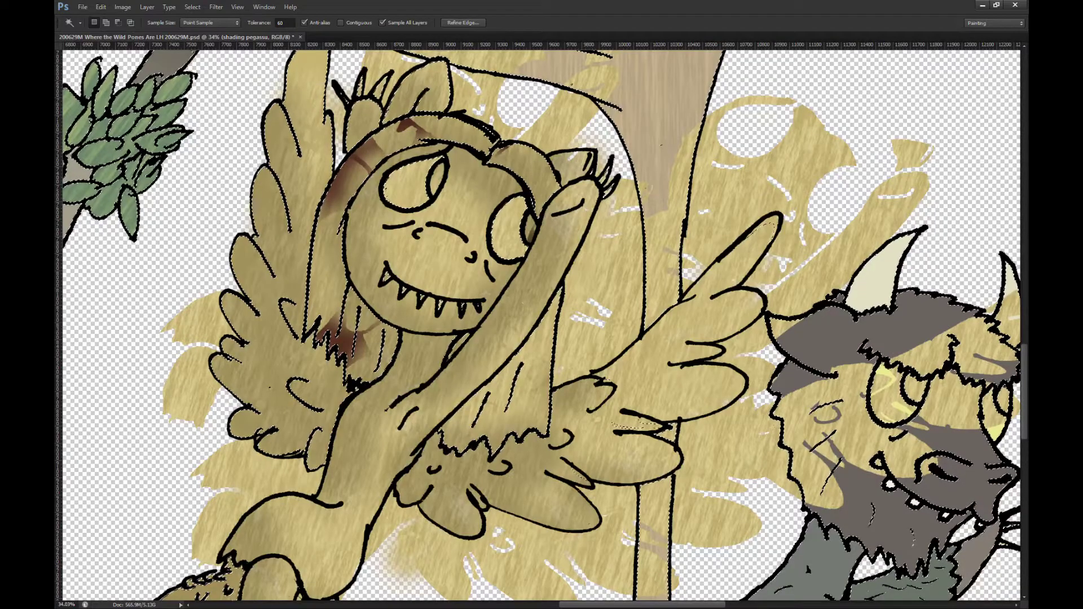
pyautogui.hotkey('ctrl', 'shift', 'alt', 'n')
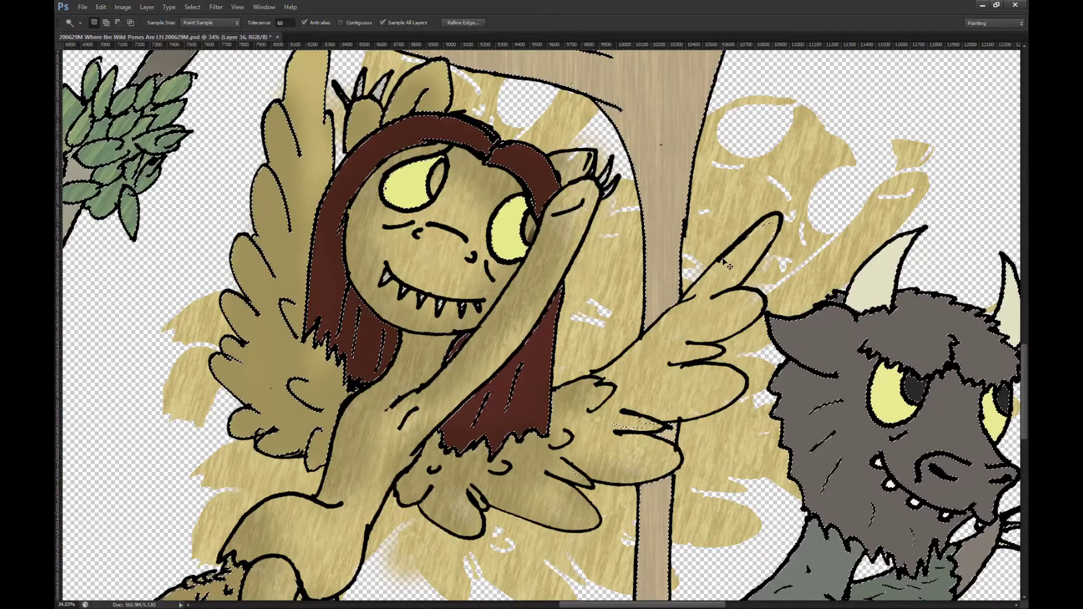
pyautogui.scroll(-3, 553, 305)
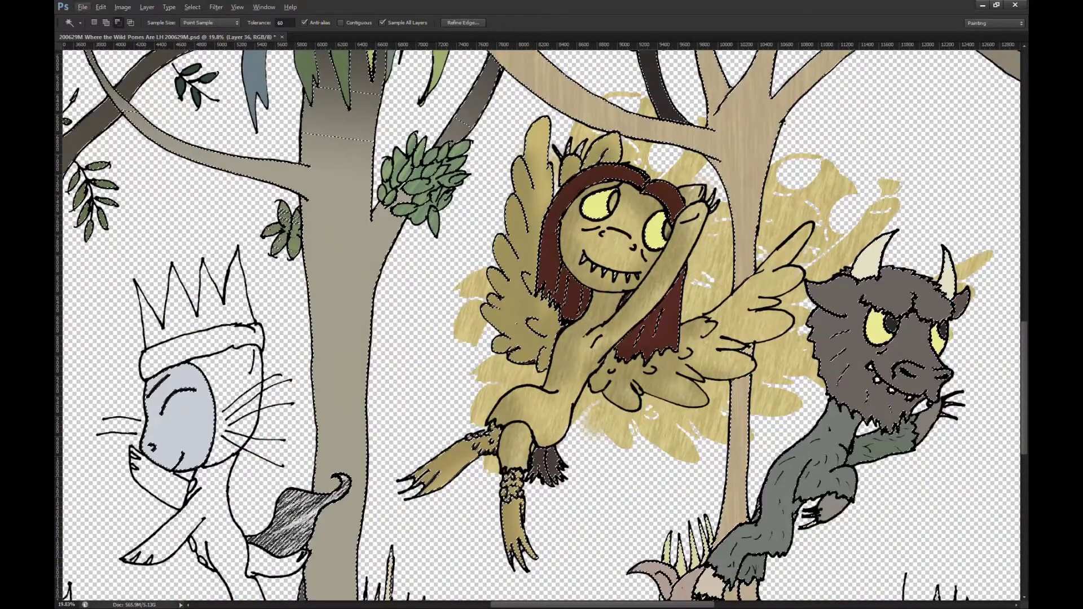
pyautogui.press('Delete')
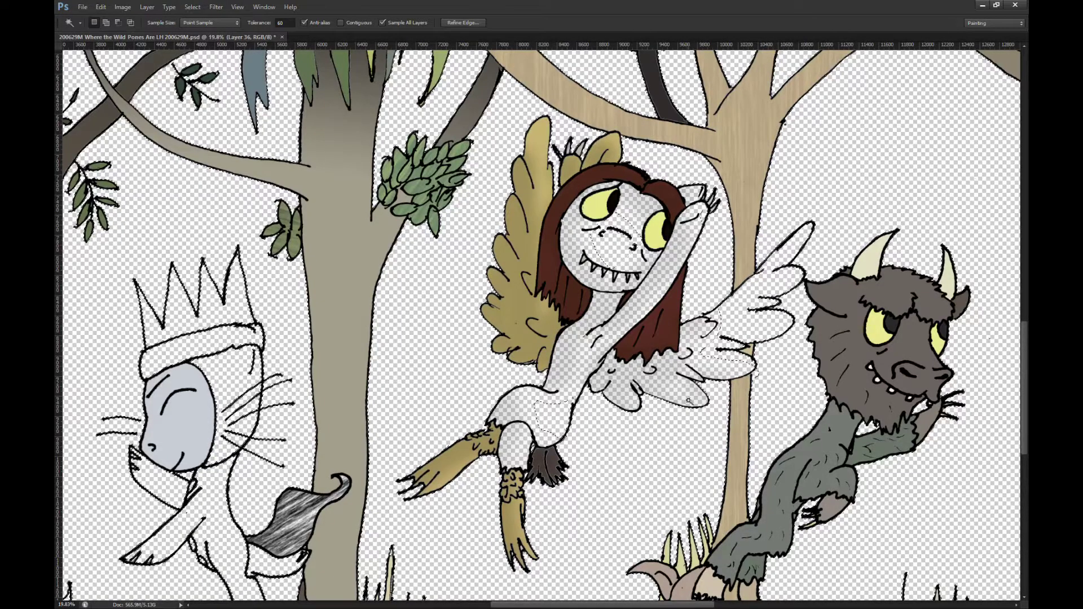
# Step: Limit the Magic Wand to the current layer and drop the existing selection
pyautogui.click(389, 24)
pyautogui.click(525, 277)
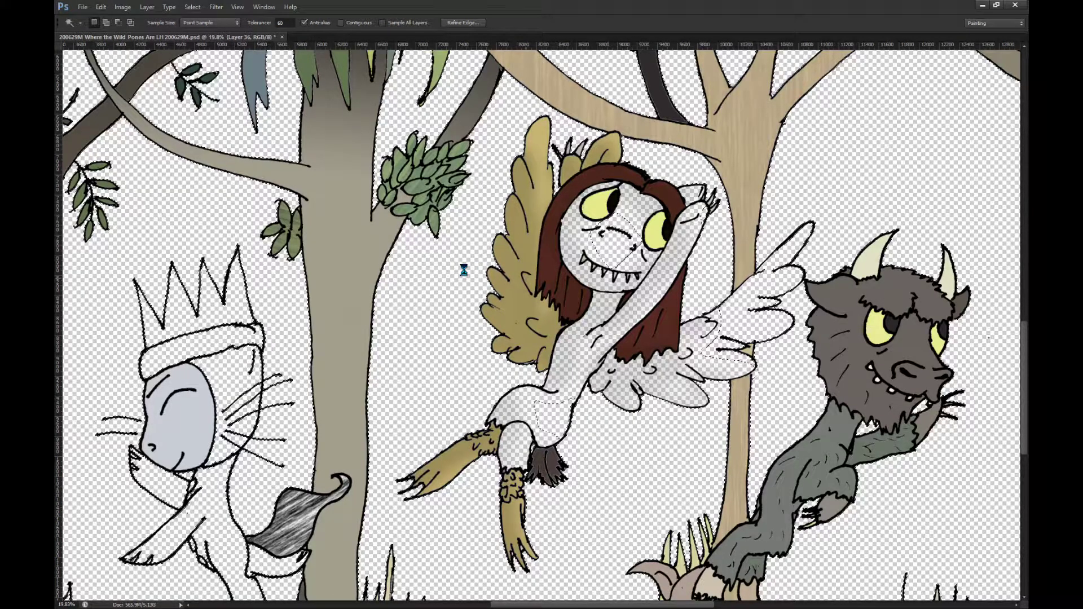
pyautogui.hotkey('ctrl', 'd')
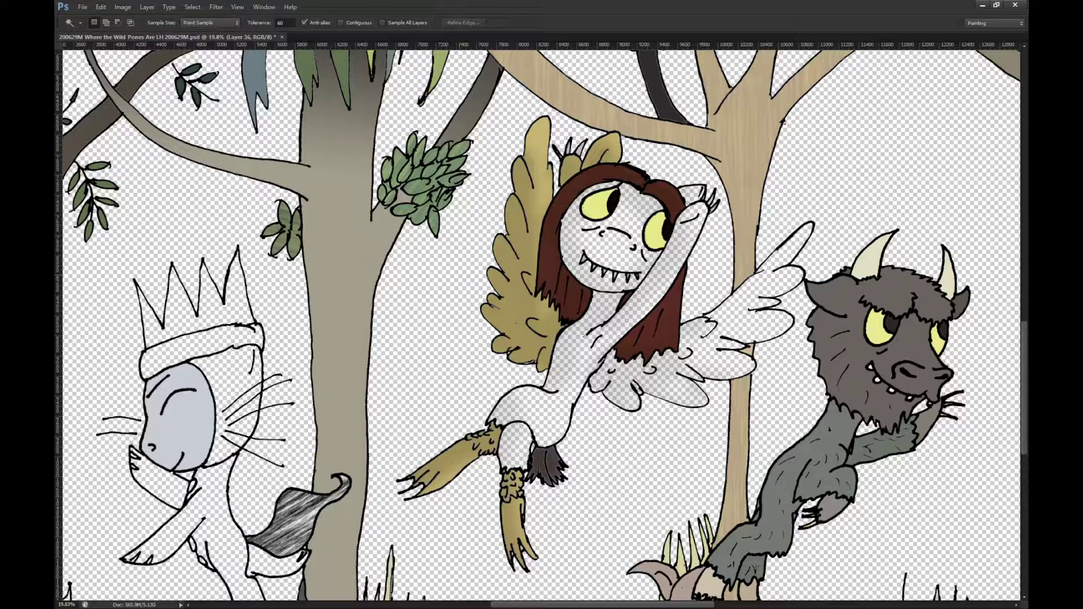
# Step: Try a non-contiguous selection from the OUTLINES layer to clear the texture on Layer 36, and undo the clearing
pyautogui.hotkey('alt', ']')
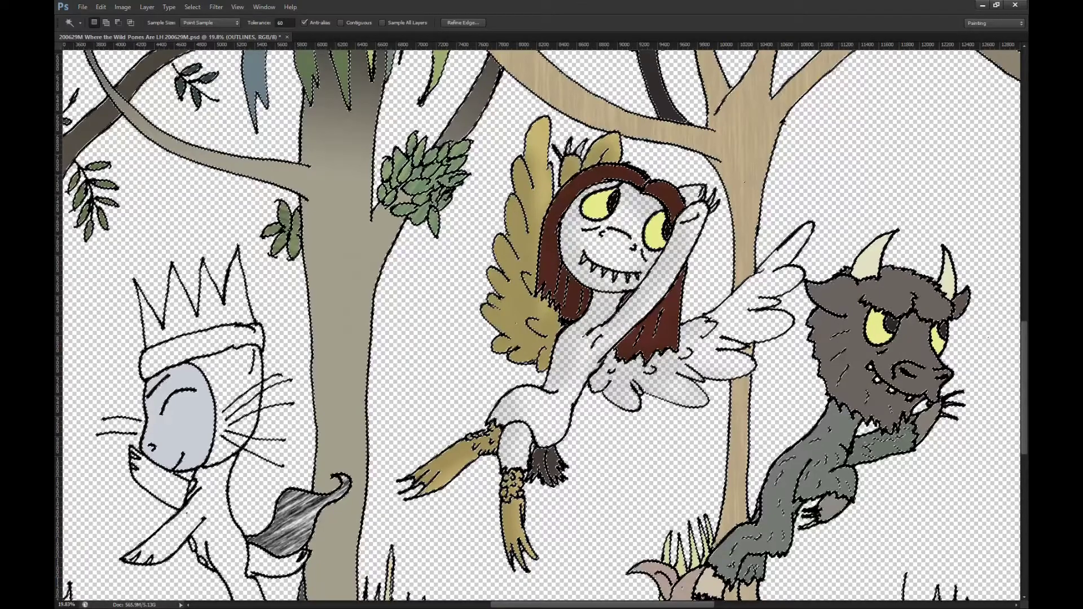
pyautogui.hotkey('alt', '[')
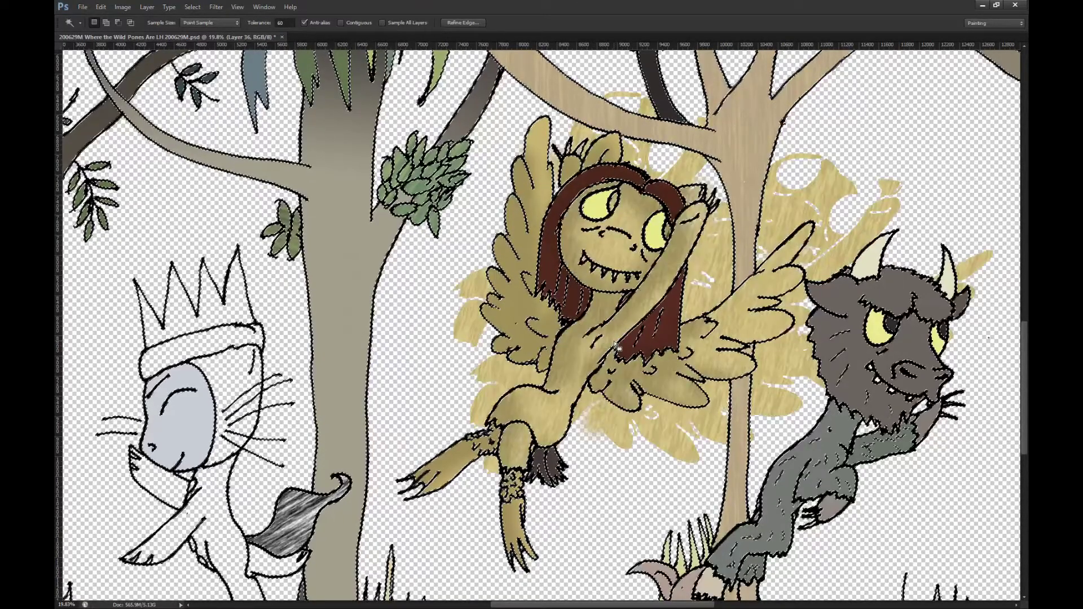
pyautogui.press('Delete')
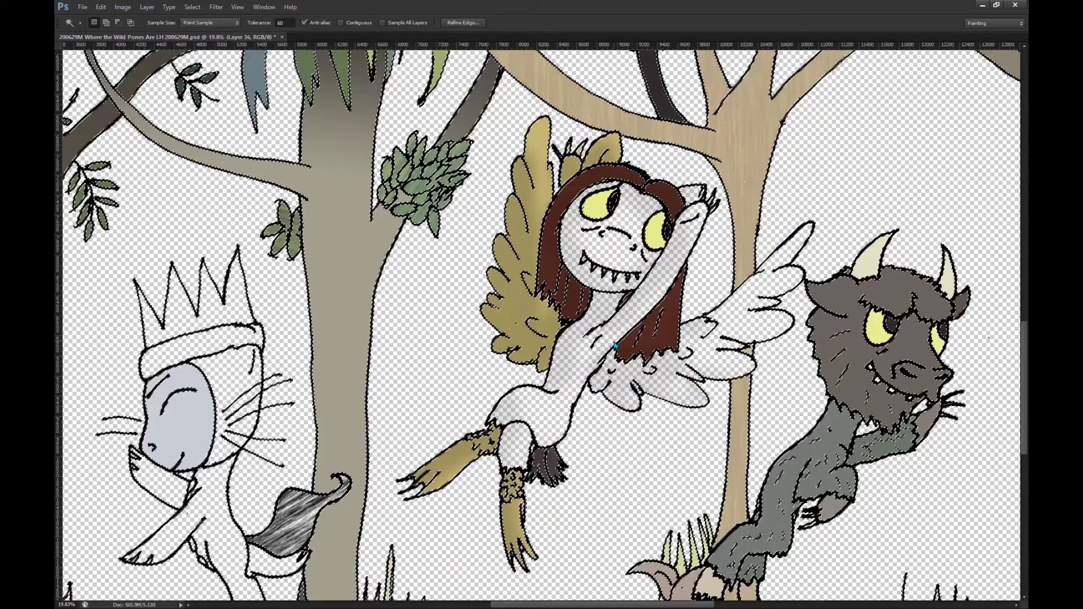
pyautogui.hotkey('ctrl', 'z')
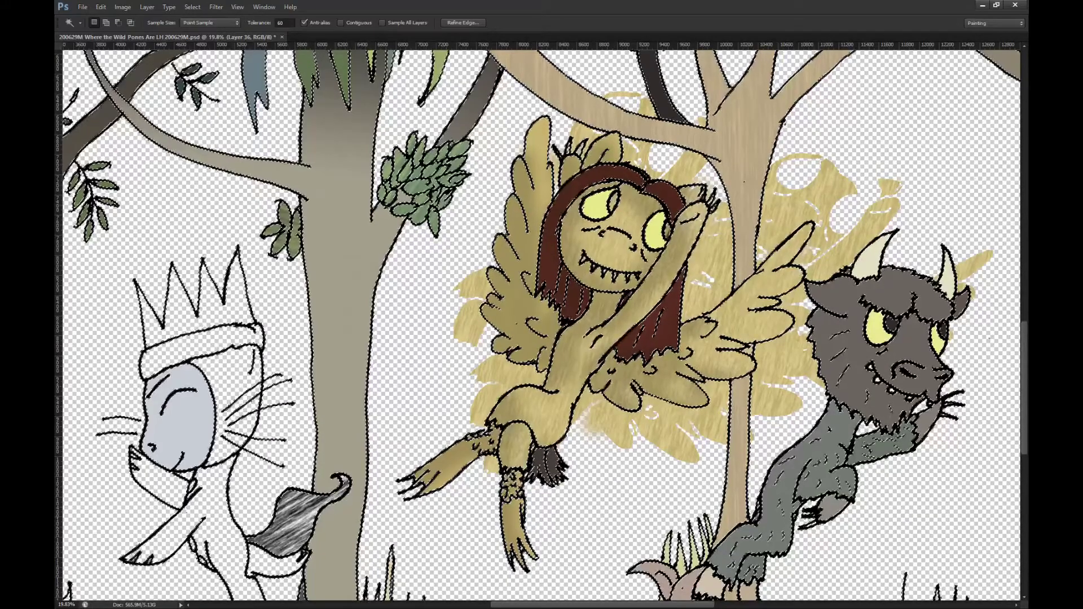
# Step: Return to the OUTLINES layer, lower the Magic Wand tolerance to 10 and discard the selection
pyautogui.hotkey('ctrl', 'z')
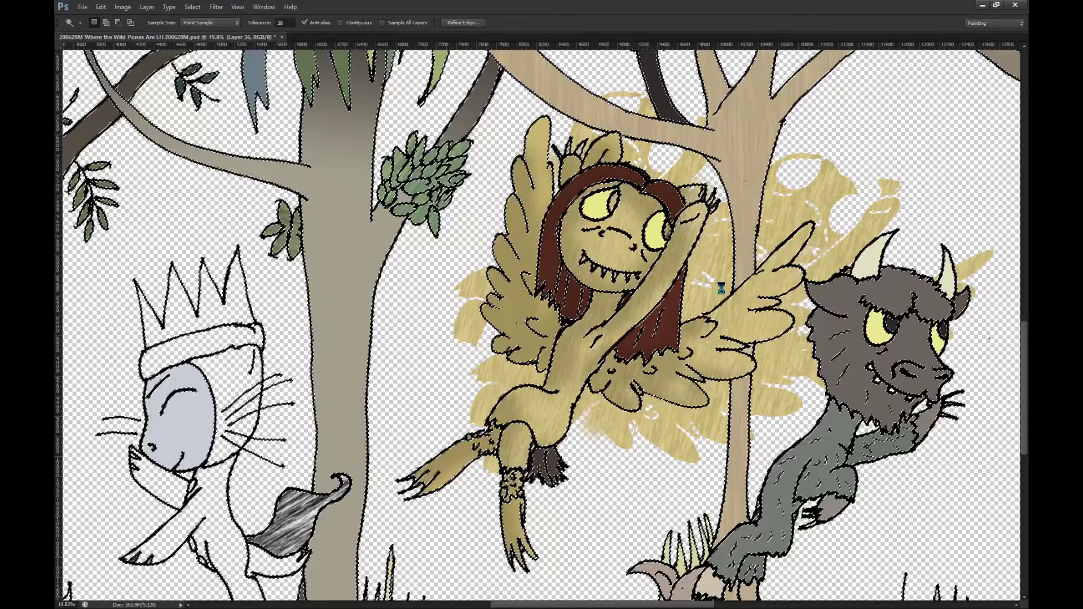
pyautogui.hotkey('ctrl', 'z')
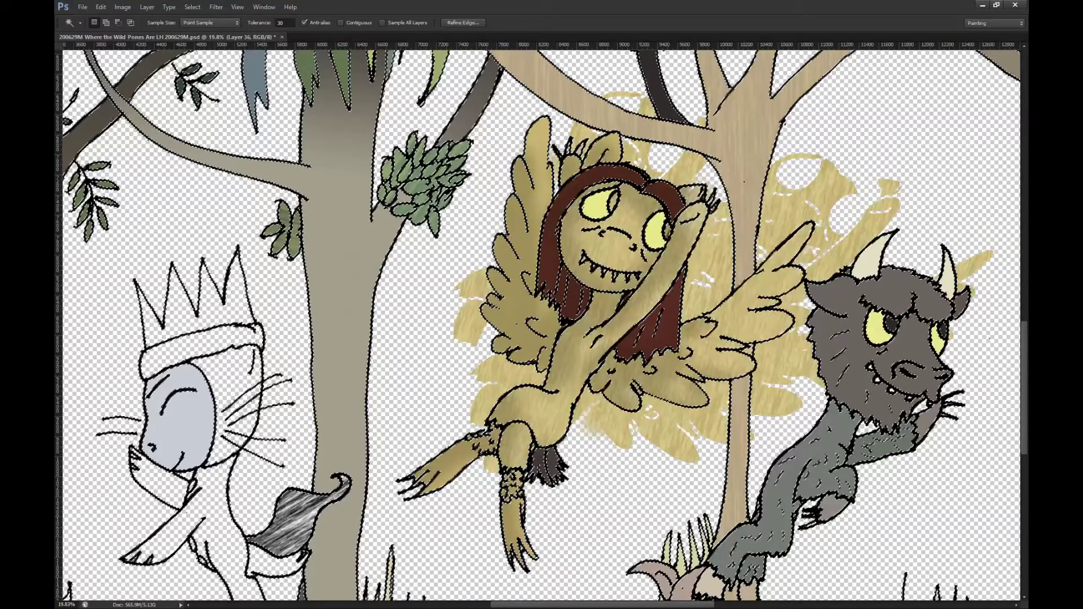
pyautogui.hotkey('ctrl', 'z')
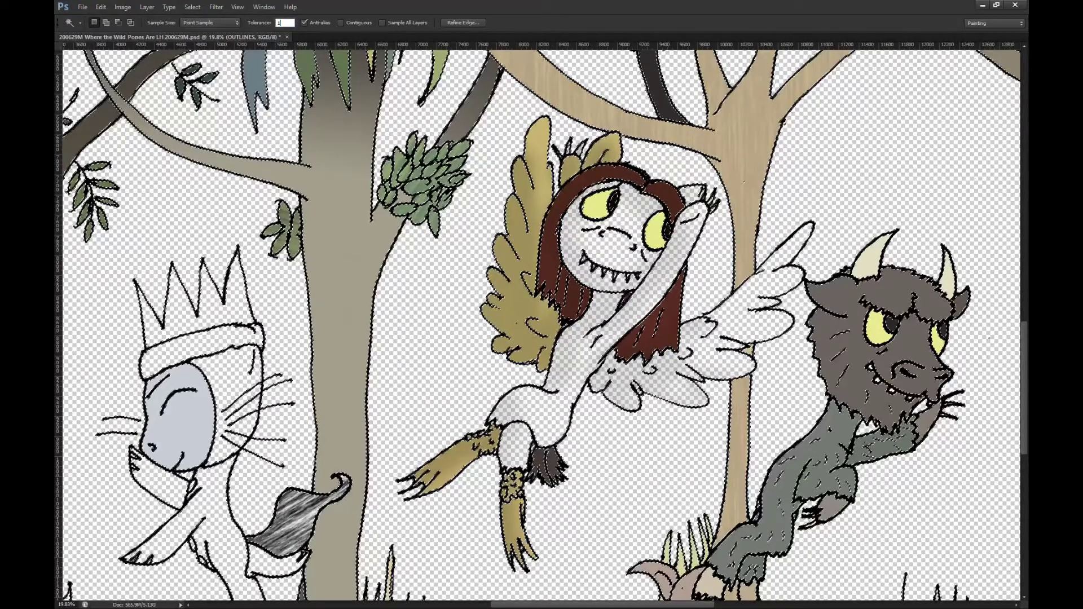
pyautogui.hotkey('ctrl', 'd')
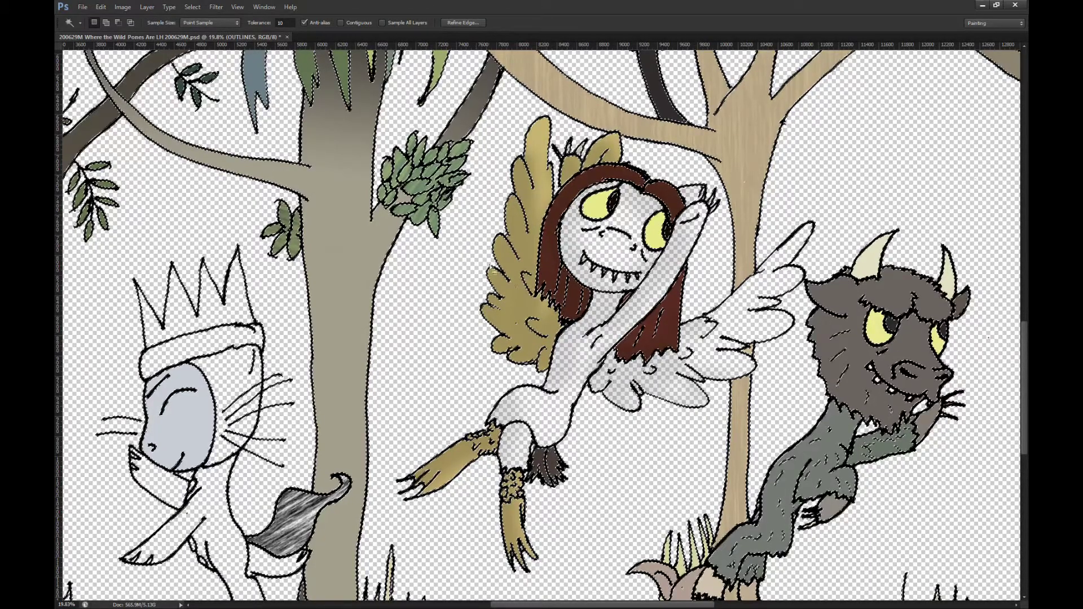
pyautogui.scroll(5, 652, 410)
pyautogui.scroll(-3, 652, 411)
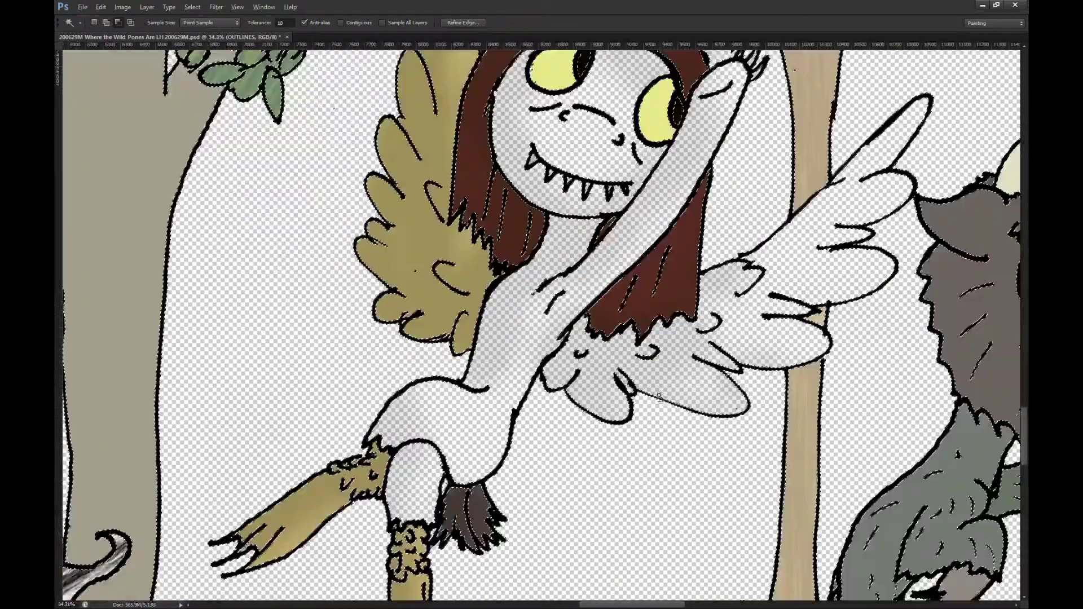
pyautogui.scroll(1, 653, 411)
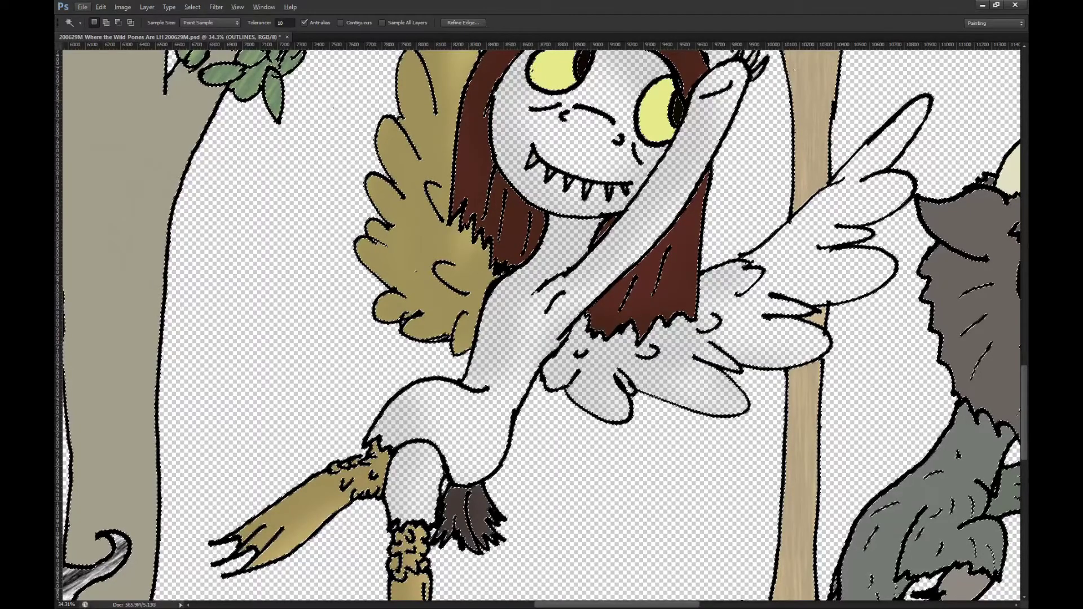
# Step: Try the tolerance 10 selection with sampling across all layers, then switch back to current-layer sampling and deselect
pyautogui.click(387, 22)
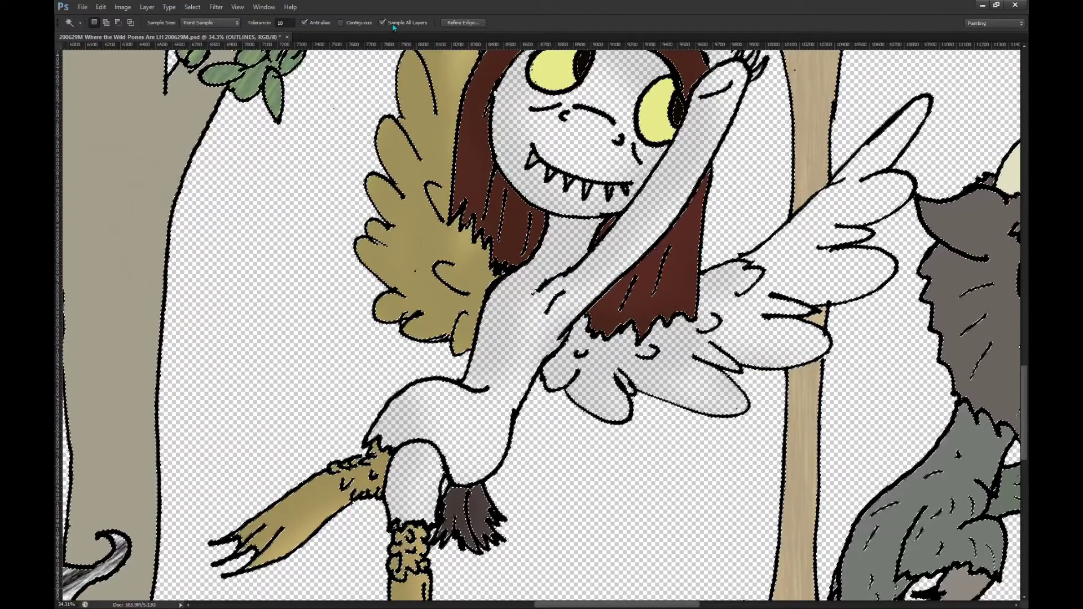
pyautogui.scroll(-1, 563, 340)
pyautogui.scroll(-4, 576, 344)
pyautogui.hotkey('ctrl', 'd')
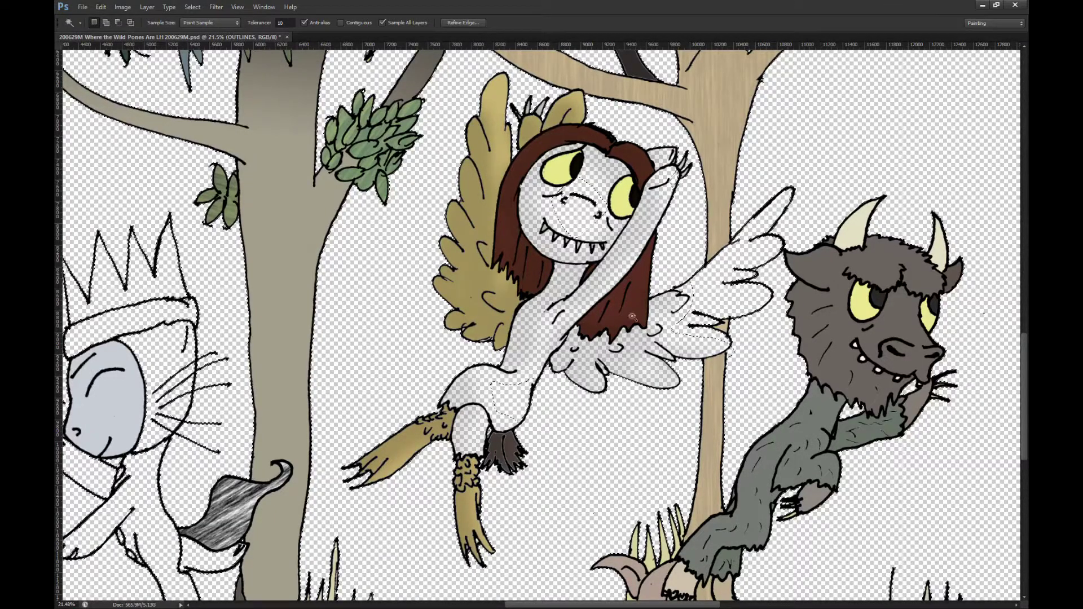
pyautogui.click(382, 23)
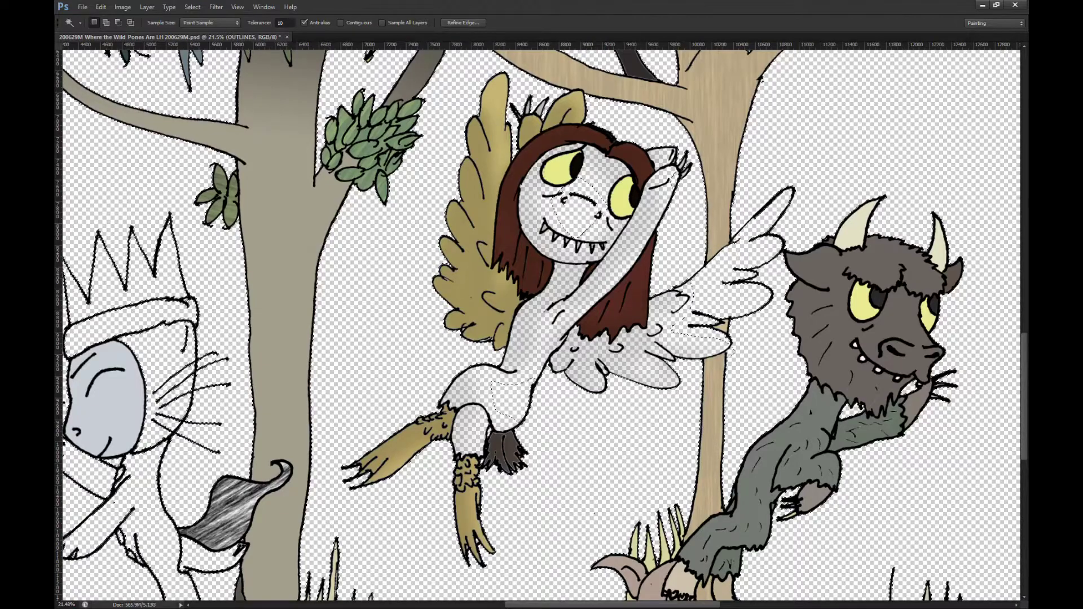
pyautogui.hotkey('ctrl', 'd')
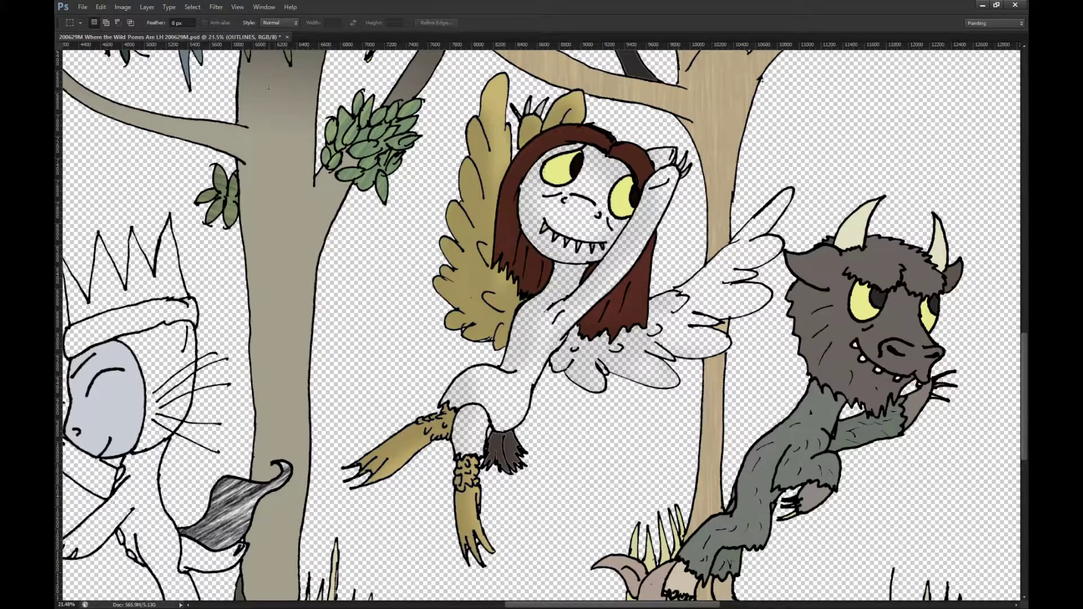
# Step: Set the Magic Wand tolerance to 1 and hide the flat colours of the characters and trees to isolate the outlines
pyautogui.click(285, 23)
pyautogui.write('1')
pyautogui.press('Return')
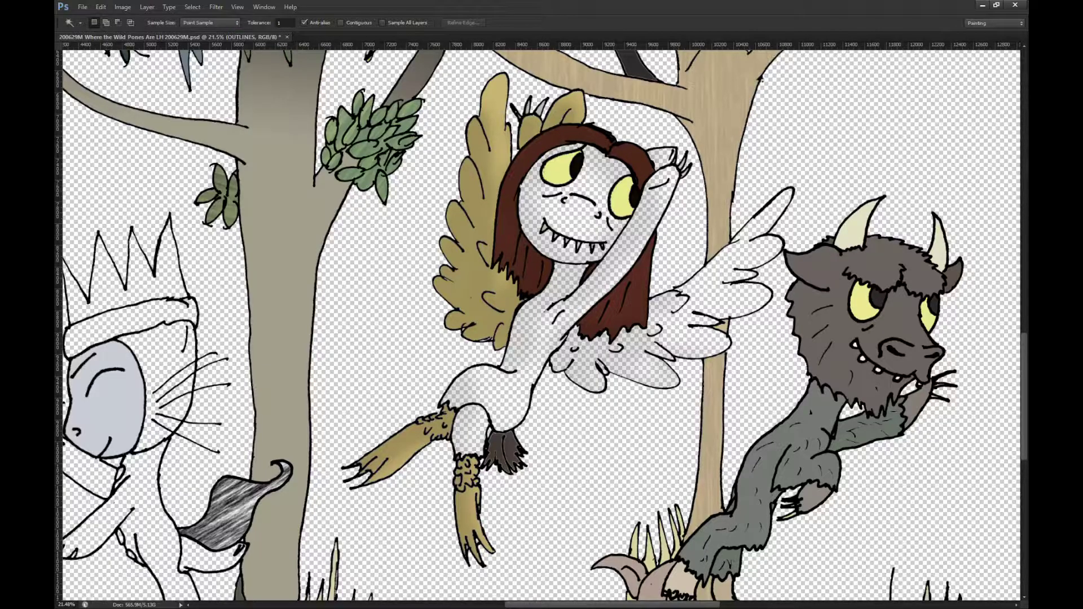
pyautogui.click(693, 322)
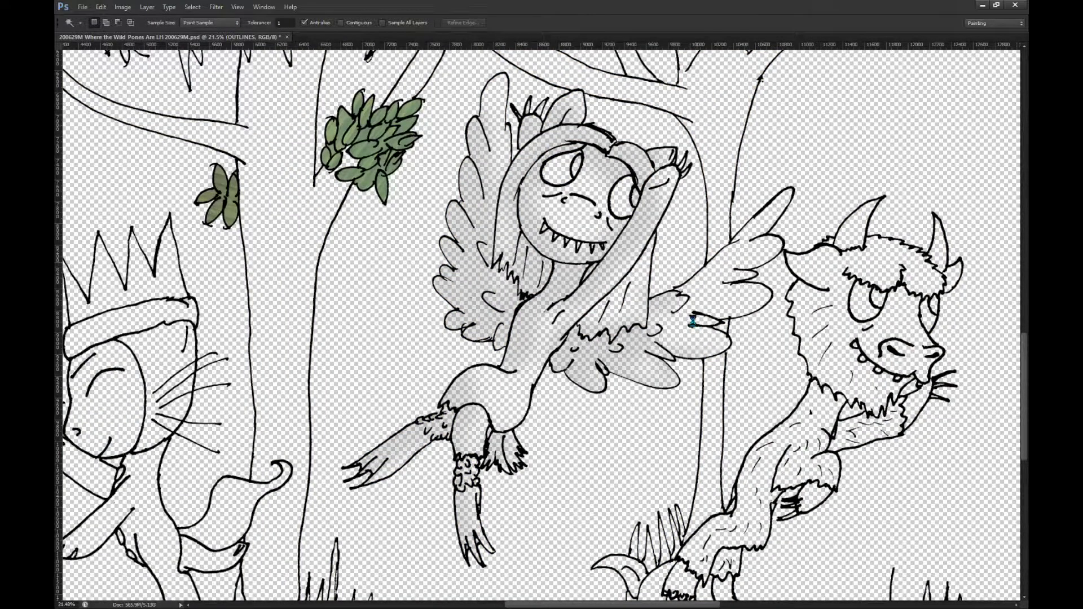
# Step: Restore contiguous selection at tolerance 60 and select the background around the winged creature plus the tree behind it on the OUTLINES layer
pyautogui.click(352, 23)
pyautogui.click(266, 23)
pyautogui.write('60')
pyautogui.press('Return')
pyautogui.click(394, 310)
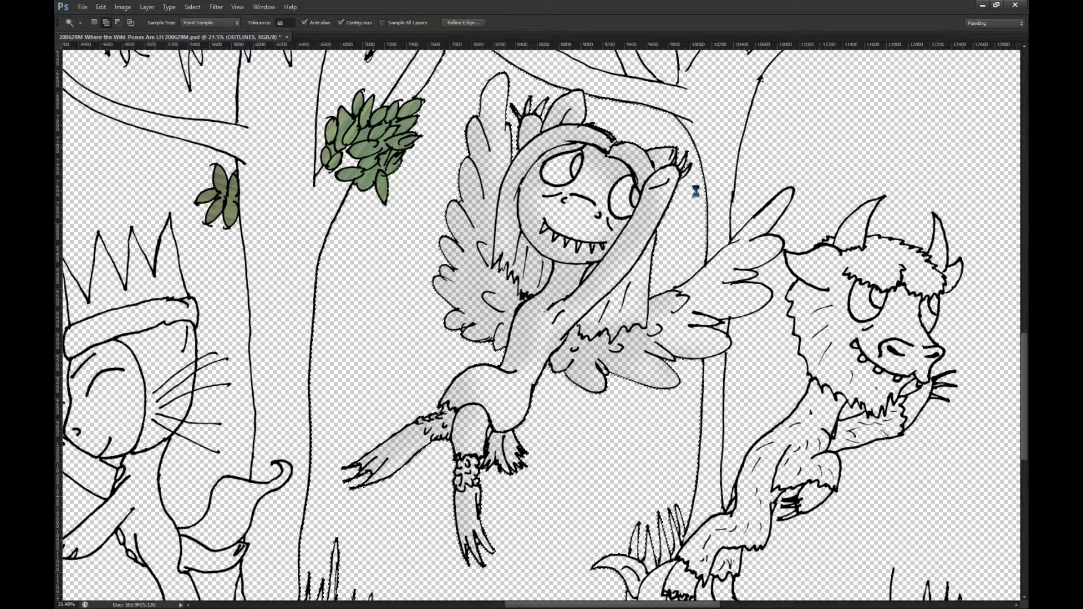
pyautogui.click(714, 166)
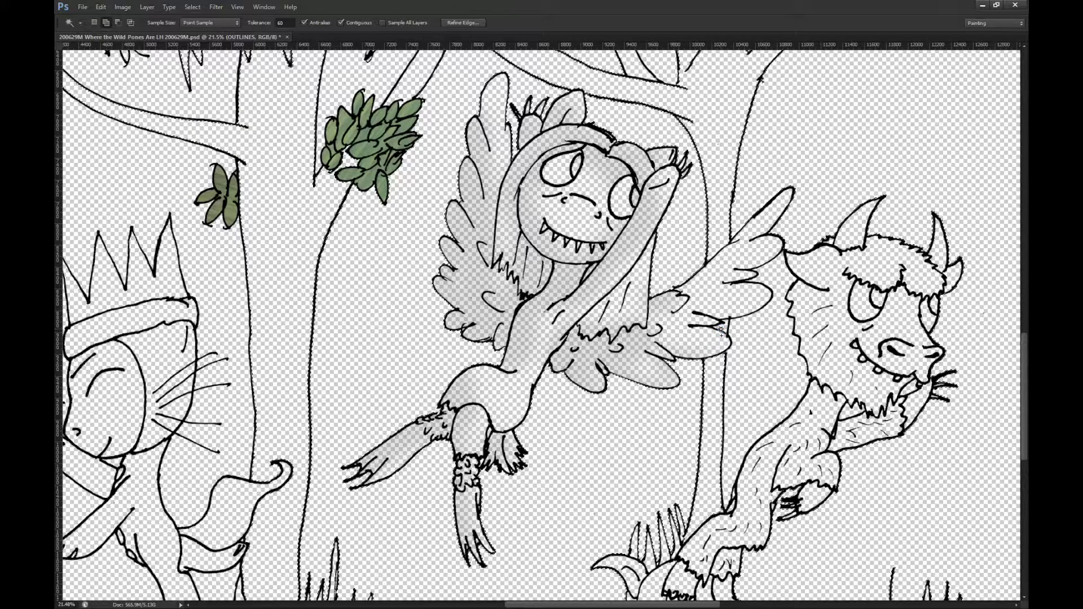
# Step: Hide the creature's shading and clear the texture from the selected areas on Layer 36
pyautogui.scroll(1, 636, 307)
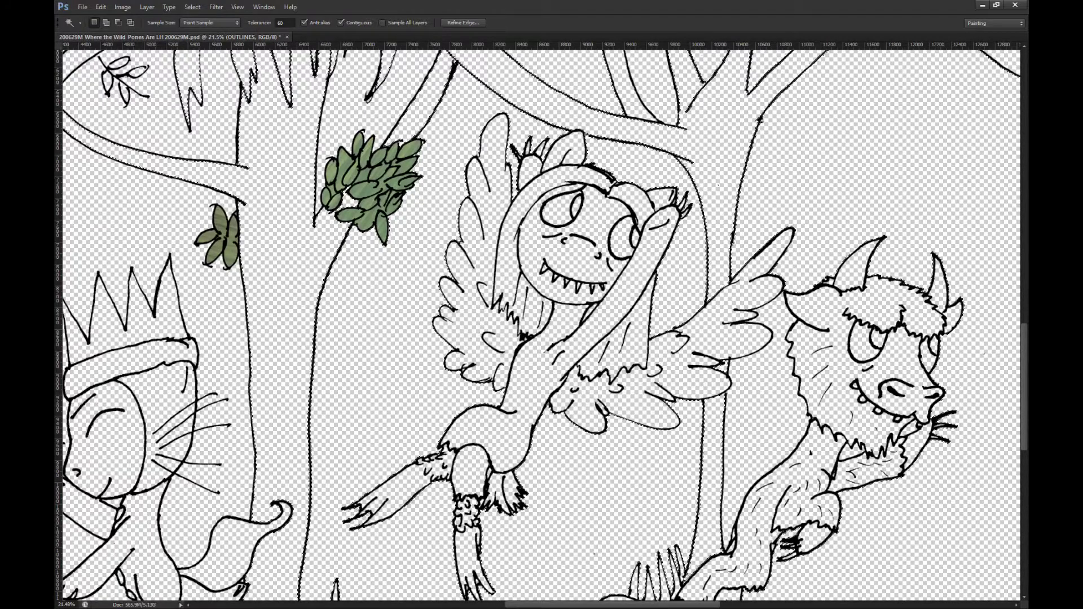
pyautogui.hotkey('ctrl', 'v')
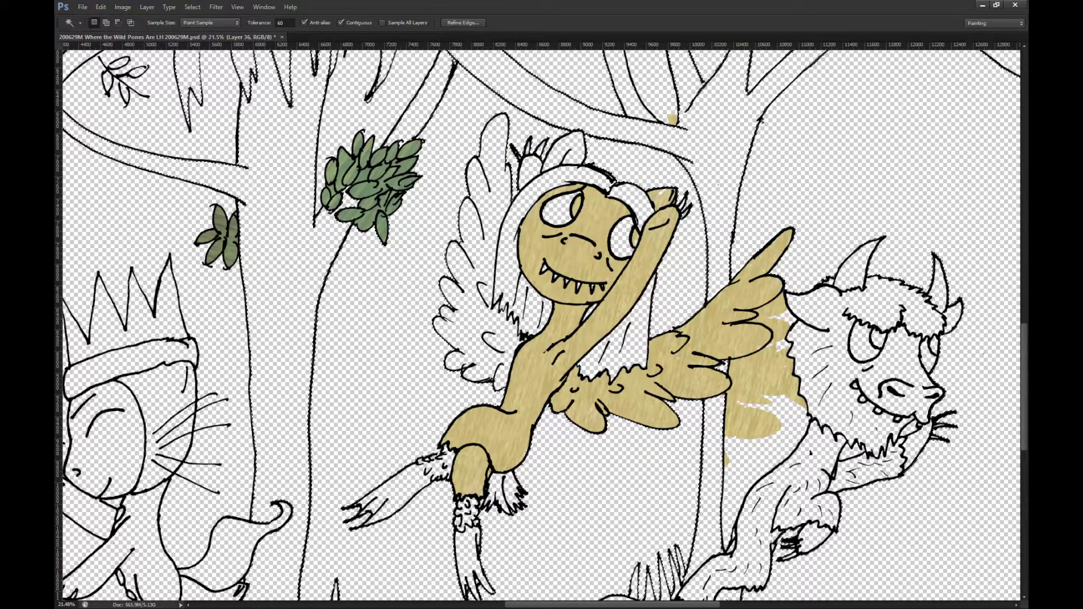
pyautogui.press('Delete')
pyautogui.hotkey('ctrl', 'alt', 'z')
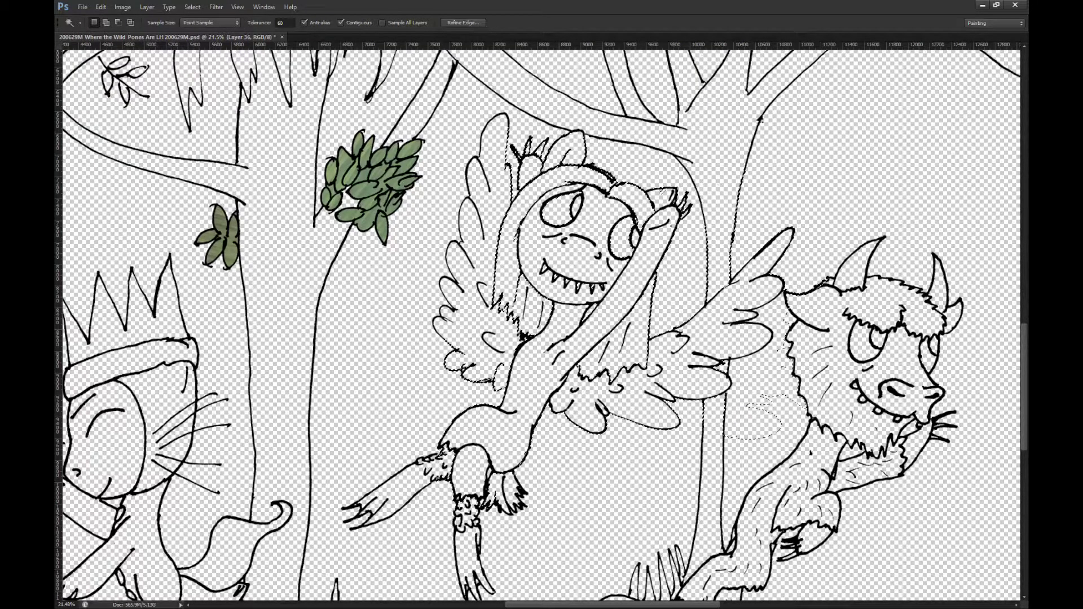
# Step: Add the branching tree area to the selection on the OUTLINES layer, clear Layer 36's stray texture there and beside the wing, and deselect
pyautogui.hotkey('alt', '[')
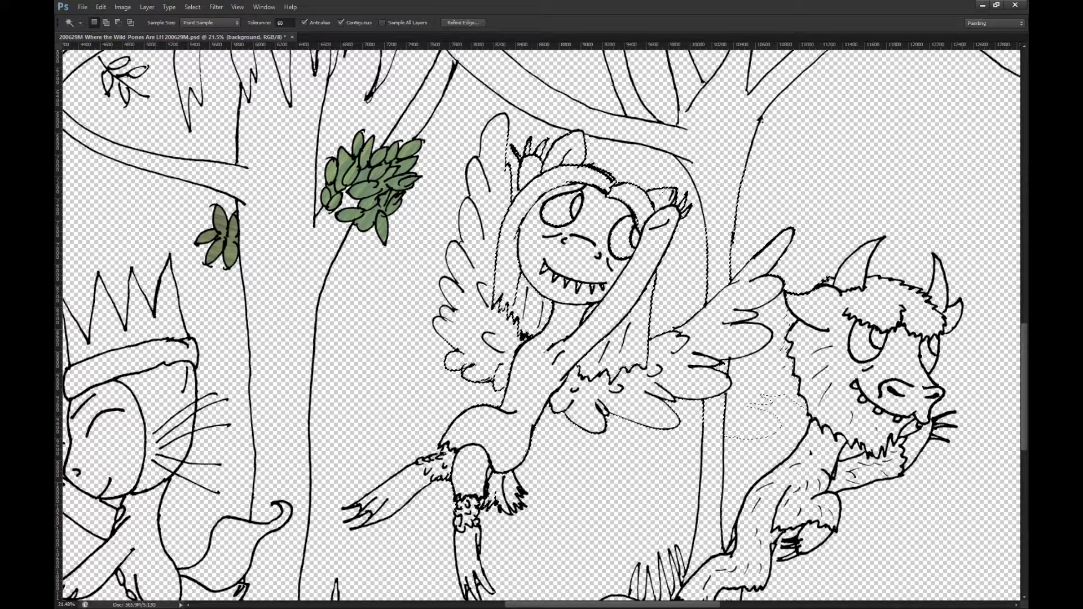
pyautogui.hotkey('alt', '[')
pyautogui.click(658, 98)
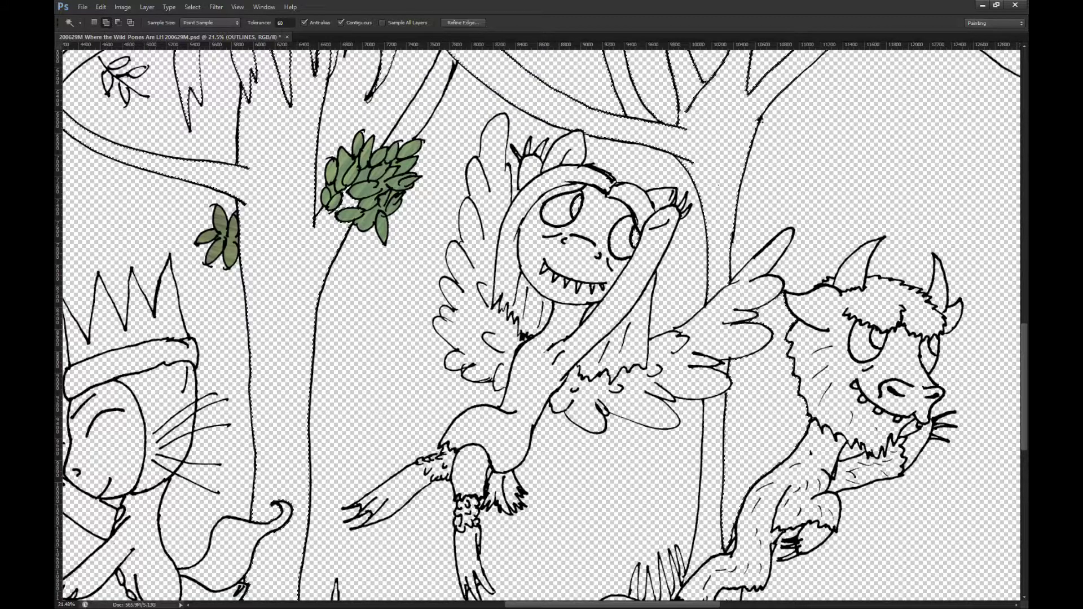
pyautogui.hotkey('alt', 'BackSpace')
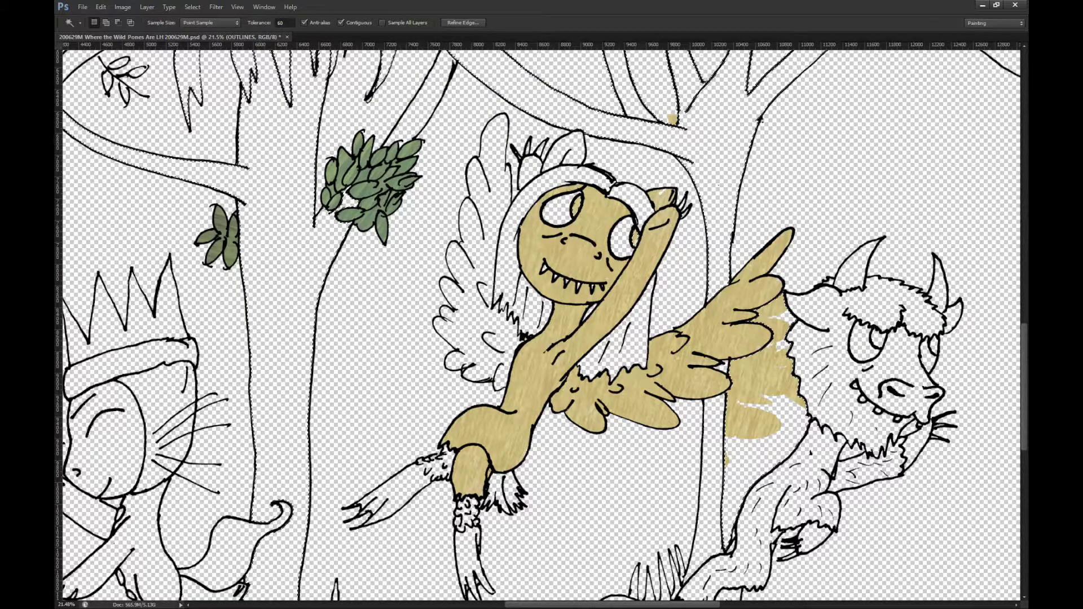
pyautogui.hotkey('ctrl', 'shift', 'alt', 'n')
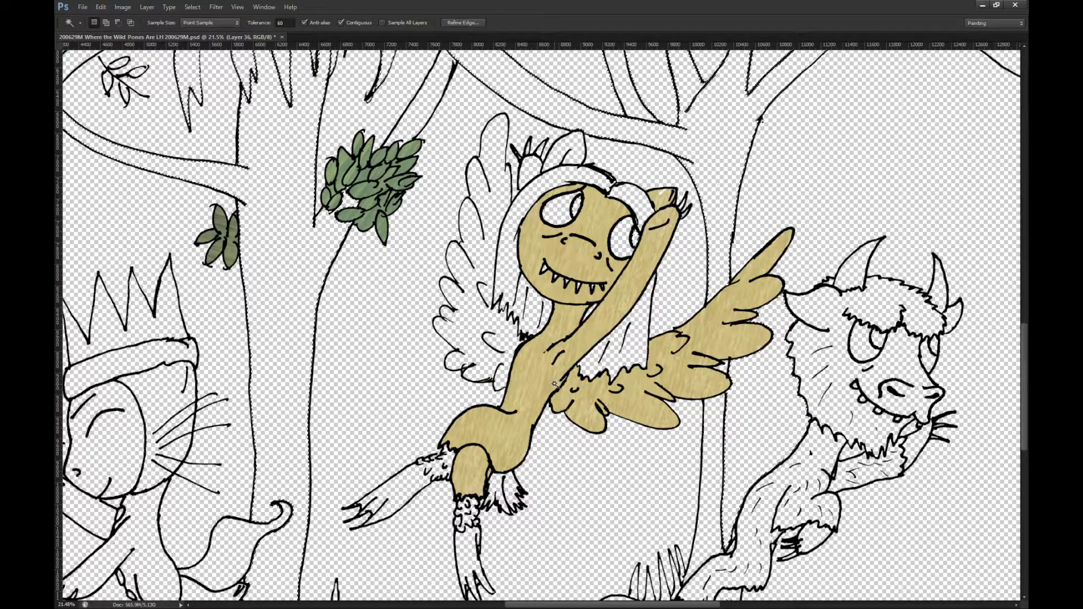
pyautogui.hotkey('ctrl', 'd')
pyautogui.press('m')
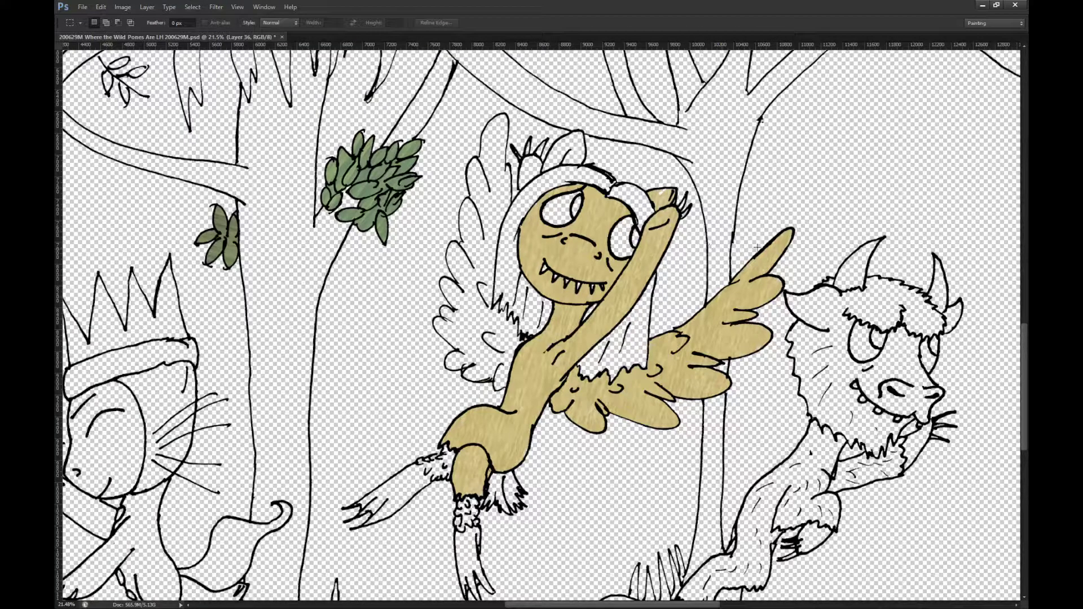
pyautogui.hotkey('ctrl', 'z')
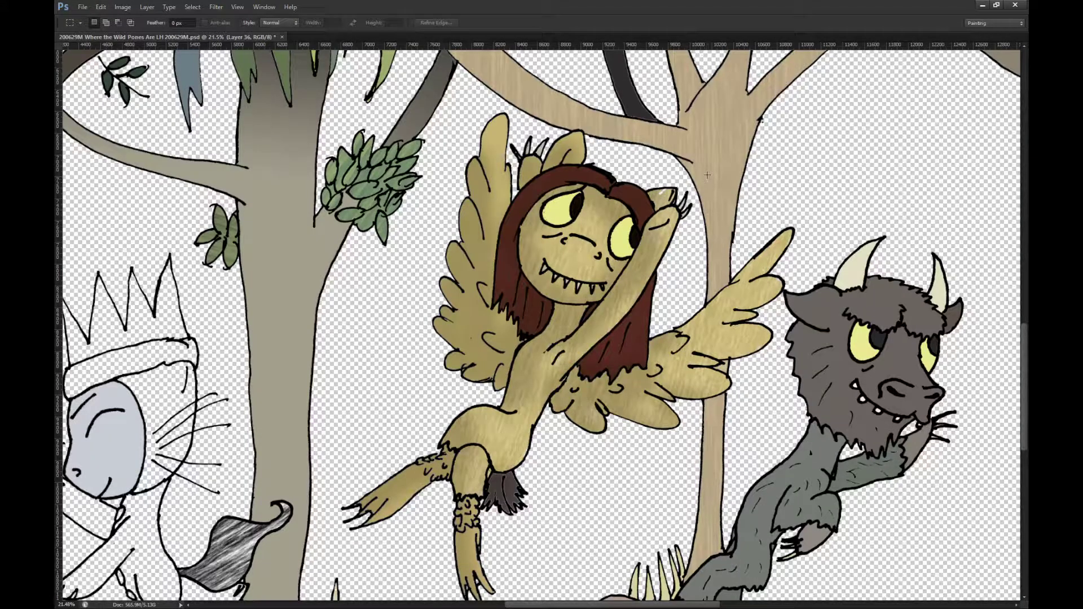
pyautogui.hotkey('ctrl', 'z')
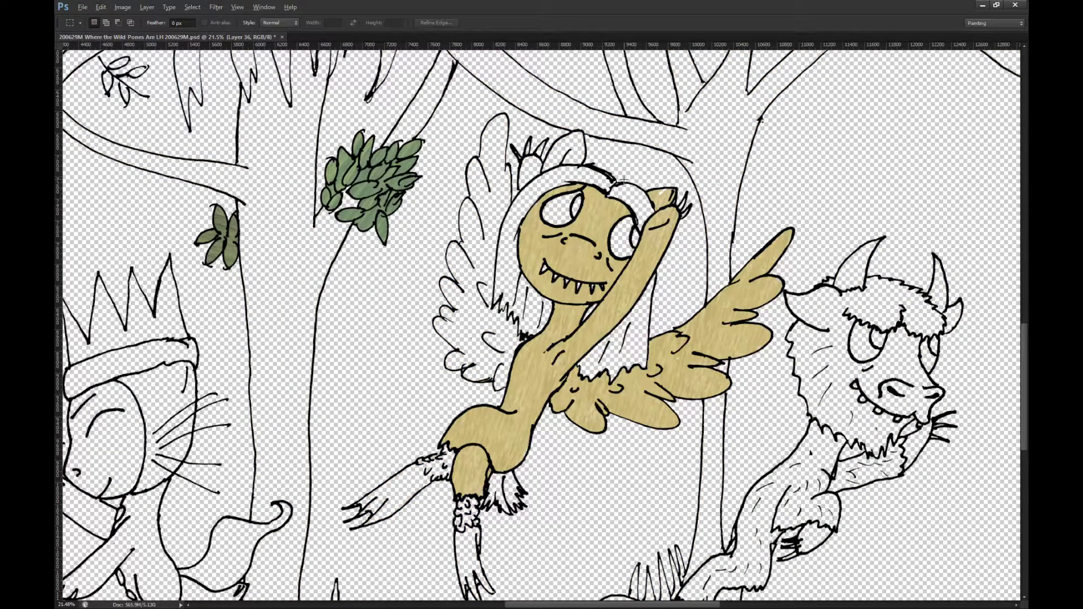
# Step: Patch the small gaps in the texture of the winged creature's raised paw and ear with a smaller Clone Stamp brush
pyautogui.scroll(5, 680, 225)
pyautogui.press('s')
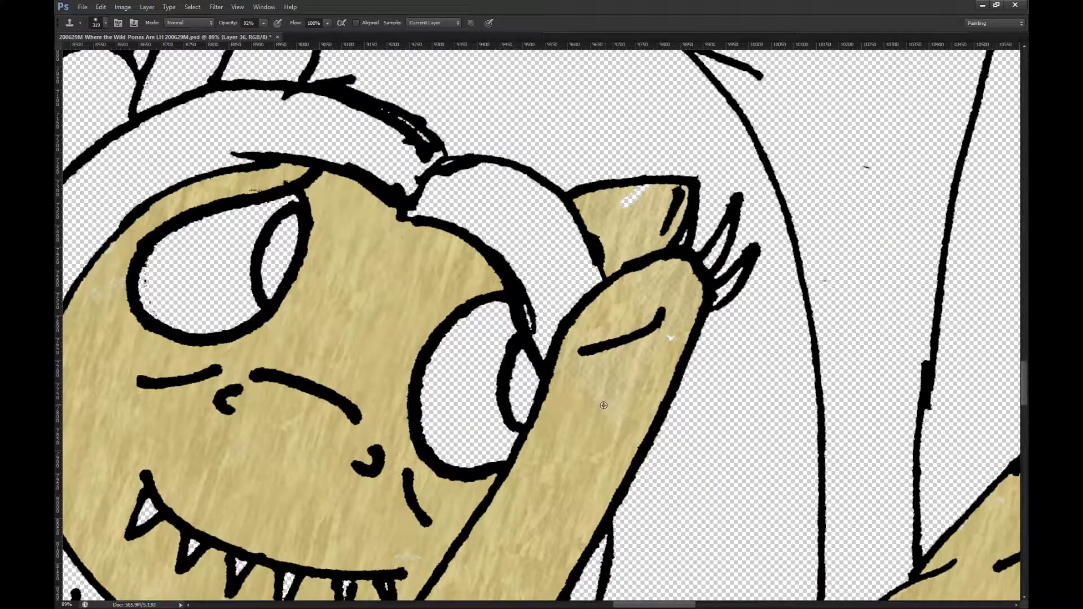
pyautogui.press('[')
pyautogui.moveTo(666, 346); pyautogui.dragTo(675, 331)
pyautogui.moveTo(630, 209)
pyautogui.mouseDown()
pyautogui.moveTo(646, 193)
pyautogui.moveTo(621, 210)
pyautogui.moveTo(648, 208)
pyautogui.mouseUp()
pyautogui.scroll(-10, 630, 207)
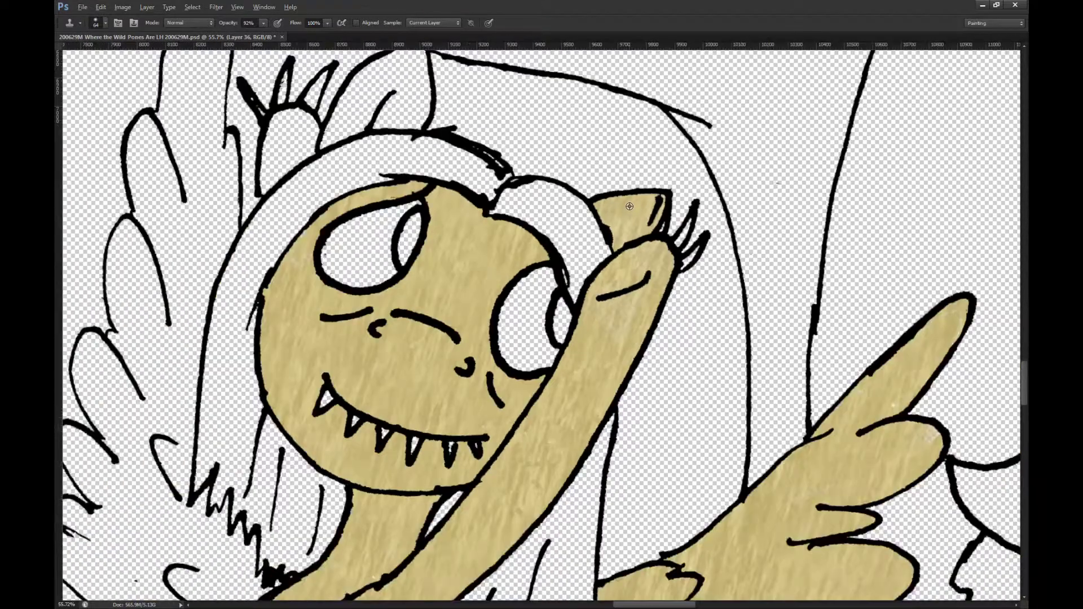
# Step: Clone fur texture over the pale gaps along the edges of the winged creature's wing feathers
pyautogui.scroll(1, 630, 206)
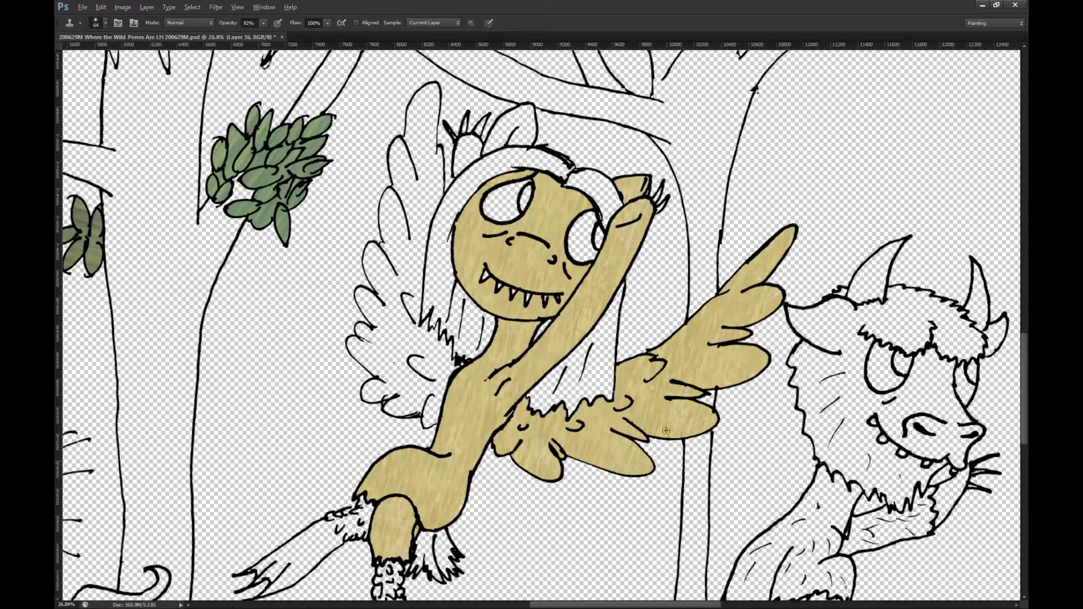
pyautogui.scroll(5, 720, 379)
pyautogui.scroll(3, 732, 257)
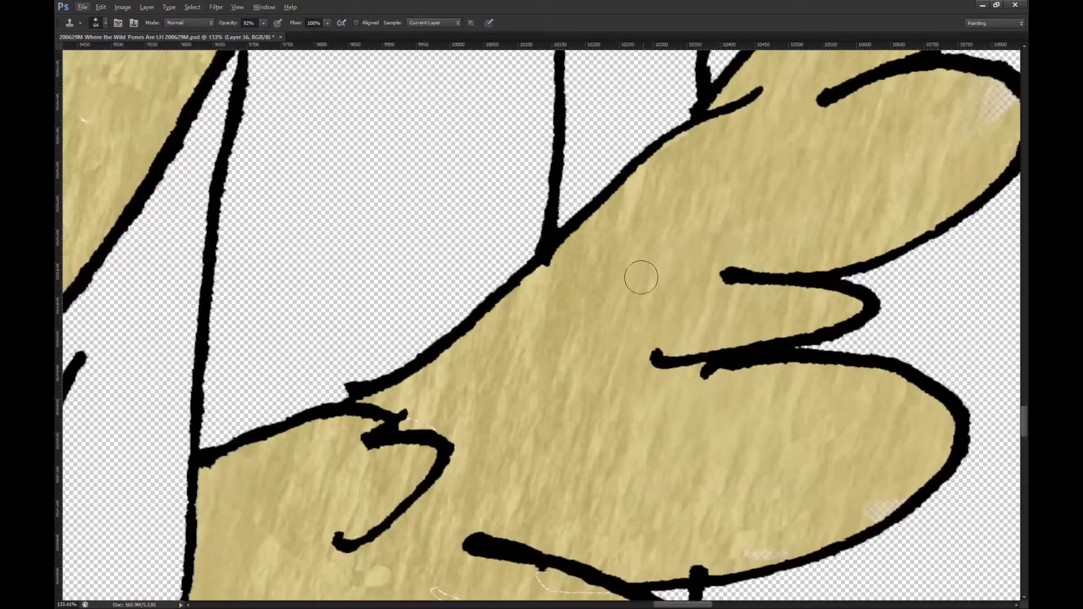
pyautogui.scroll(-1, 446, 302)
pyautogui.scroll(-1, 447, 302)
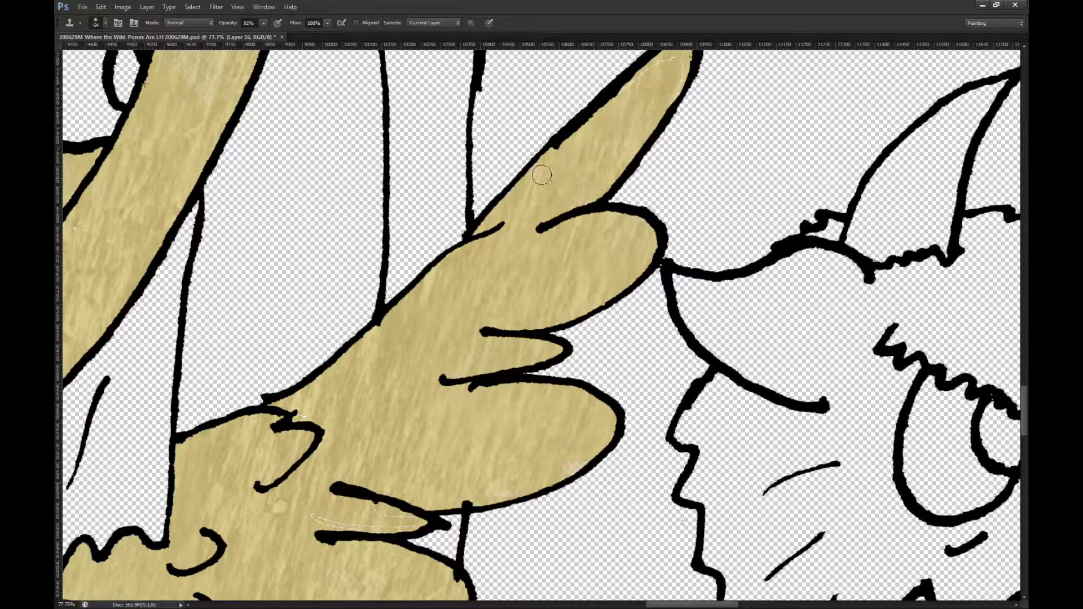
pyautogui.scroll(2, 634, 177)
pyautogui.moveTo(685, 100)
pyautogui.mouseDown()
pyautogui.moveTo(640, 131)
pyautogui.moveTo(648, 140)
pyautogui.moveTo(677, 129)
pyautogui.moveTo(676, 144)
pyautogui.mouseUp()
pyautogui.scroll(-4, 676, 144)
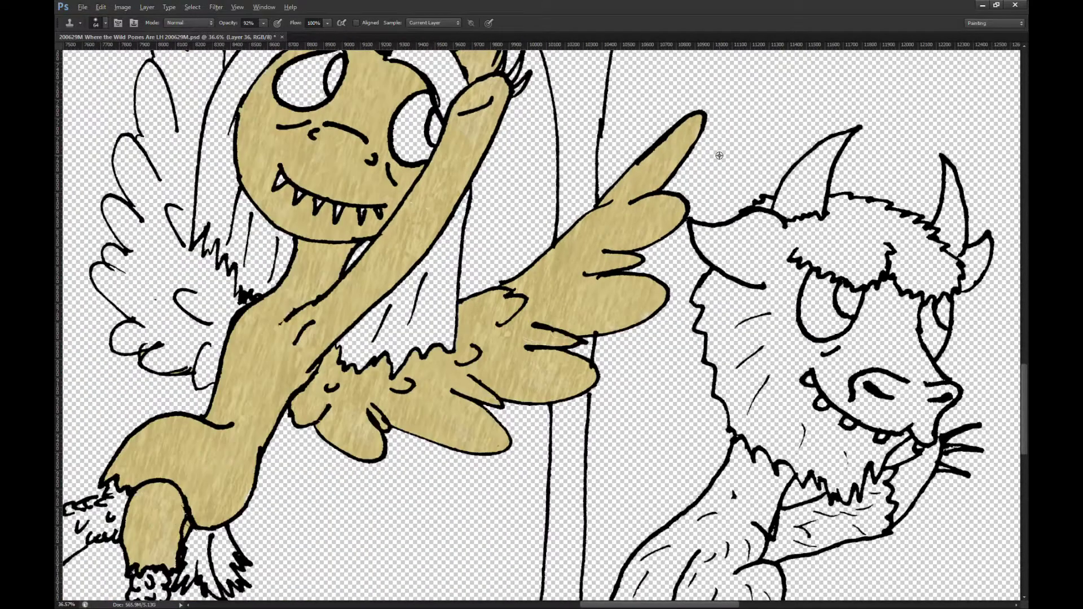
pyautogui.scroll(5, 324, 312)
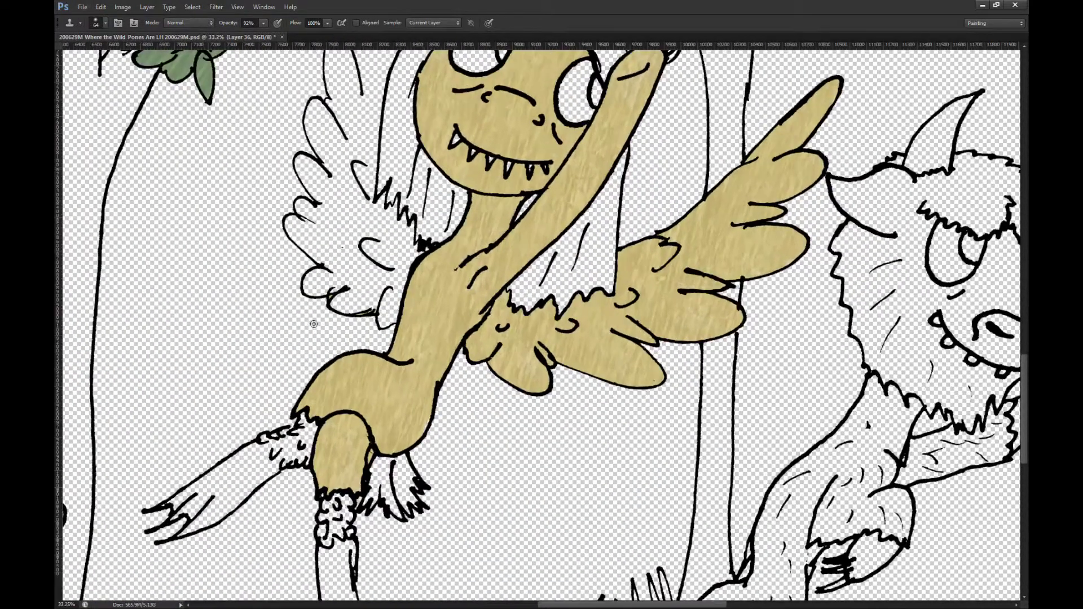
pyautogui.scroll(-3, 323, 312)
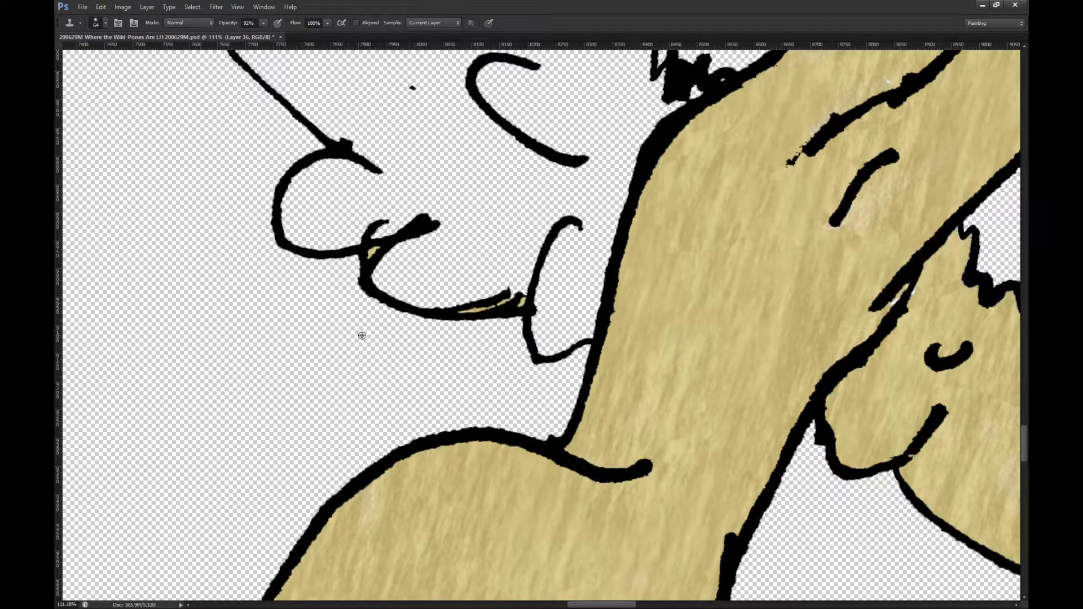
pyautogui.scroll(-3, 711, 341)
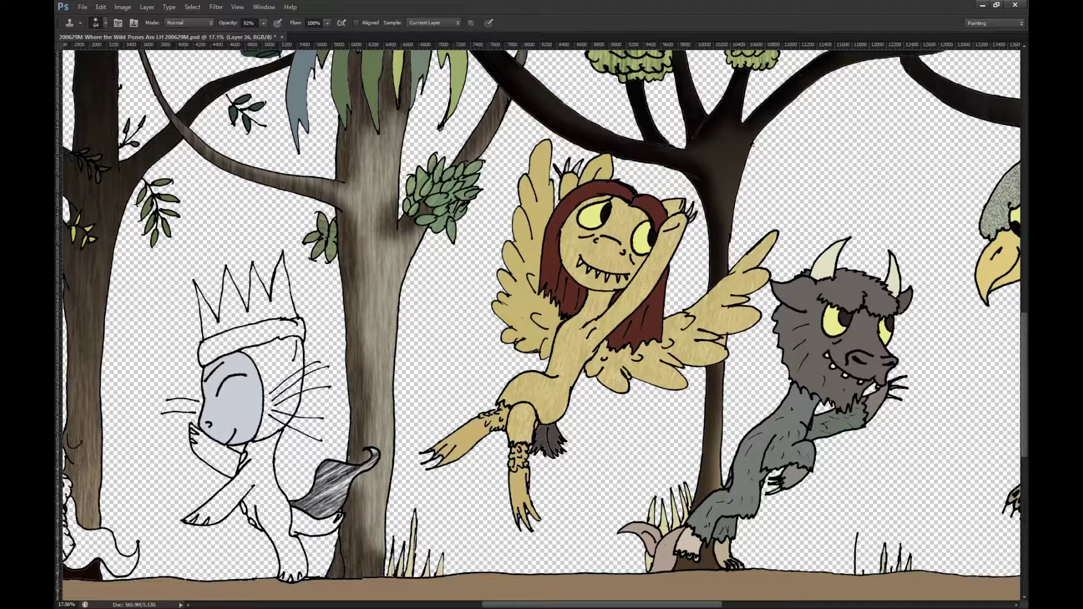
# Step: Rename the winged creature's texture layer and hide it with the colours of the characters and trees to isolate the outlines
pyautogui.hotkey('ctrl', 'e')
pyautogui.hotkey('ctrl', 'z')
pyautogui.hotkey('ctrl', 'z')
pyautogui.hotkey('alt', ']')
pyautogui.hotkey('alt', ']')
pyautogui.press('Delete')
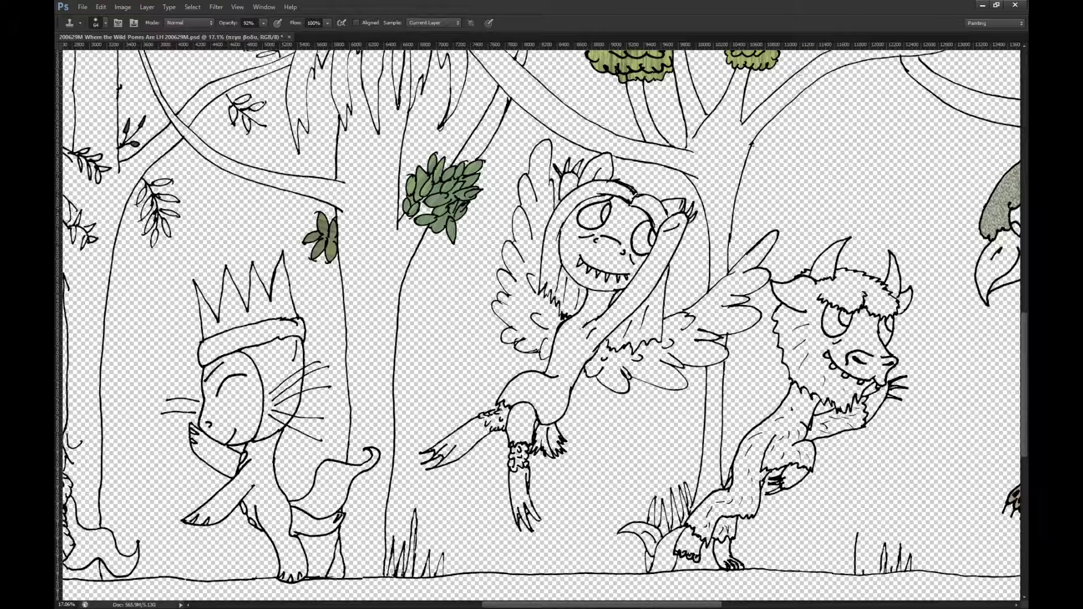
# Step: Drop the old selection and select the horned creature's furry head, body and limbs on the OUTLINES layer with the Magic Wand
pyautogui.scroll(-4, 790, 411)
pyautogui.scroll(10, 830, 464)
pyautogui.moveTo(800, 412); pyautogui.dragTo(724, 417)
pyautogui.scroll(-1, 728, 420)
pyautogui.press('w')
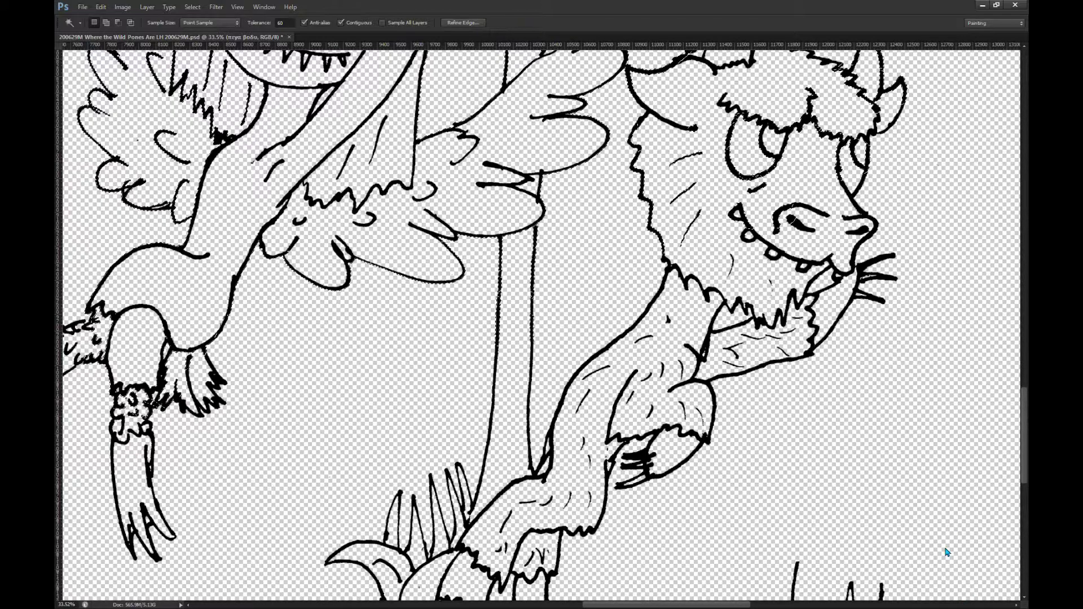
pyautogui.hotkey('alt', ']')
pyautogui.hotkey('ctrl', 'd')
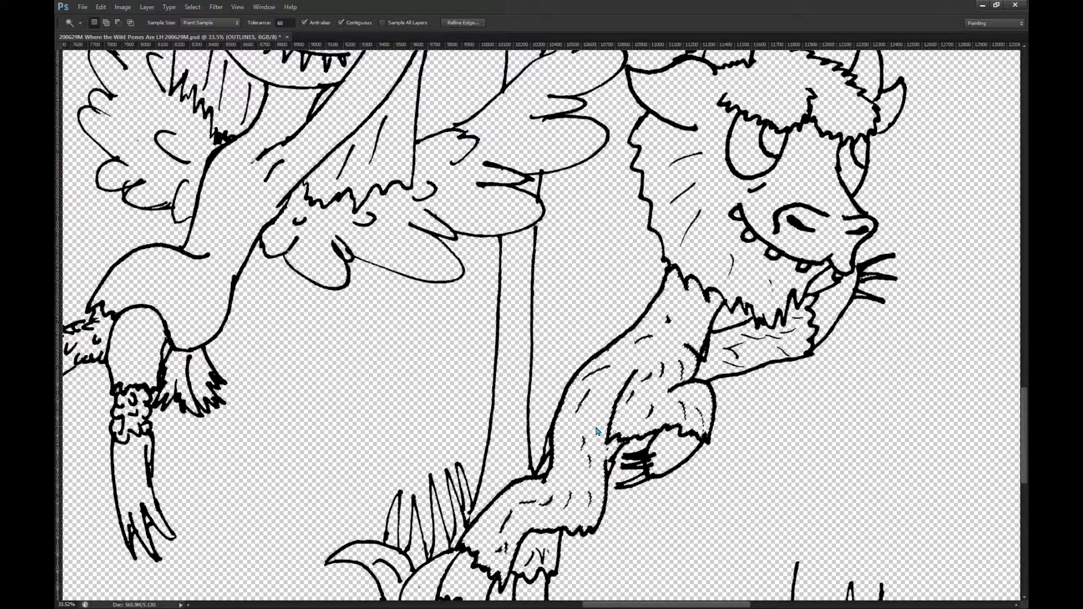
pyautogui.keyDown('shift'); pyautogui.click(713, 364); pyautogui.keyUp('shift')
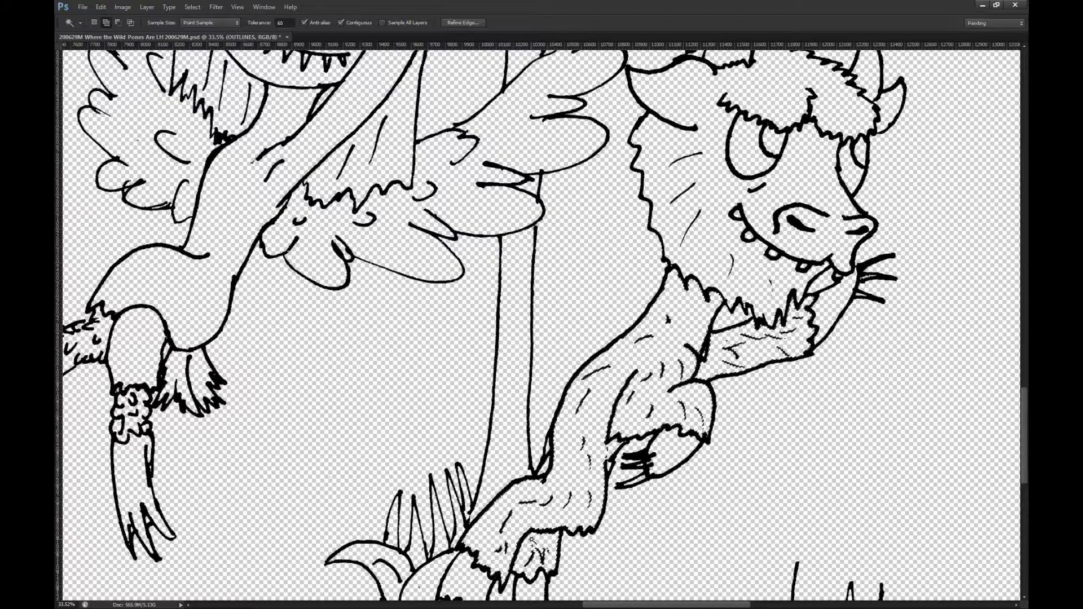
pyautogui.scroll(-1, 731, 249)
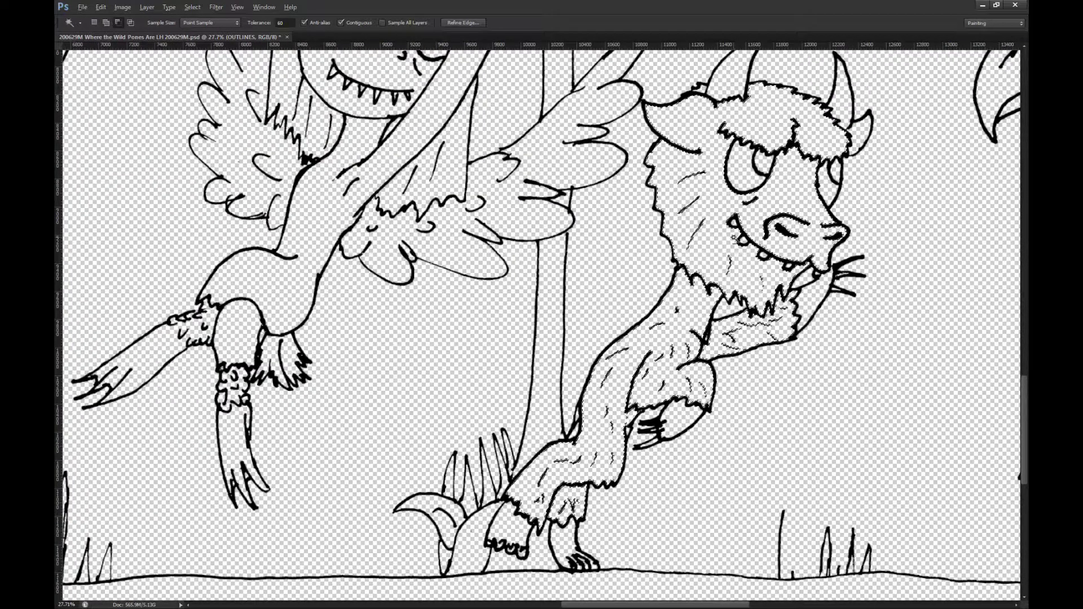
pyautogui.keyDown('shift'); pyautogui.click(863, 127); pyautogui.keyUp('shift')
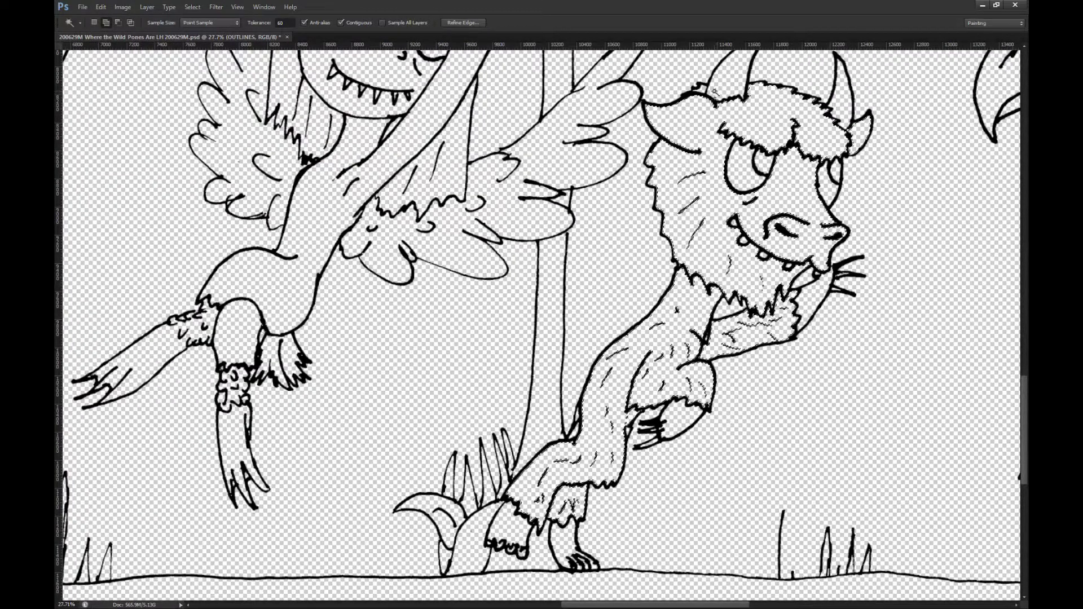
pyautogui.scroll(10, 519, 510)
pyautogui.scroll(-10, 520, 509)
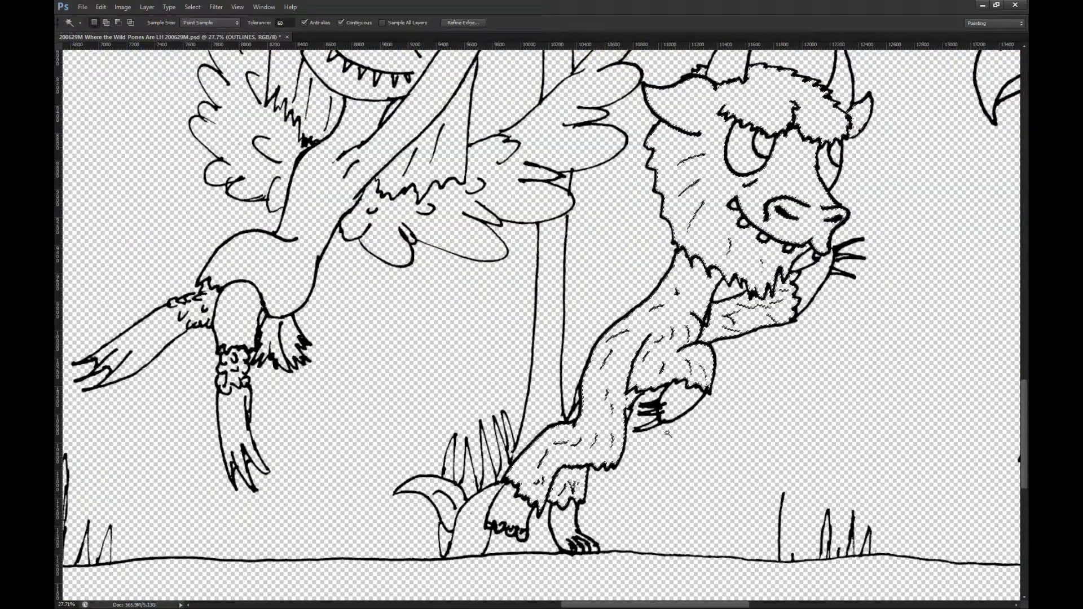
pyautogui.scroll(1, 773, 397)
# Step: Create a new layer and sample the horned creature's brown-grey head and green-grey body colours from the visible flat colours
pyautogui.hotkey('ctrl', 'j')
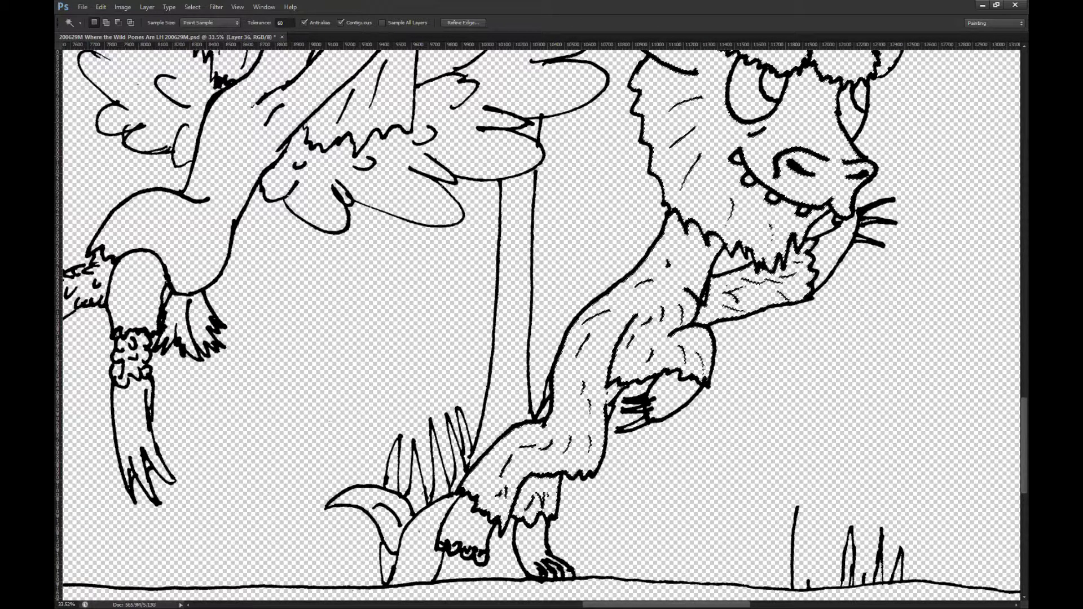
pyautogui.hotkey('alt', '[')
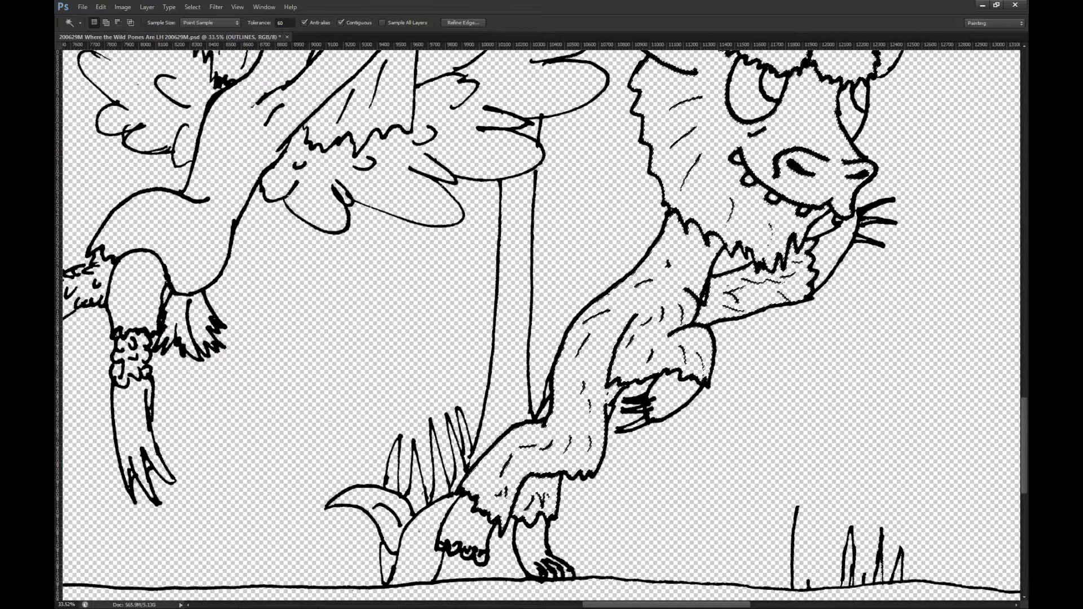
pyautogui.hotkey('alt', '[')
pyautogui.scroll(2, 766, 238)
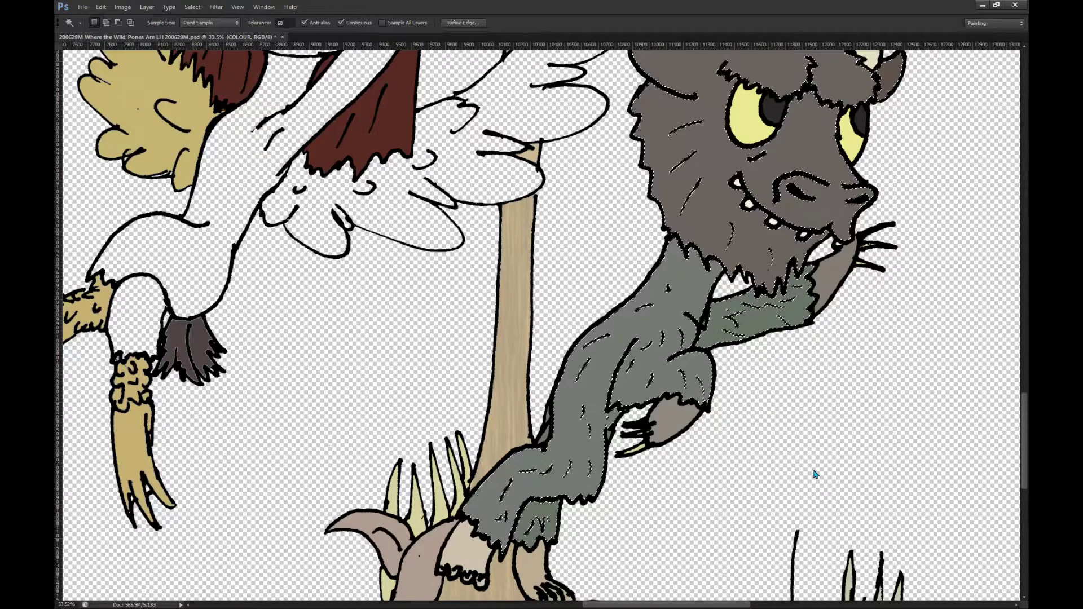
pyautogui.hotkey('ctrl', 'd')
pyautogui.hotkey('ctrl', 'shift', 'alt', 'n')
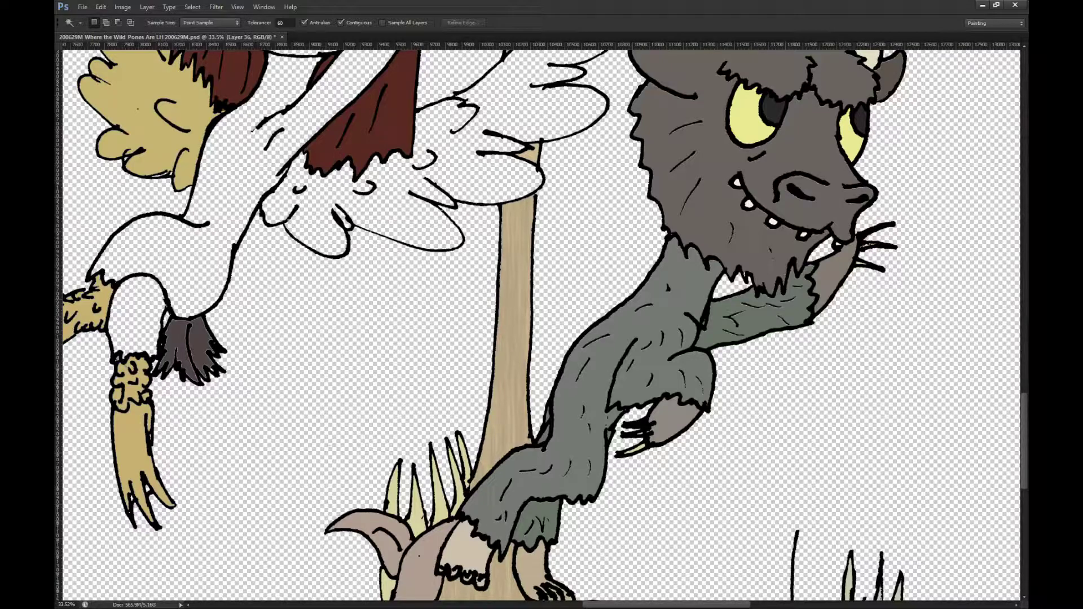
pyautogui.press('i')
pyautogui.click(727, 225)
pyautogui.click(681, 305)
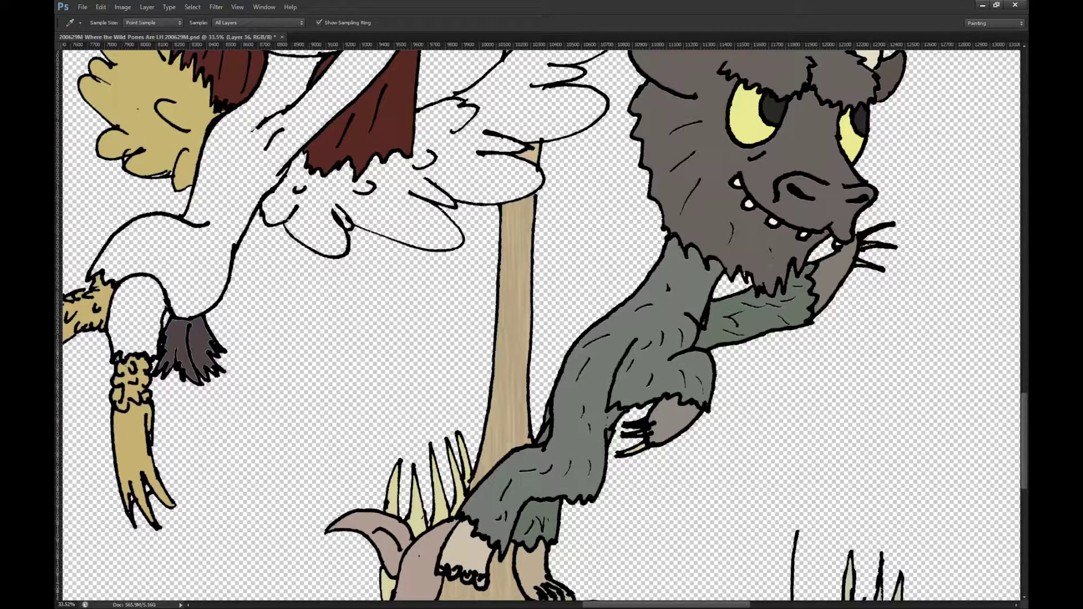
# Step: Restore the selection of the horned creature's fur and fill it with a vertically streaked grey texture on Layer 36
pyautogui.press('w')
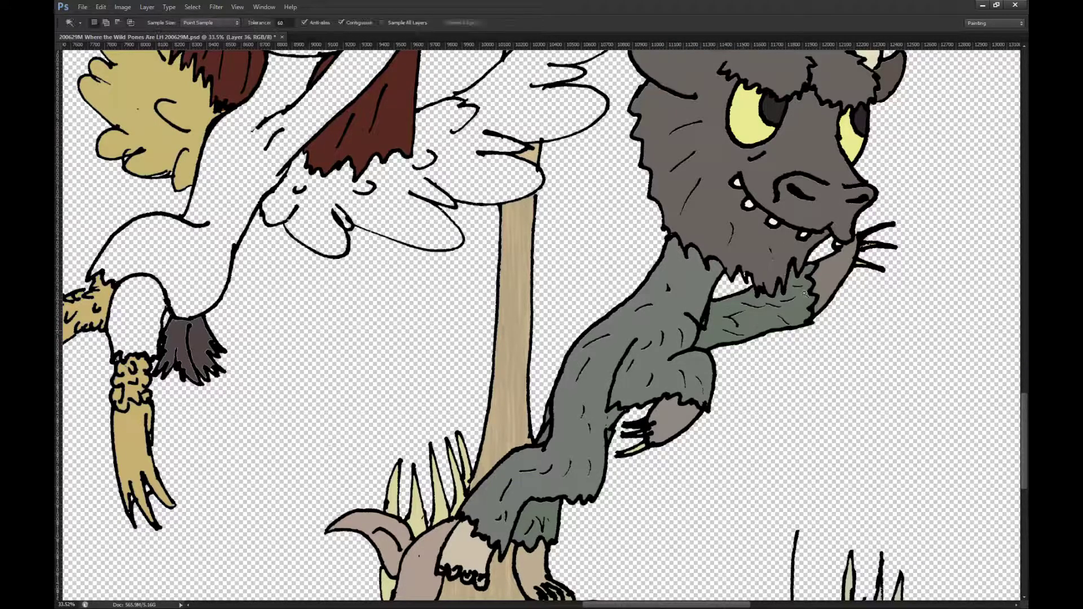
pyautogui.hotkey('ctrl', 'z')
pyautogui.hotkey('ctrl', 'z')
pyautogui.click(811, 350)
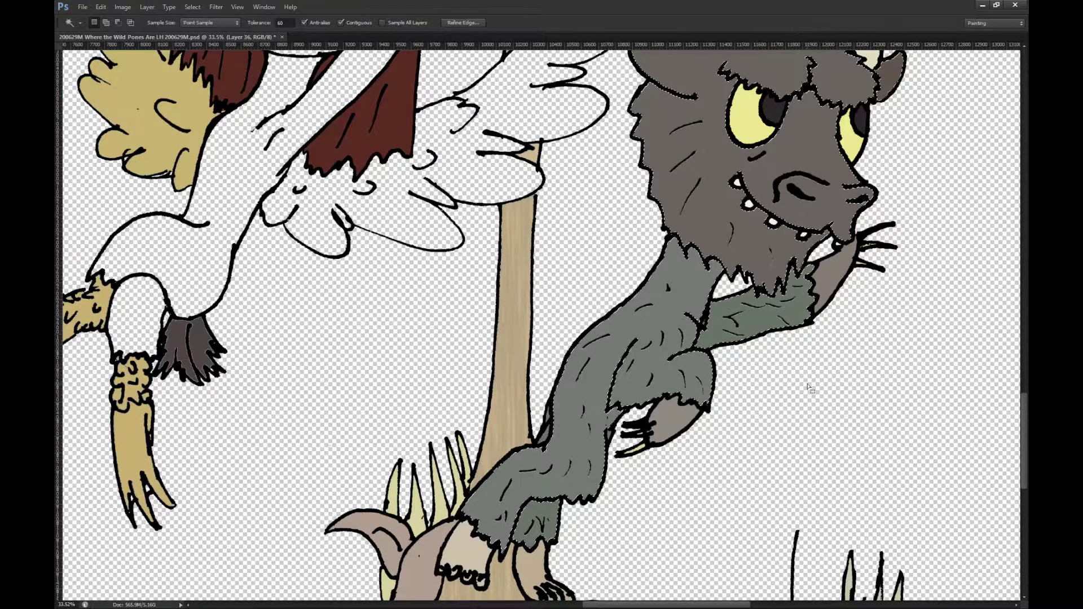
pyautogui.press('m')
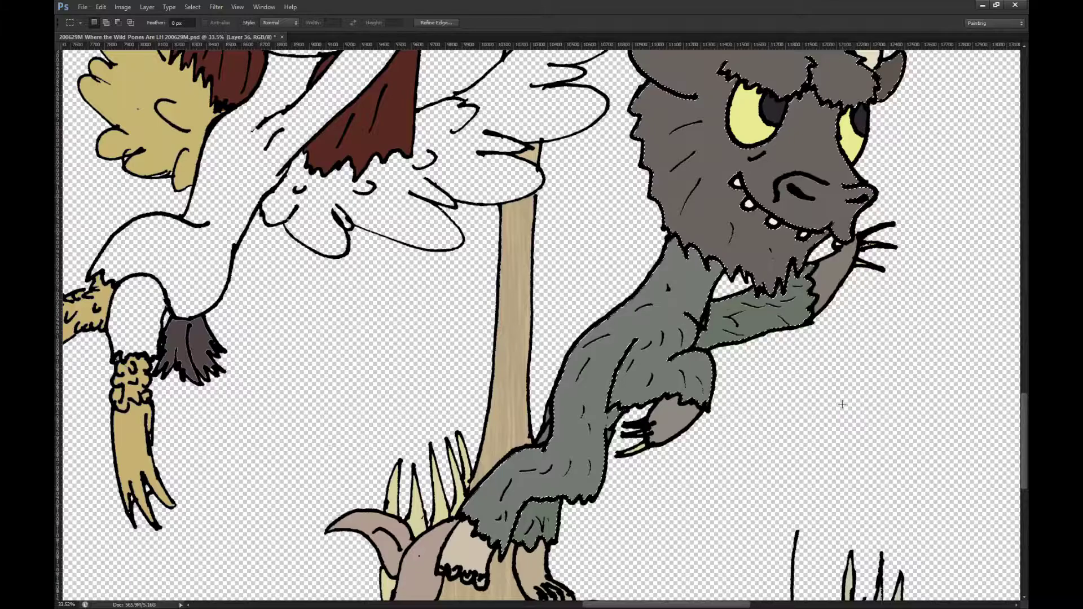
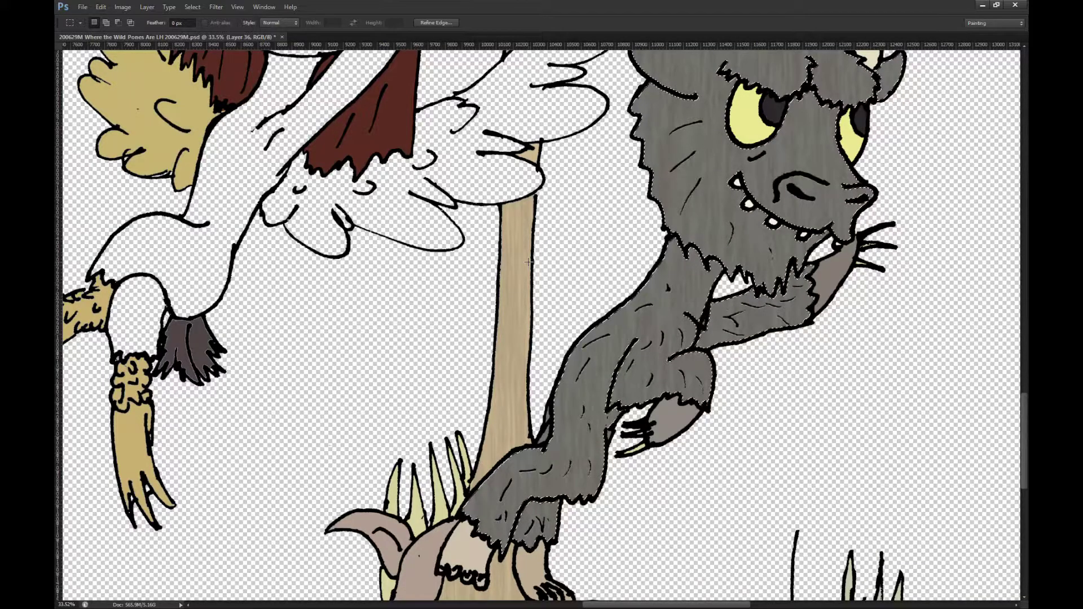
# Step: Copy the horned creature's fur texture onto a new layer and name the legs' texture layer "buff guy legs"
pyautogui.press('Delete')
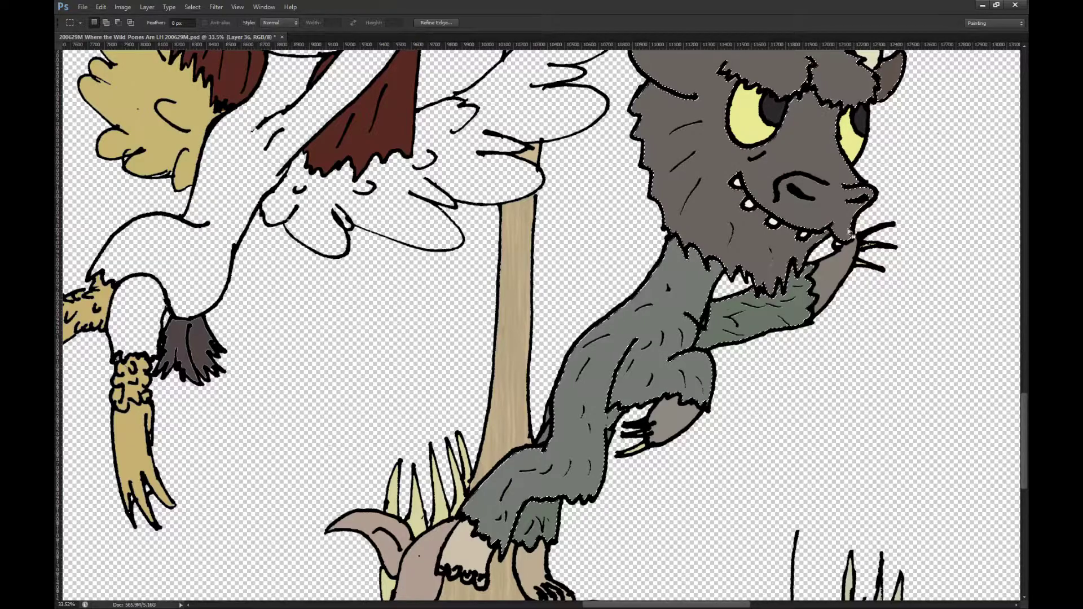
pyautogui.hotkey('ctrl', 'j')
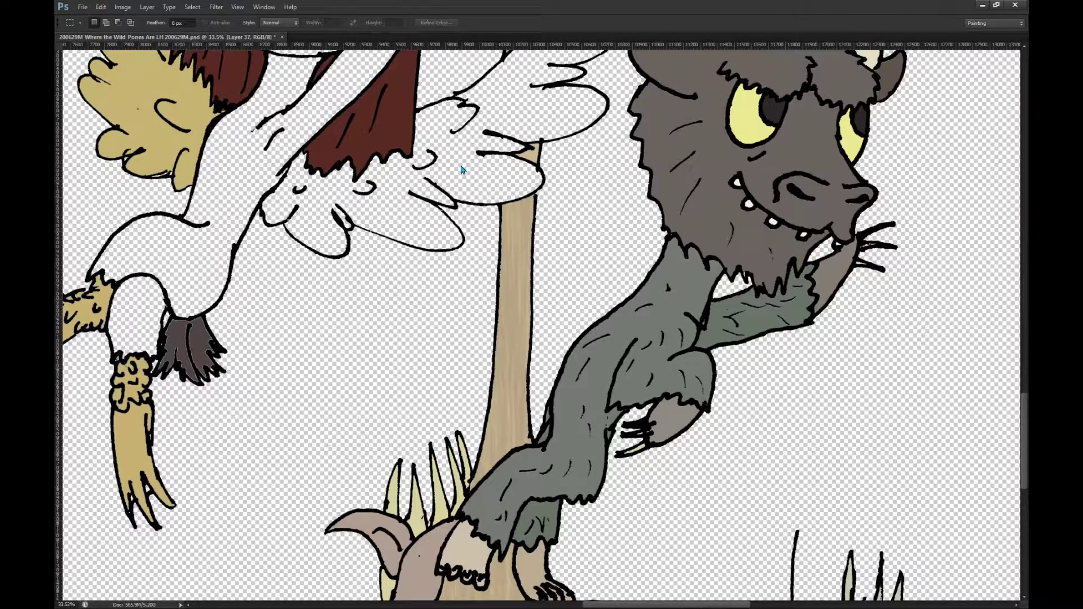
pyautogui.hotkey('ctrl', 'z')
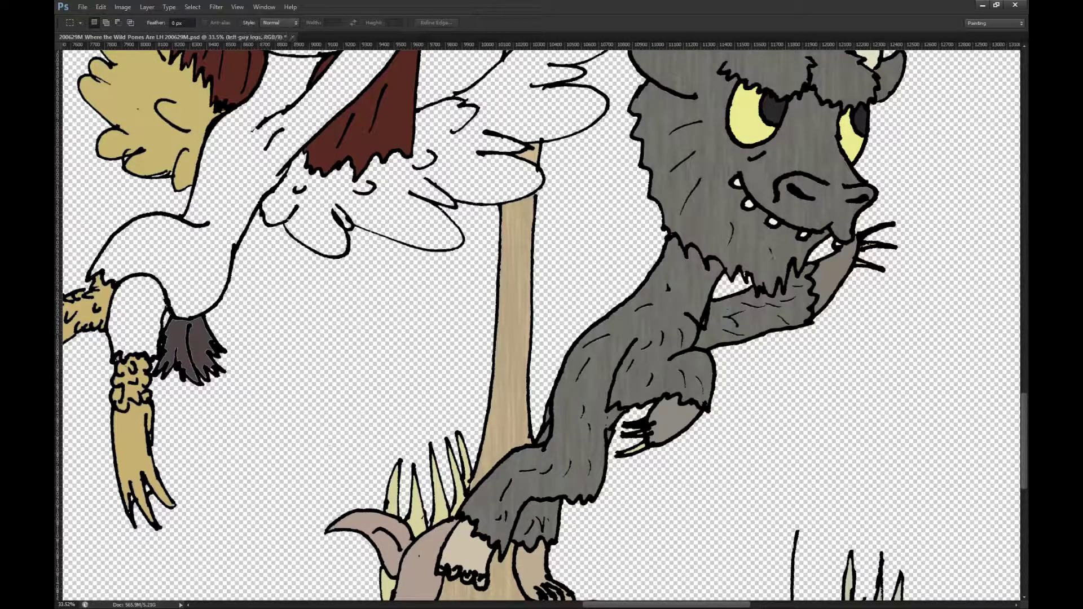
# Step: Undo the latest changes to the horned creature's fur texture and try out other blend modes on Layer 36
pyautogui.hotkey('ctrl', 'alt', 'z')
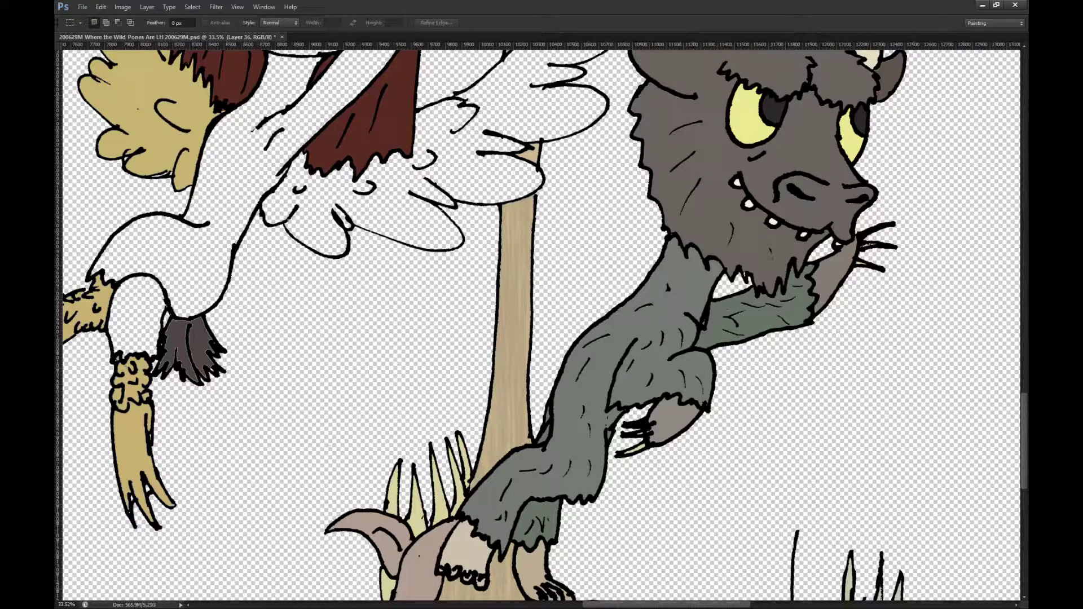
pyautogui.hotkey('ctrl', 'alt', 'z')
pyautogui.hotkey('ctrl', 'alt', 'z')
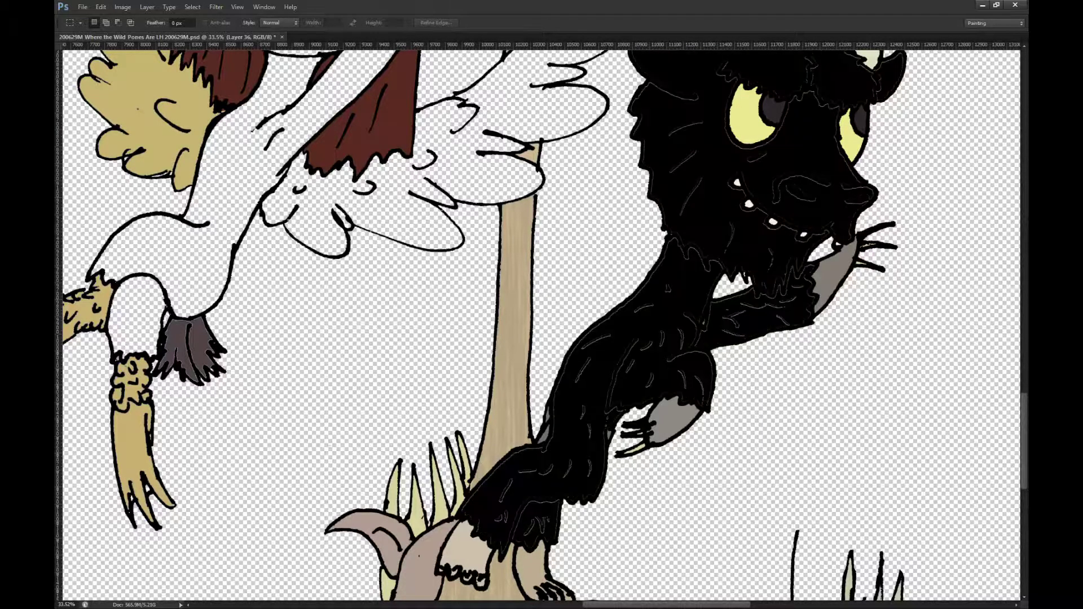
pyautogui.hotkey('shift', '+')
pyautogui.hotkey('shift', '+')
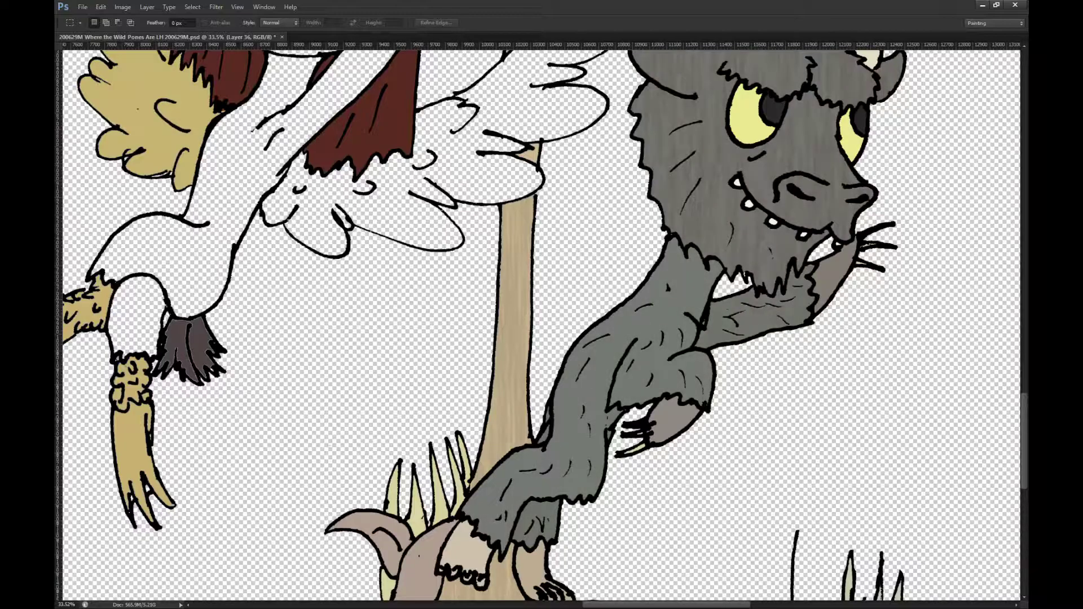
pyautogui.hotkey('shift', '+')
pyautogui.hotkey('shift', '+')
pyautogui.hotkey('shift', '+')
pyautogui.hotkey('shift', '+')
pyautogui.hotkey('shift', '+')
pyautogui.hotkey('shift', '+')
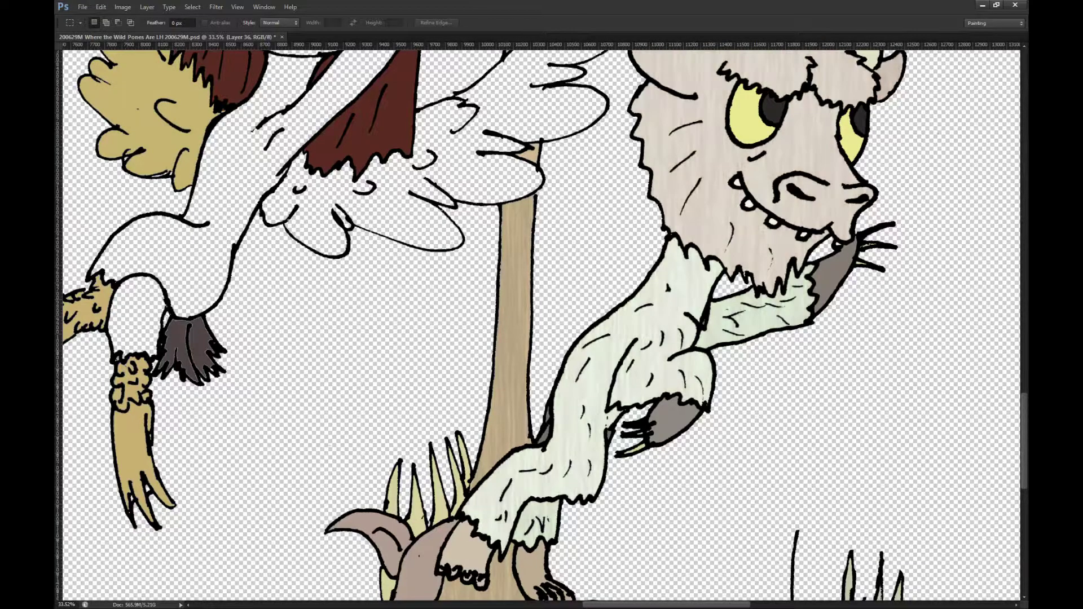
pyautogui.hotkey('shift', '+')
pyautogui.hotkey('shift', '+')
pyautogui.hotkey('shift', '+')
pyautogui.hotkey('shift', '+')
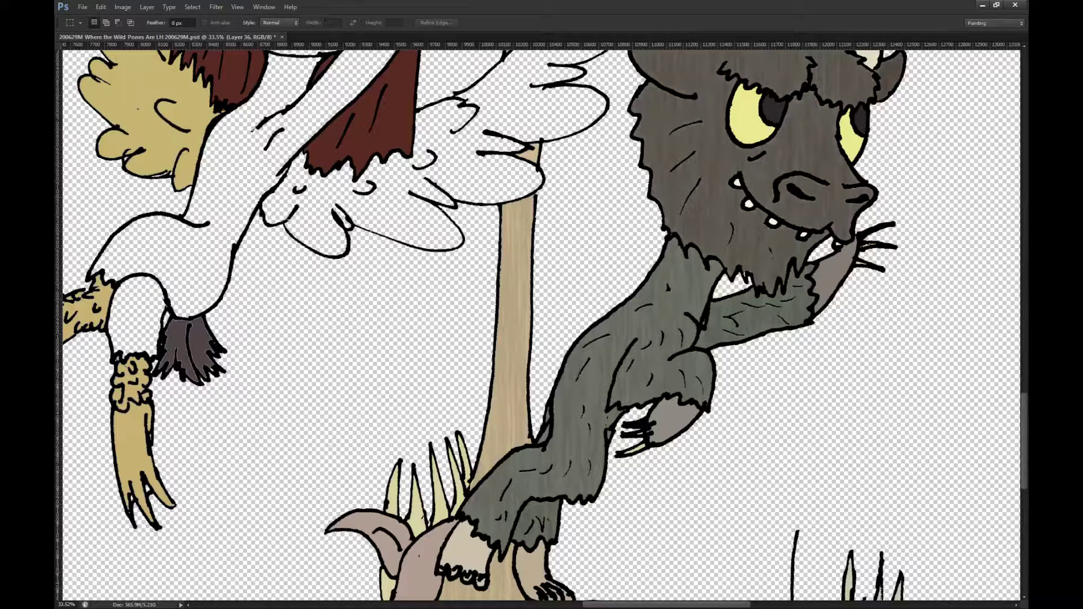
# Step: Step back through the tried blend modes and keep the neutral grey streaked fur look on Layer 36
pyautogui.hotkey('ctrl', 'alt', 'z')
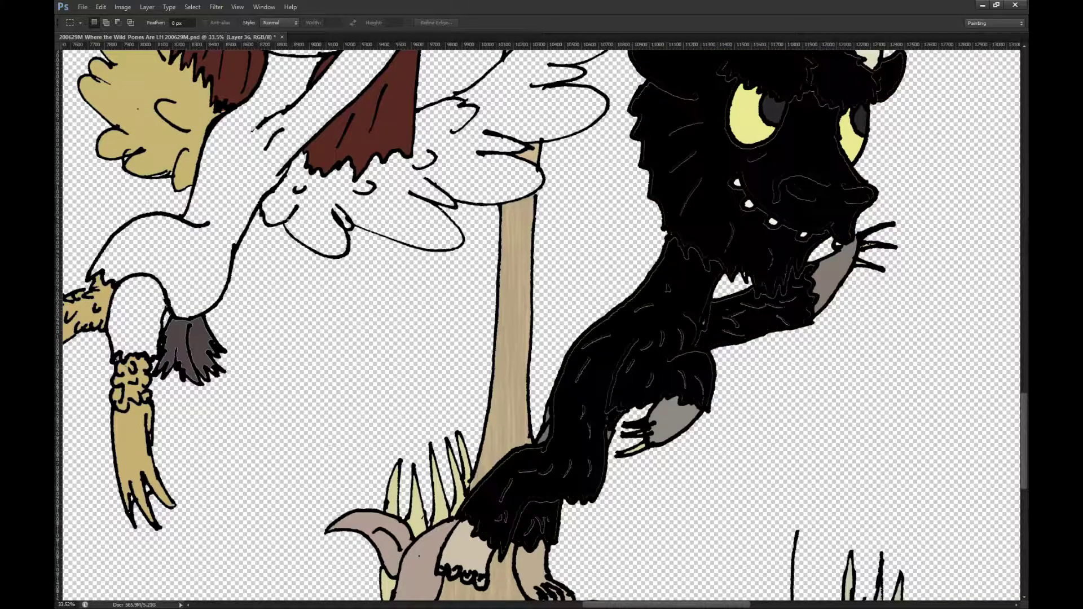
pyautogui.hotkey('shift', '+')
pyautogui.hotkey('shift', '+')
pyautogui.hotkey('ctrl', 'alt', 'z')
pyautogui.hotkey('ctrl', 'alt', 'z')
pyautogui.hotkey('ctrl', 'alt', 'z')
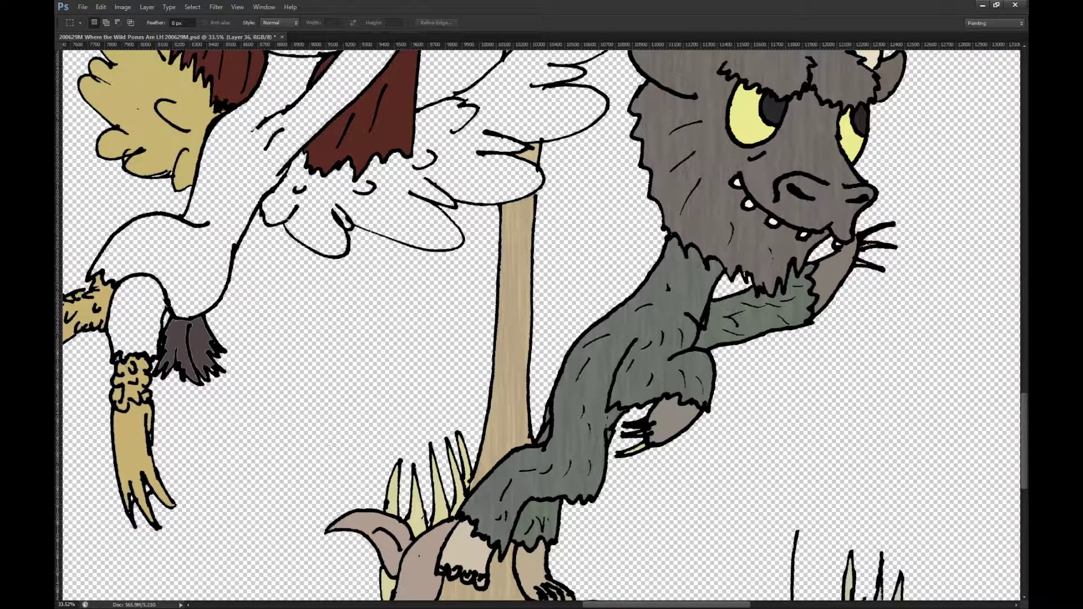
pyautogui.hotkey('ctrl', 'alt', 'z')
pyautogui.scroll(-5, 533, 332)
pyautogui.scroll(3, 686, 441)
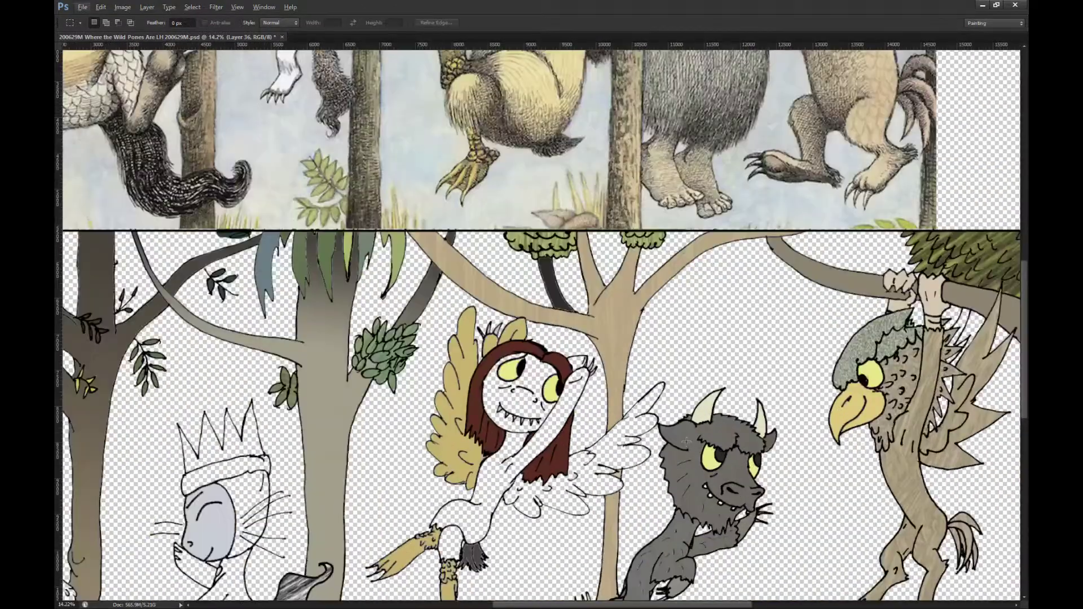
pyautogui.scroll(-3, 686, 442)
pyautogui.scroll(3, 686, 442)
pyautogui.moveTo(660, 508); pyautogui.dragTo(685, 473)
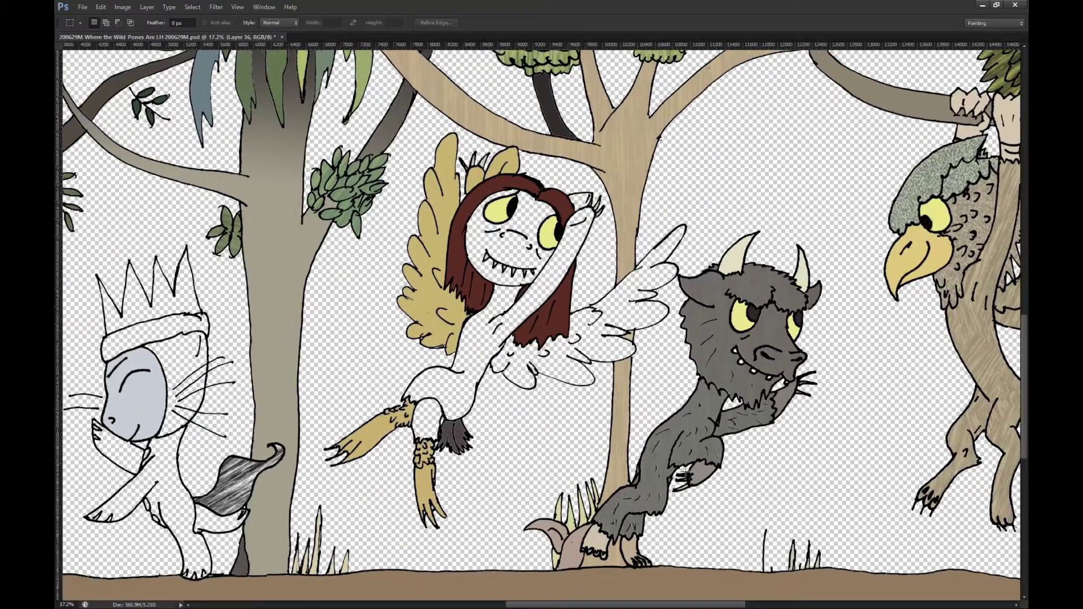
# Step: Move from Group 1 through the layer stack and make the "shading bull" layer active
pyautogui.scroll(-1, 685, 472)
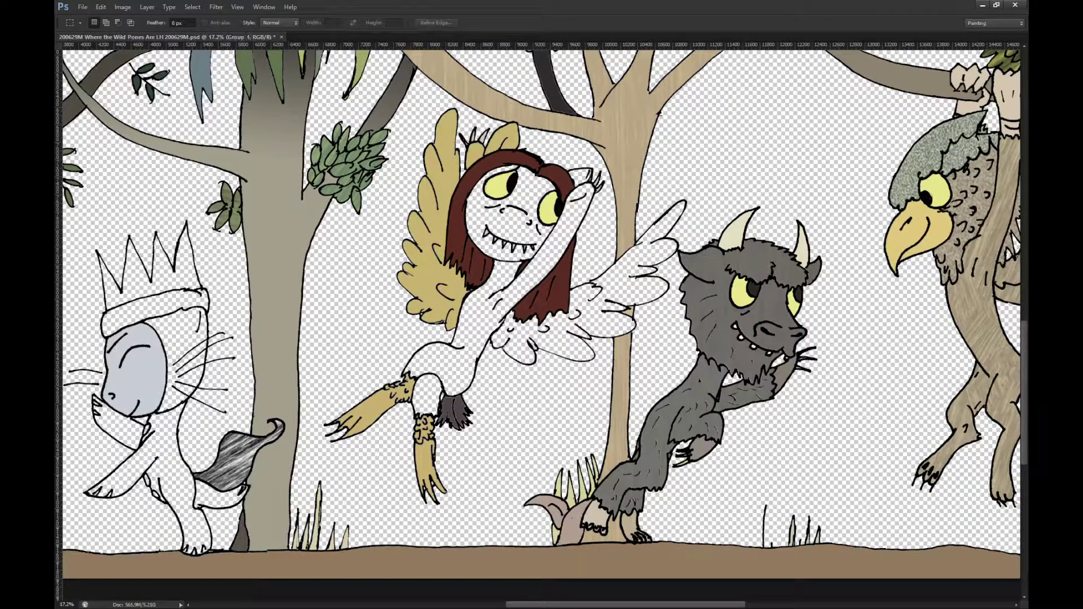
pyautogui.press('Return')
pyautogui.hotkey('alt', '[')
pyautogui.hotkey('alt', '[')
pyautogui.hotkey('ctrl', 'z')
pyautogui.hotkey('ctrl', 'z')
pyautogui.hotkey('alt', '[')
pyautogui.hotkey('alt', '[')
pyautogui.scroll(-2, 673, 407)
pyautogui.hscroll(-1, 673, 406)
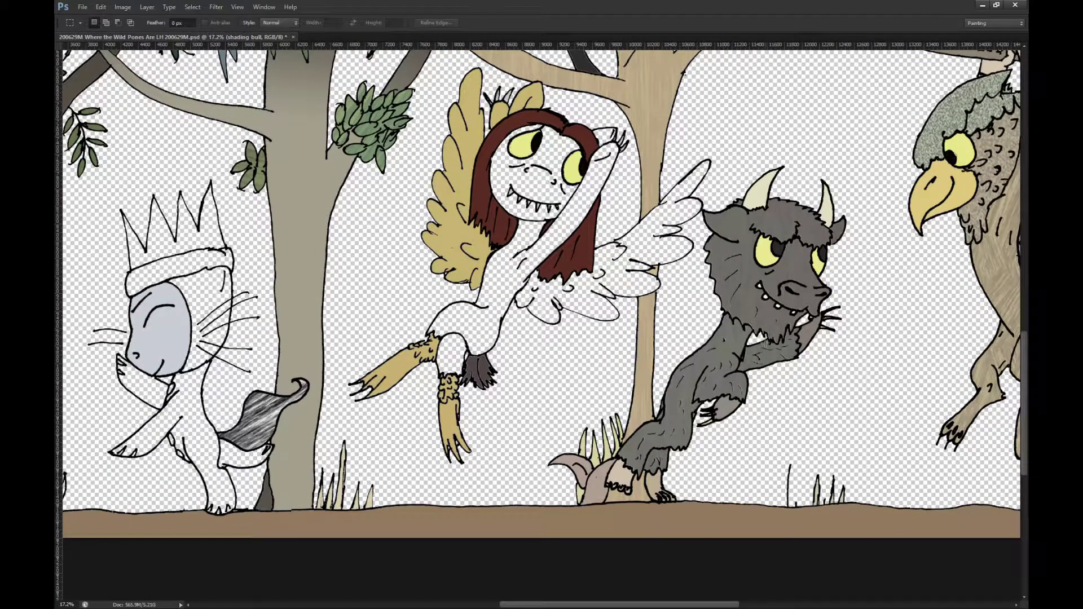
# Step: Sample a dark colour from the horned creature and paint soft shading on its standing leg and behind the thigh
pyautogui.press('i')
pyautogui.click(736, 341)
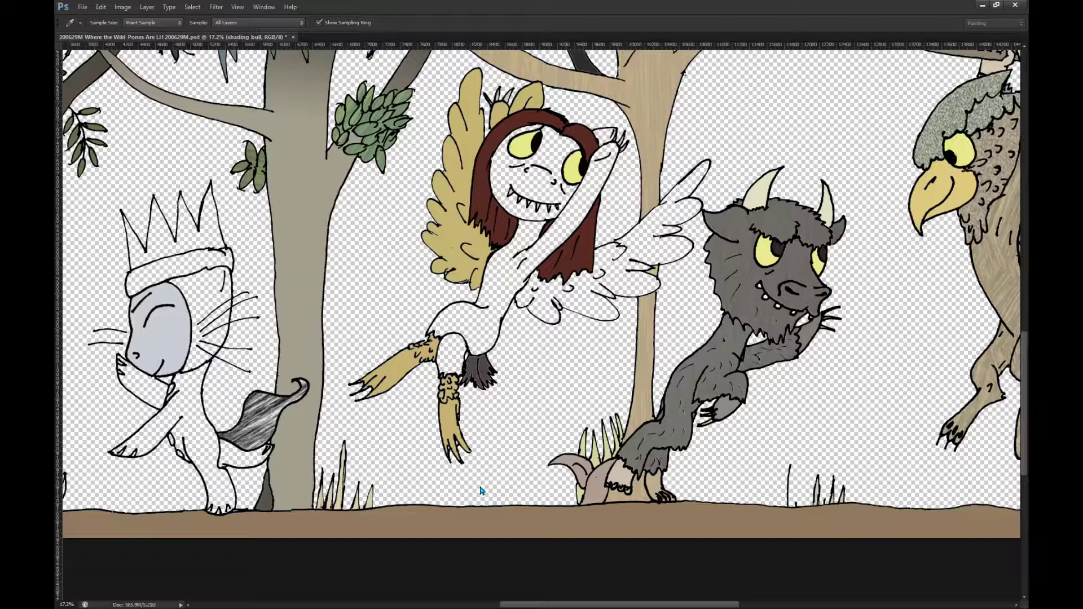
pyautogui.press('b')
pyautogui.scroll(3, 691, 454)
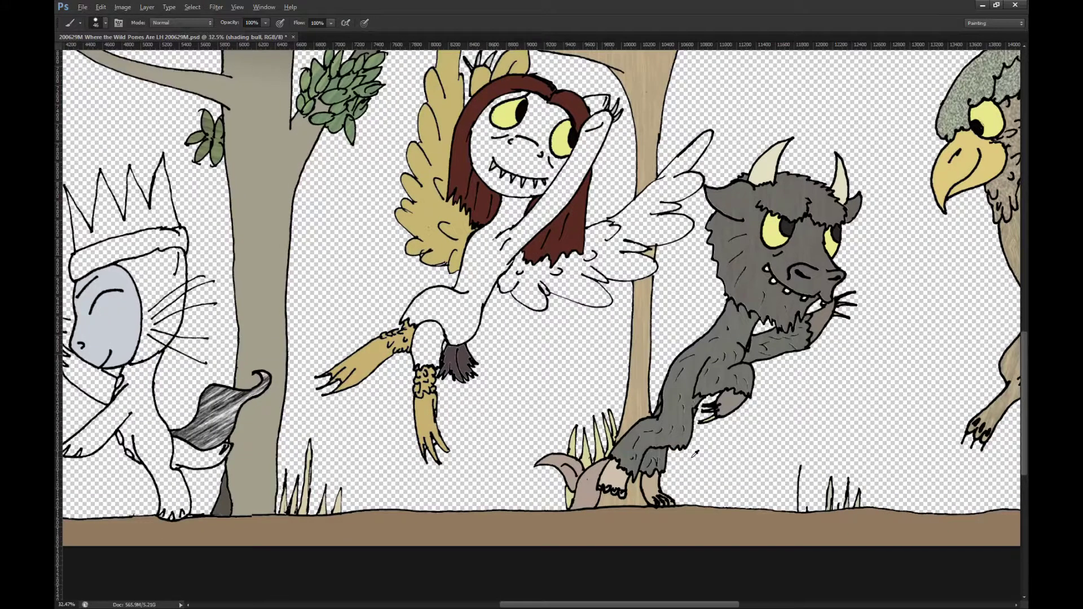
pyautogui.scroll(2, 695, 454)
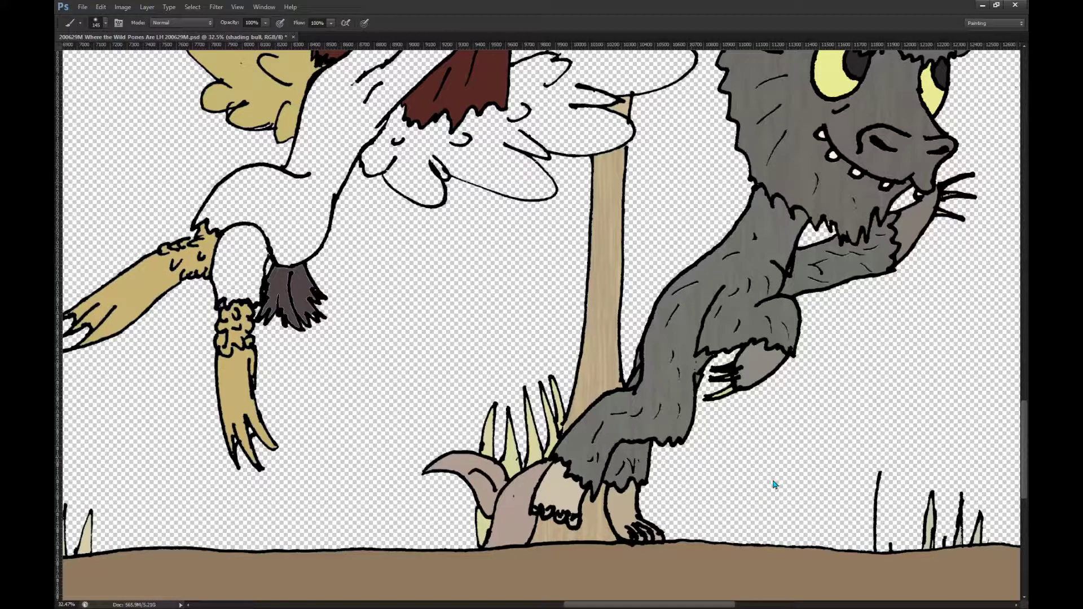
pyautogui.moveTo(577, 480)
pyautogui.mouseDown()
pyautogui.moveTo(559, 465)
pyautogui.moveTo(593, 490)
pyautogui.moveTo(622, 478)
pyautogui.moveTo(614, 468)
pyautogui.moveTo(628, 465)
pyautogui.moveTo(632, 432)
pyautogui.moveTo(680, 443)
pyautogui.mouseUp()
pyautogui.moveTo(629, 364)
pyautogui.mouseDown()
pyautogui.moveTo(635, 389)
pyautogui.moveTo(632, 352)
pyautogui.moveTo(641, 398)
pyautogui.mouseUp()
pyautogui.moveTo(560, 446); pyautogui.dragTo(603, 400)
pyautogui.scroll(-3, 399, 410)
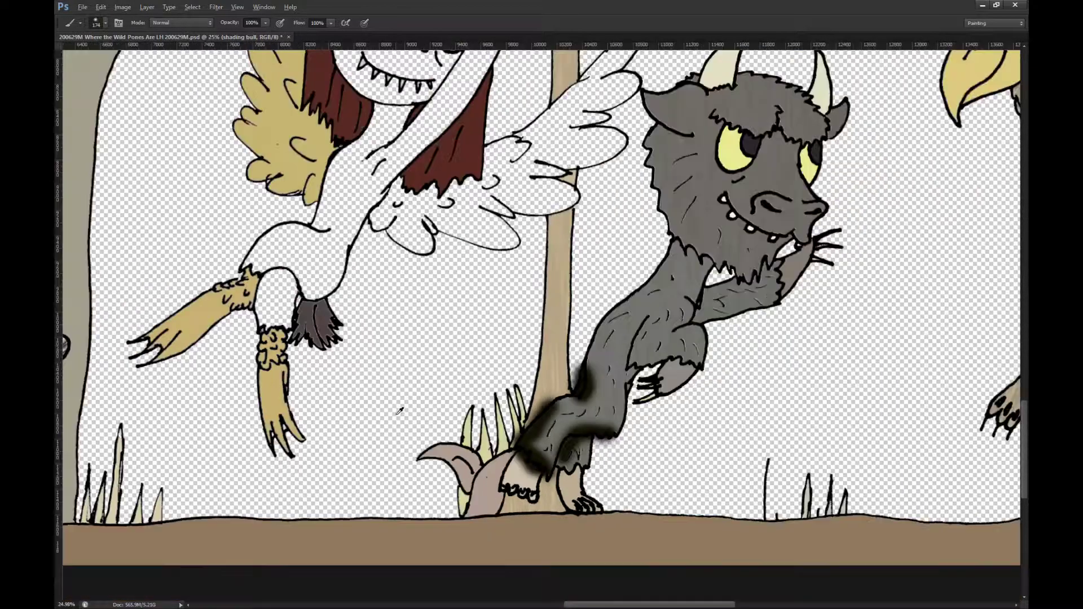
# Step: Paint soft dark shading around the contour and lower fur edge of the horned creature's raised leg
pyautogui.scroll(4, 675, 361)
pyautogui.scroll(1, 676, 360)
pyautogui.moveTo(660, 347)
pyautogui.mouseDown()
pyautogui.moveTo(635, 360)
pyautogui.moveTo(581, 348)
pyautogui.moveTo(617, 275)
pyautogui.mouseUp()
pyautogui.scroll(1, 636, 365)
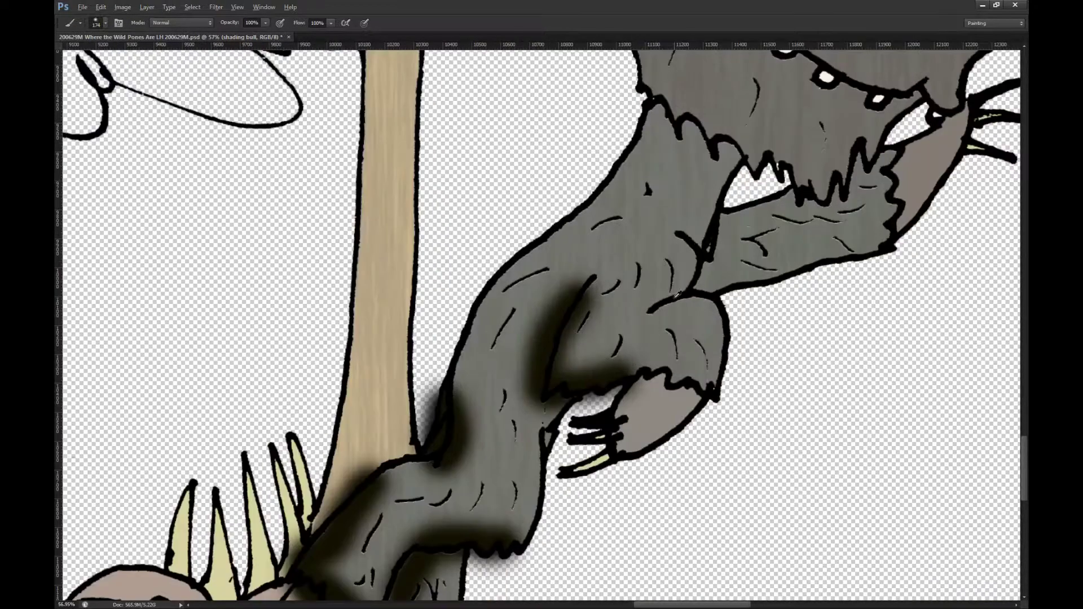
# Step: Shade the horned creature's neck beneath the beard and the area along its mouth
pyautogui.scroll(-2, 556, 420)
pyautogui.scroll(3, 661, 316)
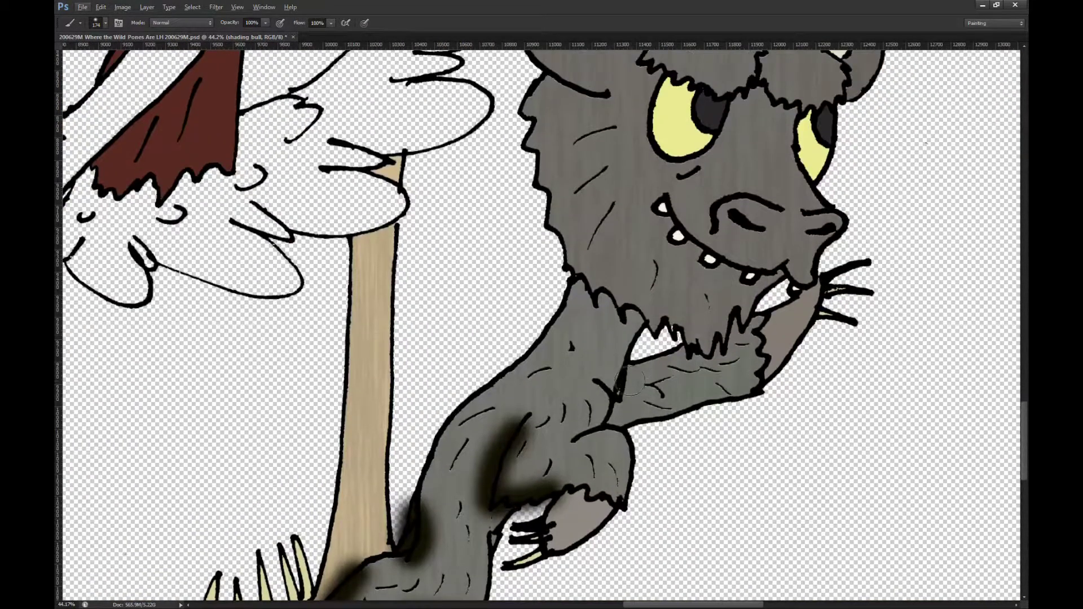
pyautogui.moveTo(635, 335); pyautogui.dragTo(580, 288)
pyautogui.scroll(3, 580, 288)
pyautogui.moveTo(657, 282)
pyautogui.mouseDown()
pyautogui.moveTo(689, 338)
pyautogui.moveTo(759, 361)
pyautogui.moveTo(783, 353)
pyautogui.mouseUp()
# Step: Shade the horned creature's ear, brow fringe, horn base and the back edge of its head
pyautogui.moveTo(599, 192)
pyautogui.mouseDown()
pyautogui.moveTo(558, 168)
pyautogui.moveTo(516, 105)
pyautogui.mouseUp()
pyautogui.moveTo(637, 138)
pyautogui.mouseDown()
pyautogui.moveTo(671, 170)
pyautogui.moveTo(709, 182)
pyautogui.moveTo(762, 173)
pyautogui.moveTo(835, 194)
pyautogui.mouseUp()
pyautogui.scroll(2, 612, 162)
pyautogui.moveTo(623, 135); pyautogui.dragTo(686, 121)
pyautogui.scroll(-2, 671, 127)
pyautogui.moveTo(522, 166)
pyautogui.mouseDown()
pyautogui.moveTo(524, 194)
pyautogui.moveTo(533, 248)
pyautogui.moveTo(558, 285)
pyautogui.moveTo(548, 330)
pyautogui.moveTo(560, 336)
pyautogui.moveTo(562, 314)
pyautogui.moveTo(574, 337)
pyautogui.mouseUp()
pyautogui.scroll(-3, 584, 293)
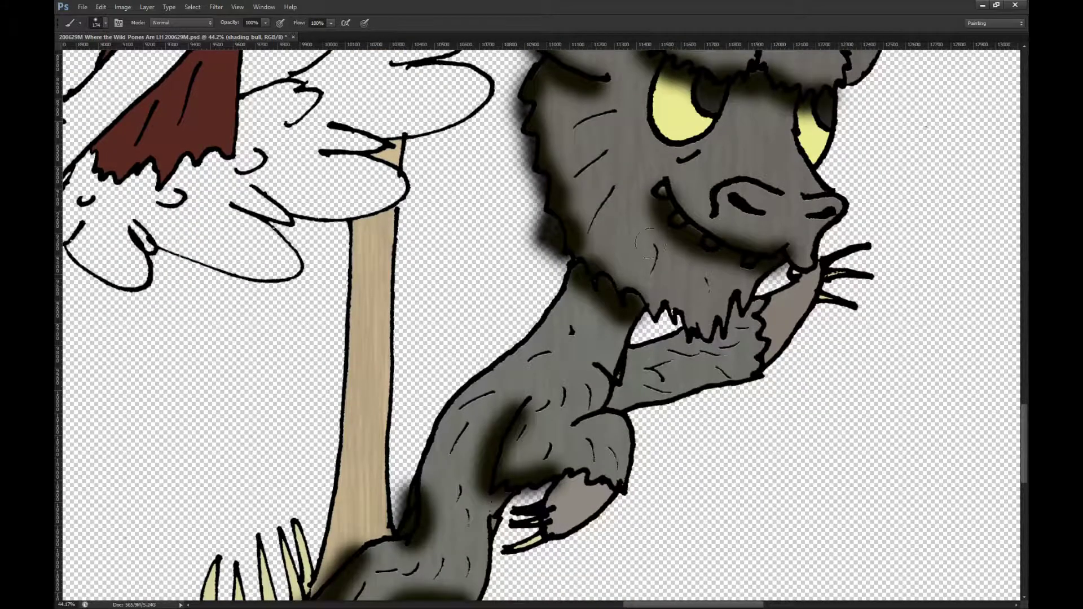
# Step: Shade the horned creature's arm, back, raised leg and rear leg, enlarging the soft brush to 277 for the broad edges
pyautogui.moveTo(608, 401)
pyautogui.mouseDown()
pyautogui.moveTo(626, 388)
pyautogui.moveTo(639, 348)
pyautogui.mouseUp()
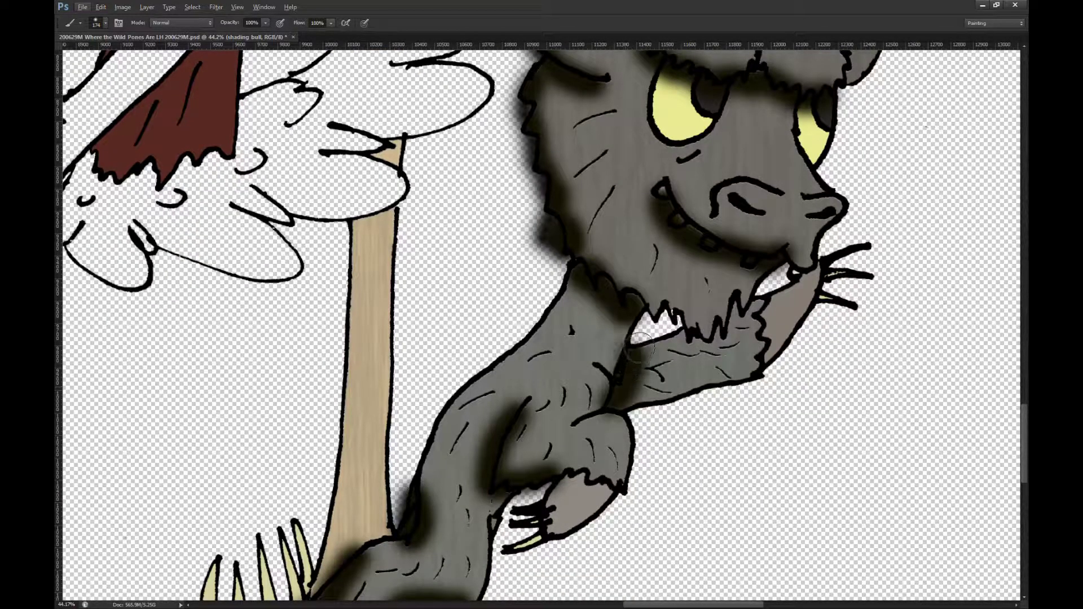
pyautogui.scroll(-5, 714, 338)
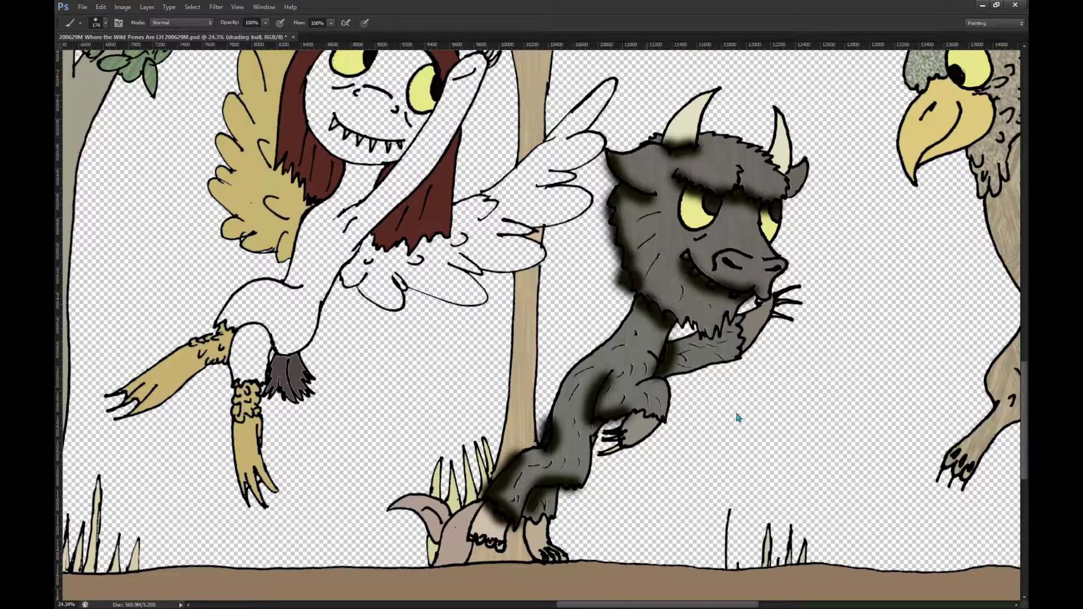
pyautogui.moveTo(549, 434)
pyautogui.mouseDown()
pyautogui.moveTo(558, 388)
pyautogui.moveTo(635, 299)
pyautogui.moveTo(545, 443)
pyautogui.moveTo(522, 460)
pyautogui.moveTo(534, 511)
pyautogui.moveTo(525, 505)
pyautogui.moveTo(539, 499)
pyautogui.moveTo(549, 527)
pyautogui.mouseUp()
pyautogui.moveTo(626, 425)
pyautogui.mouseDown()
pyautogui.moveTo(654, 415)
pyautogui.moveTo(666, 423)
pyautogui.mouseUp()
pyautogui.moveTo(677, 379); pyautogui.dragTo(721, 373)
pyautogui.moveTo(459, 489)
pyautogui.mouseDown()
pyautogui.moveTo(471, 504)
pyautogui.moveTo(494, 489)
pyautogui.moveTo(489, 500)
pyautogui.moveTo(529, 504)
pyautogui.moveTo(559, 524)
pyautogui.mouseUp()
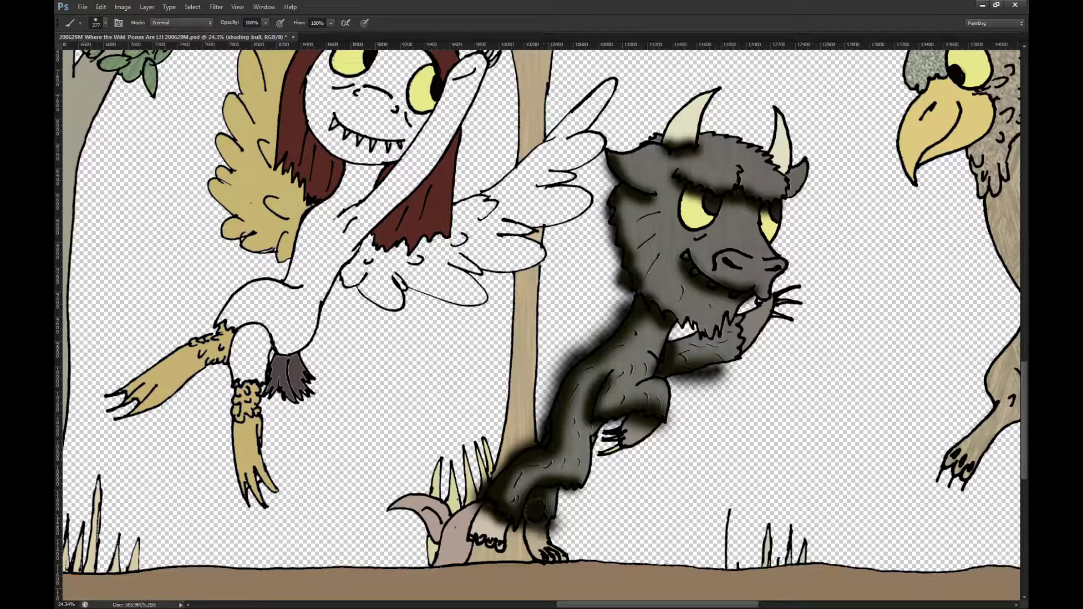
pyautogui.scroll(-3, 379, 360)
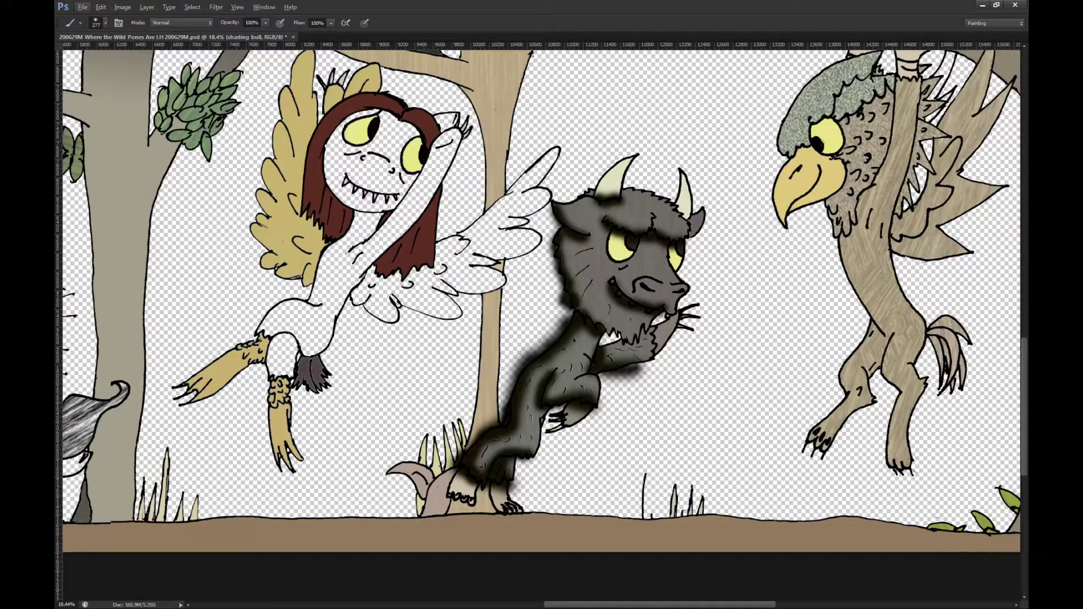
# Step: Hide the "shading bull" layer and select the area around the characters with the Magic Wand, with Contiguous turned on
pyautogui.hotkey('ctrl', ',')
pyautogui.press('w')
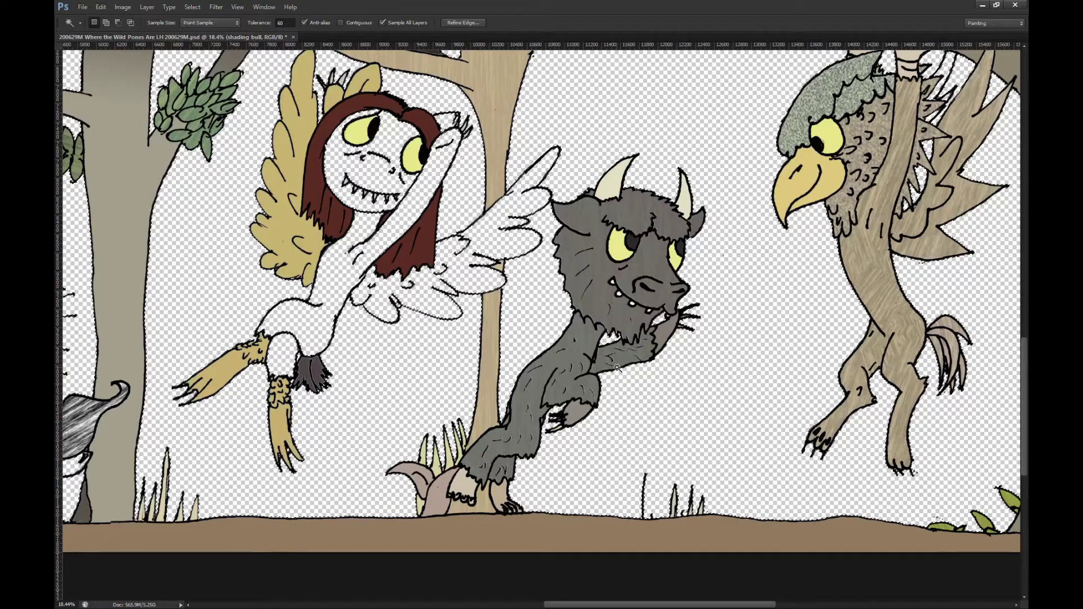
pyautogui.click(341, 23)
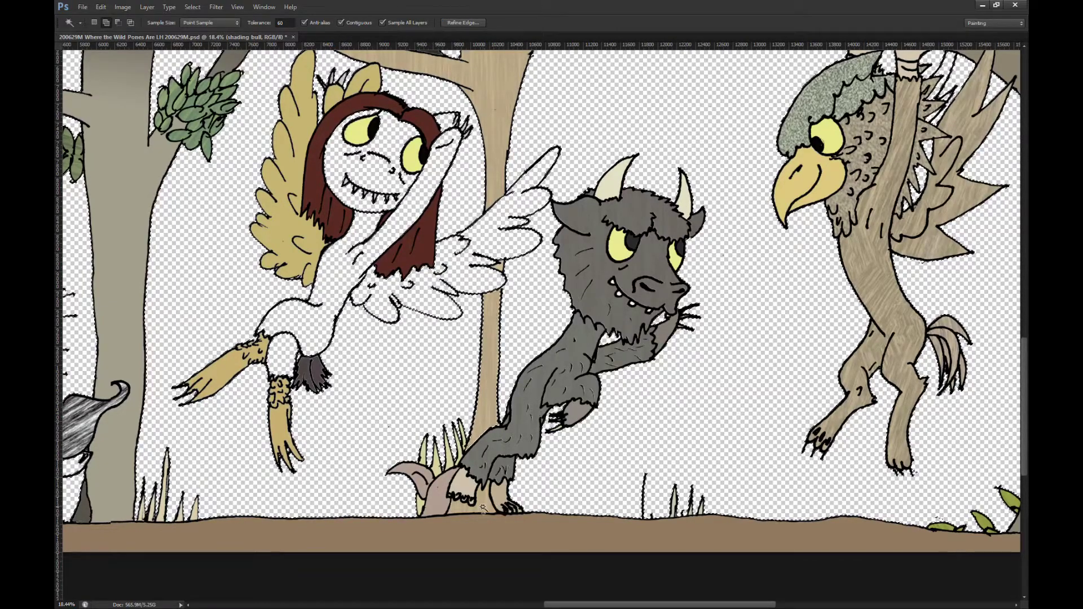
# Step: Extend the Magic Wand selection to the purple leaf beside the horned creature's foot and show the shading again
pyautogui.scroll(5, 441, 489)
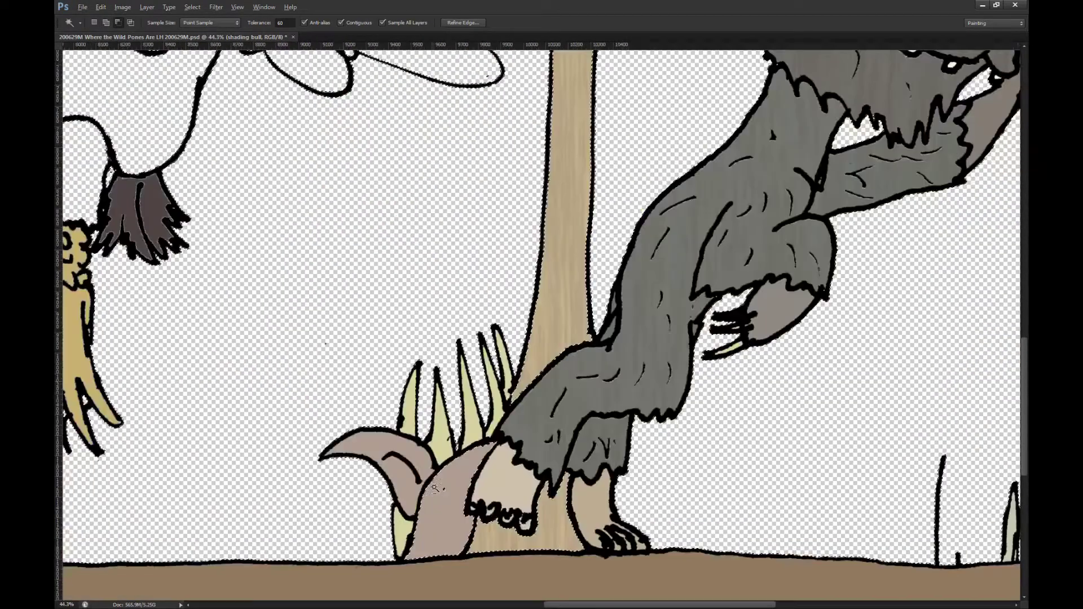
pyautogui.click(350, 22)
pyautogui.keyDown('shift'); pyautogui.click(450, 493); pyautogui.keyUp('shift')
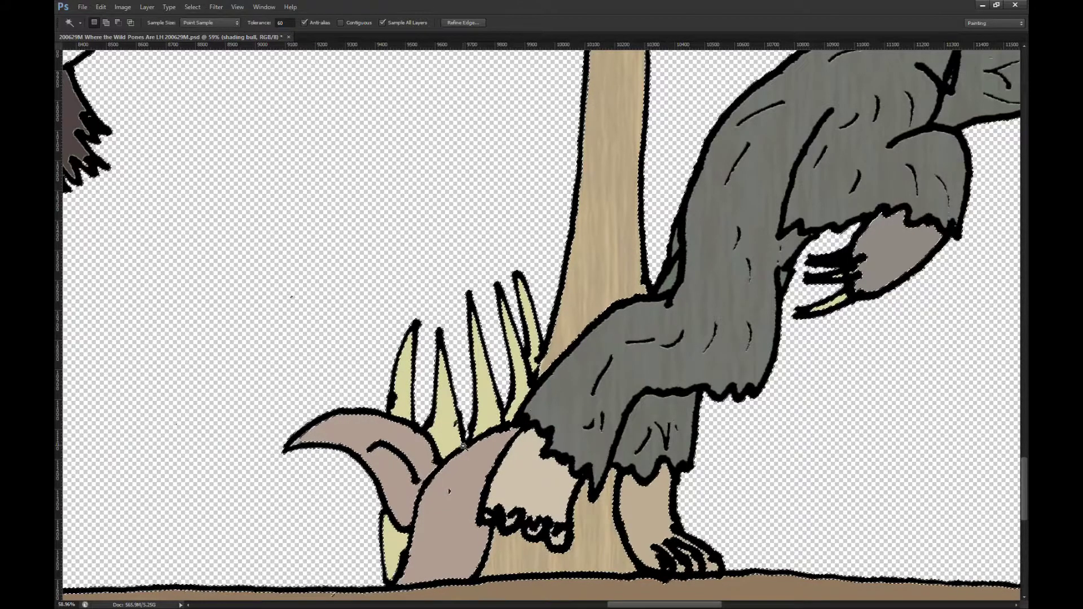
pyautogui.keyDown('shift'); pyautogui.click(449, 466); pyautogui.keyUp('shift')
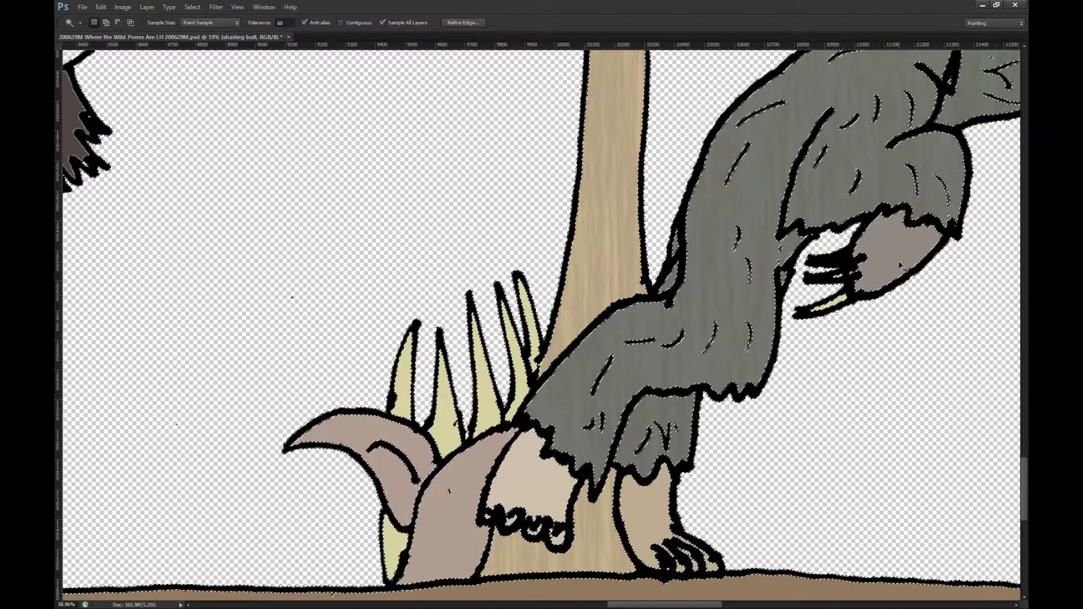
pyautogui.scroll(-4, 352, 289)
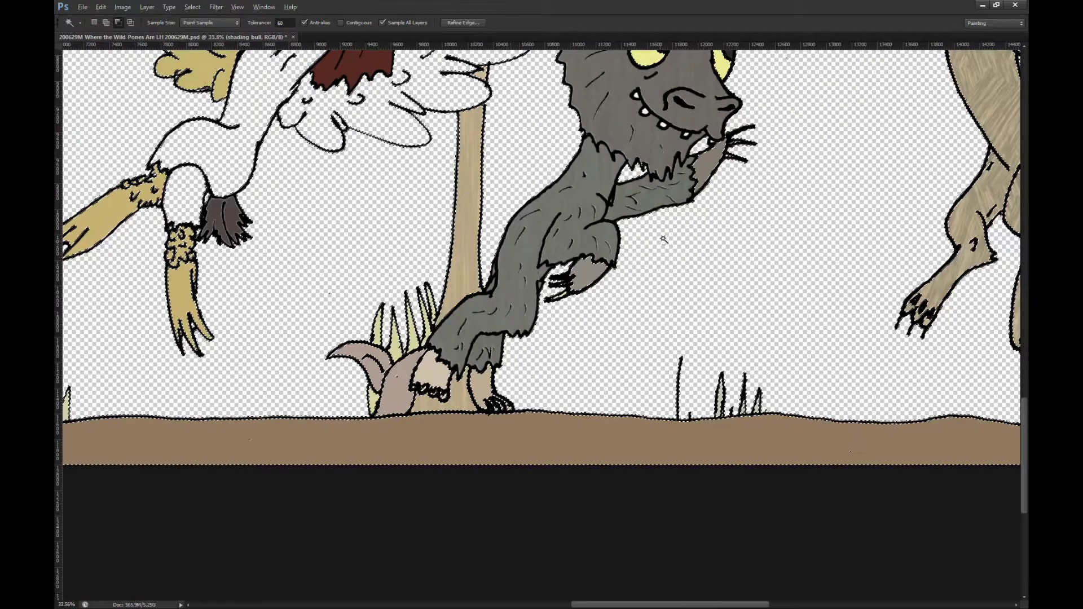
pyautogui.scroll(3, 582, 374)
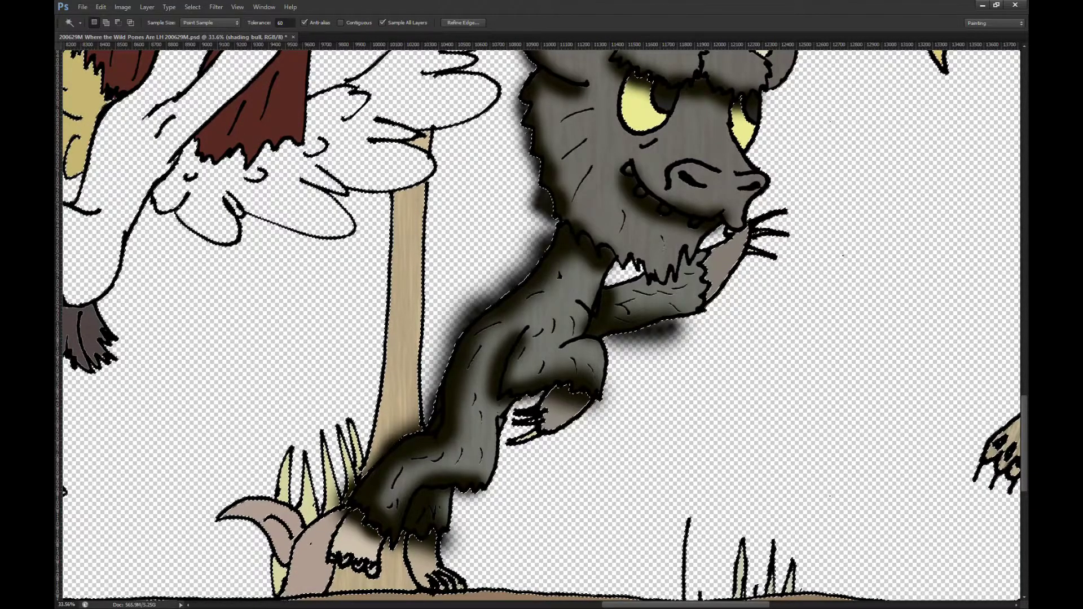
# Step: Try clearing the selected shading outside the horned creature's outline, and undo the clearing
pyautogui.hotkey('ctrl', 'z')
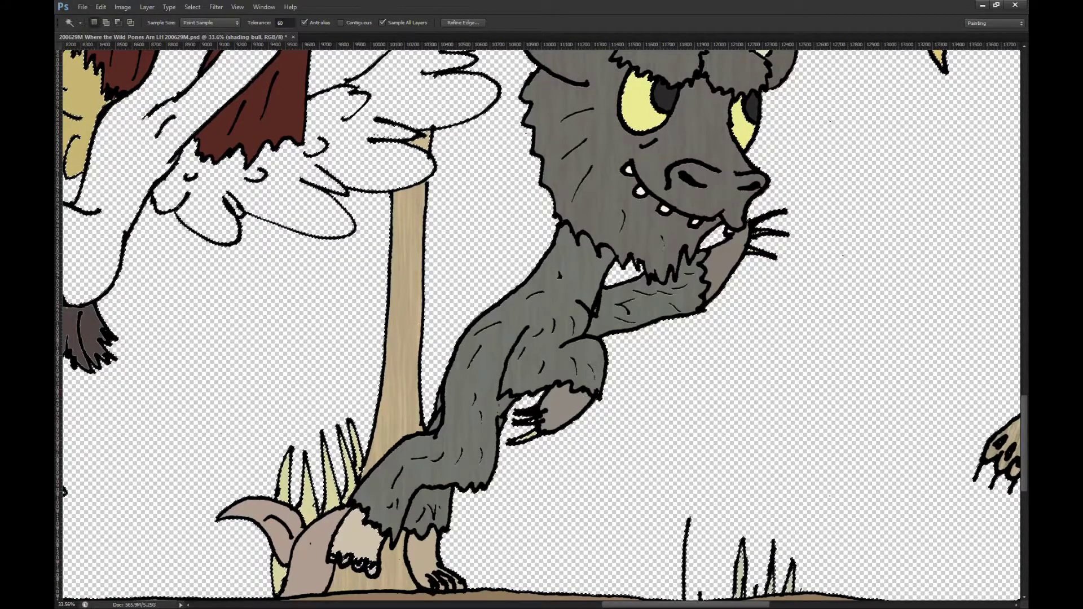
pyautogui.hotkey('ctrl', 'z')
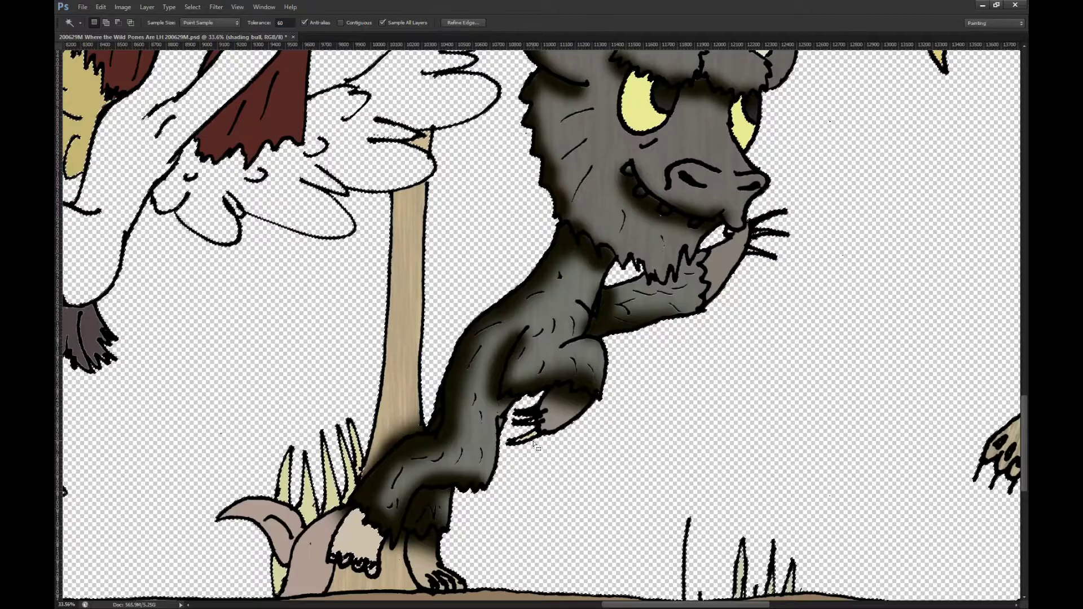
pyautogui.scroll(-1, 576, 439)
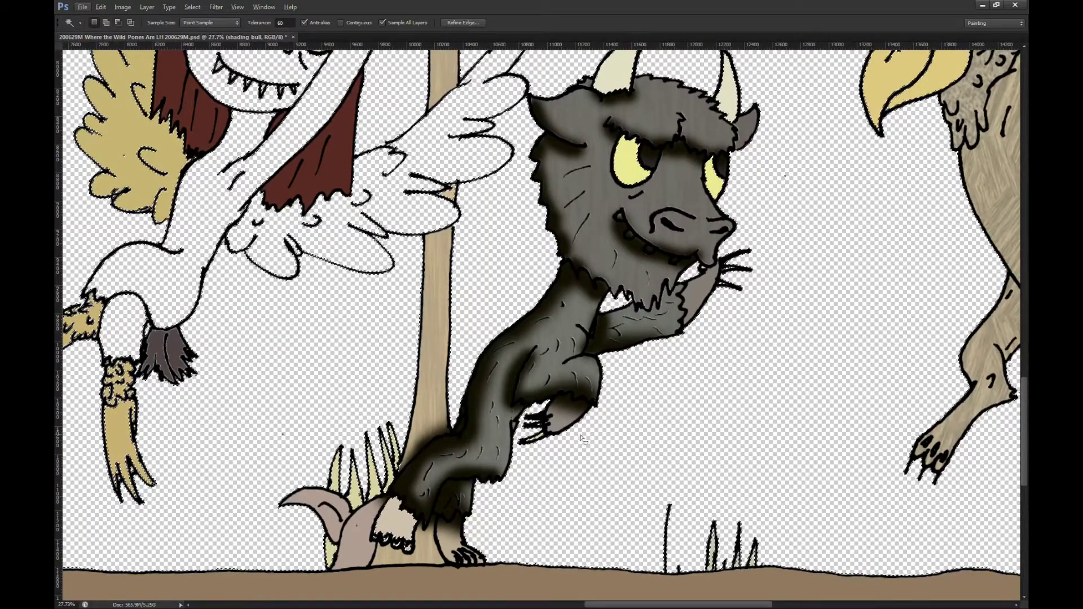
pyautogui.hotkey('ctrl', 'z')
pyautogui.scroll(2, 660, 131)
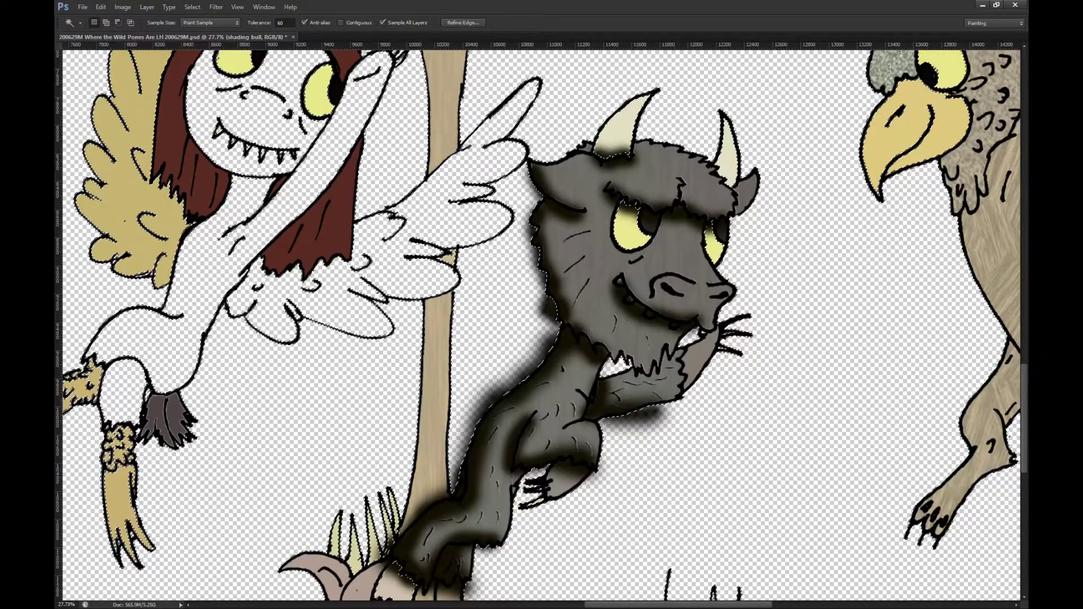
# Step: Adjust the selection and clear the soft shading that spills past the horned creature's outline into the background
pyautogui.hotkey('ctrl', 'z')
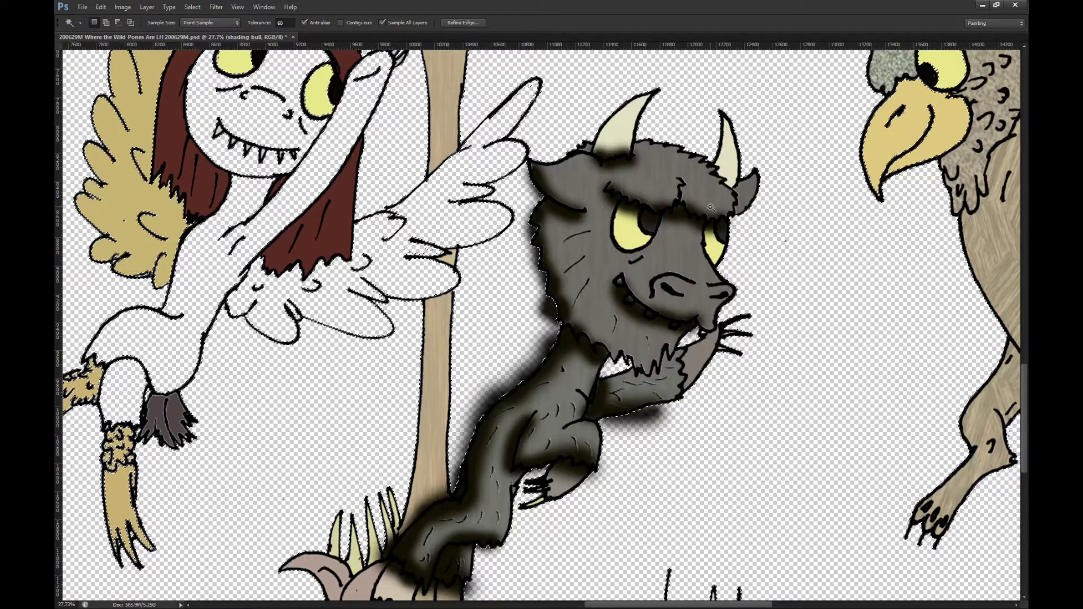
pyautogui.scroll(-4, 708, 208)
pyautogui.scroll(3, 732, 198)
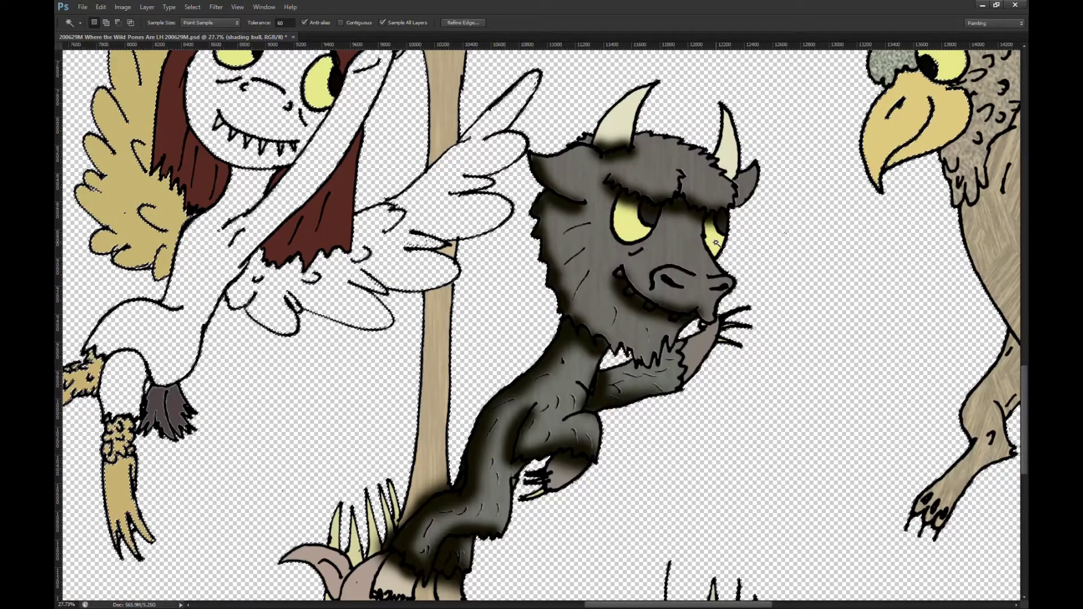
# Step: Turn on Contiguous for the Magic Wand, select the background, and clear the shading spilling past the horned creature's outline
pyautogui.scroll(-4, 718, 247)
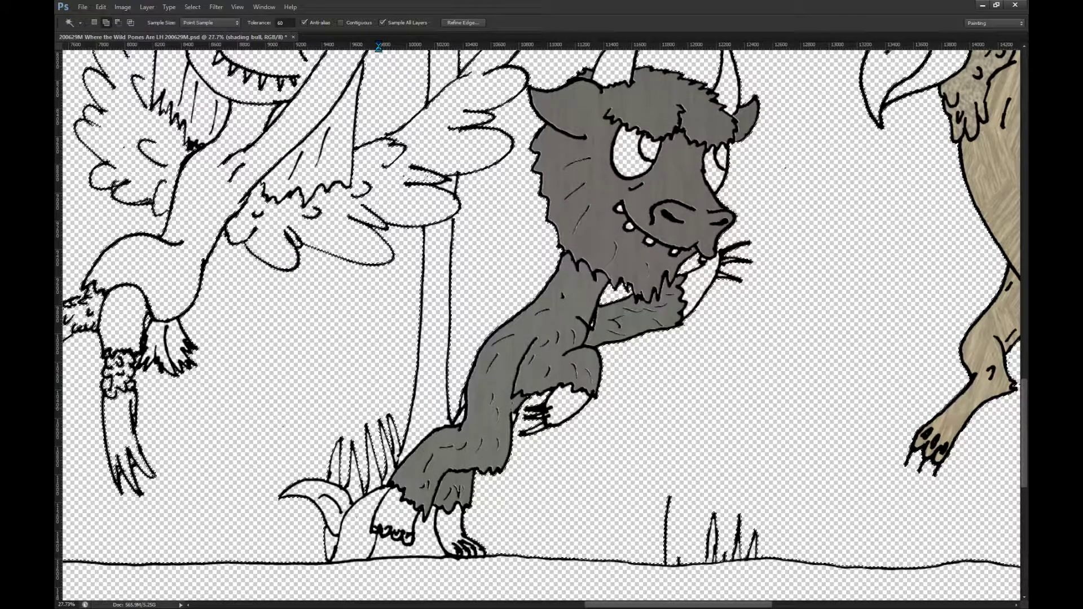
pyautogui.click(359, 24)
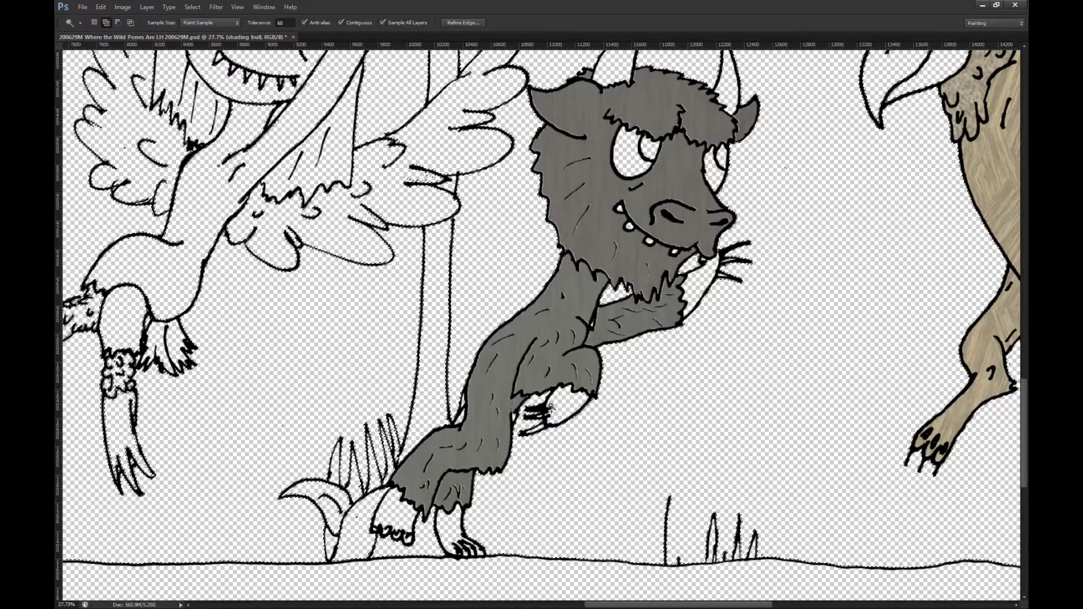
pyautogui.scroll(1, 629, 366)
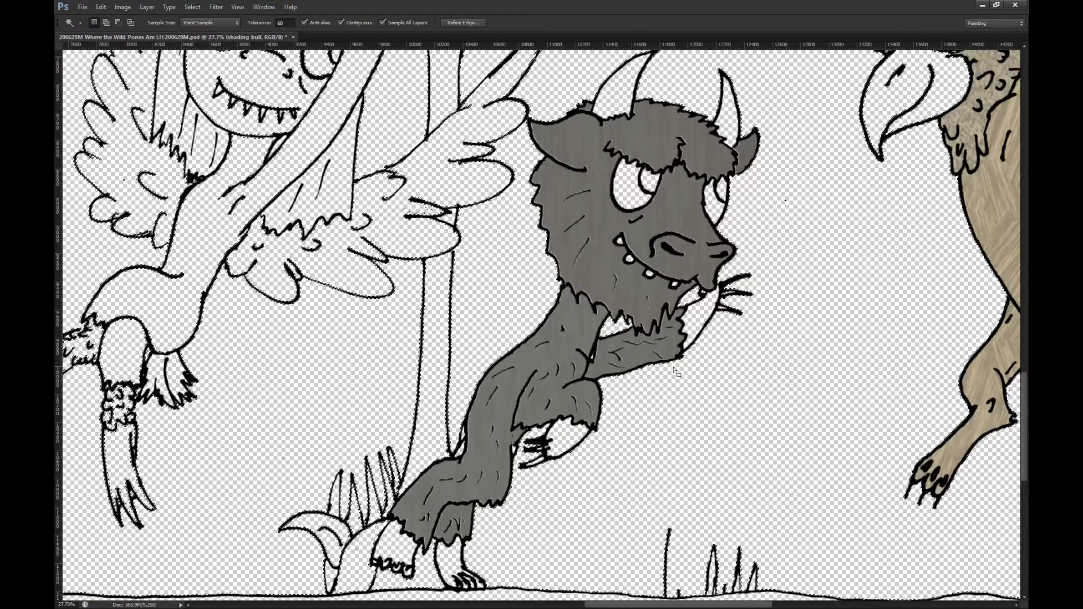
pyautogui.hotkey('ctrl', 'f')
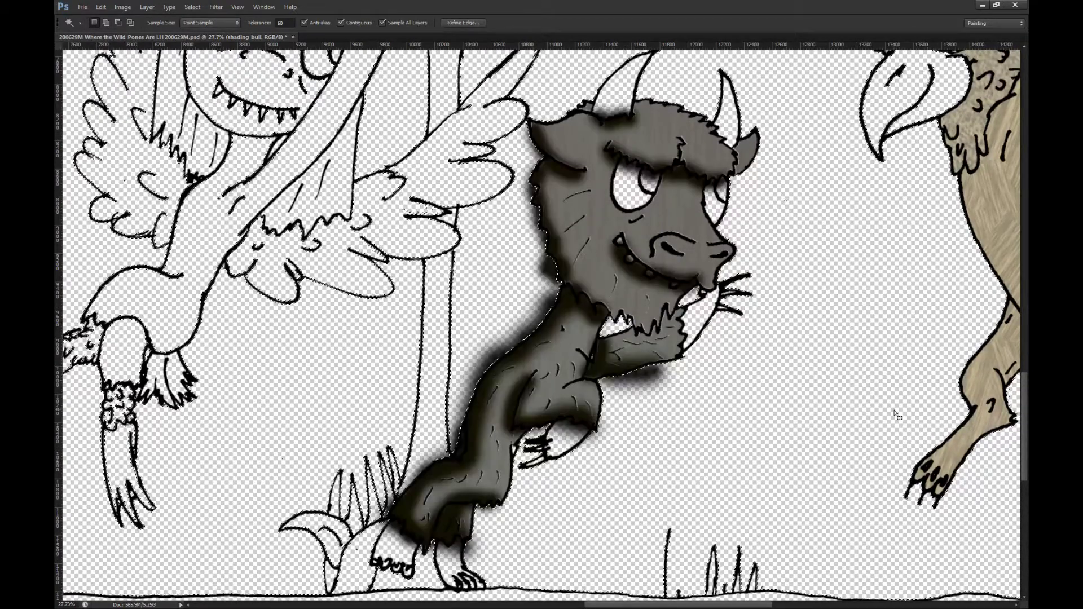
pyautogui.press('Delete')
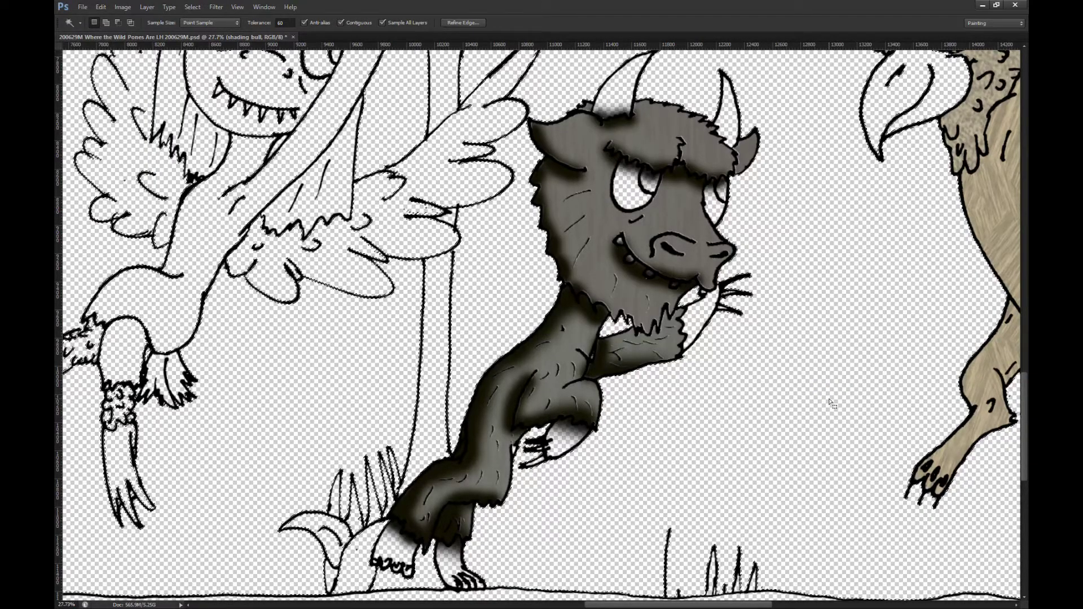
# Step: Brush a soft dark shadow around the base of the horn beside the horned creature's far ear, across the forehead edge
pyautogui.scroll(2, 734, 174)
pyautogui.keyDown('alt'); pyautogui.scroll(5, 734, 174); pyautogui.keyUp('alt')
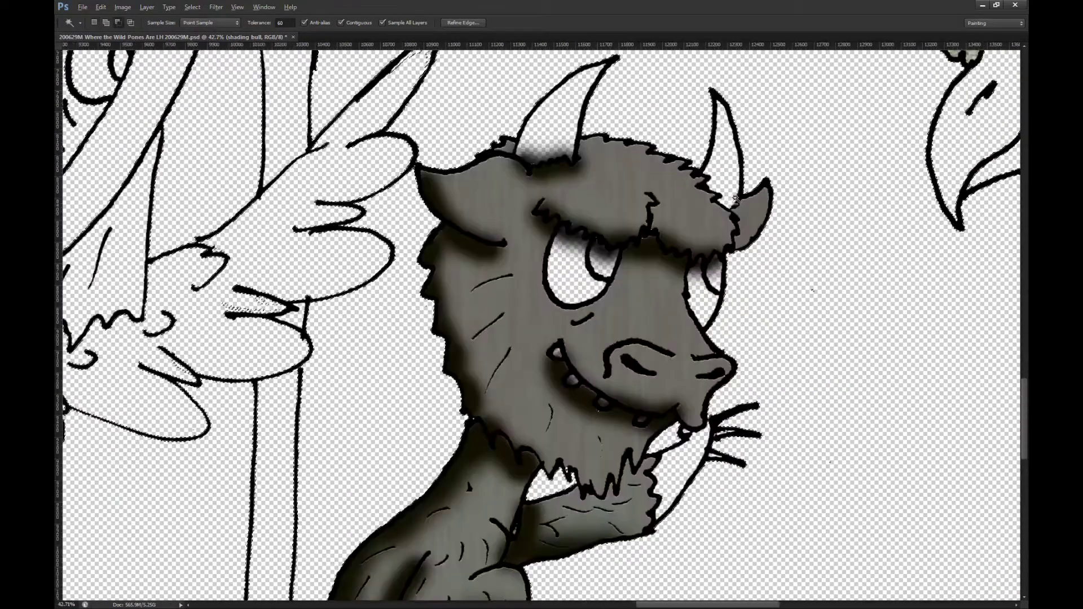
pyautogui.scroll(2, 735, 198)
pyautogui.press('b')
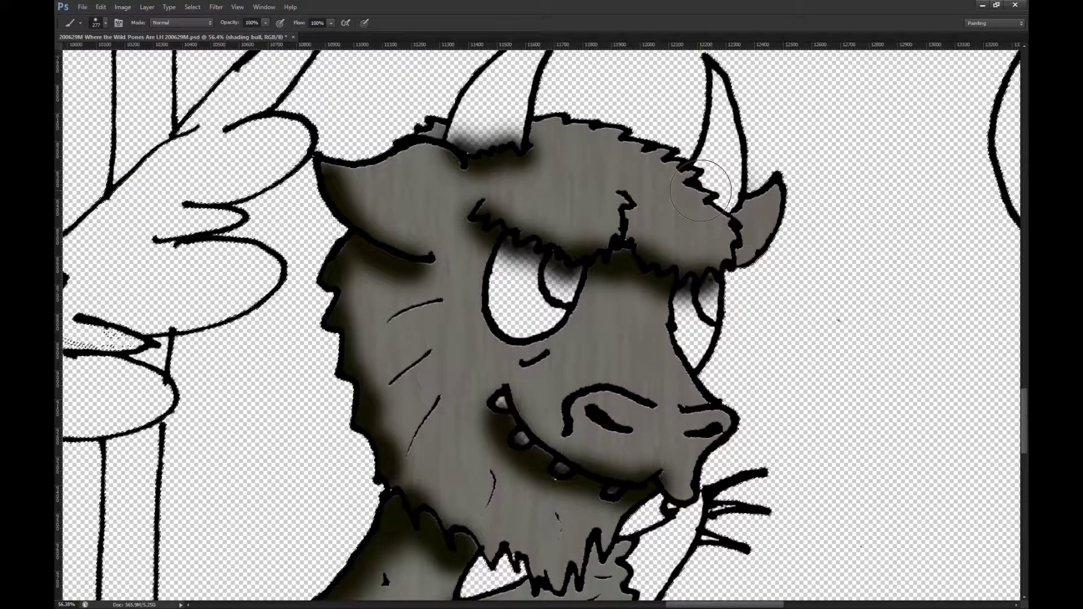
pyautogui.scroll(2, 702, 190)
pyautogui.press('m')
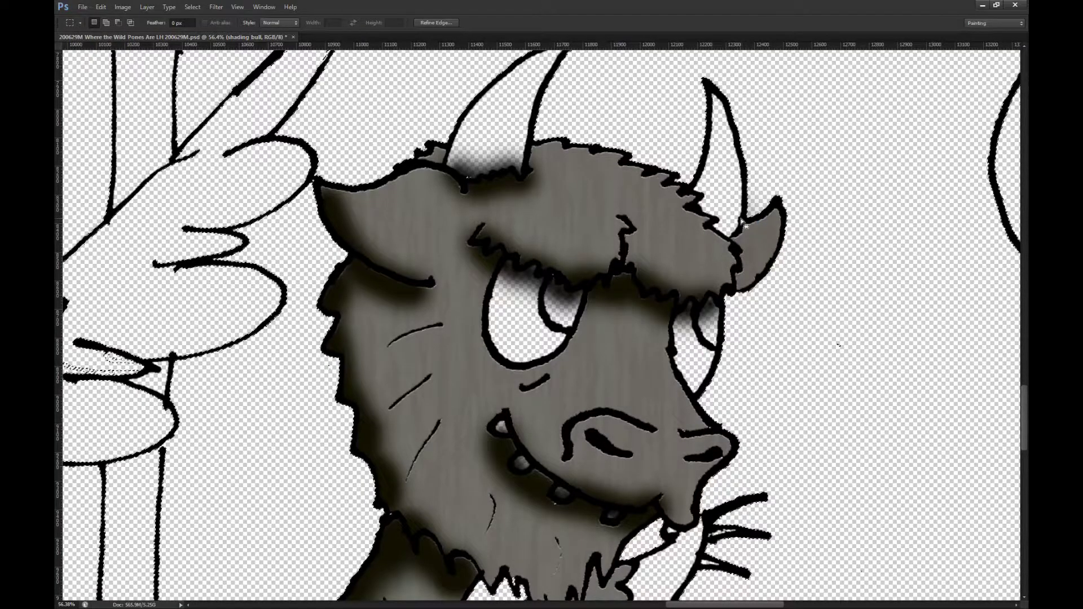
pyautogui.scroll(3, 743, 223)
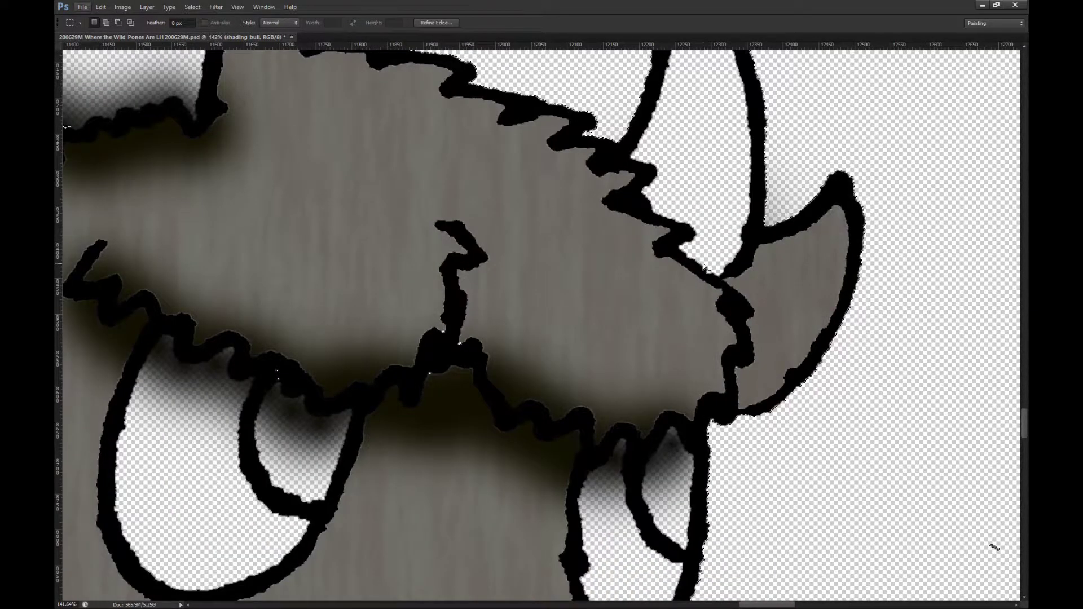
pyautogui.press('b')
pyautogui.moveTo(643, 240)
pyautogui.mouseDown()
pyautogui.moveTo(626, 212)
pyautogui.moveTo(665, 249)
pyautogui.moveTo(635, 234)
pyautogui.moveTo(652, 266)
pyautogui.moveTo(617, 205)
pyautogui.moveTo(629, 213)
pyautogui.mouseUp()
pyautogui.scroll(-2, 689, 293)
pyautogui.scroll(-4, 689, 293)
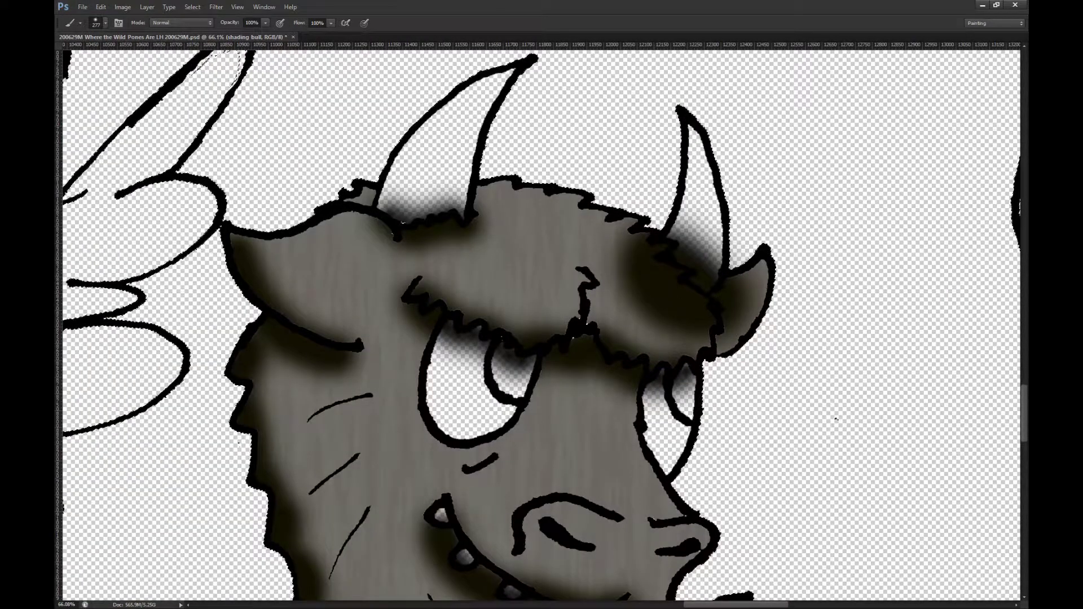
# Step: Hide the shading and the grey fur, and select the horned creature's head area with the Magic Wand
pyautogui.press('Delete')
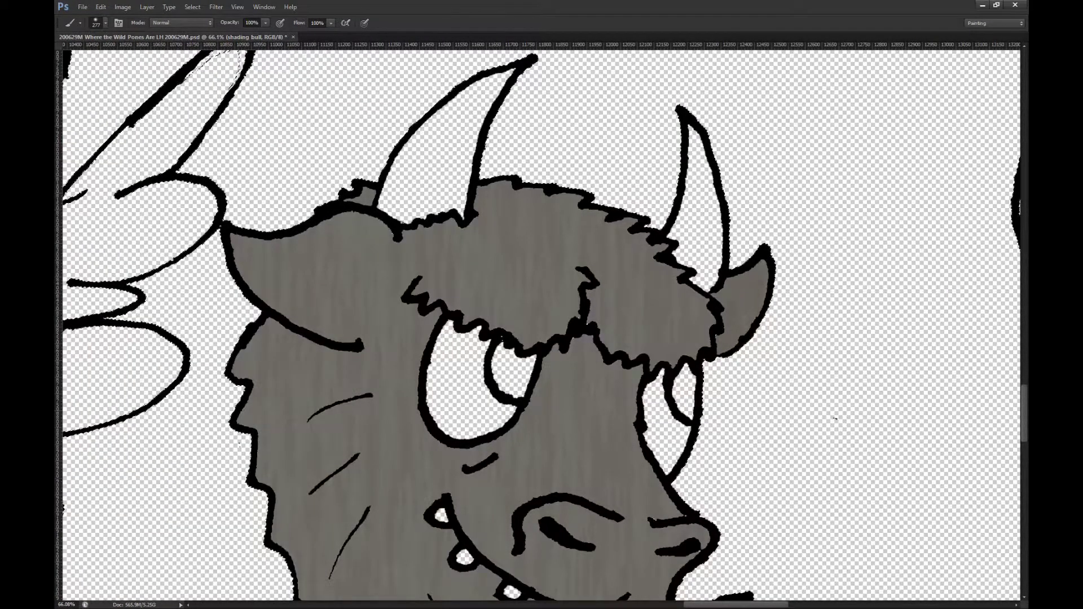
pyautogui.press('Delete')
pyautogui.press('w')
pyautogui.hotkey('ctrl', 'd')
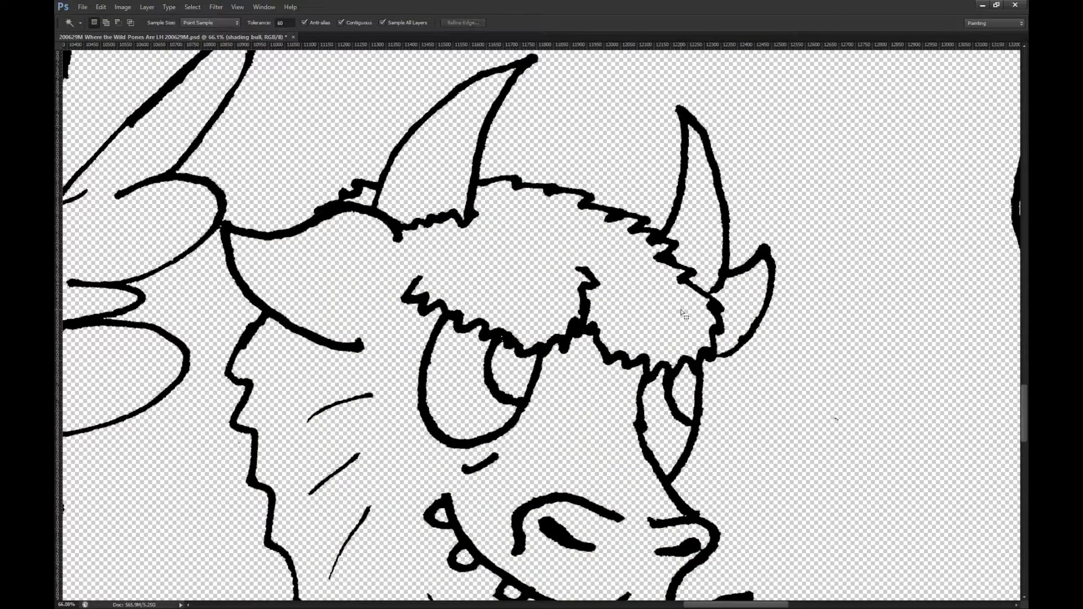
pyautogui.click(683, 305)
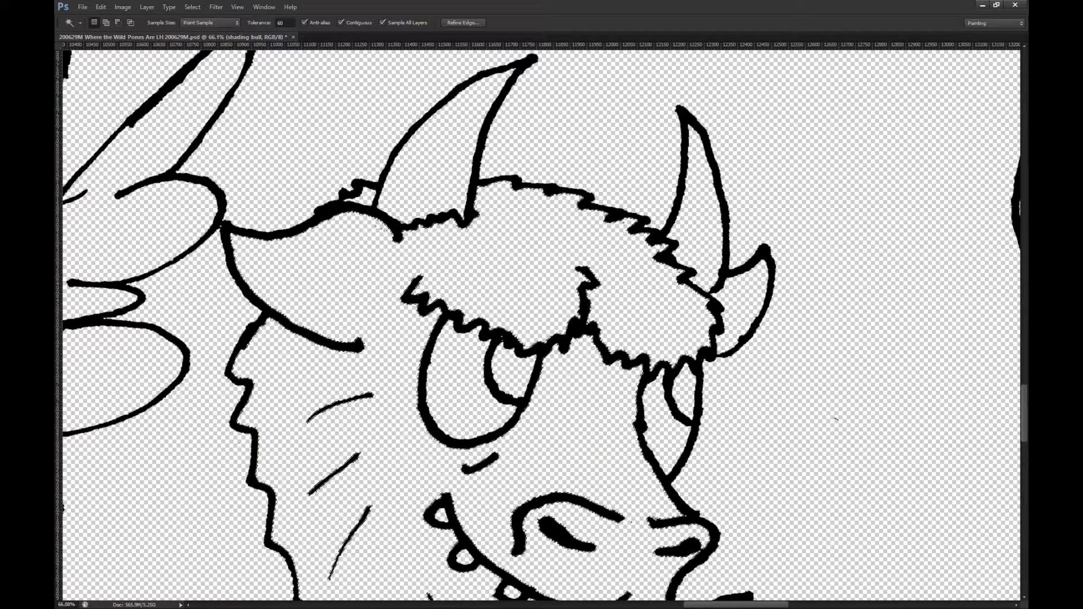
pyautogui.hotkey('ctrl', 'alt', 'z')
# Step: Try clearing the shading inside the selected head area, and undo the clearing
pyautogui.scroll(-10, 790, 353)
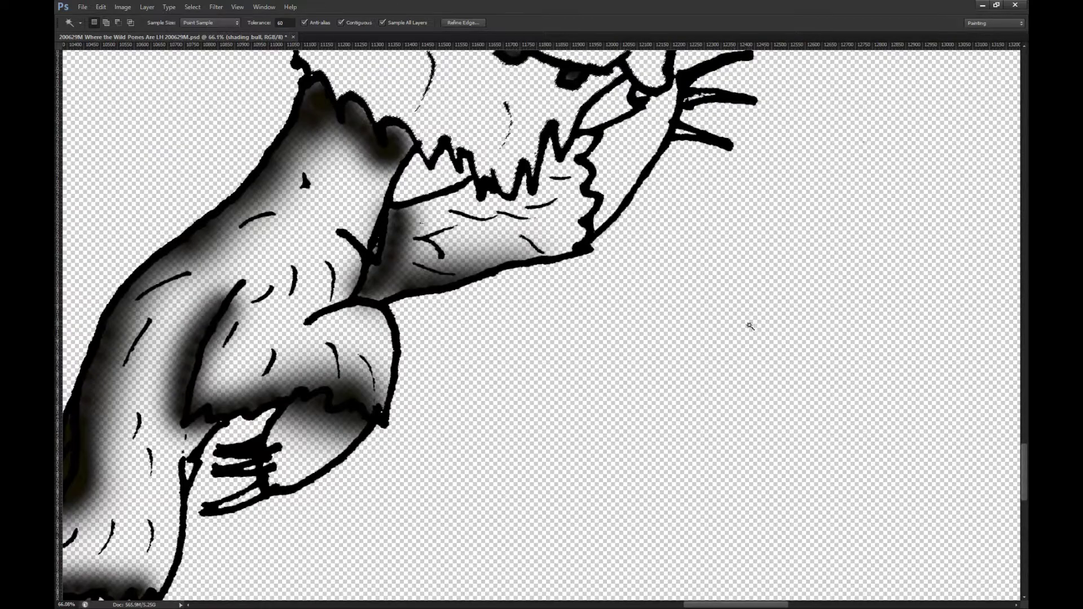
pyautogui.scroll(3, 733, 330)
pyautogui.scroll(4, 723, 339)
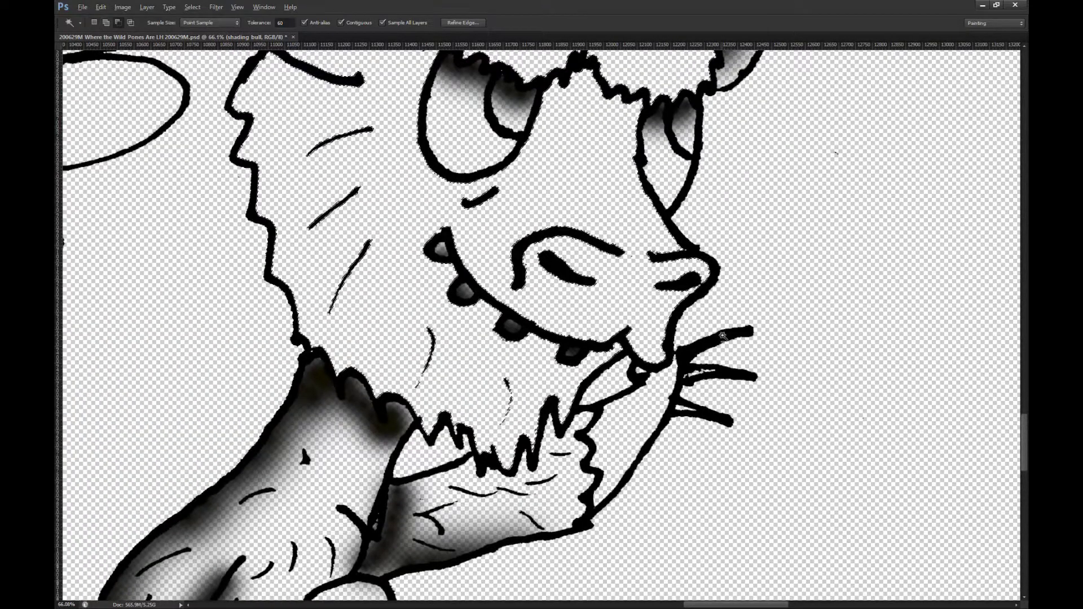
pyautogui.scroll(-3, 724, 336)
pyautogui.scroll(6, 688, 254)
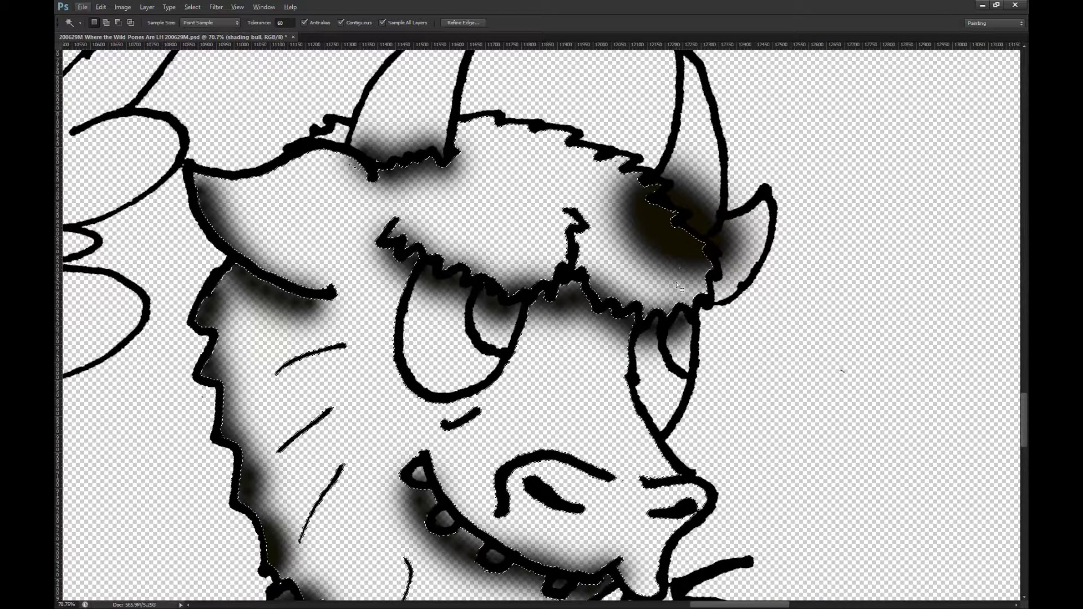
# Step: Narrow the head selection with the Lasso to the forehead area around the dark patch below the far horn
pyautogui.press('alt')
pyautogui.scroll(-2, 695, 265)
pyautogui.press('l')
pyautogui.moveTo(668, 528)
pyautogui.mouseDown()
pyautogui.moveTo(417, 558)
pyautogui.moveTo(314, 198)
pyautogui.moveTo(559, 125)
pyautogui.moveTo(611, 214)
pyautogui.mouseUp()
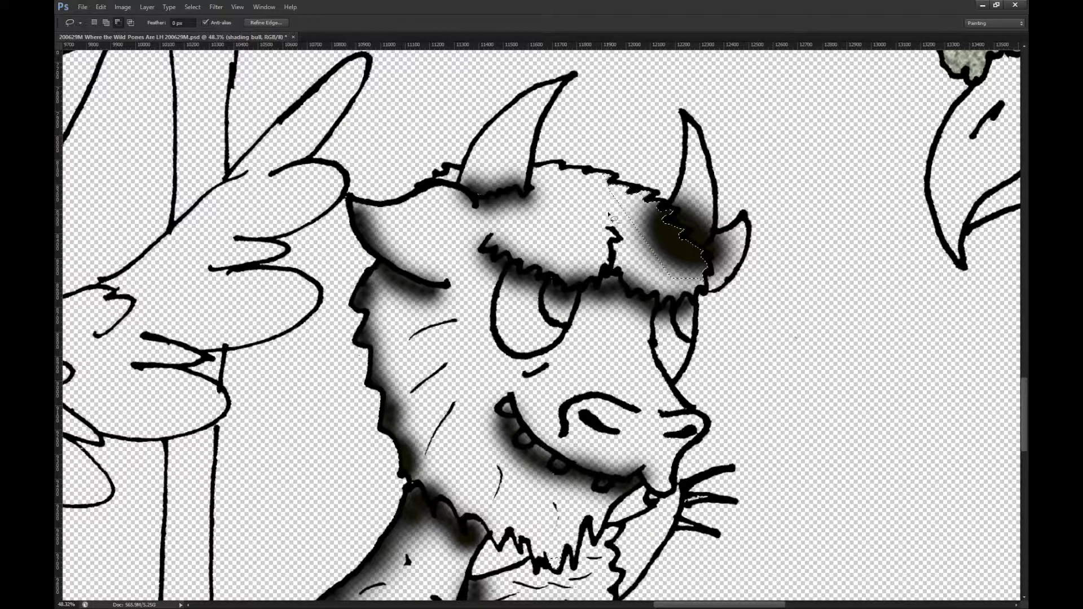
pyautogui.hotkey('ctrl', 'z')
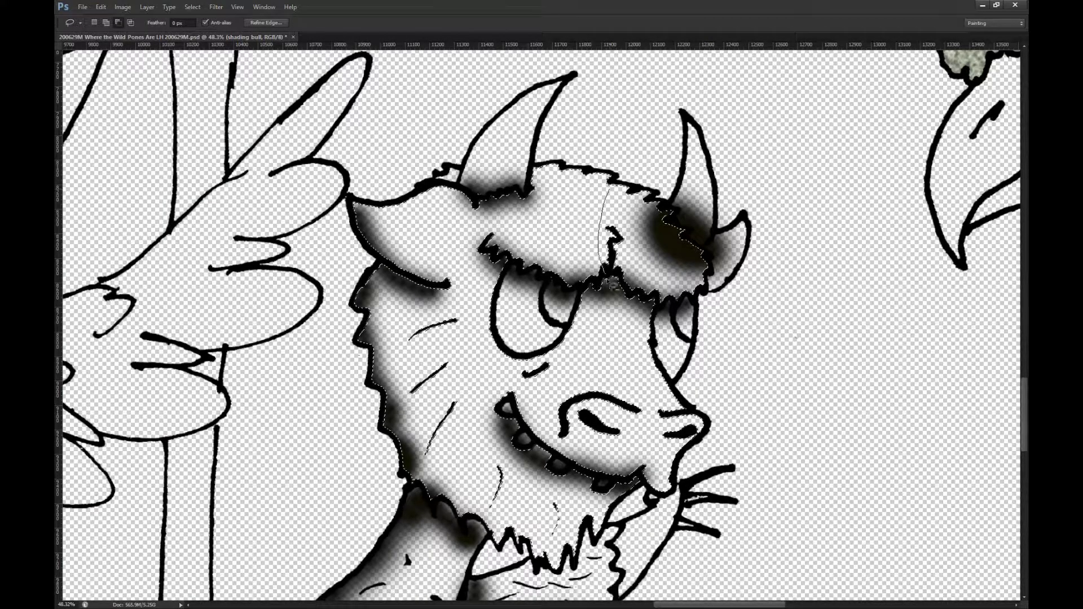
pyautogui.moveTo(789, 301)
pyautogui.mouseDown()
pyautogui.moveTo(751, 598)
pyautogui.moveTo(198, 511)
pyautogui.moveTo(307, 51)
pyautogui.moveTo(611, 162)
pyautogui.mouseUp()
pyautogui.scroll(5, 611, 162)
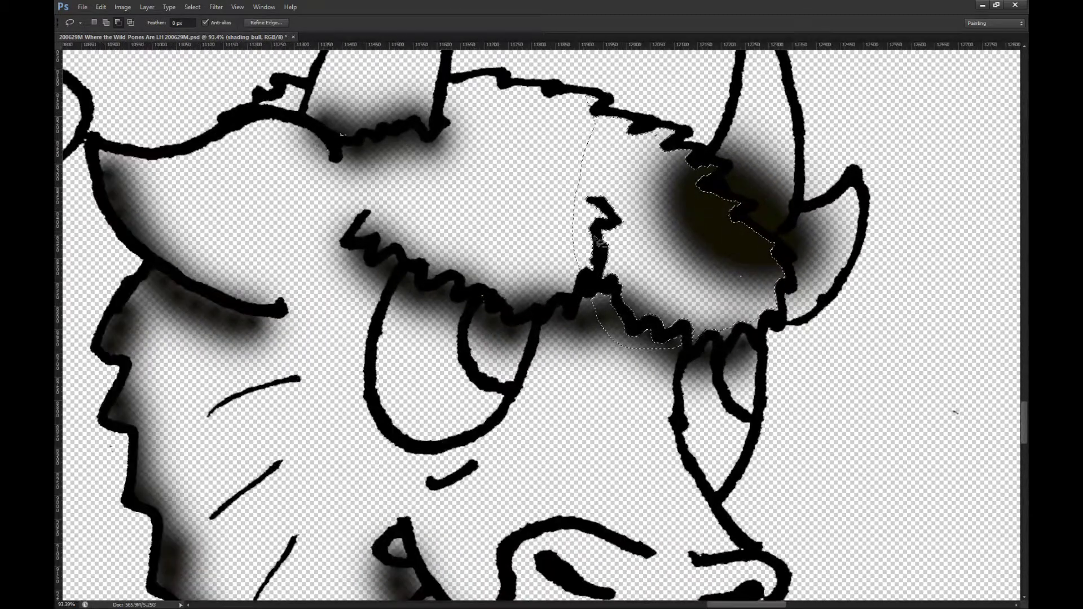
# Step: Trim the brow out of the Lasso selection, clear the dark forehead patch inside it, and deselect
pyautogui.moveTo(564, 200); pyautogui.dragTo(623, 240)
pyautogui.moveTo(735, 316); pyautogui.dragTo(665, 467)
pyautogui.press('Delete')
pyautogui.hotkey('ctrl', 'z')
pyautogui.press('alt')
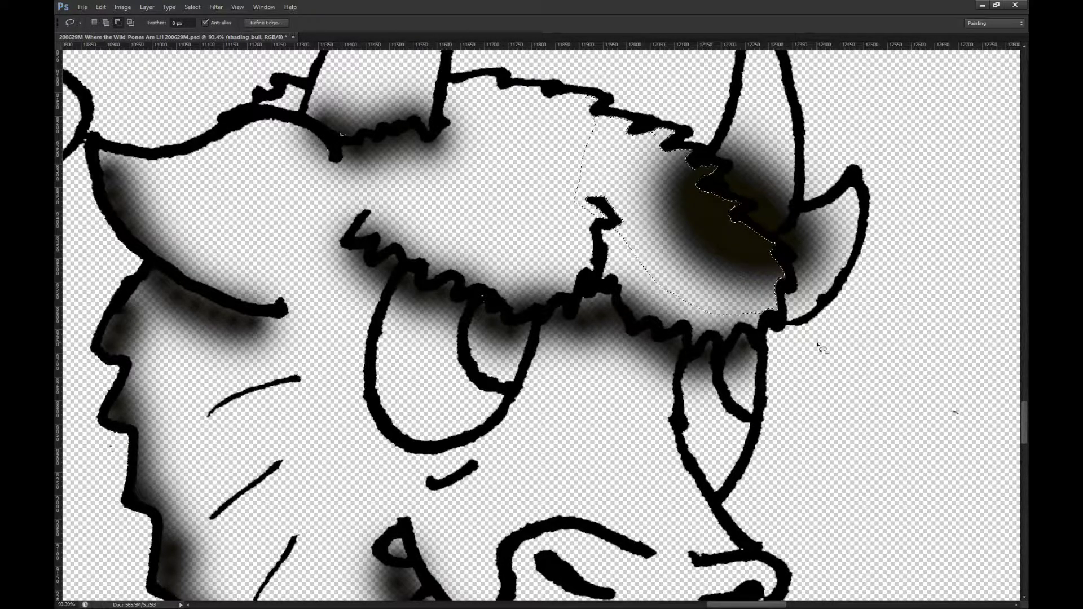
pyautogui.moveTo(611, 145)
pyautogui.mouseDown()
pyautogui.moveTo(387, 226)
pyautogui.moveTo(792, 544)
pyautogui.mouseUp()
pyautogui.moveTo(777, 313); pyautogui.dragTo(821, 402)
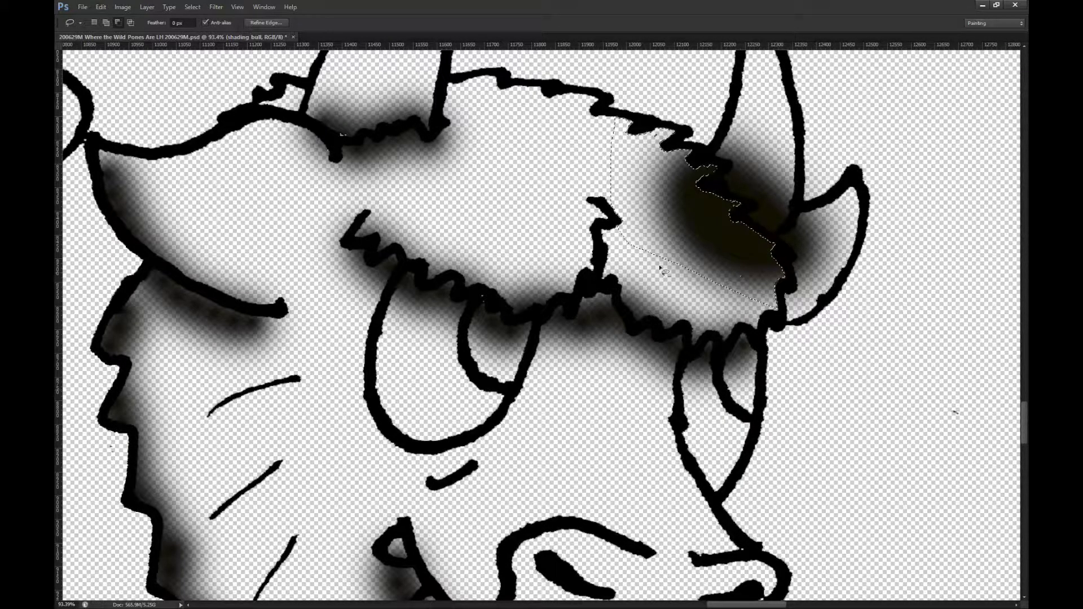
pyautogui.moveTo(555, 121); pyautogui.dragTo(576, 317)
pyautogui.press('pagedown')
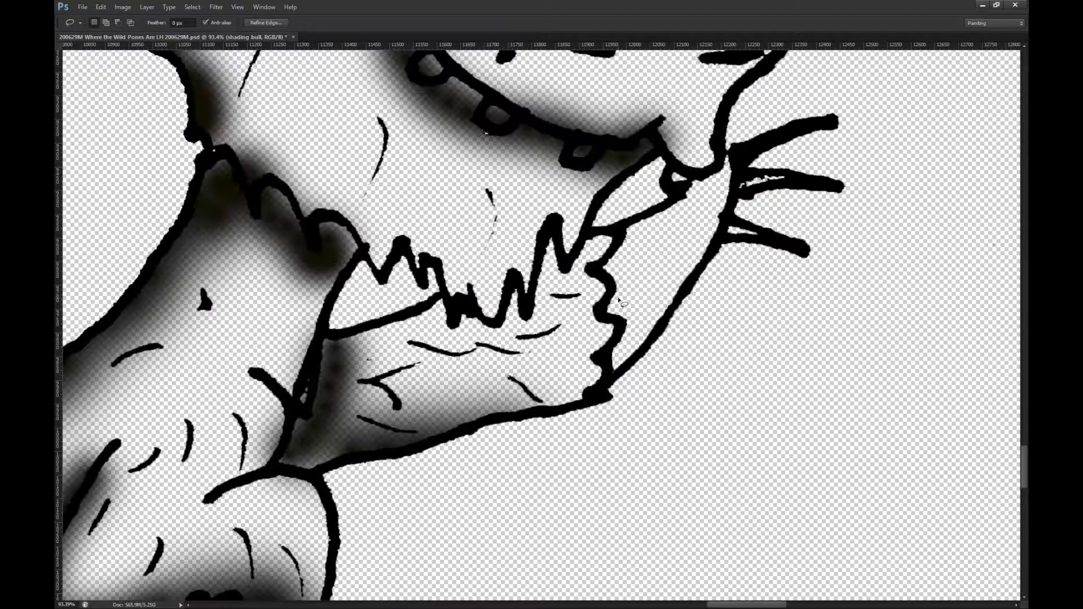
pyautogui.scroll(10, 618, 299)
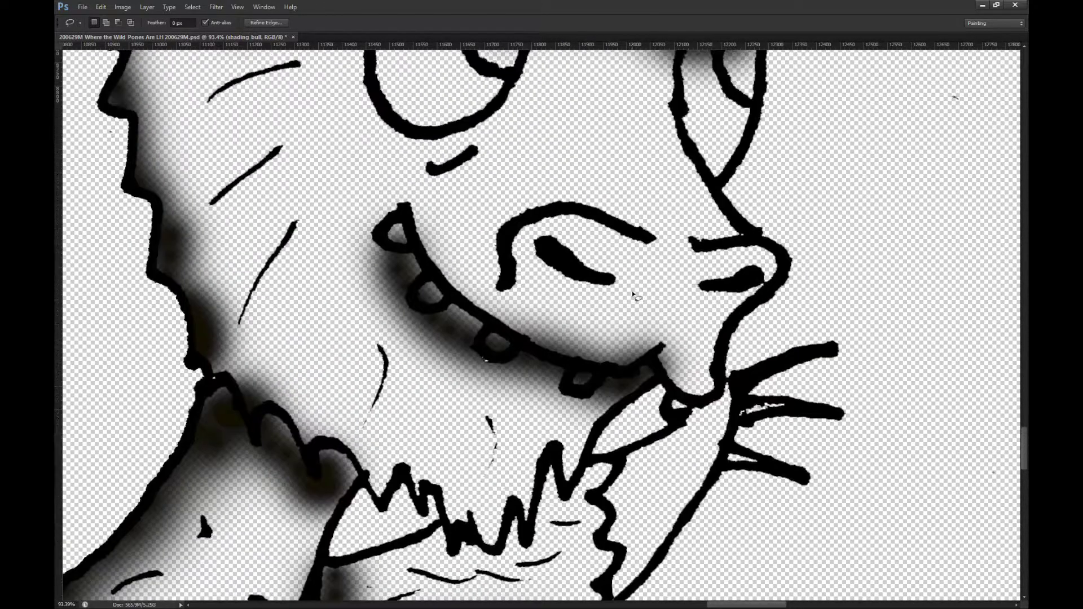
pyautogui.scroll(6, 638, 299)
pyautogui.press('m')
pyautogui.hotkey('ctrl', 'd')
# Step: Enlarge the Eraser to 158 px and erase the hard edge of leftover shading above the horned creature's far brow
pyautogui.press('e')
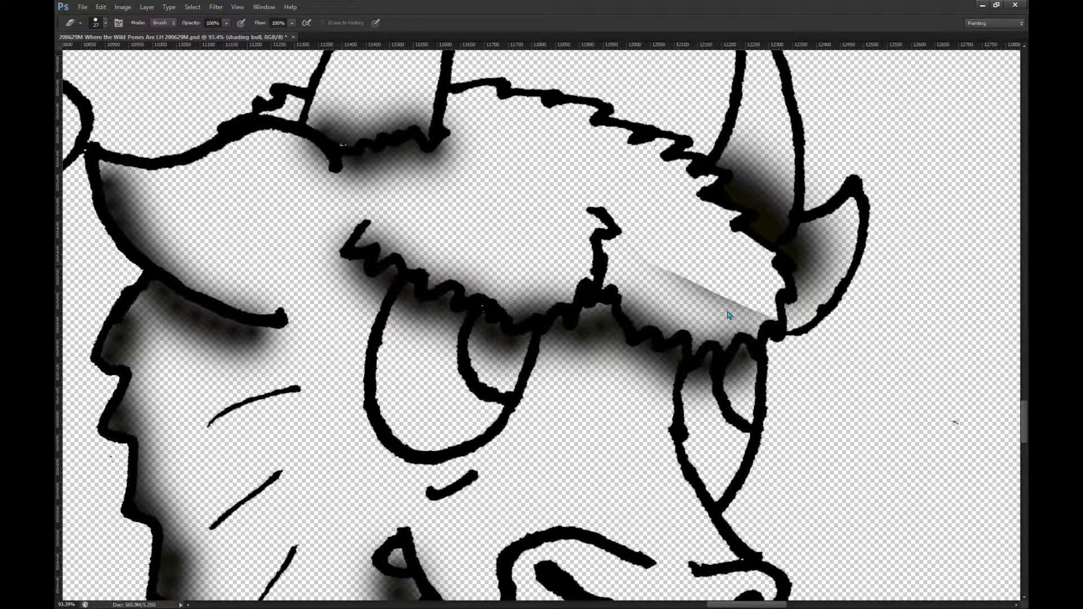
pyautogui.press(']')
pyautogui.press(']')
pyautogui.press(']')
pyautogui.press(']')
pyautogui.press(']')
pyautogui.press(']')
pyautogui.press(']')
pyautogui.press(']')
pyautogui.press(']')
pyautogui.press(']')
pyautogui.moveTo(641, 242)
pyautogui.mouseDown()
pyautogui.moveTo(756, 290)
pyautogui.moveTo(716, 289)
pyautogui.moveTo(745, 287)
pyautogui.moveTo(670, 258)
pyautogui.mouseUp()
pyautogui.hotkey('ctrl', 'z')
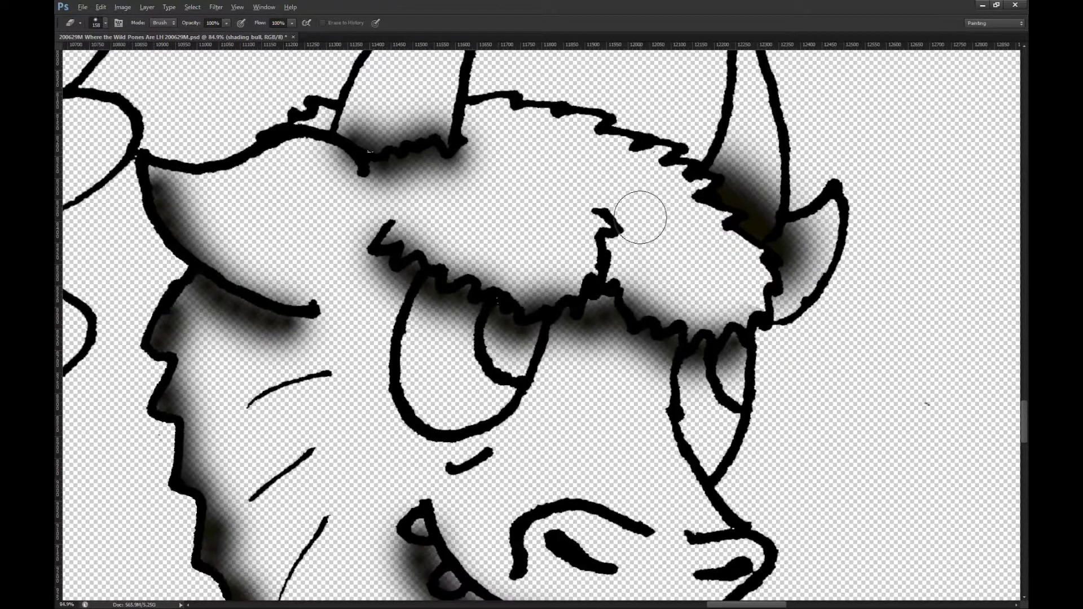
# Step: Brush soft dark shading over both of the horned creature's lower legs and feet
pyautogui.scroll(-5, 645, 208)
pyautogui.scroll(-3, 635, 218)
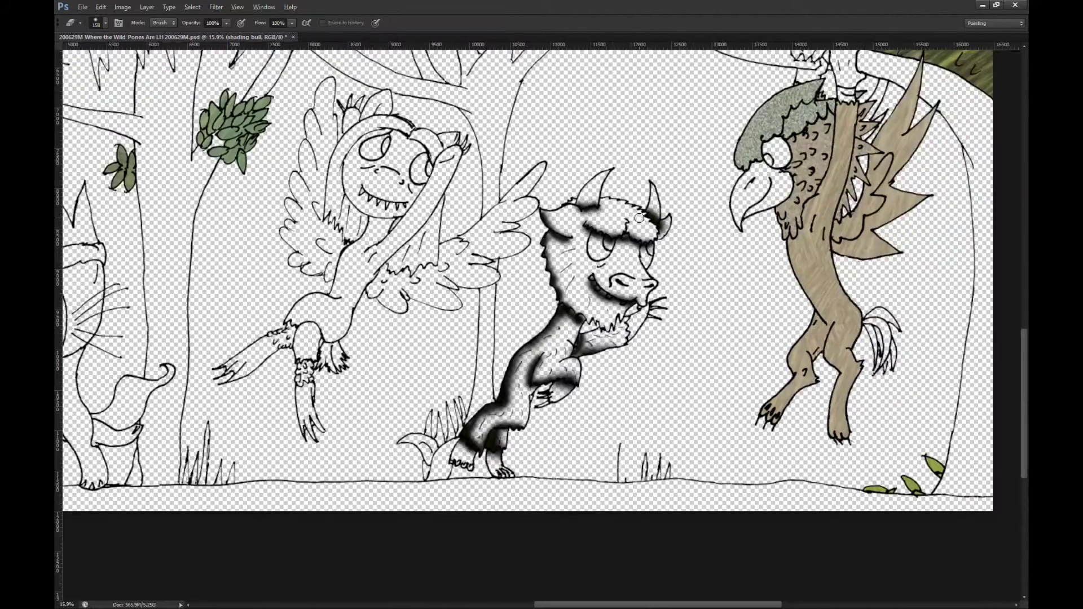
pyautogui.scroll(4, 502, 326)
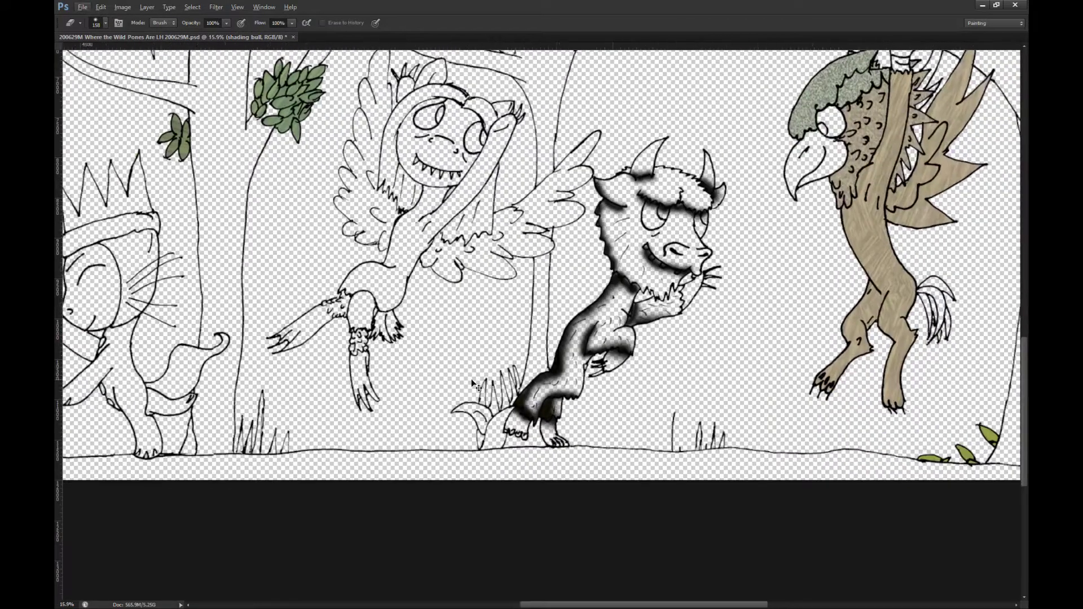
pyautogui.scroll(5, 507, 380)
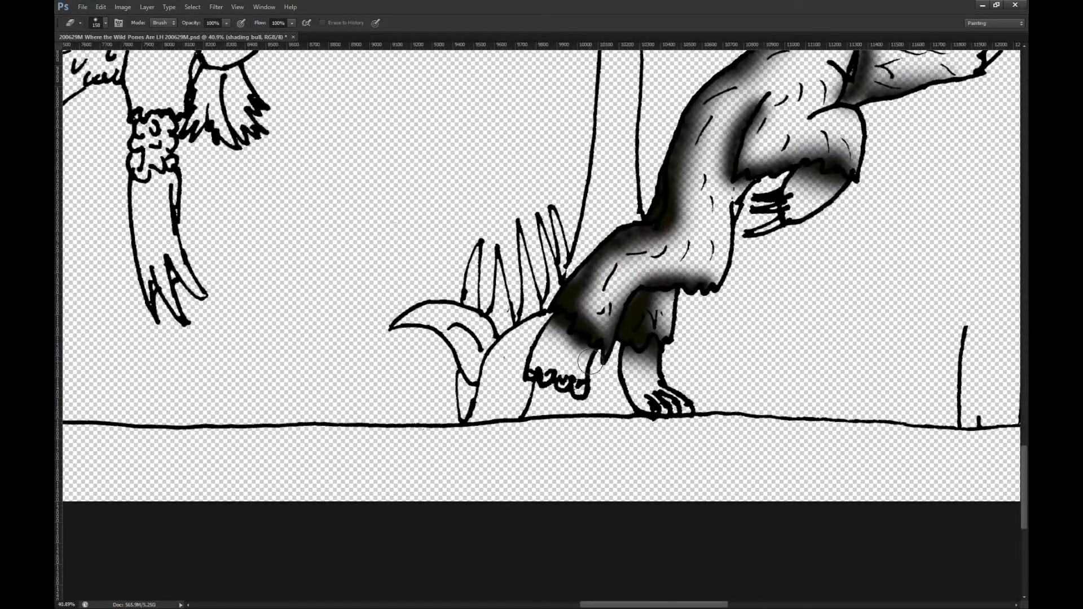
pyautogui.press('b')
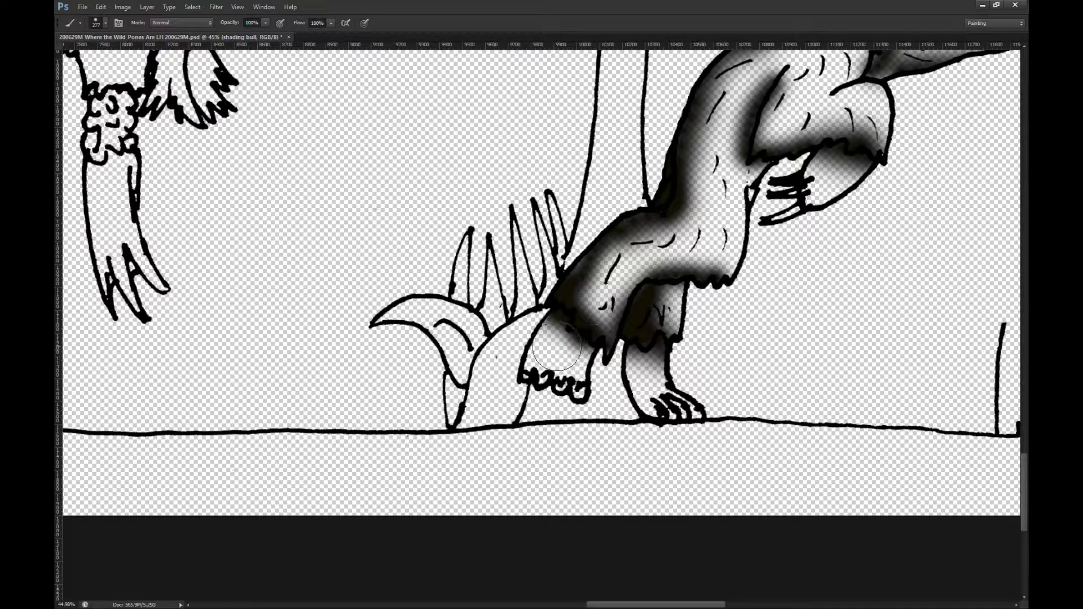
pyautogui.moveTo(550, 327)
pyautogui.mouseDown()
pyautogui.moveTo(533, 361)
pyautogui.moveTo(547, 384)
pyautogui.moveTo(589, 398)
pyautogui.mouseUp()
pyautogui.moveTo(641, 367)
pyautogui.mouseDown()
pyautogui.moveTo(632, 392)
pyautogui.moveTo(643, 421)
pyautogui.moveTo(698, 420)
pyautogui.moveTo(634, 407)
pyautogui.moveTo(626, 356)
pyautogui.moveTo(541, 338)
pyautogui.moveTo(553, 391)
pyautogui.moveTo(573, 392)
pyautogui.mouseUp()
pyautogui.hotkey('ctrl', 'z')
# Step: Select the areas around the lower legs with the Magic Wand and clear the shading spilling behind and between them
pyautogui.press('w')
pyautogui.keyDown('shift'); pyautogui.click(510, 401); pyautogui.keyUp('shift')
pyautogui.hotkey('ctrl', ',')
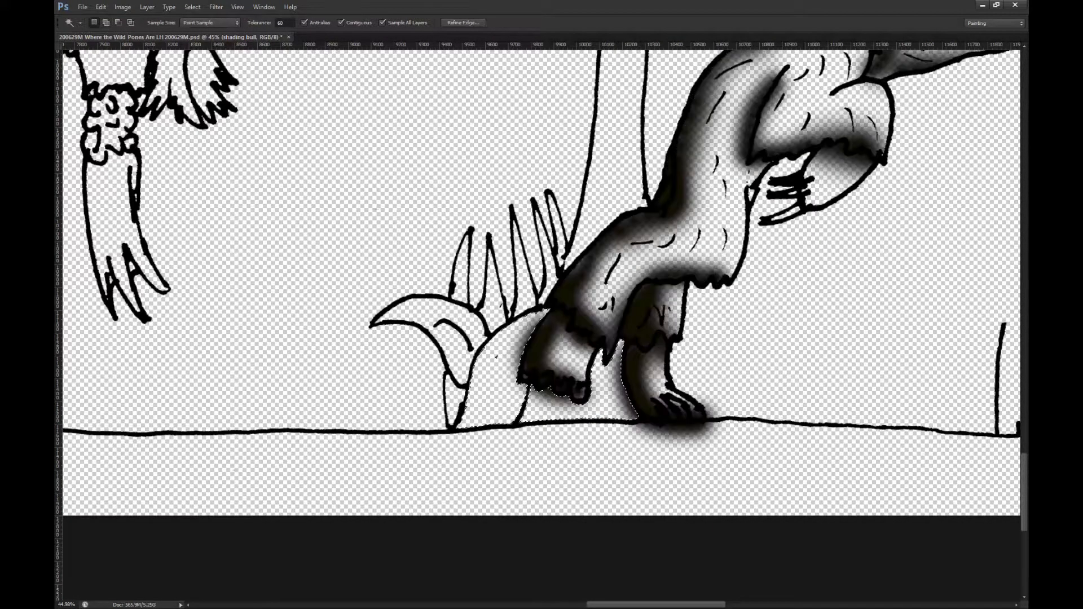
pyautogui.press('Delete')
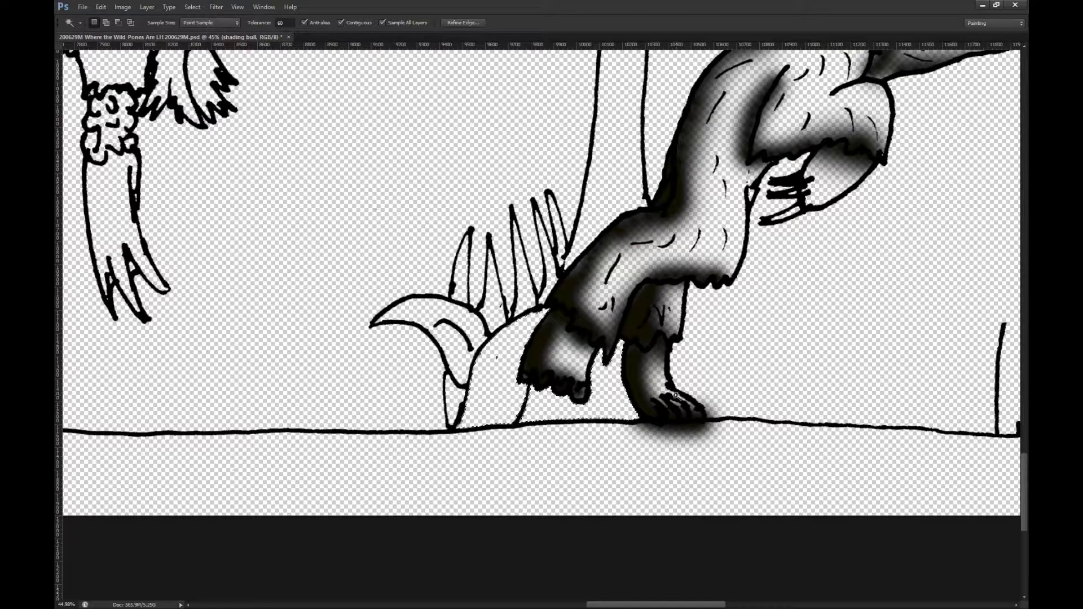
# Step: Hide the shading, select the ground strip below the horned creature with the Magic Wand, and show the shading again
pyautogui.press('m')
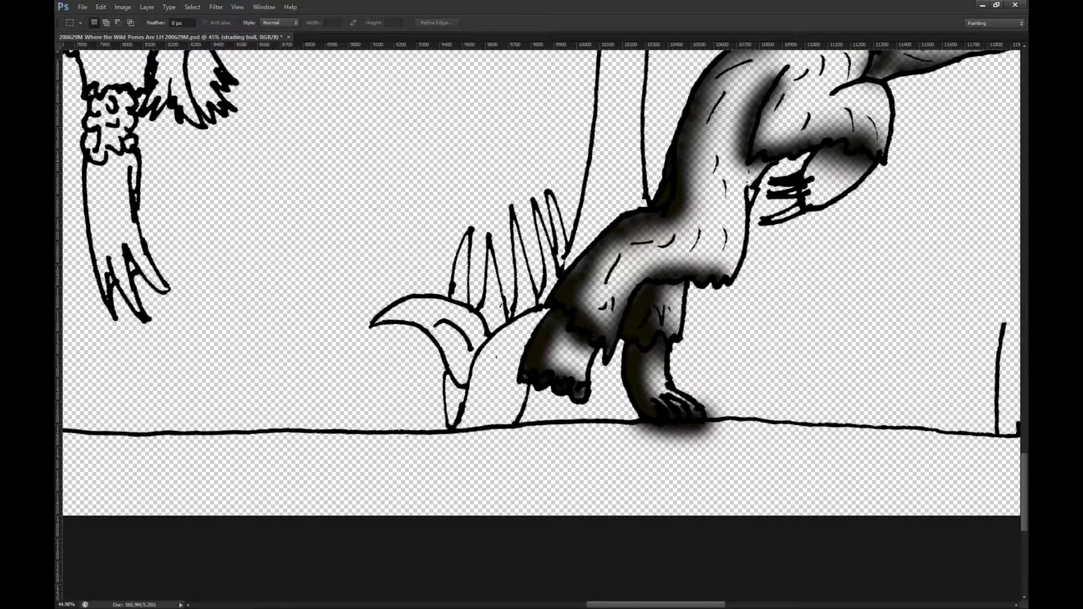
pyautogui.hotkey('ctrl', ',')
pyautogui.press('w')
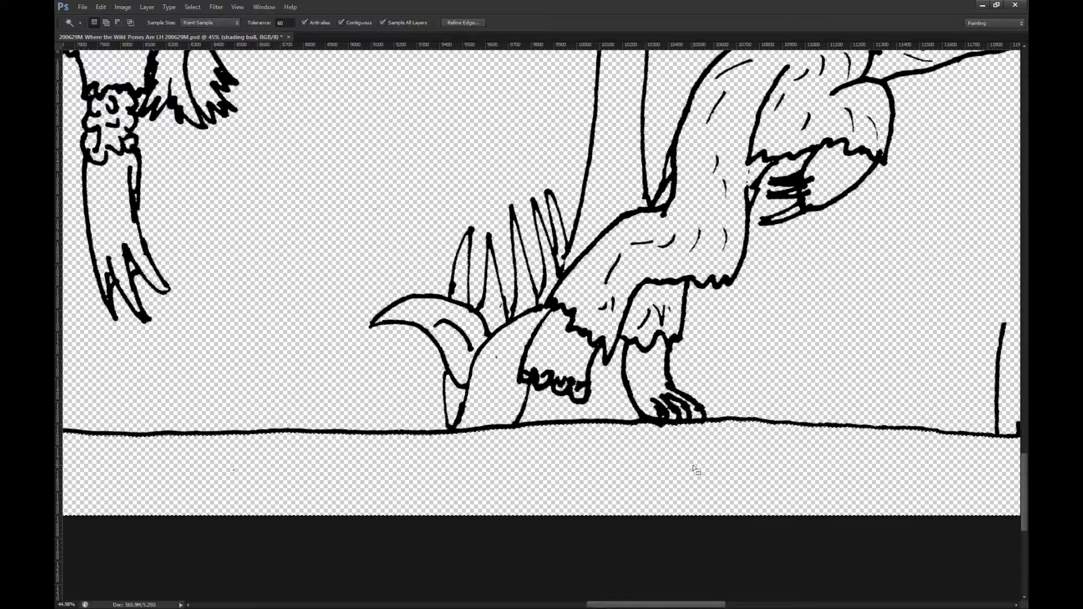
pyautogui.press('b')
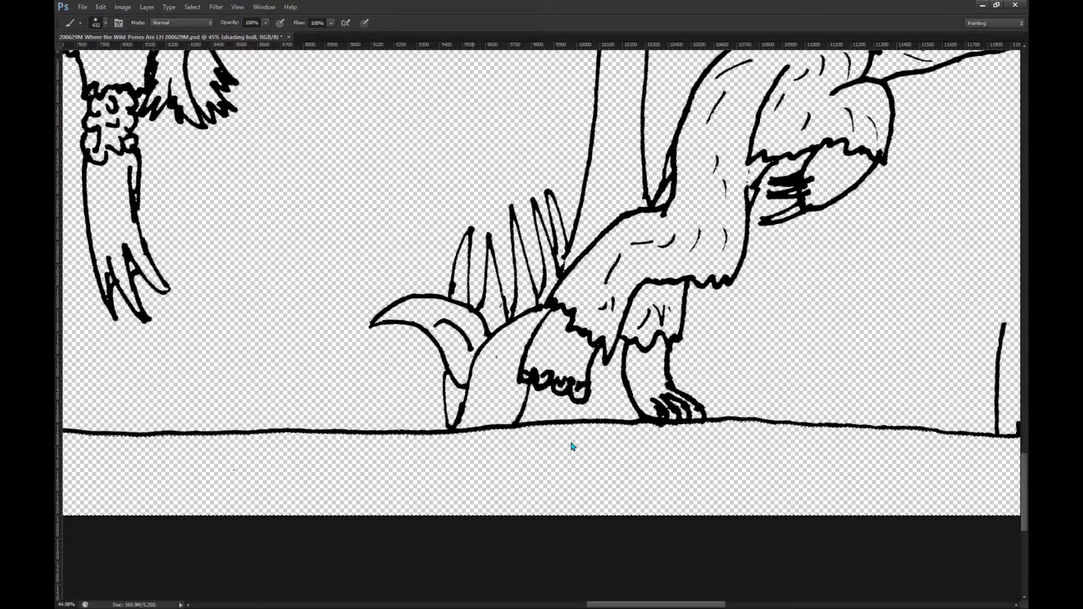
pyautogui.scroll(-2, 442, 460)
pyautogui.hotkey('ctrl', 'z')
pyautogui.scroll(-4, 442, 459)
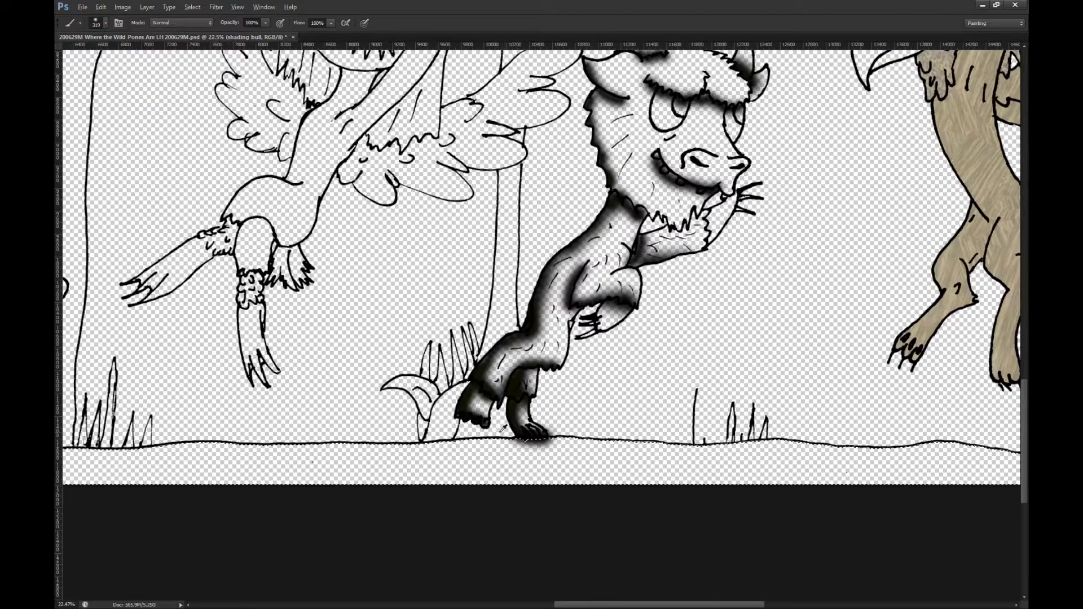
# Step: Enlarge the brush and paint a wide soft dark shadow on the ground beneath the horned creature's feet
pyautogui.scroll(-1, 533, 432)
pyautogui.press(']')
pyautogui.moveTo(539, 445)
pyautogui.mouseDown()
pyautogui.moveTo(477, 443)
pyautogui.moveTo(570, 446)
pyautogui.moveTo(555, 446)
pyautogui.mouseUp()
pyautogui.hotkey('ctrl', 'z')
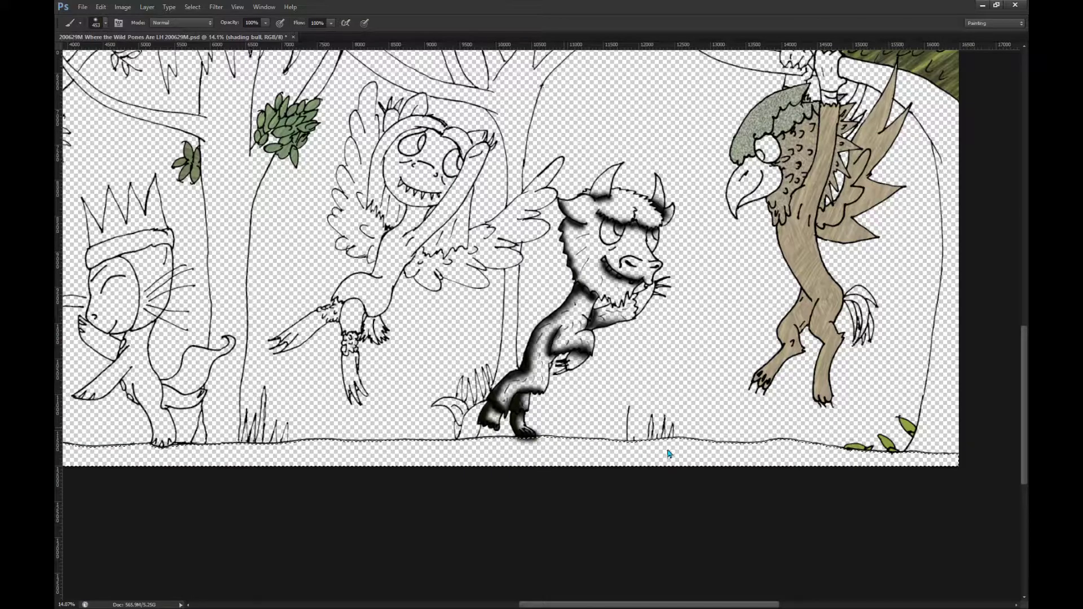
pyautogui.moveTo(472, 435)
pyautogui.mouseDown()
pyautogui.moveTo(491, 434)
pyautogui.moveTo(391, 399)
pyautogui.moveTo(528, 407)
pyautogui.moveTo(474, 403)
pyautogui.moveTo(415, 420)
pyautogui.moveTo(443, 422)
pyautogui.mouseUp()
# Step: Deepen the dark shading along the horned creature's neck just under the jagged edge of its beard
pyautogui.scroll(15, 604, 321)
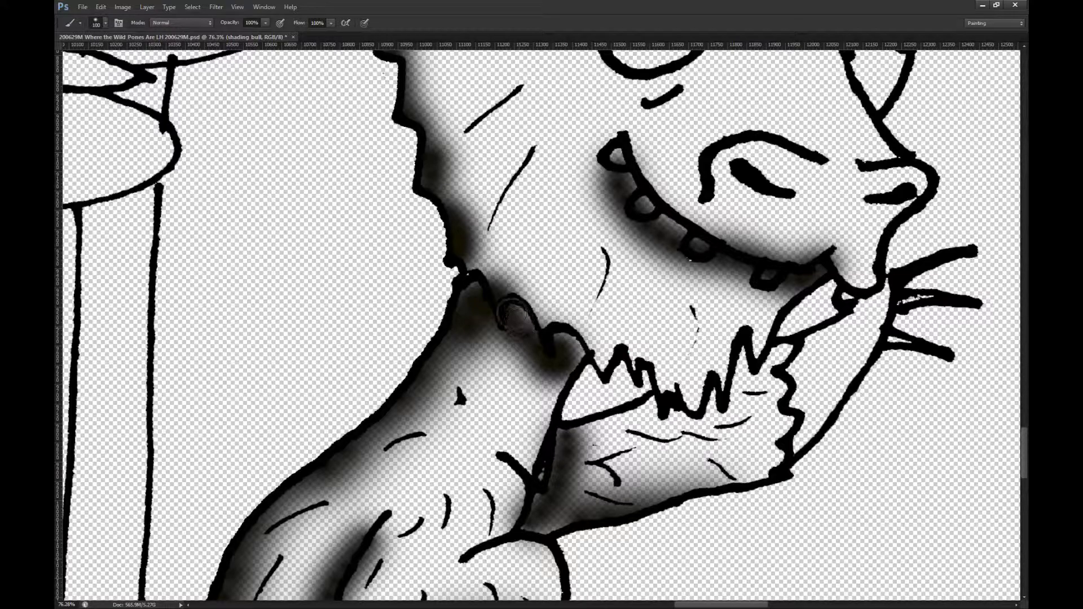
pyautogui.press('m')
pyautogui.press('b')
pyautogui.moveTo(583, 367)
pyautogui.mouseDown()
pyautogui.moveTo(559, 344)
pyautogui.moveTo(560, 363)
pyautogui.moveTo(536, 347)
pyautogui.moveTo(515, 308)
pyautogui.moveTo(512, 321)
pyautogui.moveTo(489, 319)
pyautogui.moveTo(472, 289)
pyautogui.moveTo(462, 291)
pyautogui.moveTo(462, 257)
pyautogui.mouseUp()
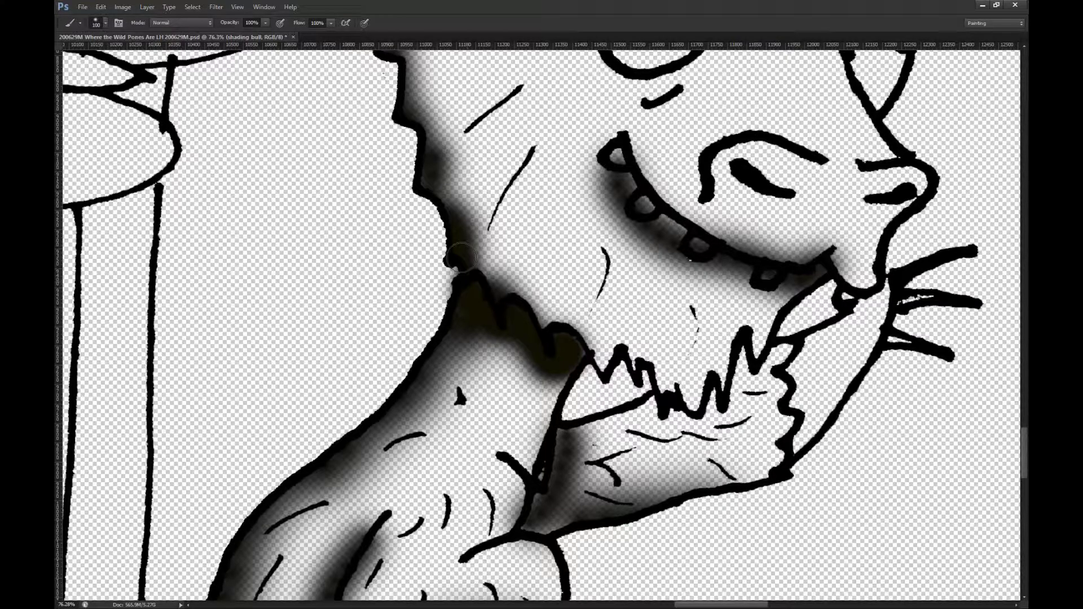
# Step: Deepen the dark shading along the horned creature's mouth line from the near corner to the chin
pyautogui.scroll(-3, 706, 288)
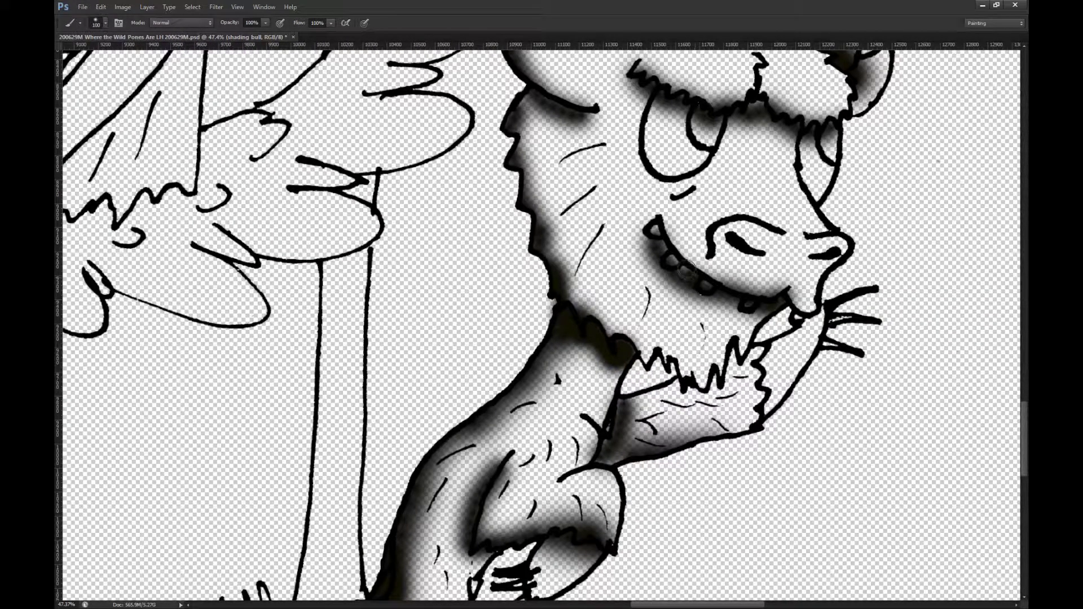
pyautogui.moveTo(663, 251)
pyautogui.mouseDown()
pyautogui.moveTo(655, 219)
pyautogui.moveTo(714, 284)
pyautogui.moveTo(751, 300)
pyautogui.moveTo(813, 312)
pyautogui.mouseUp()
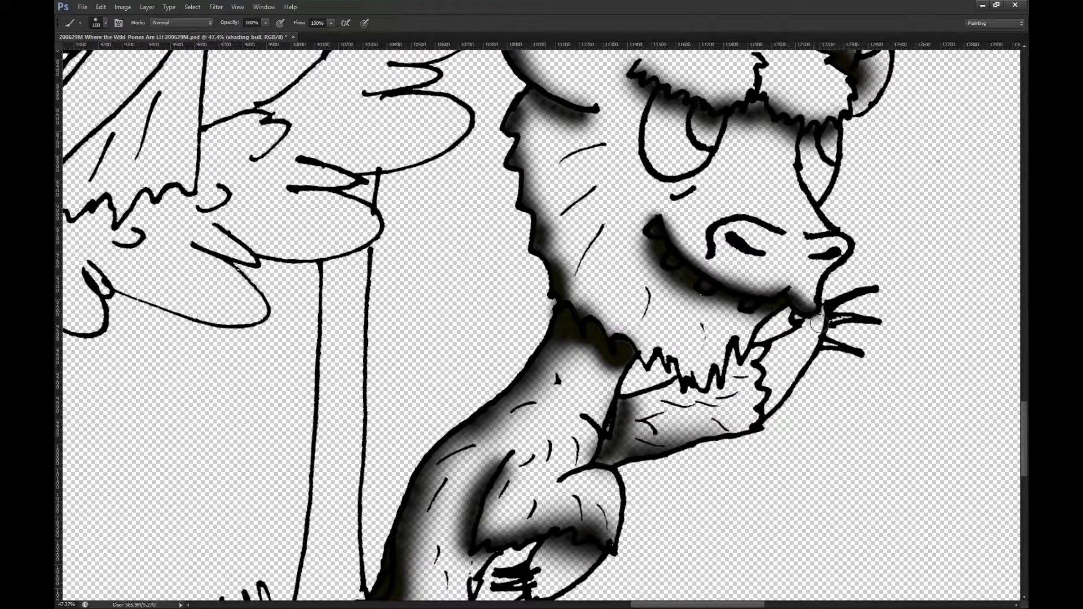
pyautogui.scroll(8, 819, 320)
pyautogui.scroll(-9, 830, 319)
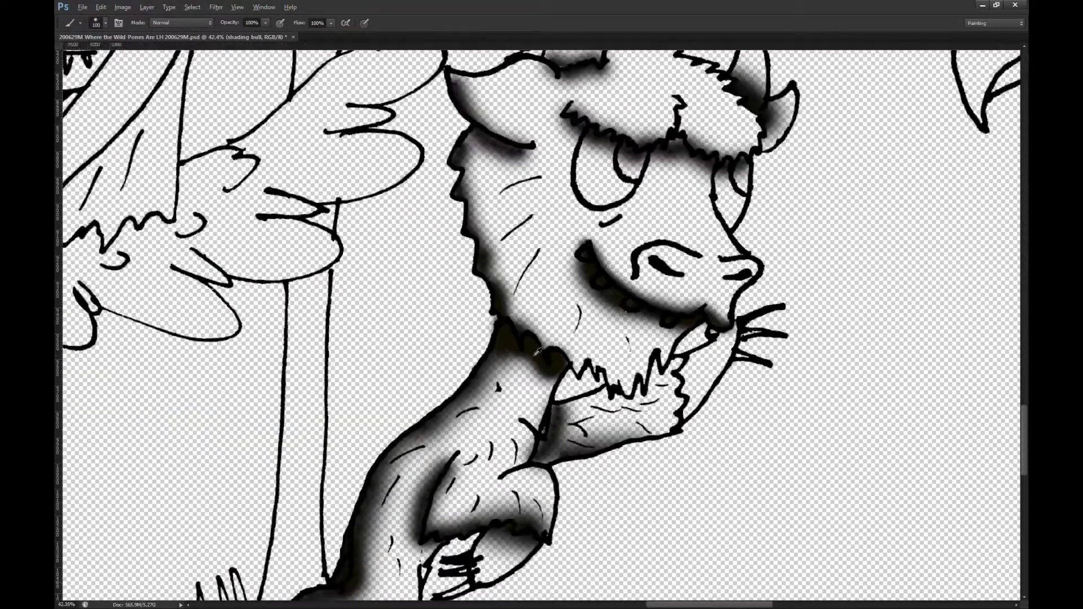
# Step: Deepen the shading in the crease behind the horned creature's arm and along the upper edge of its raised thigh
pyautogui.scroll(-1, 535, 355)
pyautogui.scroll(6, 534, 434)
pyautogui.moveTo(542, 437)
pyautogui.mouseDown()
pyautogui.moveTo(556, 388)
pyautogui.moveTo(540, 450)
pyautogui.mouseUp()
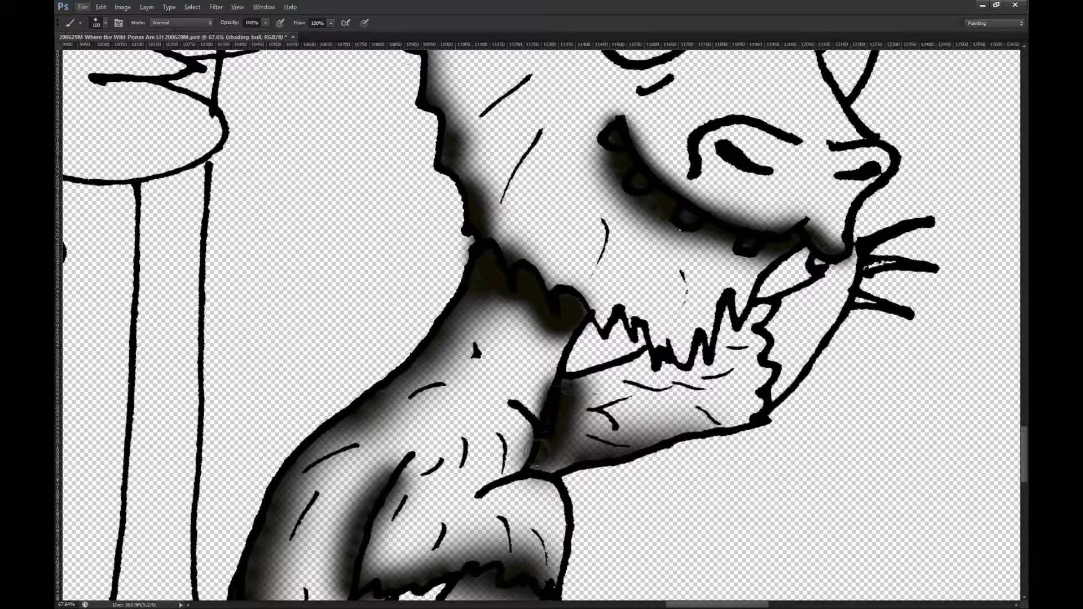
pyautogui.scroll(-3, 542, 358)
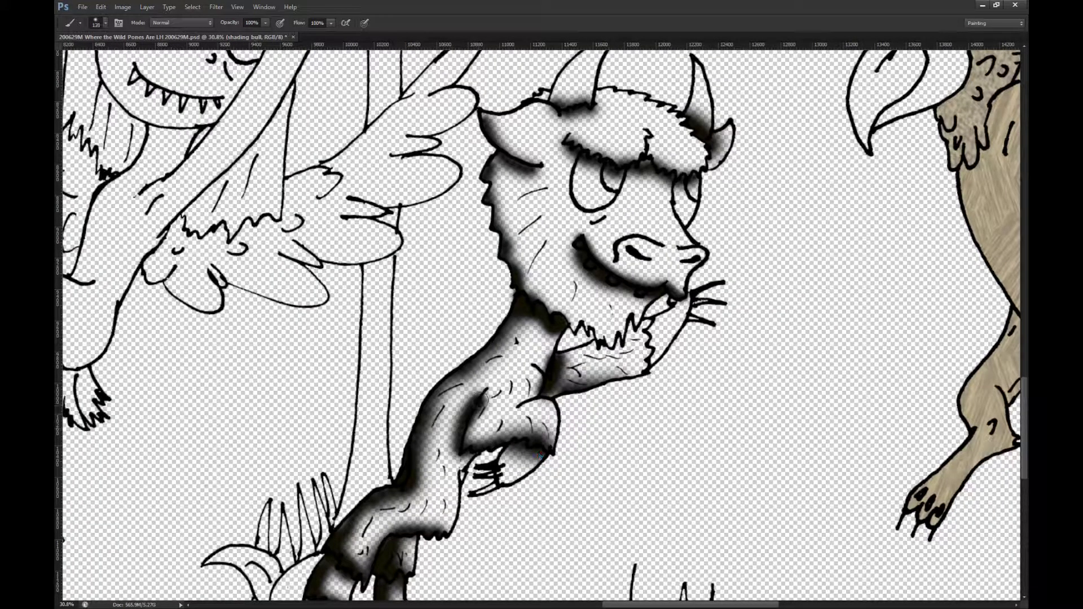
pyautogui.moveTo(484, 386)
pyautogui.mouseDown()
pyautogui.moveTo(465, 448)
pyautogui.moveTo(507, 434)
pyautogui.mouseUp()
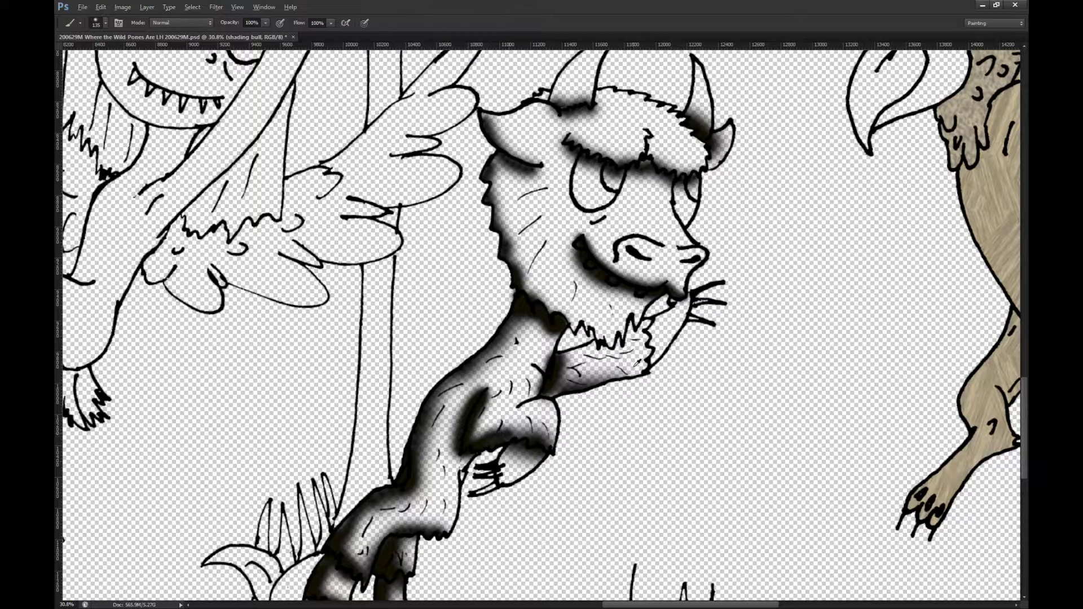
pyautogui.scroll(-1, 638, 363)
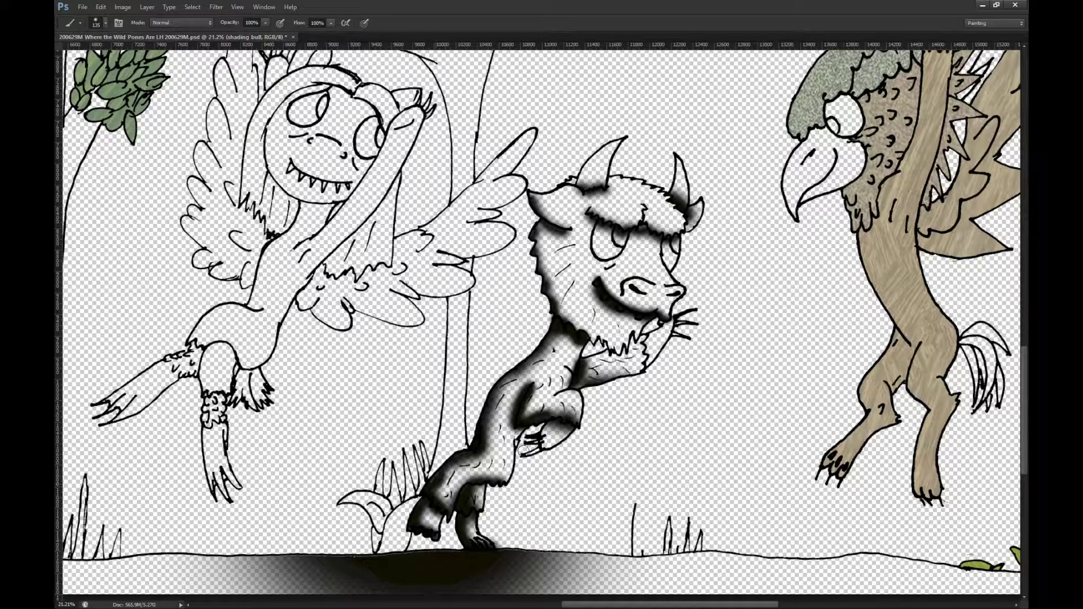
# Step: Save the illustration
pyautogui.scroll(-2, 638, 364)
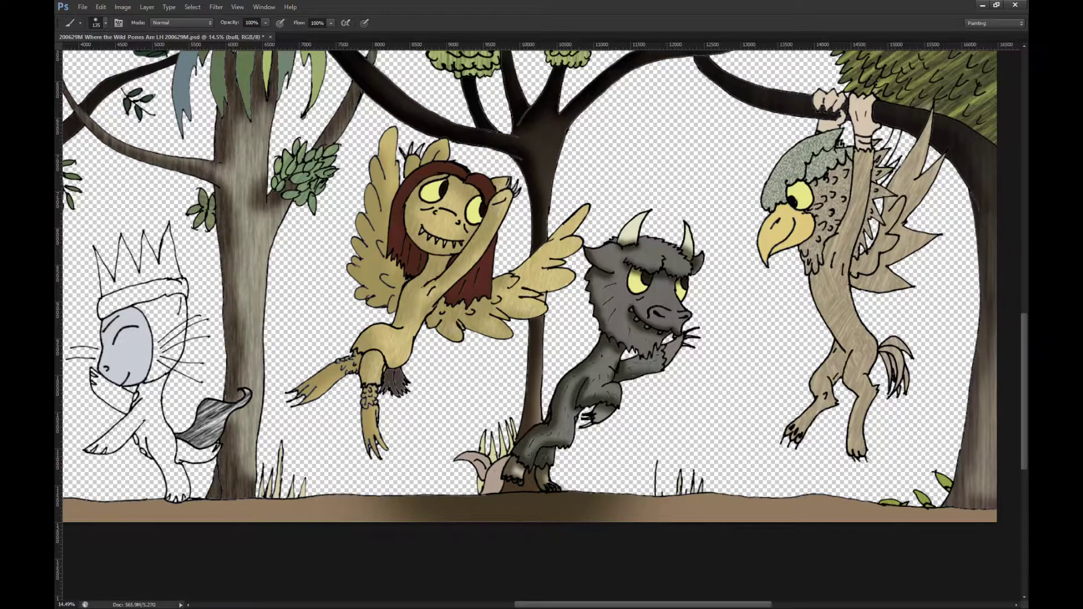
pyautogui.scroll(3, 886, 305)
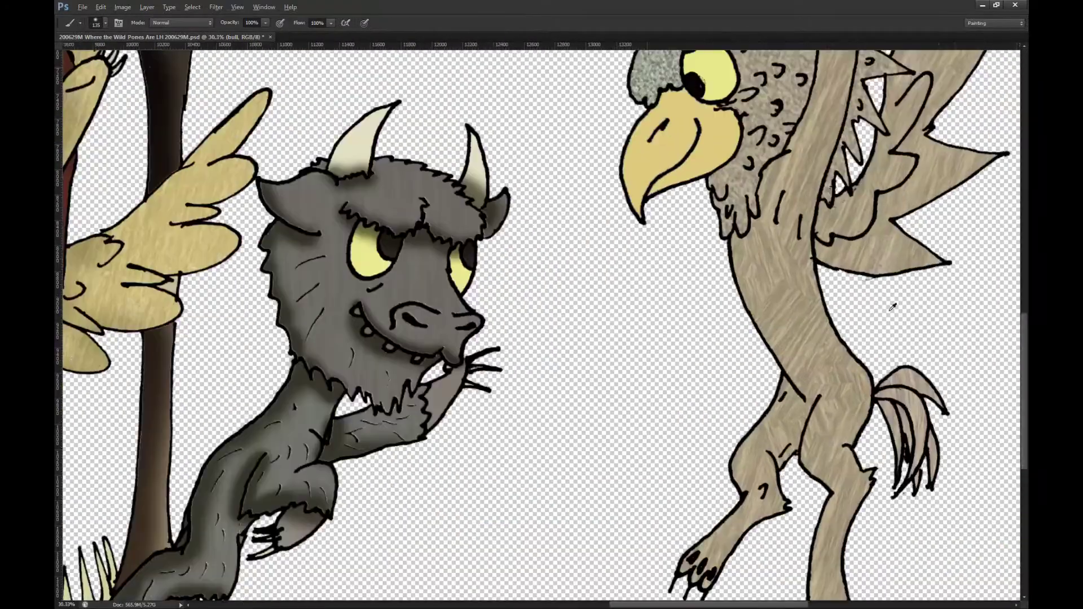
pyautogui.hscroll(2, 853, 311)
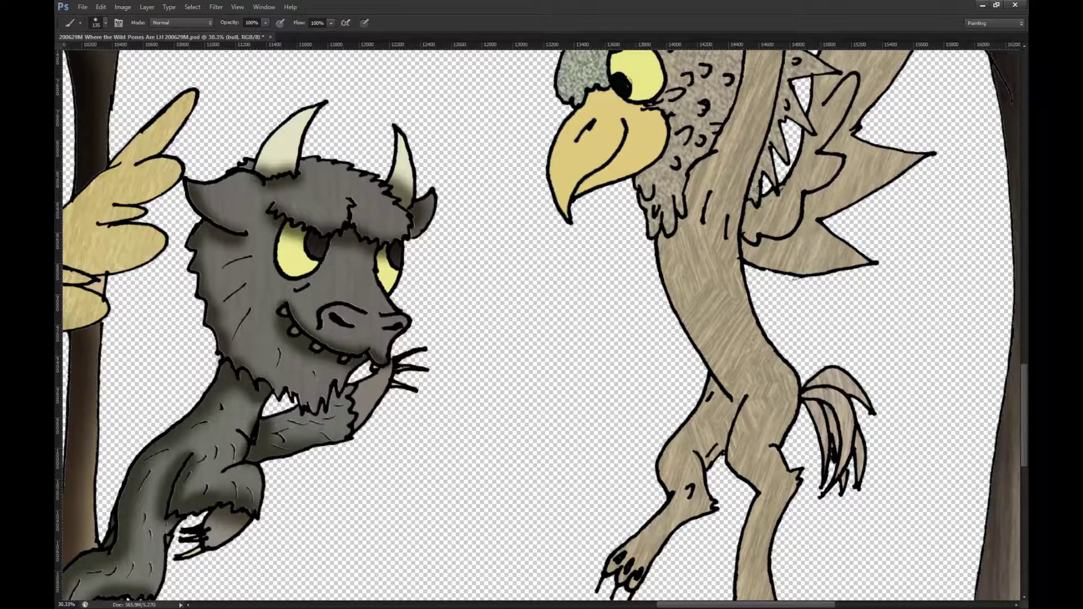
pyautogui.hotkey('ctrl', 's')
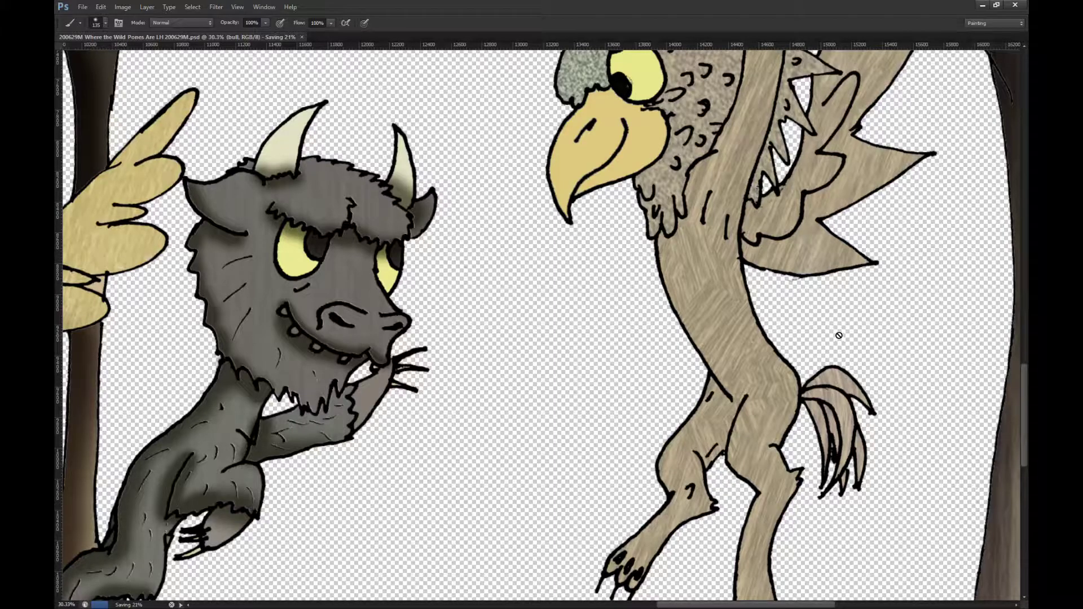
pyautogui.scroll(1, 839, 336)
pyautogui.hscroll(1, 839, 336)
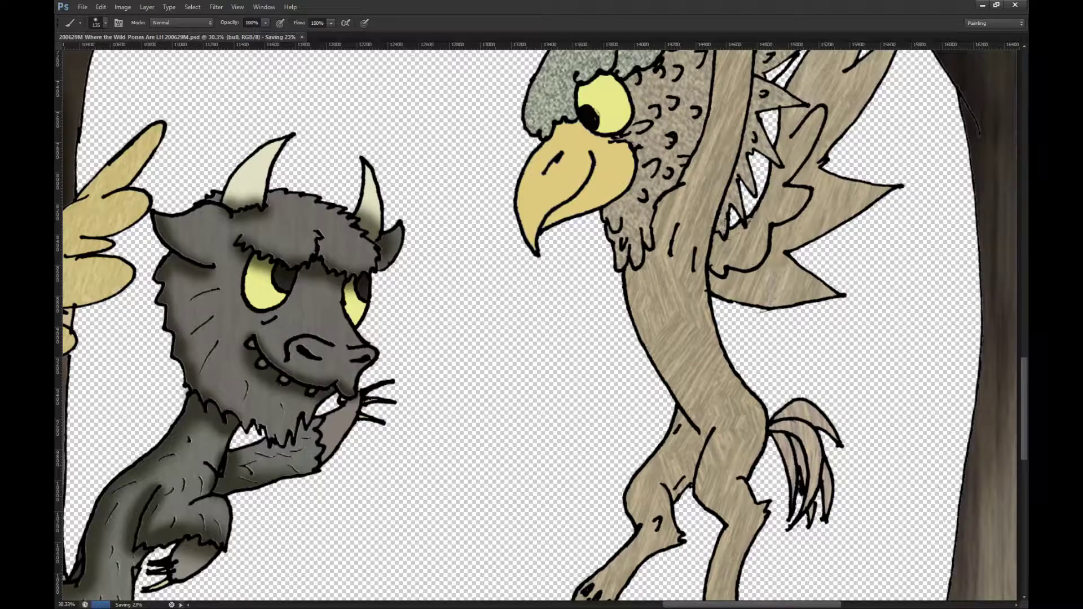
# Step: Select the empty background around the beaked creature with the Magic Wand, toggle the Contiguous option, and clear the selected area
pyautogui.press('w')
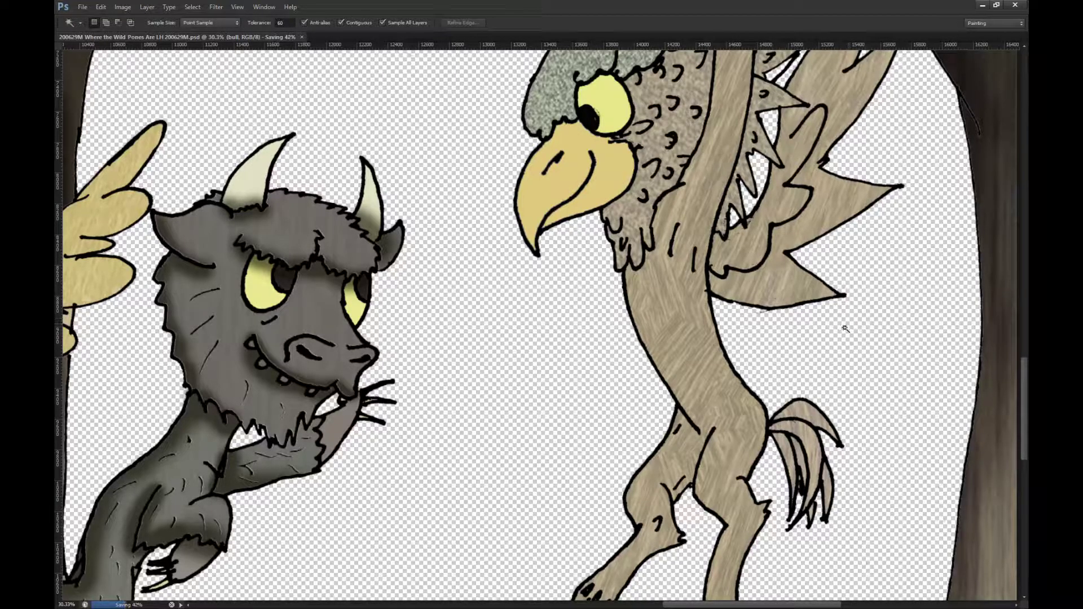
pyautogui.click(846, 331)
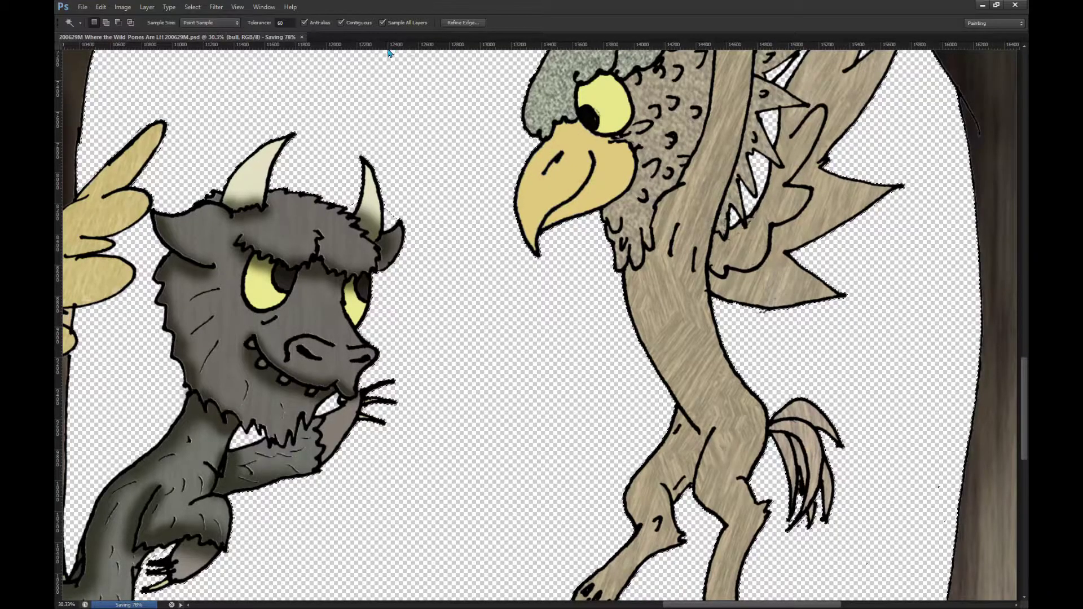
pyautogui.click(341, 22)
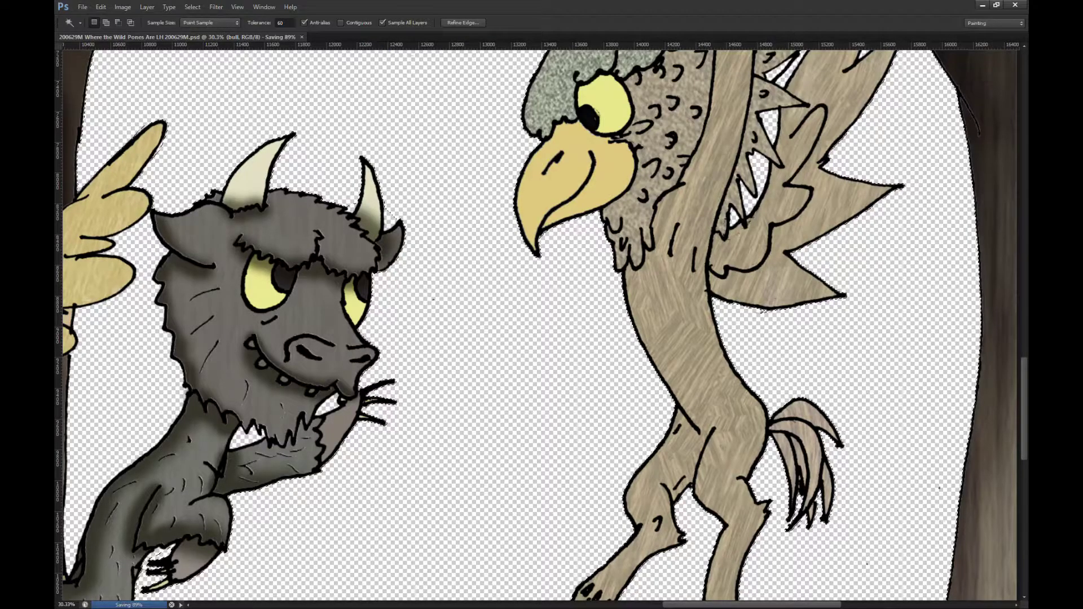
pyautogui.press('Delete')
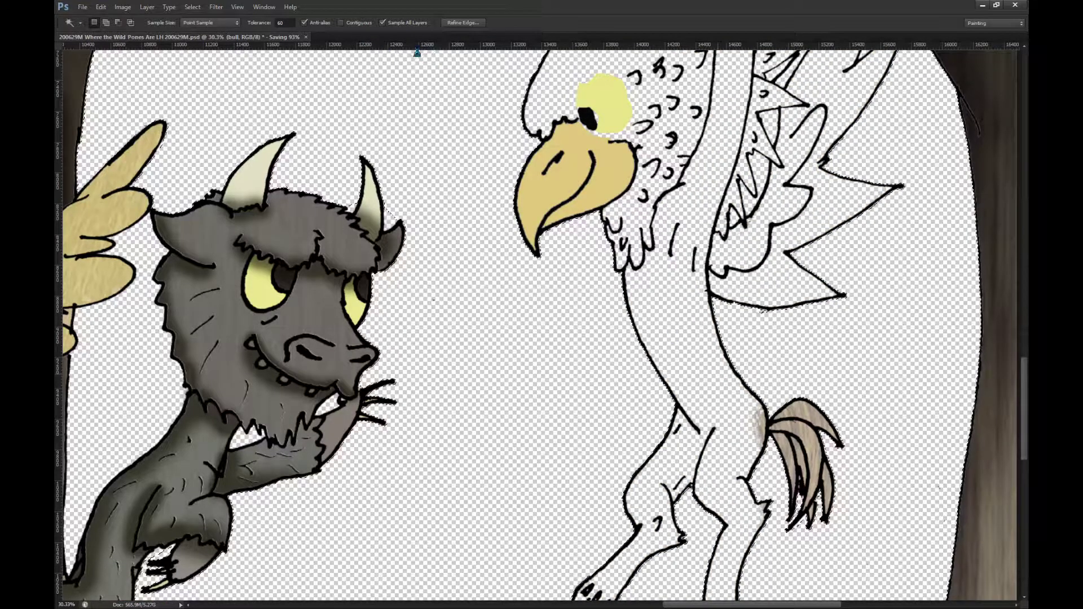
pyautogui.click(364, 25)
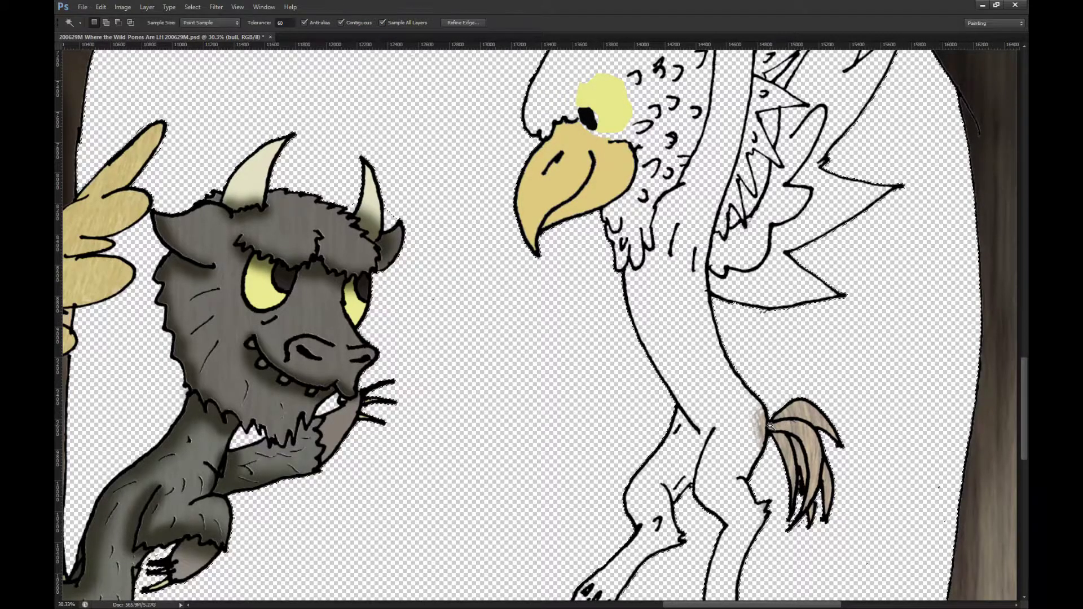
# Step: Deselect and erase the tail texture spilling onto the beaked creature's hip on the COLOUR layer with a 158 px Eraser
pyautogui.scroll(5, 784, 434)
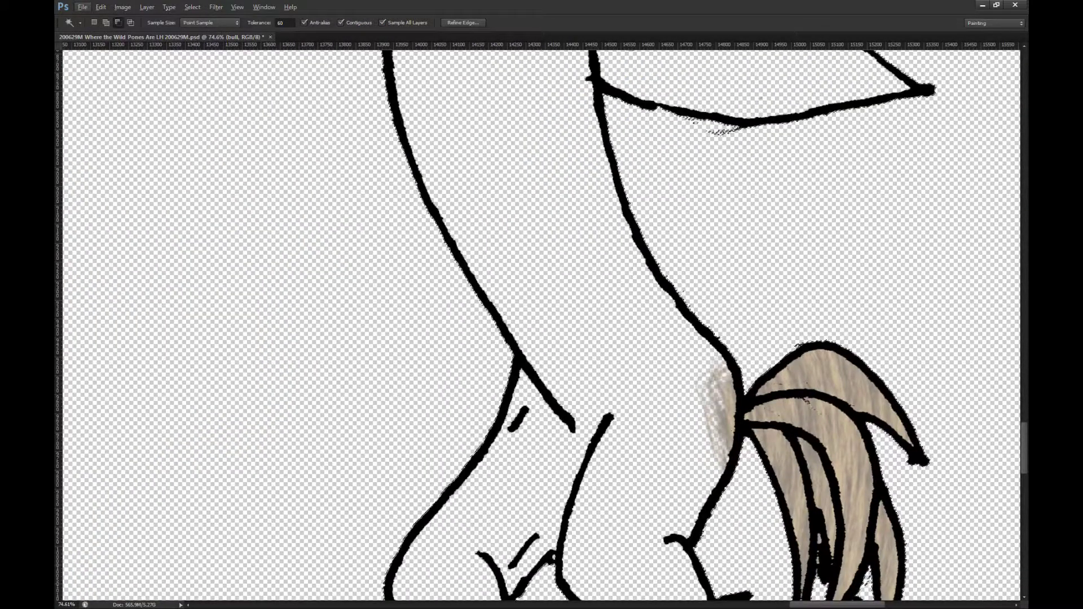
pyautogui.hotkey('ctrl', 'alt', 'z')
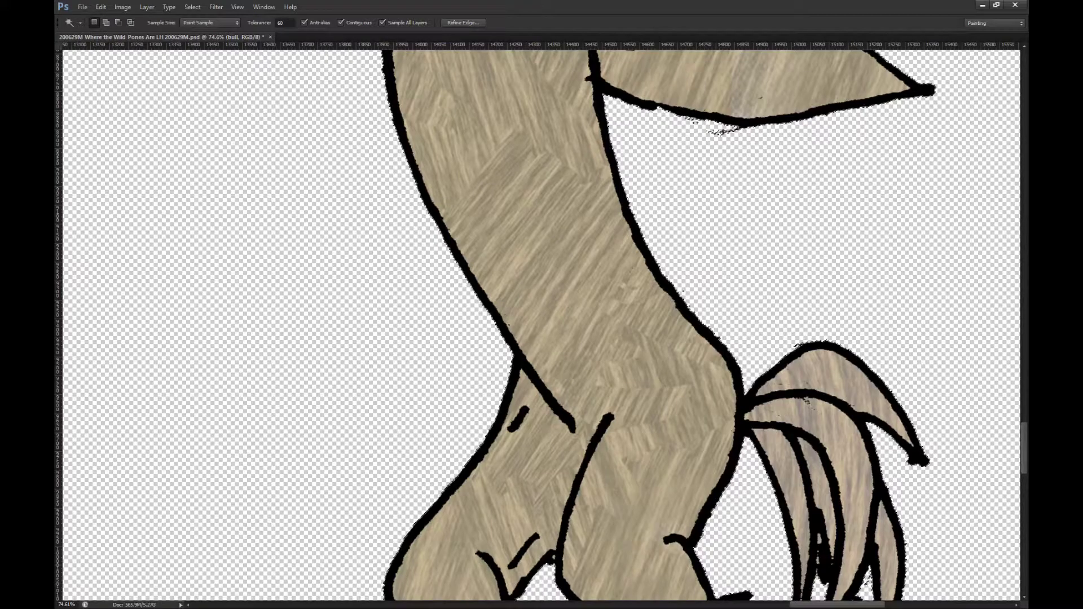
pyautogui.hotkey('ctrl', 'z')
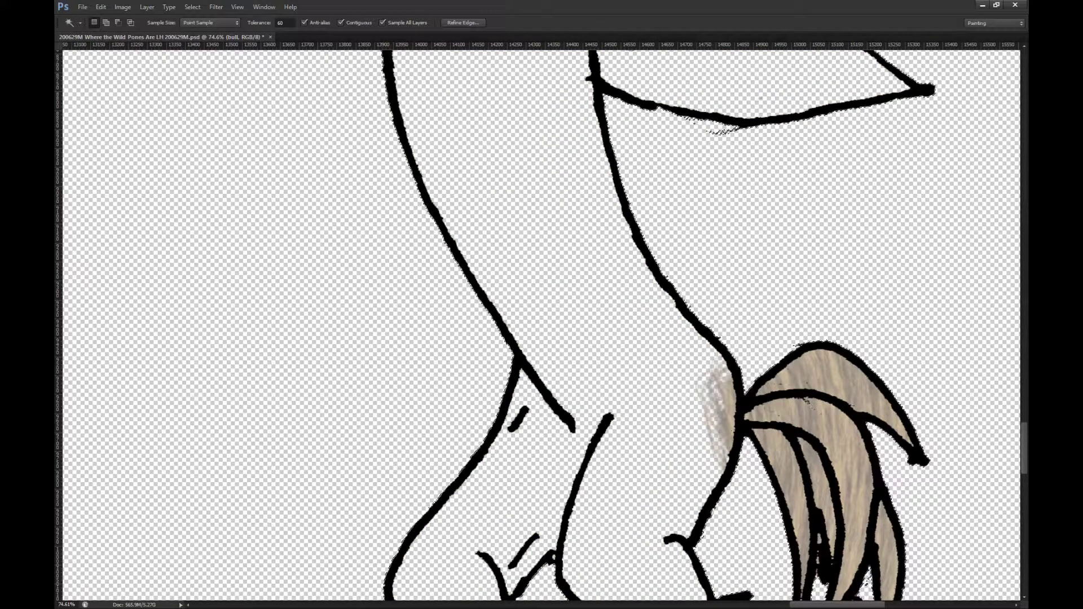
pyautogui.press('e')
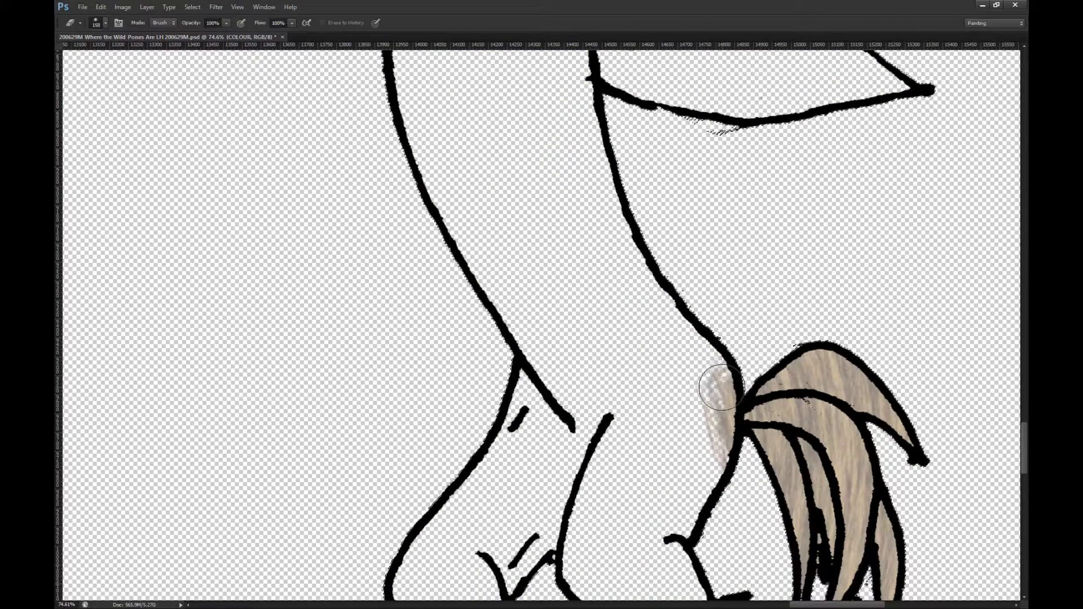
pyautogui.press('m')
pyautogui.click(703, 390)
pyautogui.press('e')
pyautogui.moveTo(696, 368); pyautogui.dragTo(705, 402)
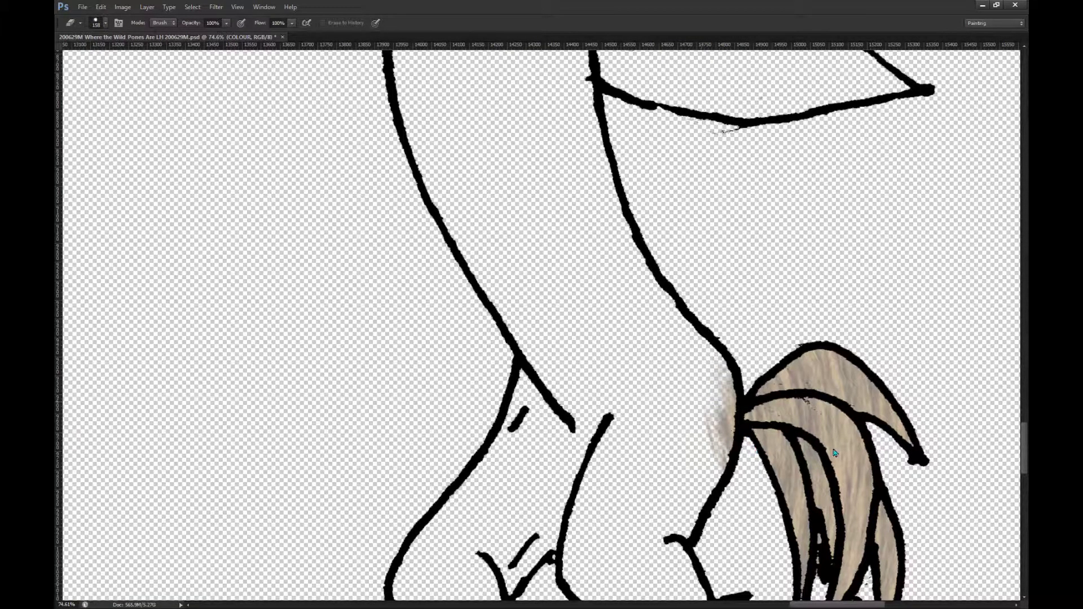
pyautogui.moveTo(682, 367)
pyautogui.mouseDown()
pyautogui.moveTo(701, 412)
pyautogui.moveTo(702, 389)
pyautogui.moveTo(706, 442)
pyautogui.mouseUp()
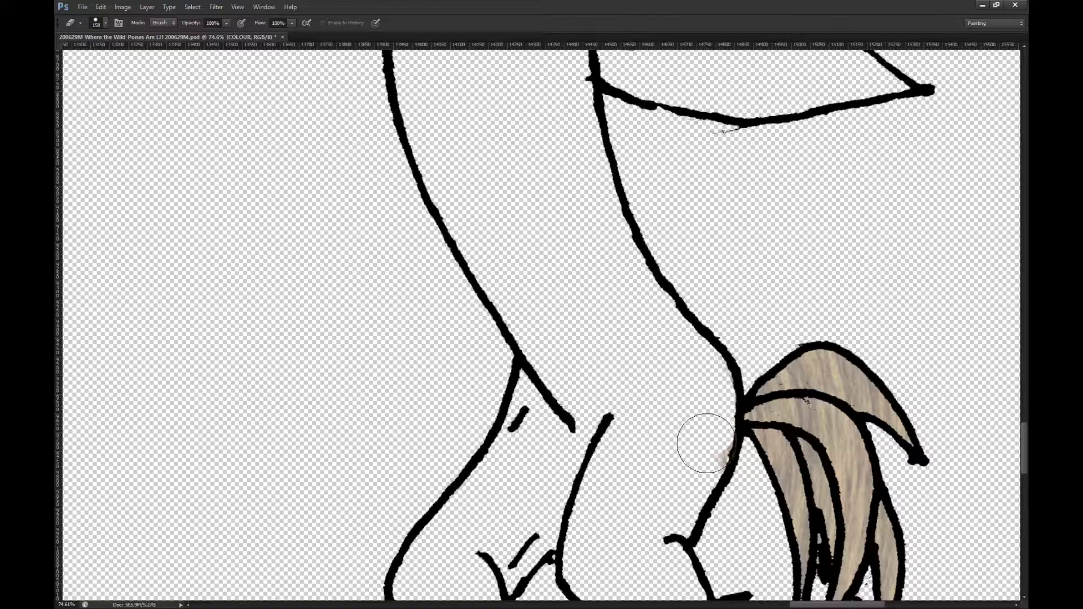
pyautogui.scroll(-3, 465, 278)
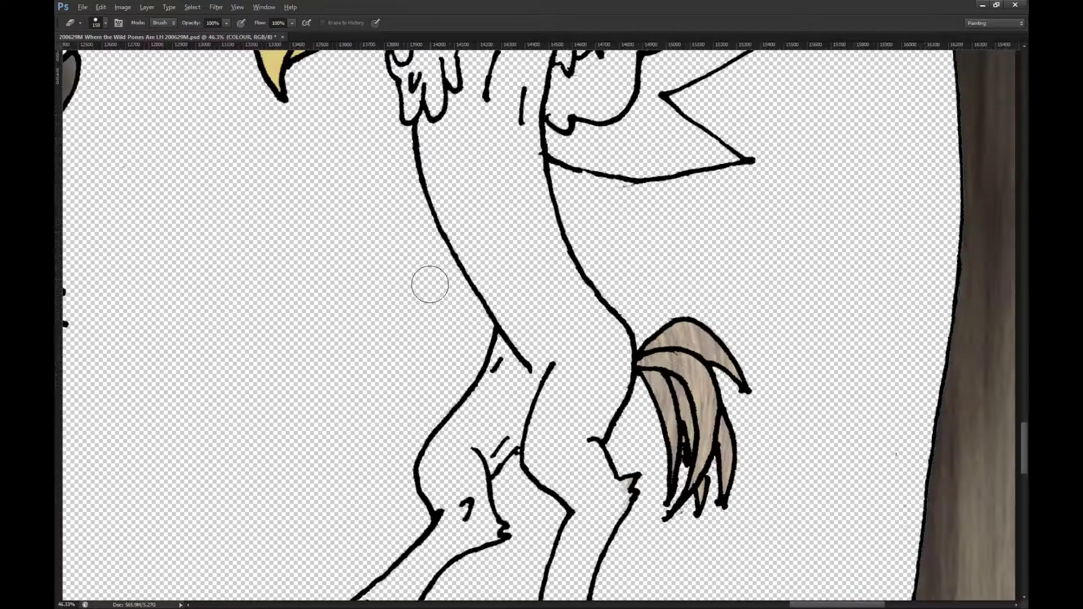
# Step: Select the unfilled long feather strip between the beaked creature's head feathers and its wing with the Magic Wand
pyautogui.scroll(-5, 548, 357)
pyautogui.moveTo(738, 259); pyautogui.dragTo(796, 336)
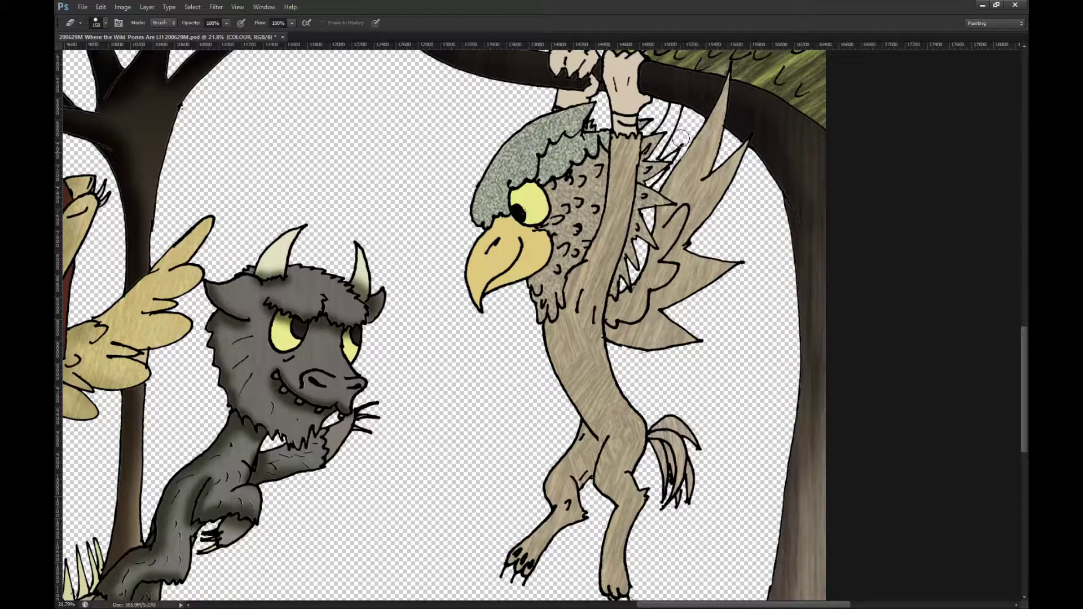
pyautogui.scroll(1, 697, 125)
pyautogui.scroll(1, 698, 125)
pyautogui.press('w')
pyautogui.click(622, 126)
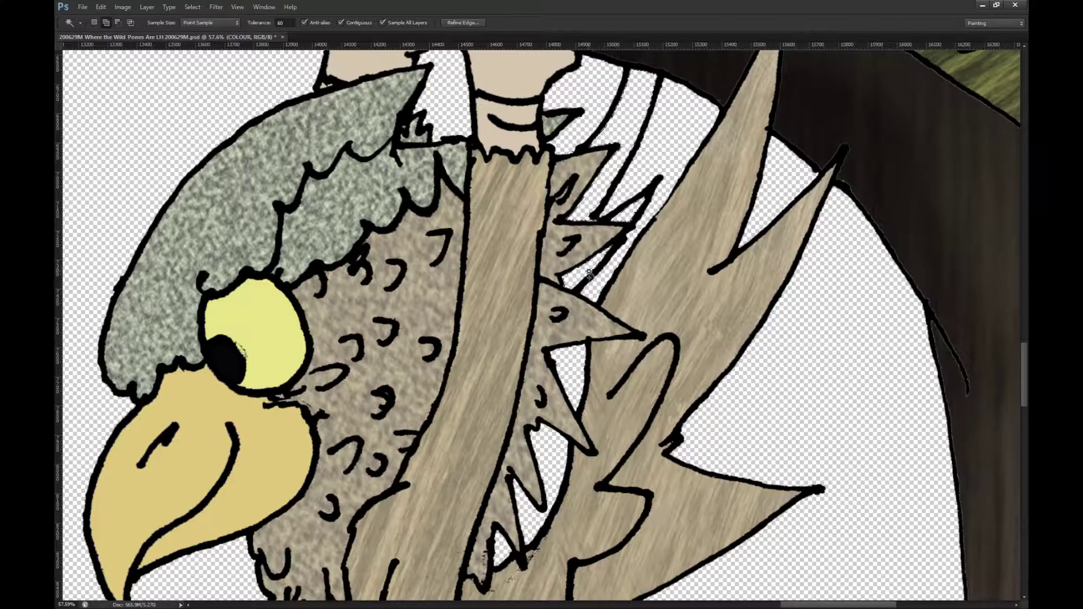
# Step: Fill the selected feather strip with the beaked creature's brown texture using the Clone Stamp, set to sample all layers
pyautogui.press('e')
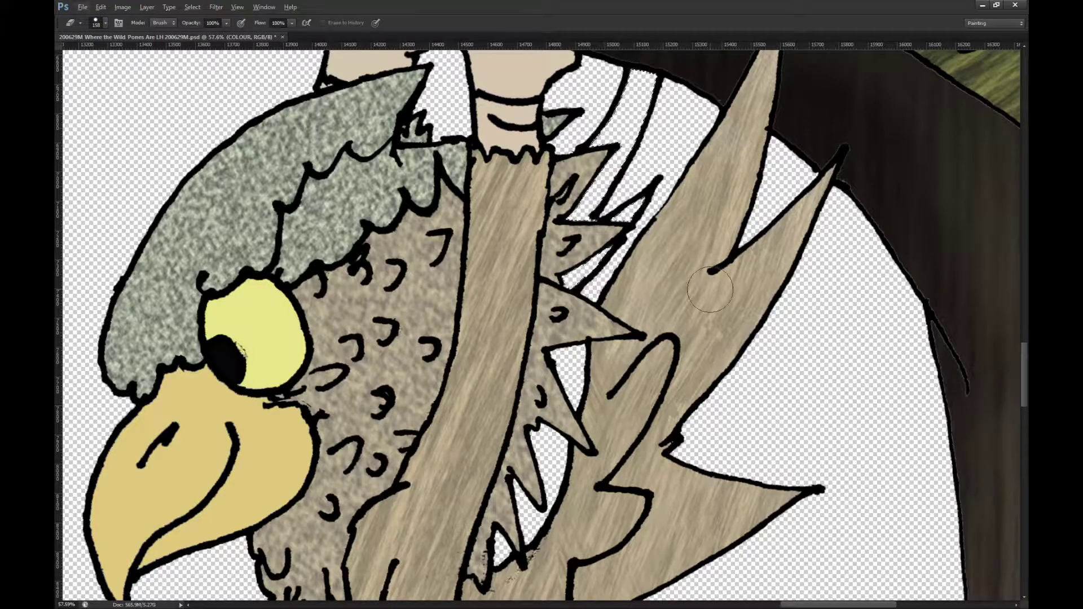
pyautogui.press('s')
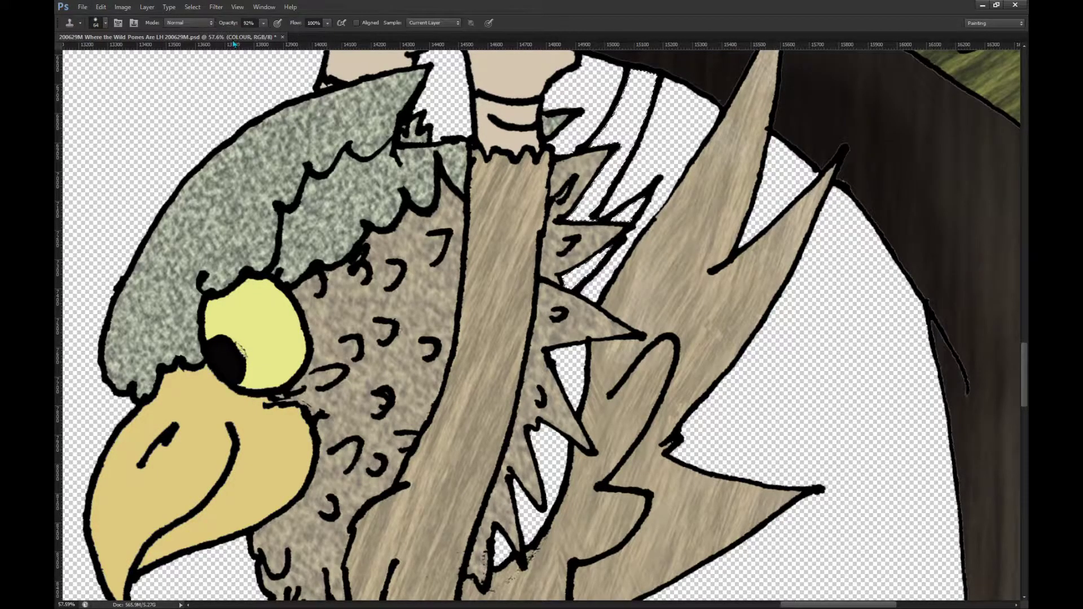
pyautogui.click(427, 51)
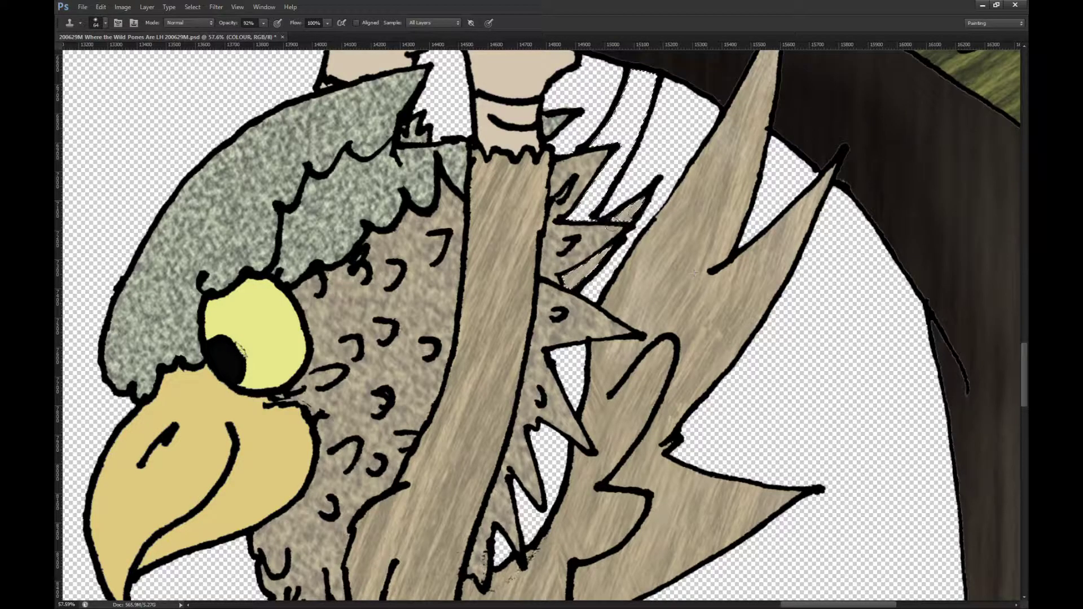
pyautogui.keyDown('alt'); pyautogui.scroll(-5, 625, 221); pyautogui.keyUp('alt')
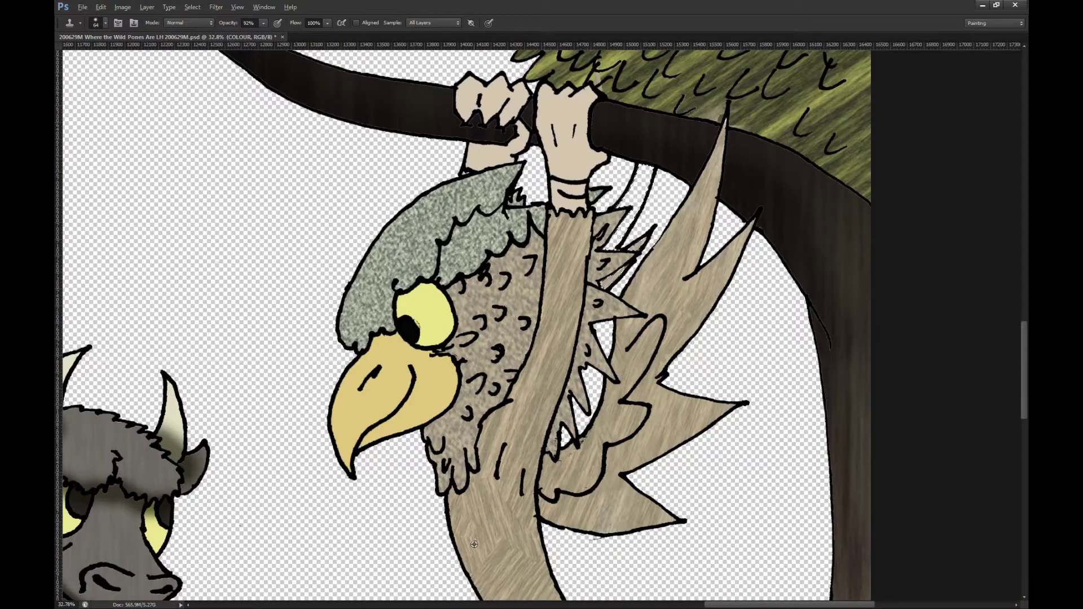
pyautogui.scroll(3, 638, 213)
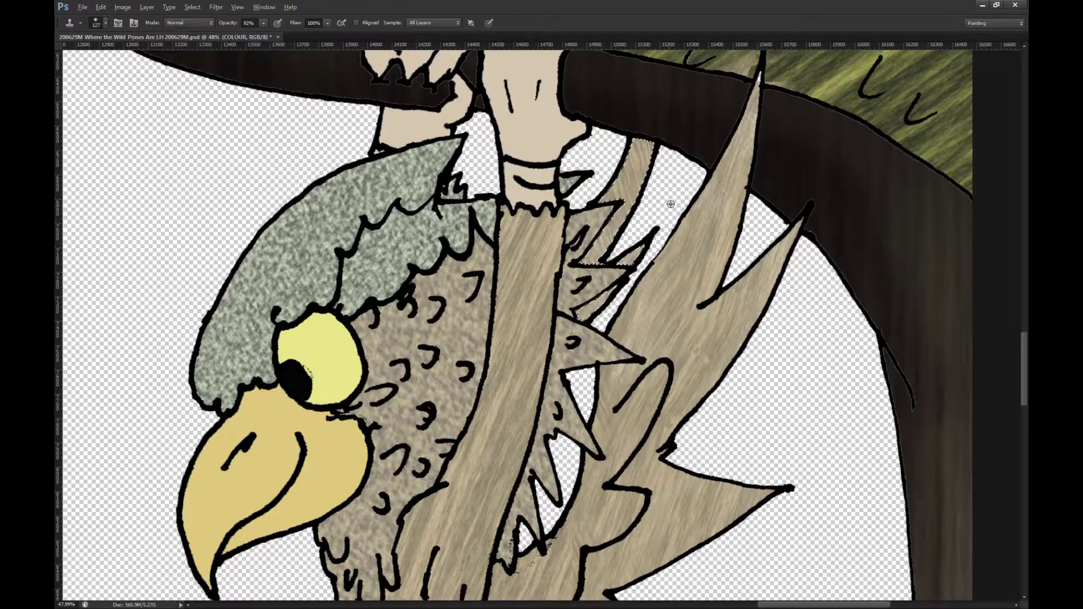
pyautogui.scroll(-2, 670, 204)
pyautogui.scroll(2, 611, 263)
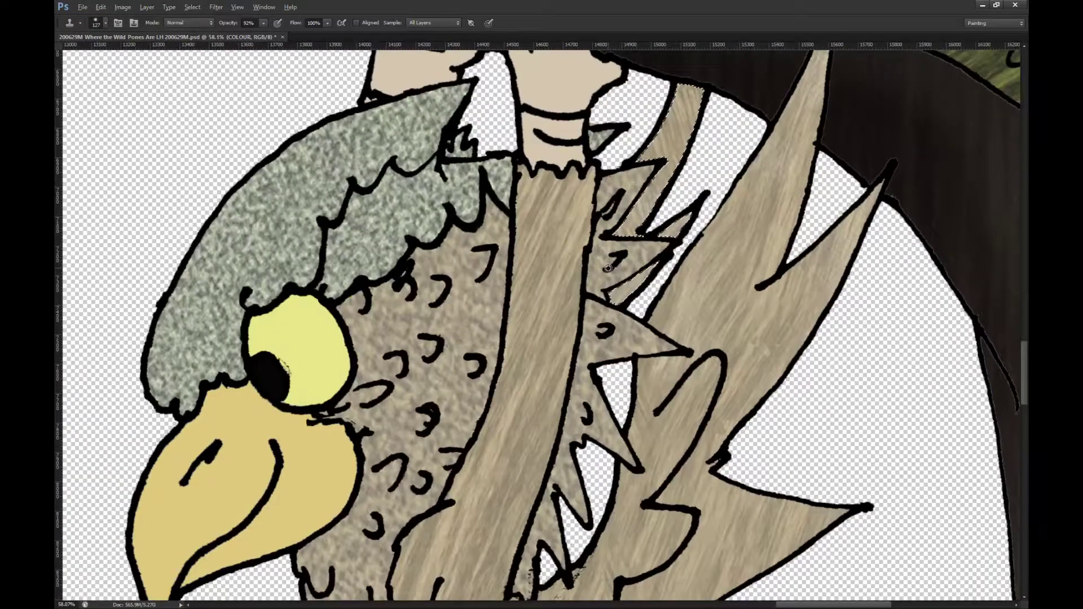
pyautogui.scroll(-5, 649, 257)
# Step: Examine the beaked creature's wing, body, legs and tail for remaining flaws in texture and outline
pyautogui.press('m')
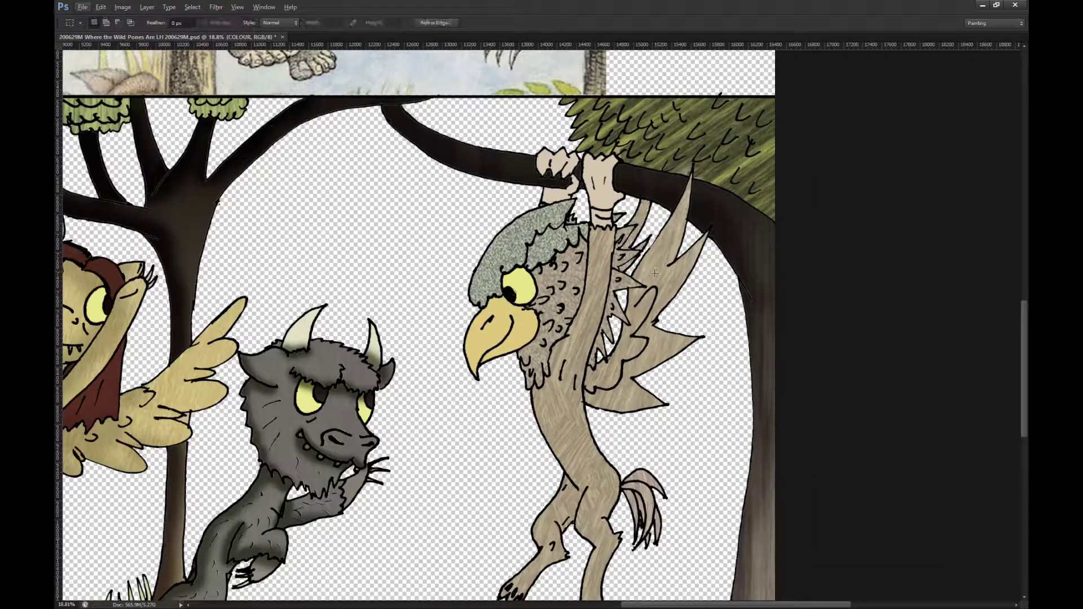
pyautogui.scroll(3, 615, 418)
pyautogui.moveTo(727, 477); pyautogui.dragTo(740, 388)
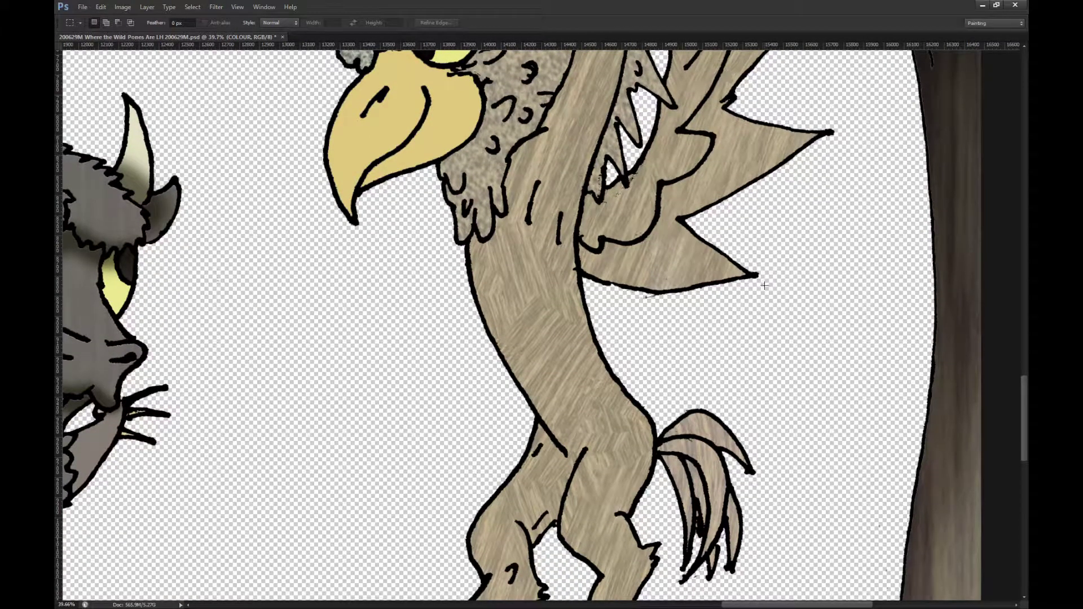
pyautogui.scroll(-4, 743, 291)
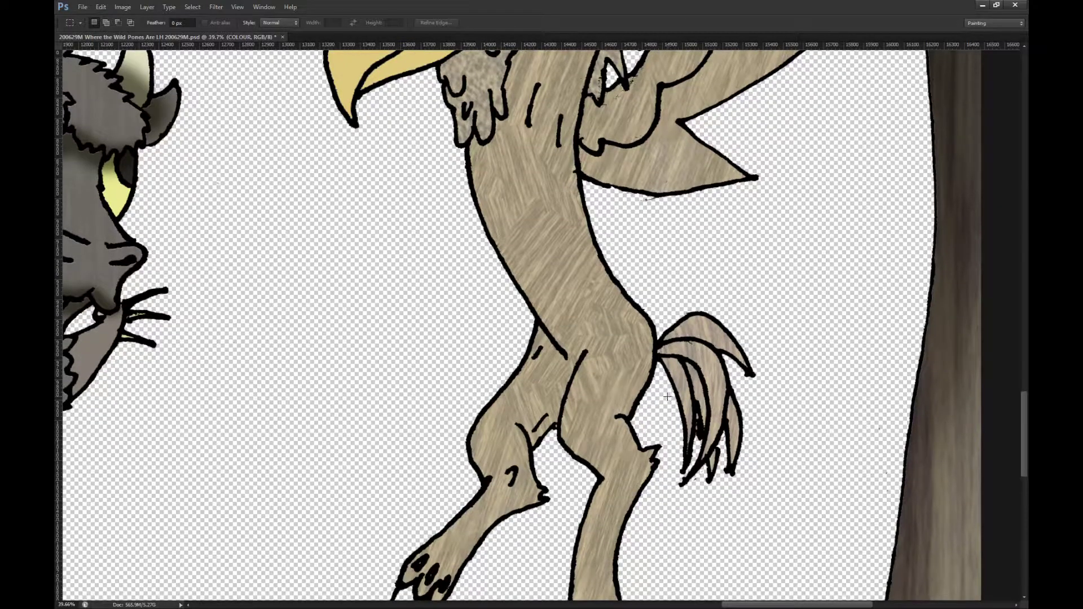
pyautogui.scroll(-2, 667, 397)
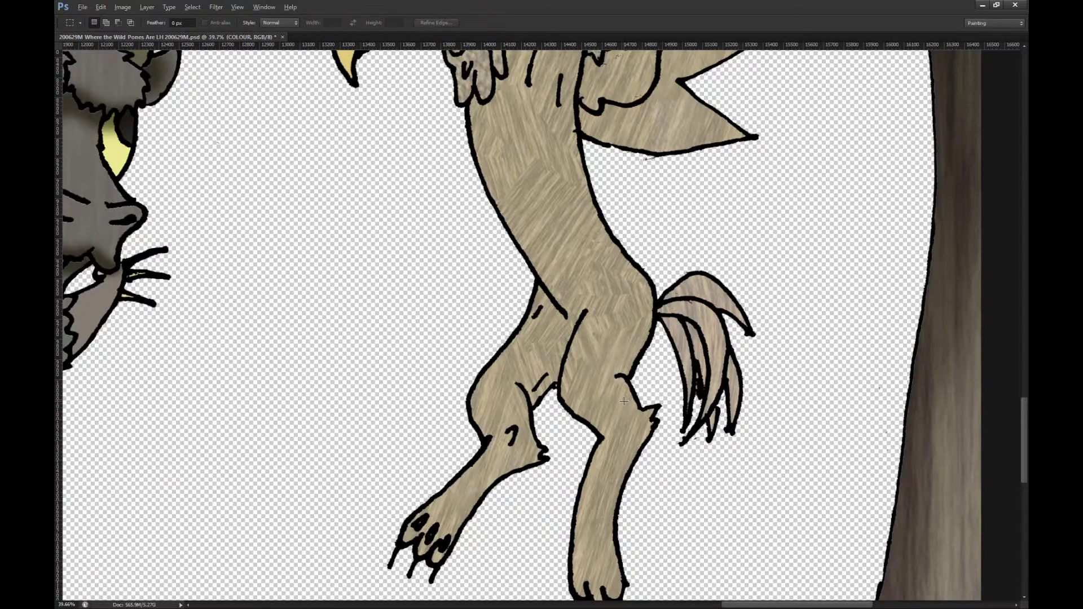
pyautogui.scroll(3, 624, 401)
pyautogui.scroll(-2, 624, 401)
pyautogui.scroll(2, 624, 401)
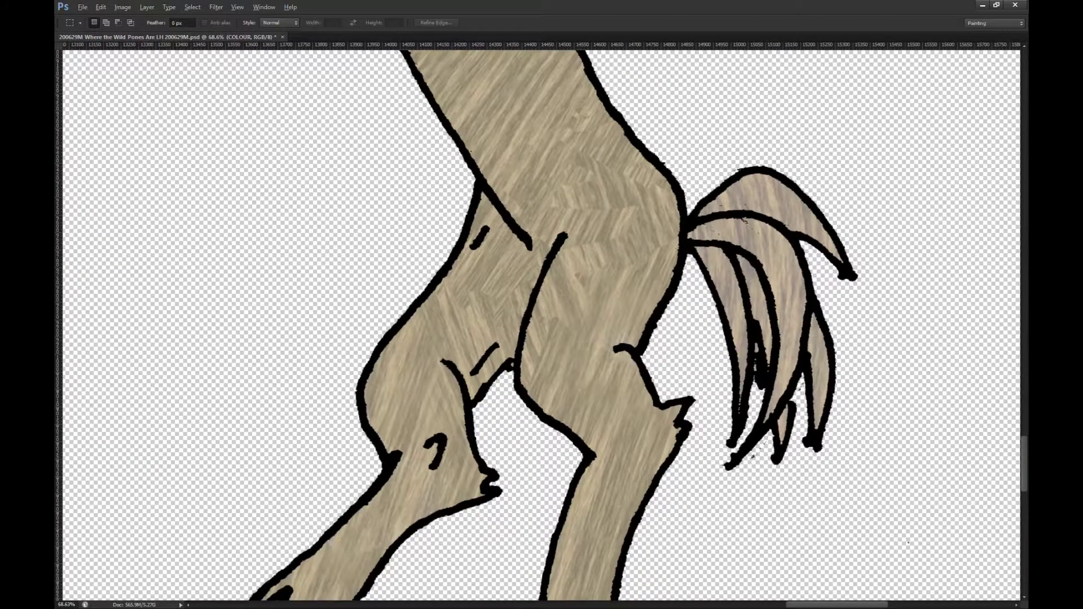
# Step: Lasso the short crease stroke behind the front leg's knee on the OUTLINES layer and flip it horizontally with Free Transform
pyautogui.hotkey('alt', '[')
pyautogui.hotkey('alt', '[')
pyautogui.scroll(3, 621, 321)
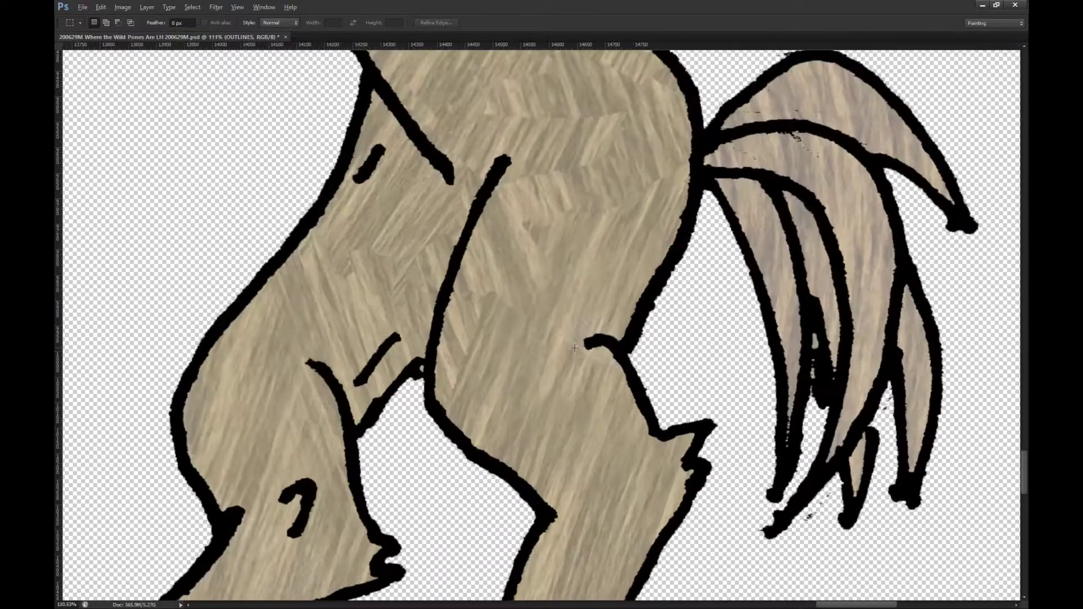
pyautogui.press('l')
pyautogui.moveTo(622, 322)
pyautogui.mouseDown()
pyautogui.moveTo(623, 375)
pyautogui.moveTo(577, 373)
pyautogui.moveTo(566, 283)
pyautogui.mouseUp()
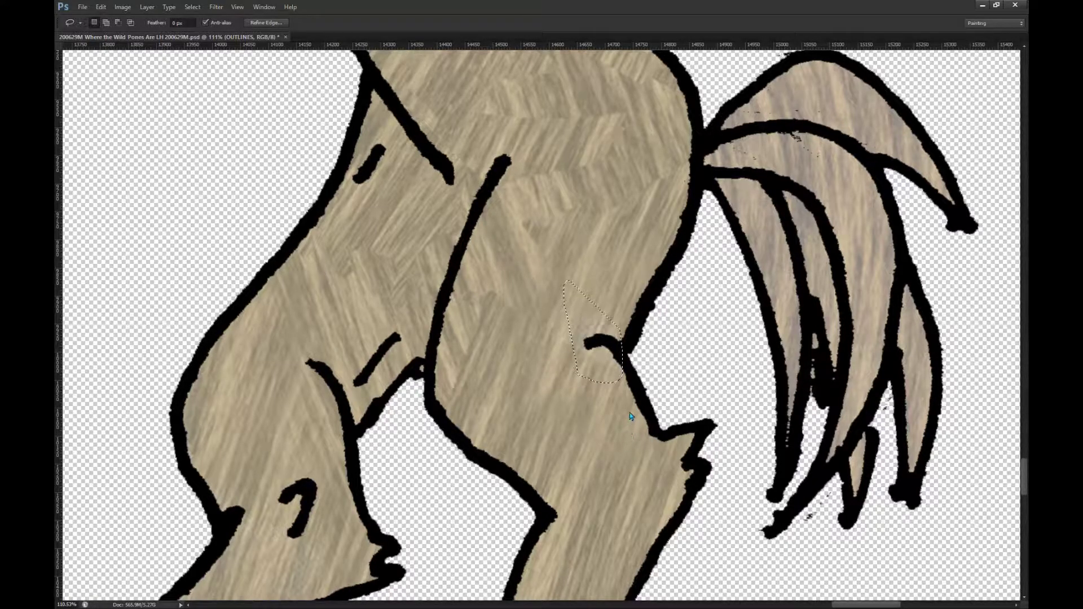
pyautogui.hotkey('ctrl', 't')
pyautogui.rightClick(607, 352)
pyautogui.click(647, 494)
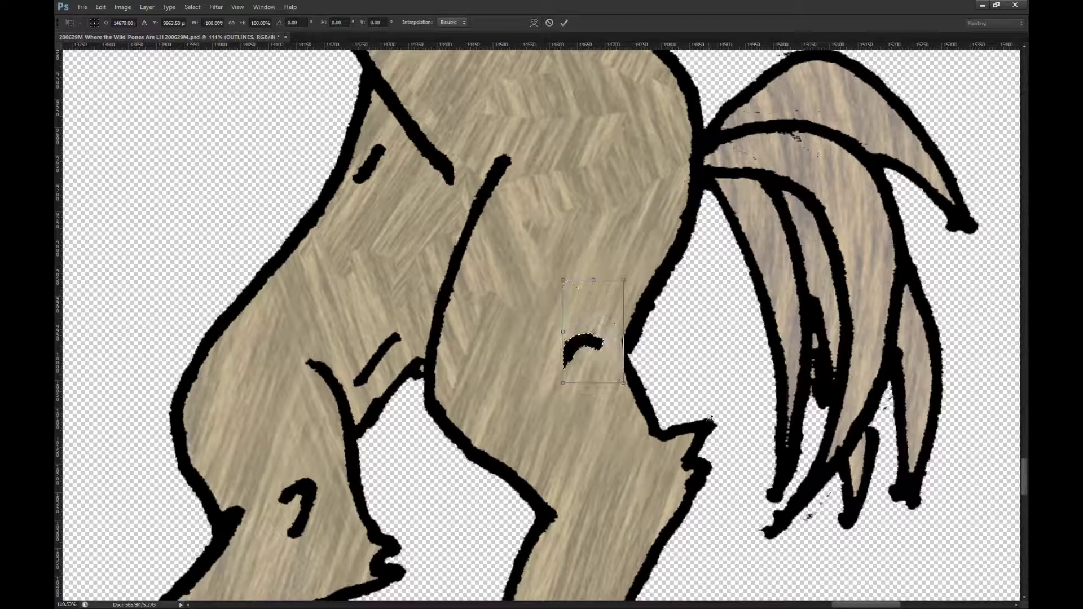
# Step: Rotate the flipped crease stroke and move it against the lower end of the thigh's back outline
pyautogui.moveTo(751, 366); pyautogui.dragTo(503, 174)
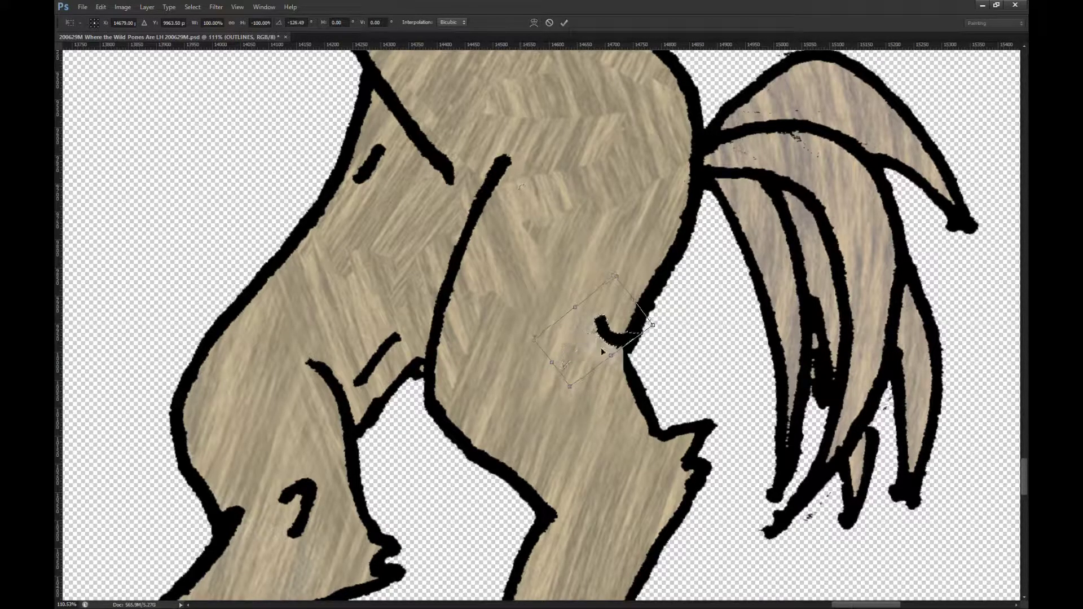
pyautogui.moveTo(599, 352); pyautogui.dragTo(592, 370)
pyautogui.moveTo(725, 352); pyautogui.dragTo(712, 290)
pyautogui.moveTo(625, 328); pyautogui.dragTo(649, 341)
pyautogui.moveTo(688, 385); pyautogui.dragTo(691, 350)
# Step: Flip the crease stroke again, then rotate and position it so it joins the thigh and lower leg outlines behind the knee
pyautogui.rightClick(623, 373)
pyautogui.click(663, 516)
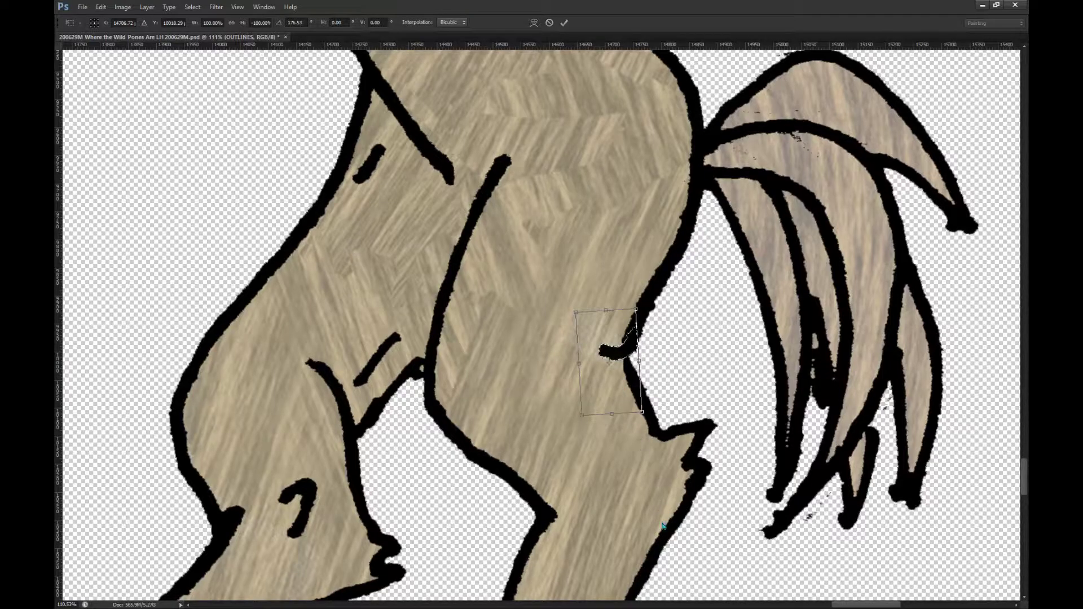
pyautogui.moveTo(730, 530)
pyautogui.mouseDown()
pyautogui.moveTo(599, 573)
pyautogui.moveTo(452, 536)
pyautogui.moveTo(435, 500)
pyautogui.mouseUp()
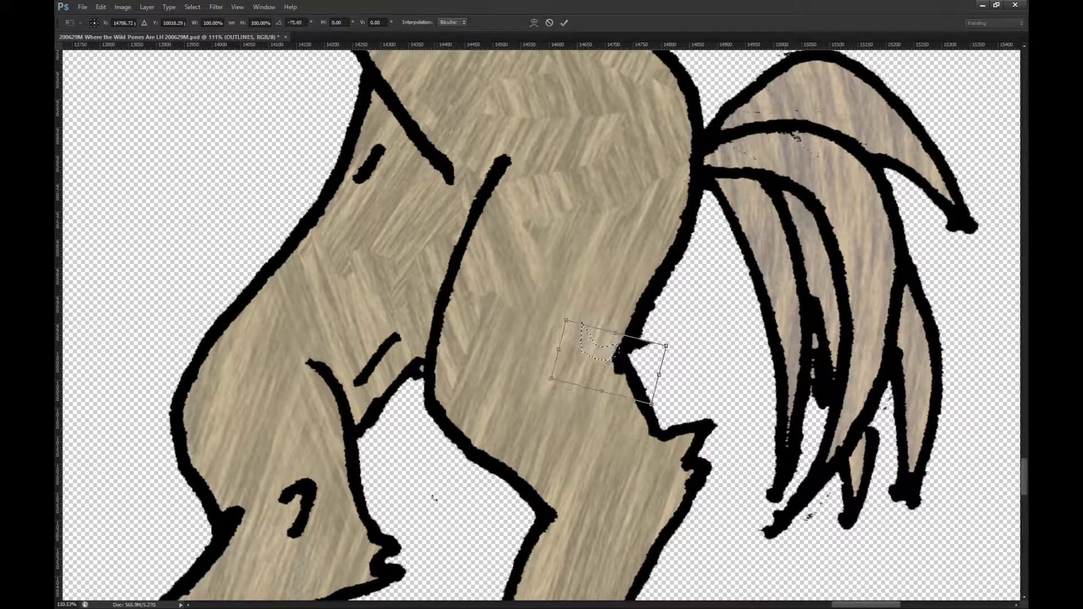
pyautogui.moveTo(607, 380)
pyautogui.mouseDown()
pyautogui.moveTo(597, 375)
pyautogui.moveTo(540, 451)
pyautogui.moveTo(607, 354)
pyautogui.moveTo(584, 386)
pyautogui.moveTo(571, 330)
pyautogui.moveTo(620, 361)
pyautogui.moveTo(591, 295)
pyautogui.mouseUp()
pyautogui.press('Return')
pyautogui.hotkey('ctrl', 't')
pyautogui.moveTo(584, 348); pyautogui.dragTo(597, 387)
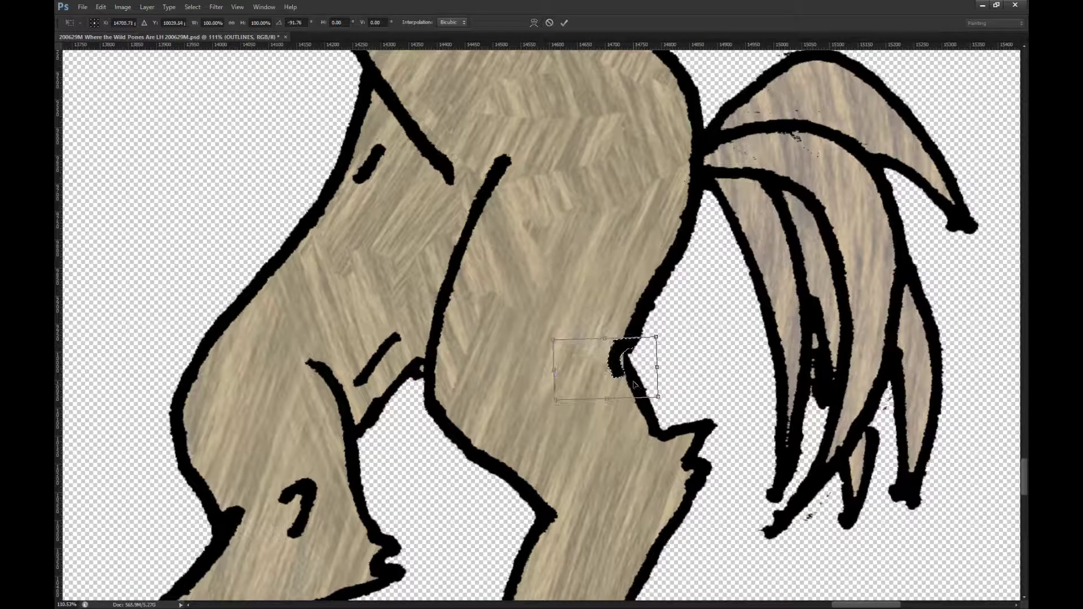
pyautogui.press('Return')
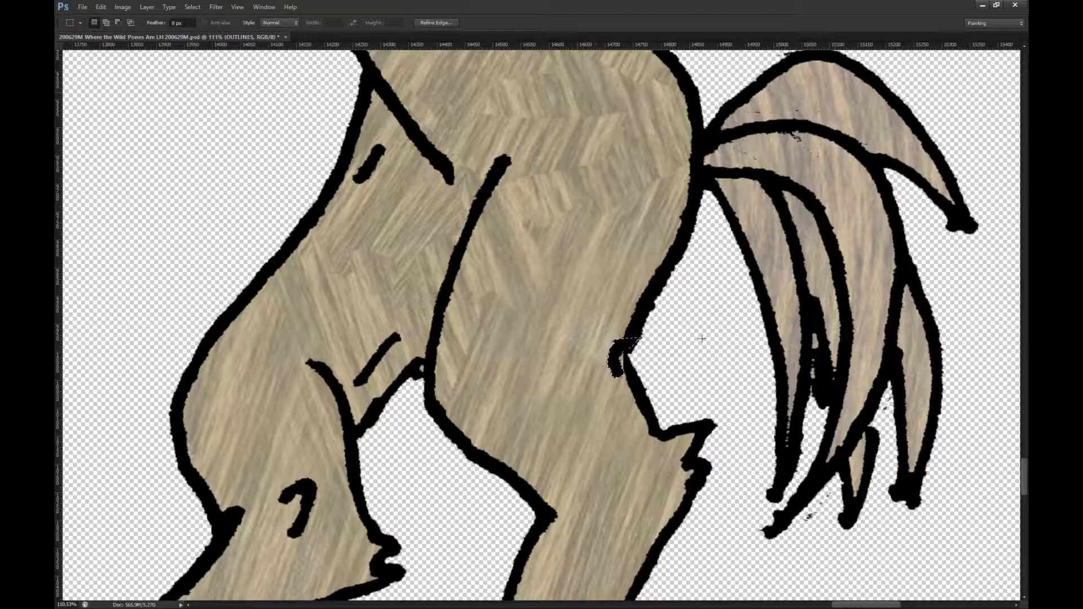
# Step: Lasso around the beaked creature's whole tail, starting where it meets the hip
pyautogui.scroll(-5, 680, 337)
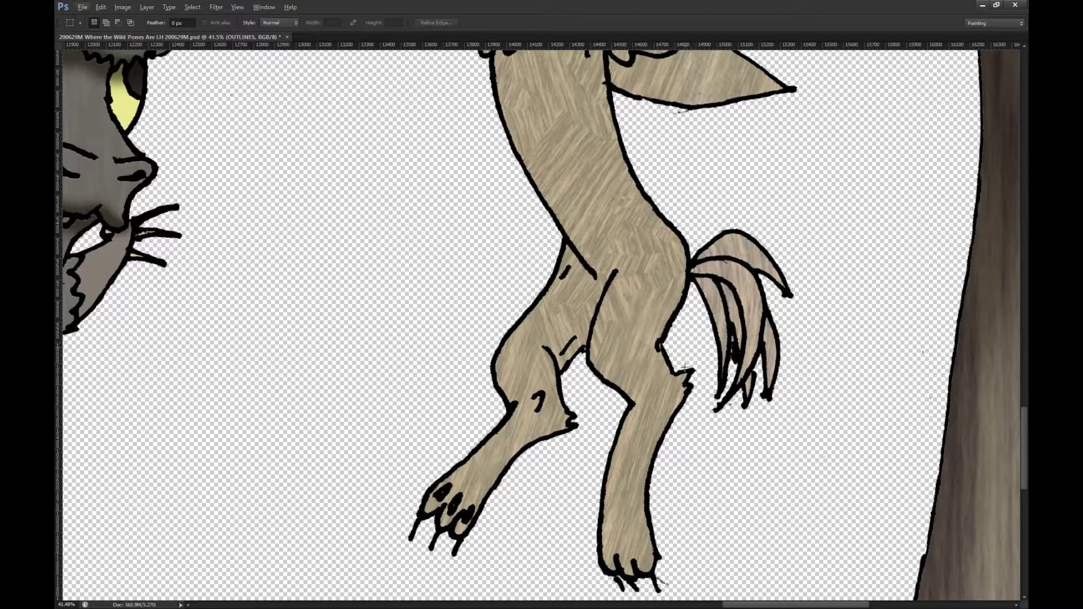
pyautogui.scroll(2, 697, 335)
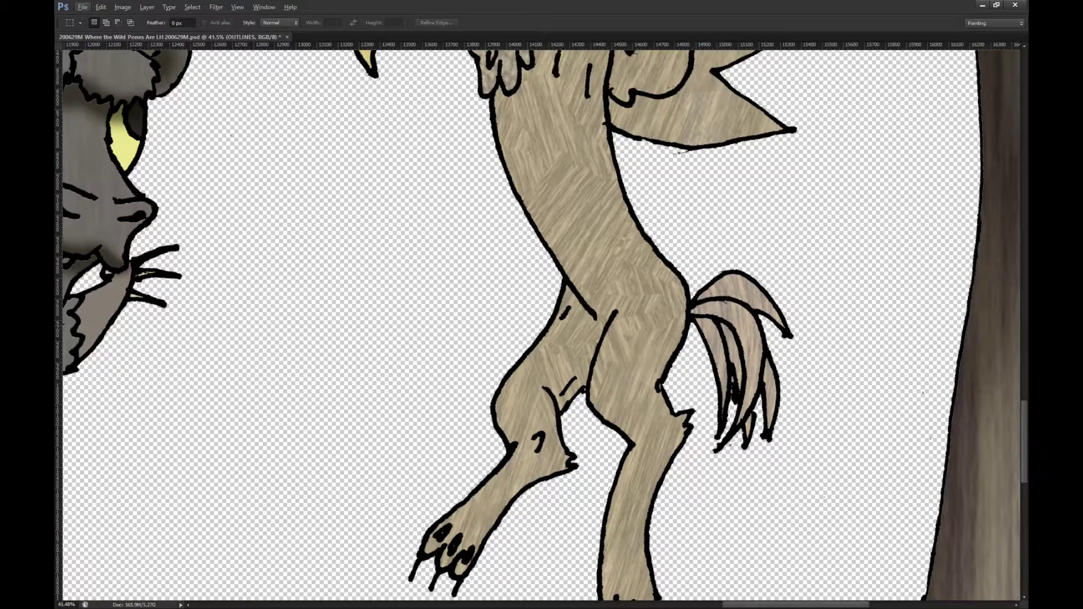
pyautogui.press('l')
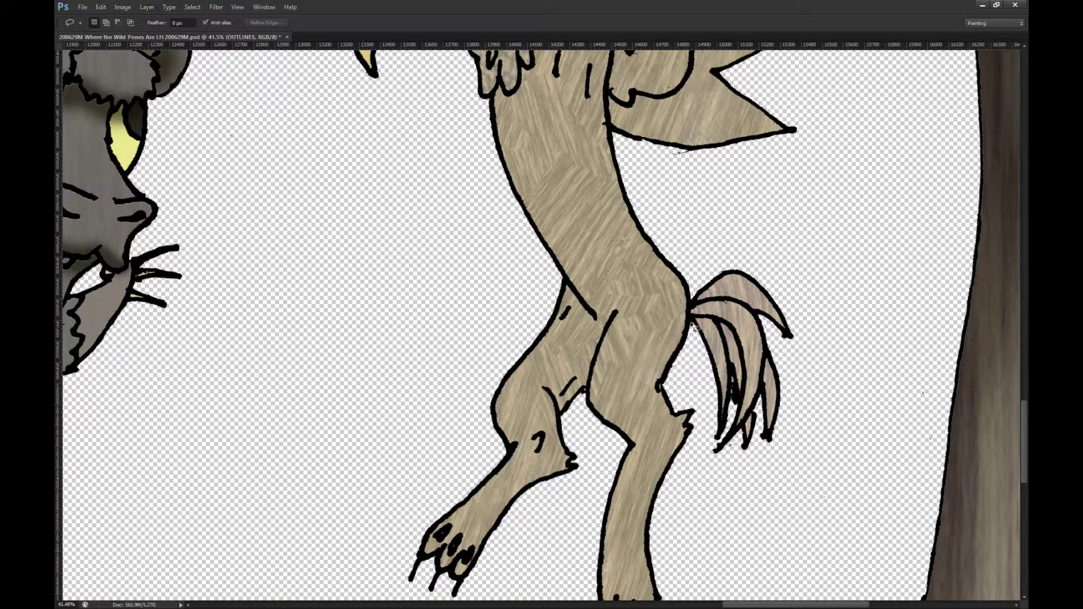
pyautogui.moveTo(690, 310)
pyautogui.mouseDown()
pyautogui.moveTo(835, 312)
pyautogui.moveTo(712, 496)
pyautogui.mouseUp()
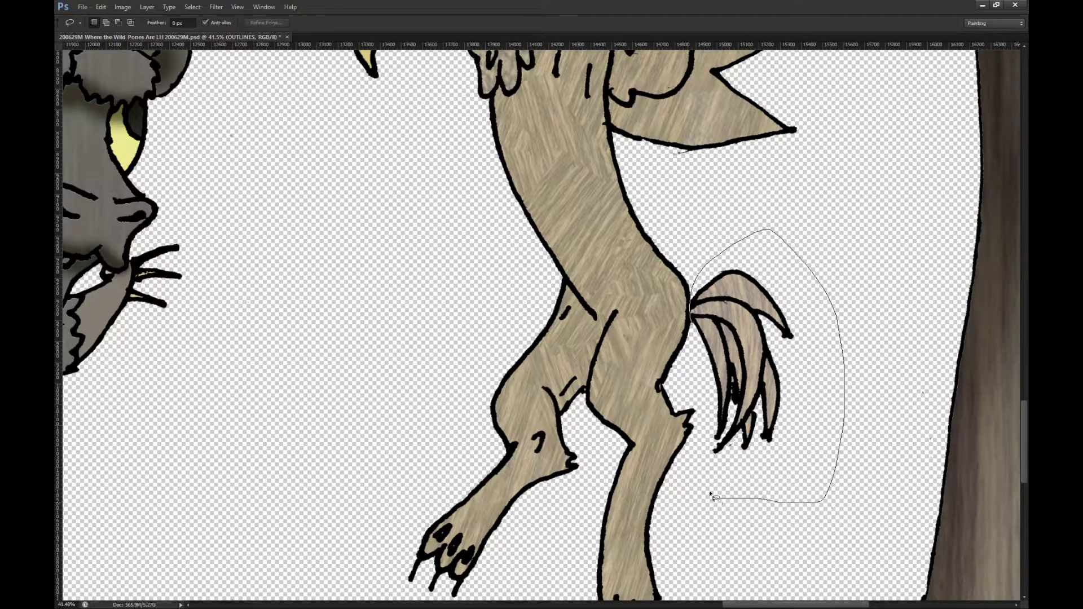
pyautogui.moveTo(703, 388); pyautogui.dragTo(699, 384)
pyautogui.press('m')
# Step: Try to clear the selected tail area on the OUTLINES layer and on the griffon body layer, undoing both deletions
pyautogui.press('Delete')
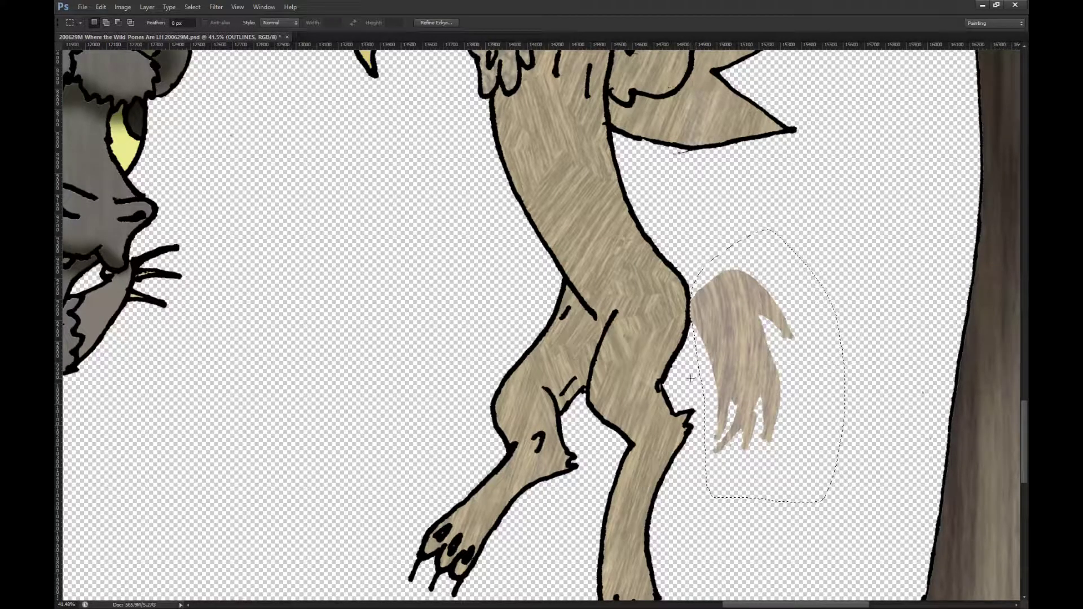
pyautogui.hotkey('ctrl', 'z')
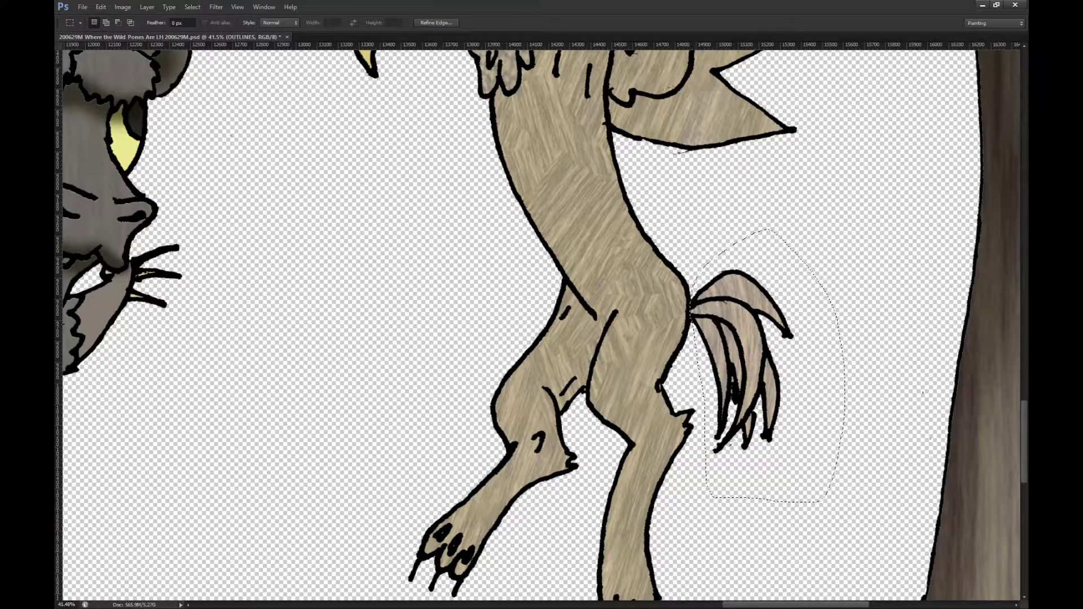
pyautogui.hotkey('alt', '[')
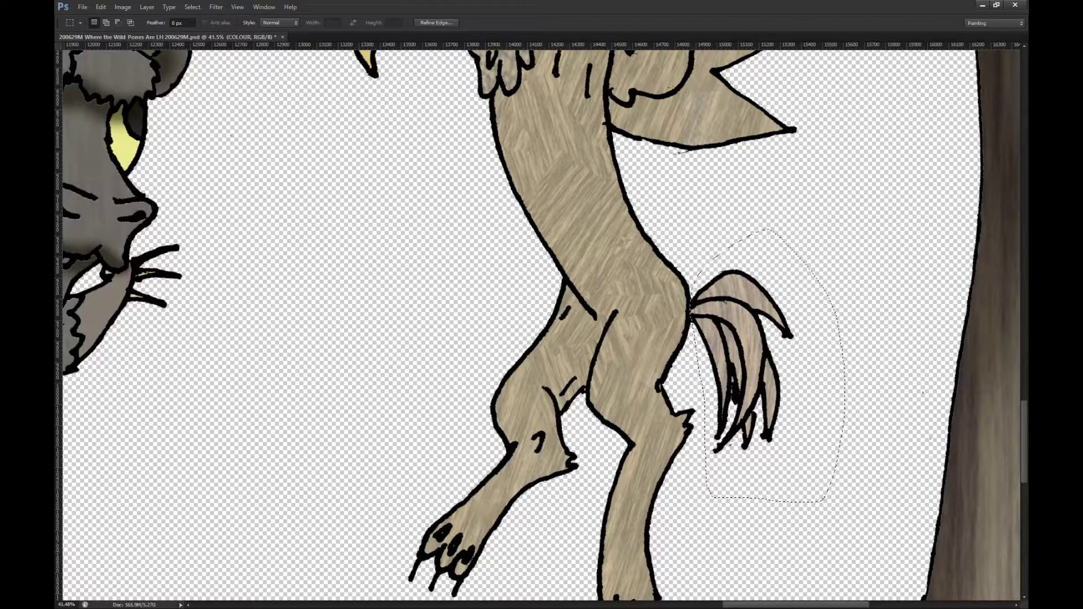
pyautogui.hotkey('alt', '[')
pyautogui.hotkey('alt', '[')
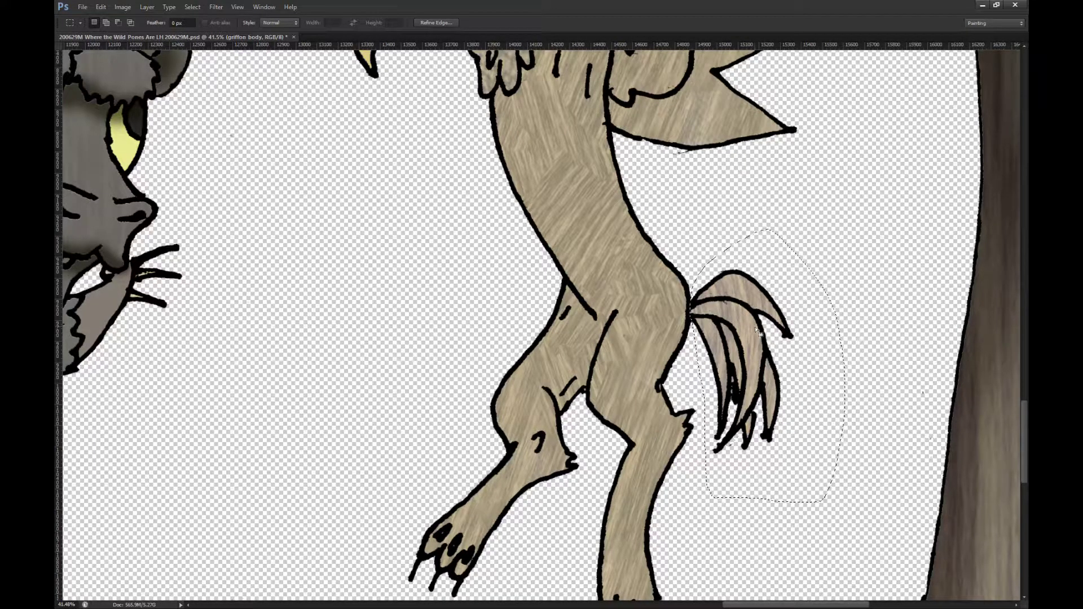
pyautogui.scroll(1, 724, 333)
pyautogui.hotkey('ctrl', ',')
pyautogui.hotkey('ctrl', ',')
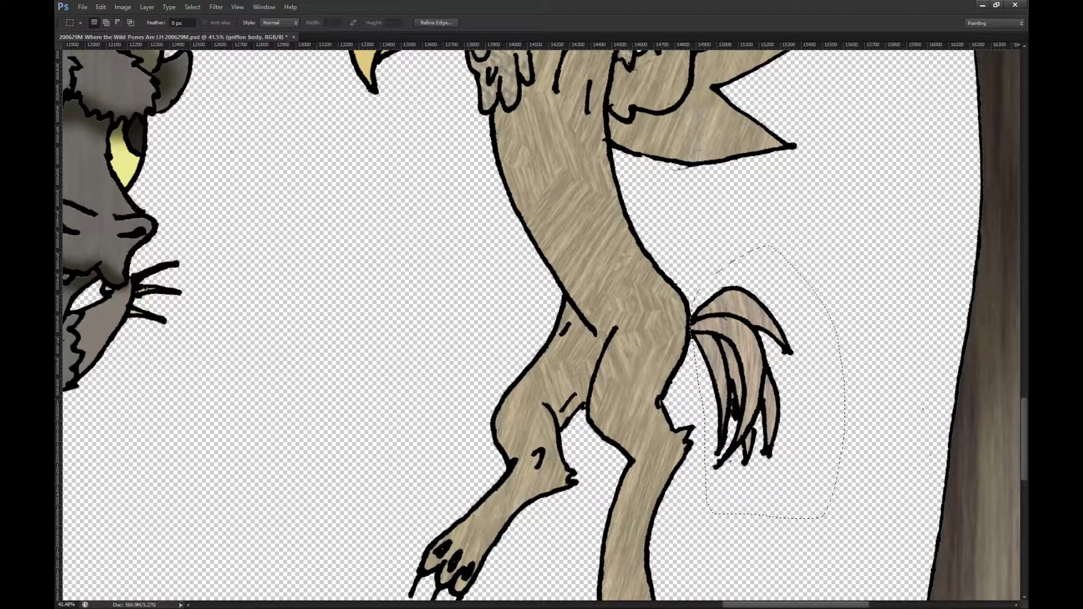
pyautogui.press('Delete')
pyautogui.hotkey('alt', ']')
pyautogui.hotkey('alt', ']')
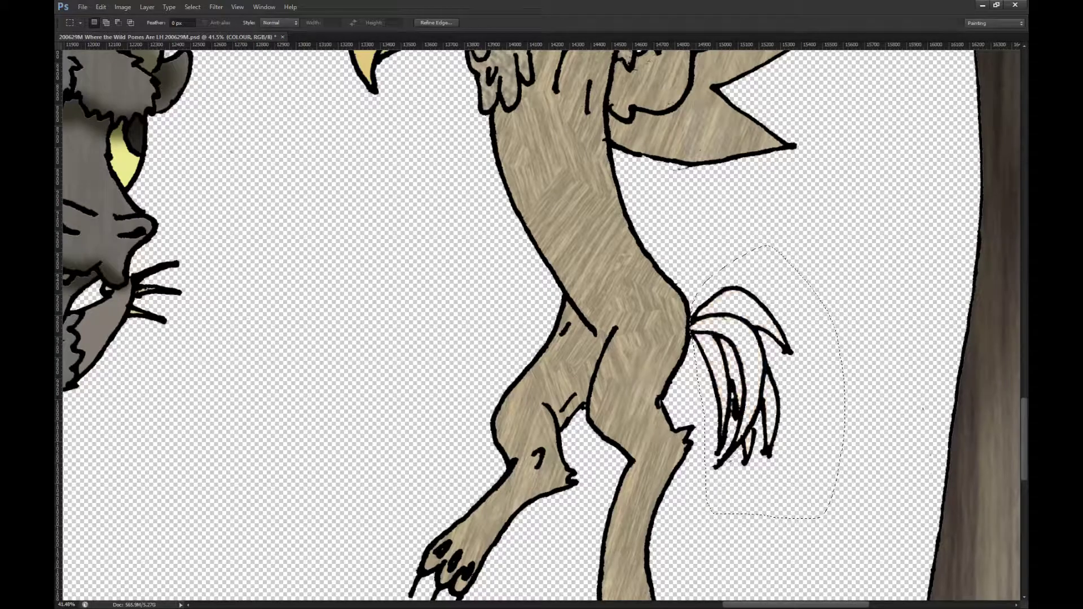
pyautogui.hotkey('ctrl', 'd')
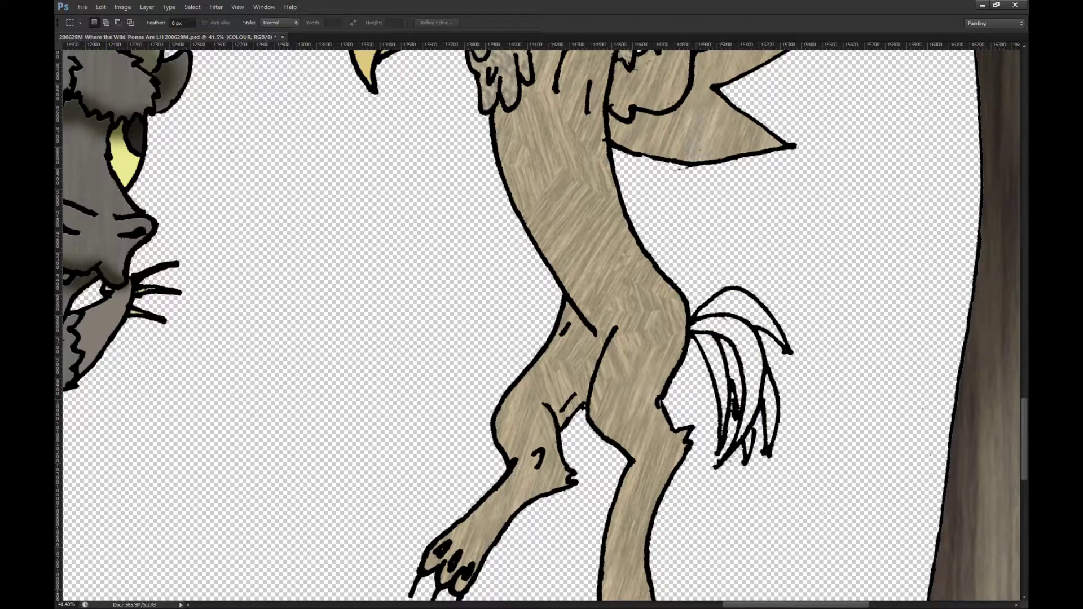
pyautogui.hotkey('ctrl', 'shift', 'd')
pyautogui.hotkey('ctrl', 'shift', 'z')
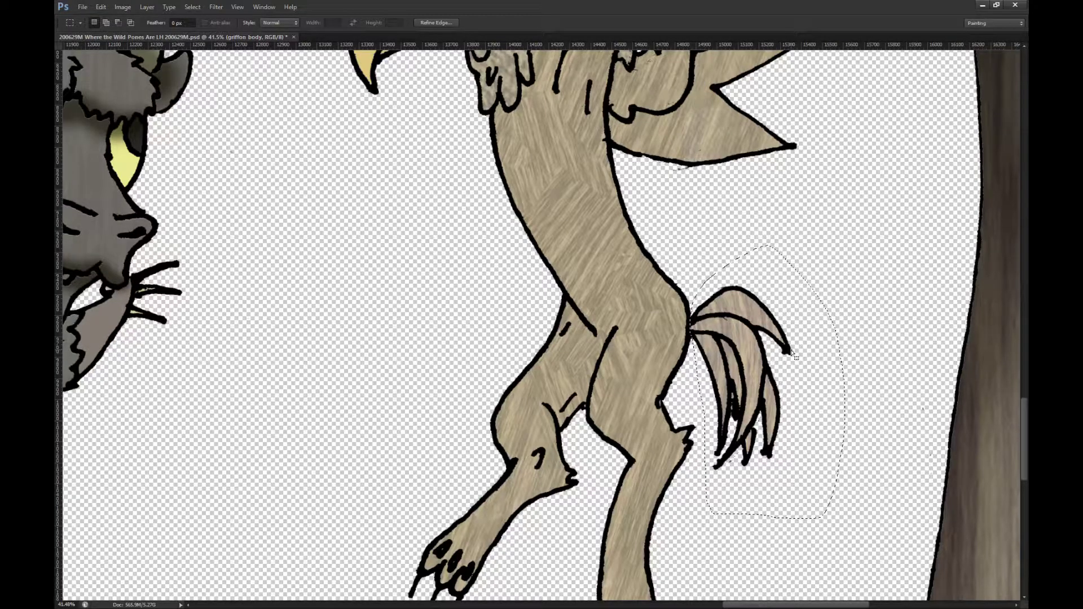
# Step: Put the selected tail texture on its own layer named "tail griffon38"
pyautogui.hotkey('alt', '[')
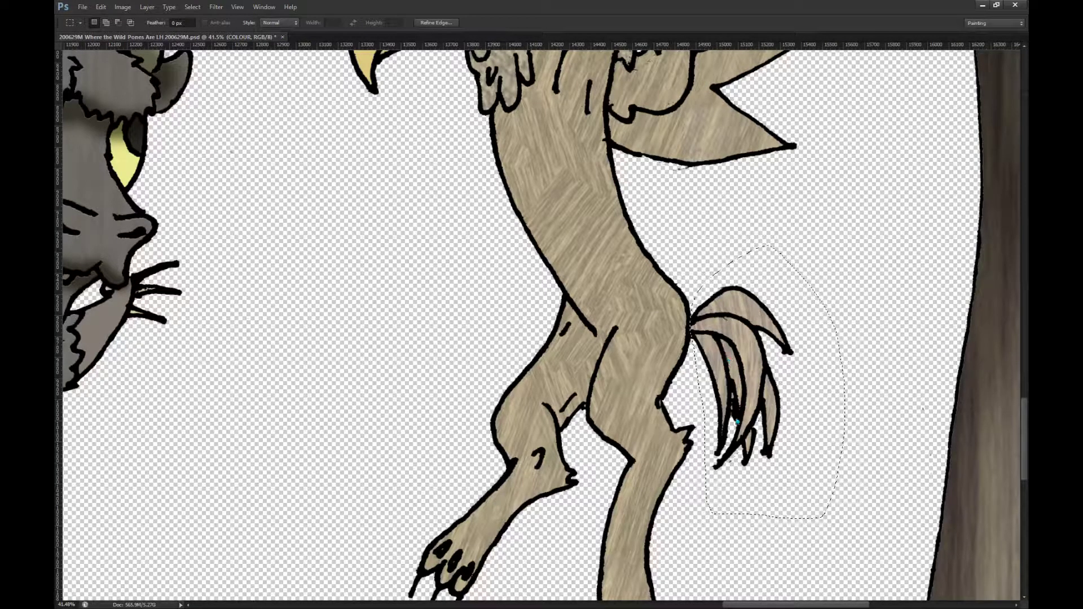
pyautogui.hotkey('ctrl', 'j')
pyautogui.press('space')
pyautogui.press('Return')
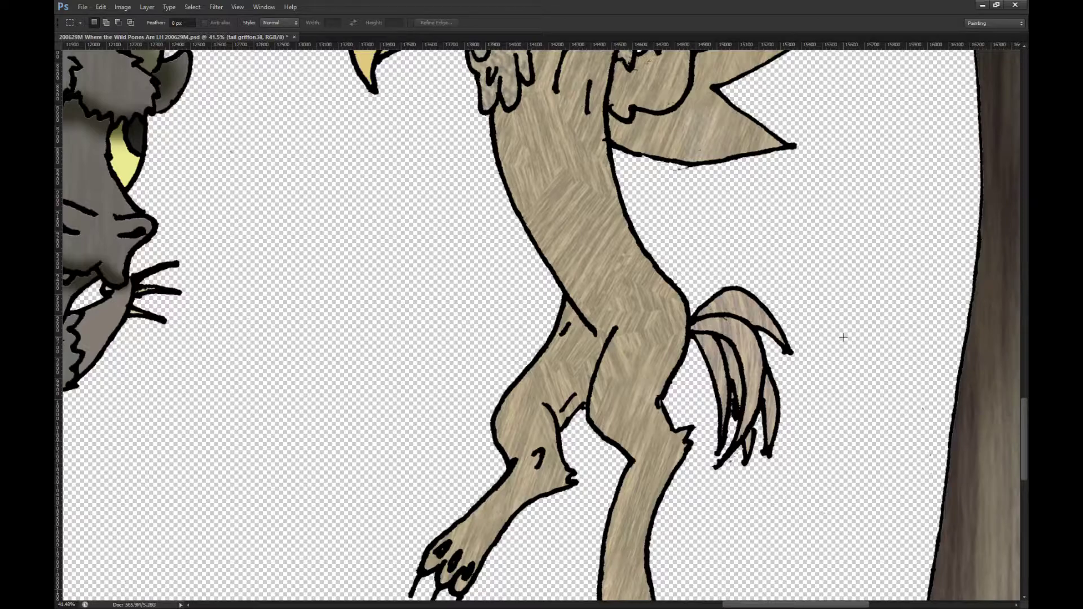
# Step: Even out the fur texture on the beaked creature's hip and thighs with the Clone Stamp on the griffon body layer
pyautogui.scroll(2, 808, 341)
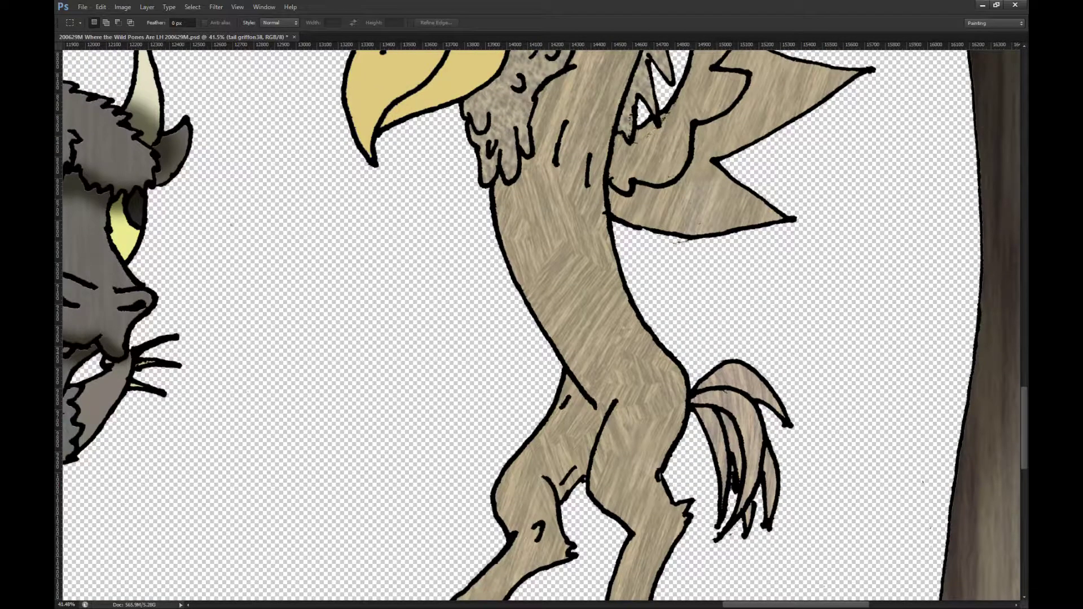
pyautogui.hotkey('alt', '[')
pyautogui.scroll(1, 603, 311)
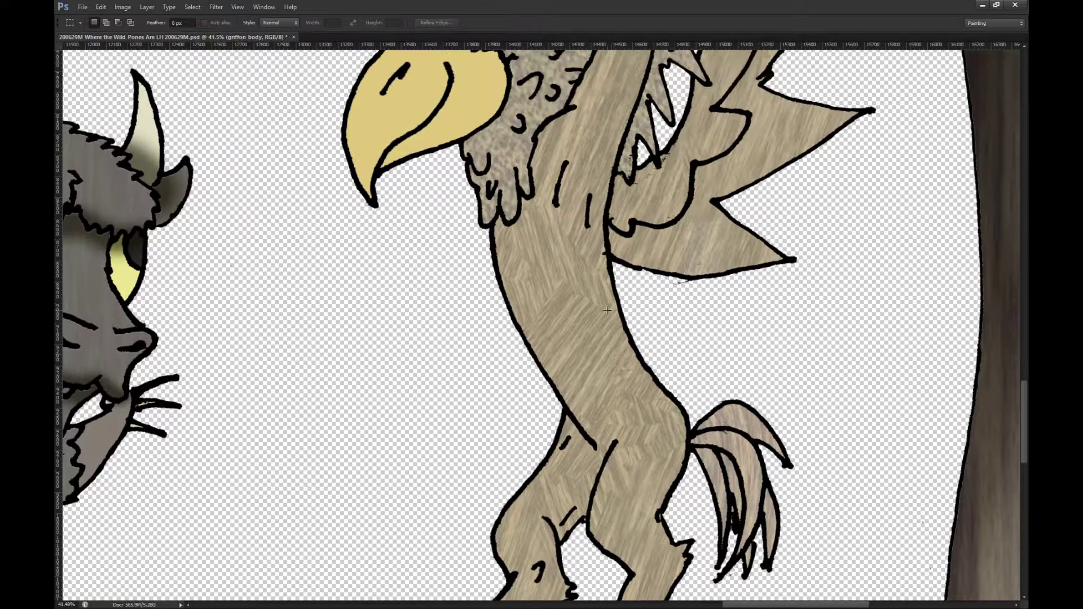
pyautogui.press('s')
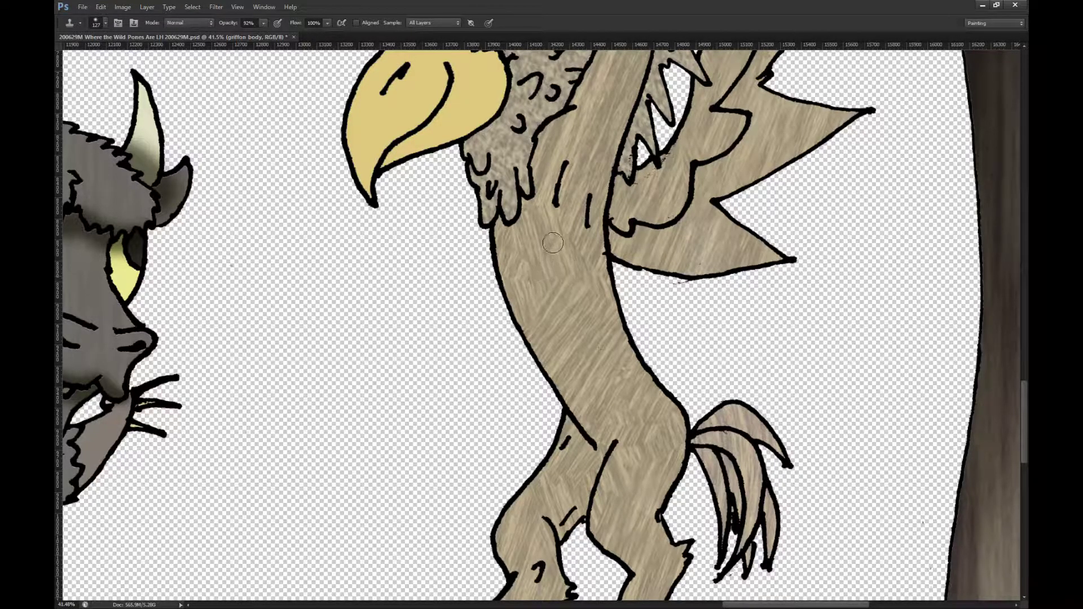
pyautogui.scroll(3, 582, 254)
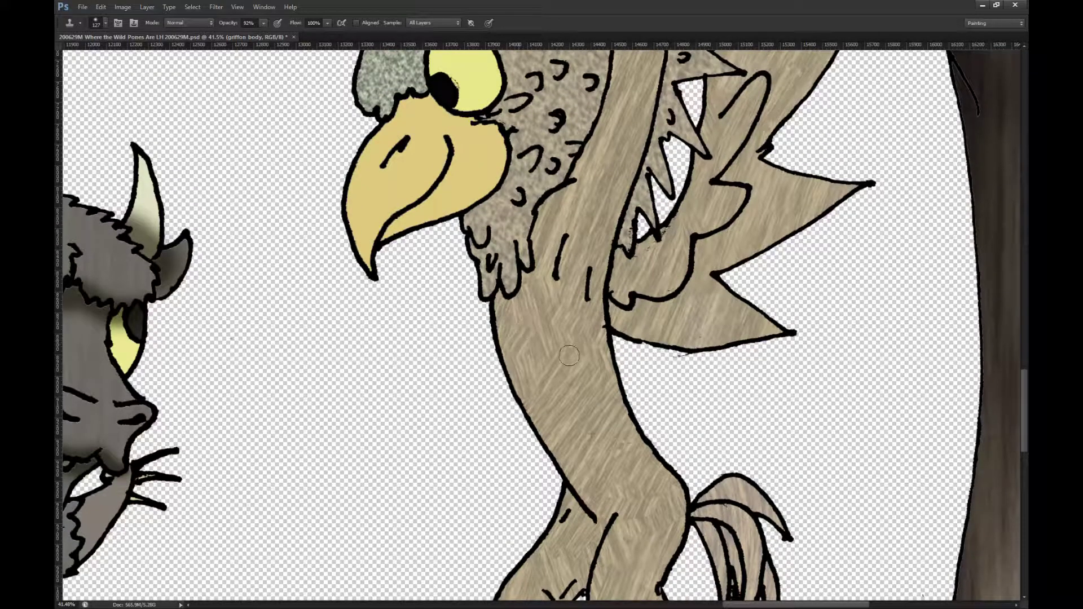
pyautogui.scroll(-2, 564, 355)
pyautogui.scroll(-4, 564, 355)
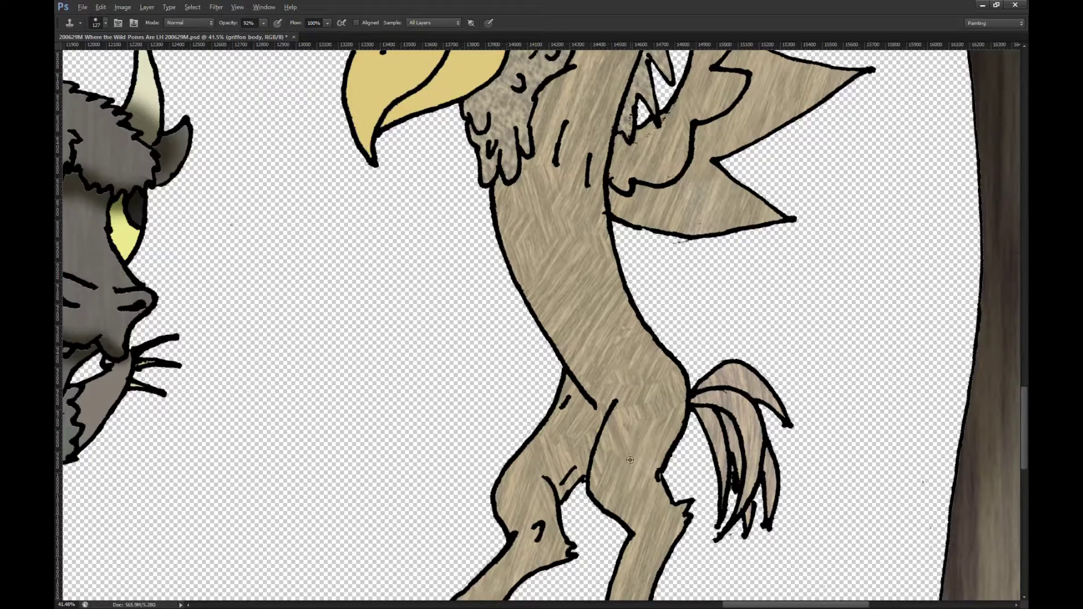
pyautogui.moveTo(618, 458)
pyautogui.mouseDown()
pyautogui.moveTo(611, 452)
pyautogui.moveTo(644, 473)
pyautogui.mouseUp()
pyautogui.moveTo(638, 409); pyautogui.dragTo(631, 406)
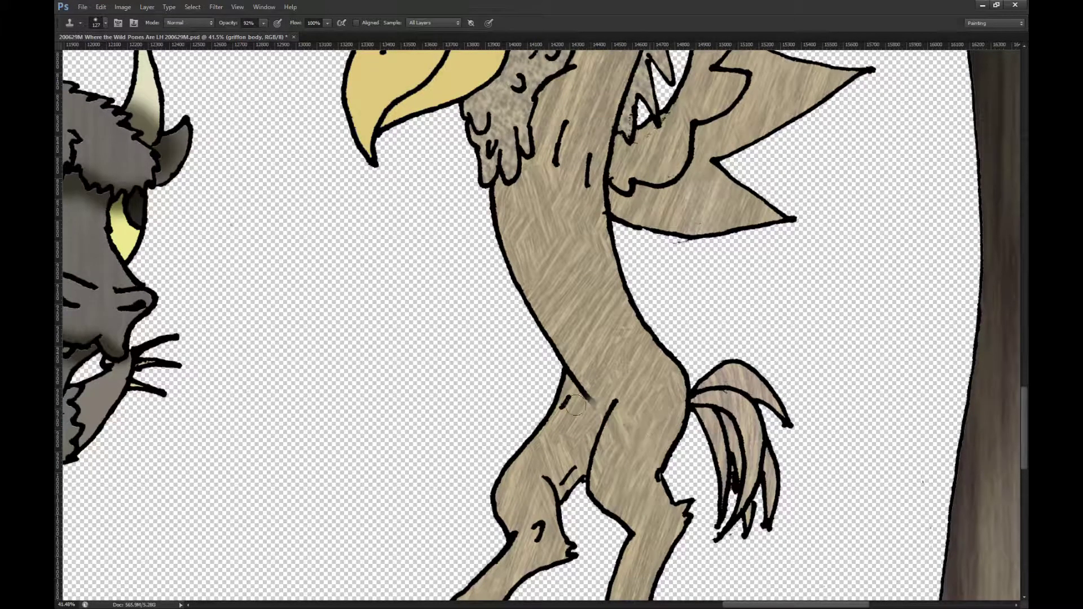
pyautogui.scroll(-3, 554, 424)
pyautogui.moveTo(558, 387)
pyautogui.mouseDown()
pyautogui.moveTo(572, 366)
pyautogui.moveTo(582, 379)
pyautogui.mouseUp()
# Step: Clone fur texture over the uneven patches on the beaked creature's torso and lowest wing feather
pyautogui.scroll(2, 583, 348)
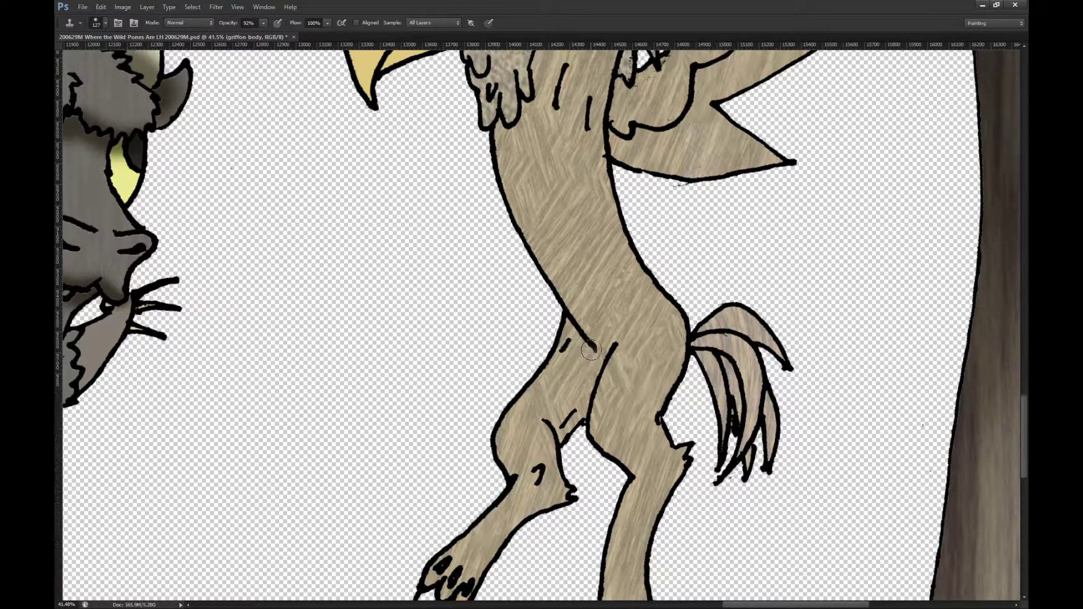
pyautogui.moveTo(581, 204); pyautogui.dragTo(556, 190)
pyautogui.scroll(3, 631, 202)
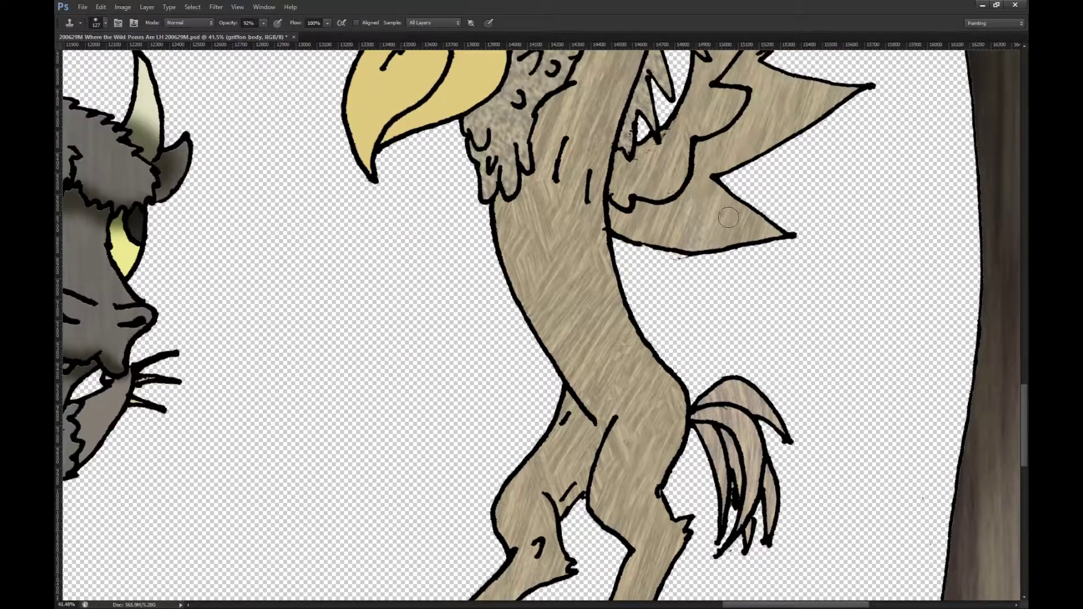
pyautogui.moveTo(686, 236)
pyautogui.mouseDown()
pyautogui.moveTo(719, 238)
pyautogui.moveTo(677, 241)
pyautogui.mouseUp()
pyautogui.scroll(4, 678, 241)
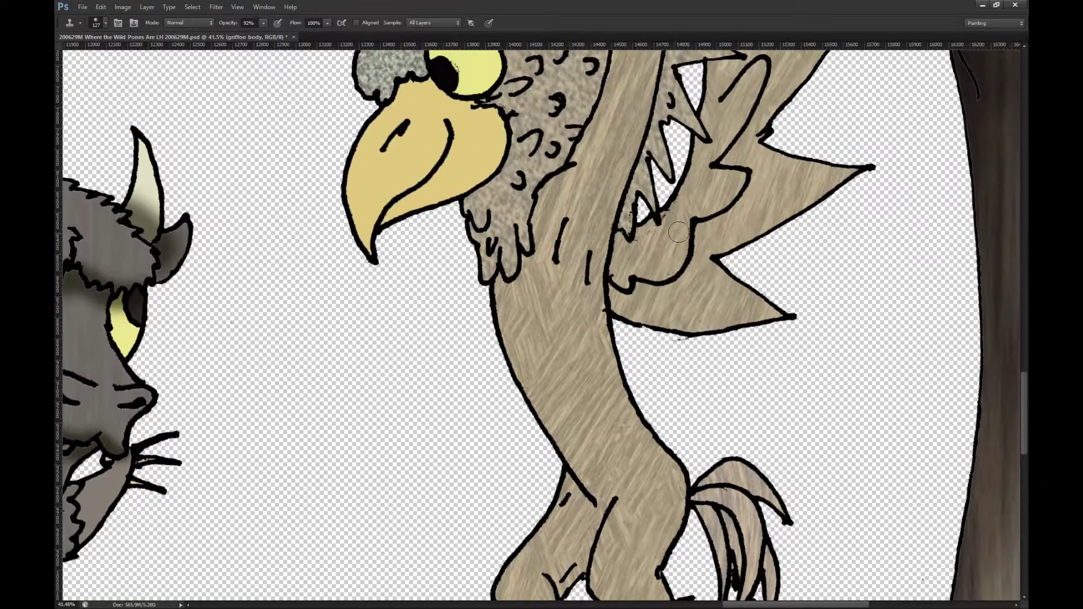
# Step: Clone matching fur strokes over the beaked creature's chest below the neck feathers and over its far thigh
pyautogui.scroll(2, 599, 264)
pyautogui.scroll(-2, 599, 264)
pyautogui.scroll(5, 514, 294)
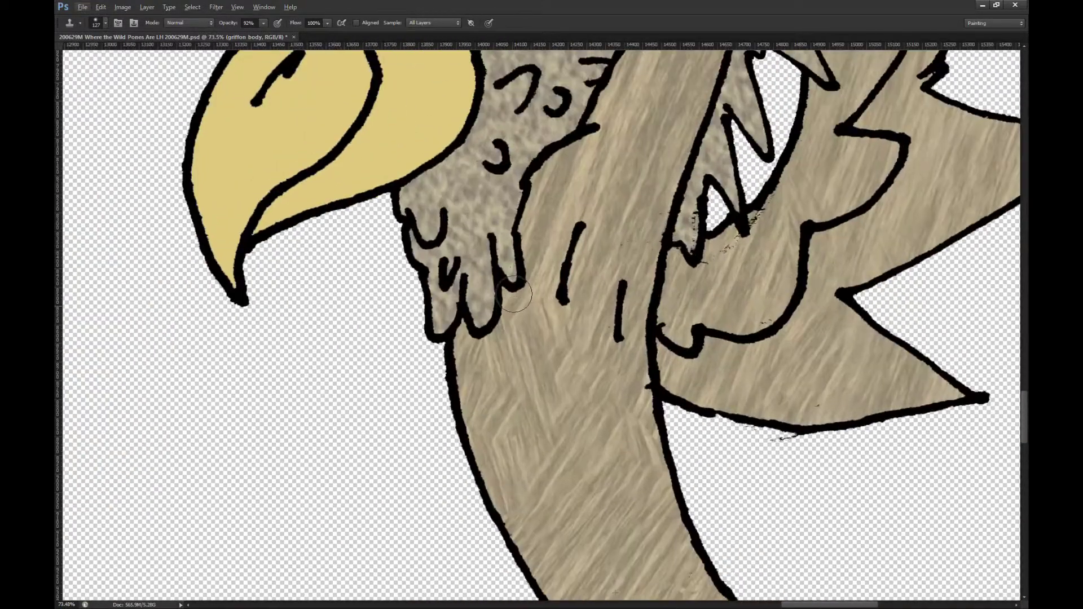
pyautogui.moveTo(542, 383)
pyautogui.mouseDown()
pyautogui.moveTo(546, 436)
pyautogui.moveTo(508, 385)
pyautogui.moveTo(515, 438)
pyautogui.moveTo(495, 436)
pyautogui.moveTo(517, 451)
pyautogui.moveTo(524, 490)
pyautogui.mouseUp()
pyautogui.scroll(-5, 520, 352)
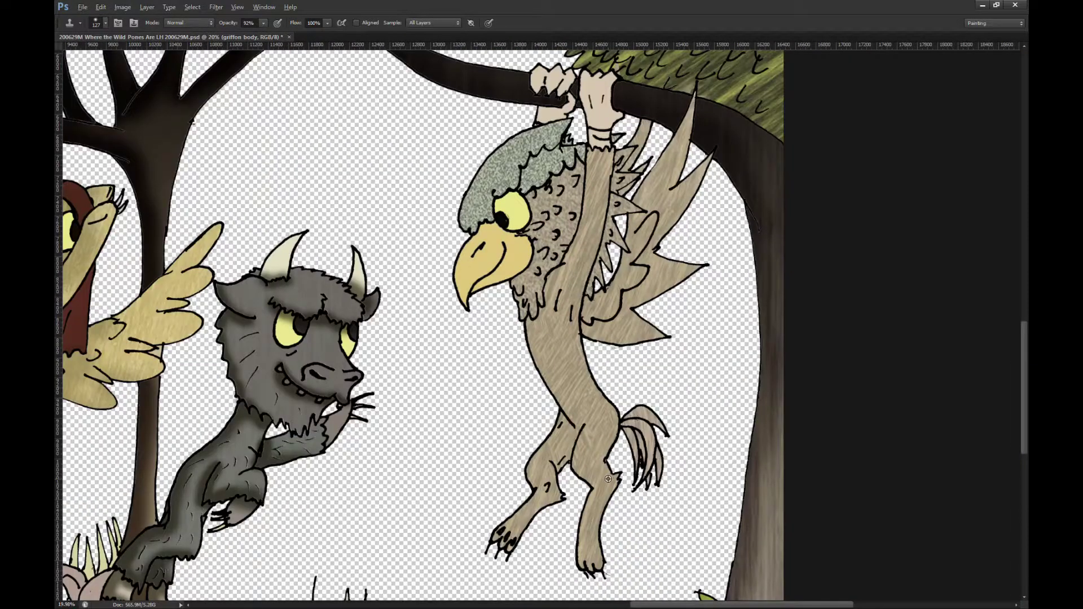
pyautogui.scroll(4, 615, 389)
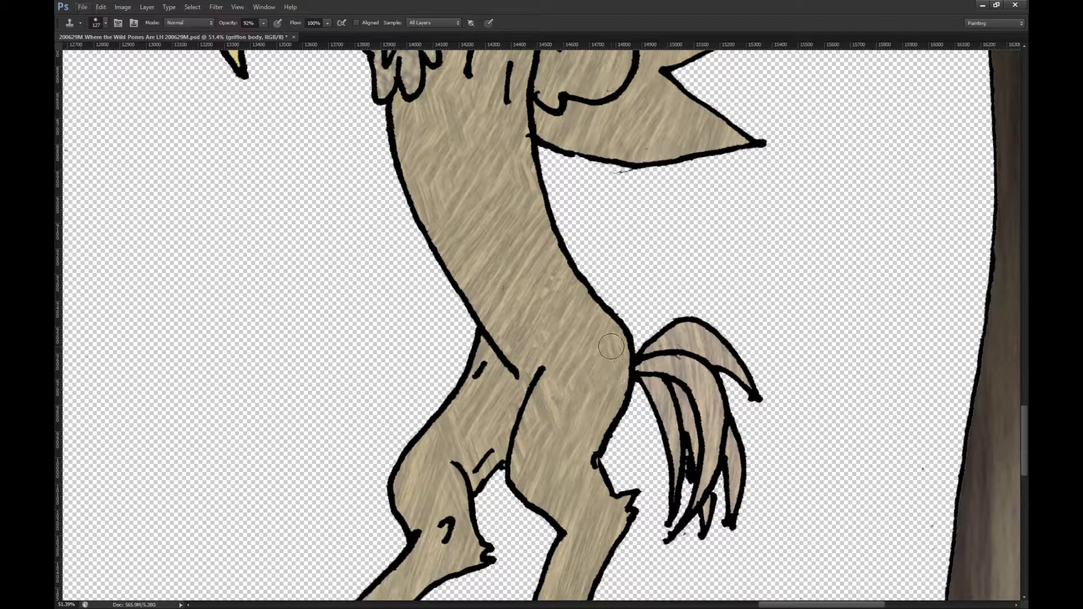
pyautogui.moveTo(481, 420)
pyautogui.mouseDown()
pyautogui.moveTo(461, 408)
pyautogui.moveTo(474, 430)
pyautogui.moveTo(470, 453)
pyautogui.moveTo(442, 490)
pyautogui.moveTo(444, 435)
pyautogui.mouseUp()
# Step: Save the illustration with the cleaned-up beaked creature
pyautogui.scroll(-6, 533, 426)
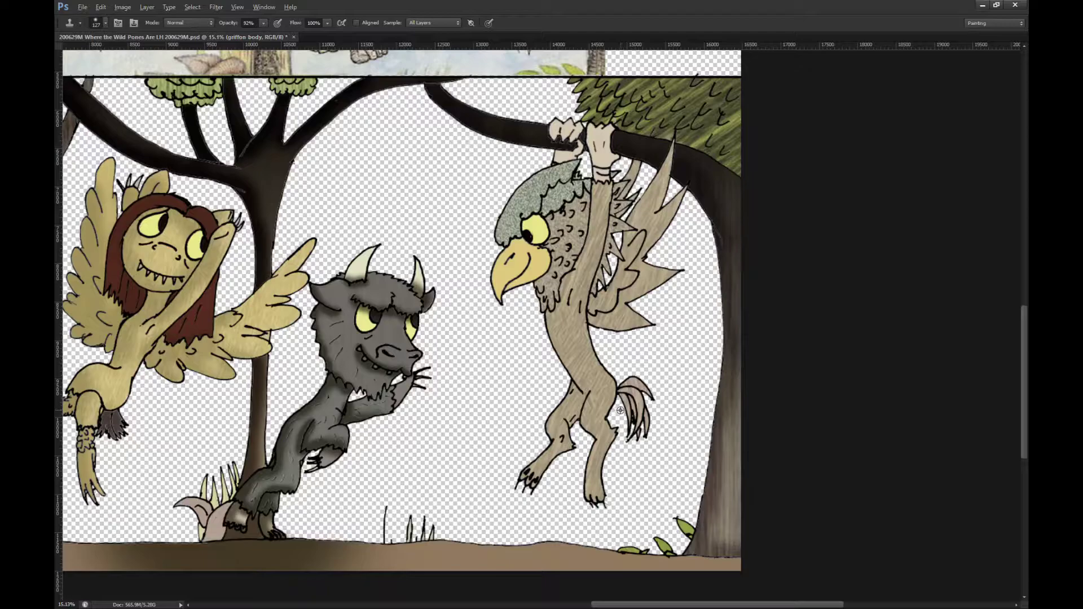
pyautogui.scroll(-1, 666, 363)
pyautogui.scroll(-1, 679, 361)
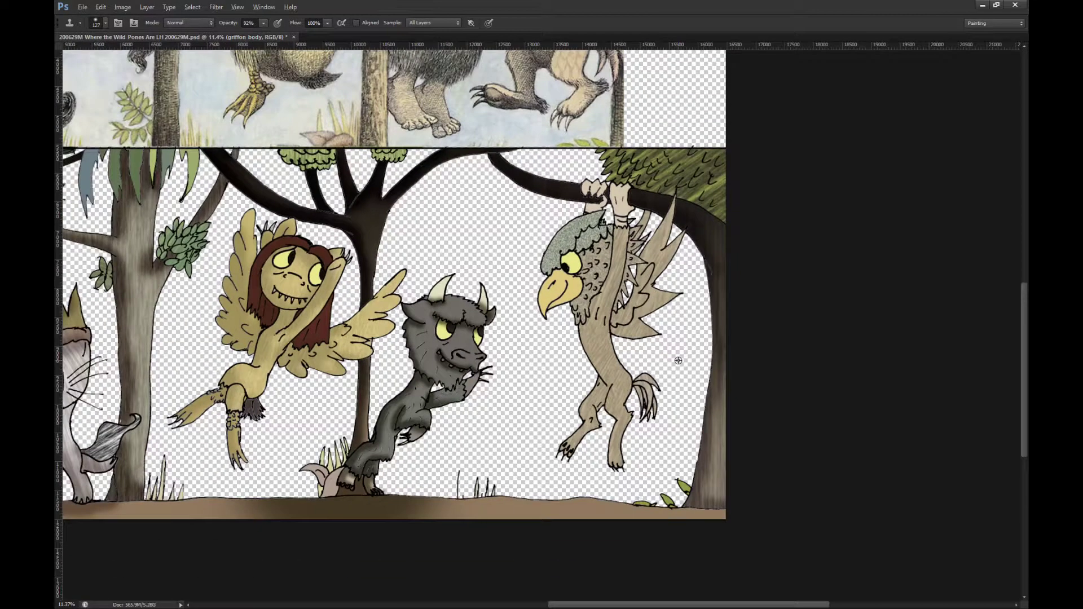
pyautogui.hscroll(-2, 679, 401)
pyautogui.scroll(-2, 679, 400)
pyautogui.hotkey('ctrl', 's')
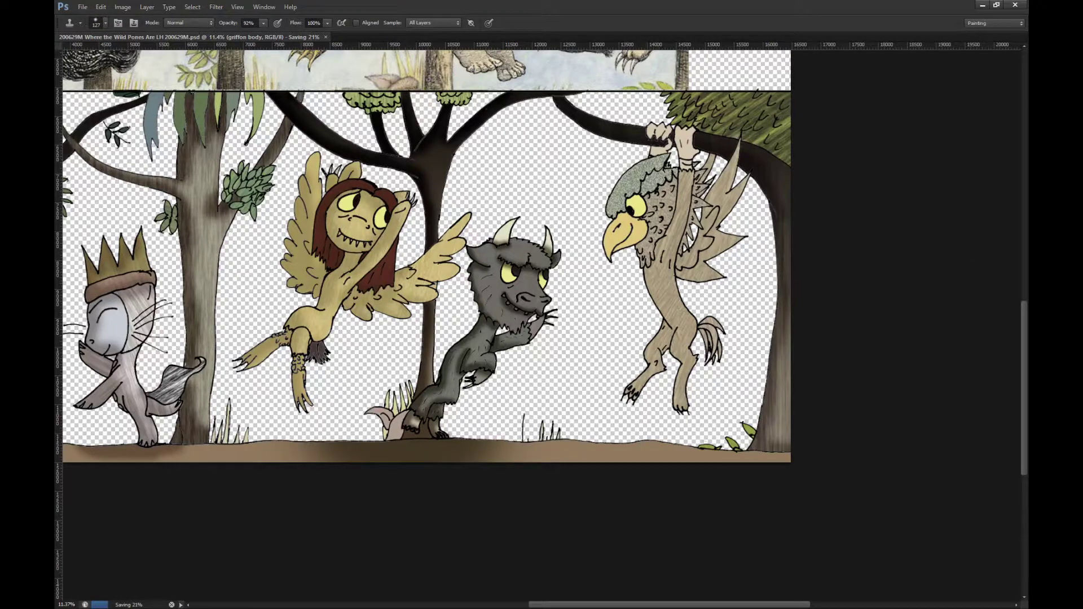
# Step: Create a new layer named "shading griffon" and sample the beaked creature's body colour as the basis for a dark brown shade
pyautogui.hotkey('ctrl', 'shift', 'alt', 'n')
pyautogui.press('Return')
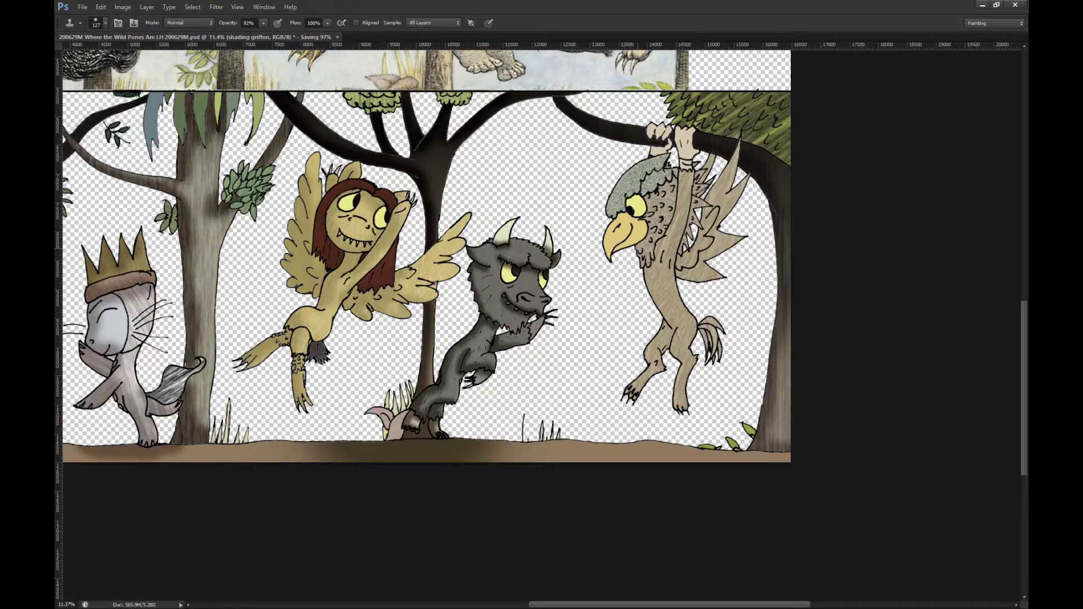
pyautogui.press('i')
pyautogui.click(666, 291)
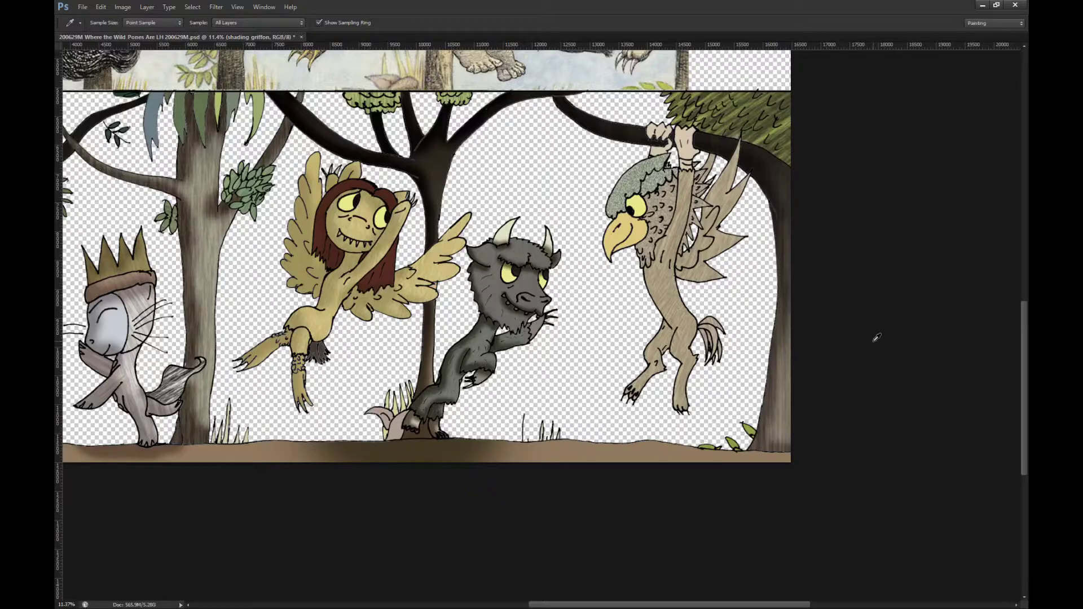
# Step: Brush soft dark brown shading along the beaked creature's legs, feet, belly edge and the inner side of its tail
pyautogui.scroll(3, 808, 322)
pyautogui.scroll(-1, 772, 329)
pyautogui.press('b')
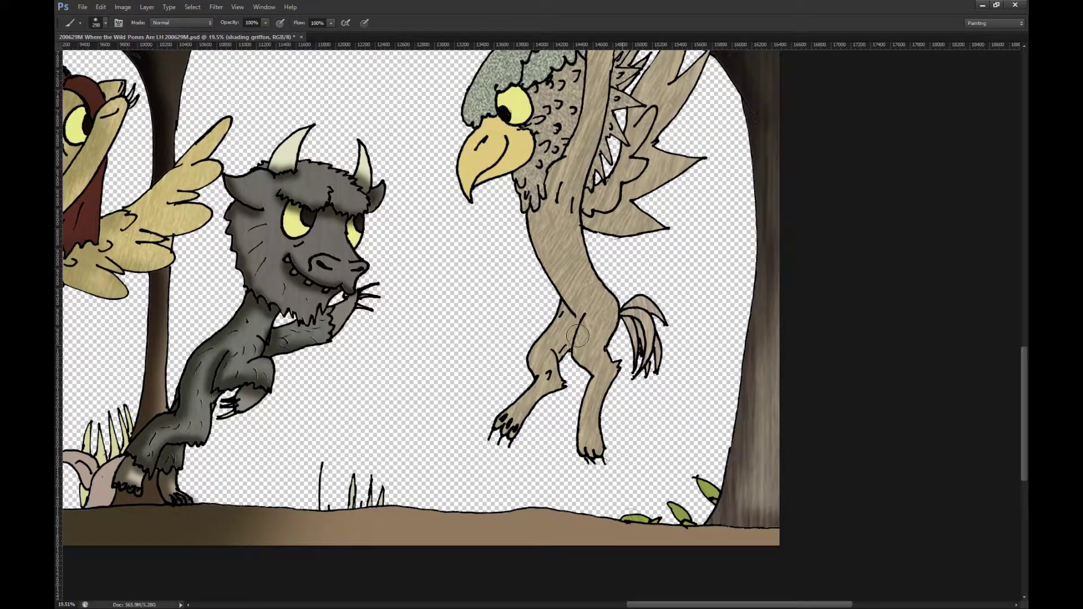
pyautogui.moveTo(583, 317)
pyautogui.mouseDown()
pyautogui.moveTo(574, 358)
pyautogui.moveTo(593, 379)
pyautogui.moveTo(589, 458)
pyautogui.mouseUp()
pyautogui.moveTo(511, 433); pyautogui.dragTo(530, 360)
pyautogui.moveTo(577, 311)
pyautogui.mouseDown()
pyautogui.moveTo(545, 270)
pyautogui.moveTo(533, 219)
pyautogui.mouseUp()
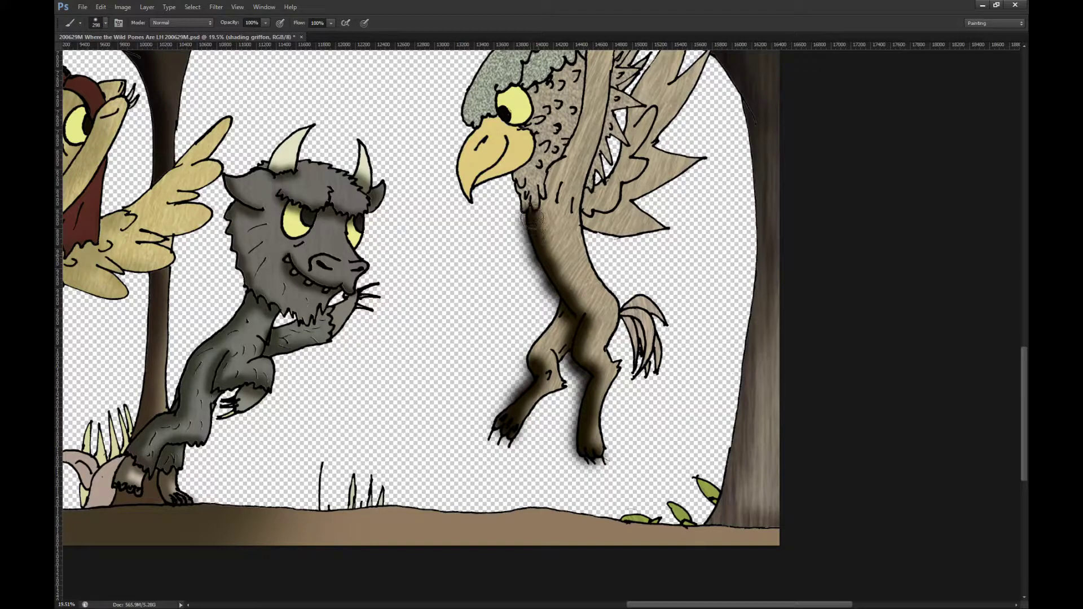
pyautogui.scroll(1, 658, 363)
pyautogui.moveTo(620, 344)
pyautogui.mouseDown()
pyautogui.moveTo(637, 372)
pyautogui.moveTo(632, 398)
pyautogui.mouseUp()
# Step: Brush dark shading around the beaked creature's beak, head, brow, arms, hands and the inner parts of its wings
pyautogui.scroll(2, 604, 373)
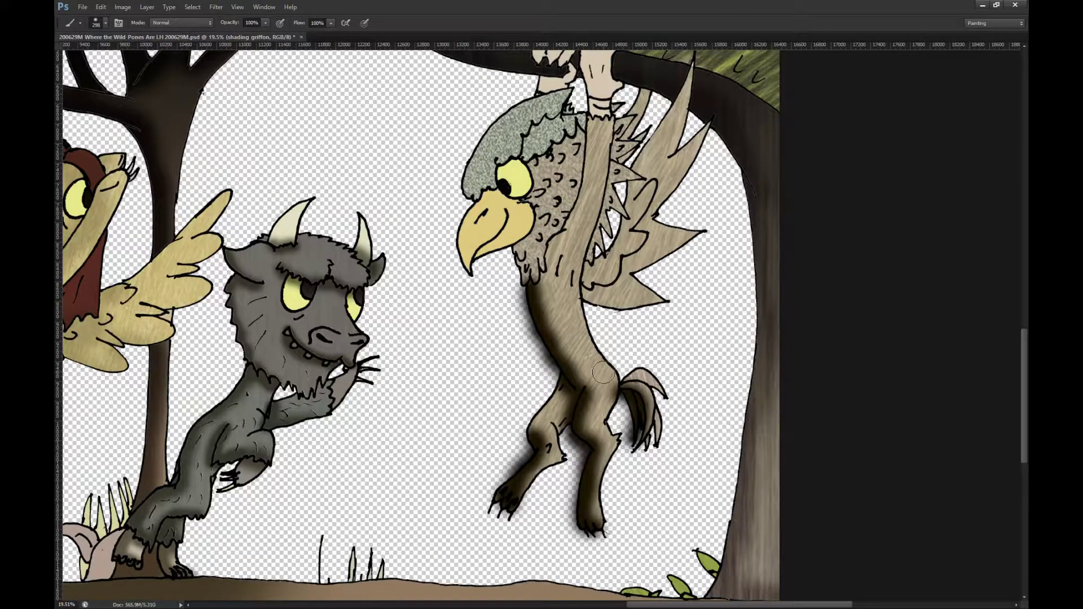
pyautogui.moveTo(513, 267)
pyautogui.mouseDown()
pyautogui.moveTo(522, 281)
pyautogui.moveTo(511, 255)
pyautogui.moveTo(481, 256)
pyautogui.moveTo(502, 234)
pyautogui.moveTo(485, 245)
pyautogui.moveTo(477, 195)
pyautogui.moveTo(457, 228)
pyautogui.moveTo(454, 268)
pyautogui.moveTo(467, 280)
pyautogui.mouseUp()
pyautogui.scroll(3, 488, 233)
pyautogui.moveTo(488, 233)
pyautogui.mouseDown()
pyautogui.moveTo(484, 270)
pyautogui.moveTo(465, 248)
pyautogui.moveTo(487, 207)
pyautogui.moveTo(549, 153)
pyautogui.moveTo(537, 156)
pyautogui.moveTo(538, 113)
pyautogui.moveTo(538, 133)
pyautogui.moveTo(553, 117)
pyautogui.moveTo(550, 134)
pyautogui.moveTo(561, 121)
pyautogui.moveTo(590, 126)
pyautogui.moveTo(588, 183)
pyautogui.moveTo(601, 194)
pyautogui.moveTo(584, 274)
pyautogui.moveTo(550, 345)
pyautogui.moveTo(609, 346)
pyautogui.moveTo(591, 341)
pyautogui.moveTo(623, 320)
pyautogui.moveTo(634, 263)
pyautogui.moveTo(622, 239)
pyautogui.moveTo(642, 224)
pyautogui.moveTo(646, 171)
pyautogui.moveTo(632, 185)
pyautogui.moveTo(641, 240)
pyautogui.moveTo(671, 149)
pyautogui.mouseUp()
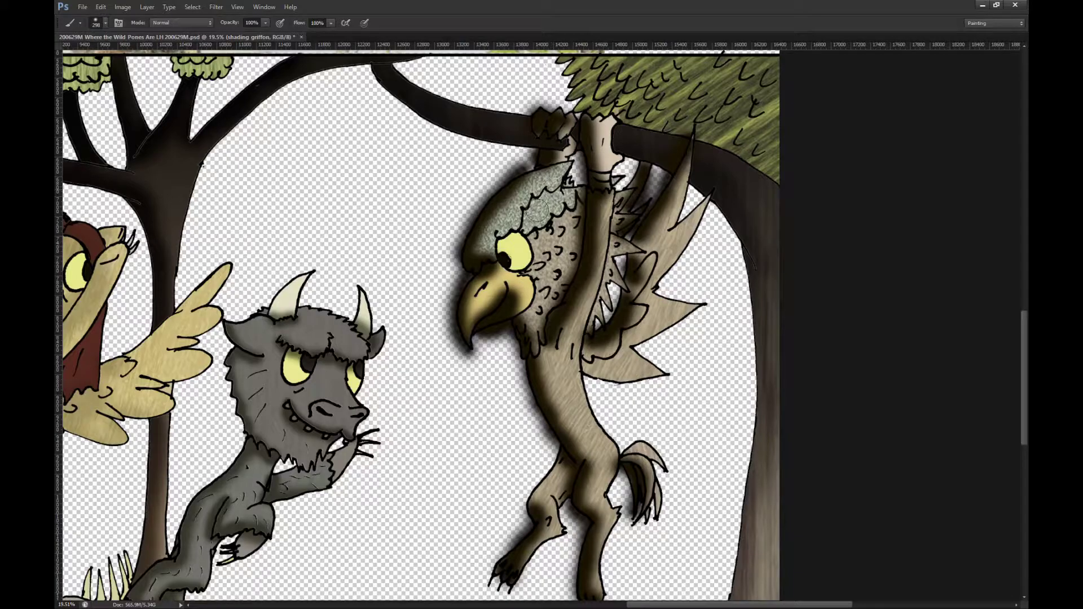
pyautogui.moveTo(524, 222)
pyautogui.mouseDown()
pyautogui.moveTo(552, 186)
pyautogui.moveTo(543, 220)
pyautogui.mouseUp()
pyautogui.moveTo(540, 286)
pyautogui.mouseDown()
pyautogui.moveTo(544, 261)
pyautogui.moveTo(523, 294)
pyautogui.moveTo(495, 247)
pyautogui.moveTo(525, 232)
pyautogui.mouseUp()
# Step: Clear the shading from the horned creature's eyes on the "shading bull" layer using a Magic Wand selection, and deselect
pyautogui.scroll(-2, 601, 234)
pyautogui.scroll(3, 361, 345)
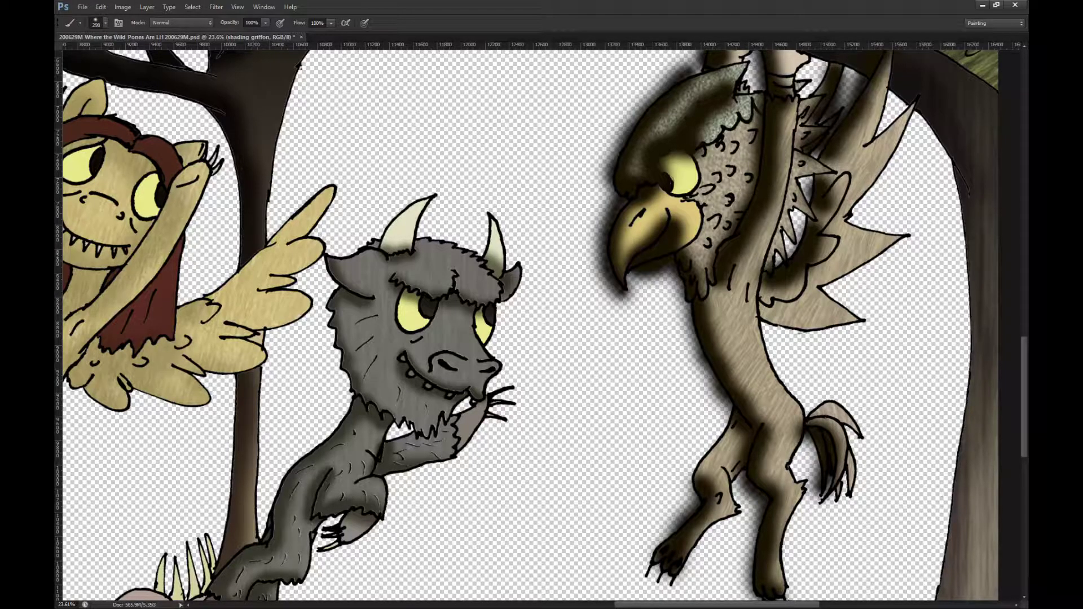
pyautogui.hotkey('ctrl', 'z')
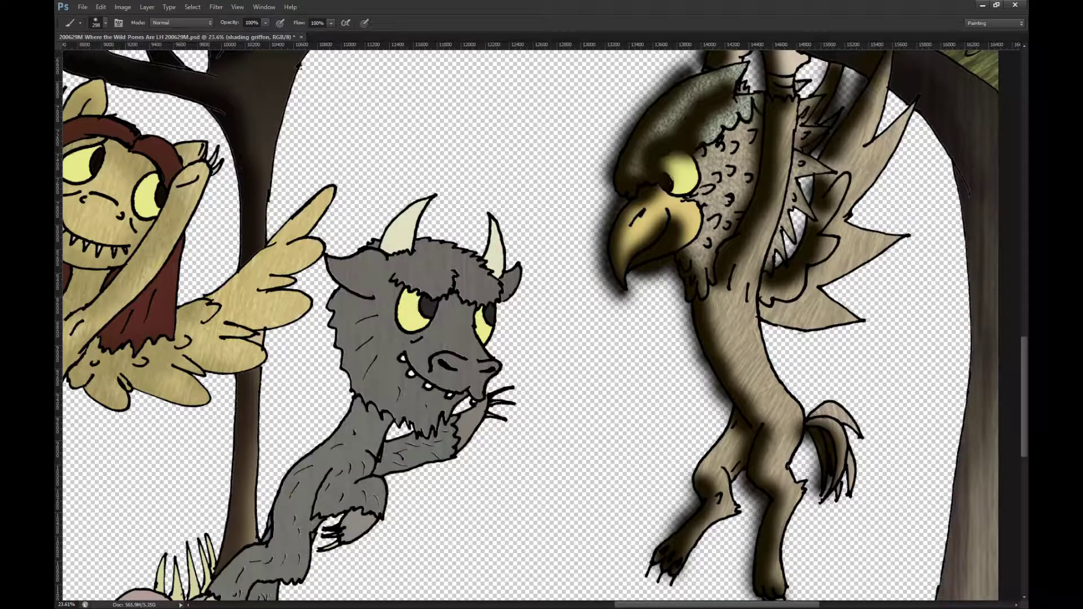
pyautogui.hotkey('alt', '[')
pyautogui.press('w')
pyautogui.click(484, 331)
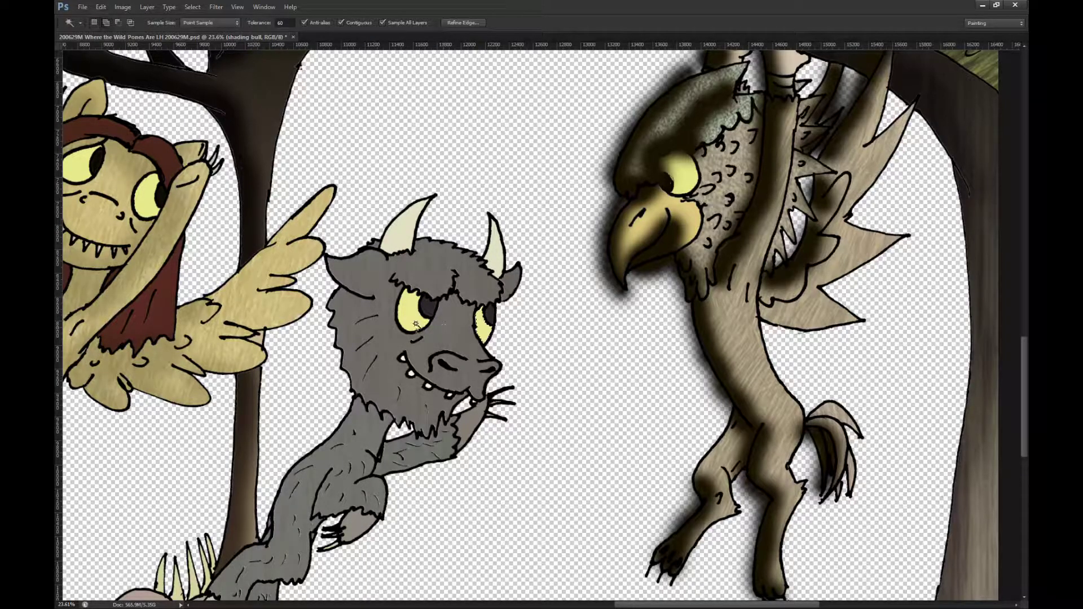
pyautogui.hotkey('ctrl', ',')
pyautogui.press('Delete')
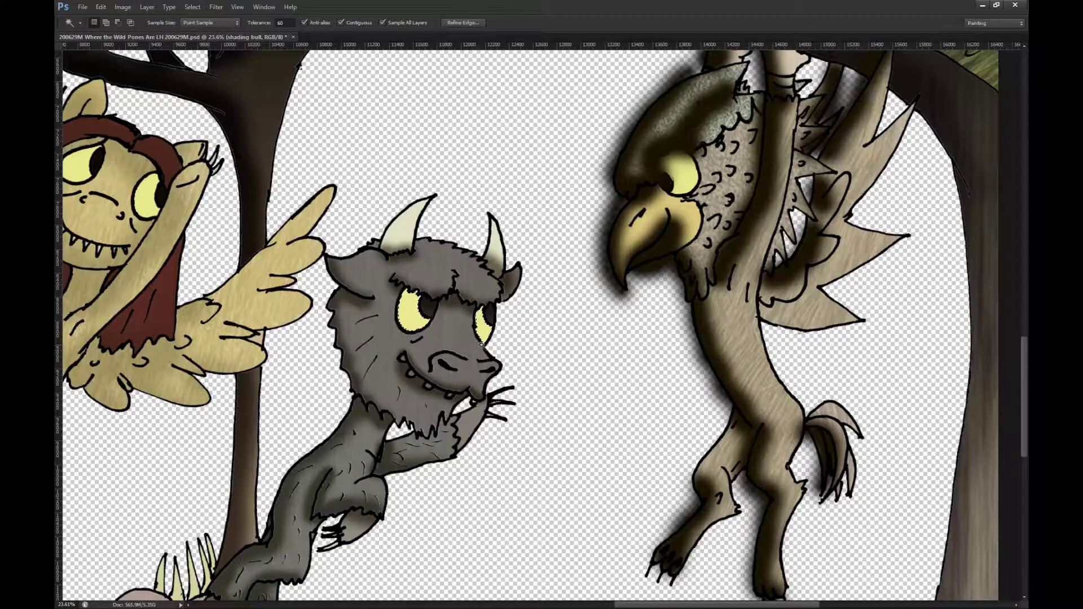
pyautogui.press('m')
pyautogui.hotkey('ctrl', 'd')
# Step: On the "shading griffon" layer, deepen the dark shading on the beaked creature's beak, brow, belly and far leg
pyautogui.scroll(-8, 496, 389)
pyautogui.scroll(3, 572, 330)
pyautogui.scroll(1, 687, 317)
pyautogui.hotkey('alt', ']')
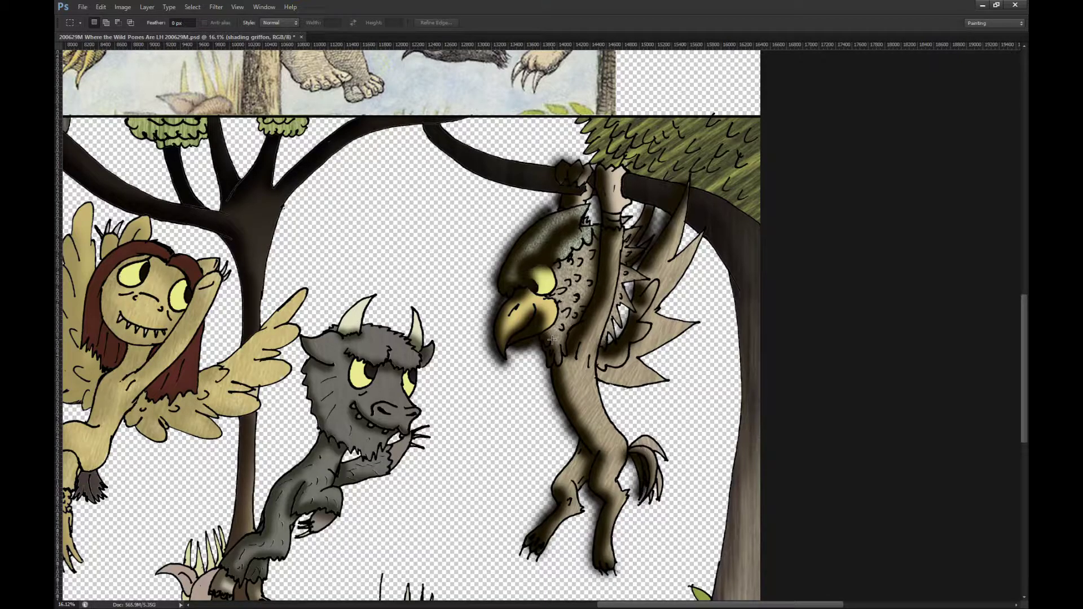
pyautogui.press('b')
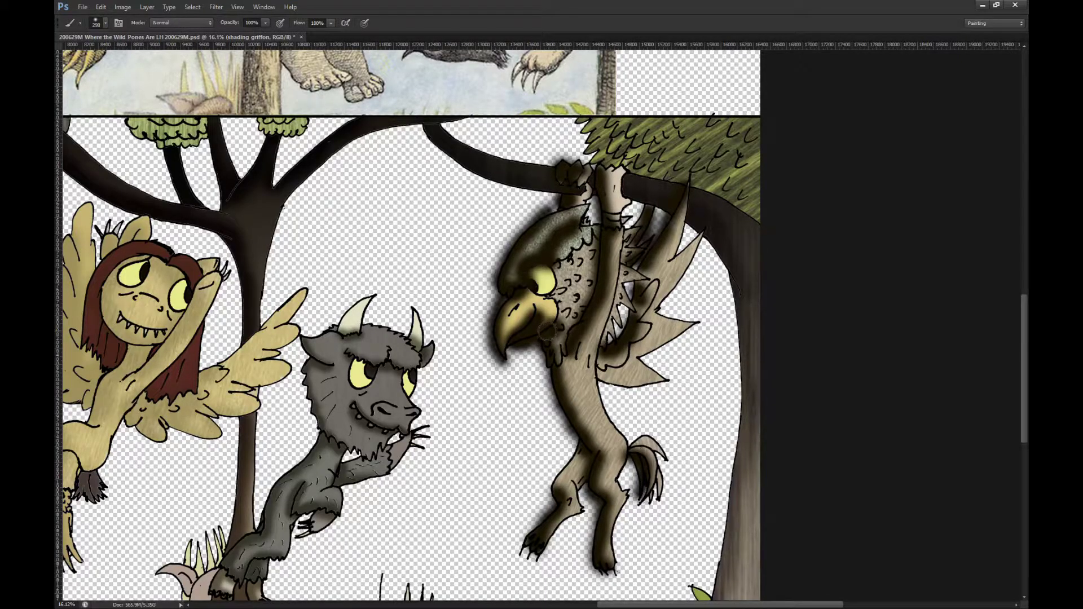
pyautogui.moveTo(519, 312); pyautogui.dragTo(503, 332)
pyautogui.moveTo(534, 265); pyautogui.dragTo(555, 253)
pyautogui.moveTo(577, 408)
pyautogui.mouseDown()
pyautogui.moveTo(594, 448)
pyautogui.moveTo(553, 377)
pyautogui.mouseUp()
pyautogui.moveTo(566, 499)
pyautogui.mouseDown()
pyautogui.moveTo(553, 482)
pyautogui.moveTo(583, 446)
pyautogui.mouseUp()
# Step: Adjust the brush size and paint a wide, soft dark shadow on the ground beneath the beaked creature's feet
pyautogui.scroll(-3, 571, 482)
pyautogui.scroll(-1, 572, 482)
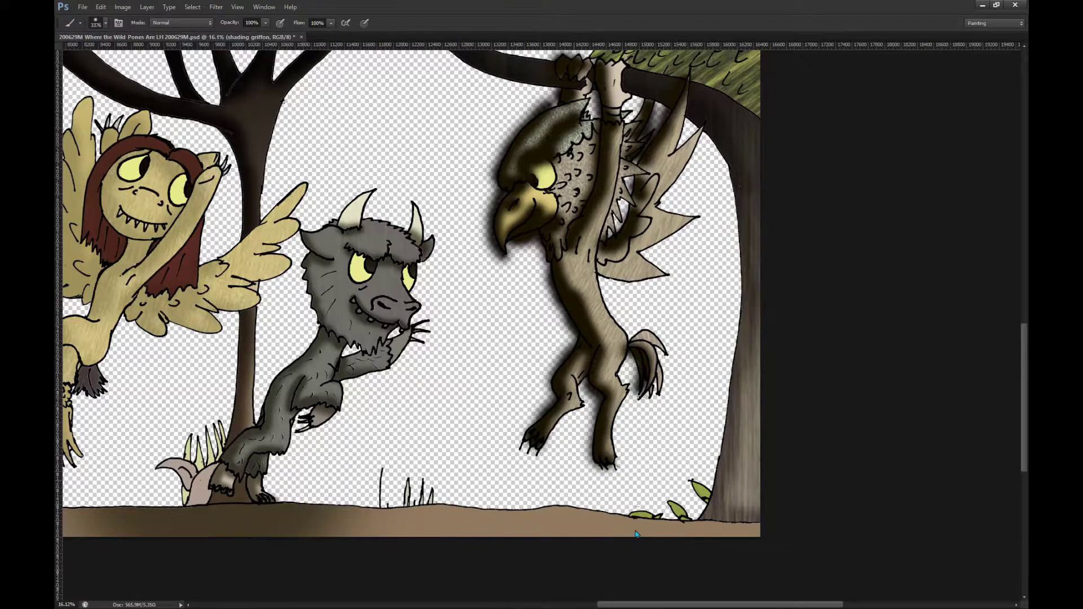
pyautogui.press('[')
pyautogui.press('[')
pyautogui.press('[')
pyautogui.press('[')
pyautogui.moveTo(566, 500)
pyautogui.mouseDown()
pyautogui.moveTo(485, 504)
pyautogui.moveTo(593, 486)
pyautogui.moveTo(455, 486)
pyautogui.moveTo(485, 479)
pyautogui.mouseUp()
pyautogui.scroll(2, 483, 459)
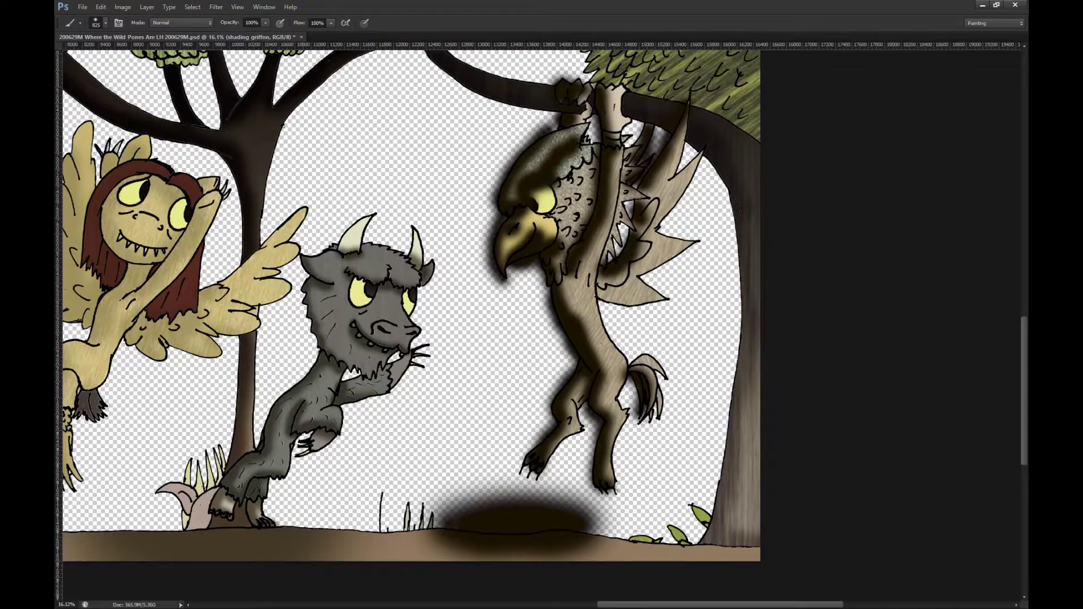
# Step: Save the file and select the transparent background across the image with a non-contiguous Magic Wand while the griffon shading is hidden
pyautogui.hotkey('ctrl', ',')
pyautogui.press('w')
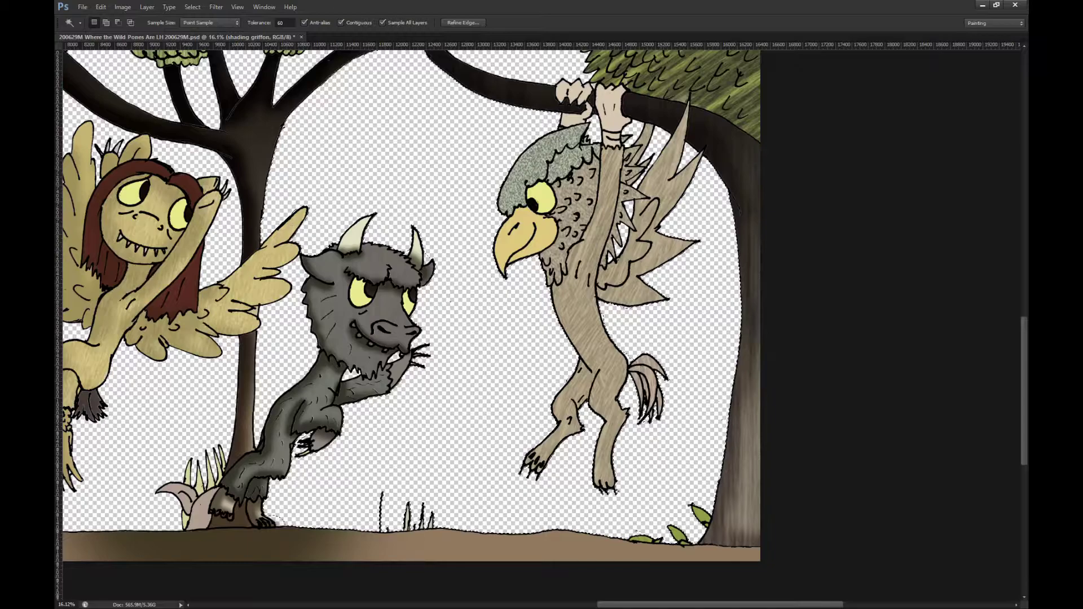
pyautogui.click(367, 24)
pyautogui.hotkey('ctrl', 'd')
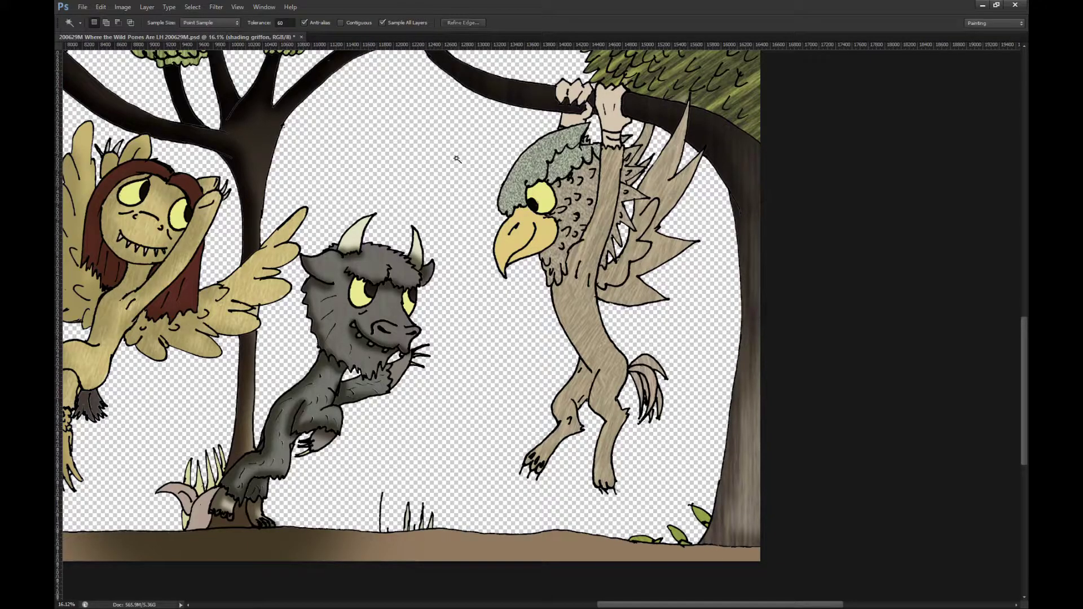
pyautogui.hotkey('ctrl', 's')
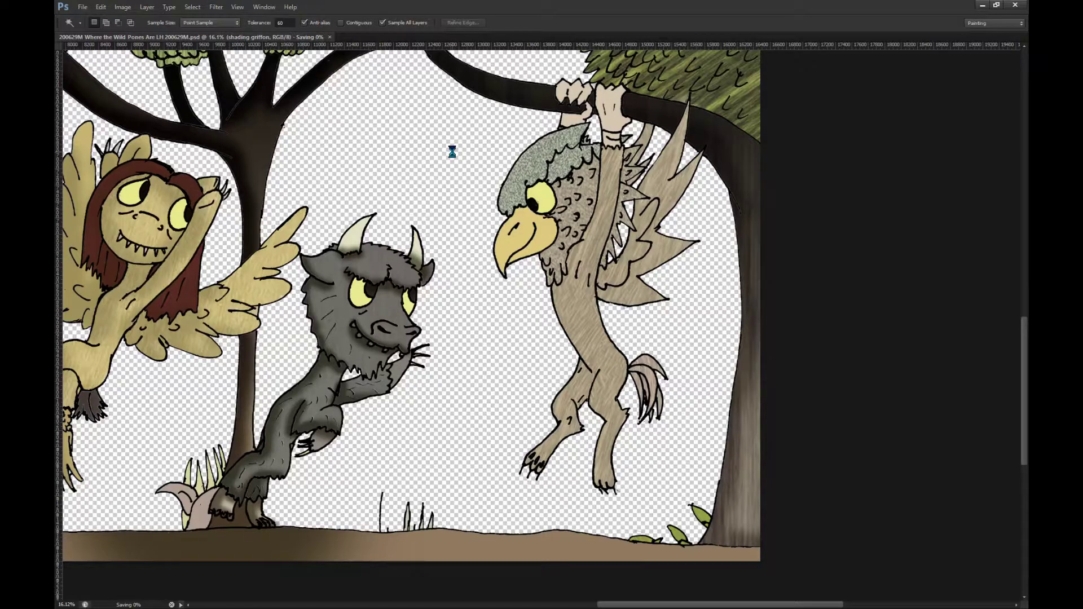
pyautogui.click(452, 154)
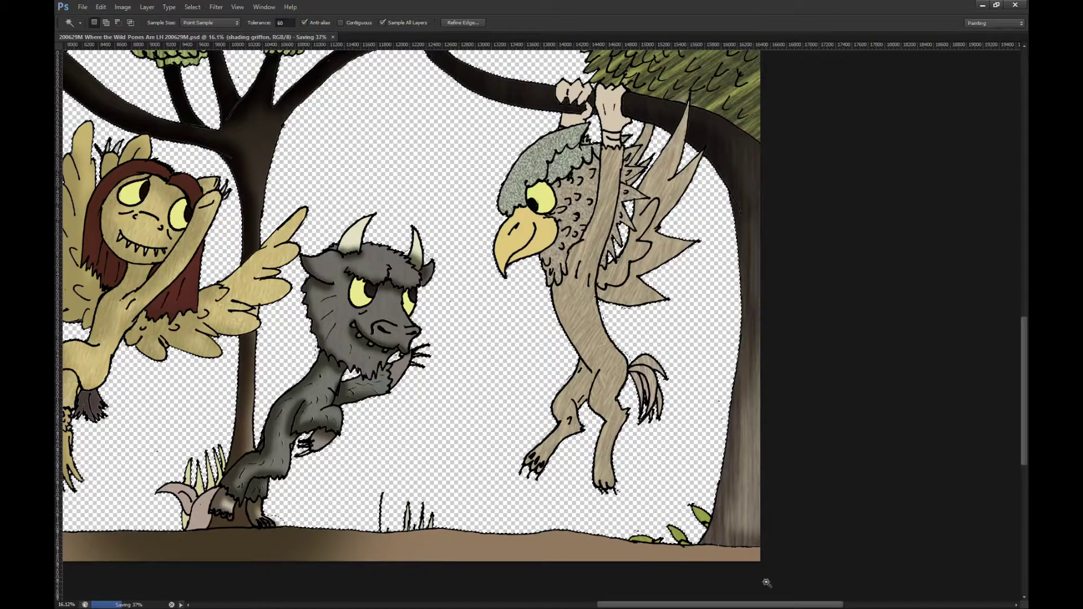
pyautogui.scroll(2, 592, 230)
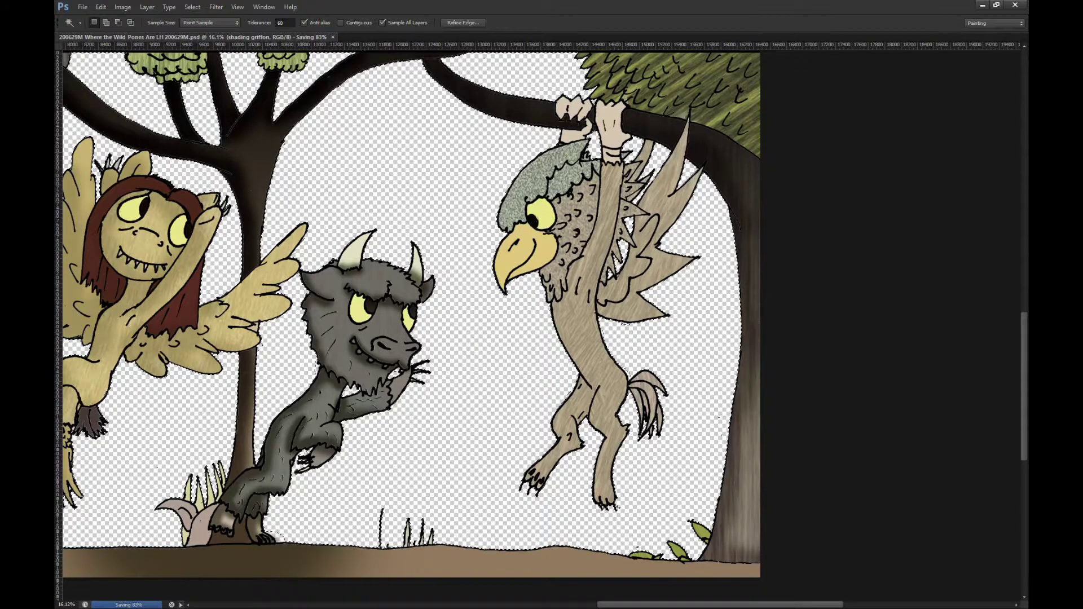
pyautogui.hotkey('ctrl', 'z')
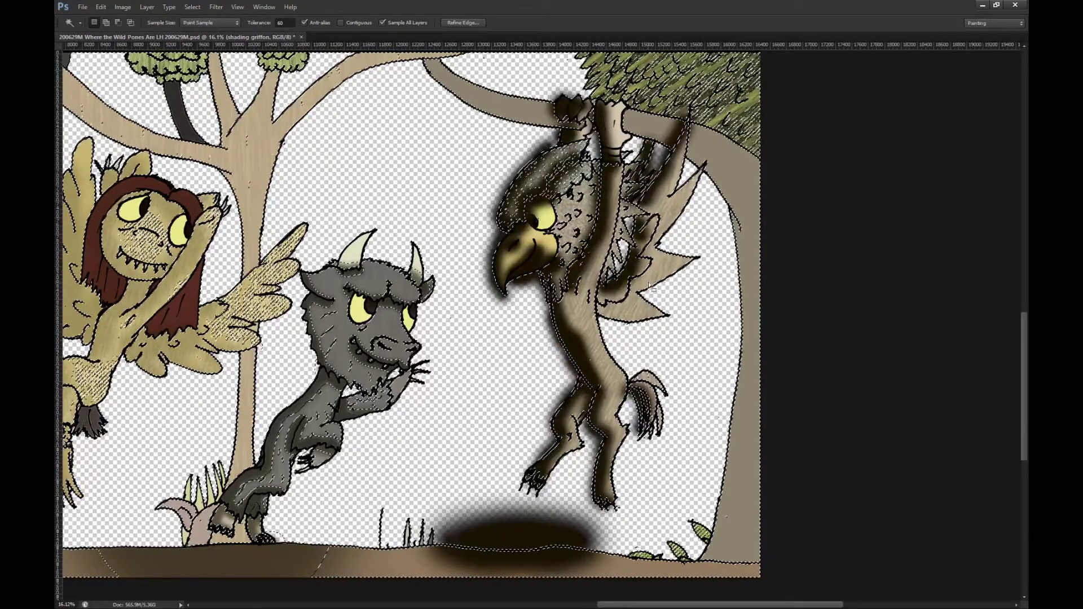
pyautogui.click(651, 286)
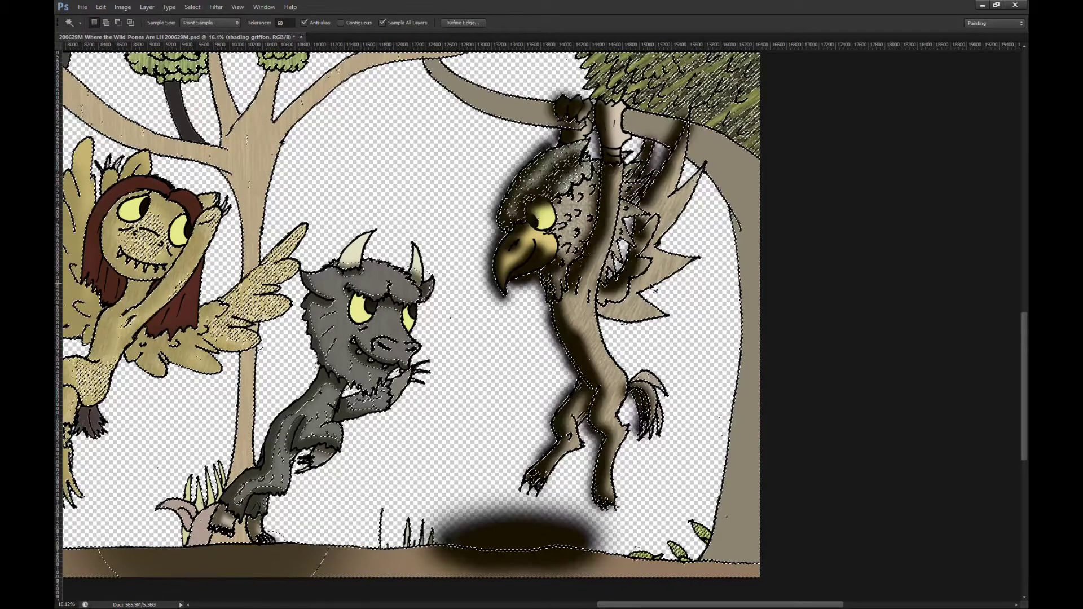
pyautogui.hotkey('ctrl', 'z')
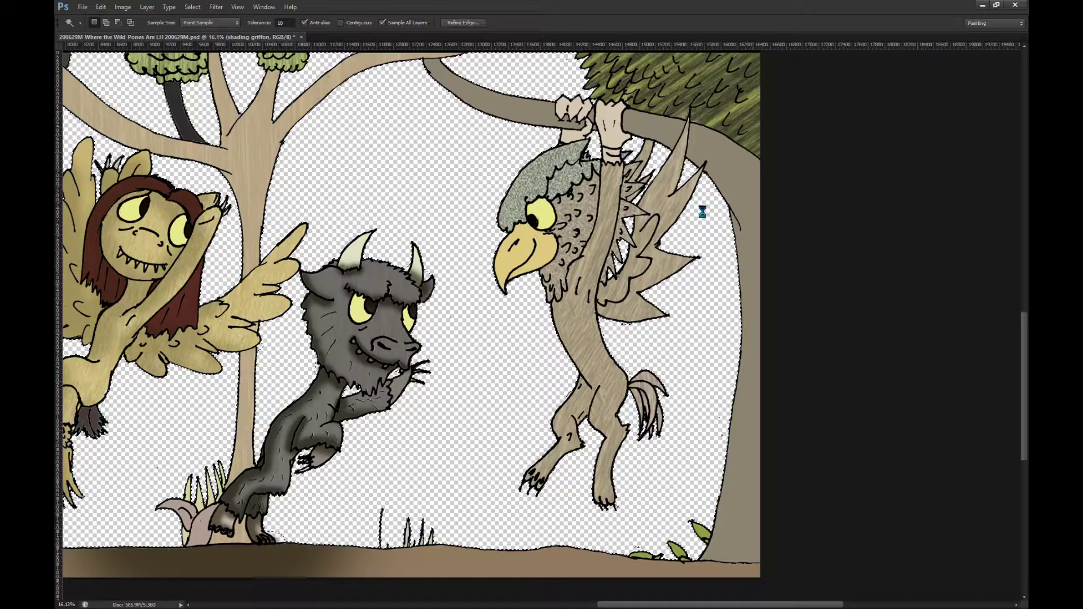
# Step: Set the Magic Wand tolerance to 1, trim the griffon shading that spills onto the background and tree, and deselect
pyautogui.press('Return')
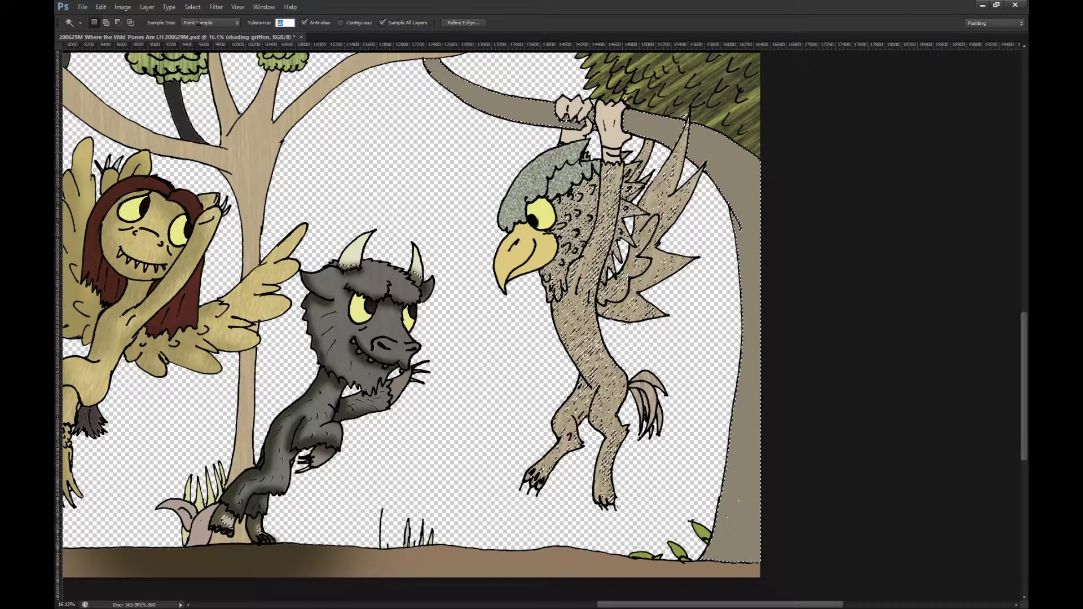
pyautogui.write('1')
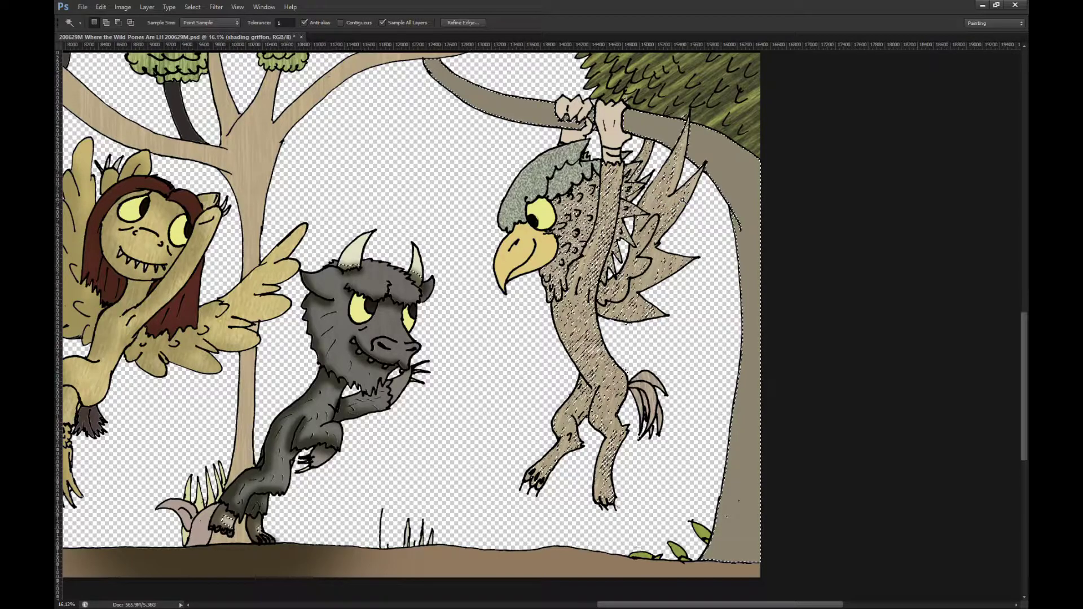
pyautogui.hotkey('ctrl', 'd')
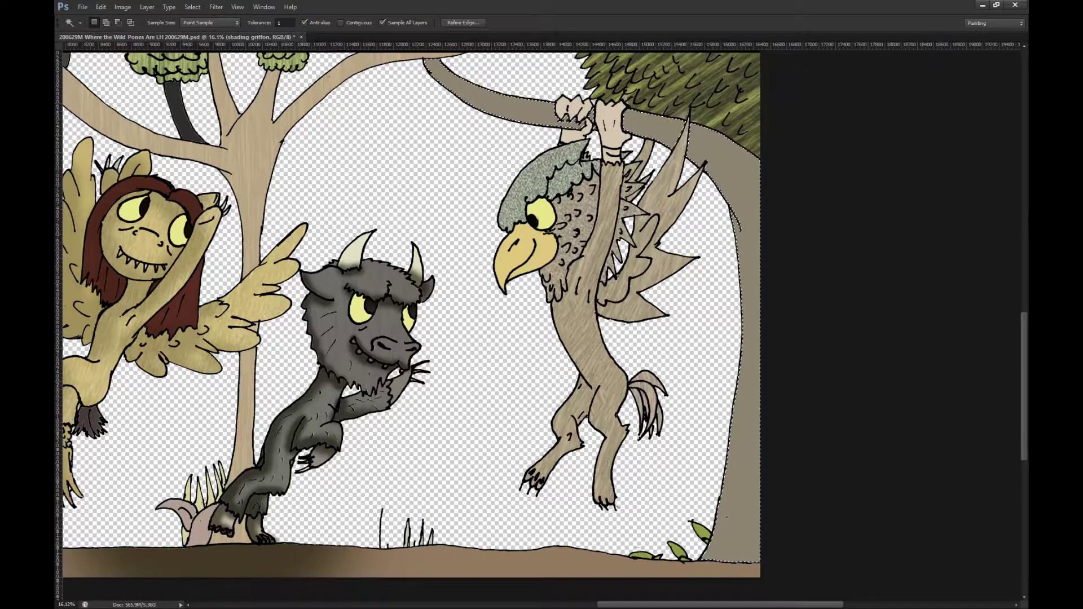
pyautogui.hotkey('ctrl', 'd')
pyautogui.press('m')
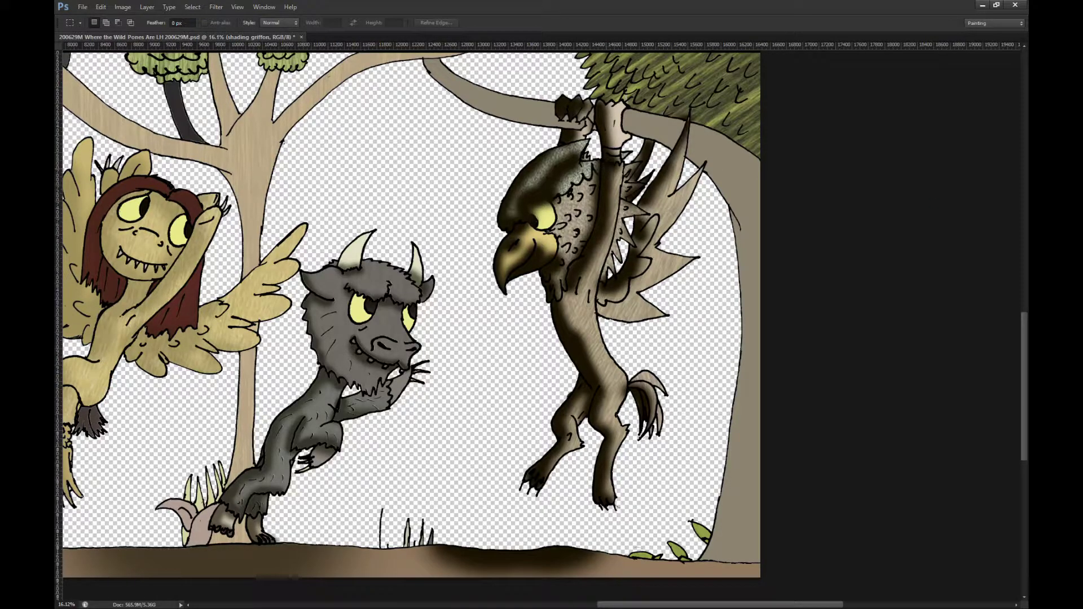
# Step: Select the griffon's yellow eye with a contiguous Magic Wand, delete the shading covering it, and deselect
pyautogui.hotkey('ctrl', 'z')
pyautogui.press('w')
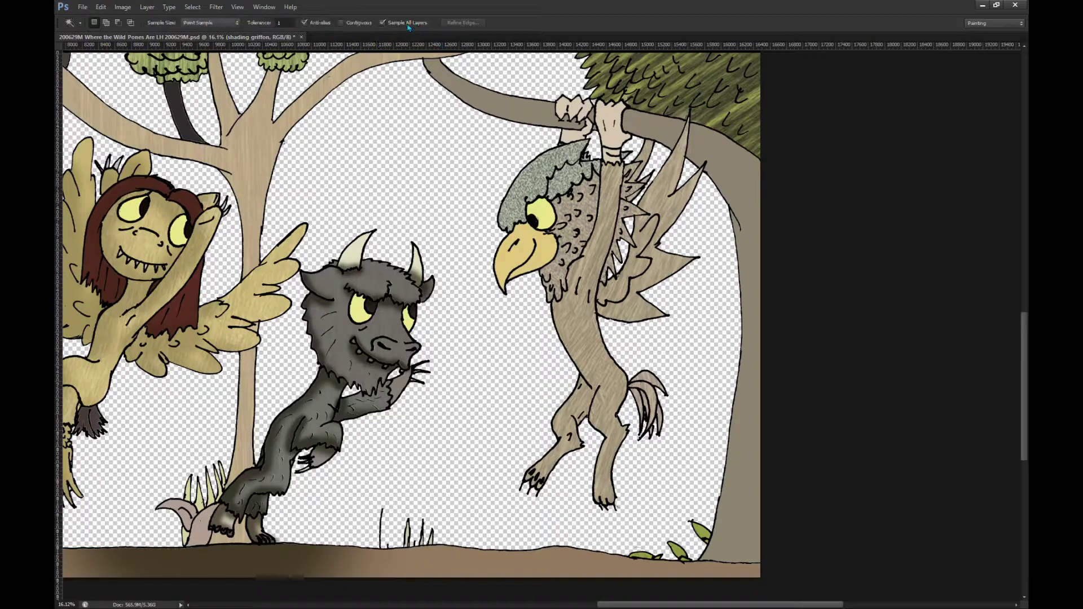
pyautogui.click(554, 229)
pyautogui.hotkey('ctrl', ',')
pyautogui.press('Delete')
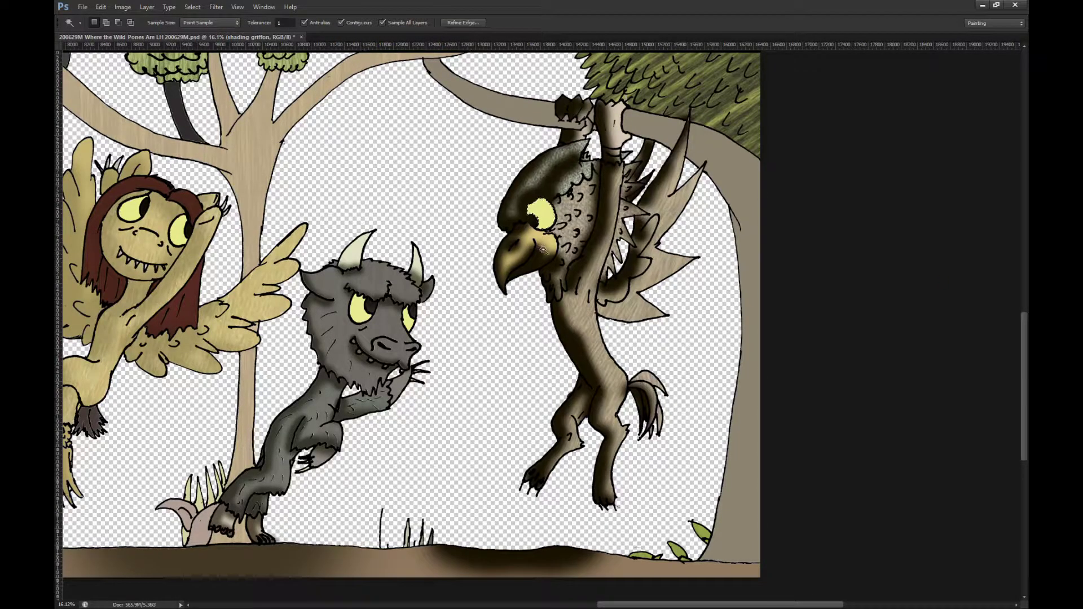
pyautogui.press('m')
# Step: Select the skin of the griffon's two gripping hands with the Magic Wand while its shading is hidden, and show the shading again
pyautogui.scroll(3, 661, 297)
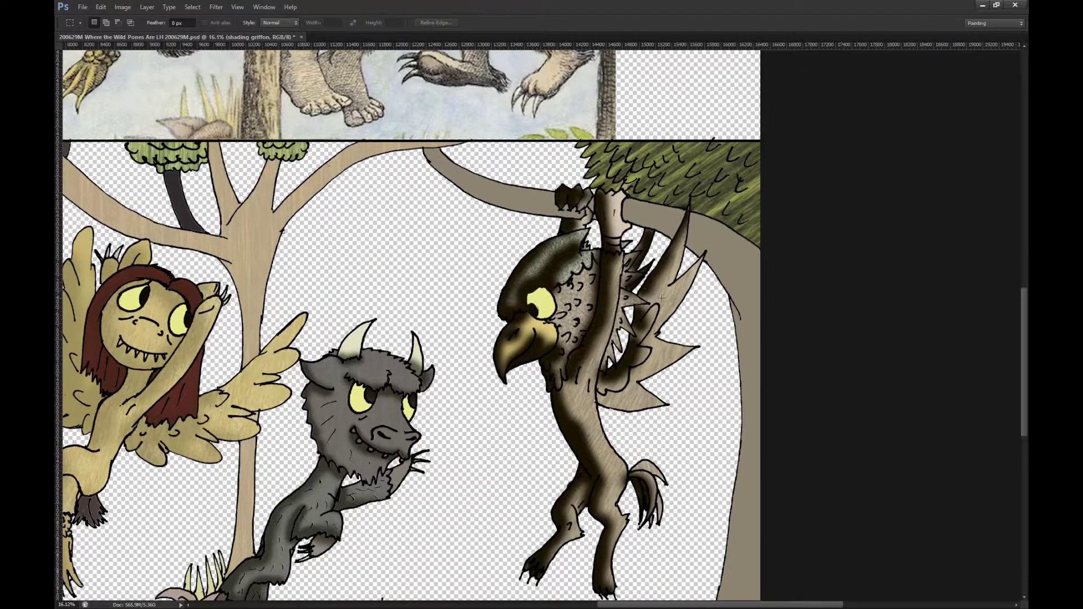
pyautogui.hscroll(-1, 661, 298)
pyautogui.hscroll(-1, 666, 305)
pyautogui.scroll(-3, 663, 306)
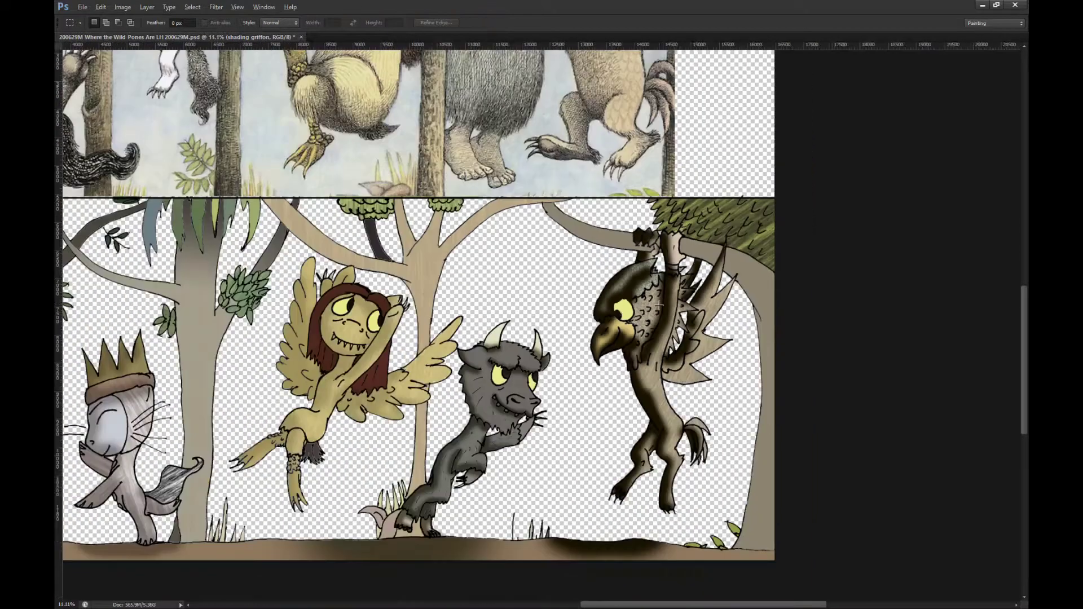
pyautogui.scroll(4, 655, 311)
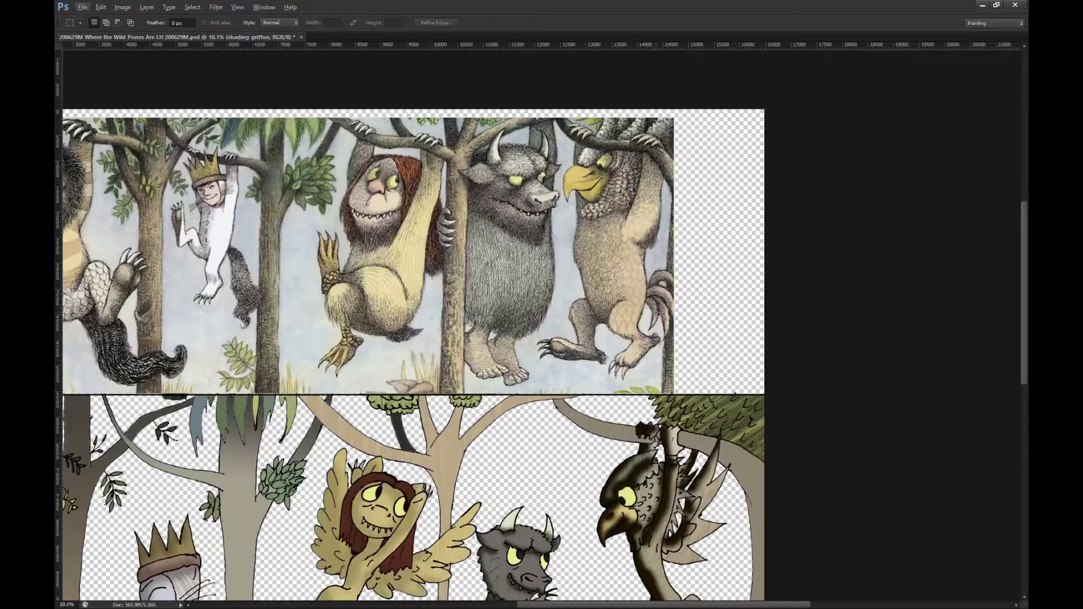
pyautogui.scroll(1, 687, 443)
pyautogui.scroll(5, 687, 443)
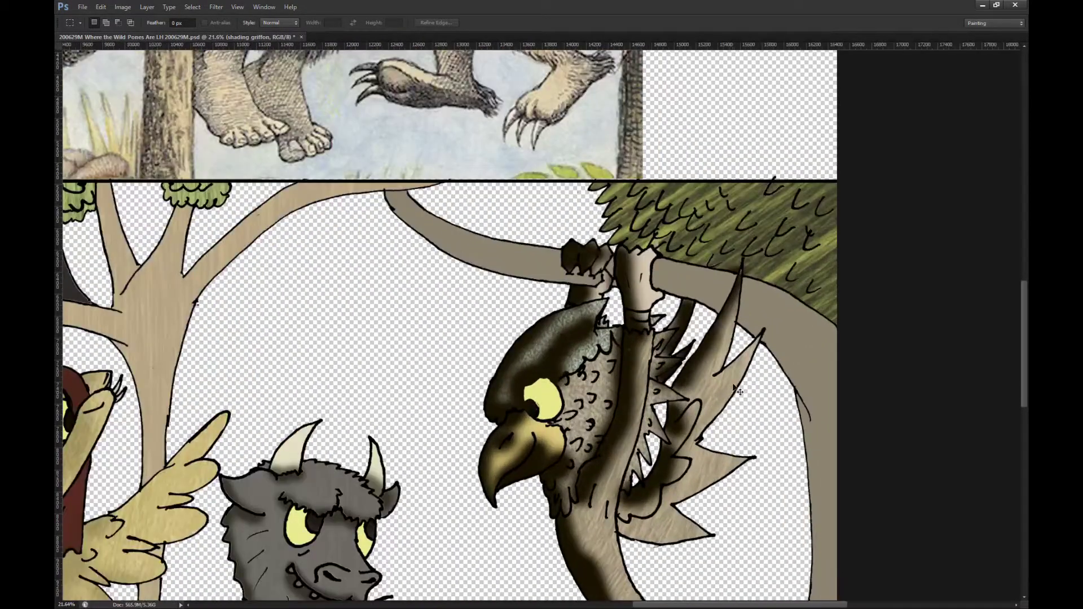
pyautogui.hscroll(1, 556, 303)
pyautogui.scroll(8, 626, 280)
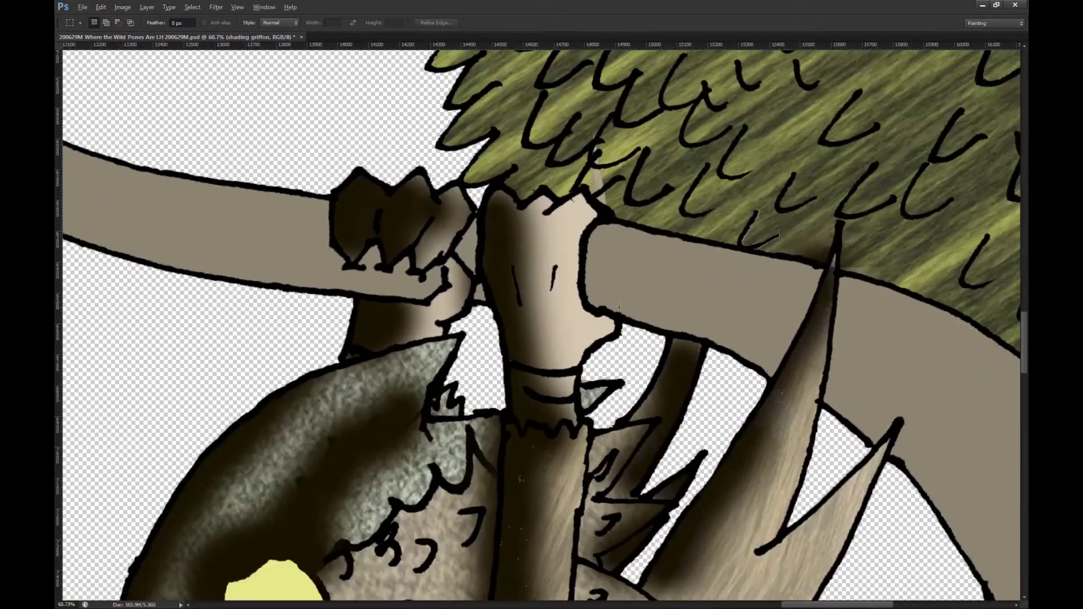
pyautogui.press('w')
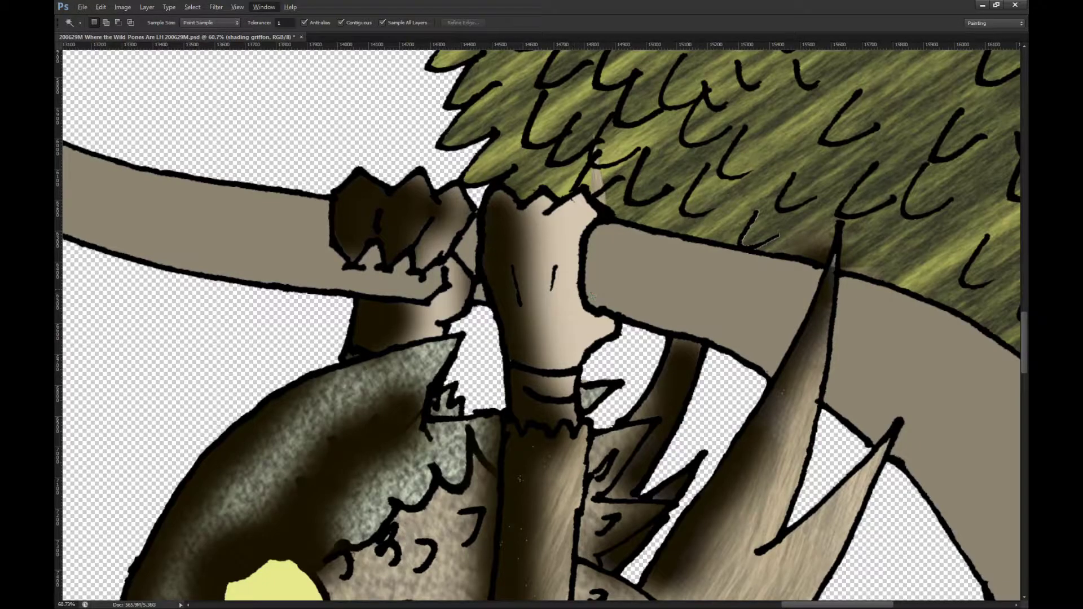
pyautogui.press('ctrl+')
pyautogui.click(555, 255)
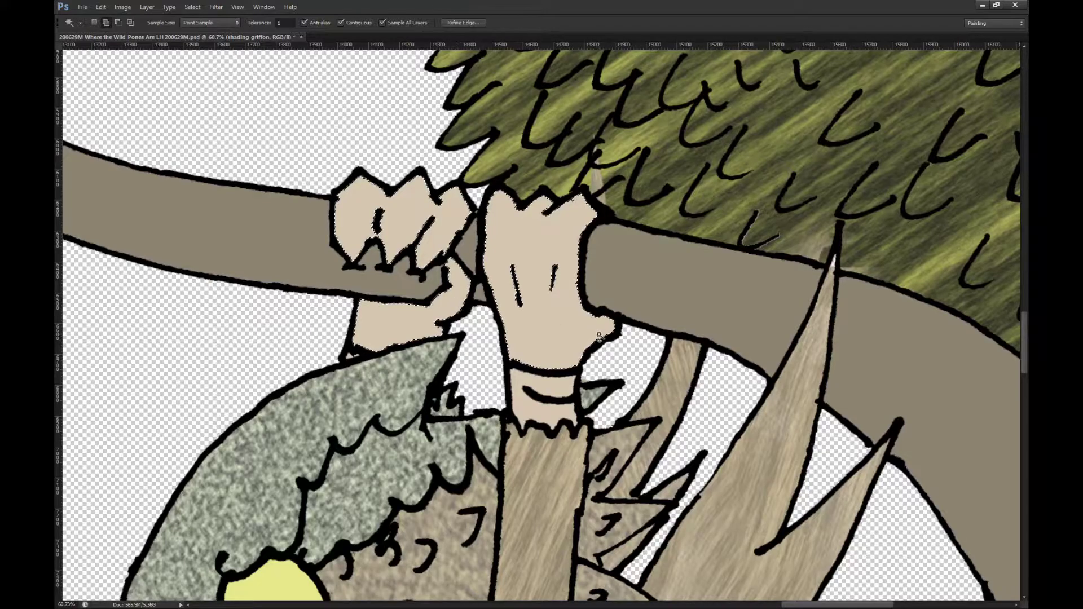
pyautogui.press('m')
pyautogui.hotkey('ctrl', ',')
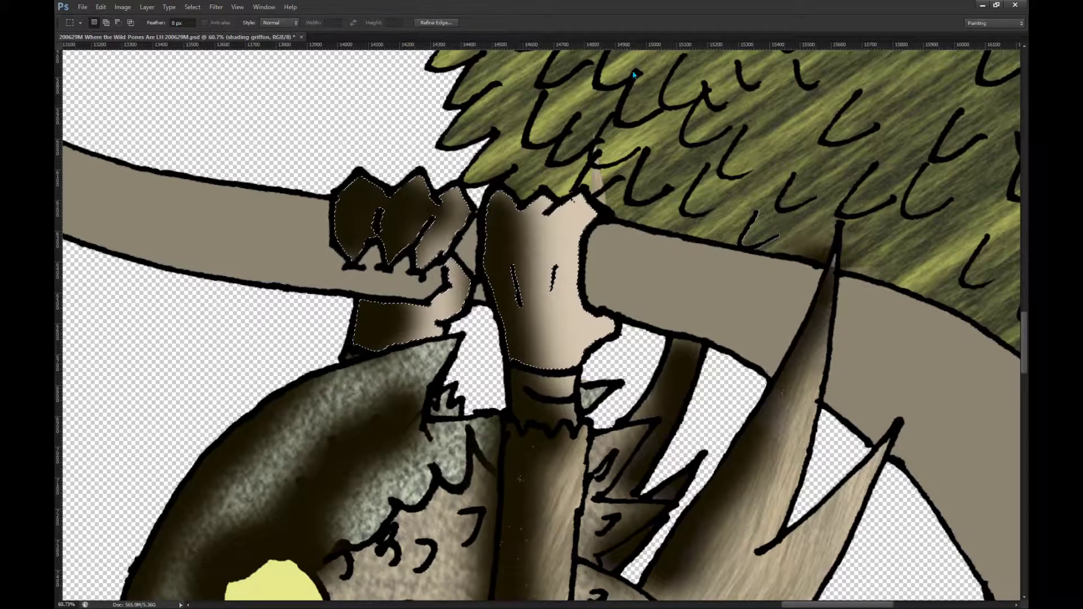
# Step: Paint dark shading along the inner edges and thumbs of both griffon hands with a soft 119 px brush, and deselect
pyautogui.press('b')
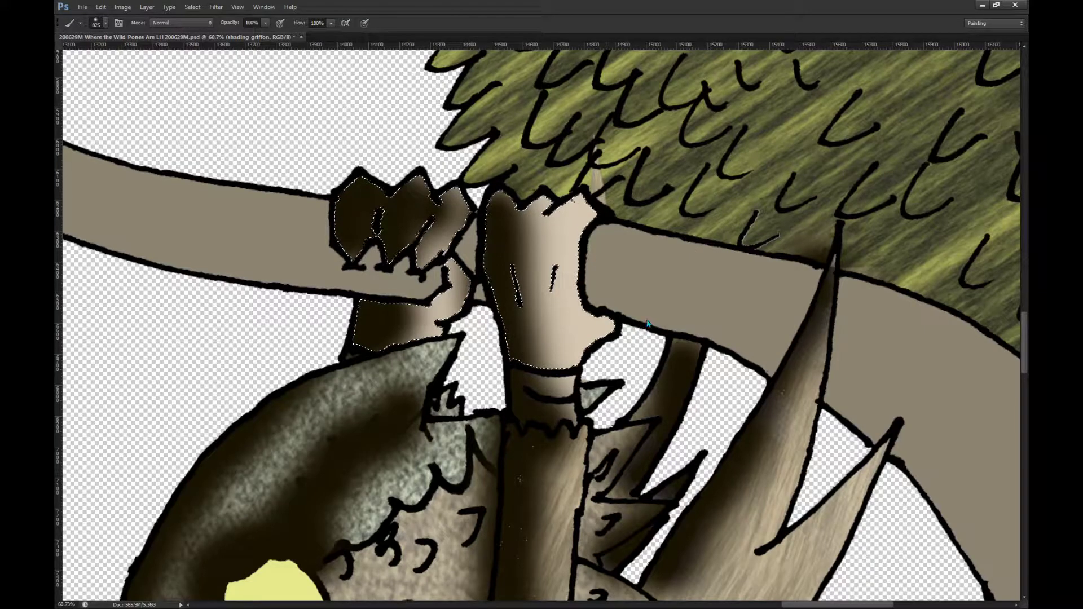
pyautogui.click(656, 323)
pyautogui.moveTo(600, 299)
pyautogui.mouseDown()
pyautogui.moveTo(606, 330)
pyautogui.moveTo(586, 288)
pyautogui.moveTo(599, 238)
pyautogui.mouseUp()
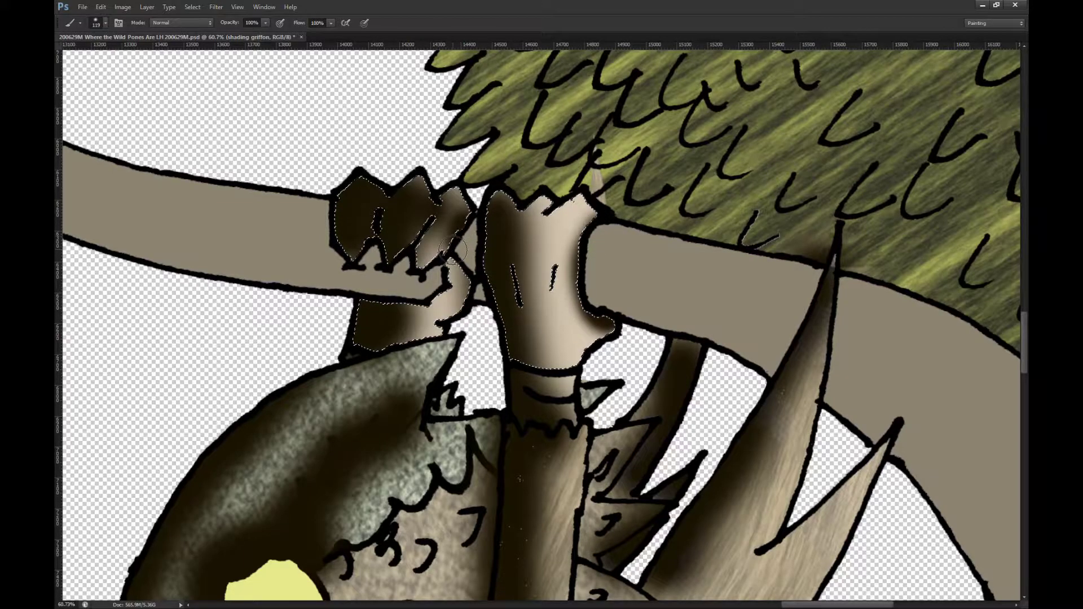
pyautogui.moveTo(468, 309); pyautogui.dragTo(444, 286)
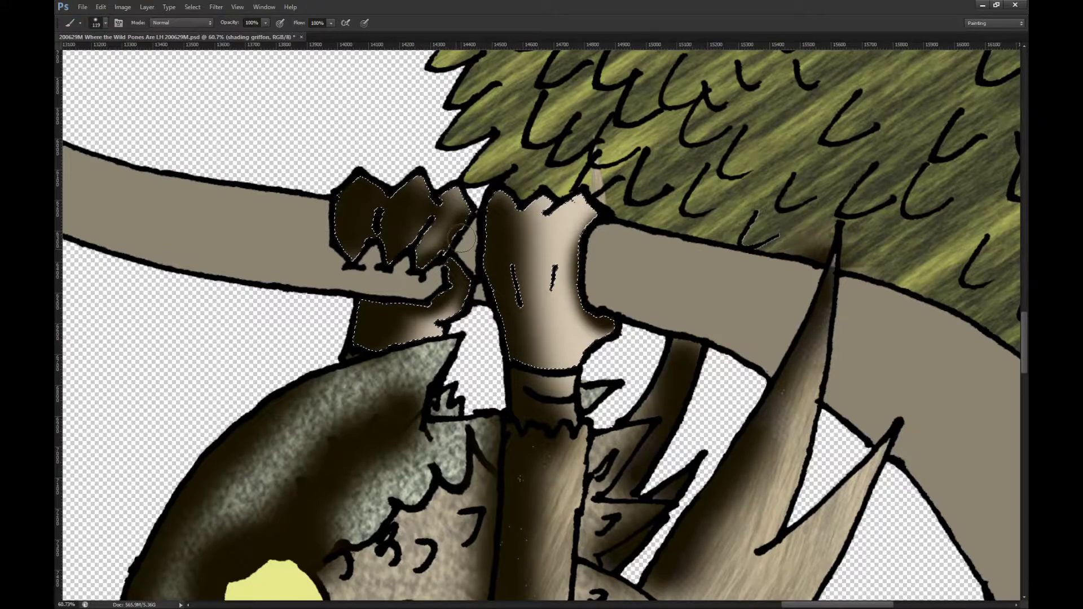
pyautogui.scroll(-4, 624, 232)
pyautogui.hotkey('ctrl', 'd')
pyautogui.press('m')
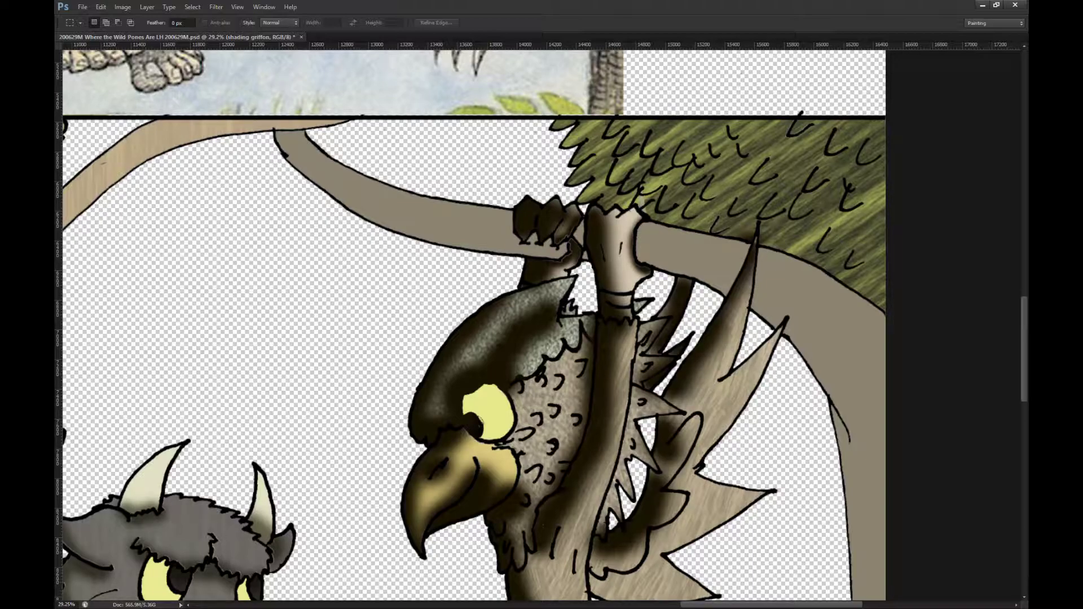
# Step: Show the tree shading again and set the griffon shading layer's opacity to 35%
pyautogui.hotkey('alt', 'shift', 'BackSpace')
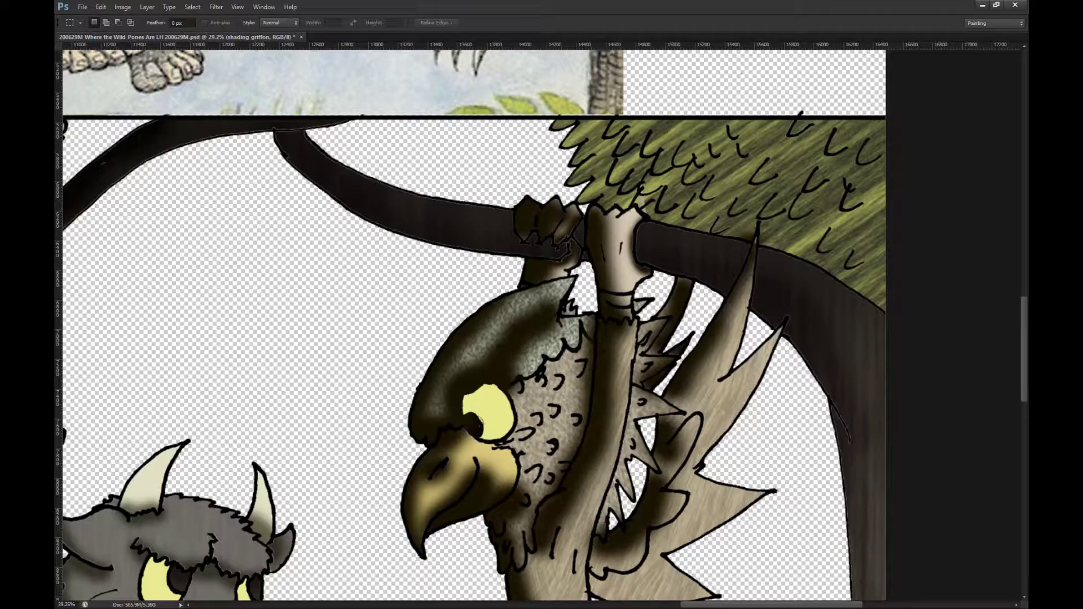
pyautogui.press('3')
pyautogui.press('5')
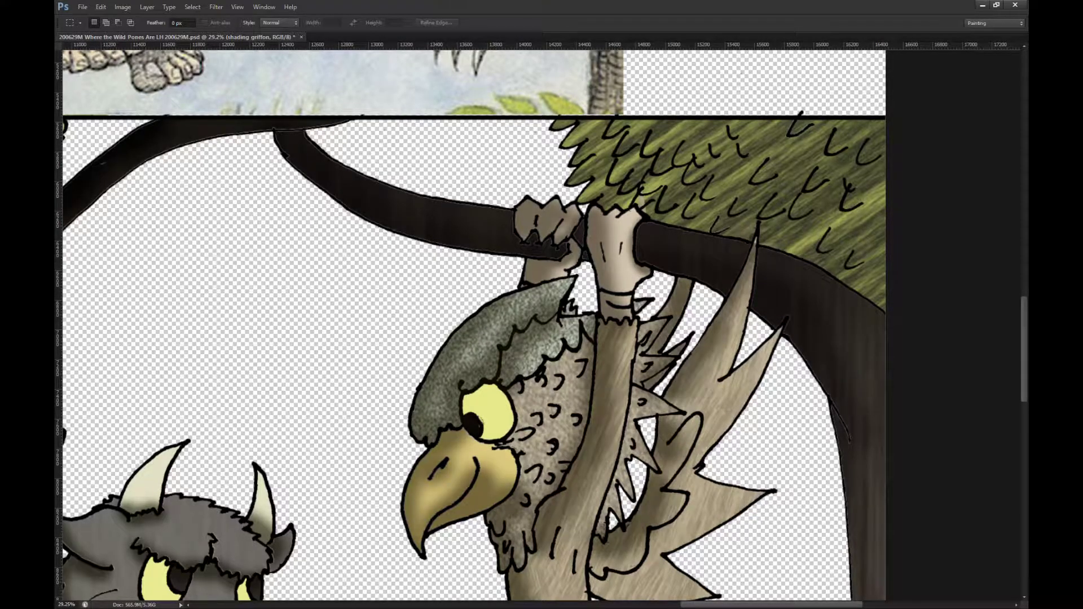
# Step: Make "eye shine left guy" the working layer for the leftmost creature's eye highlight
pyautogui.scroll(-1, 580, 198)
pyautogui.scroll(-3, 572, 198)
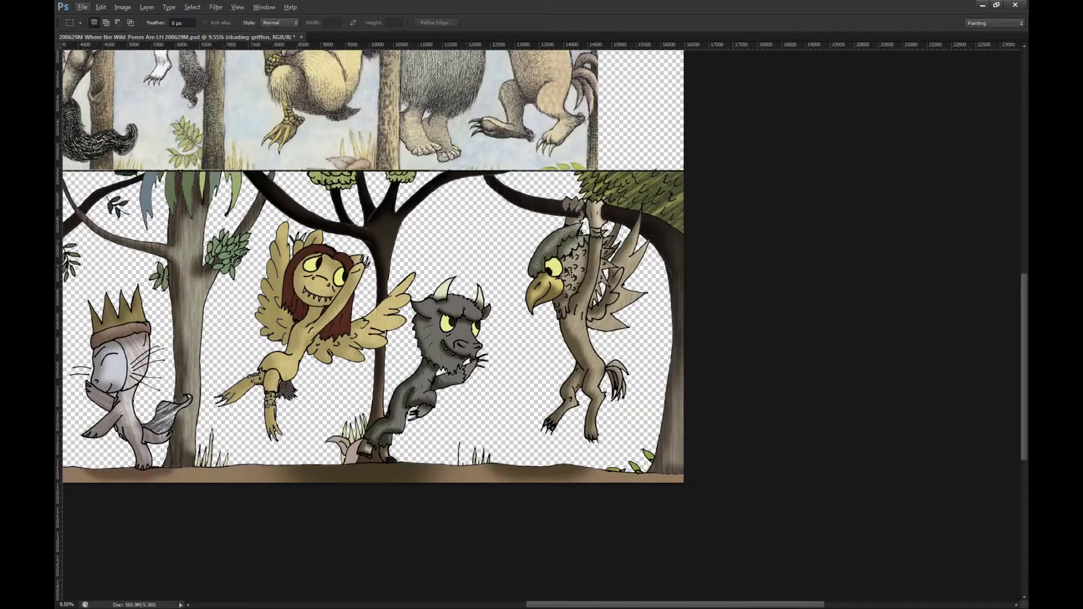
pyautogui.scroll(1, 569, 274)
pyautogui.hscroll(-5, 569, 276)
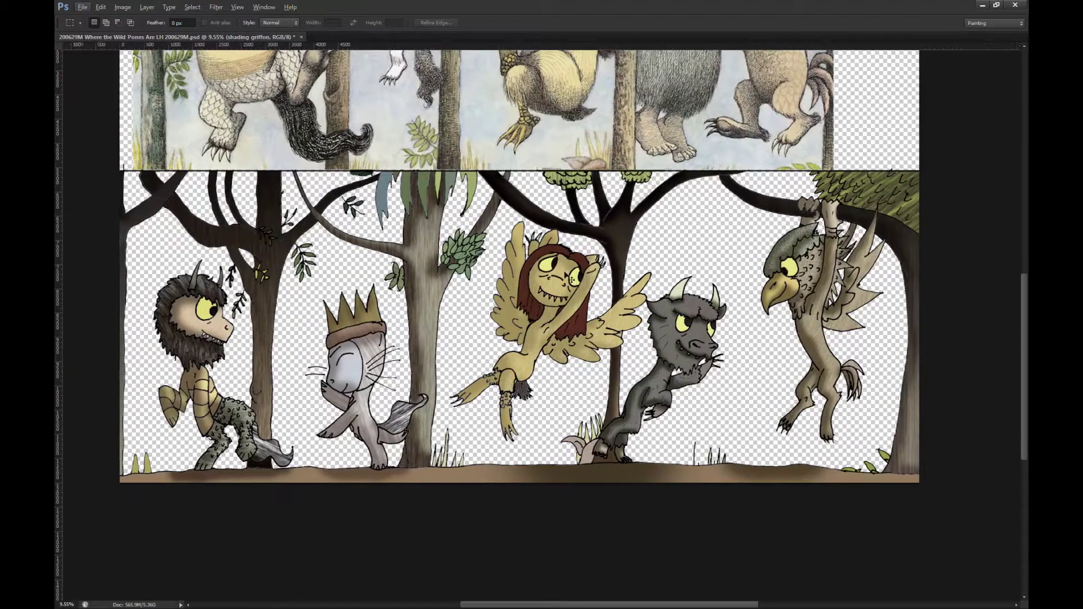
pyautogui.scroll(1, 206, 332)
pyautogui.scroll(3, 206, 331)
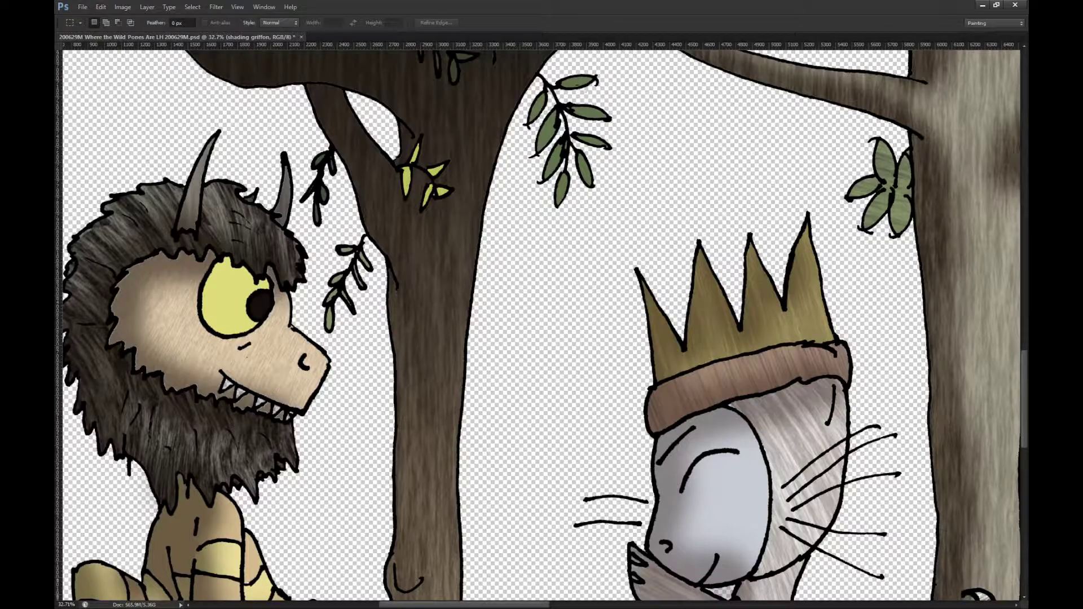
pyautogui.hotkey('alt', ']')
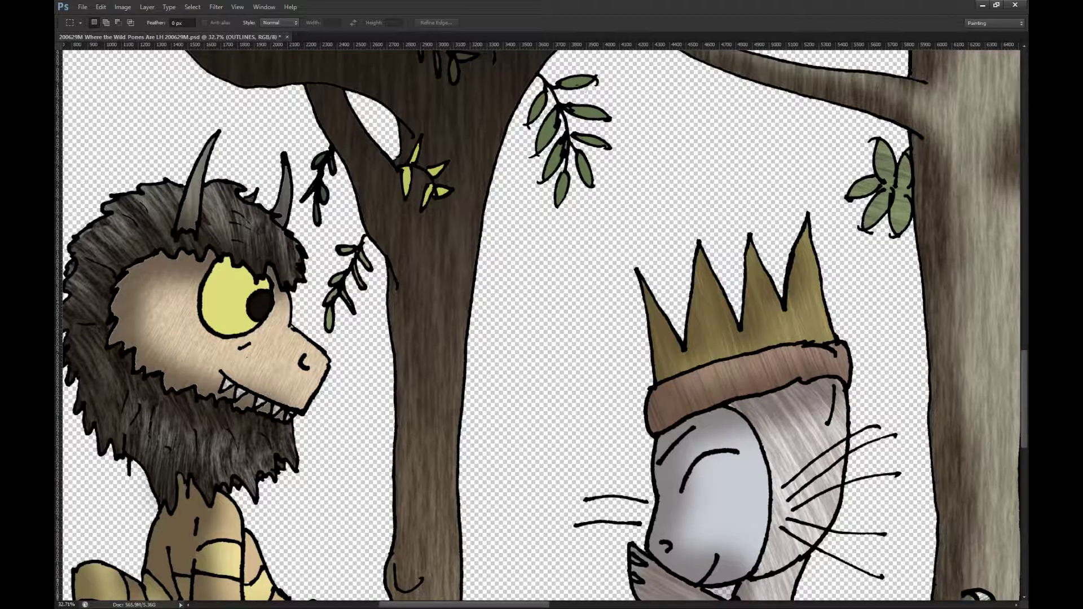
pyautogui.hotkey('alt', ']')
pyautogui.hotkey('alt', ']')
pyautogui.hotkey('alt', ']')
pyautogui.hotkey('alt', ']')
pyautogui.press('u')
pyautogui.moveTo(112, 293)
pyautogui.mouseDown()
pyautogui.moveTo(447, 281)
pyautogui.moveTo(427, 315)
pyautogui.mouseUp()
pyautogui.hotkey('ctrl', 'z')
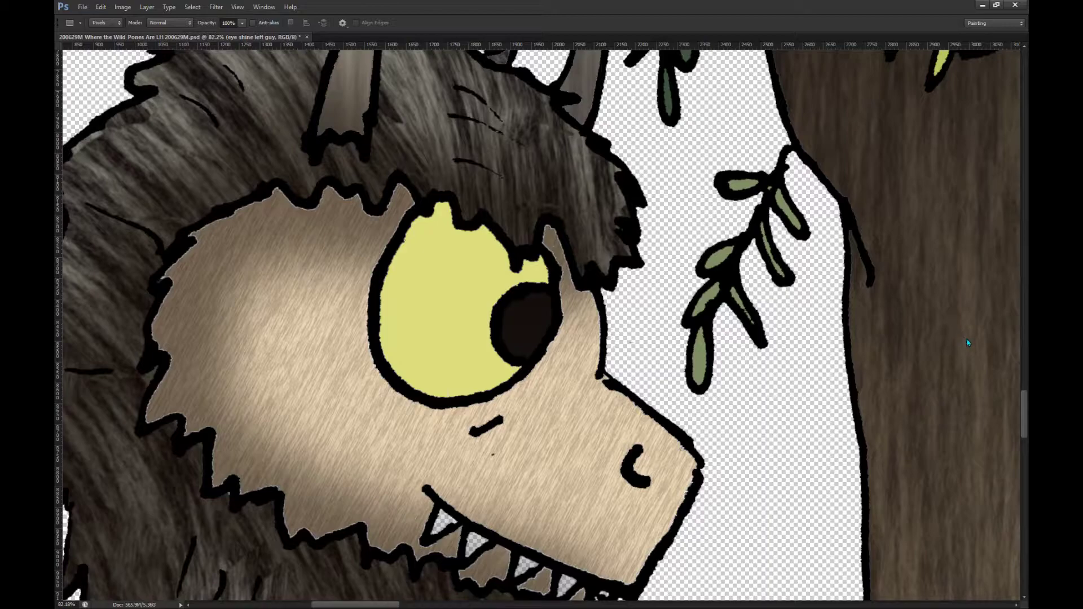
# Step: Draw a small upright white ellipse over the upper part of the leftmost creature's yellow eye, beside the pupil
pyautogui.hotkey('shift', 'u')
pyautogui.moveTo(483, 254); pyautogui.dragTo(492, 298)
pyautogui.hotkey('ctrl', 'z')
pyautogui.press('m')
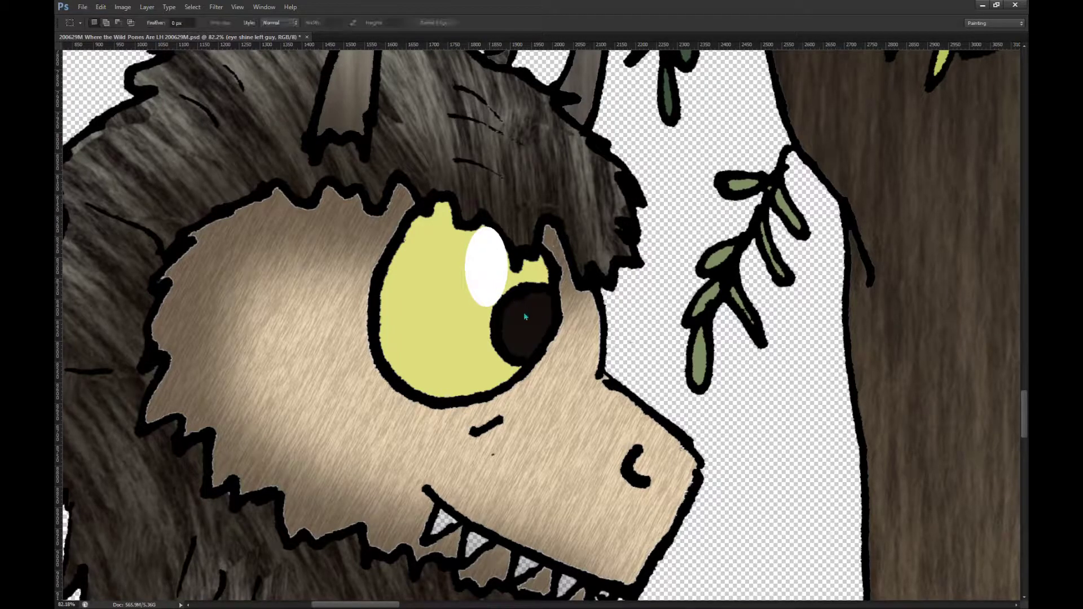
# Step: Rotate the white eye highlight about 17° counter-clockwise and move it above the leftmost creature's pupil, overlapping the hair tuft
pyautogui.hotkey('ctrl', 't')
pyautogui.moveTo(525, 368); pyautogui.dragTo(553, 378)
pyautogui.moveTo(475, 279); pyautogui.dragTo(406, 280)
pyautogui.moveTo(506, 296); pyautogui.dragTo(536, 272)
pyautogui.moveTo(631, 323); pyautogui.dragTo(641, 255)
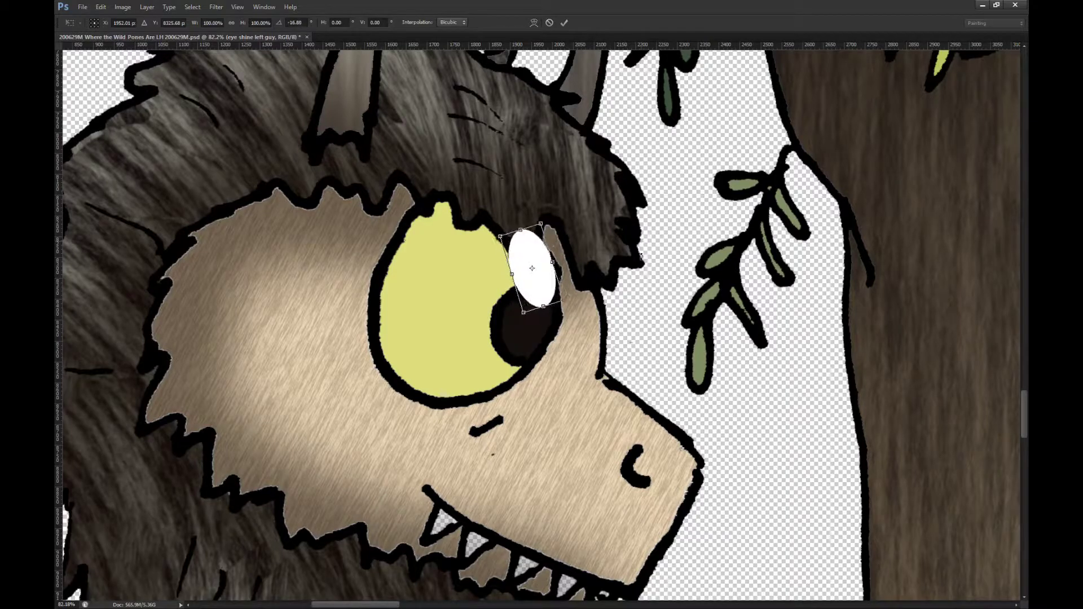
pyautogui.moveTo(539, 293)
pyautogui.mouseDown()
pyautogui.moveTo(485, 316)
pyautogui.moveTo(521, 284)
pyautogui.mouseUp()
pyautogui.click(565, 23)
pyautogui.scroll(-5, 461, 278)
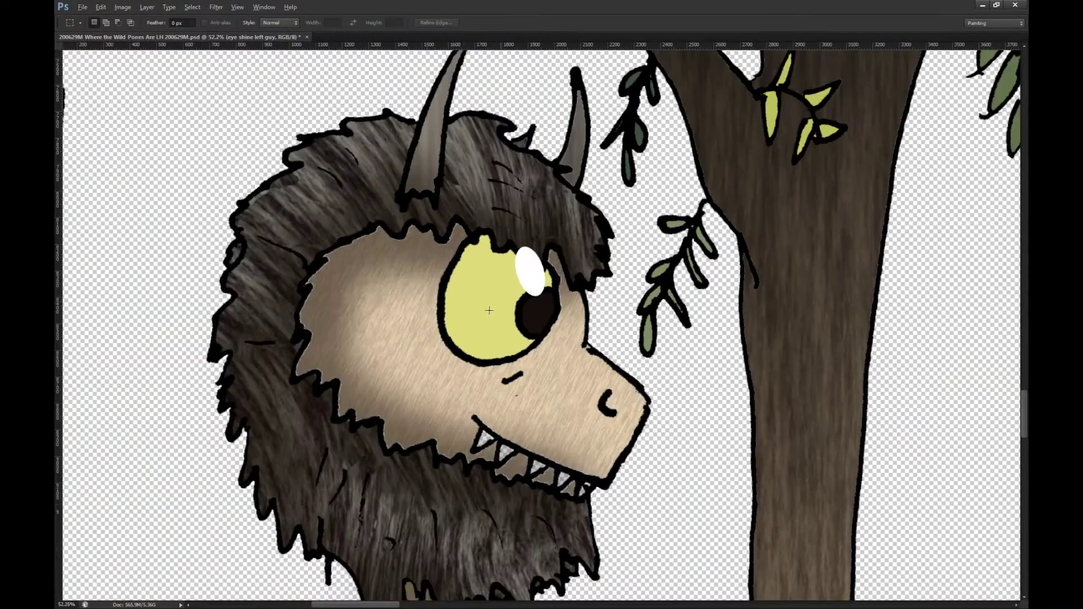
pyautogui.scroll(10, 462, 278)
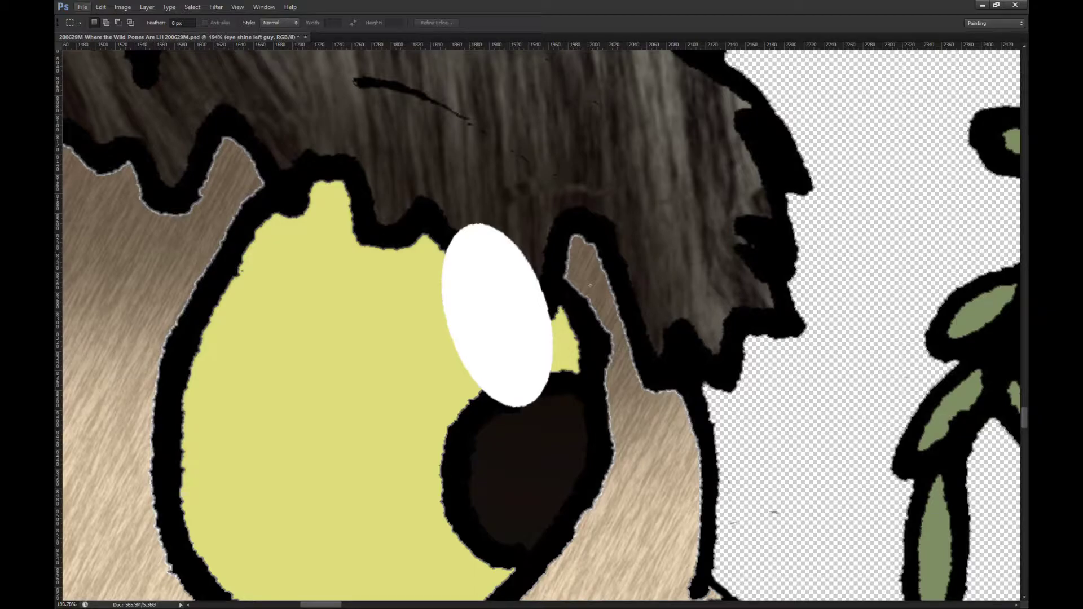
# Step: Send the highlight behind the line art, duplicate it, and move the copy clear of the creature's face
pyautogui.hotkey('ctrl', '[')
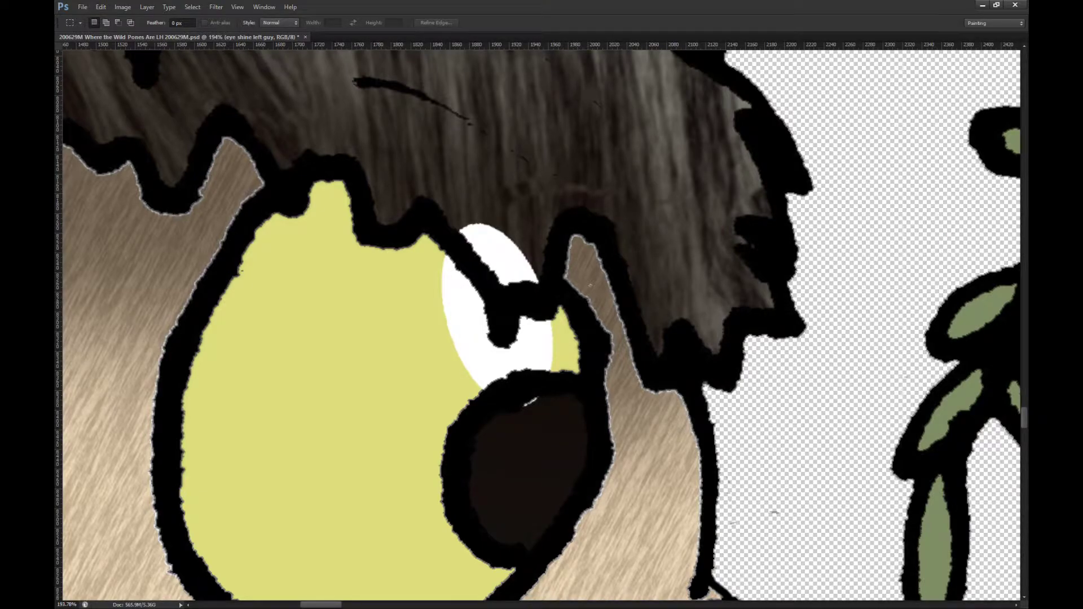
pyautogui.hotkey('ctrl', 'e')
pyautogui.hotkey('ctrl', 'z')
pyautogui.hotkey('ctrl', 'j')
pyautogui.press('v')
pyautogui.moveTo(580, 290); pyautogui.dragTo(883, 390)
pyautogui.hotkey('ctrl', 'e')
pyautogui.press('e')
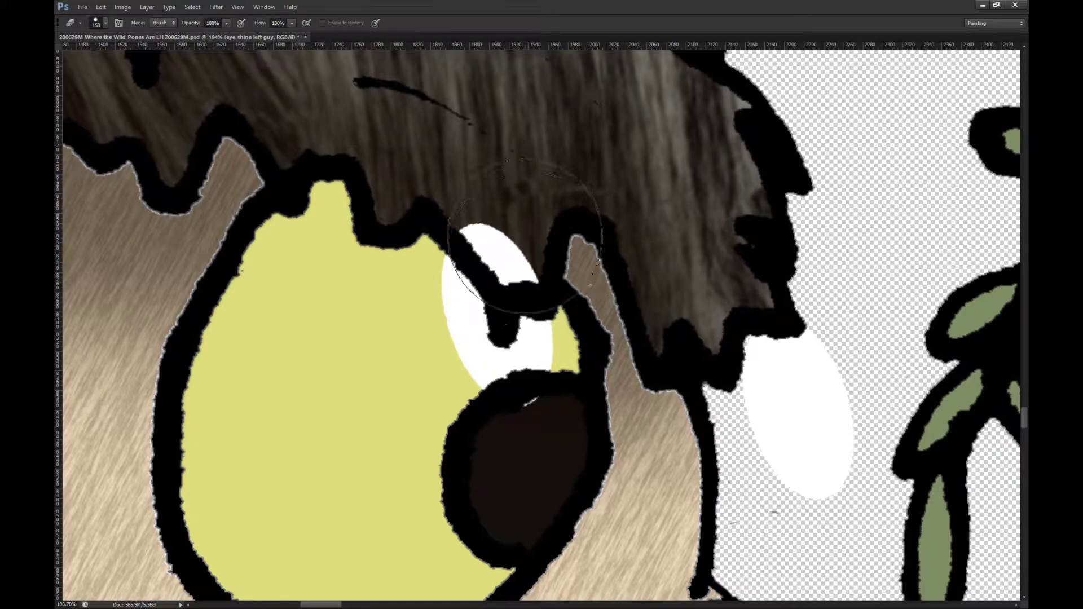
# Step: Erase the part of the leftmost creature's highlight that spills into the hair, using a 60 px eraser
pyautogui.press('[')
pyautogui.press('[')
pyautogui.press('[')
pyautogui.press('[')
pyautogui.press('[')
pyautogui.press('[')
pyautogui.press('[')
pyautogui.moveTo(509, 256)
pyautogui.mouseDown()
pyautogui.moveTo(482, 234)
pyautogui.moveTo(509, 271)
pyautogui.moveTo(532, 266)
pyautogui.mouseUp()
pyautogui.click(527, 411)
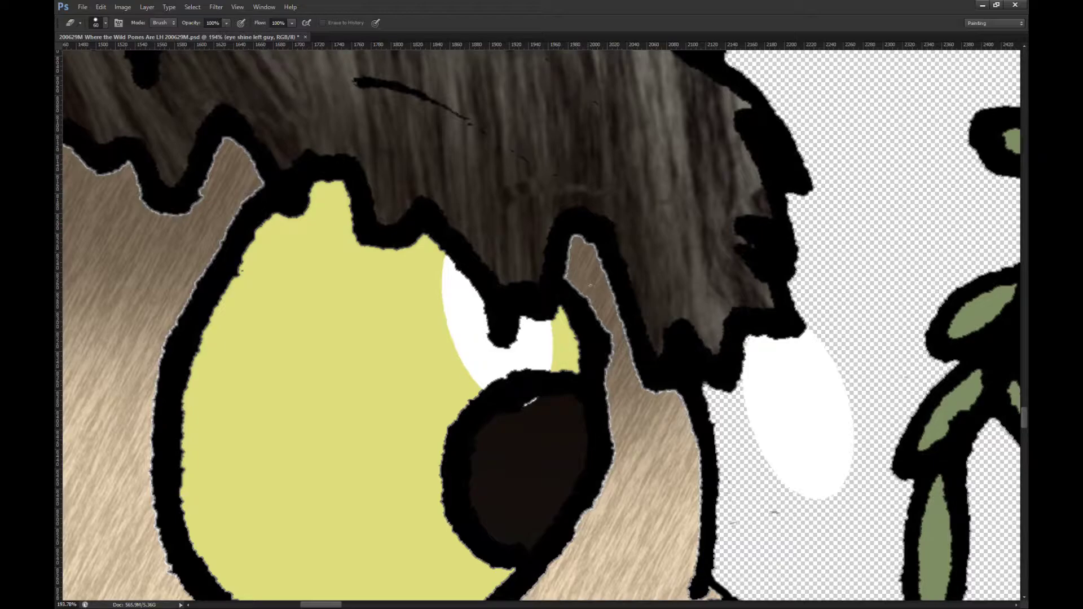
pyautogui.hotkey('ctrl', 'alt', 'z')
pyautogui.hotkey('ctrl', 'alt', 'z')
pyautogui.hotkey('ctrl', 'alt', 'z')
pyautogui.hotkey('ctrl', 'alt', 'z')
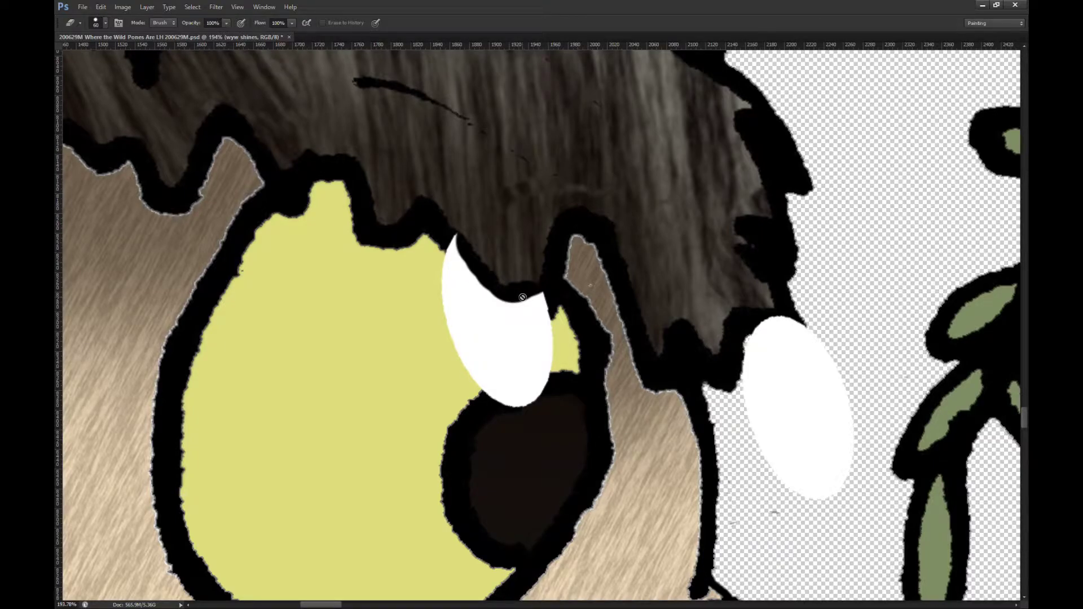
pyautogui.hotkey('ctrl', 'alt', 'z')
# Step: Cut the highlight along the hair's black outline with a Magic Wand selection that excludes the pupil's upper rim, and deselect
pyautogui.press('w')
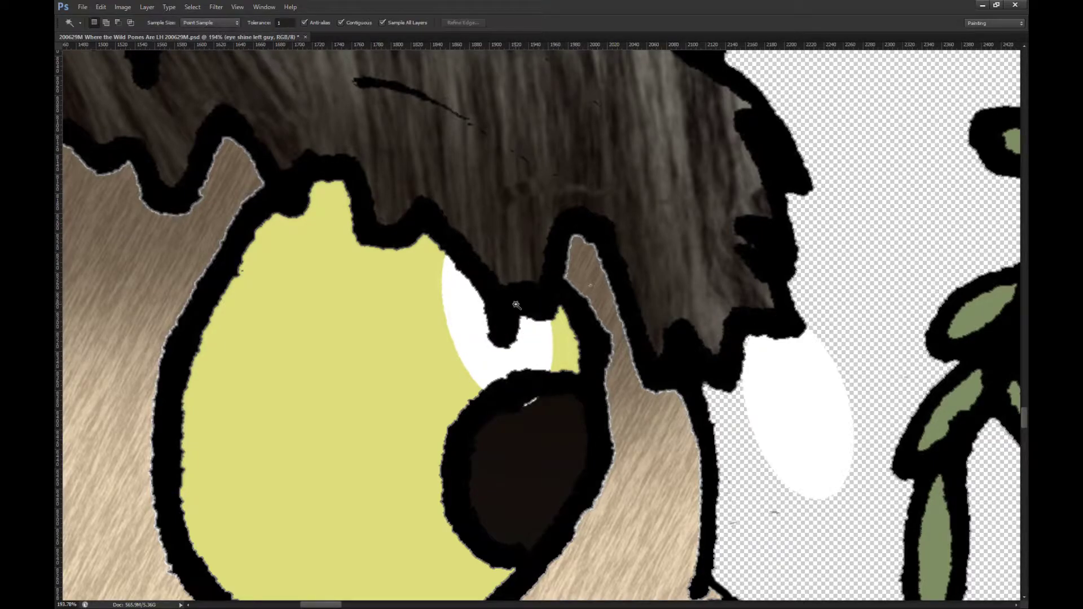
pyautogui.click(517, 307)
pyautogui.press('l')
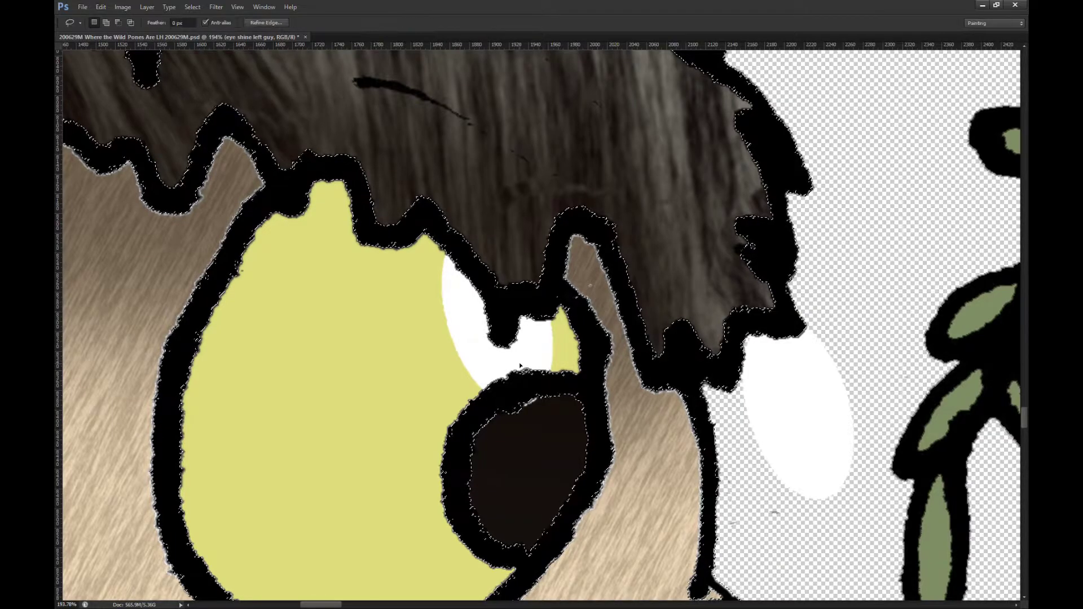
pyautogui.moveTo(489, 372)
pyautogui.mouseDown()
pyautogui.moveTo(561, 355)
pyautogui.moveTo(352, 432)
pyautogui.mouseUp()
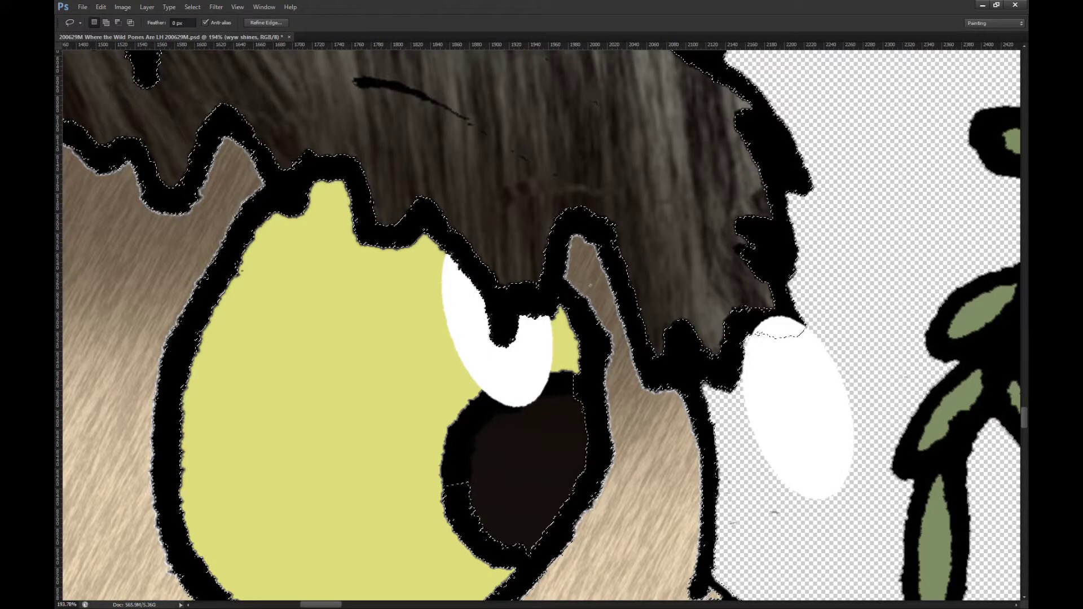
pyautogui.press('m')
pyautogui.hotkey('ctrl', 'd')
pyautogui.scroll(-18, 406, 330)
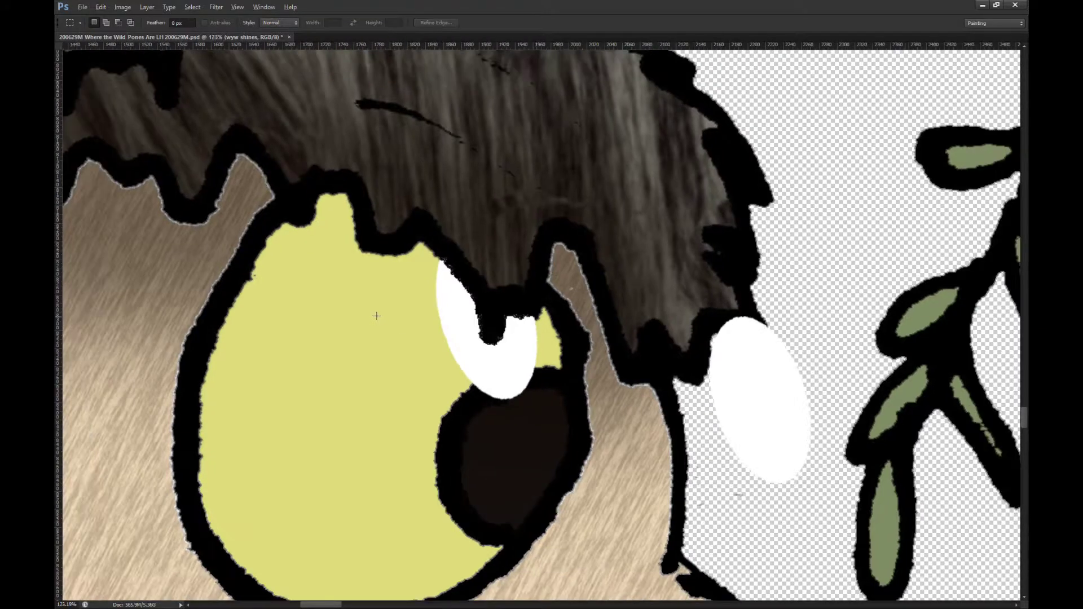
# Step: Move the spare copy of the highlight onto the griffon's eye nearest the raised arm, beside its pupil
pyautogui.hotkey('ctrl', 'z')
pyautogui.press('v')
pyautogui.scroll(-3, 339, 294)
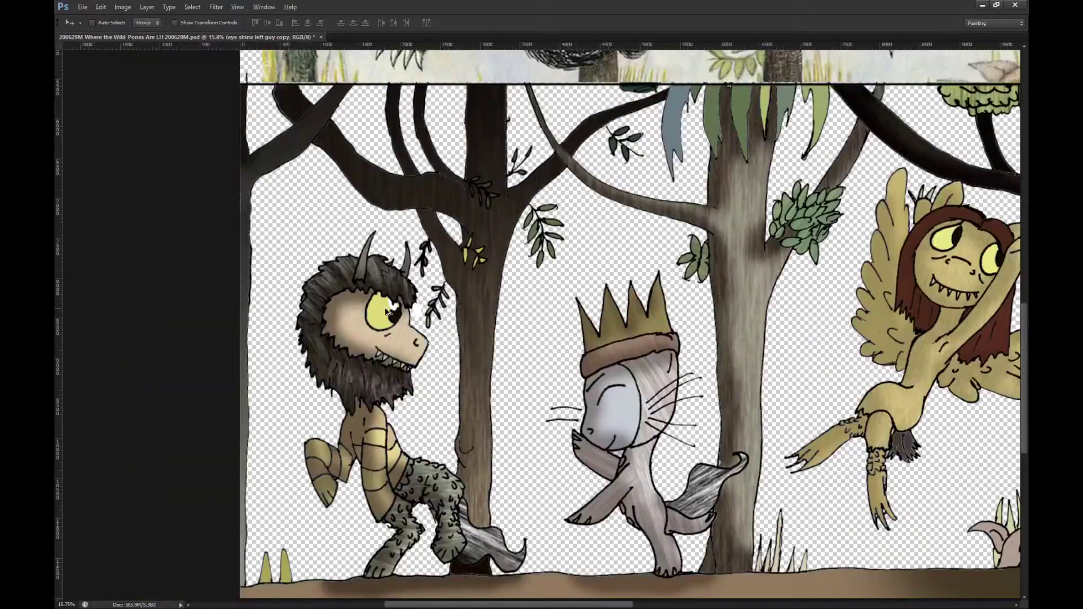
pyautogui.scroll(3, 545, 262)
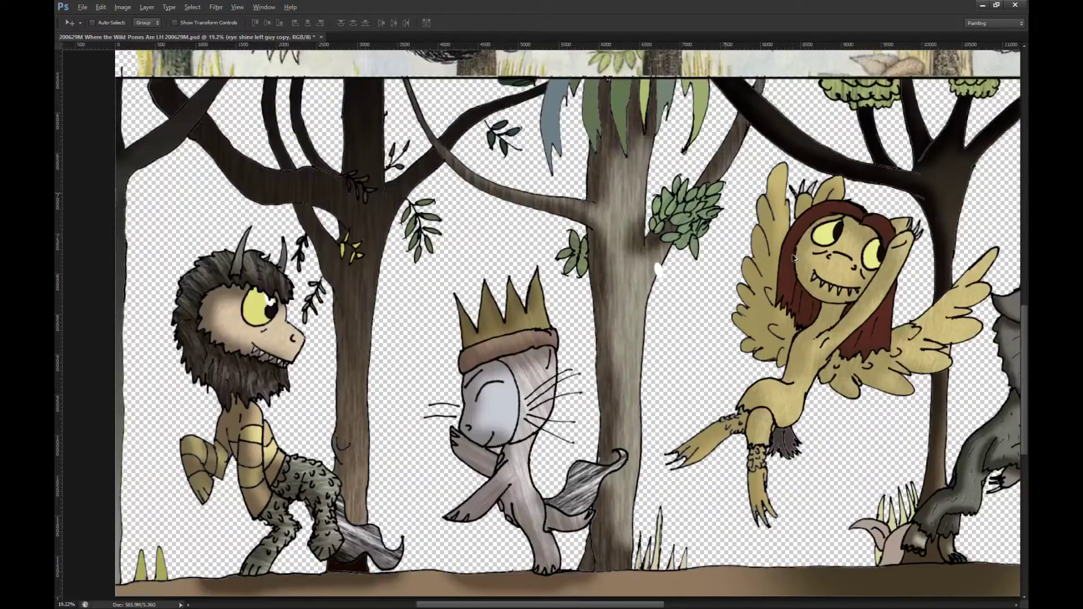
pyautogui.scroll(-2, 672, 327)
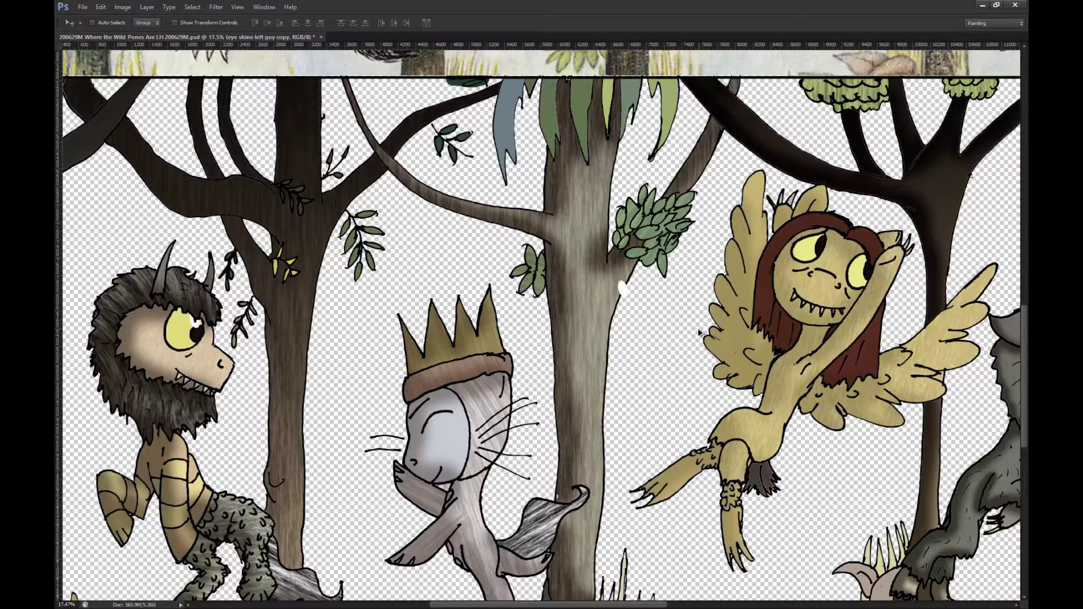
pyautogui.moveTo(623, 317); pyautogui.dragTo(862, 289)
pyautogui.scroll(1, 897, 290)
pyautogui.scroll(-2, 896, 283)
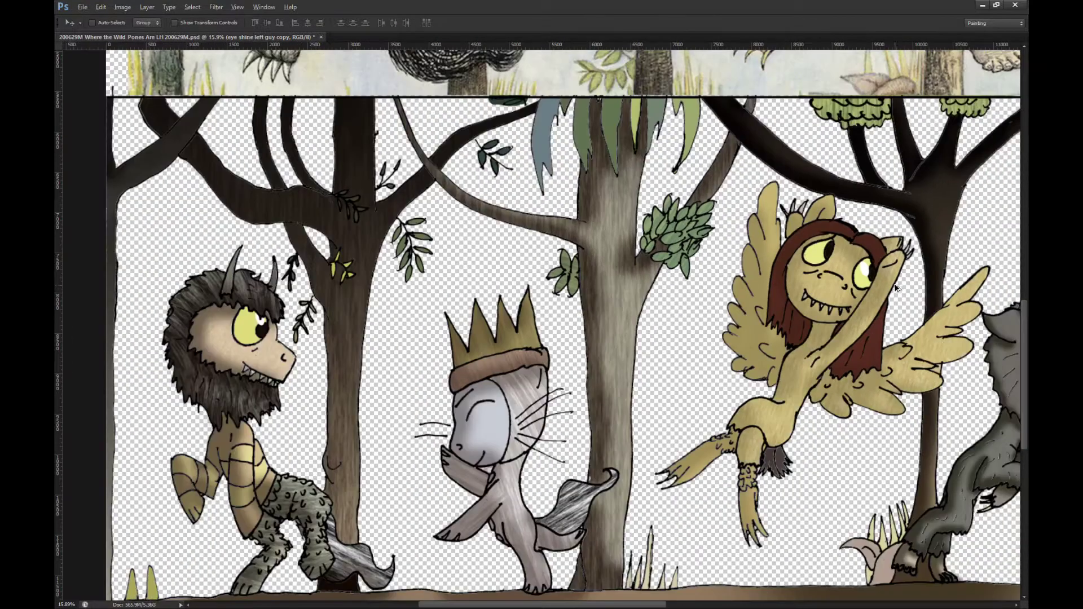
pyautogui.scroll(10, 903, 260)
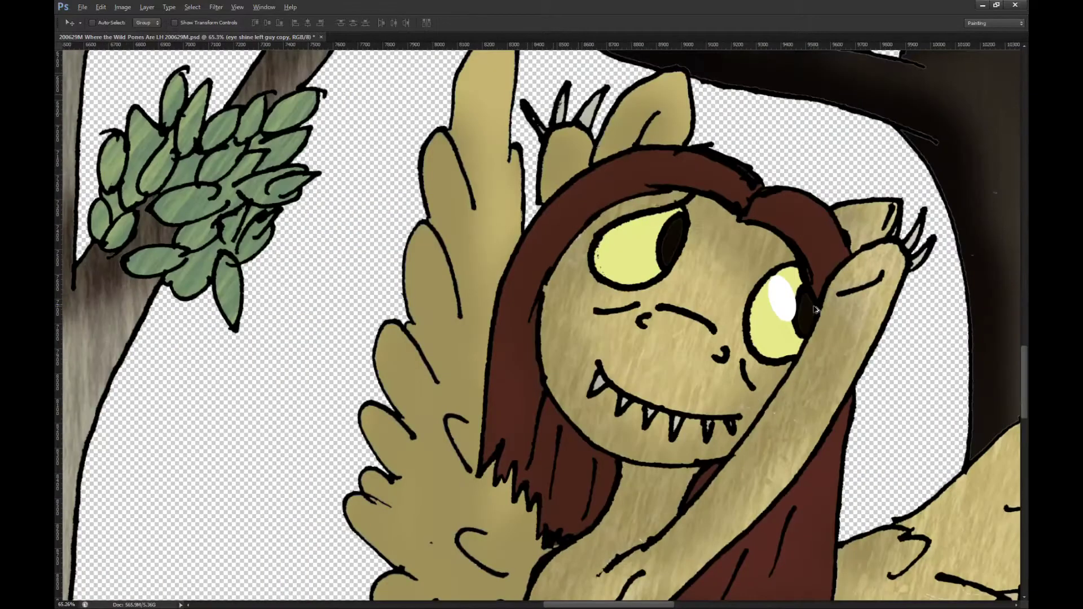
pyautogui.scroll(-10, 802, 309)
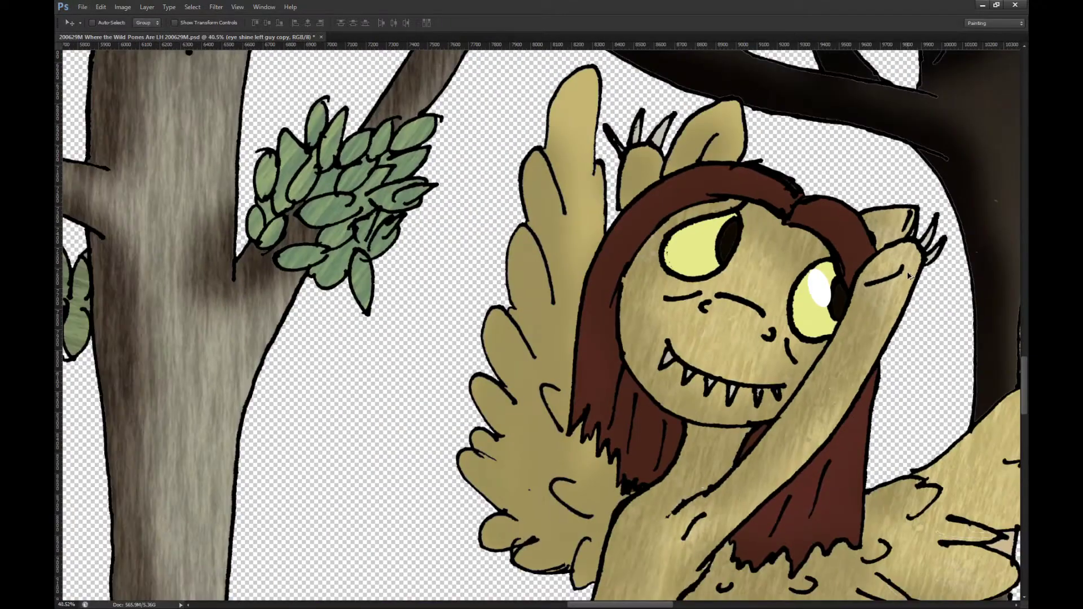
pyautogui.scroll(12, 370, 326)
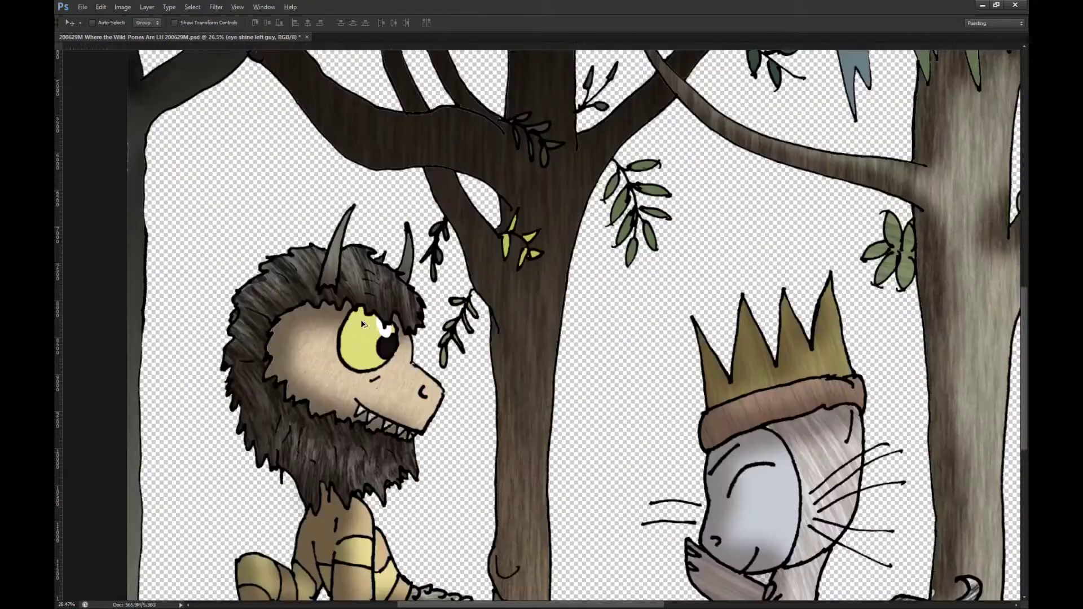
pyautogui.press('m')
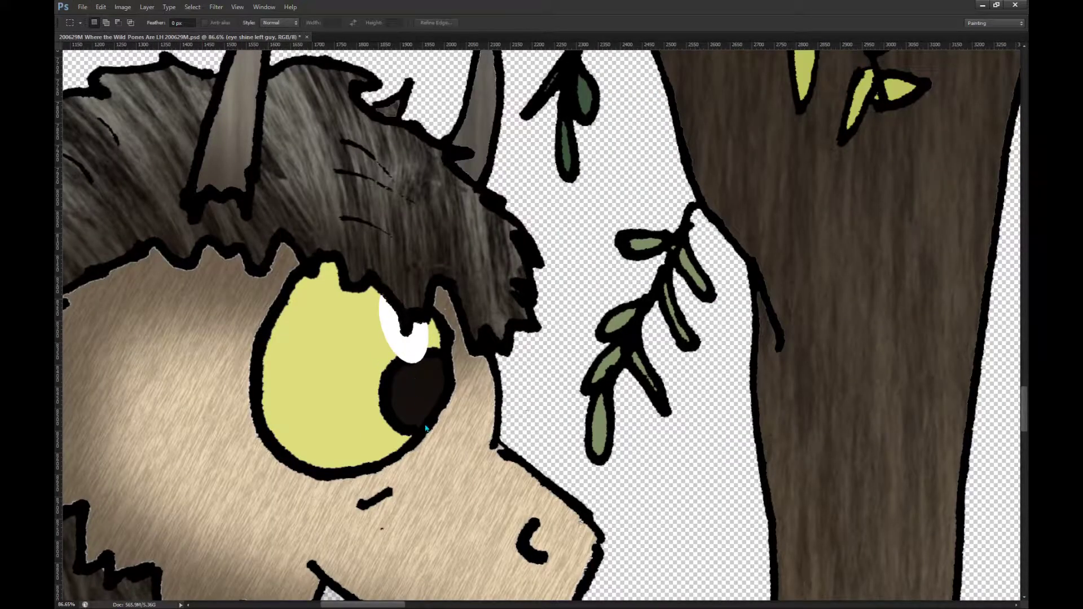
pyautogui.hotkey('ctrl', 't')
pyautogui.scroll(5, 400, 370)
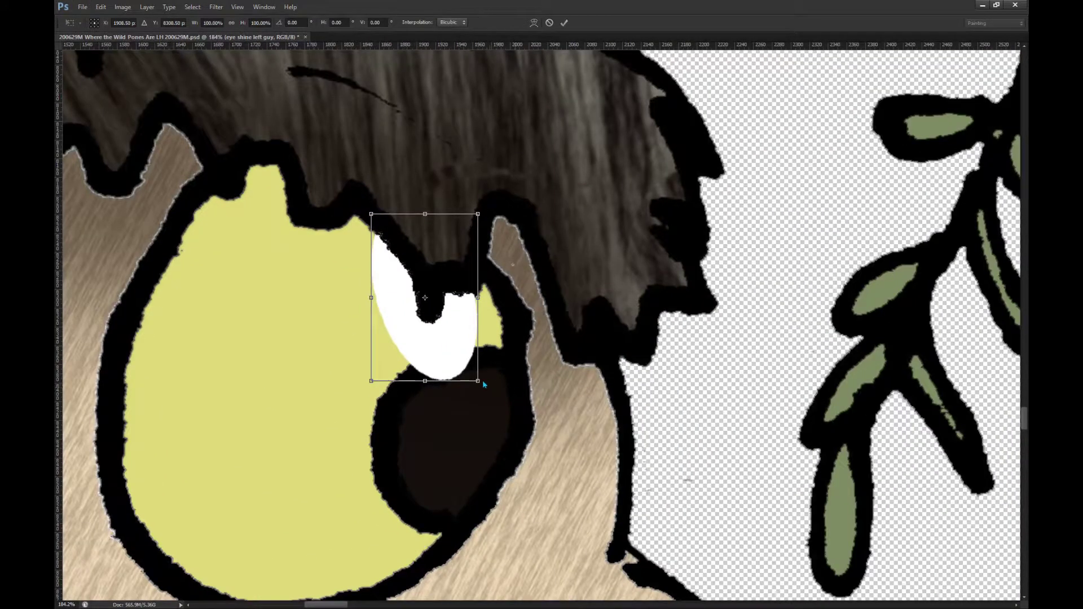
pyautogui.moveTo(475, 377); pyautogui.dragTo(453, 350)
pyautogui.moveTo(432, 307); pyautogui.dragTo(448, 321)
pyautogui.moveTo(471, 226); pyautogui.dragTo(451, 252)
pyautogui.moveTo(426, 300)
pyautogui.mouseDown()
pyautogui.moveTo(440, 287)
pyautogui.moveTo(429, 309)
pyautogui.mouseUp()
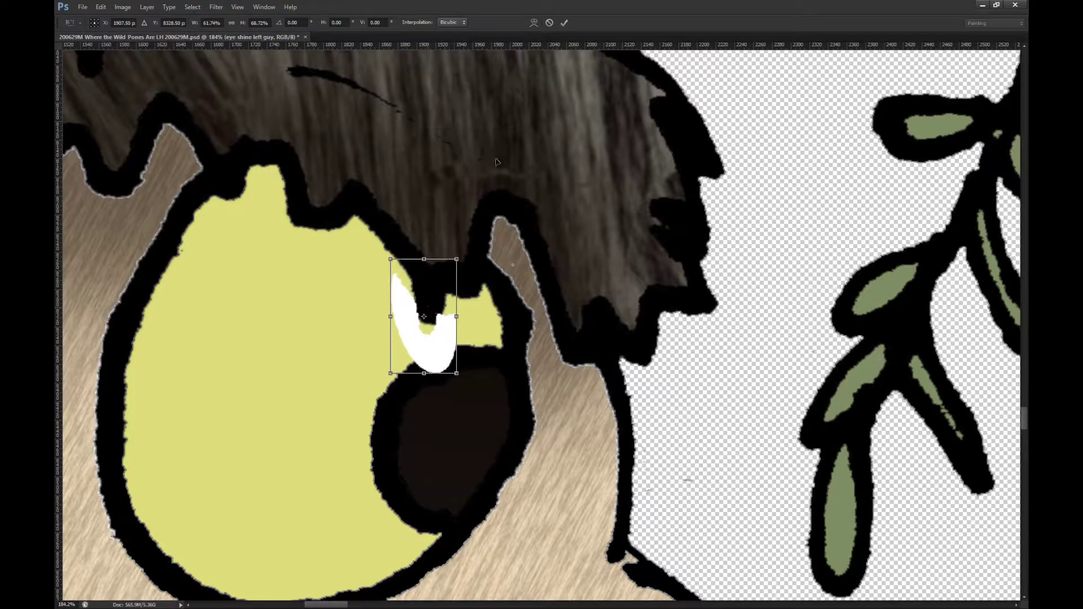
pyautogui.click(548, 21)
# Step: Delete the leftmost creature's trimmed highlight and place a duplicate of the griffon's intact highlight over its yellow eye
pyautogui.press('Delete')
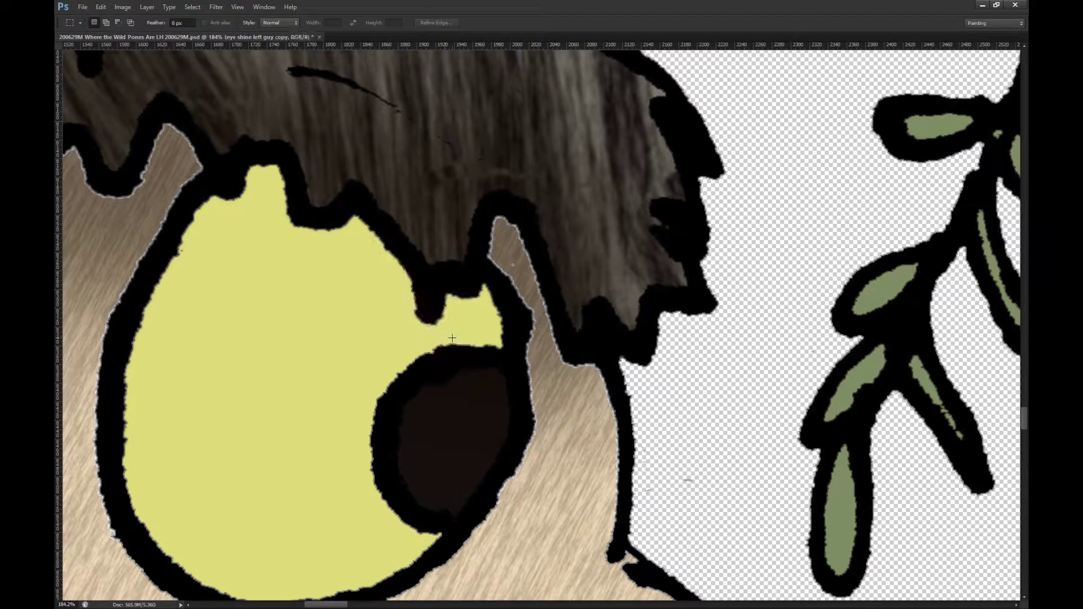
pyautogui.hotkey('ctrl', 'j')
pyautogui.press('v')
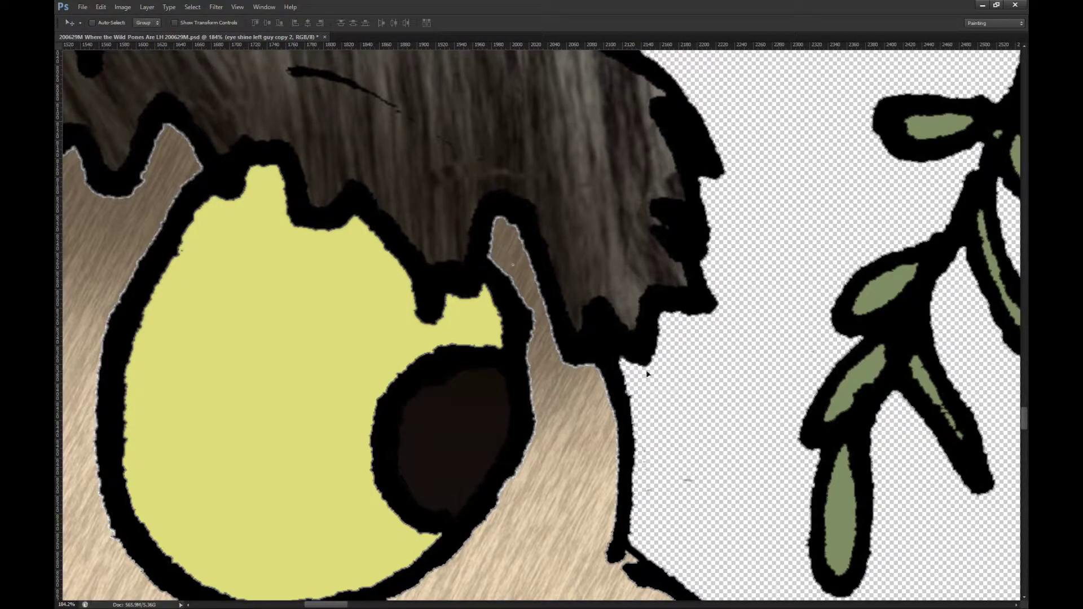
pyautogui.scroll(-10, 518, 300)
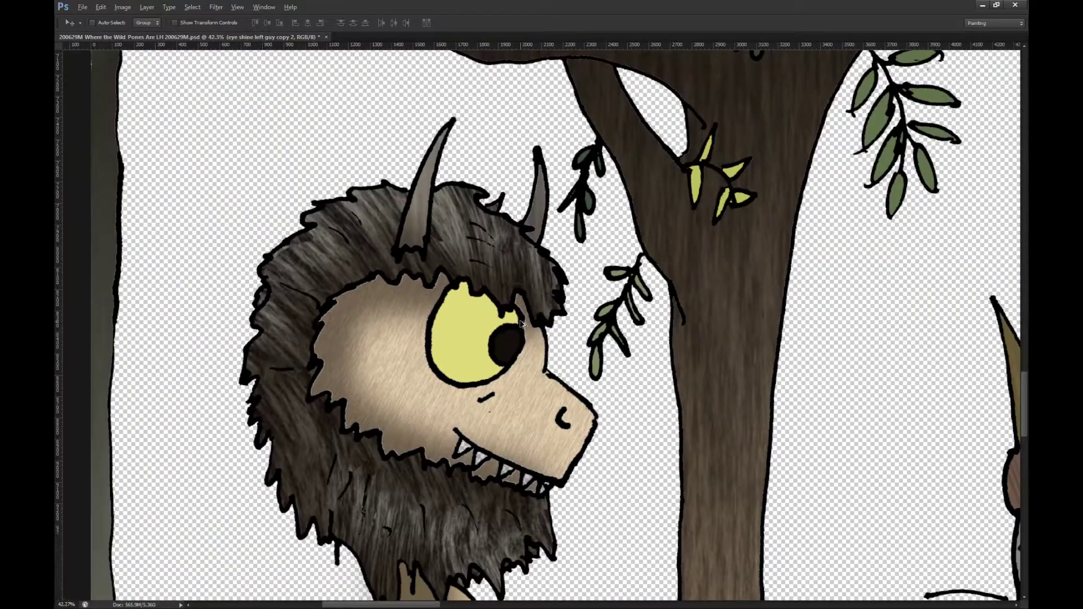
pyautogui.keyDown('alt'); pyautogui.moveTo(559, 322); pyautogui.dragTo(500, 336); pyautogui.keyUp('alt')
pyautogui.hotkey('ctrl', 'z')
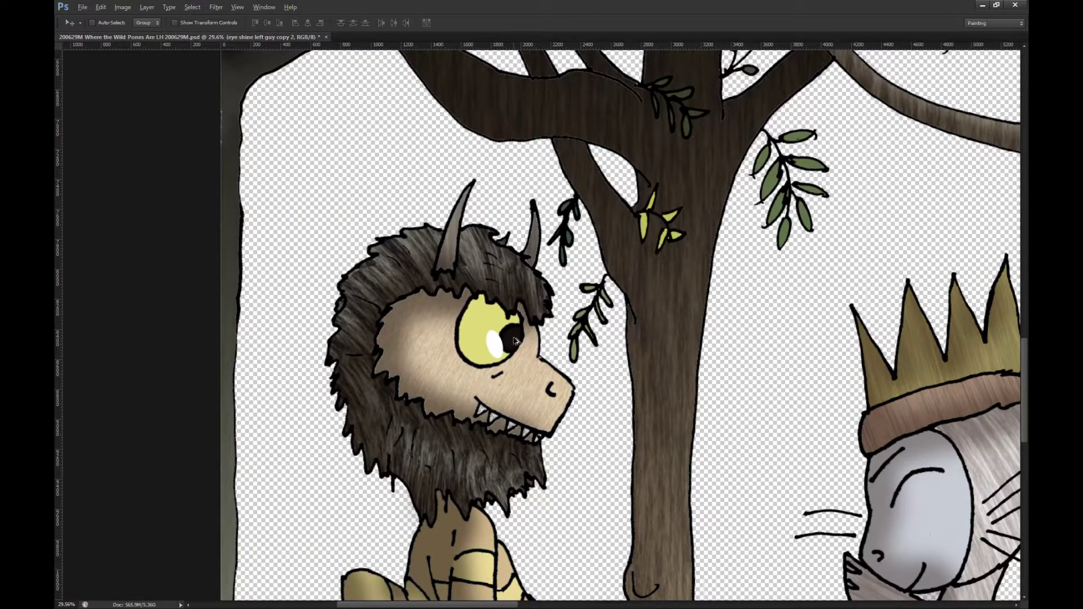
# Step: Scale the leftmost creature's new eye highlight to 63% in both width and height
pyautogui.scroll(8, 500, 336)
pyautogui.hotkey('ctrl', 't')
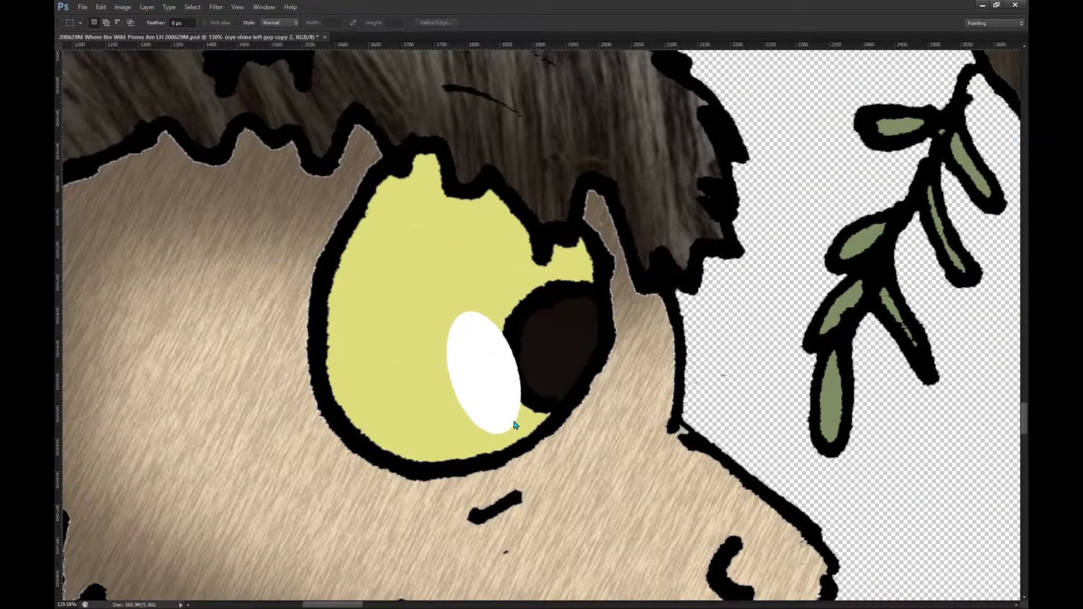
pyautogui.click(232, 23)
pyautogui.click(261, 23)
pyautogui.write('85')
pyautogui.press('Return')
pyautogui.press('Down')
pyautogui.press('Down')
pyautogui.press('Down')
pyautogui.press('Down')
pyautogui.press('Down')
pyautogui.press('Down')
pyautogui.press('Down')
pyautogui.press('Down')
pyautogui.press('Down')
pyautogui.press('Down')
pyautogui.press('Down')
pyautogui.press('Down')
pyautogui.press('Down')
pyautogui.press('Down')
pyautogui.press('Down')
pyautogui.press('Down')
pyautogui.press('Down')
pyautogui.press('Down')
pyautogui.press('Down')
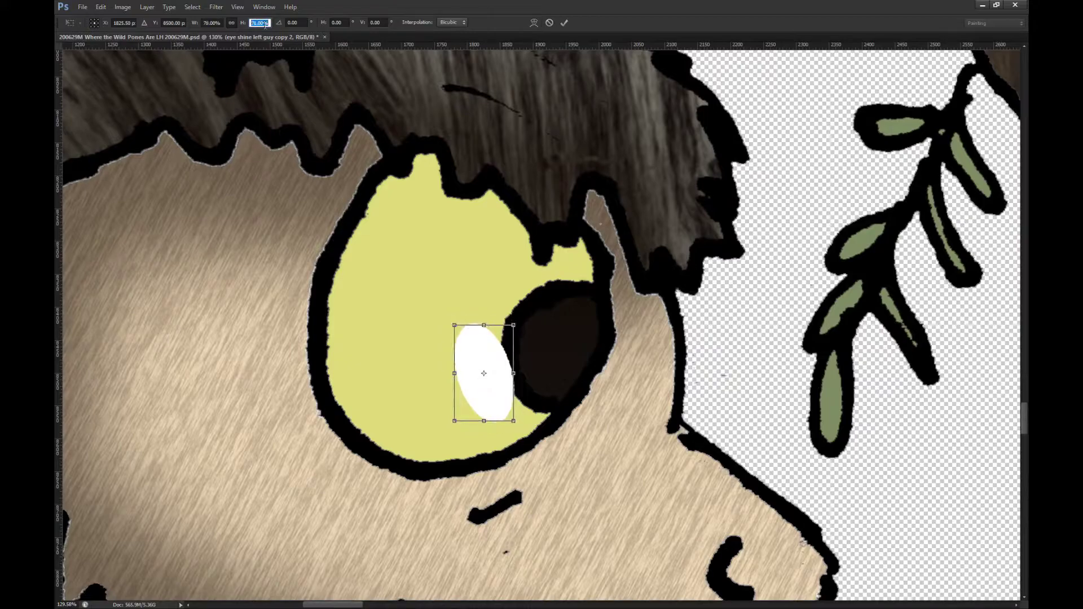
pyautogui.press('Down')
pyautogui.press('Down')
pyautogui.press('Down')
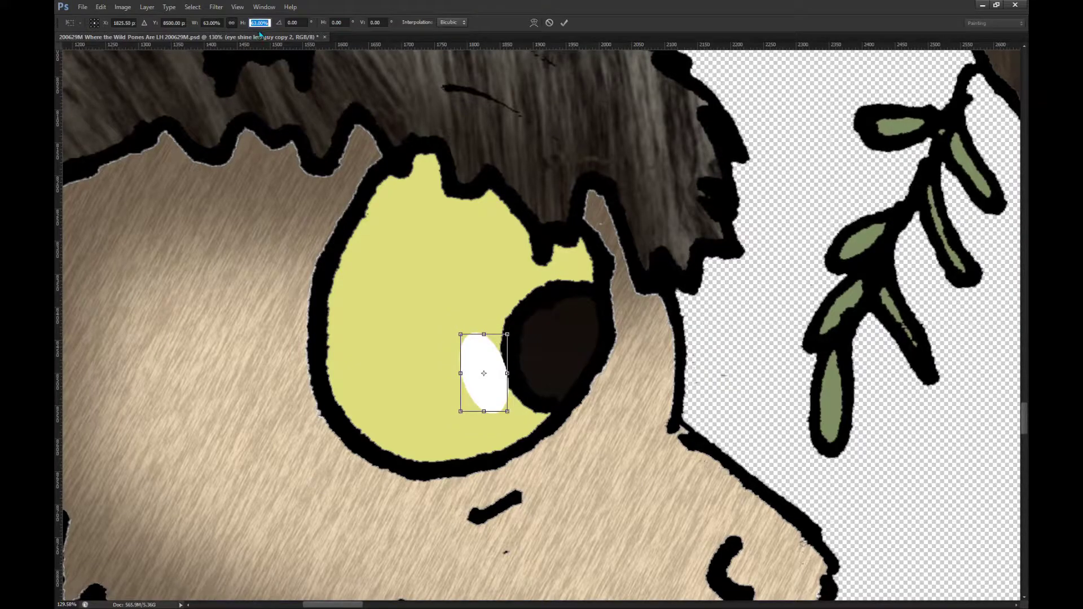
pyautogui.press('Return')
# Step: Move the reduced highlight to the pupil's upper edge, overlapping the hair tuft's outline
pyautogui.press('v')
pyautogui.moveTo(498, 322); pyautogui.dragTo(570, 210)
pyautogui.scroll(3, 570, 210)
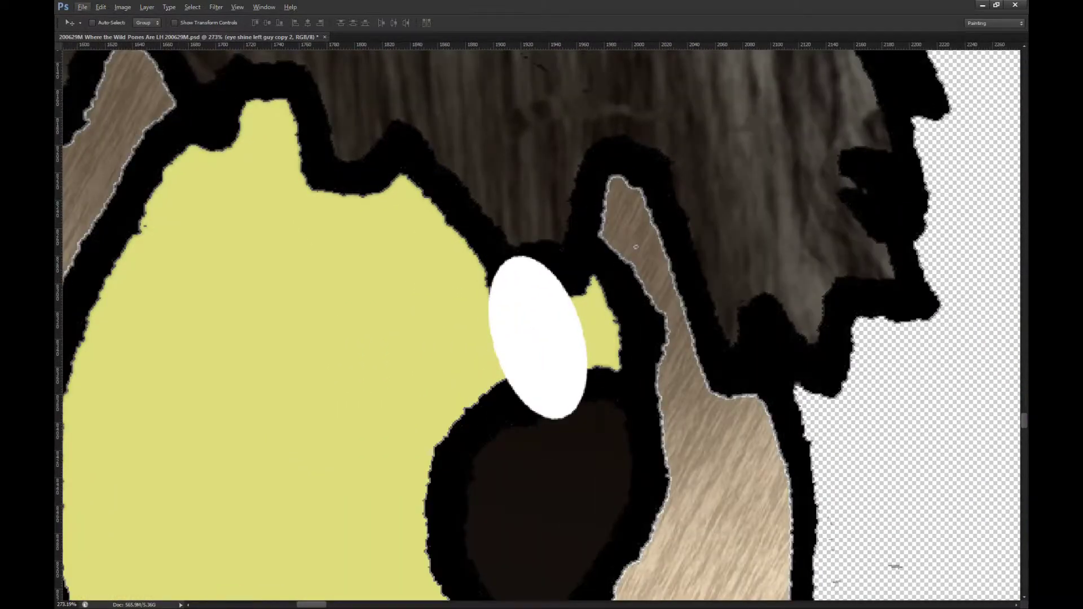
# Step: Select the black outline with the Magic Wand, exclude the pupil's rim, delete the highlight inside that selection, and deselect
pyautogui.hotkey('ctrl', ',')
pyautogui.press('w')
pyautogui.click(561, 260)
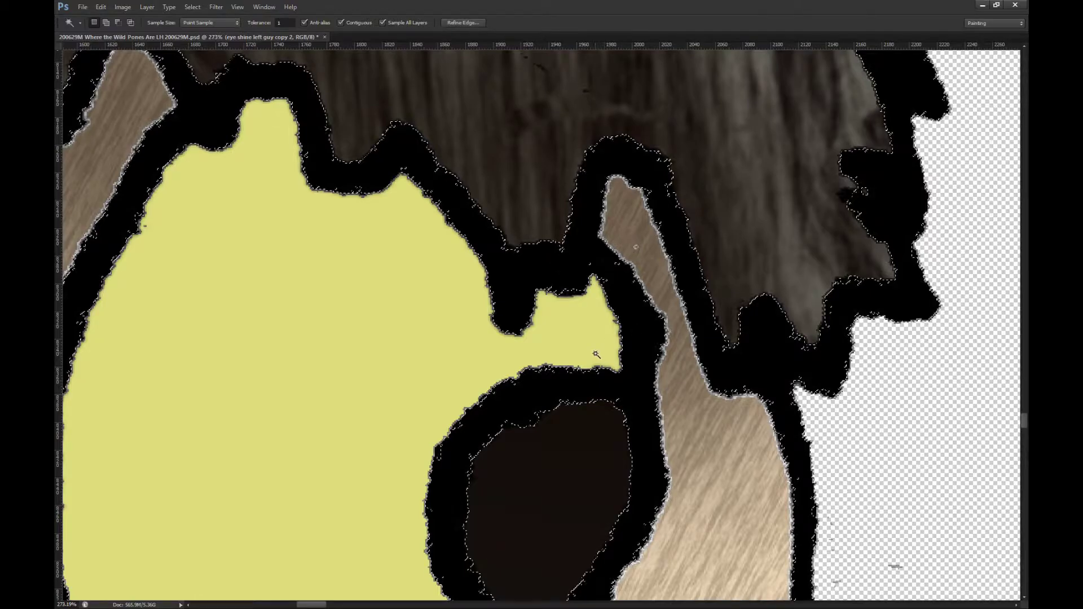
pyautogui.press('l')
pyautogui.moveTo(489, 364)
pyautogui.mouseDown()
pyautogui.moveTo(545, 335)
pyautogui.moveTo(666, 310)
pyautogui.moveTo(623, 558)
pyautogui.moveTo(234, 468)
pyautogui.moveTo(248, 437)
pyautogui.mouseUp()
pyautogui.hotkey('ctrl', ',')
pyautogui.press('Delete')
pyautogui.press('m')
pyautogui.hotkey('ctrl', 'd')
pyautogui.scroll(-8, 360, 352)
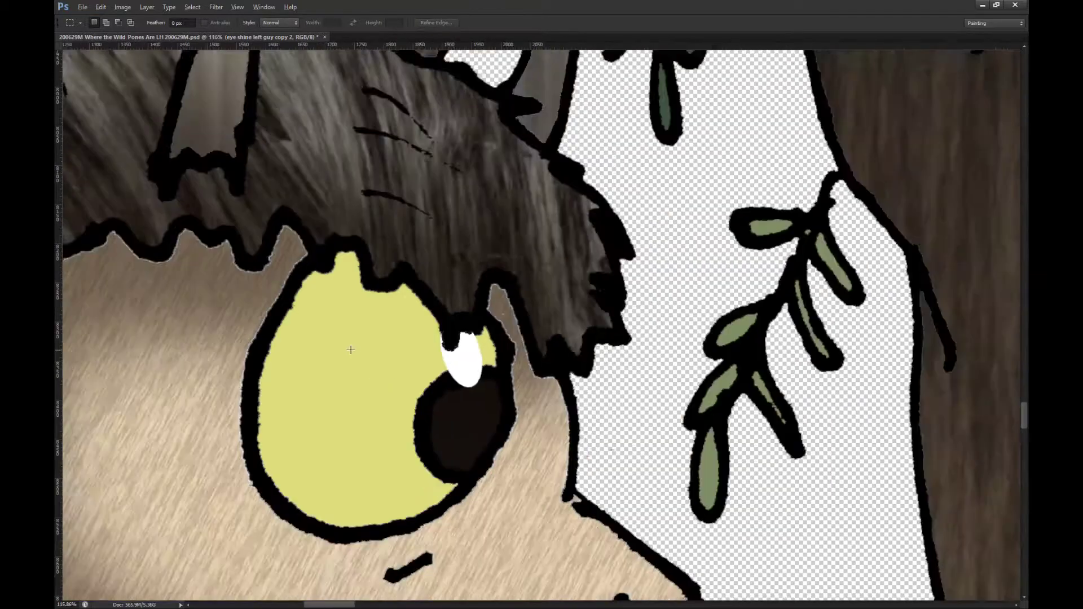
# Step: Select the winged red-haired creature's eye highlight and scale it to 67% in both width and height
pyautogui.scroll(-5, 302, 345)
pyautogui.scroll(4, 838, 224)
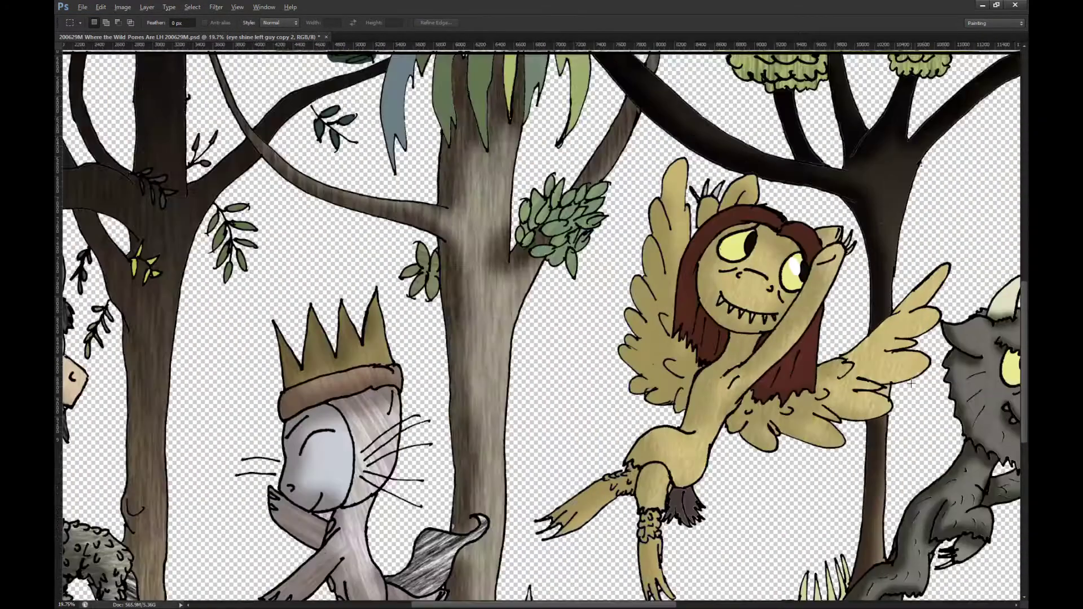
pyautogui.scroll(3, 838, 224)
pyautogui.hotkey('alt', '[')
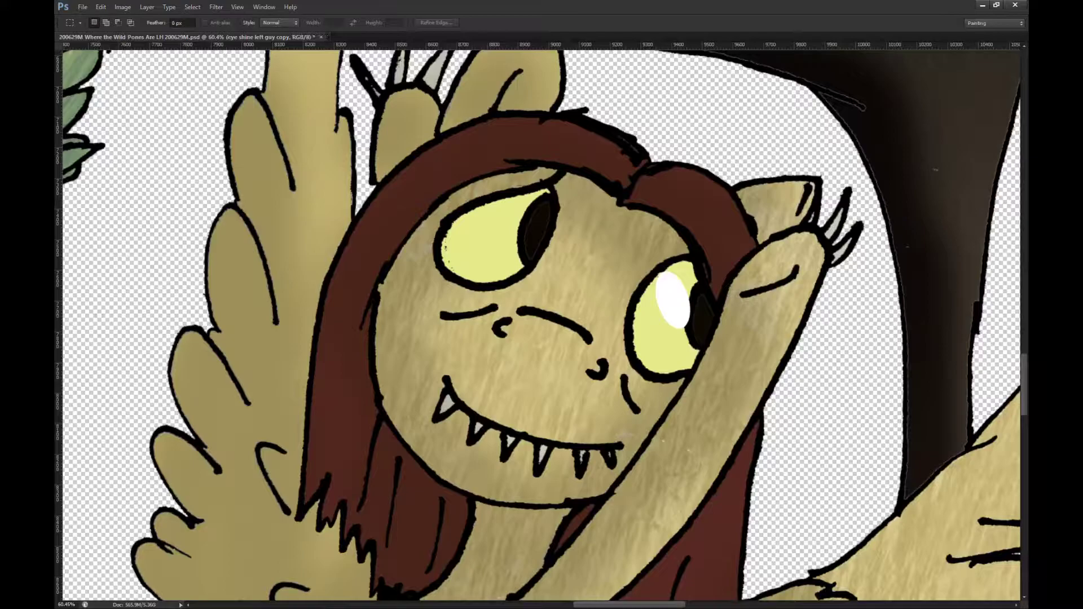
pyautogui.scroll(3, 678, 299)
pyautogui.scroll(2, 678, 299)
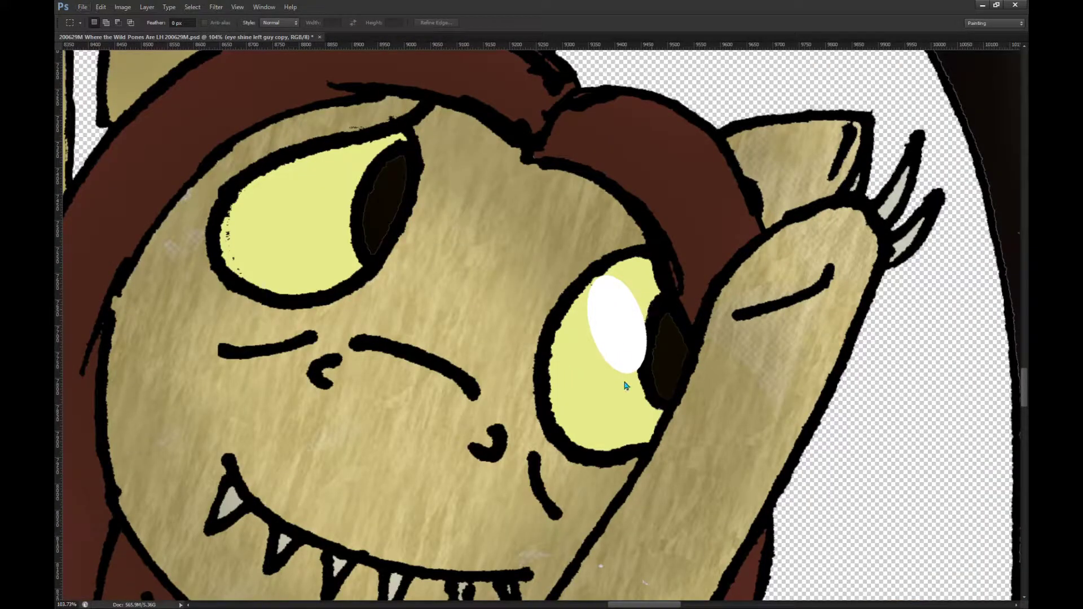
pyautogui.hotkey('ctrl', 't')
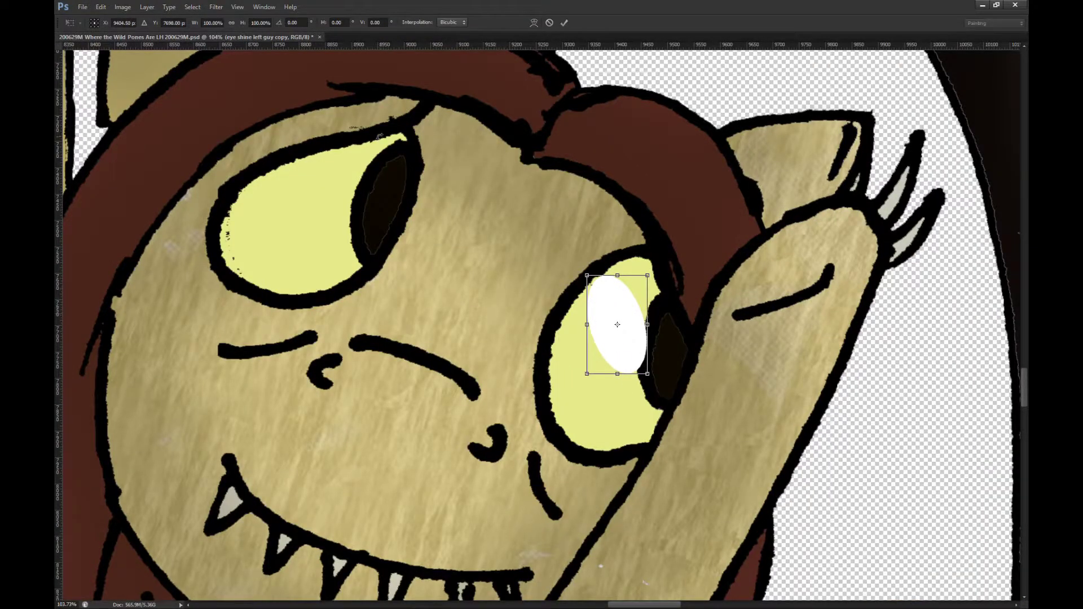
pyautogui.click(231, 23)
pyautogui.click(257, 23)
pyautogui.scroll(-9, 257, 24)
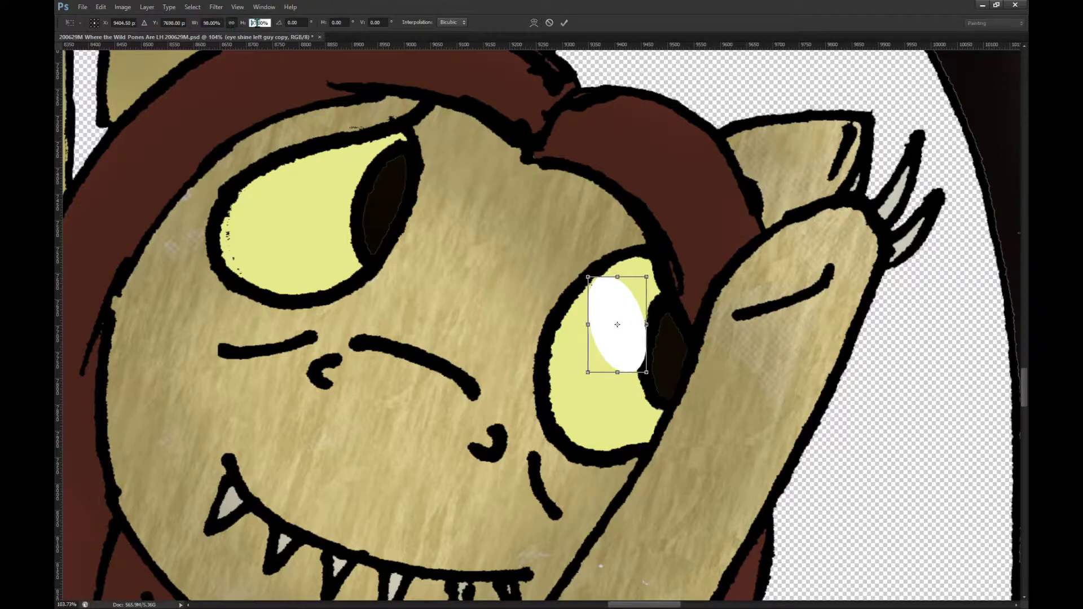
pyautogui.scroll(-20, 256, 24)
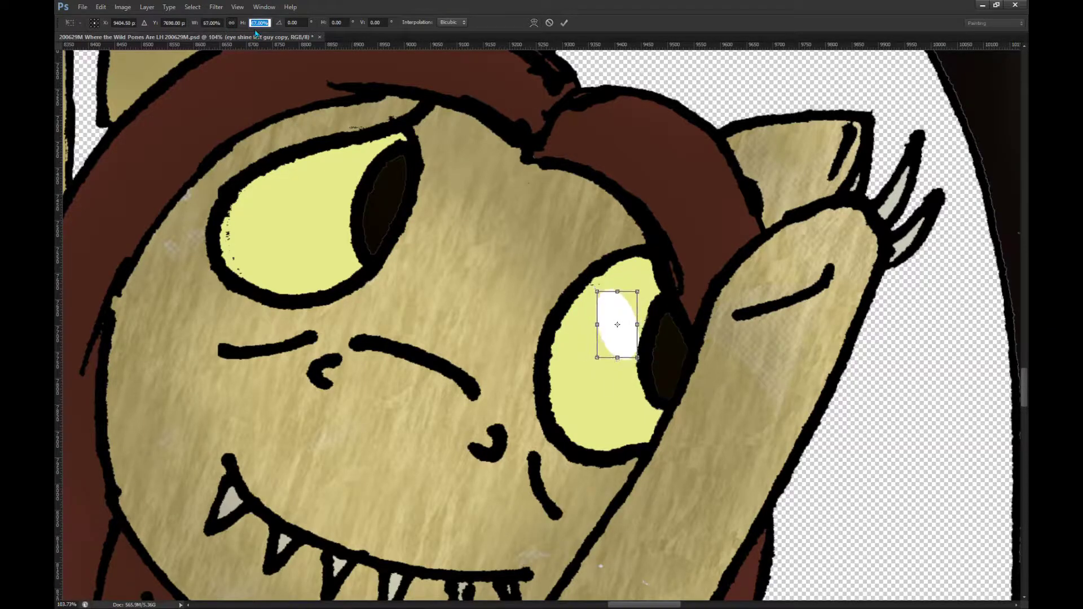
pyautogui.click(564, 23)
# Step: Move the reduced highlight to the pupil's upper edge and place a duplicate on the winged creature's other pupil
pyautogui.press('v')
pyautogui.moveTo(563, 321); pyautogui.dragTo(590, 304)
pyautogui.hotkey('ctrl', 'j')
pyautogui.moveTo(640, 330); pyautogui.dragTo(350, 206)
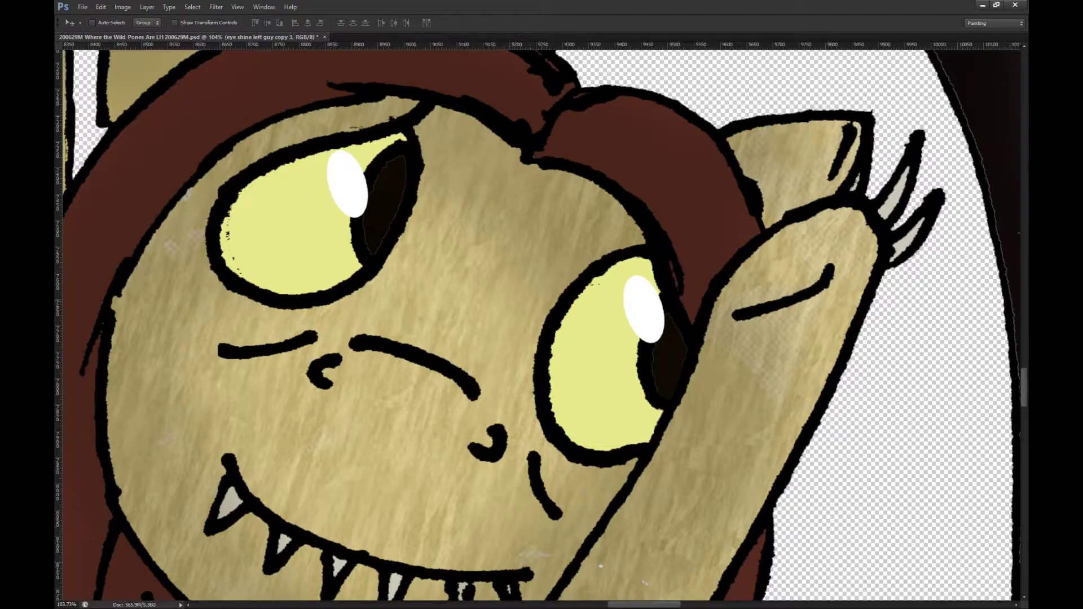
# Step: Merge the winged creature's two highlights into one layer and place a duplicate pair lower in the eyes
pyautogui.hotkey('ctrl', 'e')
pyautogui.hotkey('ctrl', 'j')
pyautogui.moveTo(1011, 362); pyautogui.dragTo(991, 424)
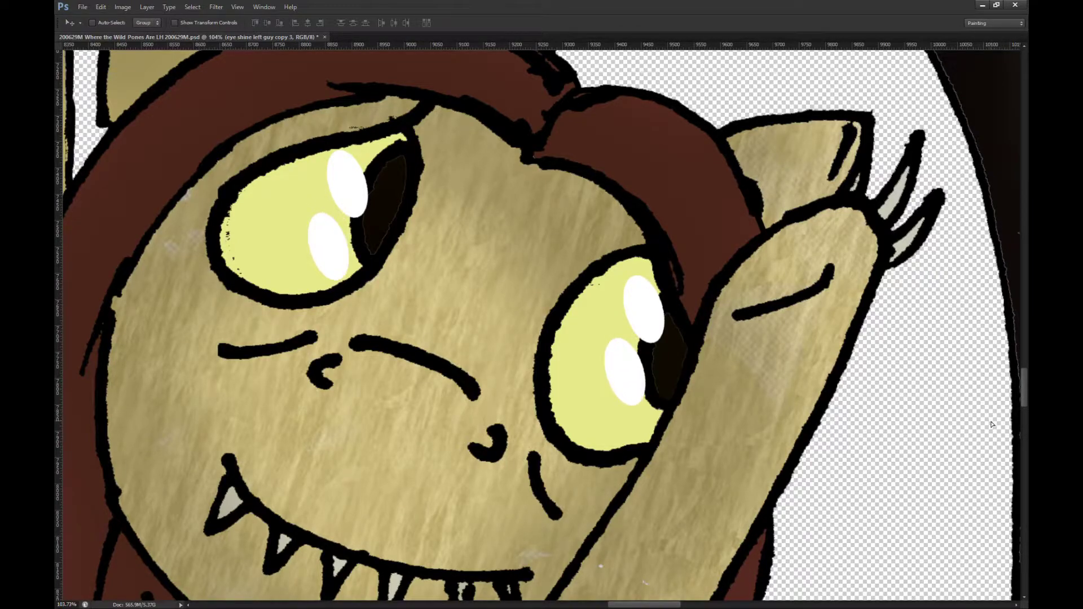
# Step: Scale the duplicated lower highlight pair to 50% in both width and height
pyautogui.press('m')
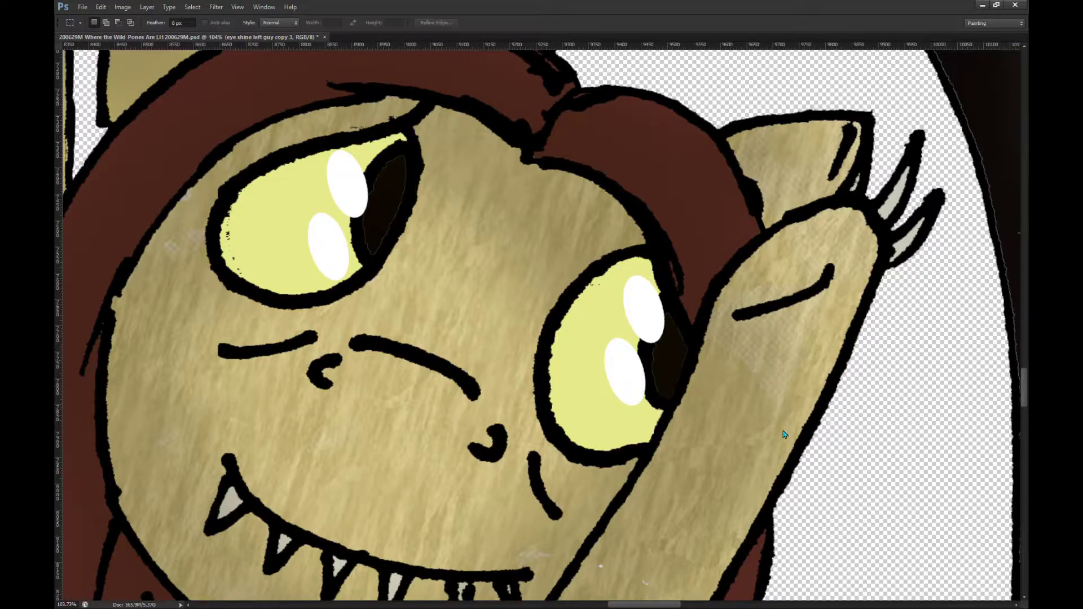
pyautogui.hotkey('ctrl', 't')
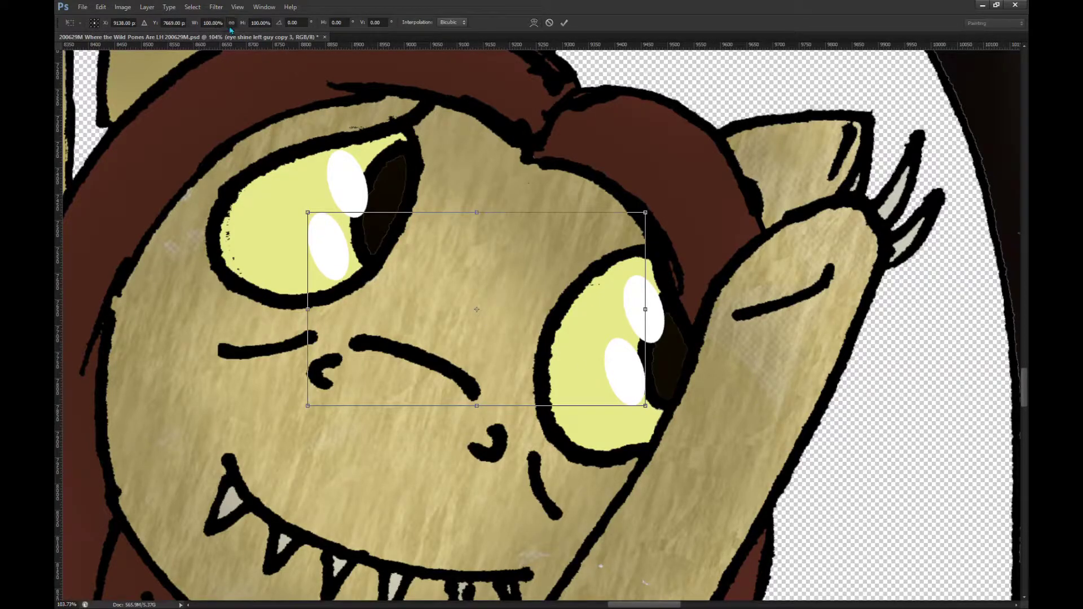
pyautogui.click(273, 22)
pyautogui.write('50')
pyautogui.press('Return')
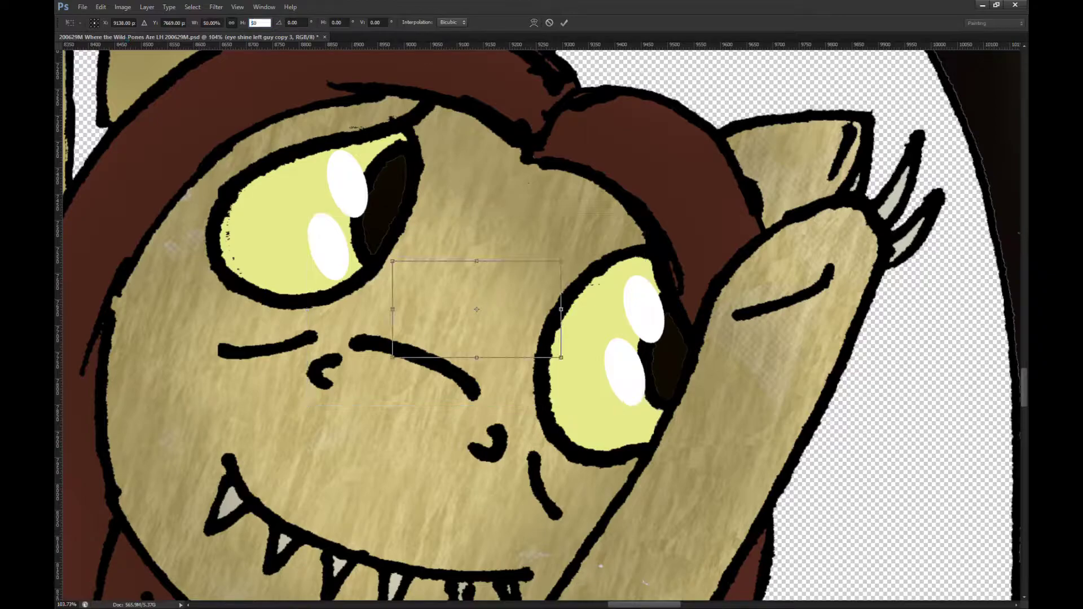
pyautogui.click(565, 23)
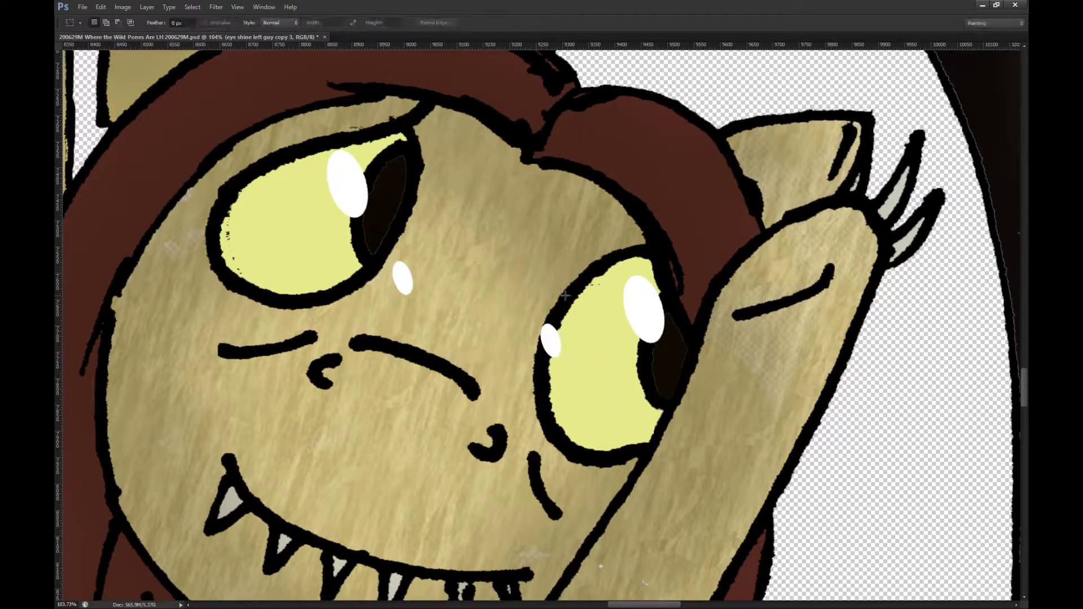
# Step: Select and move the small highlights separately into the yellow of each of the winged creature's eyes, and deselect
pyautogui.moveTo(618, 411); pyautogui.dragTo(636, 429)
pyautogui.press('v')
pyautogui.moveTo(712, 196); pyautogui.dragTo(732, 212)
pyautogui.moveTo(573, 350); pyautogui.dragTo(589, 349)
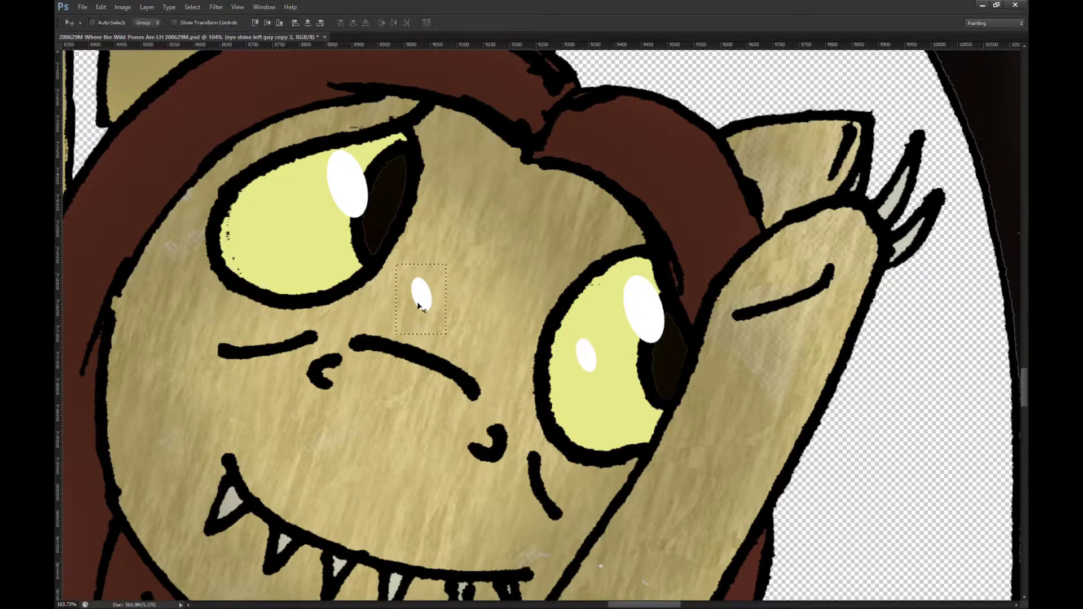
pyautogui.moveTo(421, 294); pyautogui.dragTo(265, 221)
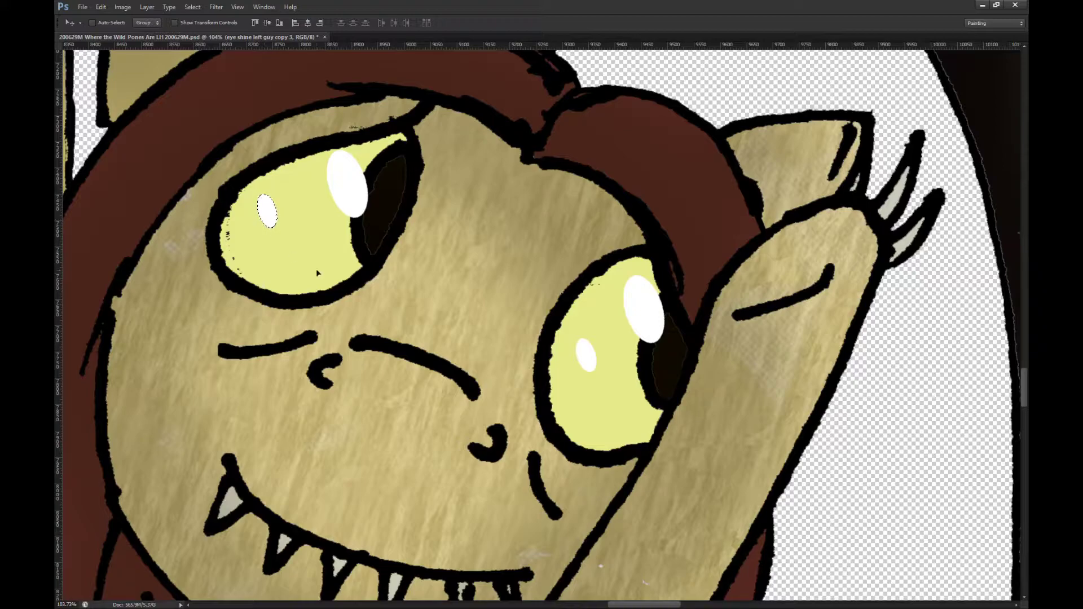
pyautogui.press('m')
pyautogui.hotkey('ctrl', 'd')
# Step: Duplicate the winged creature's large eye highlight layer for use on the grey horned creature
pyautogui.scroll(-6, 338, 246)
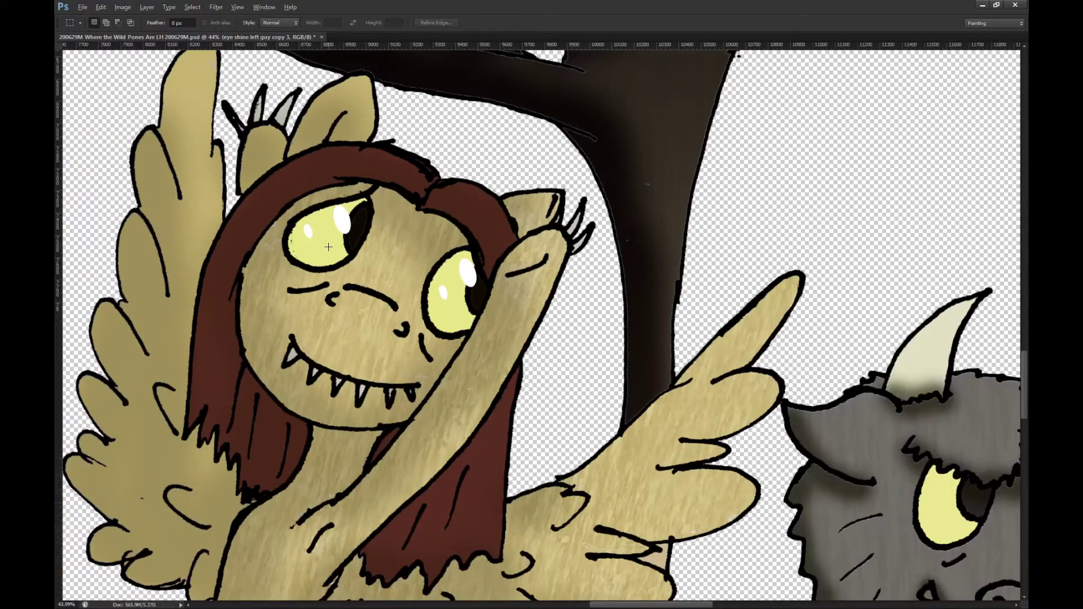
pyautogui.scroll(-3, 305, 290)
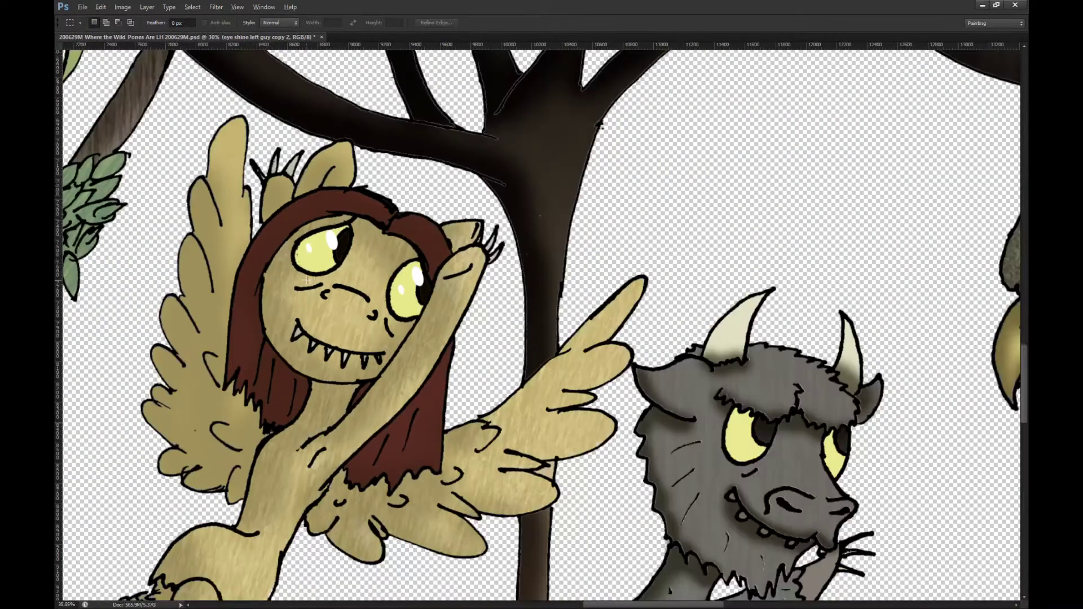
pyautogui.scroll(1, 293, 289)
pyautogui.hotkey('ctrl', 'j')
pyautogui.hotkey('ctrl', 'j')
pyautogui.press('v')
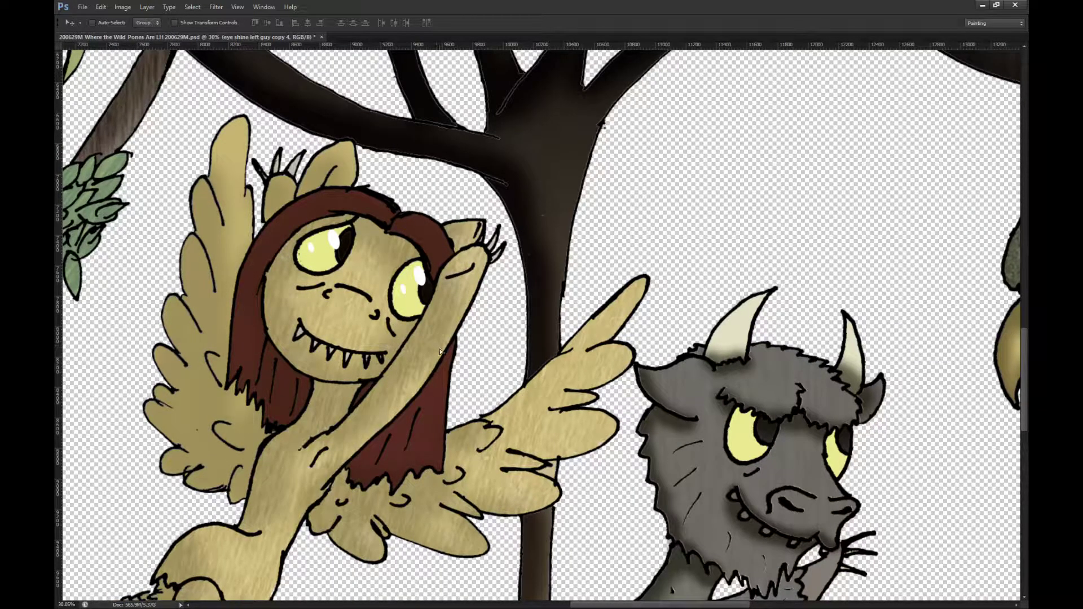
pyautogui.hotkey('ctrl', 'e')
pyautogui.hotkey('ctrl', 'z')
pyautogui.hotkey('ctrl', 'z')
pyautogui.hotkey('ctrl', 'e')
pyautogui.hotkey('ctrl', 'shift', 'z')
pyautogui.hotkey('ctrl', 'shift', 'z')
pyautogui.hotkey('ctrl', 'shift', 'z')
pyautogui.hotkey('ctrl', 'shift', 'z')
pyautogui.hotkey('ctrl', 'shift', 'z')
pyautogui.hotkey('ctrl', 'shift', 'z')
# Step: Move the duplicated highlight pair onto the grey horned creature's eyes, with one over the near pupil's upper edge
pyautogui.moveTo(840, 501)
pyautogui.mouseDown()
pyautogui.moveTo(863, 499)
pyautogui.moveTo(857, 507)
pyautogui.mouseUp()
pyautogui.scroll(-4, 856, 506)
pyautogui.scroll(10, 672, 440)
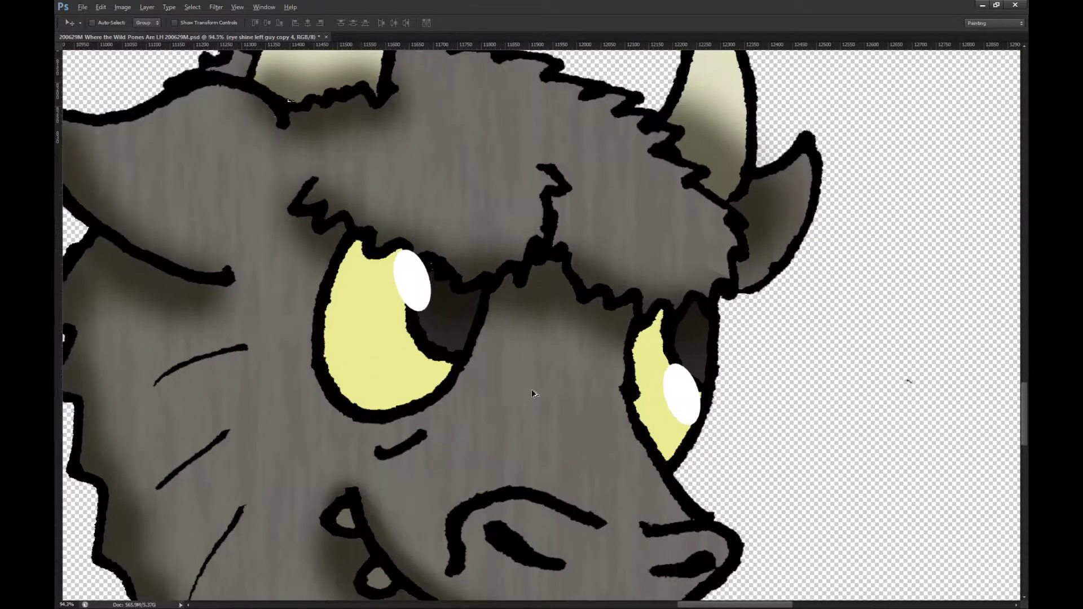
# Step: Isolate the highlight on the horned creature's far eye and scale it to 50% in both width and height
pyautogui.scroll(1, 534, 394)
pyautogui.press('m')
pyautogui.moveTo(773, 497); pyautogui.dragTo(610, 334)
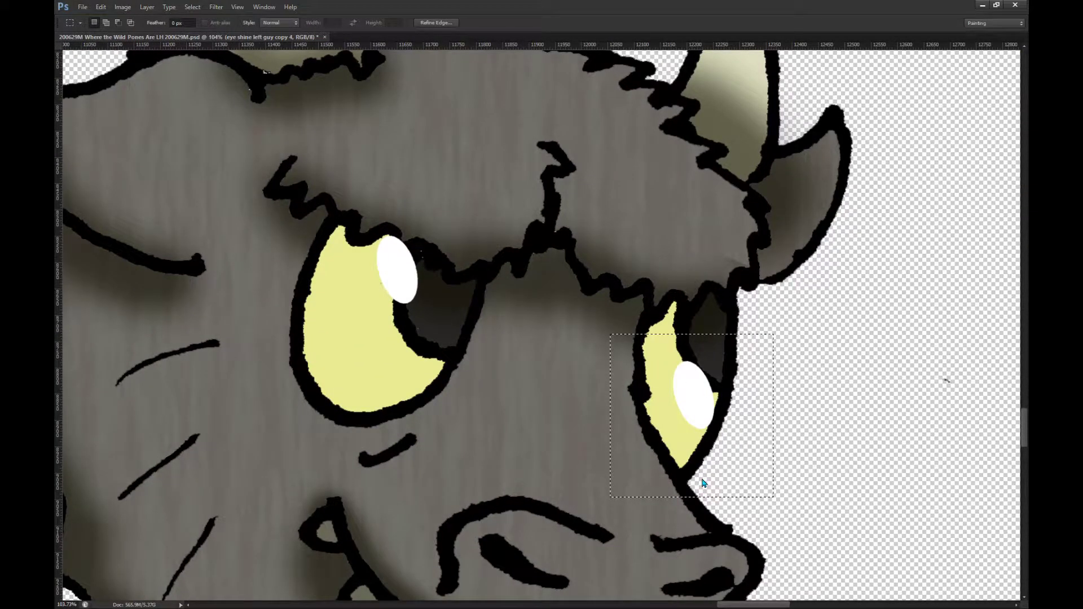
pyautogui.hotkey('ctrl', 't')
pyautogui.click(252, 23)
pyautogui.write('50')
pyautogui.press('Return')
pyautogui.press('Return')
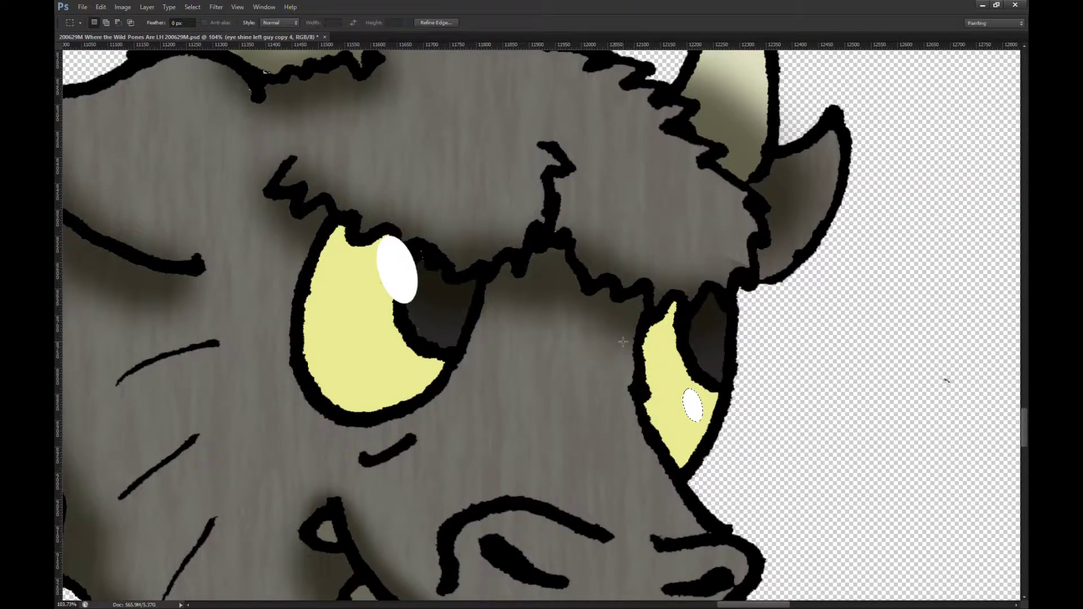
# Step: Move the small highlight to the upper edge of the horned creature's far pupil and deselect
pyautogui.press('v')
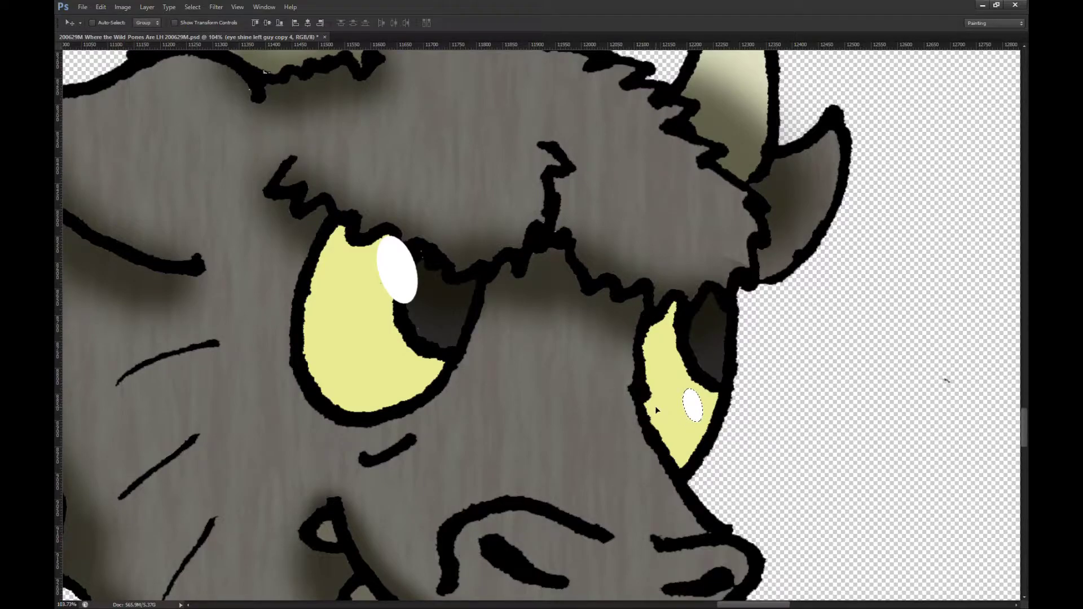
pyautogui.moveTo(698, 407); pyautogui.dragTo(680, 341)
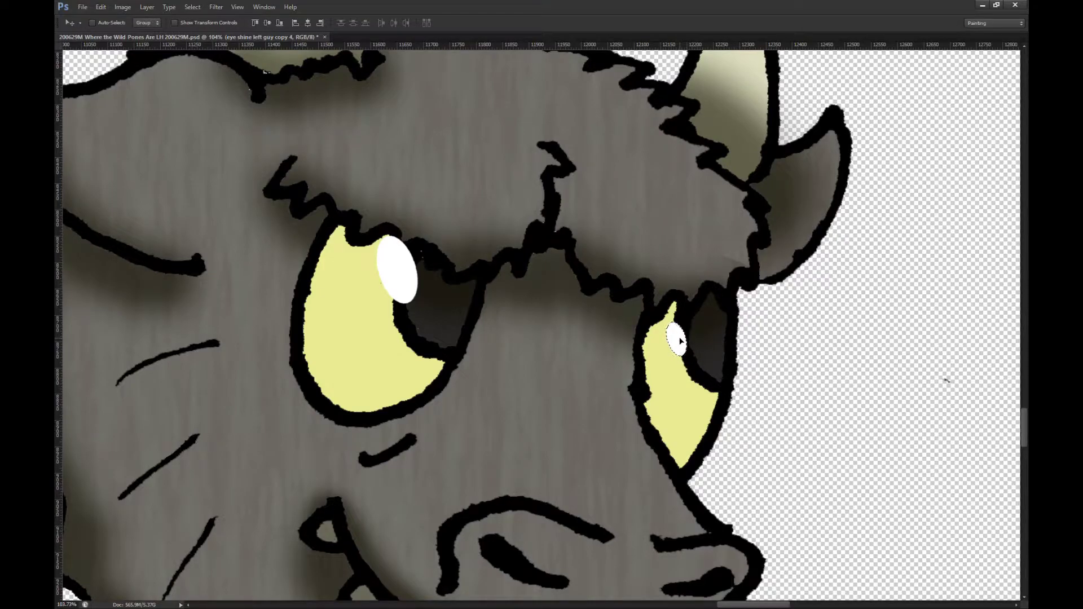
pyautogui.press('m')
pyautogui.hotkey('ctrl', 'd')
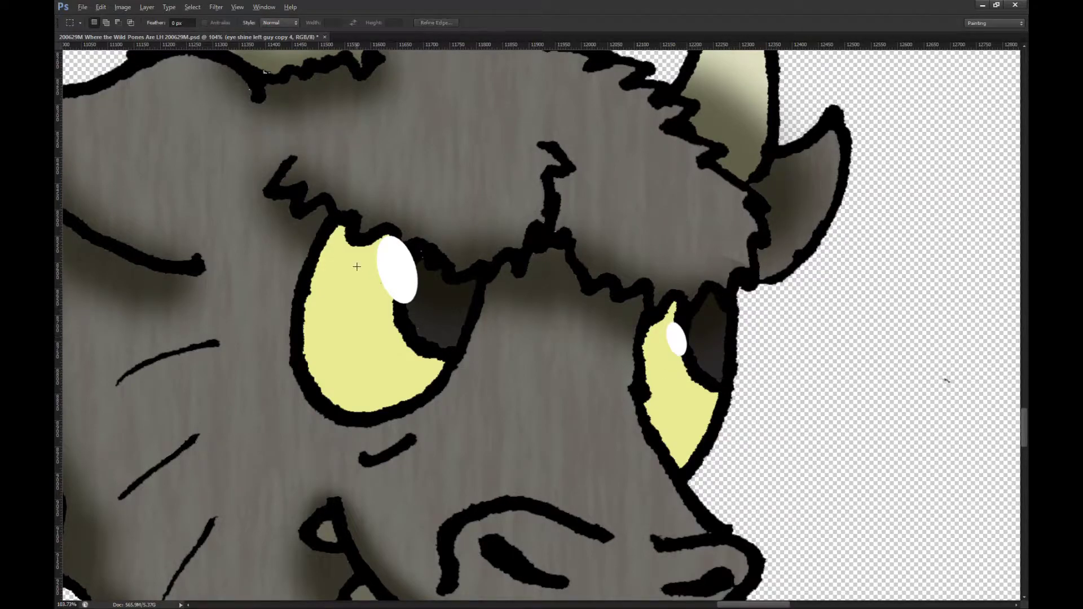
# Step: With the highlights temporarily hidden, select the black outline with the Magic Wand and exclude the near pupil's rim with the Lasso
pyautogui.scroll(4, 357, 260)
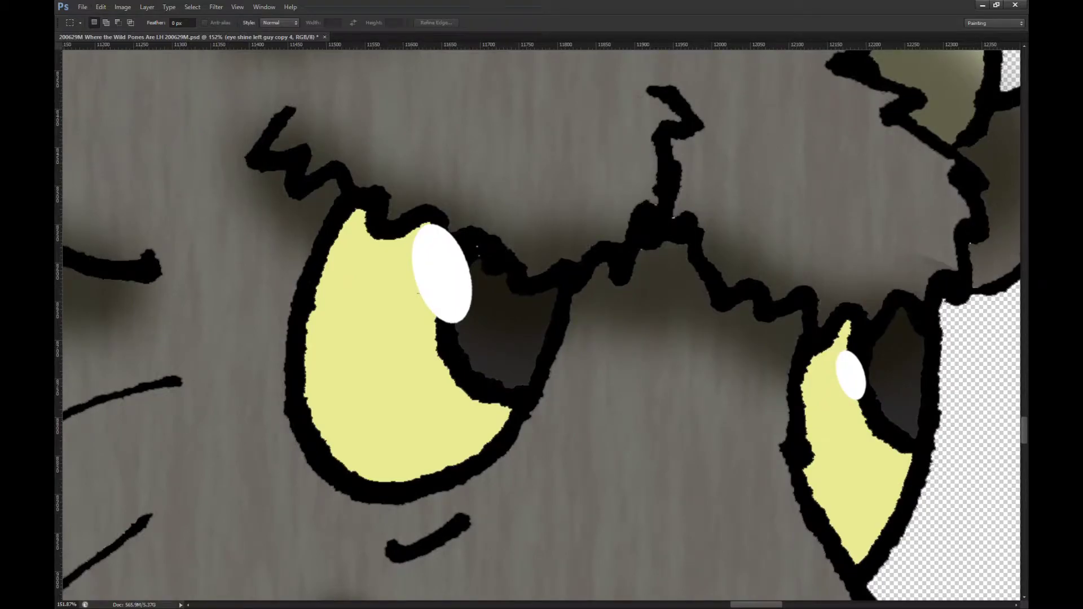
pyautogui.hotkey('ctrl', ',')
pyautogui.press('w')
pyautogui.click(435, 246)
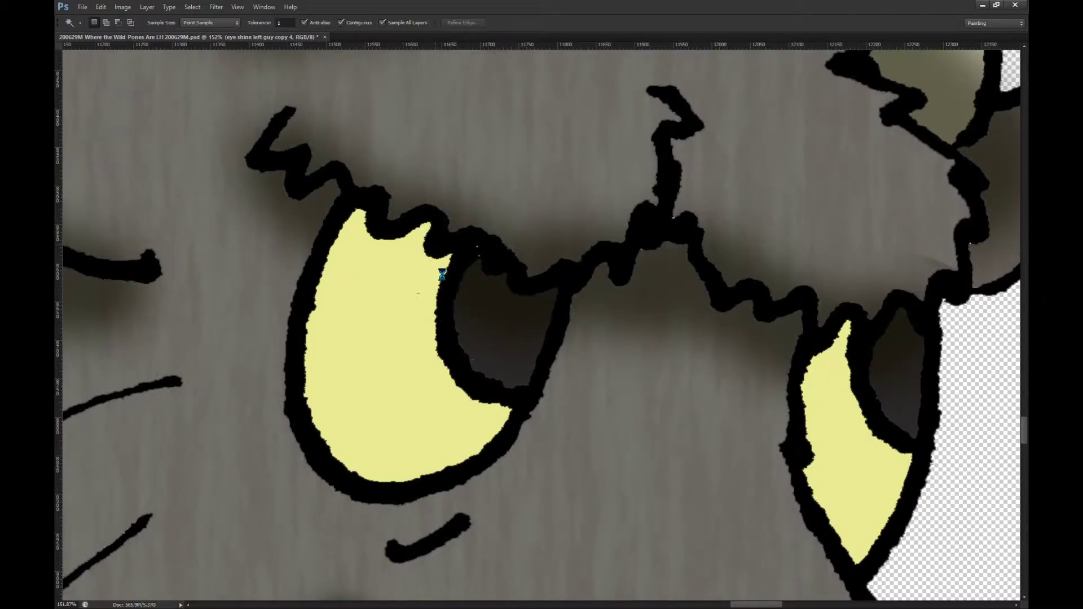
pyautogui.press('l')
pyautogui.moveTo(451, 256)
pyautogui.mouseDown()
pyautogui.moveTo(549, 347)
pyautogui.moveTo(460, 506)
pyautogui.moveTo(355, 443)
pyautogui.mouseUp()
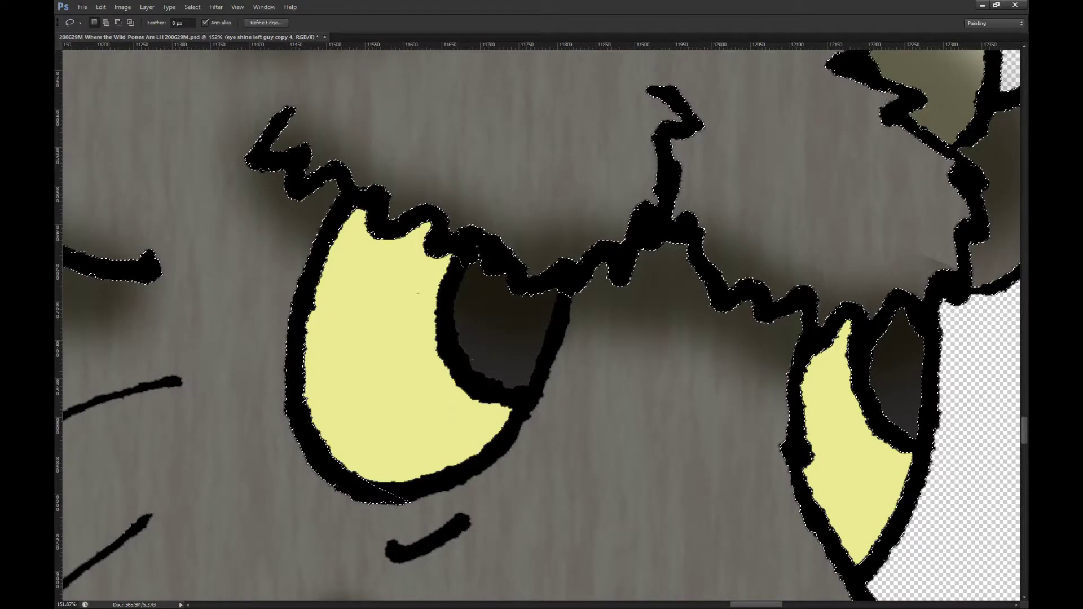
pyautogui.press('ctrl+')
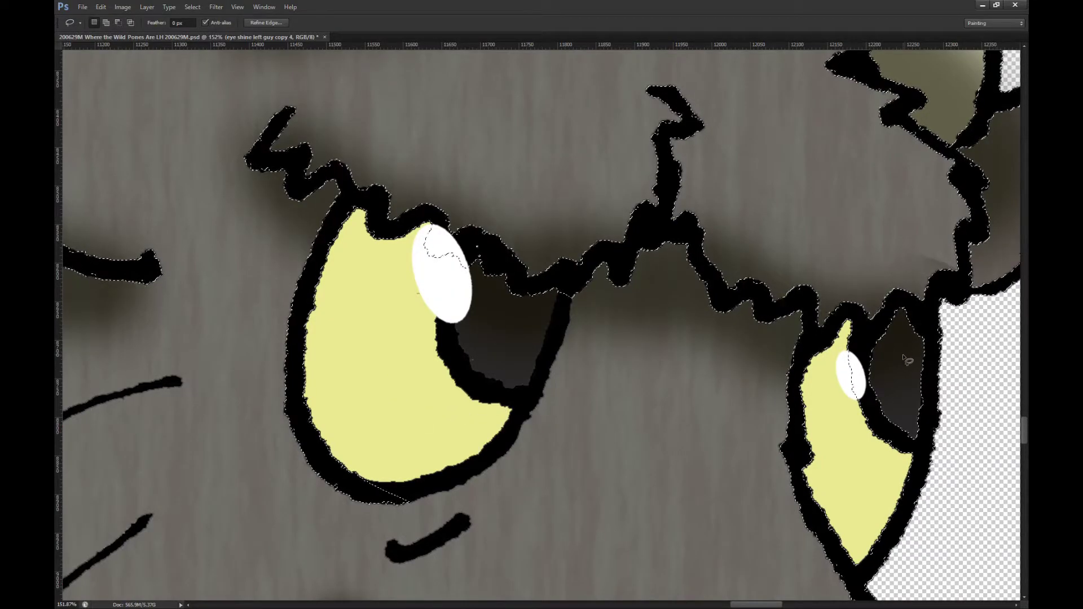
# Step: Undo the trim of the horned creature's highlights and exclude the far pupil's rim from the outline selection
pyautogui.press('Delete')
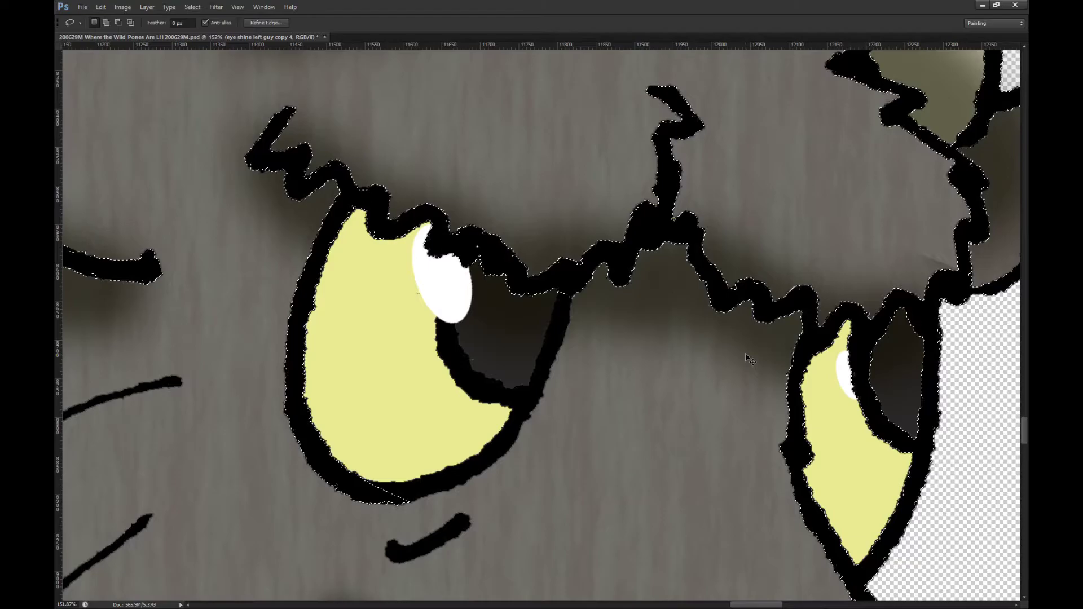
pyautogui.hotkey('ctrl', 'z')
pyautogui.moveTo(931, 443)
pyautogui.mouseDown()
pyautogui.moveTo(890, 501)
pyautogui.moveTo(914, 467)
pyautogui.mouseUp()
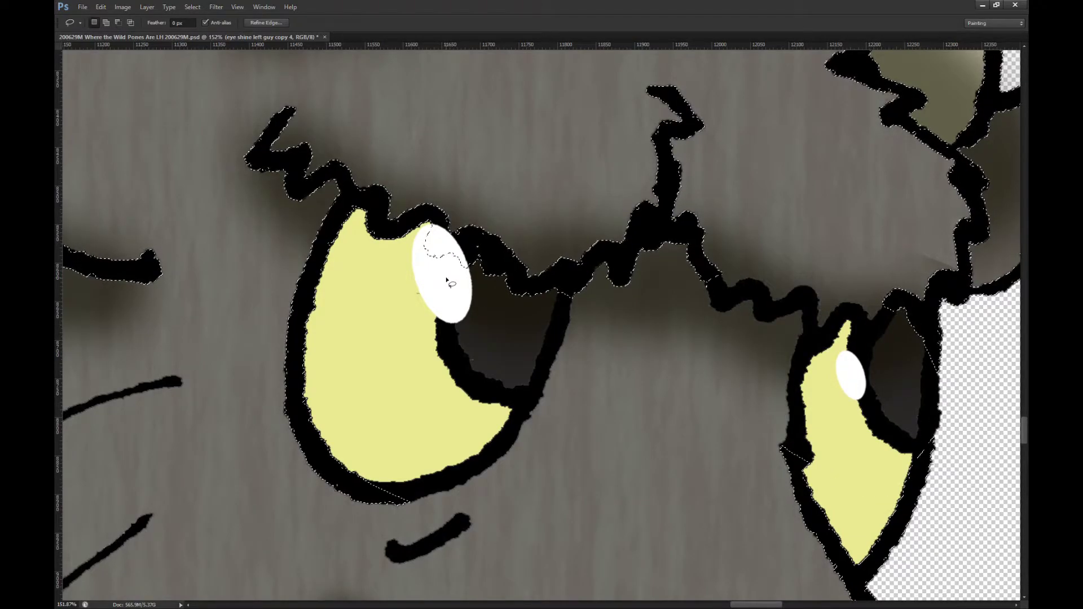
# Step: Delete the near-eye highlight where it overlaps the brow outline, and deselect
pyautogui.press('Delete')
pyautogui.press('m')
pyautogui.hotkey('ctrl', 'd')
# Step: Duplicate the winged creature's large highlight pair and move it so one highlight sits on the bird-headed creature's eye
pyautogui.scroll(-3, 471, 324)
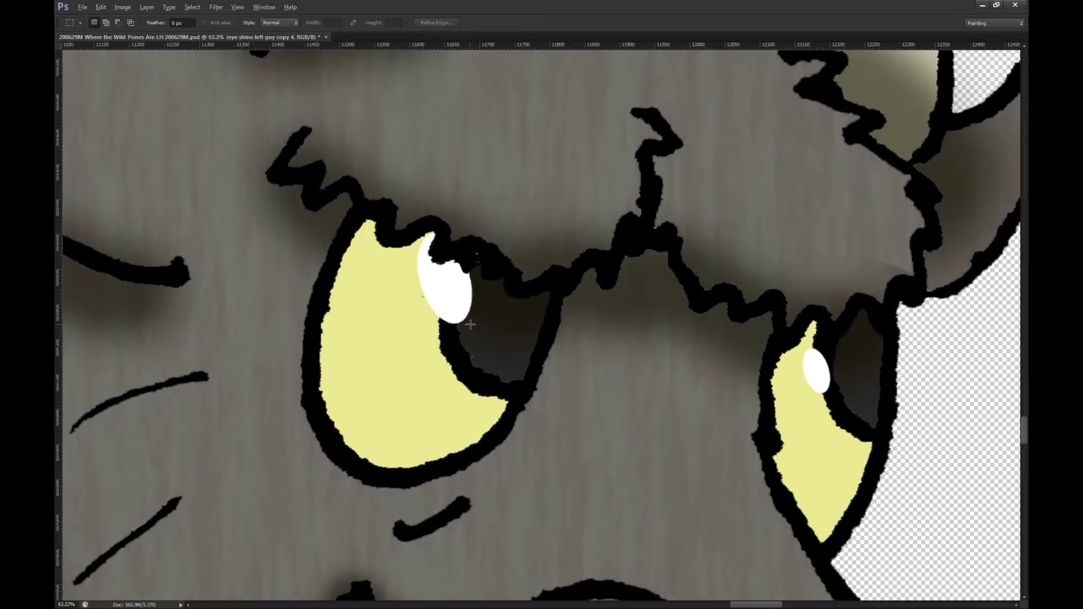
pyautogui.scroll(-4, 471, 324)
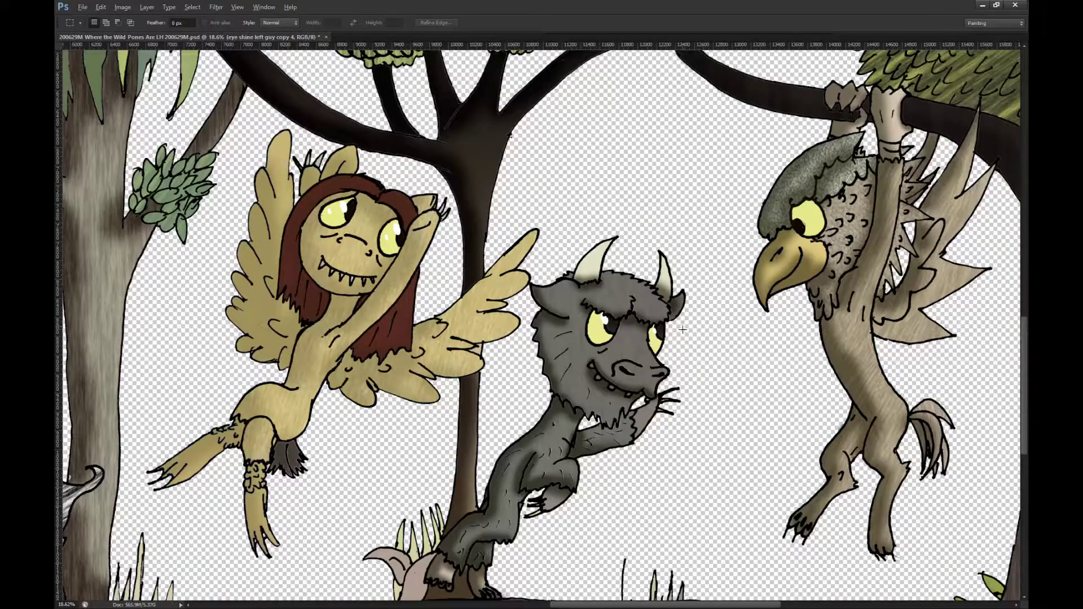
pyautogui.scroll(1, 682, 330)
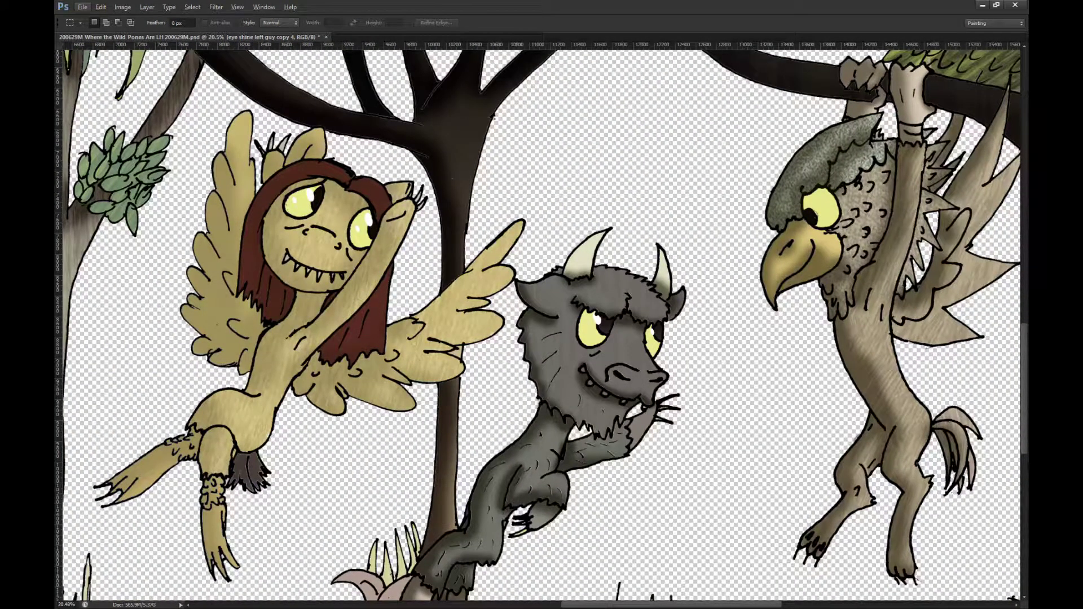
pyautogui.hotkey('alt', '[')
pyautogui.hotkey('ctrl', 'j')
pyautogui.press('v')
pyautogui.moveTo(257, 290); pyautogui.dragTo(716, 276)
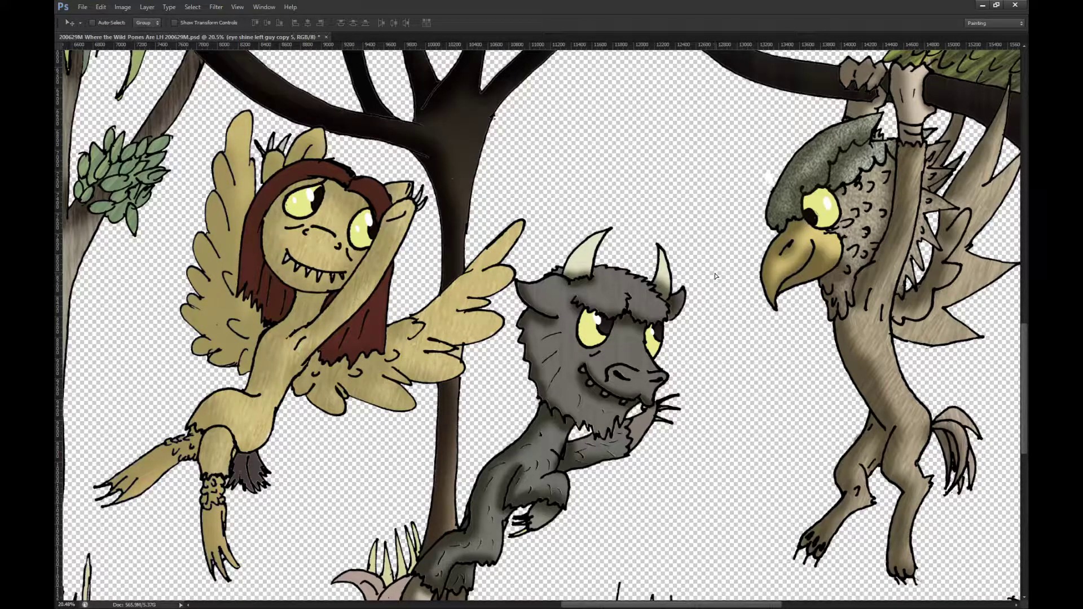
# Step: Delete the surplus highlight over the bird-headed creature's head, deselect, and fit the whole illustration in view
pyautogui.press('m')
pyautogui.moveTo(746, 159); pyautogui.dragTo(793, 204)
pyautogui.press('Delete')
pyautogui.hotkey('ctrl', 'd')
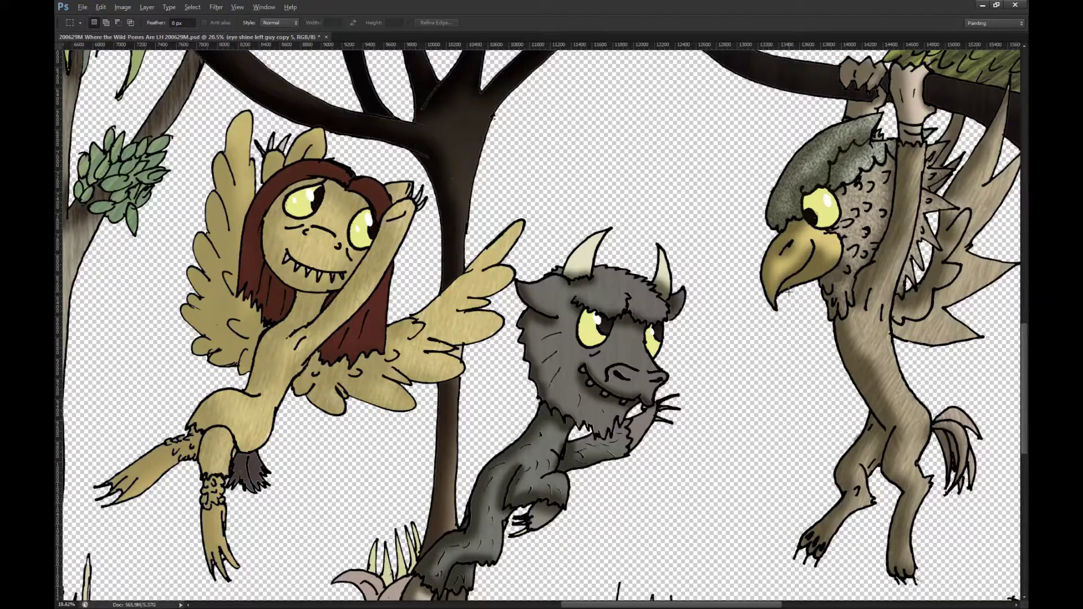
pyautogui.hotkey('ctrl', '0')
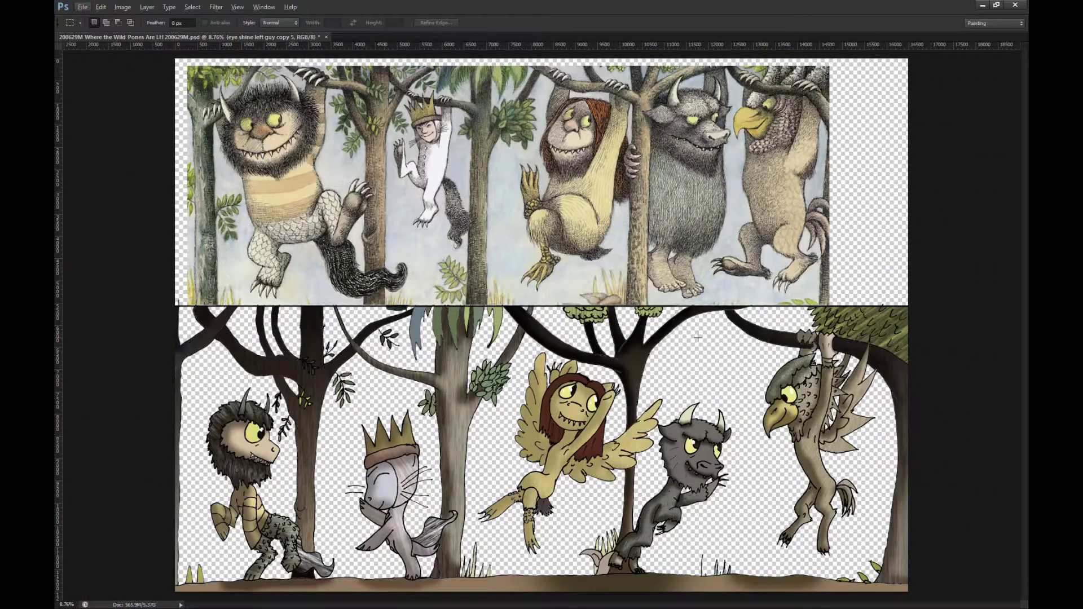
# Step: Combine the eye shine layers under the name "wyw shines" and show the painted sky background behind the lower illustration
pyautogui.scroll(5, 621, 398)
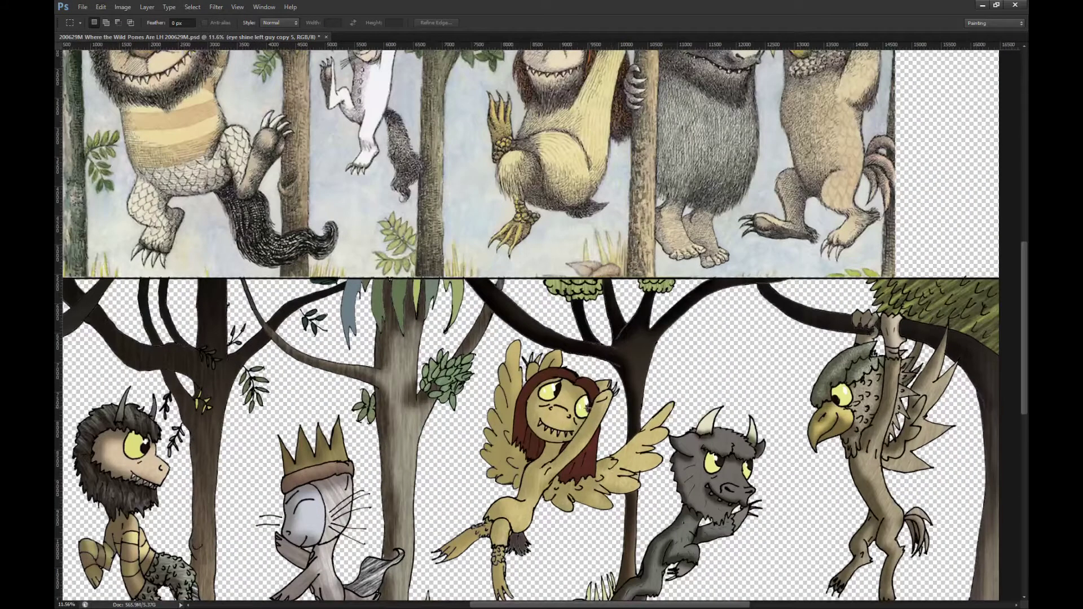
pyautogui.scroll(-1, 535, 406)
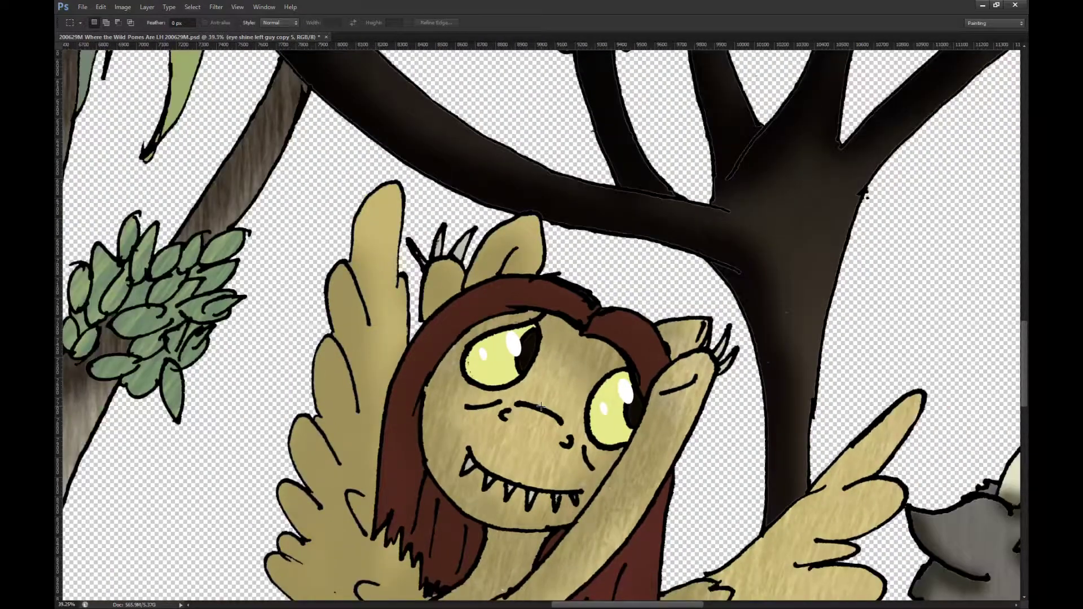
pyautogui.scroll(-5, 541, 405)
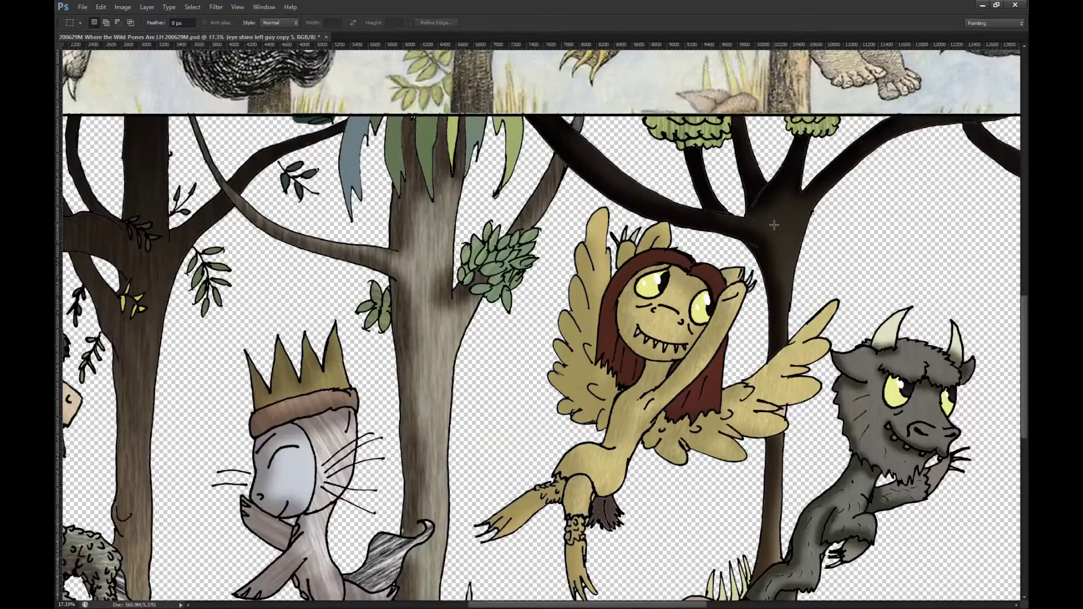
pyautogui.hotkey('ctrl', '0')
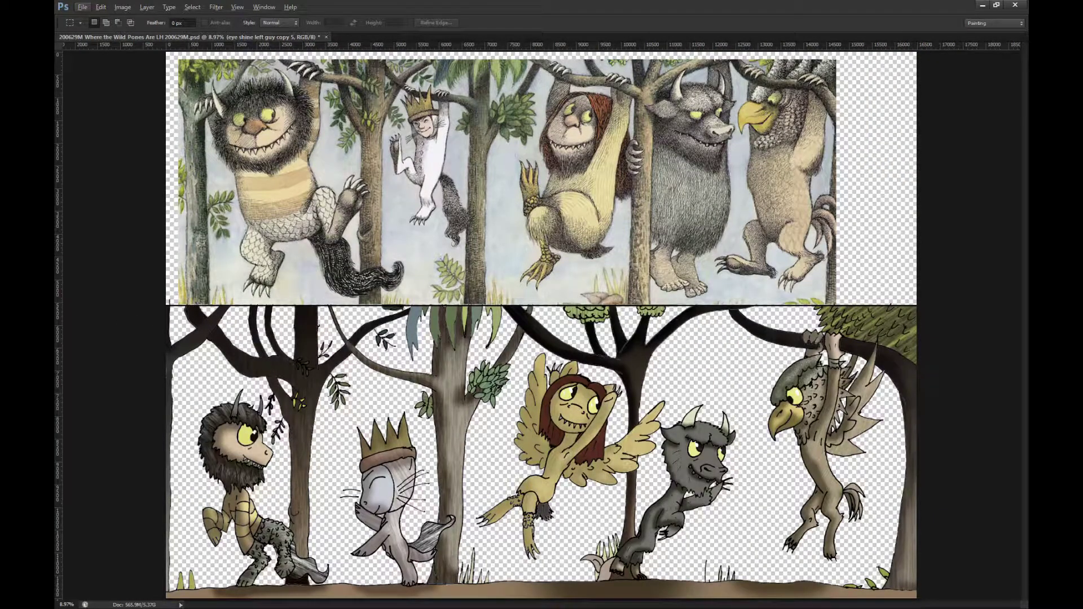
pyautogui.hotkey('alt', '[')
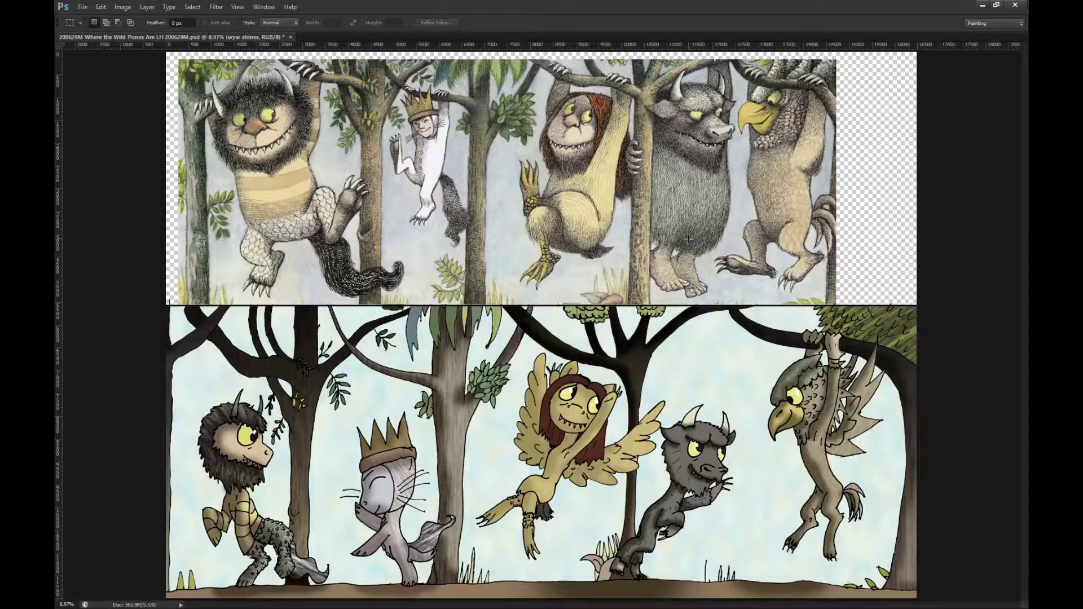
# Step: Examine the coloured illustration up close for flaws around the winged creature's lower wing and the horned creature
pyautogui.scroll(2, 510, 348)
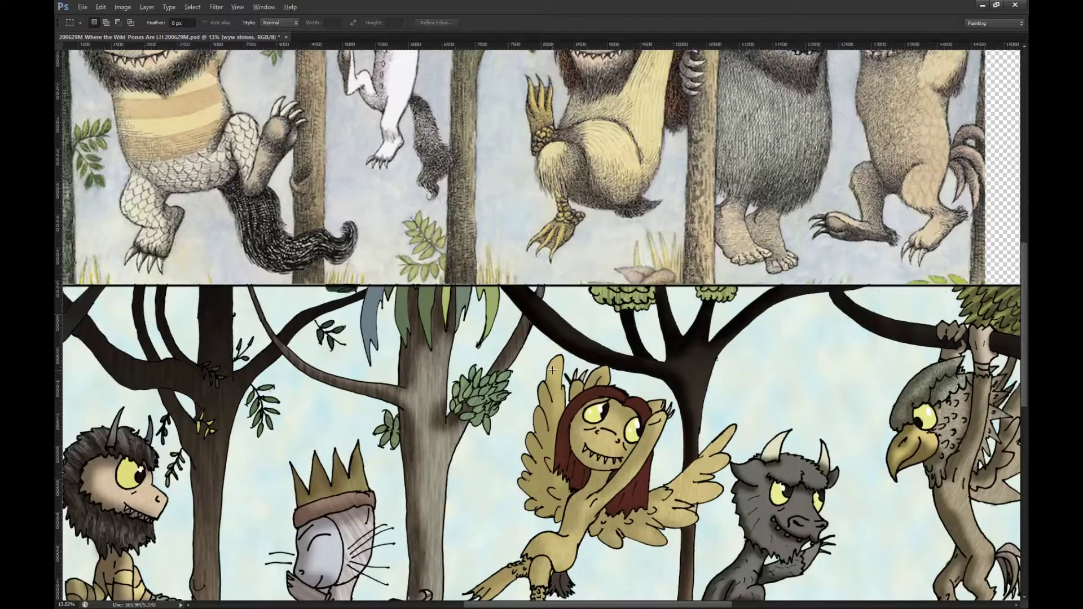
pyautogui.scroll(-1, 410, 474)
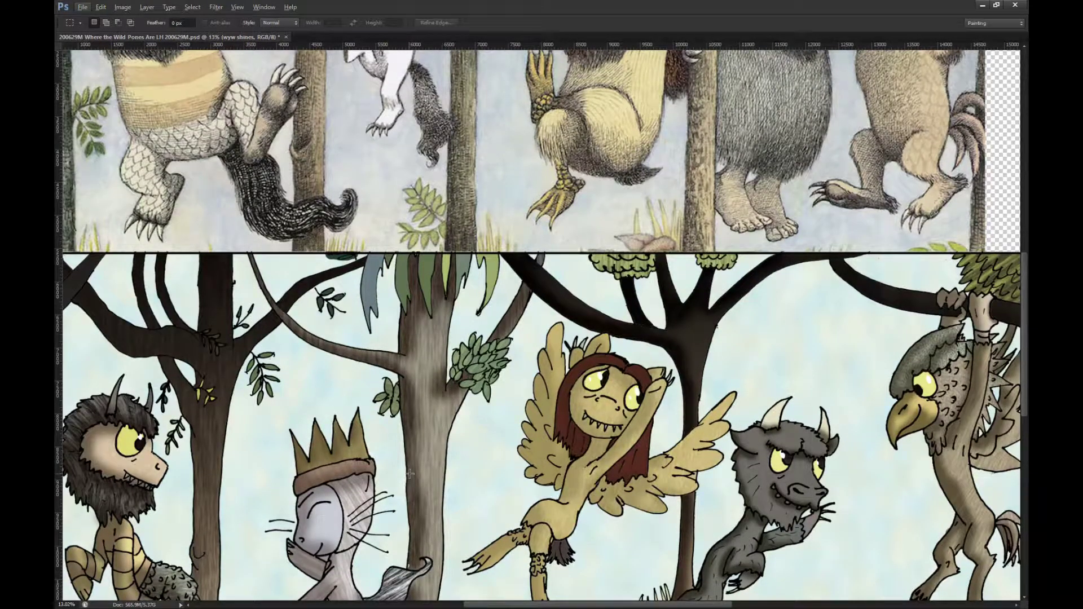
pyautogui.scroll(7, 781, 514)
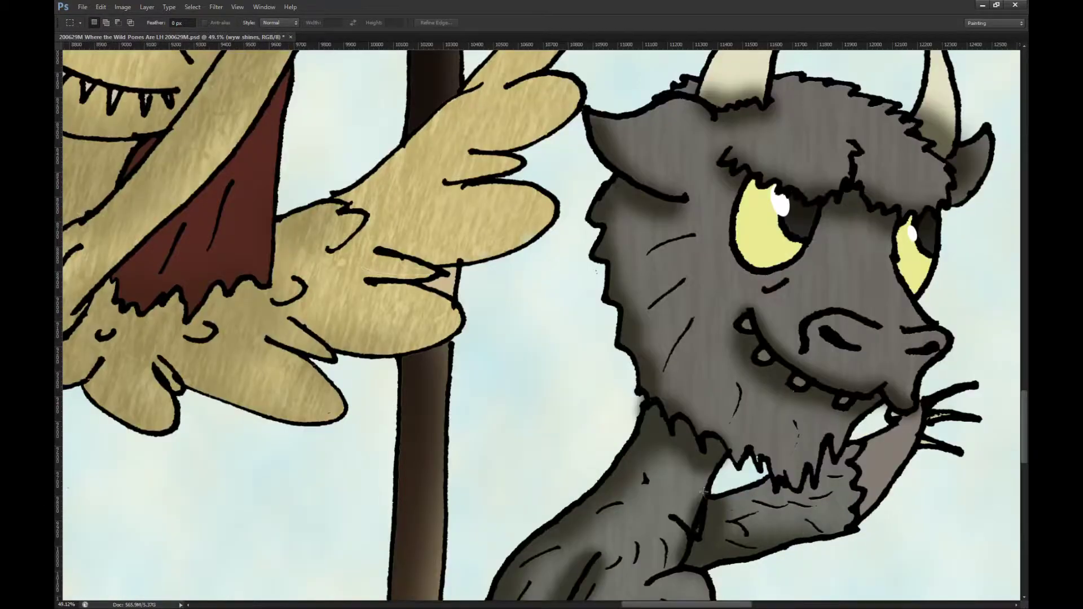
pyautogui.scroll(-1, 410, 430)
pyautogui.scroll(-2, 409, 430)
pyautogui.scroll(7, 419, 335)
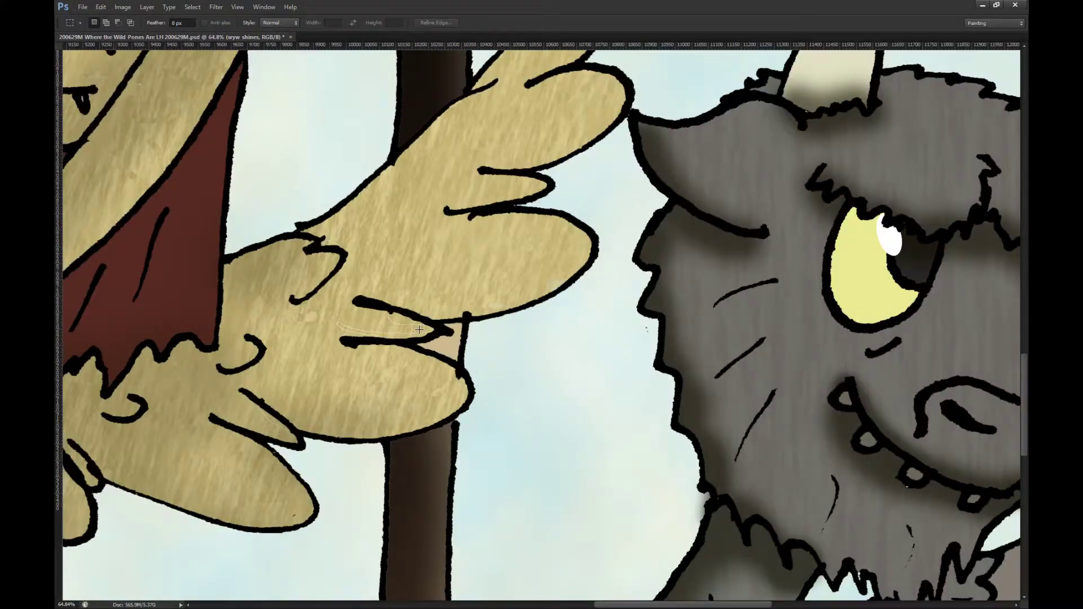
pyautogui.hscroll(-2, 420, 335)
pyautogui.scroll(-4, 486, 327)
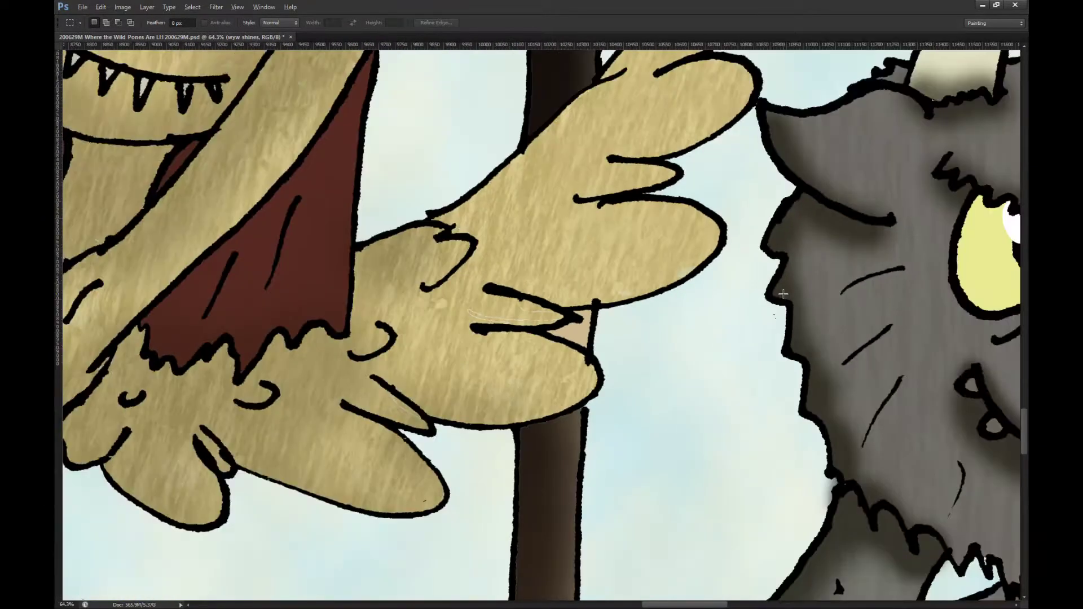
pyautogui.scroll(2, 558, 324)
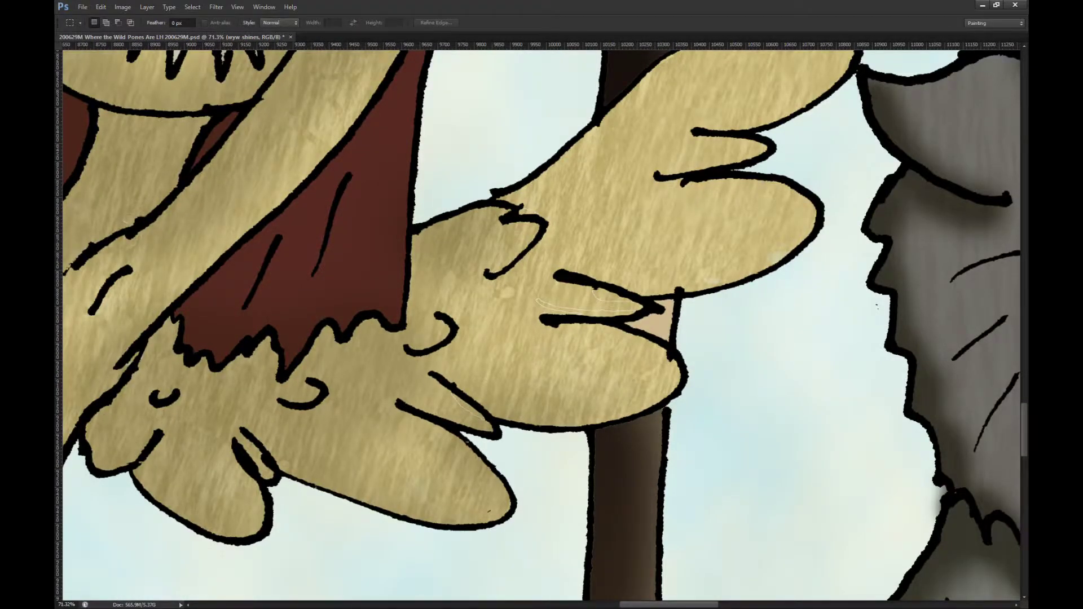
# Step: Clone Stamp the wing's fur texture over the thin pale stray line between the winged creature's lower feathers
pyautogui.hotkey('ctrl', 'z')
pyautogui.hotkey('ctrl', 'z')
pyautogui.hotkey('alt', '[')
pyautogui.press('s')
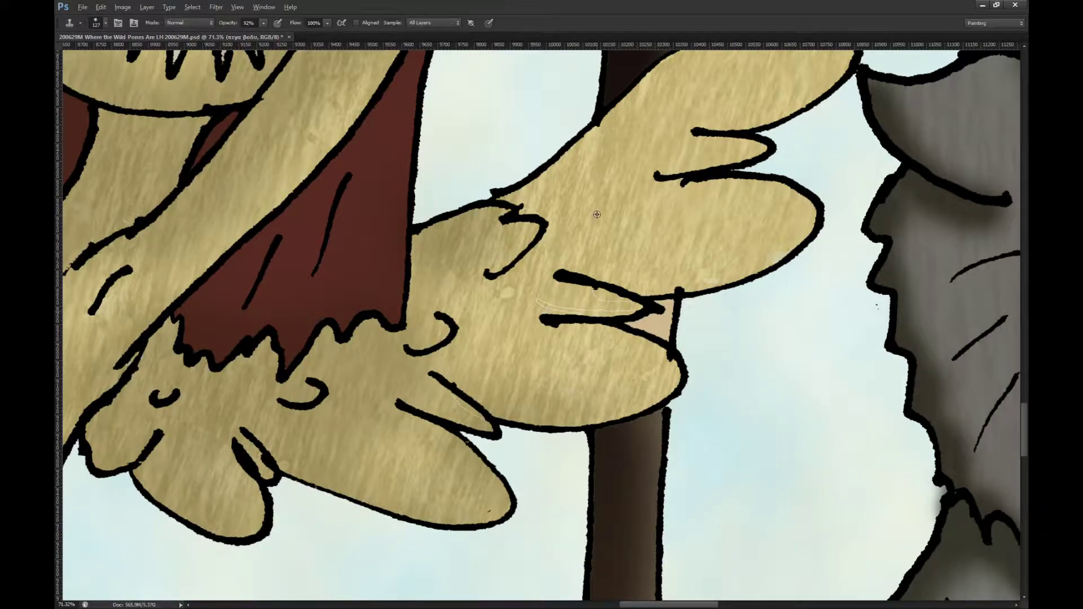
pyautogui.moveTo(548, 263)
pyautogui.mouseDown()
pyautogui.moveTo(502, 293)
pyautogui.moveTo(623, 309)
pyautogui.moveTo(590, 293)
pyautogui.moveTo(588, 310)
pyautogui.mouseUp()
pyautogui.press('alt')
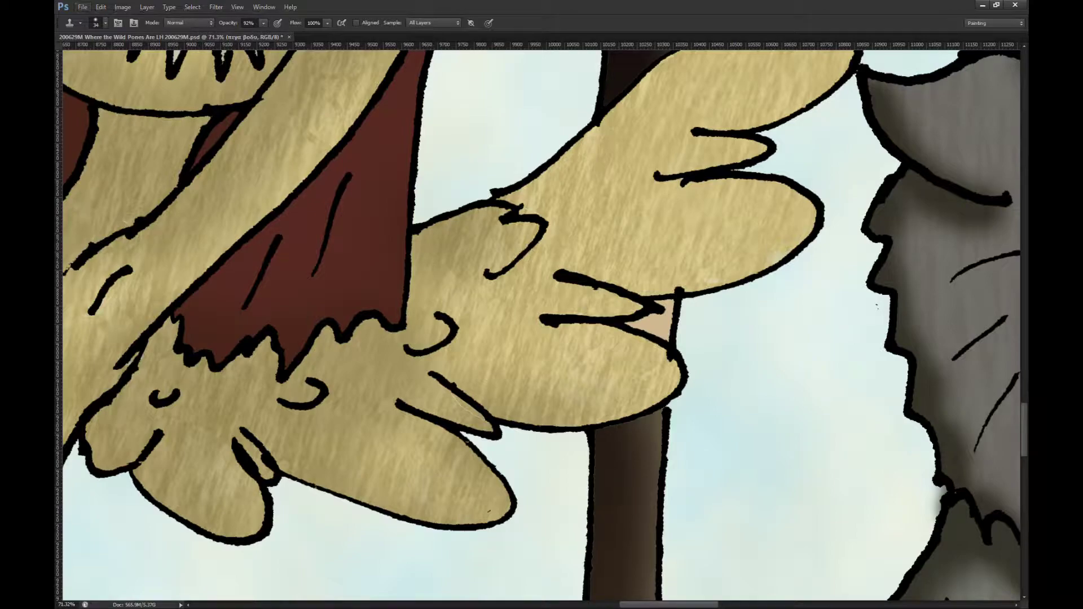
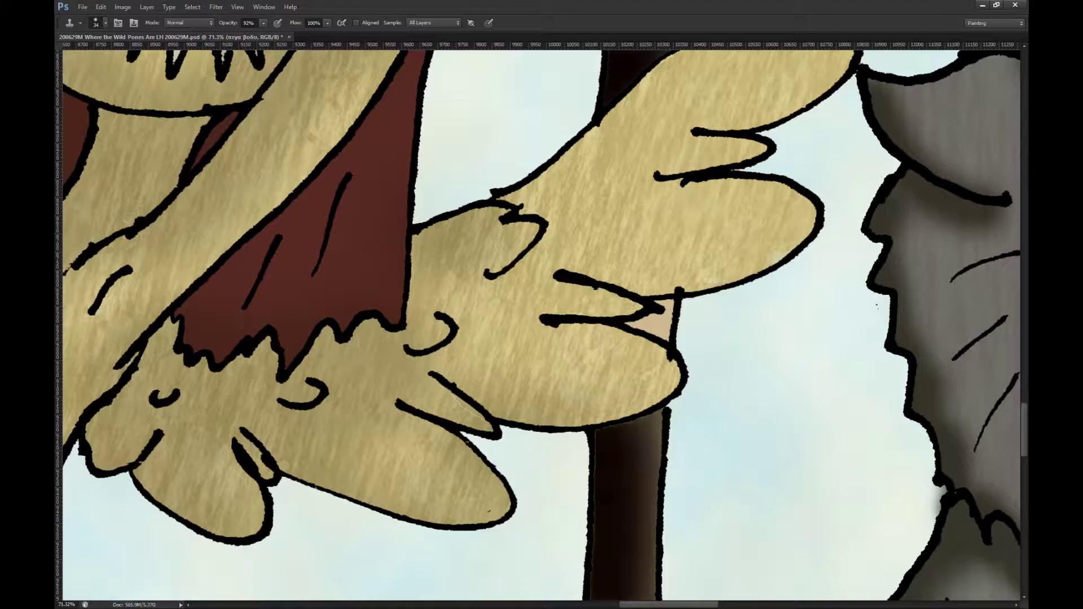
# Step: Try to clone over the pale trunk gap between the winged creature's feather tips on the tree shading layer, and undo the strokes
pyautogui.hotkey('ctrl', 'z')
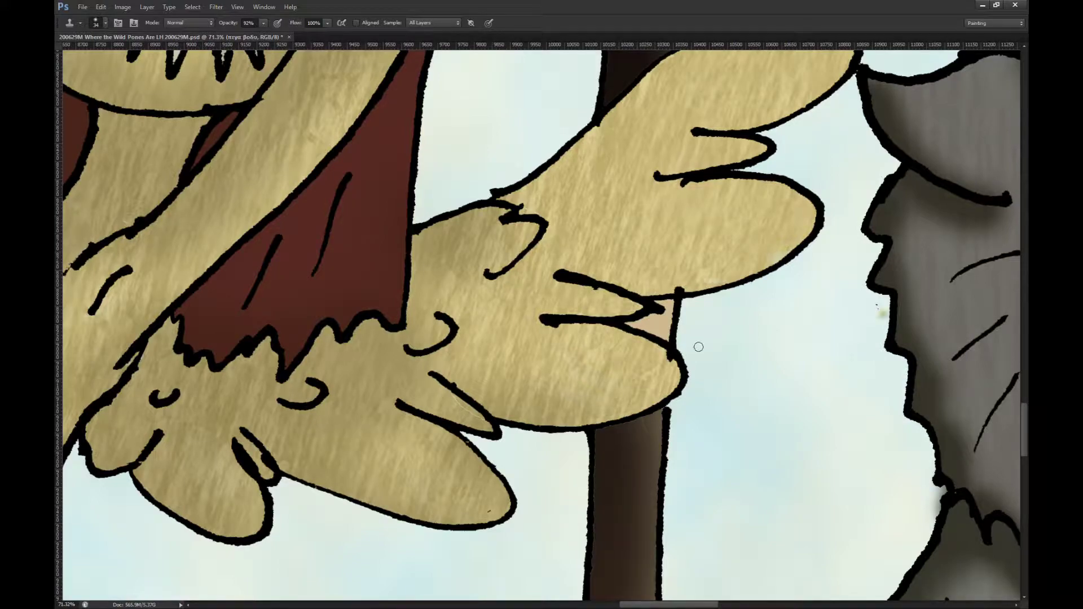
pyautogui.keyDown('alt'); pyautogui.click(658, 423); pyautogui.keyUp('alt')
pyautogui.hotkey('ctrl', 'z')
pyautogui.hotkey('ctrl', 'z')
pyautogui.hotkey('ctrl', 'z')
pyautogui.hotkey('ctrl', 'z')
pyautogui.moveTo(627, 320); pyautogui.dragTo(645, 324)
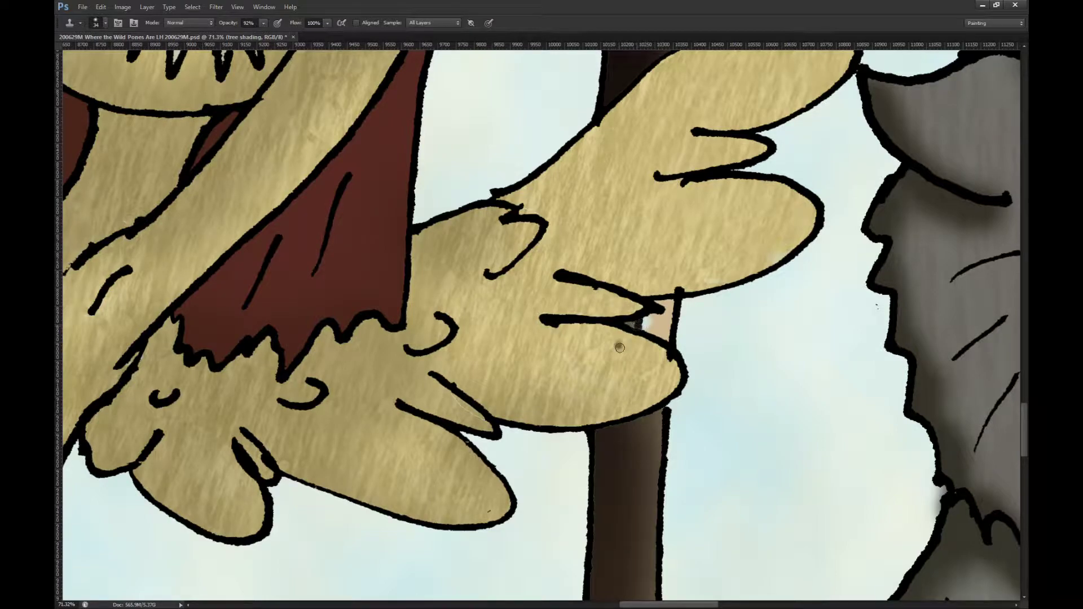
pyautogui.hotkey('ctrl', 'z')
pyautogui.scroll(-3, 694, 356)
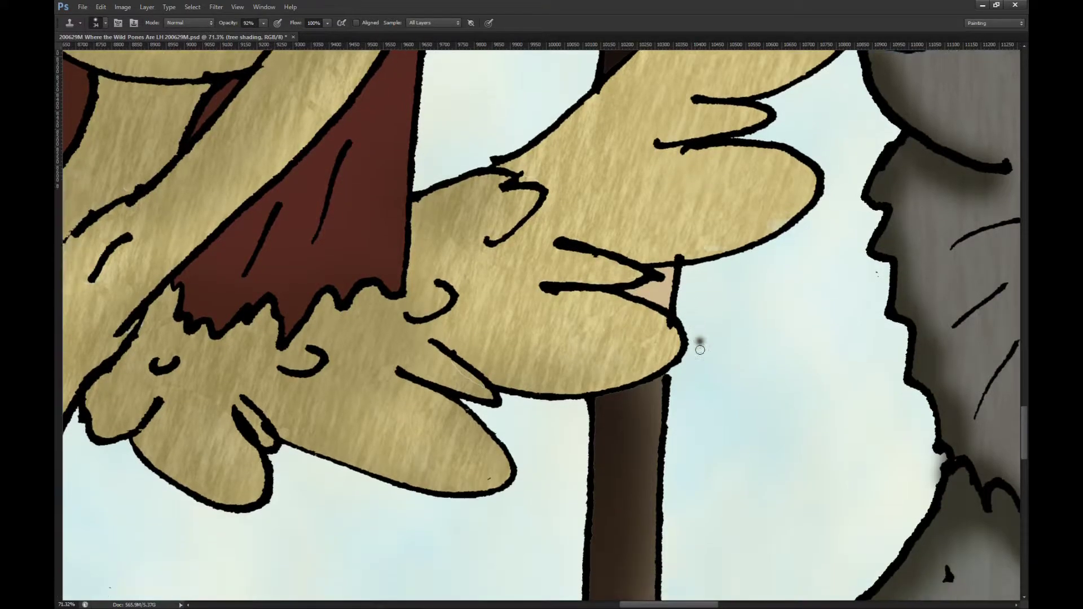
# Step: Try to patch the pale gap from a rectangular selection of the dark trunk just below the wing, and undo it
pyautogui.press('m')
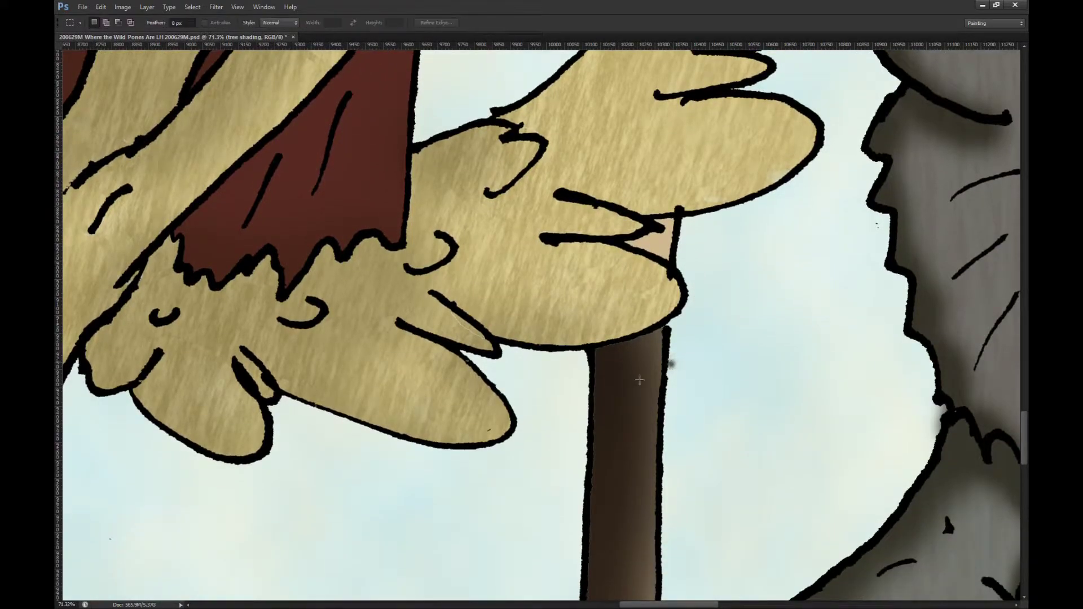
pyautogui.moveTo(572, 369); pyautogui.dragTo(684, 459)
pyautogui.scroll(-5, 707, 379)
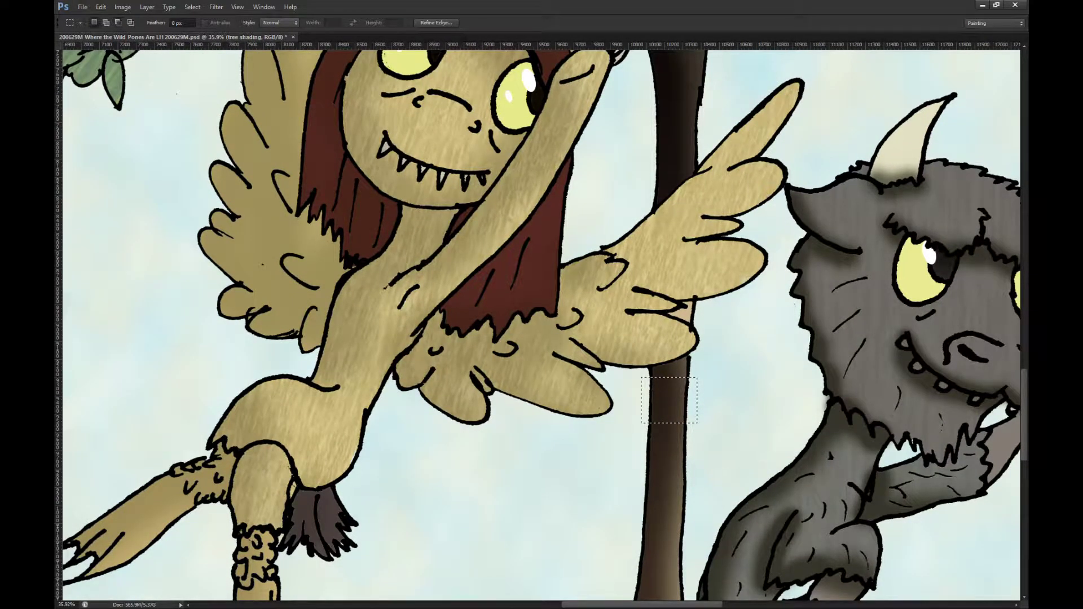
pyautogui.hotkey('ctrl', 'z')
pyautogui.hotkey('ctrl', 'z')
# Step: Clone Stamp over the pale trunk gap between the winged creature's feather tips on the COLOUR layer, using a 64 px brush
pyautogui.hotkey('alt', '[')
pyautogui.hotkey('ctrl', 'd')
pyautogui.scroll(-1, 723, 365)
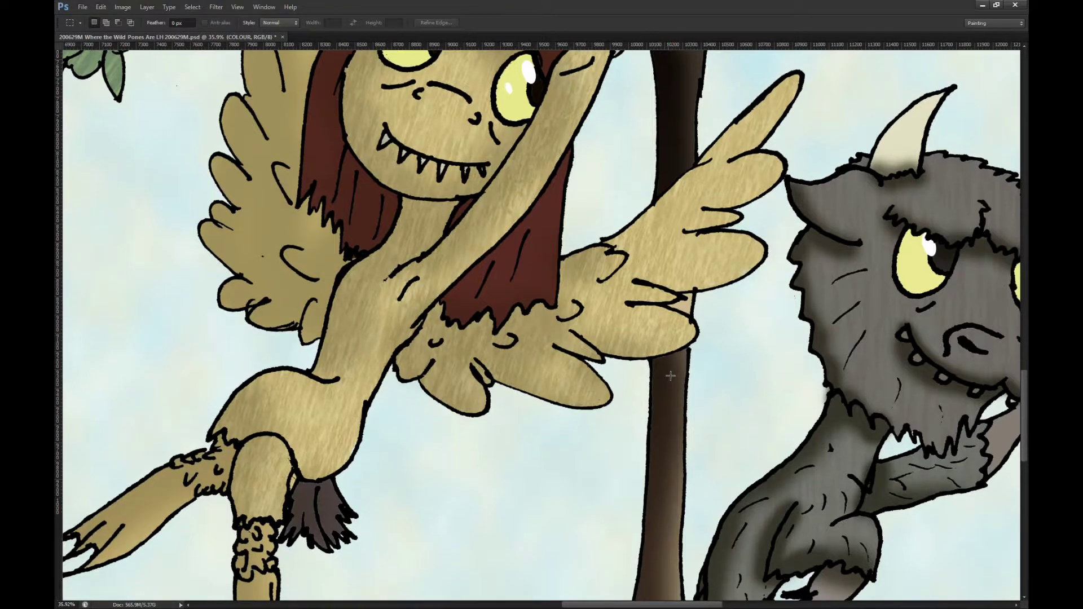
pyautogui.press('s')
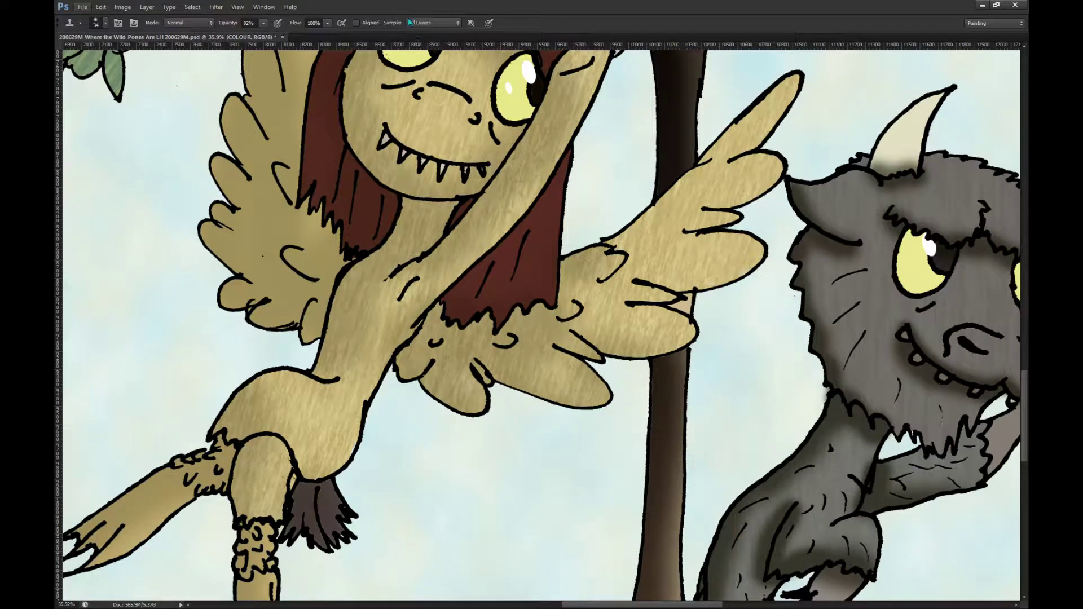
pyautogui.press(']')
pyautogui.press(']')
pyautogui.press(']')
pyautogui.moveTo(693, 315)
pyautogui.mouseDown()
pyautogui.moveTo(668, 307)
pyautogui.moveTo(690, 298)
pyautogui.moveTo(672, 305)
pyautogui.mouseUp()
# Step: Save the illustration and make the foliage shading layer active
pyautogui.scroll(-6, 598, 304)
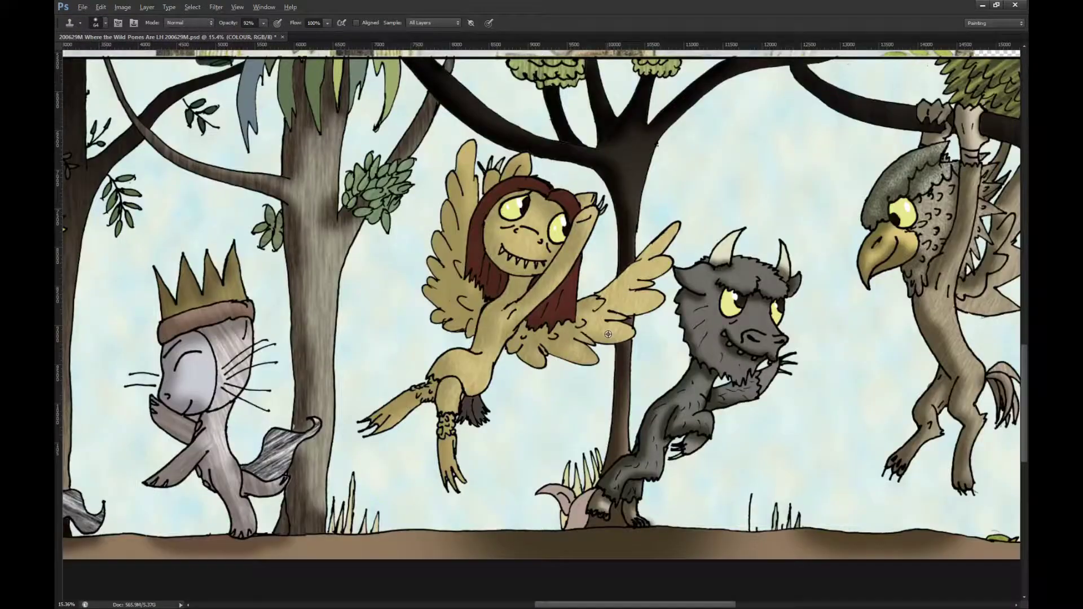
pyautogui.scroll(1, 673, 338)
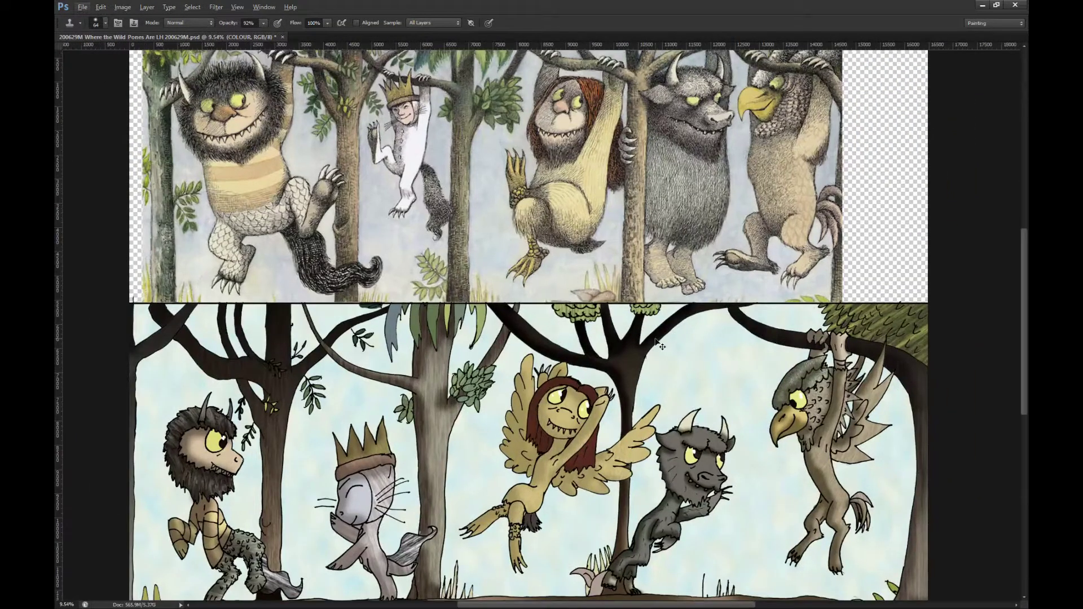
pyautogui.hotkey('ctrl', 's')
pyautogui.scroll(-1, 655, 341)
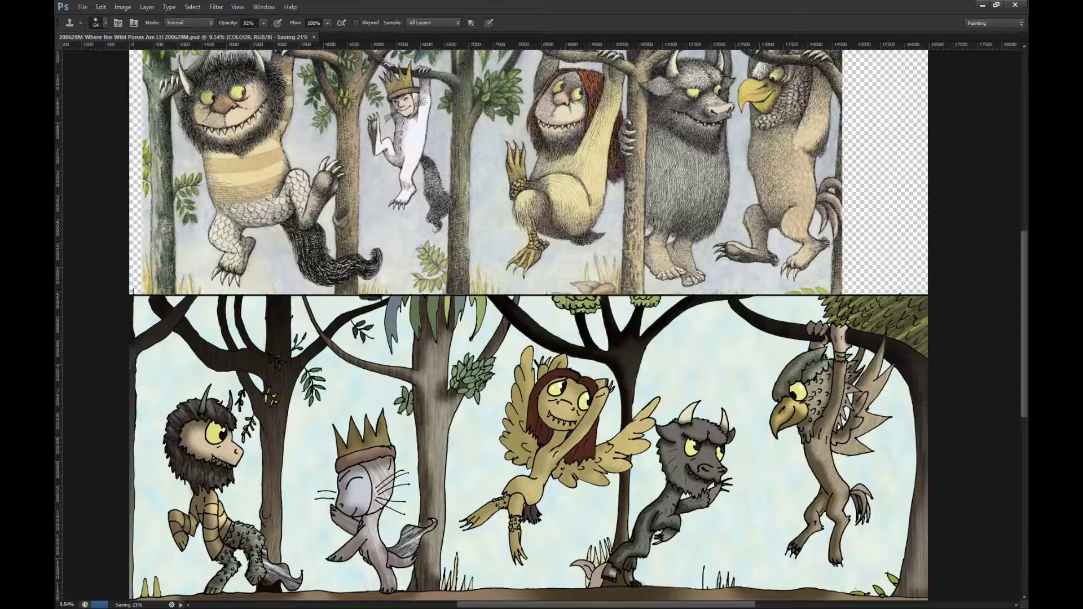
pyautogui.hotkey('alt', '[')
pyautogui.hotkey('alt', '[')
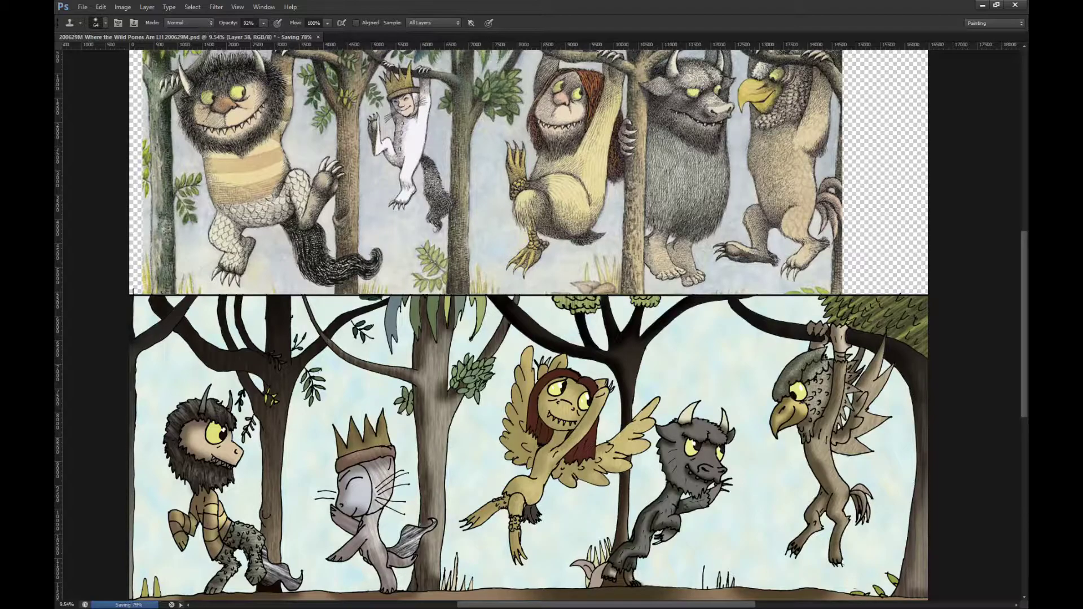
pyautogui.hotkey('alt', '[')
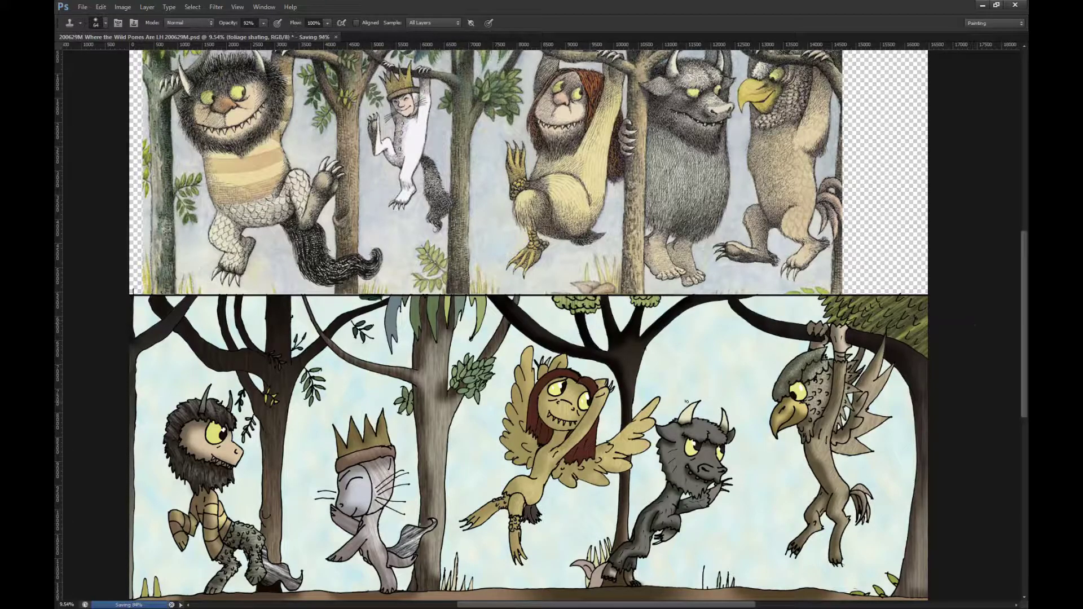
# Step: Paint soft dark shading over the foliage above the bird-headed creature with a 360 px brush on the foliage shading layer
pyautogui.press('i')
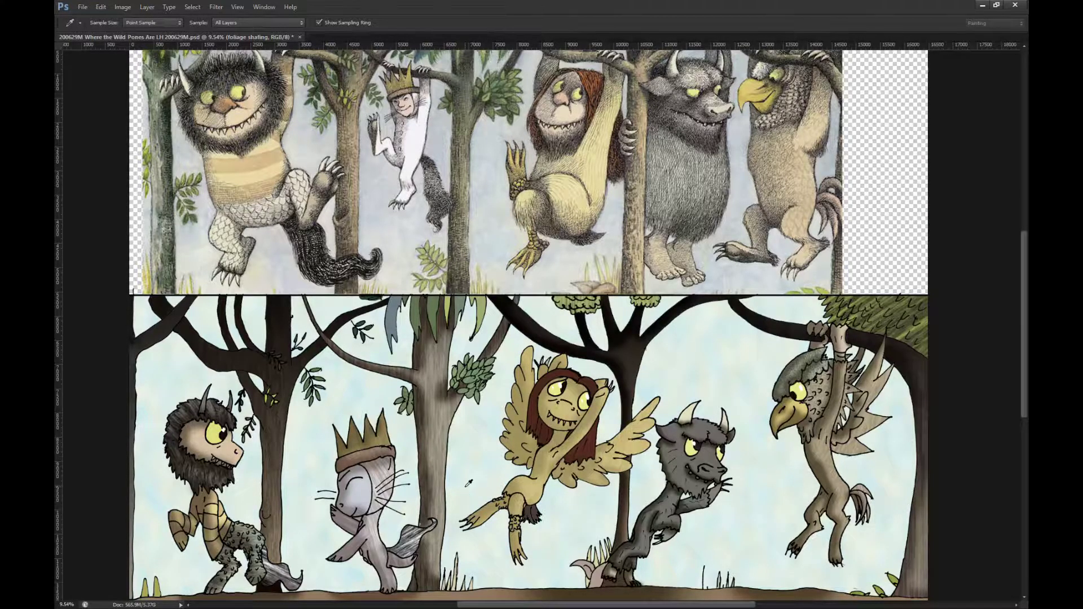
pyautogui.scroll(3, 894, 273)
pyautogui.scroll(2, 895, 275)
pyautogui.hscroll(3, 697, 358)
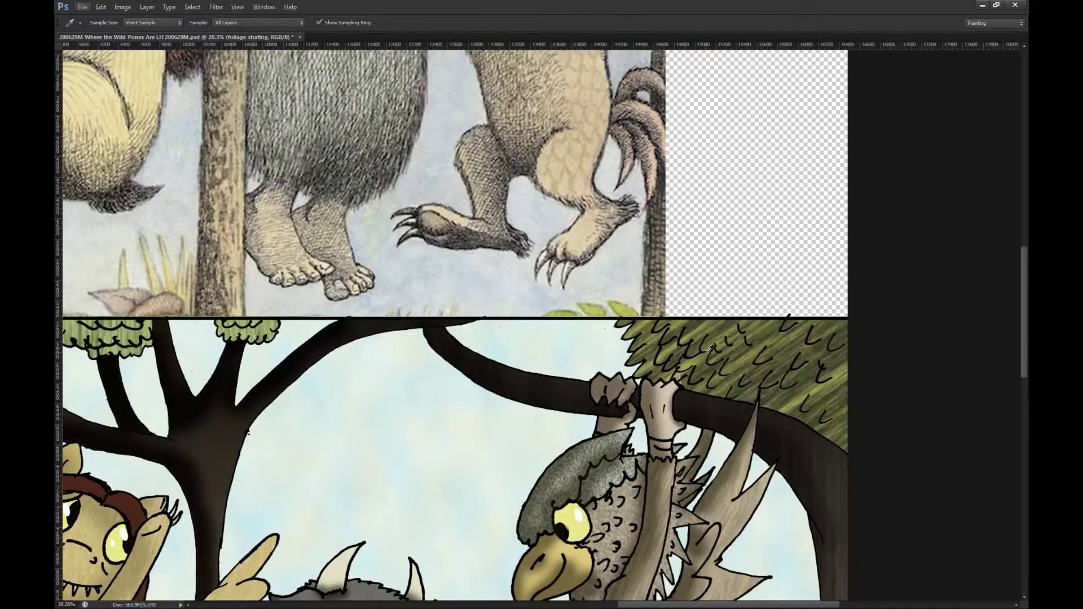
pyautogui.scroll(-1, 741, 342)
pyautogui.press('b')
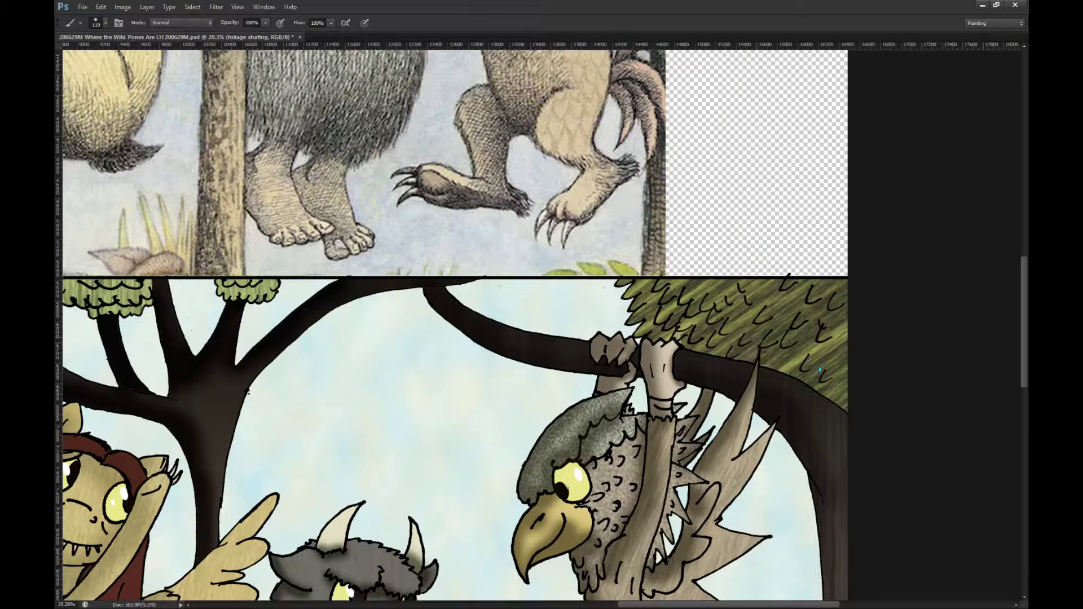
pyautogui.moveTo(773, 305)
pyautogui.mouseDown()
pyautogui.moveTo(762, 319)
pyautogui.moveTo(798, 322)
pyautogui.moveTo(832, 347)
pyautogui.moveTo(822, 371)
pyautogui.moveTo(798, 367)
pyautogui.moveTo(790, 339)
pyautogui.moveTo(745, 352)
pyautogui.moveTo(675, 297)
pyautogui.moveTo(621, 291)
pyautogui.moveTo(631, 339)
pyautogui.moveTo(686, 327)
pyautogui.moveTo(675, 345)
pyautogui.mouseUp()
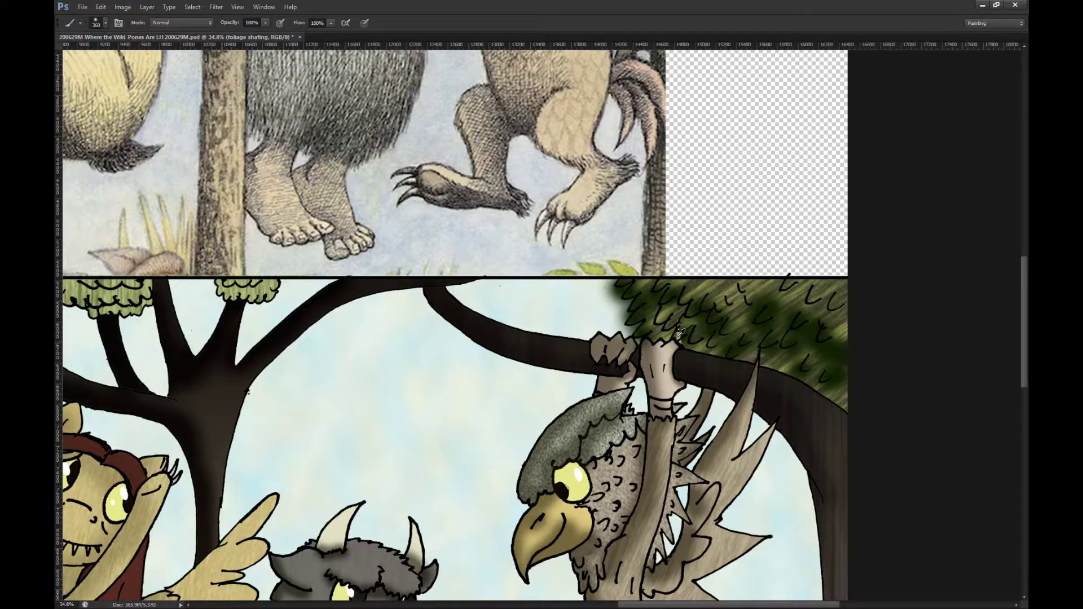
pyautogui.scroll(5, 676, 341)
pyautogui.scroll(-3, 428, 294)
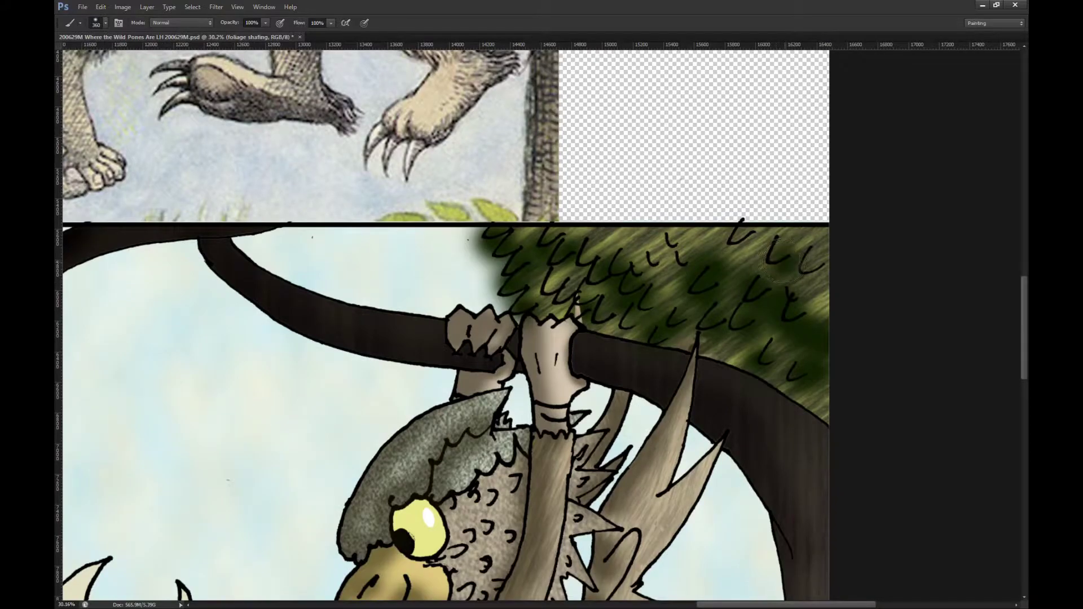
pyautogui.click(738, 216)
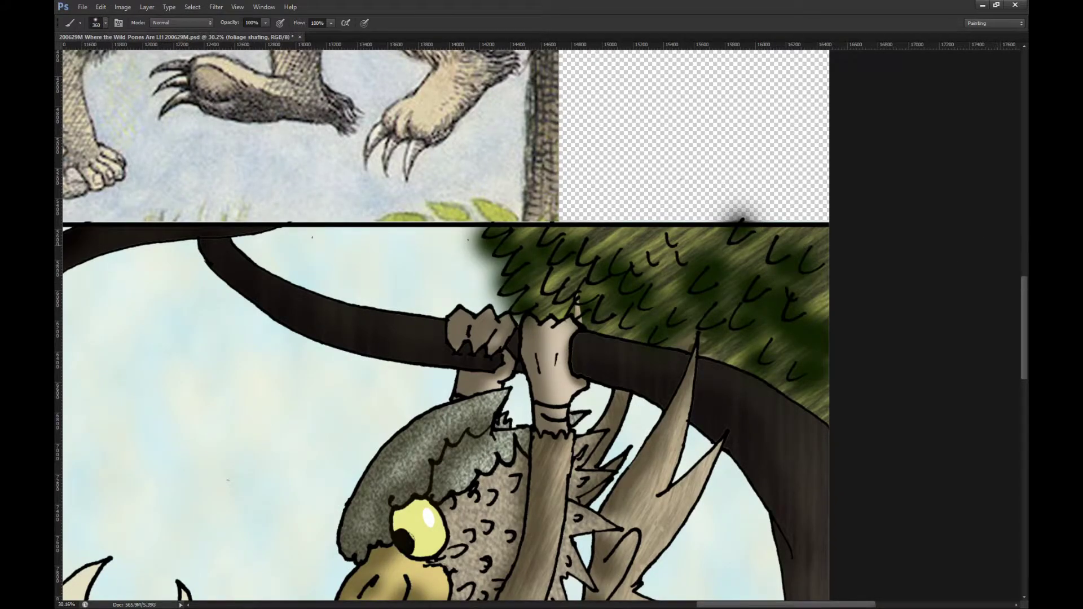
# Step: Lasso the stray brown sliver in the foliage just above the griffon's gripping hand and delete it from the griffon body layer
pyautogui.hotkey('ctrl', ',')
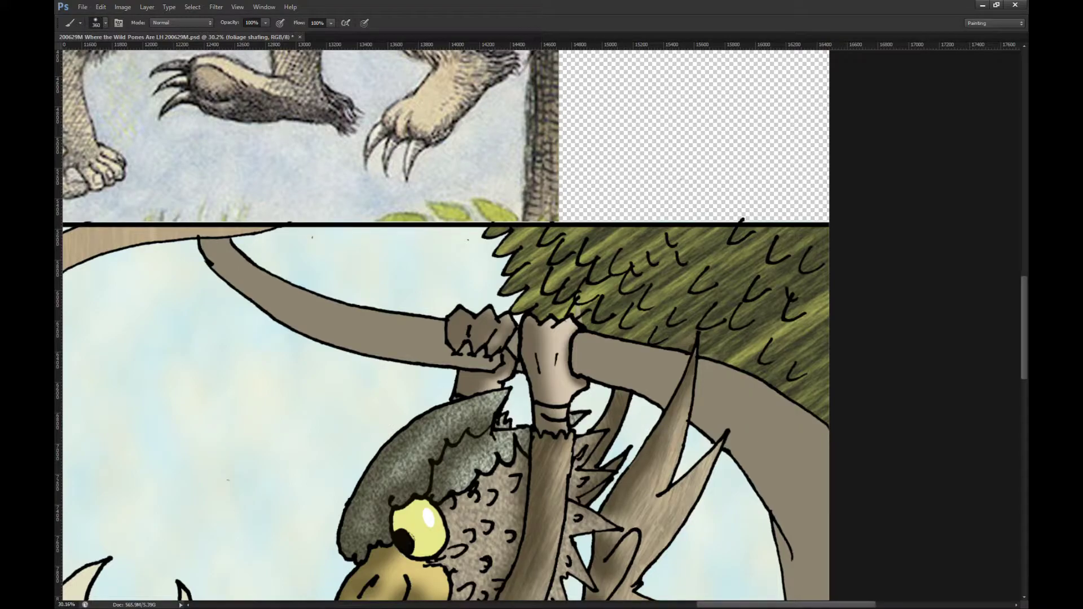
pyautogui.hotkey('ctrl', ',')
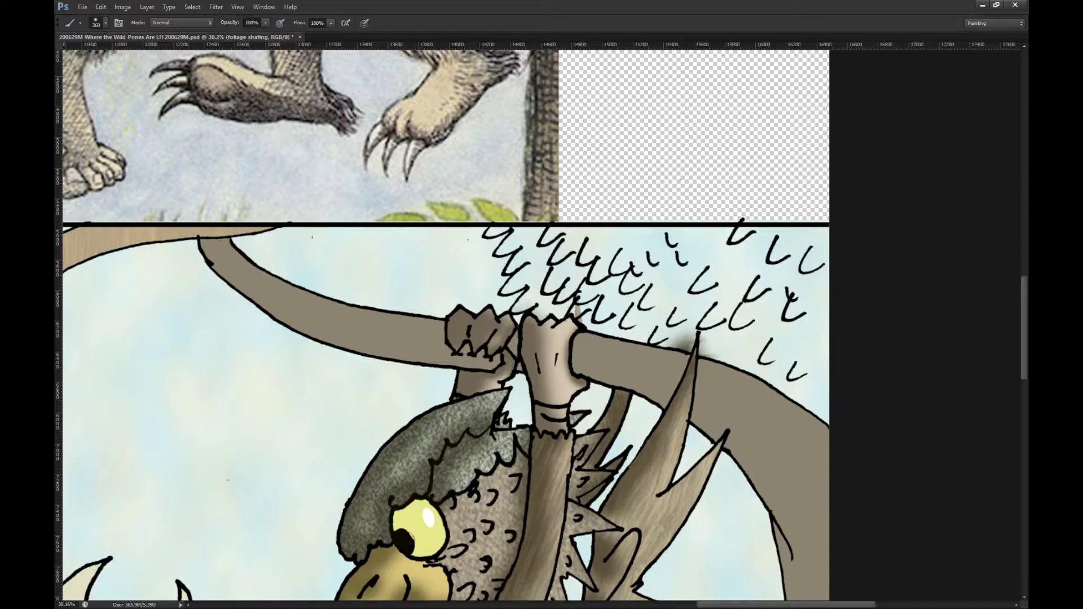
pyautogui.hotkey('ctrl', ',')
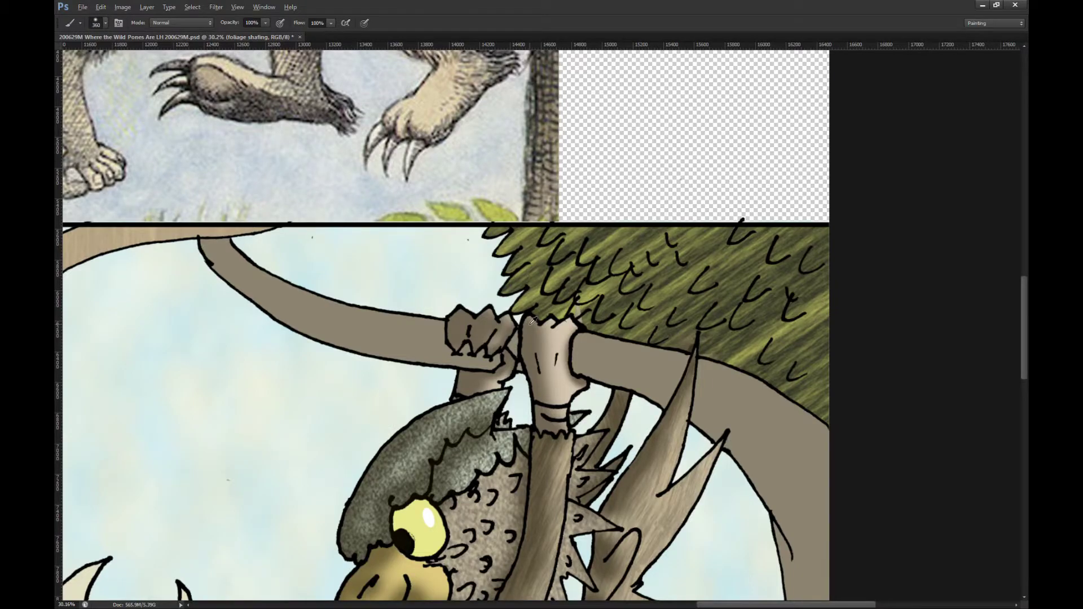
pyautogui.scroll(5, 525, 330)
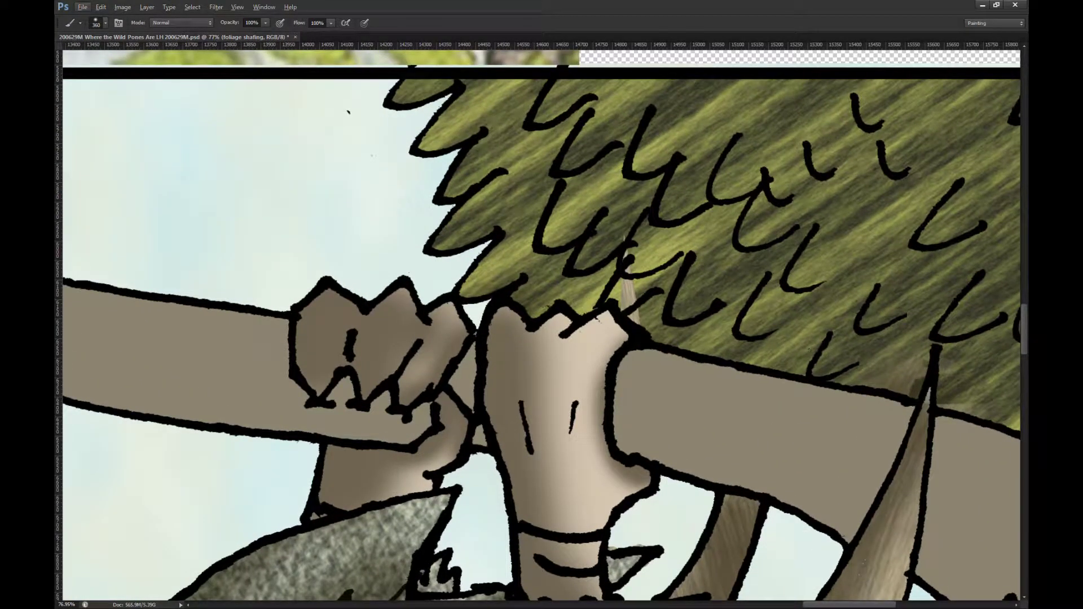
pyautogui.hotkey('ctrl', ',')
pyautogui.hotkey('ctrl', ',')
pyautogui.hotkey('alt', '[')
pyautogui.press('l')
pyautogui.moveTo(653, 337)
pyautogui.mouseDown()
pyautogui.moveTo(618, 308)
pyautogui.moveTo(592, 225)
pyautogui.moveTo(672, 165)
pyautogui.moveTo(757, 253)
pyautogui.mouseUp()
pyautogui.press('Delete')
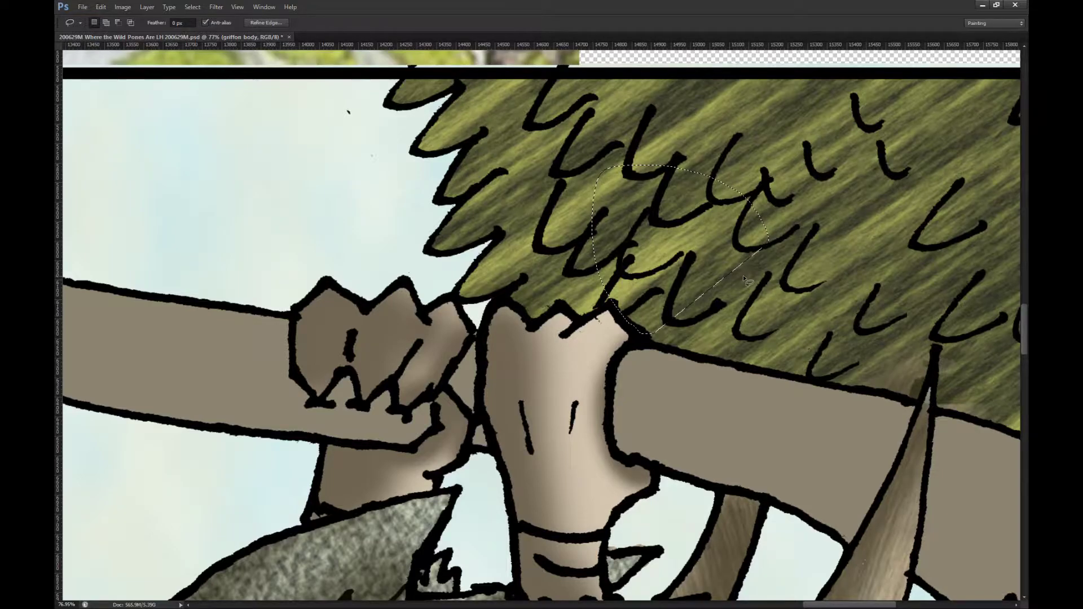
# Step: Lasso the stray smudges on both sides of the feather tip that crosses the foliage, delete them and clear the selection
pyautogui.scroll(-3, 379, 249)
pyautogui.scroll(4, 854, 359)
pyautogui.moveTo(708, 361)
pyautogui.mouseDown()
pyautogui.moveTo(546, 315)
pyautogui.moveTo(645, 224)
pyautogui.moveTo(700, 237)
pyautogui.moveTo(727, 286)
pyautogui.moveTo(712, 360)
pyautogui.mouseUp()
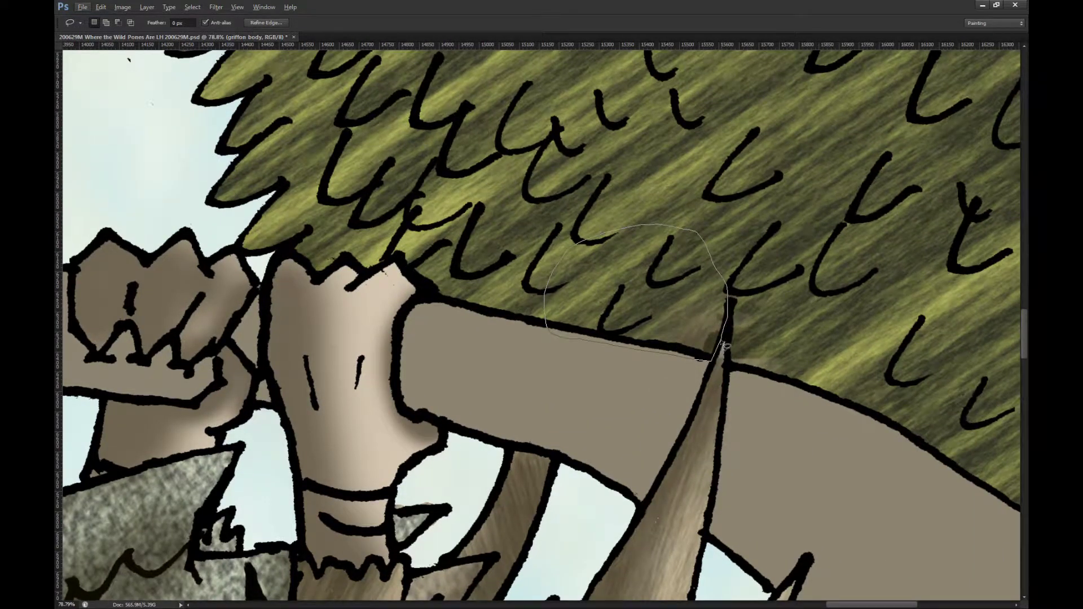
pyautogui.press('shift')
pyautogui.moveTo(813, 389)
pyautogui.mouseDown()
pyautogui.moveTo(742, 371)
pyautogui.moveTo(731, 357)
pyautogui.moveTo(733, 197)
pyautogui.moveTo(979, 362)
pyautogui.mouseUp()
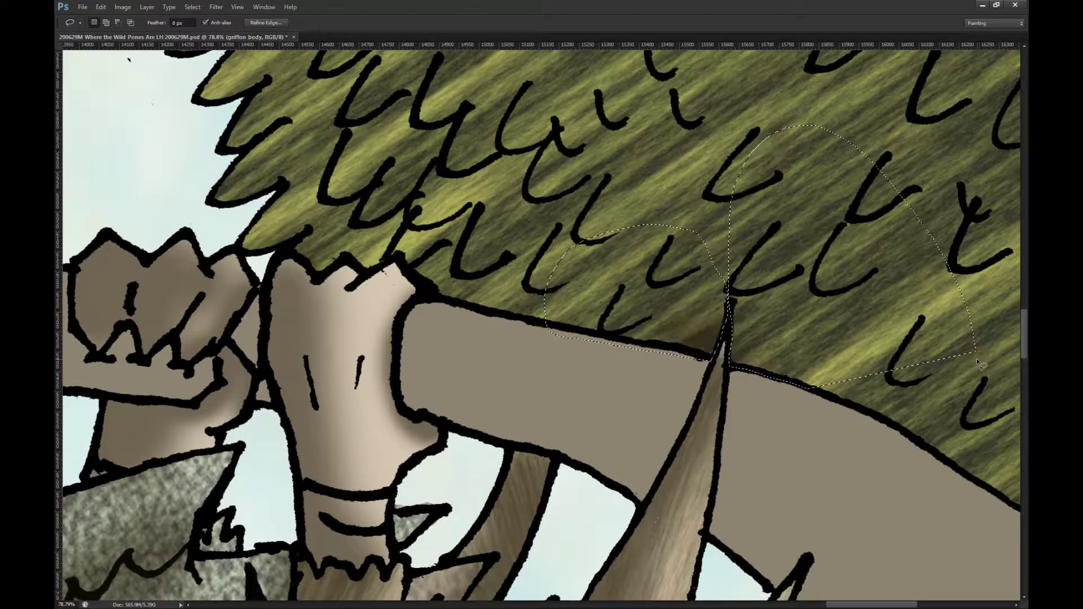
pyautogui.hotkey('ctrl', 'd')
# Step: Set the Clone Stamp to sample the Current Layer and try it at 64 px on the pale tip of the tall feather
pyautogui.scroll(-3, 761, 293)
pyautogui.scroll(6, 761, 321)
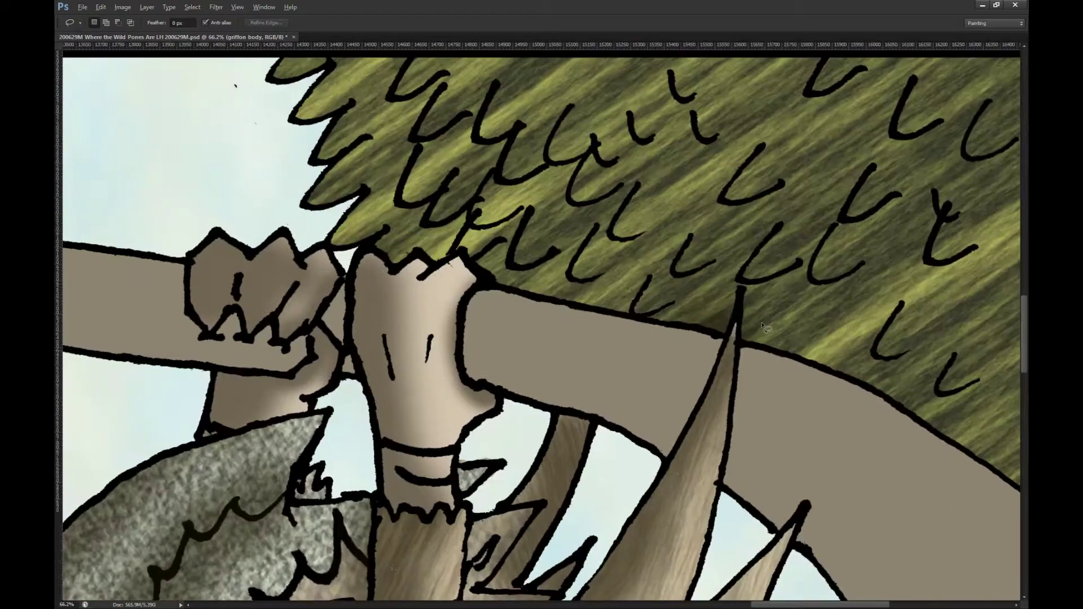
pyautogui.scroll(-3, 569, 218)
pyautogui.press('s')
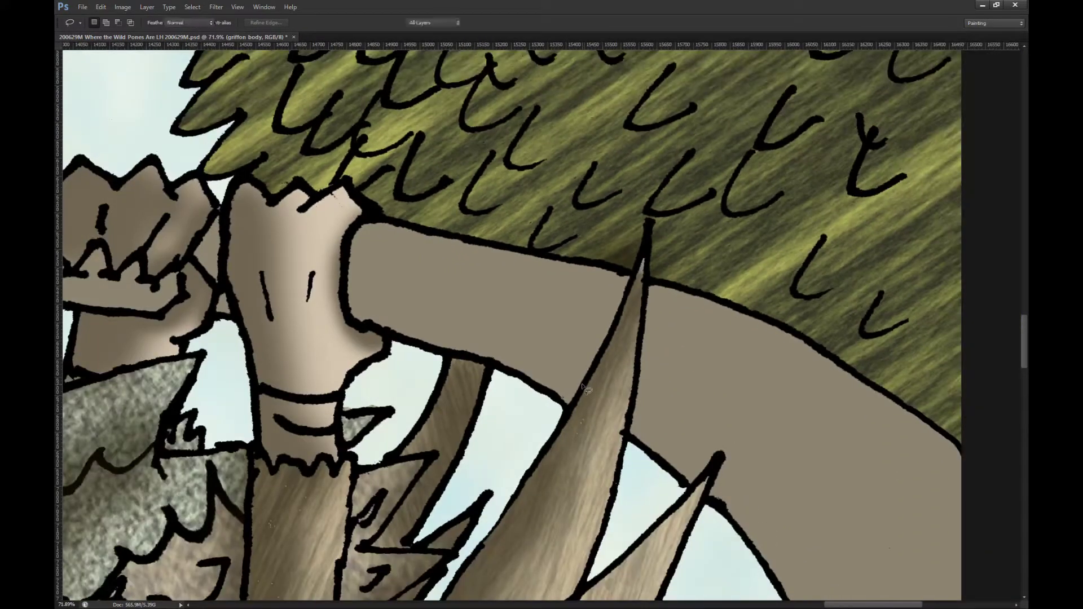
pyautogui.scroll(-2, 588, 382)
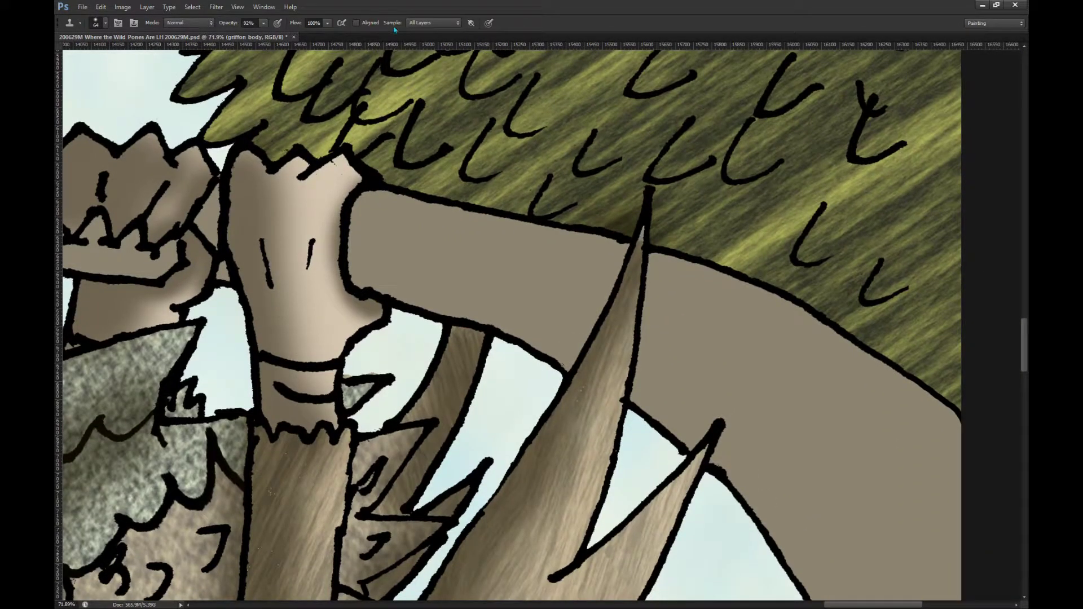
pyautogui.click(433, 23)
pyautogui.click(429, 33)
pyautogui.scroll(3, 649, 219)
pyautogui.scroll(2, 649, 219)
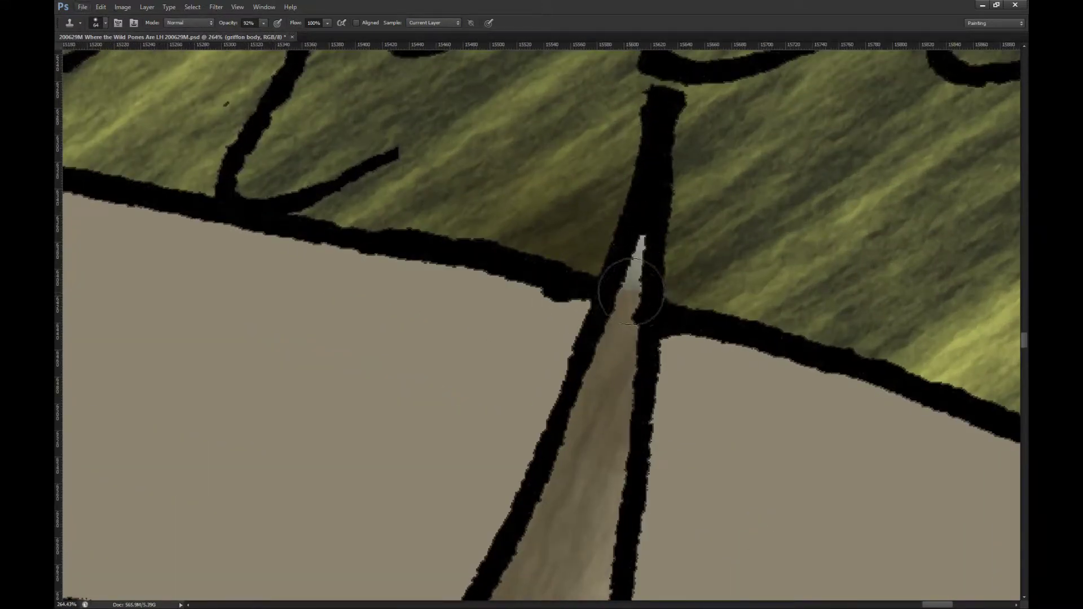
pyautogui.hotkey('ctrl', 'alt', 'z')
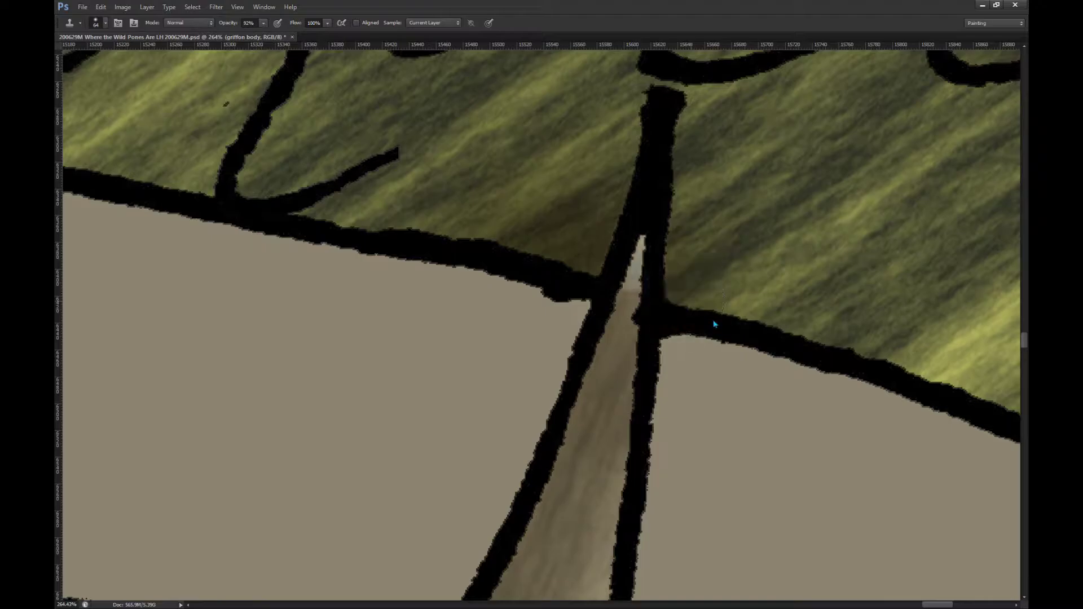
# Step: Clone Stamp brown feather texture over the pale tip of the tall feather on the griffon body layer, using a 23 px brush
pyautogui.press('[')
pyautogui.press('[')
pyautogui.press('[')
pyautogui.press('[')
pyautogui.press('[')
pyautogui.press('[')
pyautogui.press('[')
pyautogui.moveTo(648, 296); pyautogui.dragTo(643, 229)
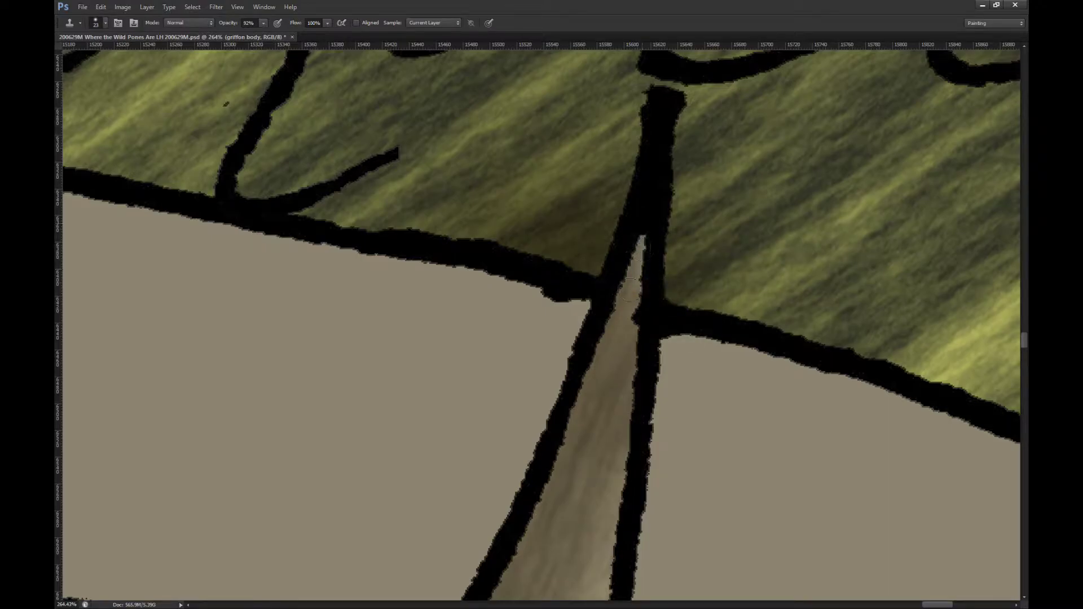
pyautogui.scroll(-10, 728, 293)
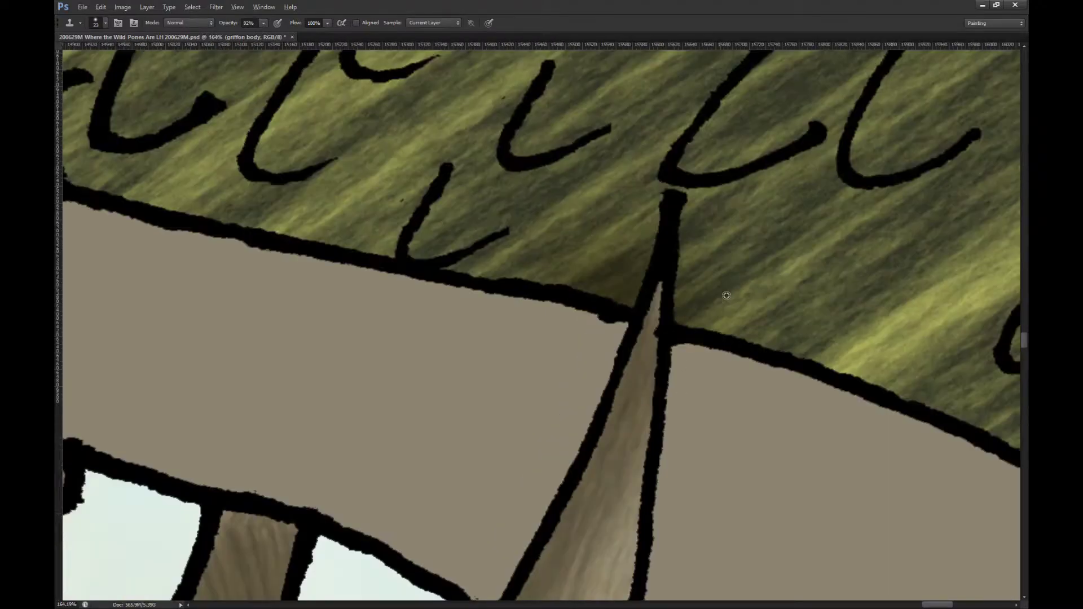
pyautogui.scroll(-6, 766, 274)
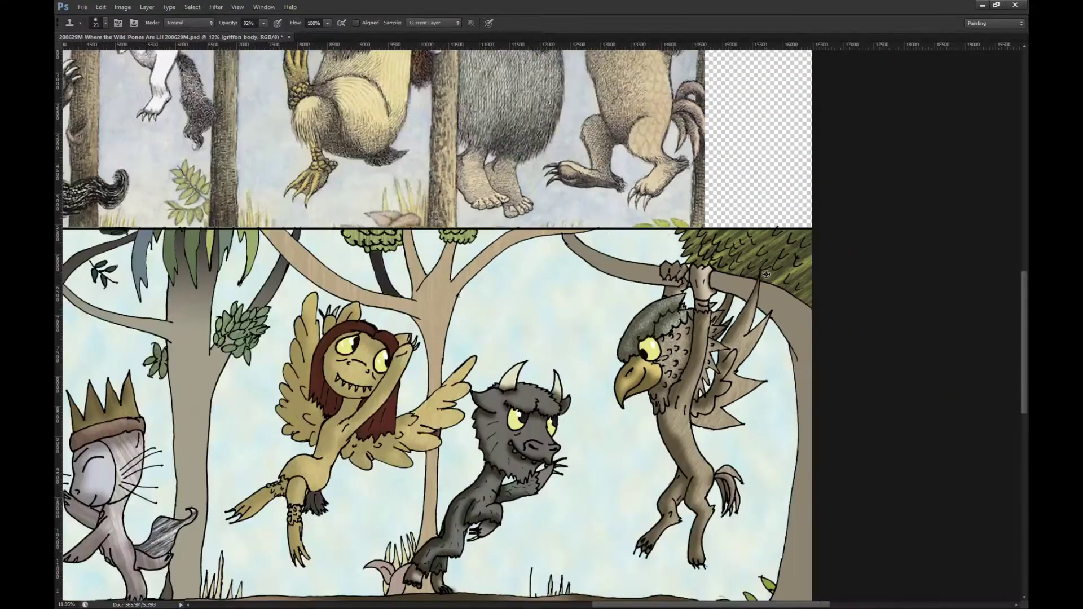
# Step: Save the illustration and merge the griffon layers
pyautogui.hotkey('ctrl', 's')
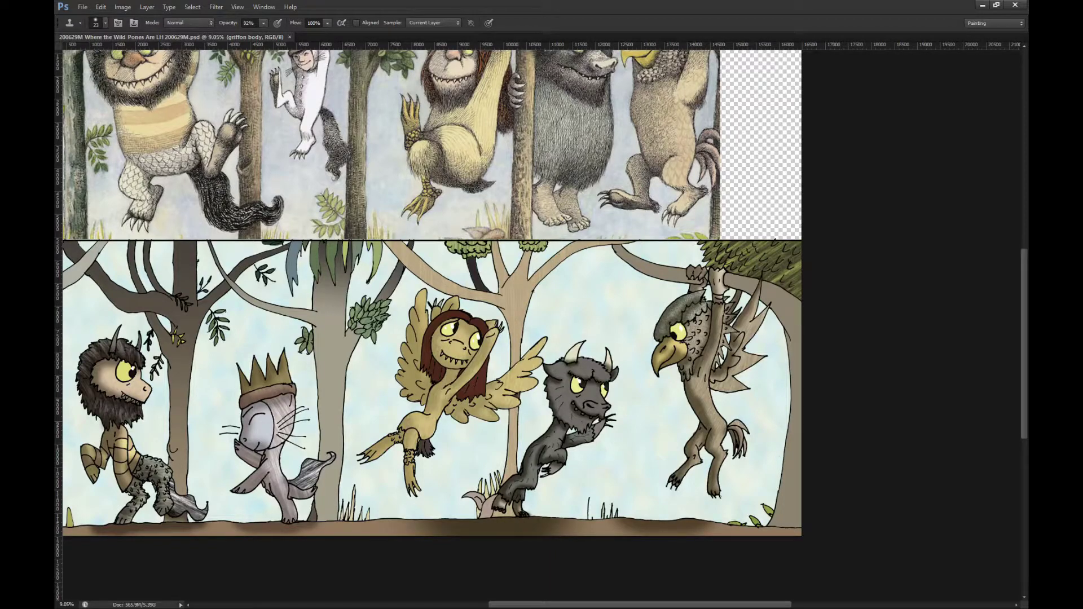
pyautogui.hotkey('ctrl', 'e')
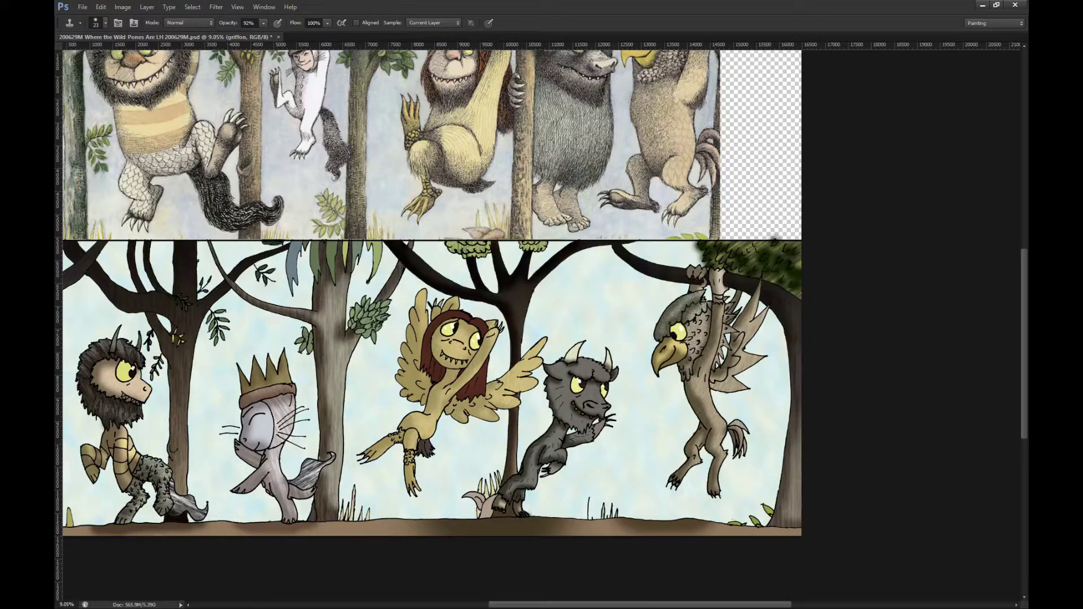
# Step: Paint soft dark green shading over the two foliage clumps of the dark middle tree on the foliage shading layer with a 360 px brush
pyautogui.hotkey('alt', ']')
pyautogui.press('b')
pyautogui.scroll(3, 762, 251)
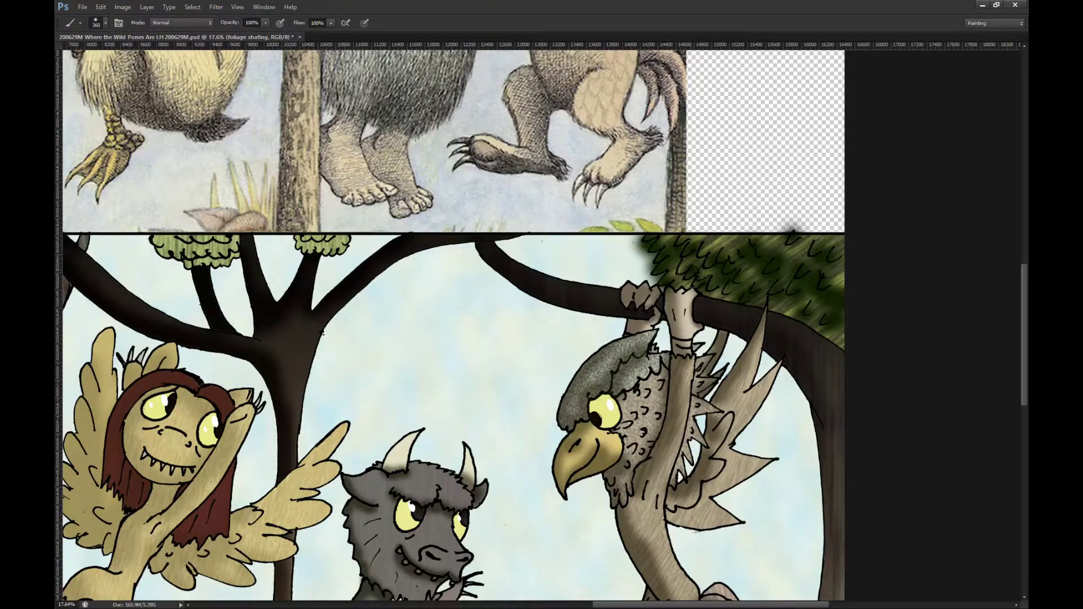
pyautogui.scroll(-1, 858, 289)
pyautogui.scroll(-3, 858, 289)
pyautogui.scroll(9, 478, 258)
pyautogui.moveTo(500, 265)
pyautogui.mouseDown()
pyautogui.moveTo(526, 266)
pyautogui.moveTo(499, 260)
pyautogui.moveTo(533, 259)
pyautogui.moveTo(547, 277)
pyautogui.mouseUp()
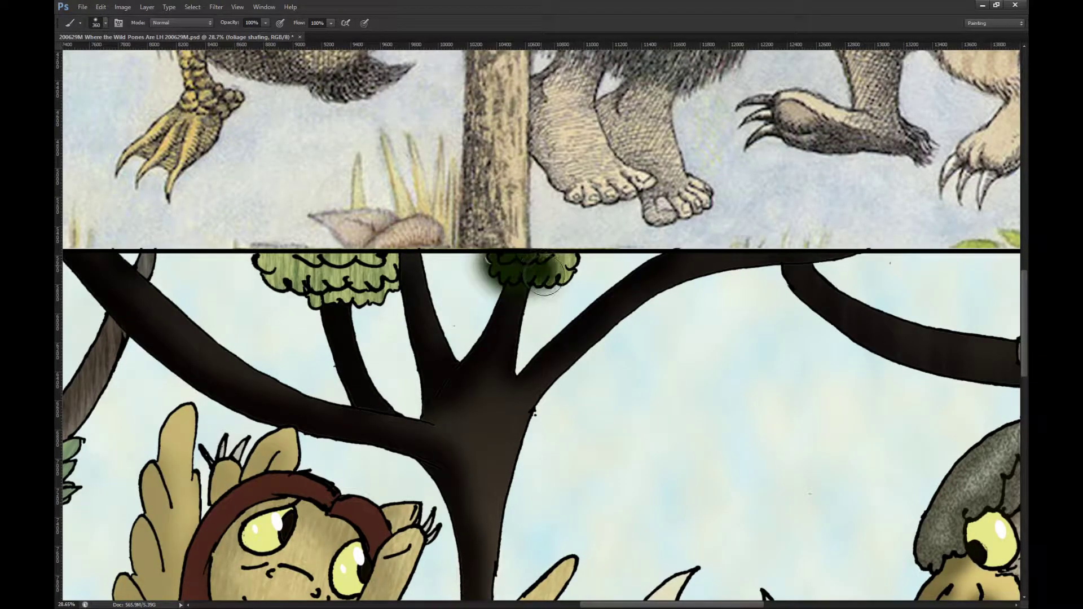
pyautogui.moveTo(347, 254)
pyautogui.mouseDown()
pyautogui.moveTo(274, 264)
pyautogui.moveTo(276, 280)
pyautogui.moveTo(322, 279)
pyautogui.moveTo(347, 294)
pyautogui.moveTo(257, 251)
pyautogui.mouseUp()
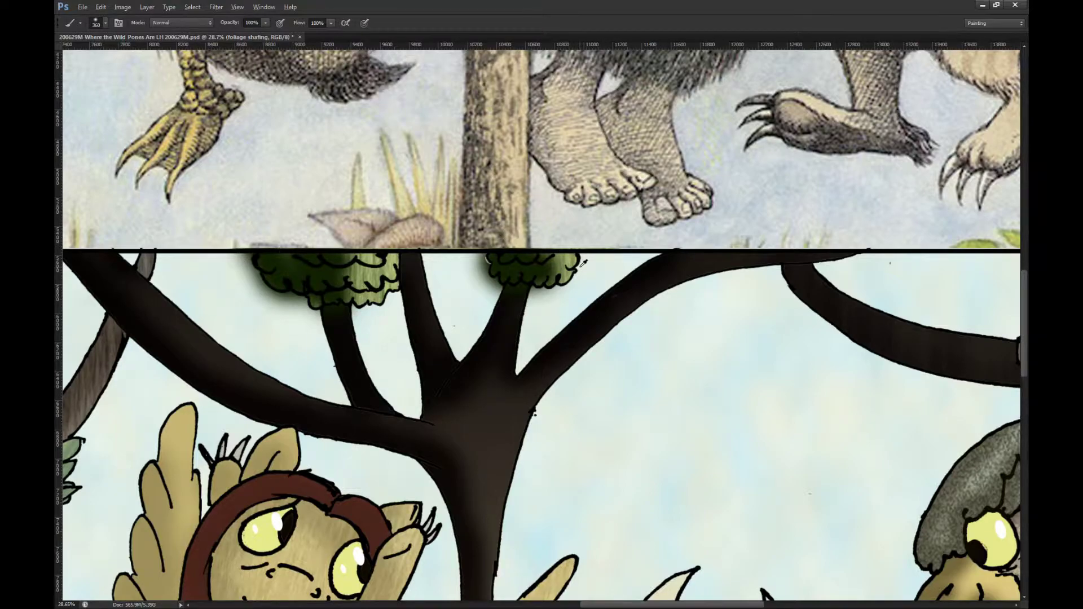
# Step: Select the pale sliver beside the smaller foliage clump with the Magic Wand on the OUTLINES layer, delete it and deselect
pyautogui.scroll(3, 506, 258)
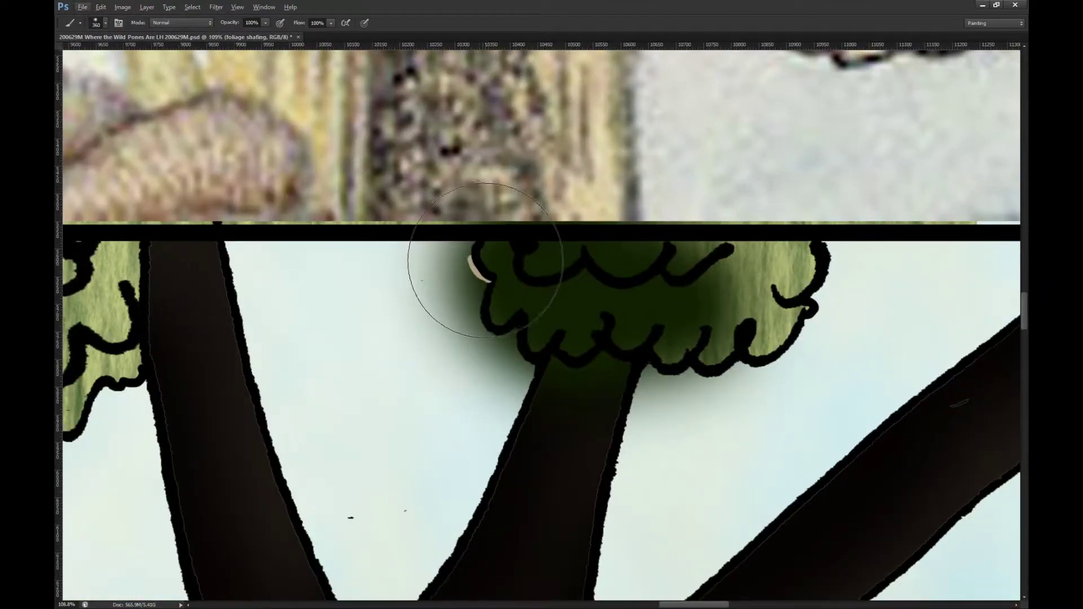
pyautogui.click(460, 293)
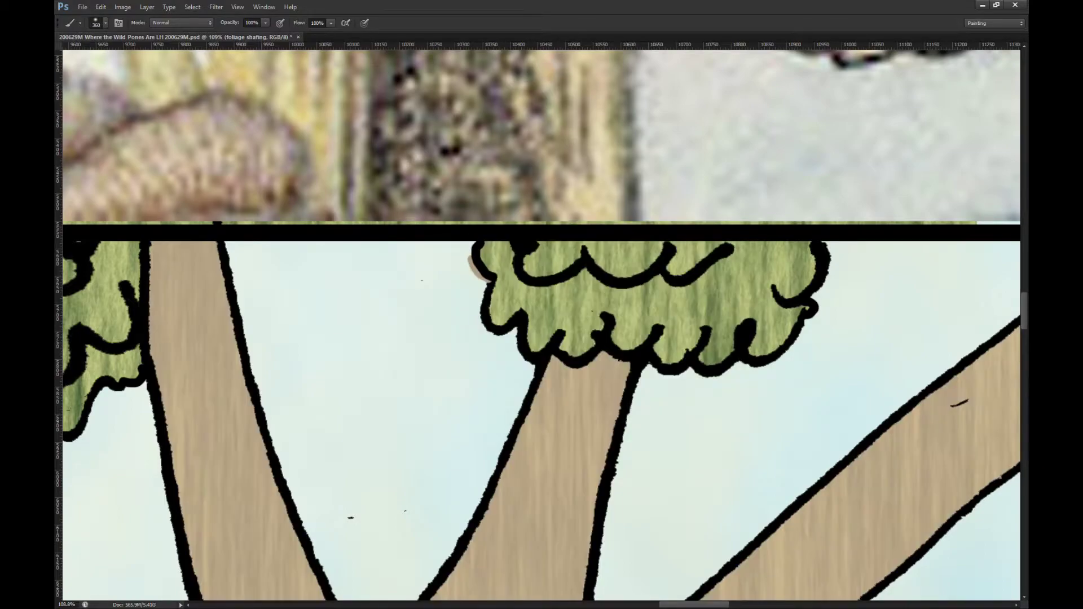
pyautogui.hotkey('ctrl', 'z')
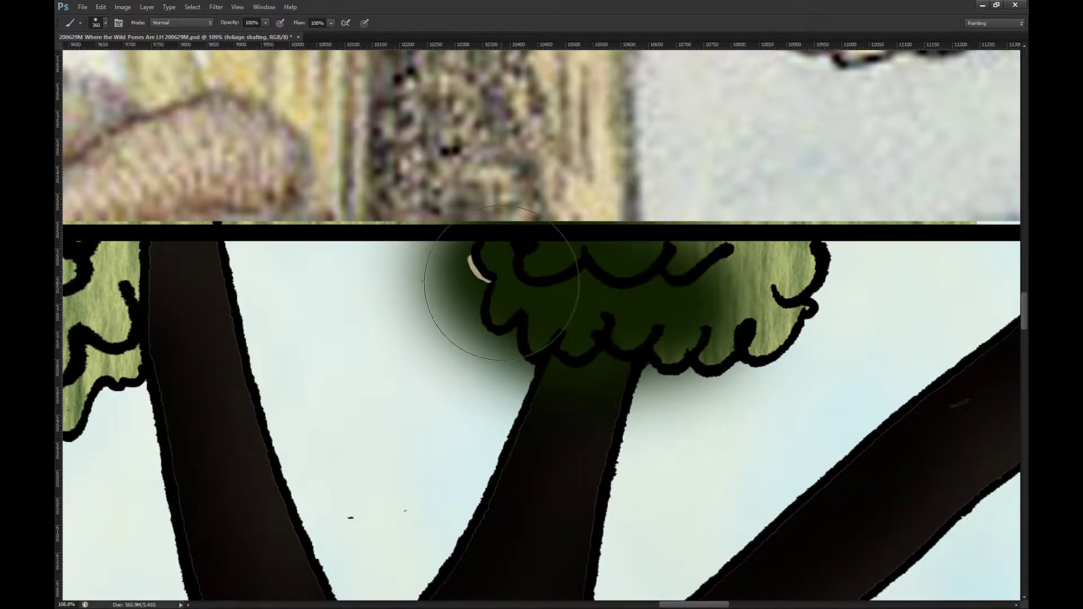
pyautogui.press('v')
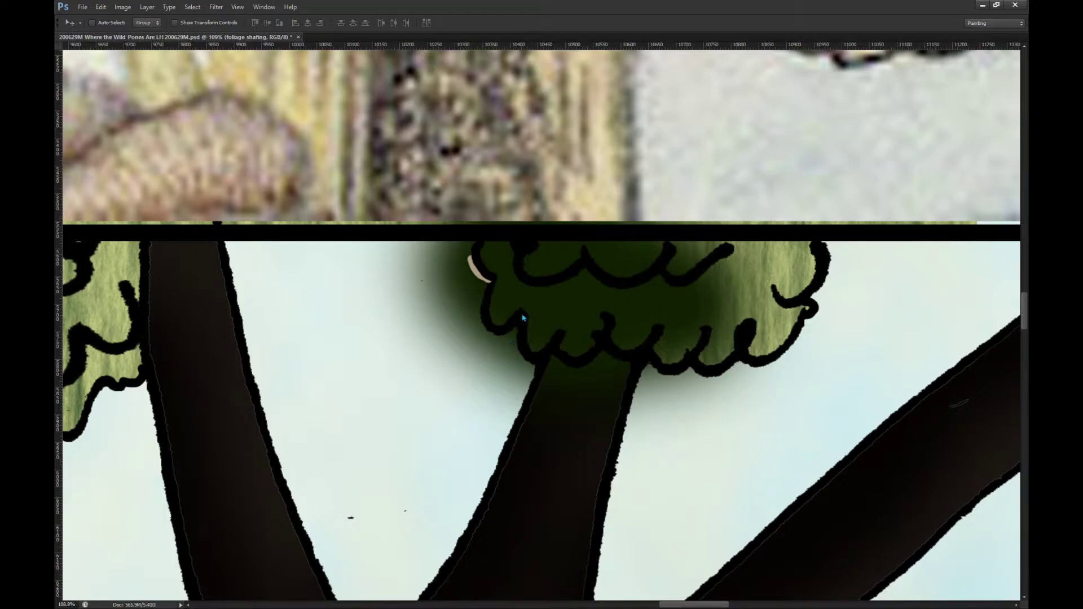
pyautogui.hotkey('alt', ']')
pyautogui.hotkey('ctrl', ',')
pyautogui.hotkey('ctrl', ',')
pyautogui.scroll(3, 445, 289)
pyautogui.press('w')
pyautogui.click(481, 270)
pyautogui.press('Delete')
pyautogui.press('m')
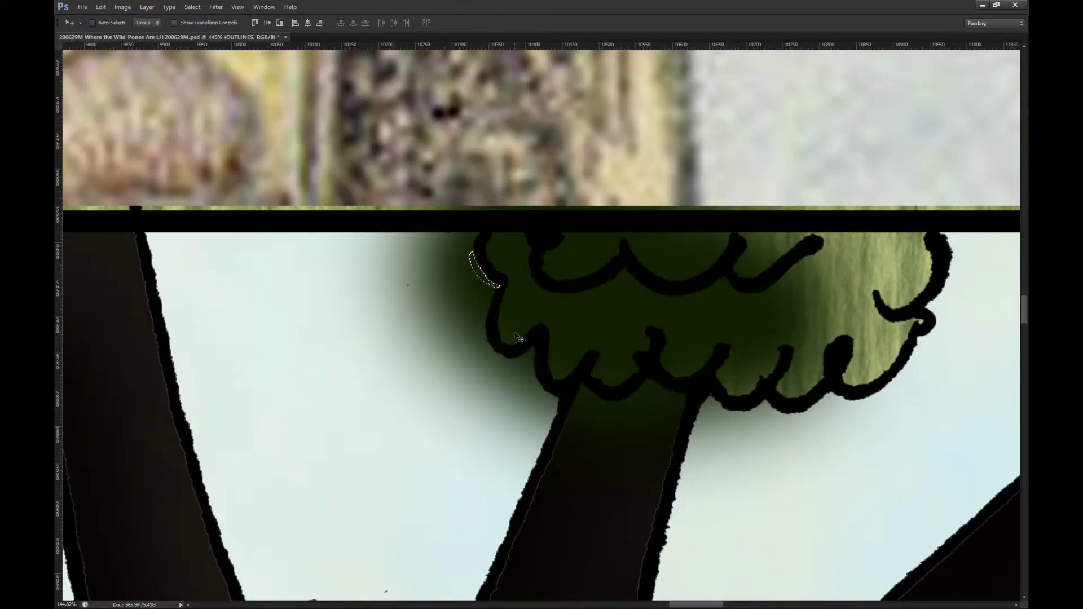
pyautogui.hotkey('ctrl', 'd')
# Step: Erase the leftover pale edge along the outside of the small foliage clump's outline on the OUTLINES layer with a 12 px eraser
pyautogui.scroll(5, 481, 285)
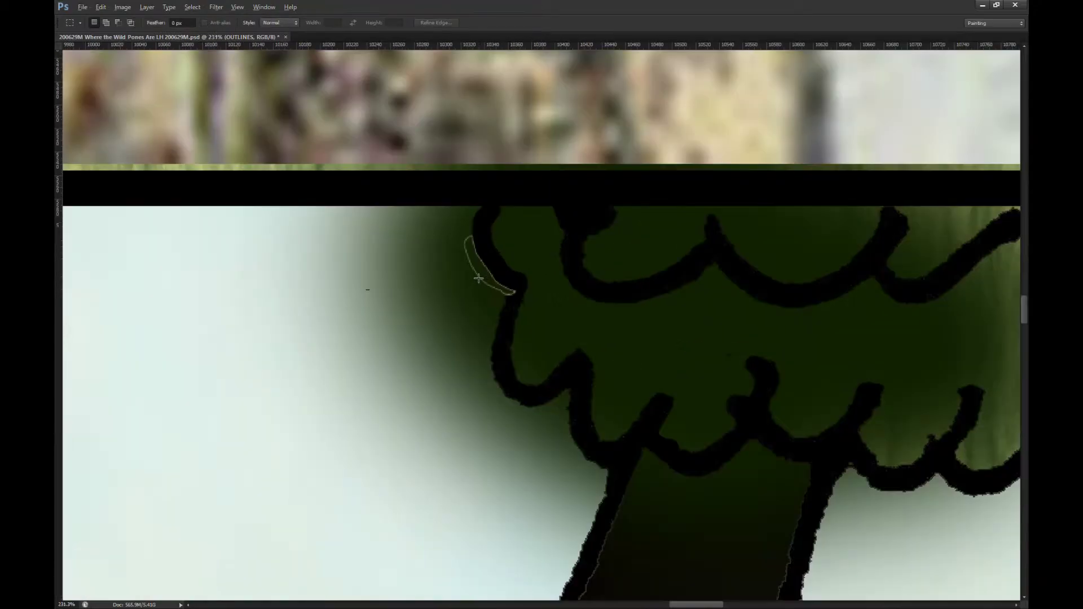
pyautogui.press('e')
pyautogui.press('m')
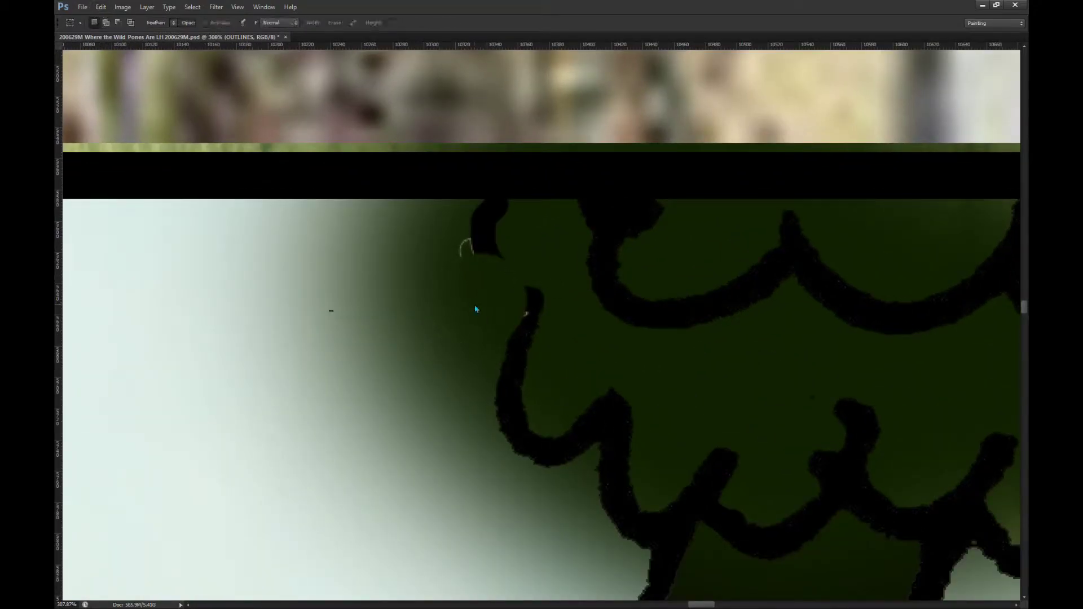
pyautogui.hotkey('ctrl', 'z')
pyautogui.press('e')
pyautogui.moveTo(395, 292)
pyautogui.mouseDown()
pyautogui.moveTo(434, 298)
pyautogui.moveTo(425, 302)
pyautogui.moveTo(424, 248)
pyautogui.moveTo(450, 322)
pyautogui.moveTo(518, 316)
pyautogui.moveTo(484, 290)
pyautogui.moveTo(458, 236)
pyautogui.moveTo(495, 278)
pyautogui.mouseUp()
pyautogui.moveTo(459, 228); pyautogui.dragTo(463, 247)
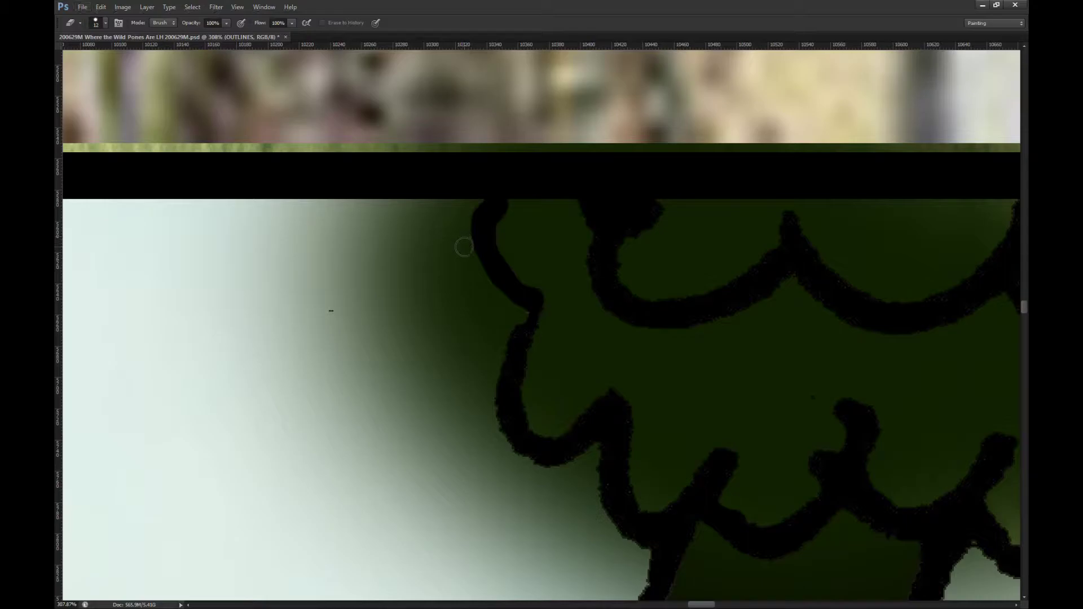
# Step: Repaint the thinned black outline at the notch of the small foliage clump on the OUTLINES layer
pyautogui.press('b')
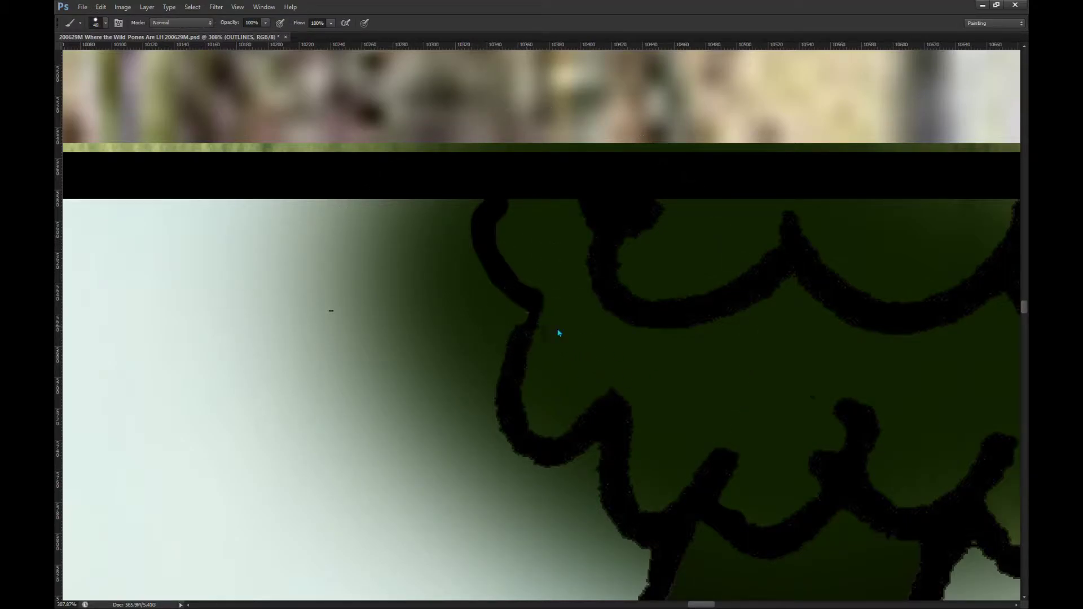
pyautogui.moveTo(548, 355); pyautogui.dragTo(530, 317)
pyautogui.moveTo(529, 306); pyautogui.dragTo(527, 344)
pyautogui.scroll(-8, 523, 302)
pyautogui.scroll(-1, 731, 258)
# Step: Sample the dark foliage green and shade the leaf cluster at the fork of the pale trunk on the foliage shading layer
pyautogui.keyDown('alt'); pyautogui.click(676, 278); pyautogui.keyUp('alt')
pyautogui.hotkey('alt', '[')
pyautogui.scroll(-1, 793, 293)
pyautogui.hscroll(-4, 457, 338)
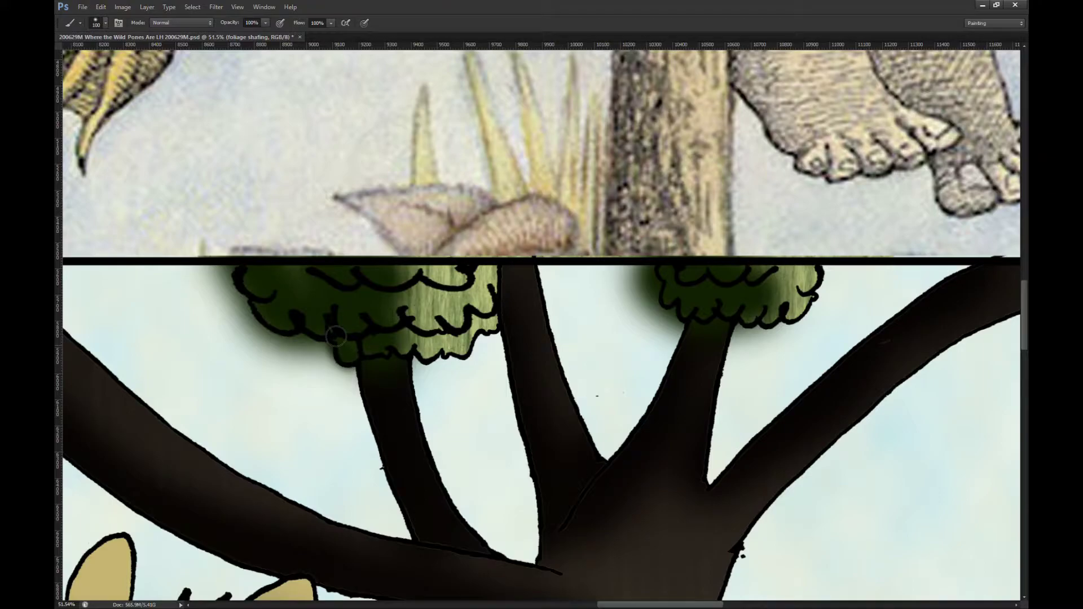
pyautogui.scroll(-2, 678, 342)
pyautogui.scroll(-2, 678, 343)
pyautogui.hscroll(-5, 243, 367)
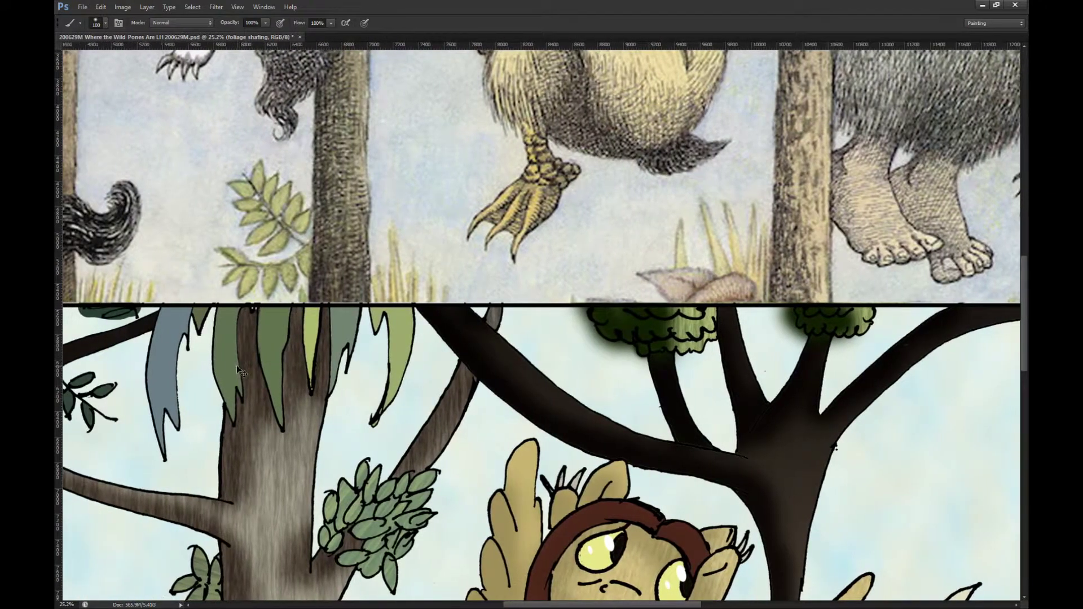
pyautogui.hscroll(-1, 246, 371)
pyautogui.scroll(-4, 246, 370)
pyautogui.moveTo(451, 438)
pyautogui.mouseDown()
pyautogui.moveTo(492, 421)
pyautogui.moveTo(479, 447)
pyautogui.moveTo(506, 449)
pyautogui.moveTo(510, 435)
pyautogui.moveTo(505, 453)
pyautogui.moveTo(509, 410)
pyautogui.moveTo(510, 421)
pyautogui.moveTo(477, 412)
pyautogui.moveTo(490, 403)
pyautogui.moveTo(482, 416)
pyautogui.moveTo(488, 378)
pyautogui.moveTo(446, 410)
pyautogui.moveTo(447, 385)
pyautogui.moveTo(447, 416)
pyautogui.mouseUp()
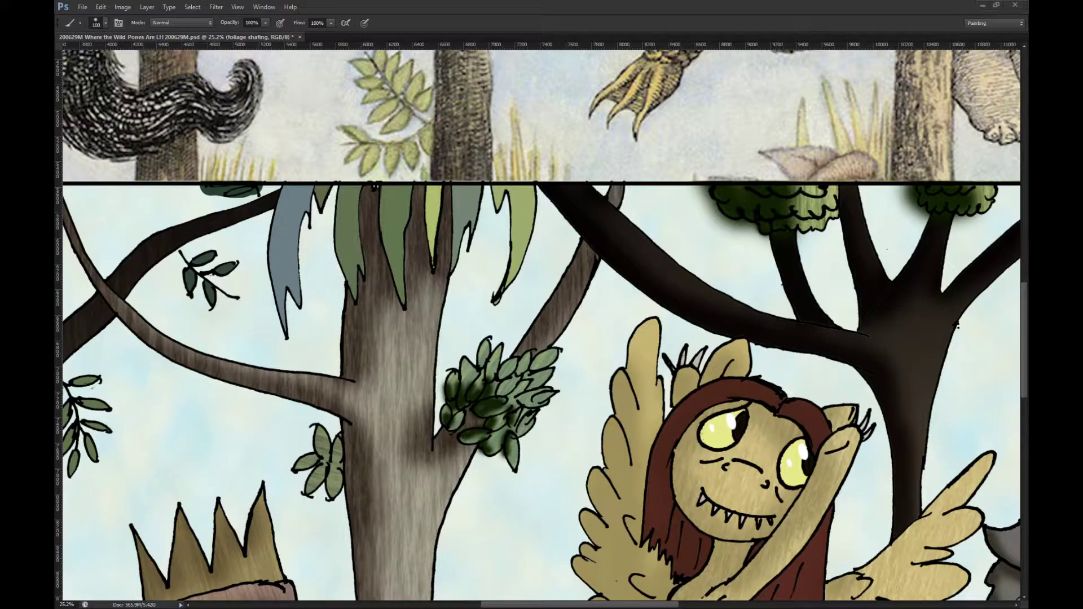
pyautogui.click(518, 373)
pyautogui.moveTo(531, 378)
pyautogui.mouseDown()
pyautogui.moveTo(505, 393)
pyautogui.moveTo(479, 372)
pyautogui.moveTo(483, 359)
pyautogui.moveTo(470, 385)
pyautogui.moveTo(464, 367)
pyautogui.moveTo(485, 338)
pyautogui.mouseUp()
pyautogui.moveTo(491, 438)
pyautogui.mouseDown()
pyautogui.moveTo(511, 464)
pyautogui.moveTo(519, 441)
pyautogui.mouseUp()
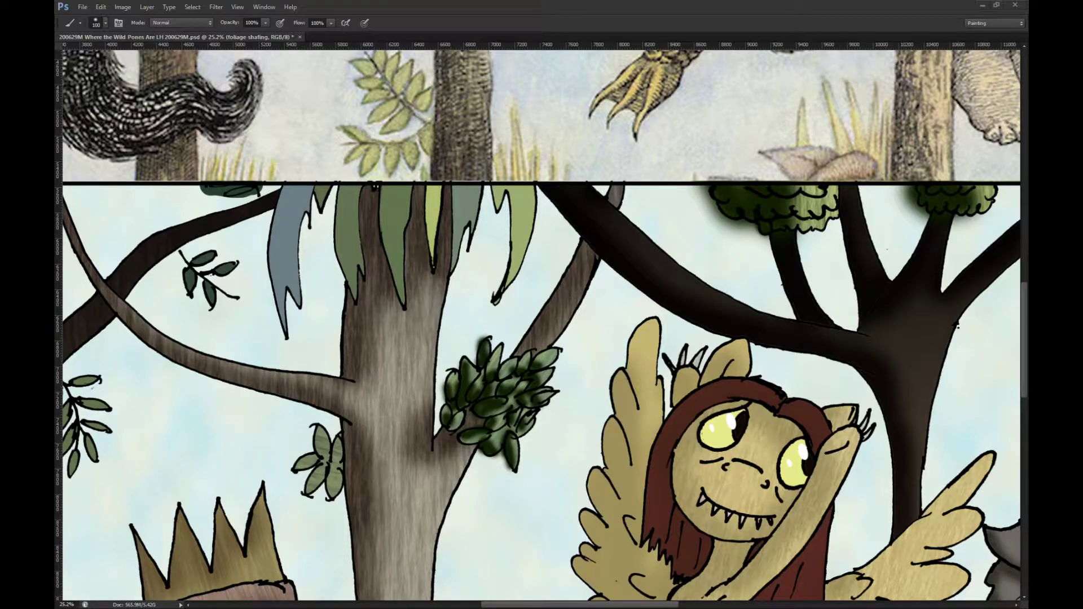
# Step: Paint dark shading over the small leaf sprig on the pale trunk's other side, above the crowned character
pyautogui.click(325, 444)
pyautogui.moveTo(338, 454)
pyautogui.mouseDown()
pyautogui.moveTo(339, 441)
pyautogui.moveTo(336, 492)
pyautogui.moveTo(318, 491)
pyautogui.moveTo(323, 426)
pyautogui.moveTo(309, 466)
pyautogui.mouseUp()
pyautogui.scroll(-5, 361, 400)
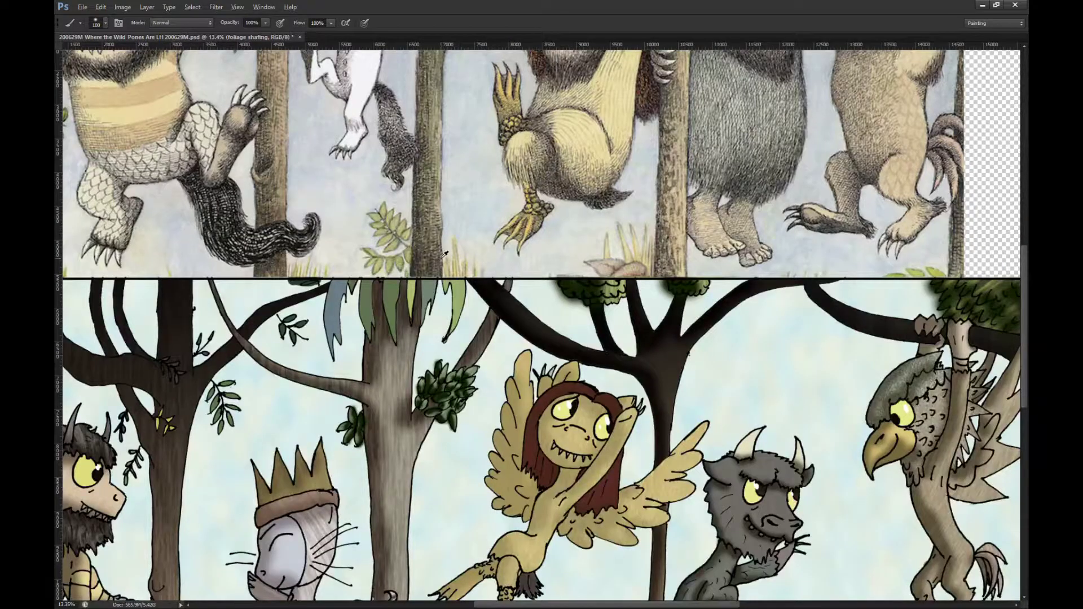
pyautogui.scroll(3, 458, 285)
pyautogui.hscroll(-2, 459, 316)
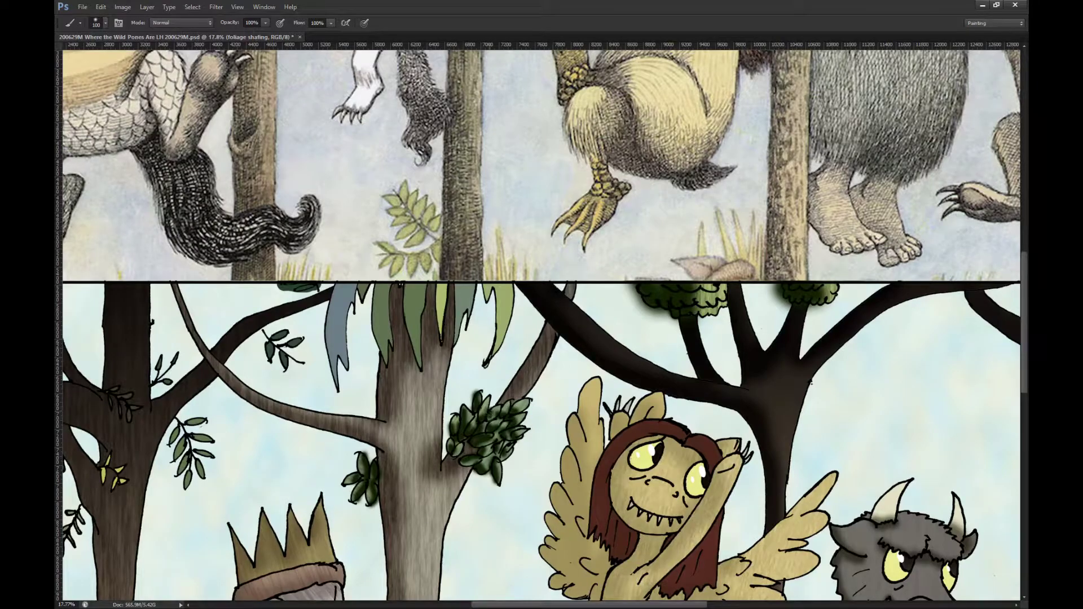
# Step: Paint dark green shading along the edges of the long hanging leaves over the pale trunk, including the blue leaf
pyautogui.scroll(1, 496, 344)
pyautogui.moveTo(768, 287); pyautogui.dragTo(762, 276)
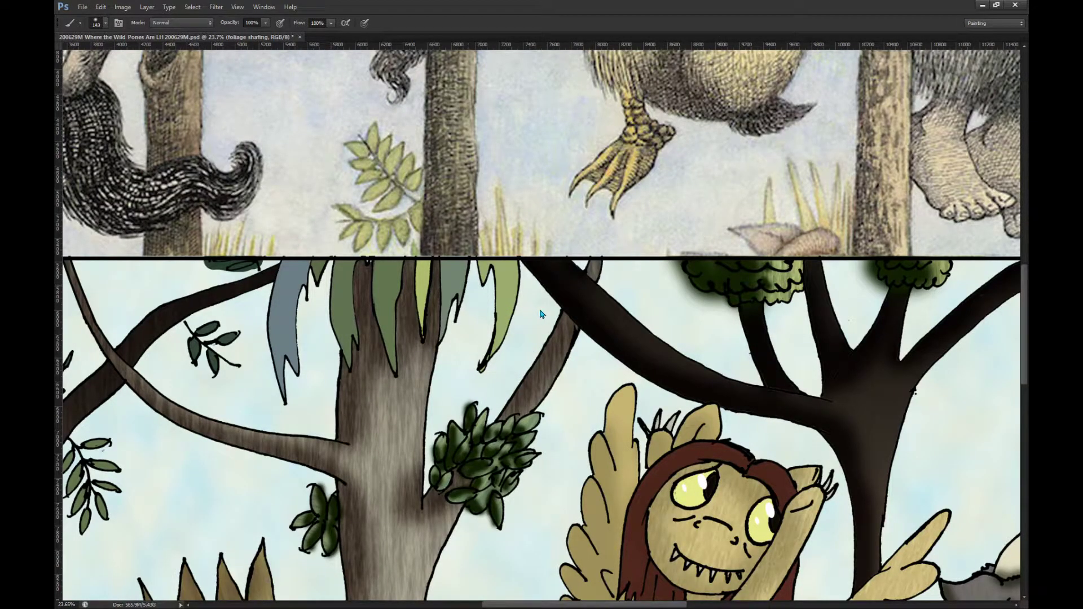
pyautogui.moveTo(484, 267)
pyautogui.mouseDown()
pyautogui.moveTo(477, 279)
pyautogui.moveTo(481, 260)
pyautogui.moveTo(496, 334)
pyautogui.moveTo(470, 365)
pyautogui.mouseUp()
pyautogui.moveTo(451, 290)
pyautogui.mouseDown()
pyautogui.moveTo(438, 339)
pyautogui.moveTo(445, 276)
pyautogui.moveTo(438, 259)
pyautogui.moveTo(420, 256)
pyautogui.moveTo(406, 355)
pyautogui.moveTo(388, 377)
pyautogui.moveTo(376, 253)
pyautogui.moveTo(334, 261)
pyautogui.moveTo(346, 340)
pyautogui.mouseUp()
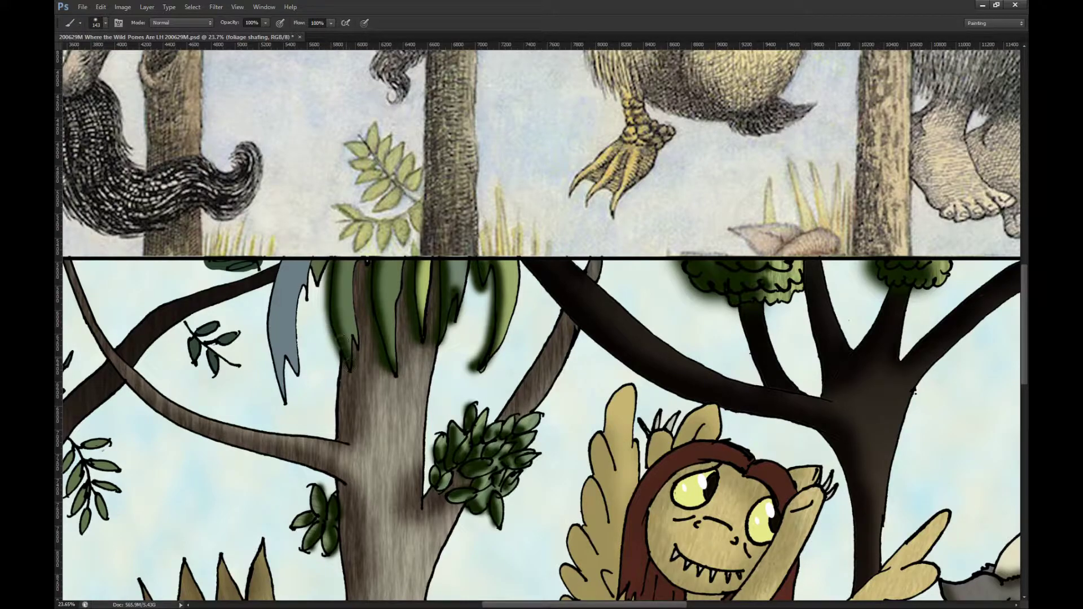
pyautogui.moveTo(318, 263)
pyautogui.mouseDown()
pyautogui.moveTo(305, 273)
pyautogui.moveTo(286, 264)
pyautogui.moveTo(277, 302)
pyautogui.moveTo(276, 394)
pyautogui.moveTo(288, 407)
pyautogui.moveTo(268, 357)
pyautogui.moveTo(292, 382)
pyautogui.moveTo(284, 336)
pyautogui.mouseUp()
# Step: Hide the sky and delete the stray green fill around the leaf sprig at the panel's upper border on the COLOUR layer
pyautogui.scroll(-3, 276, 308)
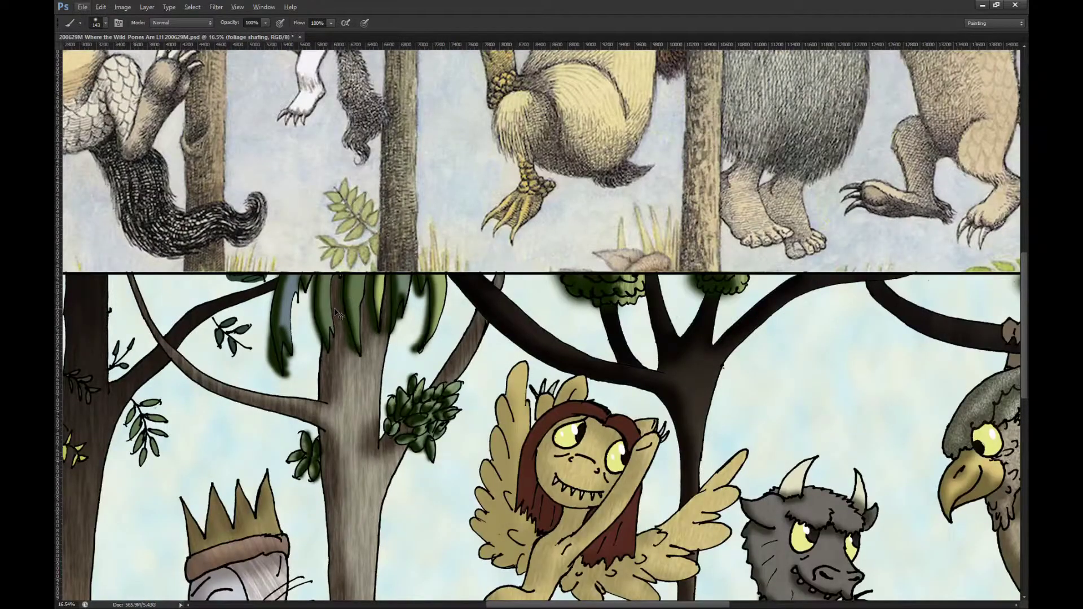
pyautogui.hscroll(-2, 327, 307)
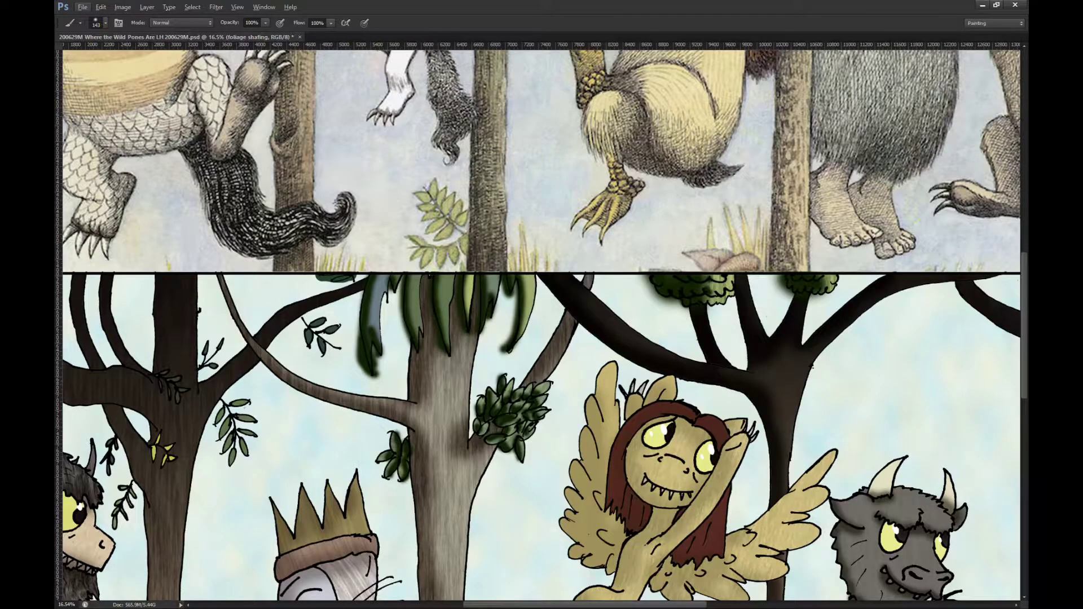
pyautogui.hotkey('alt', '[')
pyautogui.hotkey('ctrl', ',')
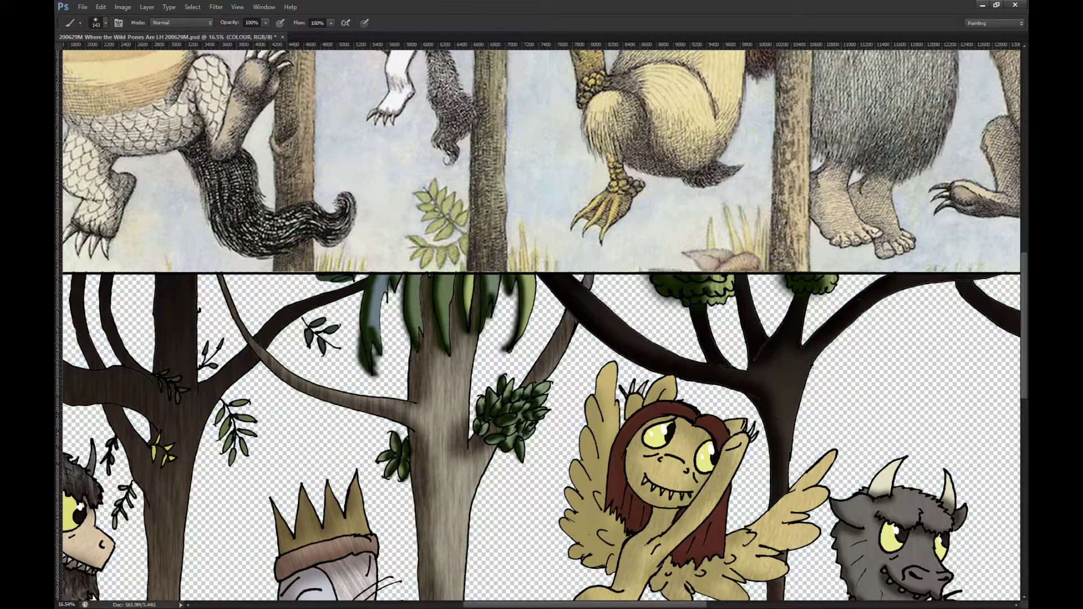
pyautogui.press('w')
pyautogui.scroll(4, 342, 299)
pyautogui.scroll(2, 334, 281)
pyautogui.click(333, 273)
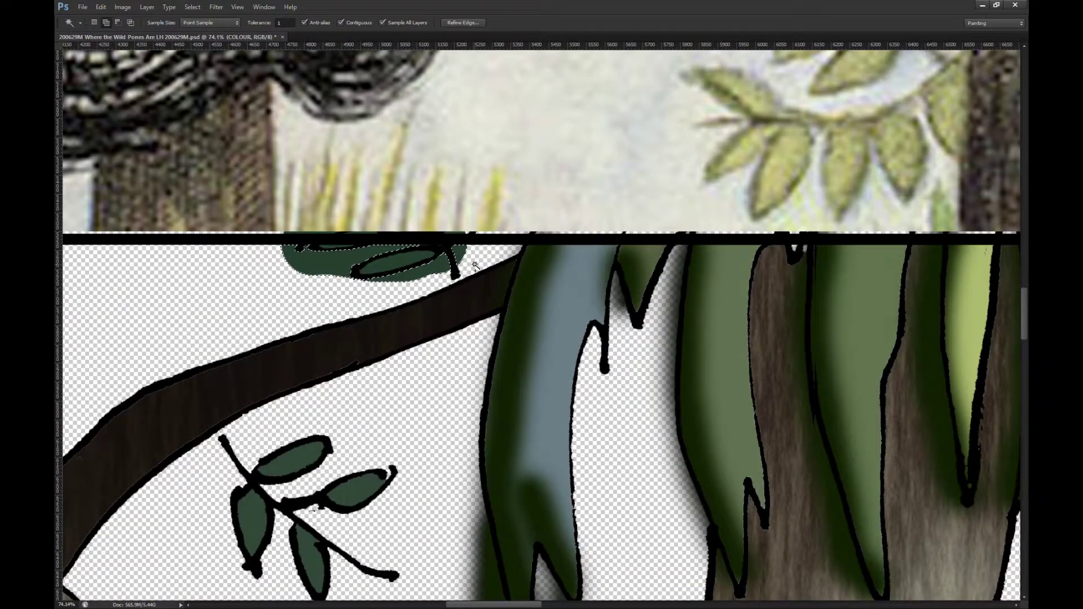
pyautogui.press('Delete')
pyautogui.press('m')
pyautogui.hotkey('ctrl', 'd')
pyautogui.scroll(-6, 526, 328)
pyautogui.hotkey('alt', '[')
pyautogui.press('b')
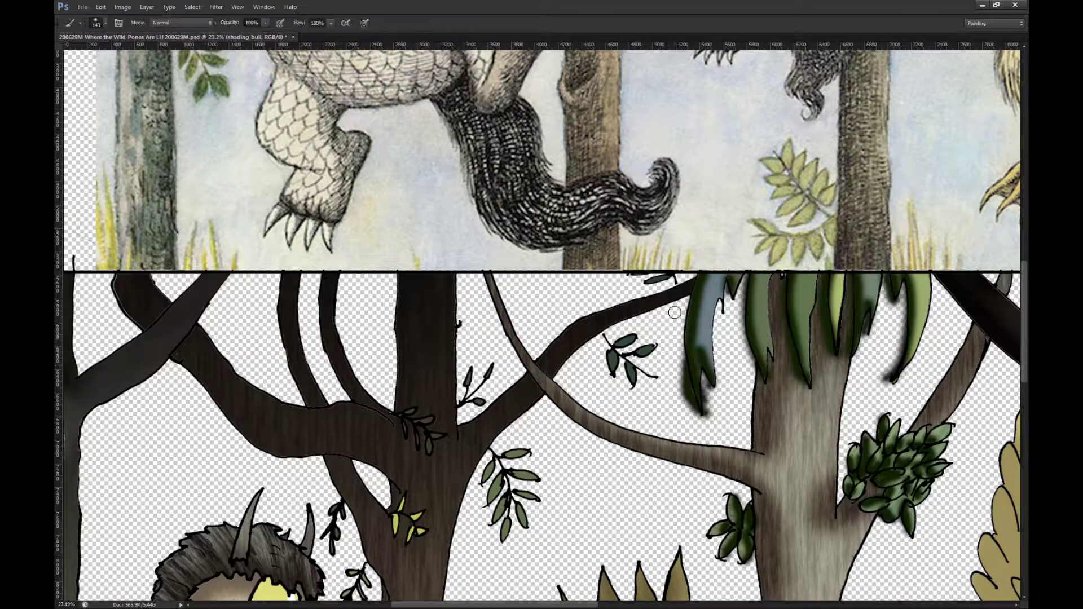
pyautogui.scroll(4, 644, 262)
pyautogui.moveTo(644, 262); pyautogui.dragTo(621, 265)
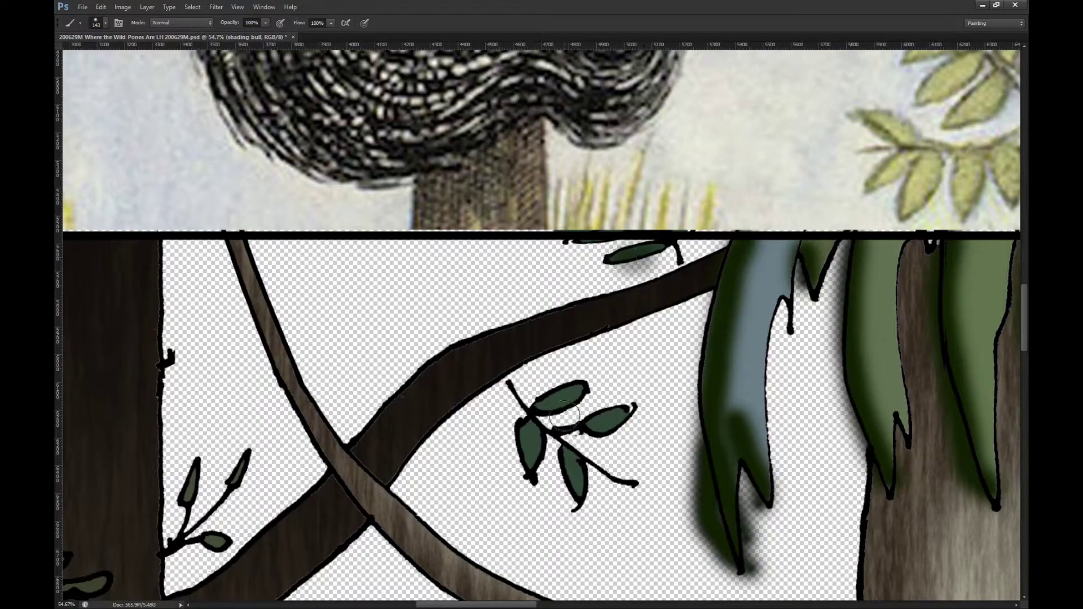
pyautogui.moveTo(581, 420)
pyautogui.mouseDown()
pyautogui.moveTo(539, 409)
pyautogui.moveTo(530, 422)
pyautogui.moveTo(531, 467)
pyautogui.moveTo(591, 435)
pyautogui.mouseUp()
pyautogui.hotkey('ctrl', 'alt', 'z')
pyautogui.hotkey('ctrl', 'alt', 'z')
pyautogui.hotkey('ctrl', 'alt', 'z')
pyautogui.hotkey('ctrl', 'alt', 'z')
pyautogui.hotkey('ctrl', 'alt', 'z')
pyautogui.hotkey('ctrl', 'alt', 'z')
pyautogui.hotkey('ctrl', 'alt', 'z')
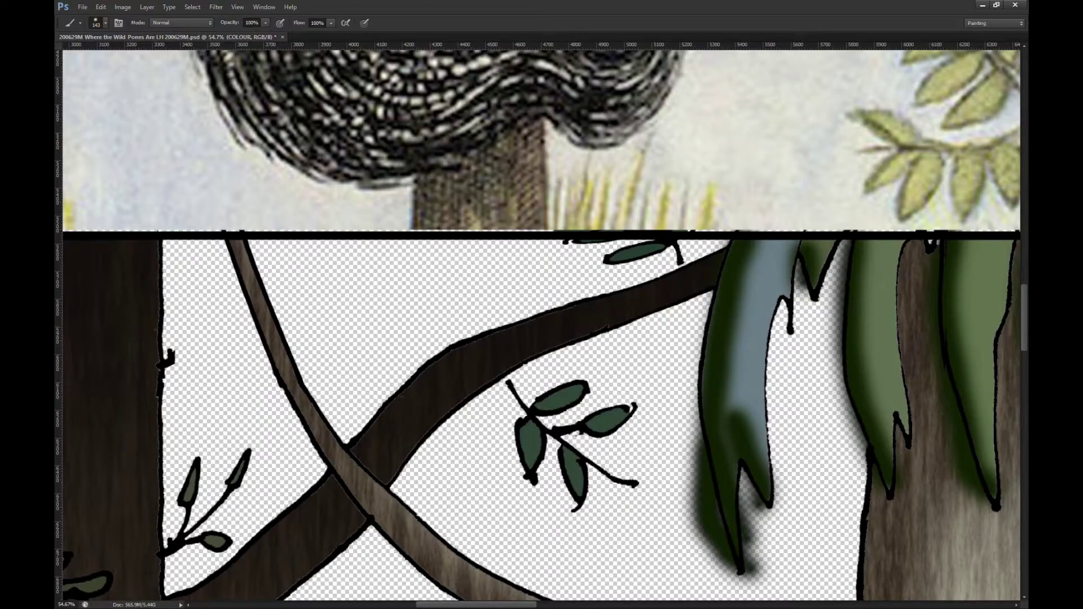
# Step: On the foliage shading layer, shade the sprig at the panel's upper border and the small sprig below the dark branch
pyautogui.keyDown('ctrl'); pyautogui.click(882, 367); pyautogui.keyUp('ctrl')
pyautogui.moveTo(625, 273)
pyautogui.mouseDown()
pyautogui.moveTo(627, 261)
pyautogui.moveTo(636, 240)
pyautogui.moveTo(573, 257)
pyautogui.mouseUp()
pyautogui.moveTo(505, 468)
pyautogui.mouseDown()
pyautogui.moveTo(548, 397)
pyautogui.moveTo(592, 395)
pyautogui.moveTo(598, 432)
pyautogui.moveTo(550, 451)
pyautogui.moveTo(563, 471)
pyautogui.mouseUp()
# Step: Shade the small twig beside the dark trunk, the leaf cluster across its fork and the larger sprig hanging off its side
pyautogui.scroll(-6, 742, 273)
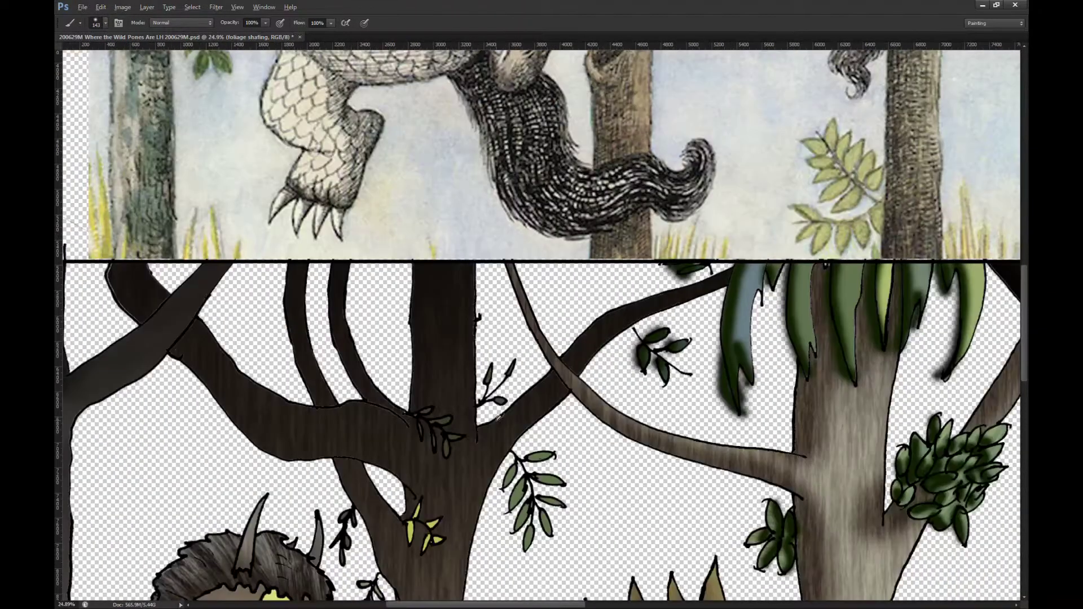
pyautogui.scroll(5, 496, 434)
pyautogui.moveTo(498, 330)
pyautogui.mouseDown()
pyautogui.moveTo(490, 309)
pyautogui.moveTo(530, 299)
pyautogui.mouseUp()
pyautogui.moveTo(367, 390)
pyautogui.mouseDown()
pyautogui.moveTo(357, 424)
pyautogui.moveTo(388, 409)
pyautogui.moveTo(386, 436)
pyautogui.moveTo(426, 449)
pyautogui.moveTo(425, 436)
pyautogui.moveTo(412, 460)
pyautogui.mouseUp()
pyautogui.scroll(-3, 626, 377)
pyautogui.moveTo(508, 276)
pyautogui.mouseDown()
pyautogui.moveTo(506, 299)
pyautogui.moveTo(527, 324)
pyautogui.moveTo(541, 292)
pyautogui.moveTo(582, 292)
pyautogui.moveTo(587, 341)
pyautogui.moveTo(595, 333)
pyautogui.moveTo(578, 317)
pyautogui.moveTo(613, 349)
pyautogui.moveTo(572, 352)
pyautogui.moveTo(558, 332)
pyautogui.moveTo(538, 367)
pyautogui.moveTo(560, 377)
pyautogui.moveTo(540, 417)
pyautogui.moveTo(596, 387)
pyautogui.moveTo(594, 373)
pyautogui.moveTo(609, 378)
pyautogui.moveTo(598, 426)
pyautogui.moveTo(556, 446)
pyautogui.mouseUp()
# Step: Shade the yellow leaves on the dark trunk and the upper twig beside the horned character's horn
pyautogui.scroll(-4, 549, 306)
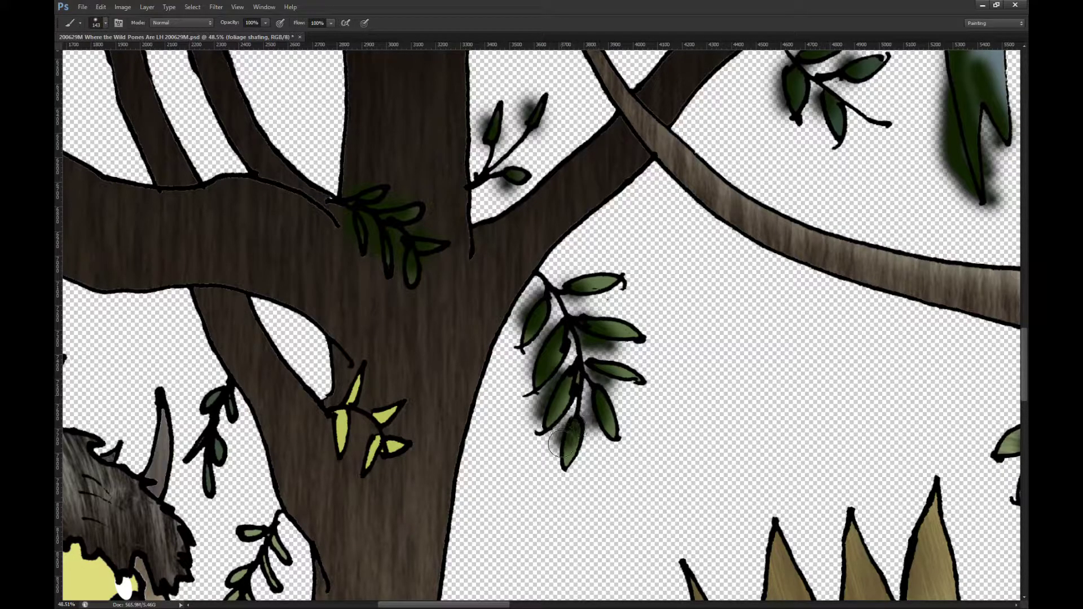
pyautogui.scroll(-3, 418, 257)
pyautogui.scroll(3, 350, 327)
pyautogui.moveTo(426, 333); pyautogui.dragTo(429, 389)
pyautogui.moveTo(446, 307)
pyautogui.mouseDown()
pyautogui.moveTo(432, 313)
pyautogui.moveTo(459, 342)
pyautogui.moveTo(485, 339)
pyautogui.moveTo(459, 384)
pyautogui.moveTo(474, 367)
pyautogui.mouseUp()
pyautogui.moveTo(300, 357); pyautogui.dragTo(277, 377)
pyautogui.moveTo(282, 430); pyautogui.dragTo(276, 392)
# Step: Shade the lower leaf twig between the horned character's face and the dark trunk
pyautogui.scroll(-5, 318, 374)
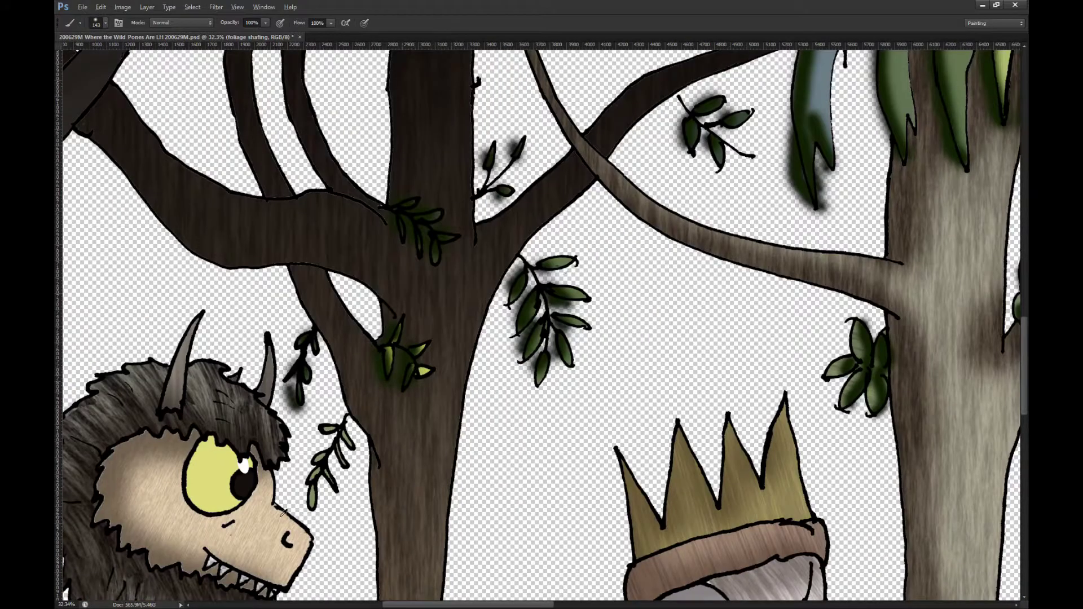
pyautogui.scroll(8, 277, 514)
pyautogui.moveTo(450, 289)
pyautogui.mouseDown()
pyautogui.moveTo(415, 293)
pyautogui.moveTo(418, 329)
pyautogui.moveTo(360, 483)
pyautogui.mouseUp()
# Step: Hide the foliage shading and tree colouring, and select the empty background around the crowned character with a contiguous Magic Wand
pyautogui.scroll(-7, 360, 482)
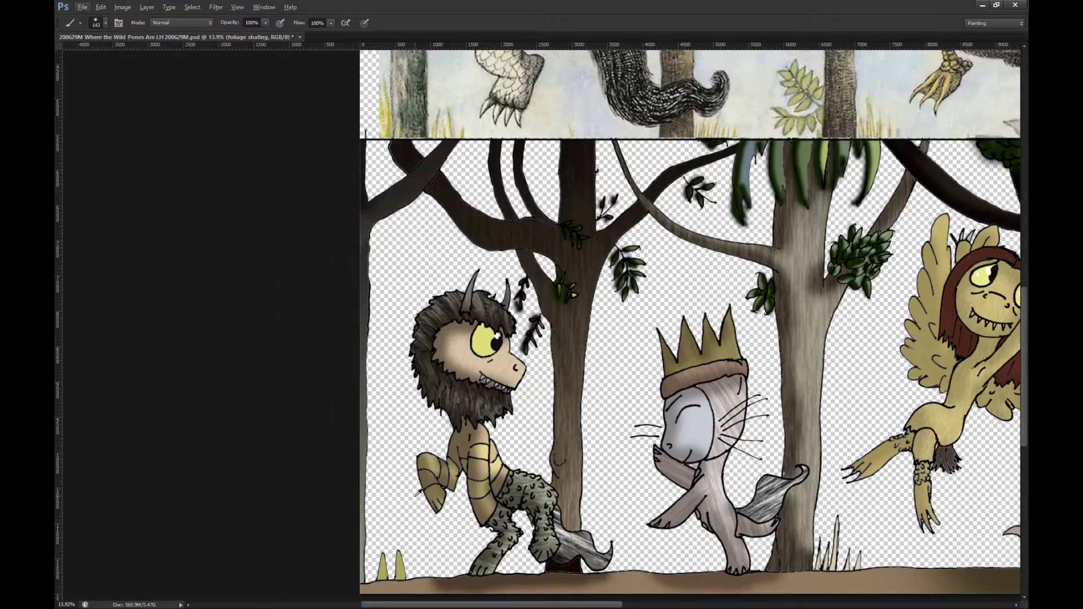
pyautogui.scroll(-2, 419, 495)
pyautogui.scroll(-3, 227, 389)
pyautogui.scroll(2, 627, 349)
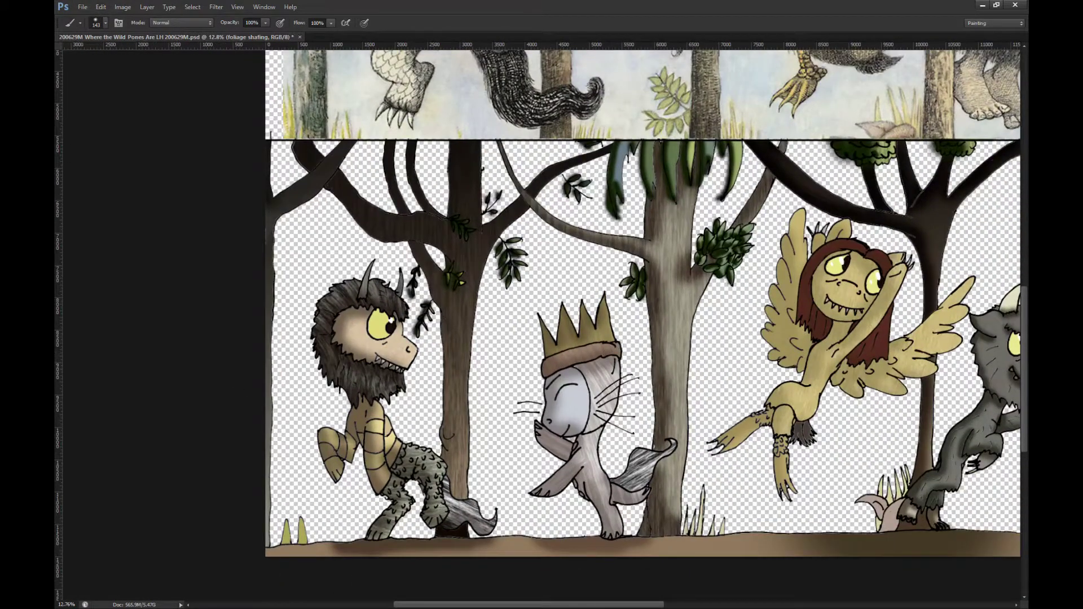
pyautogui.press('w')
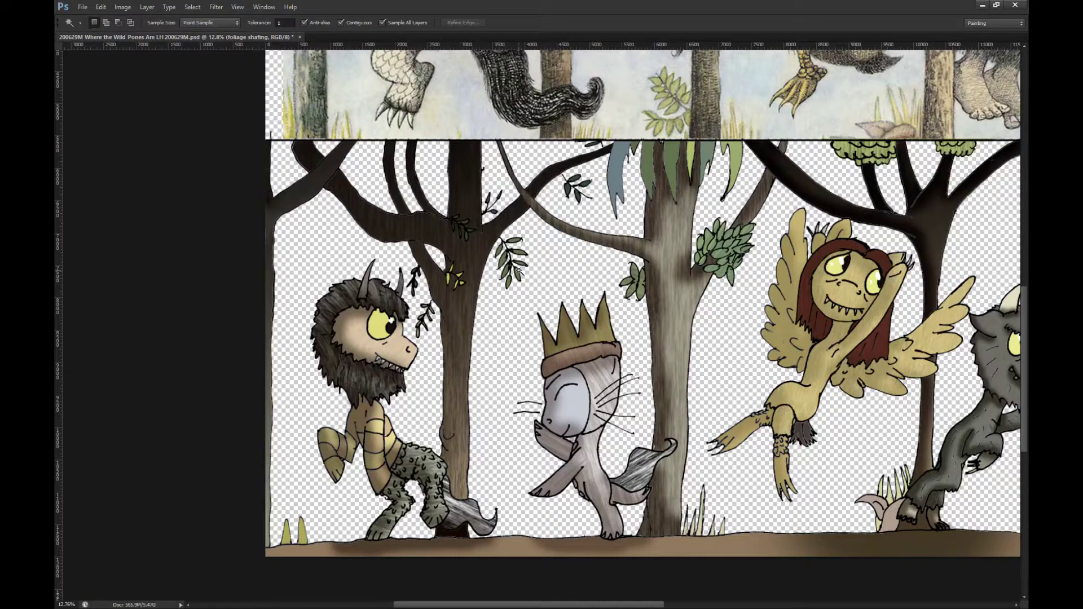
pyautogui.scroll(-2, 398, 72)
pyautogui.click(341, 23)
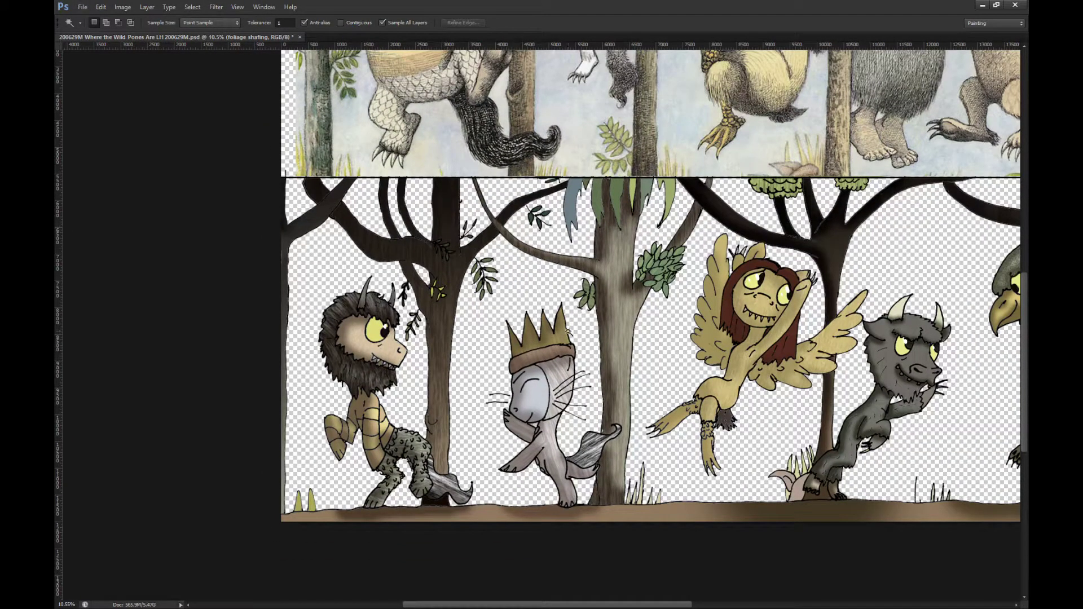
pyautogui.click(547, 320)
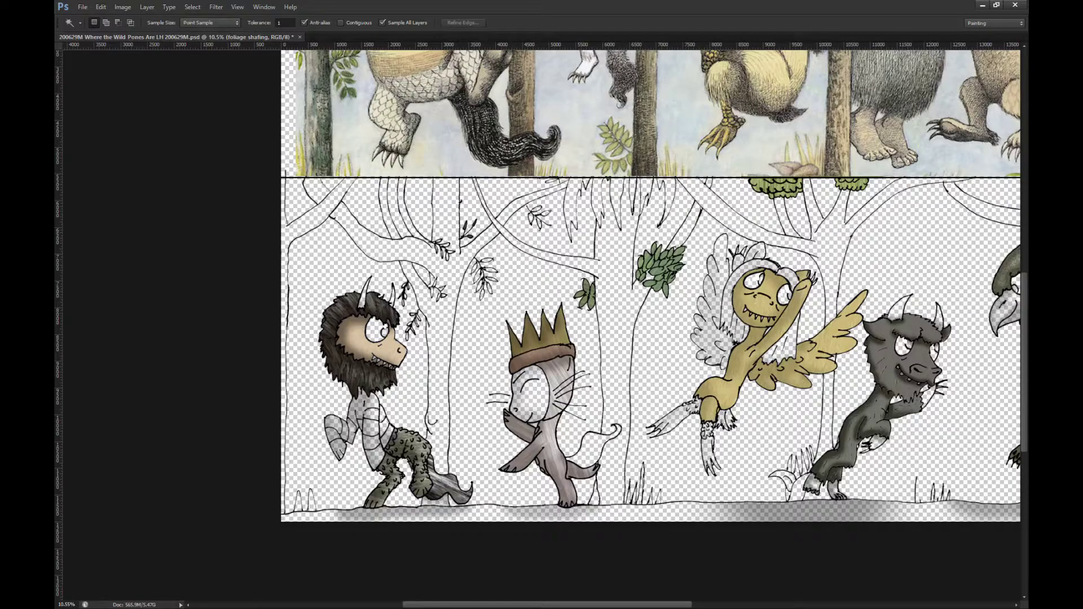
pyautogui.click(340, 23)
pyautogui.click(497, 308)
pyautogui.keyDown('shift'); pyautogui.click(456, 275); pyautogui.keyUp('shift')
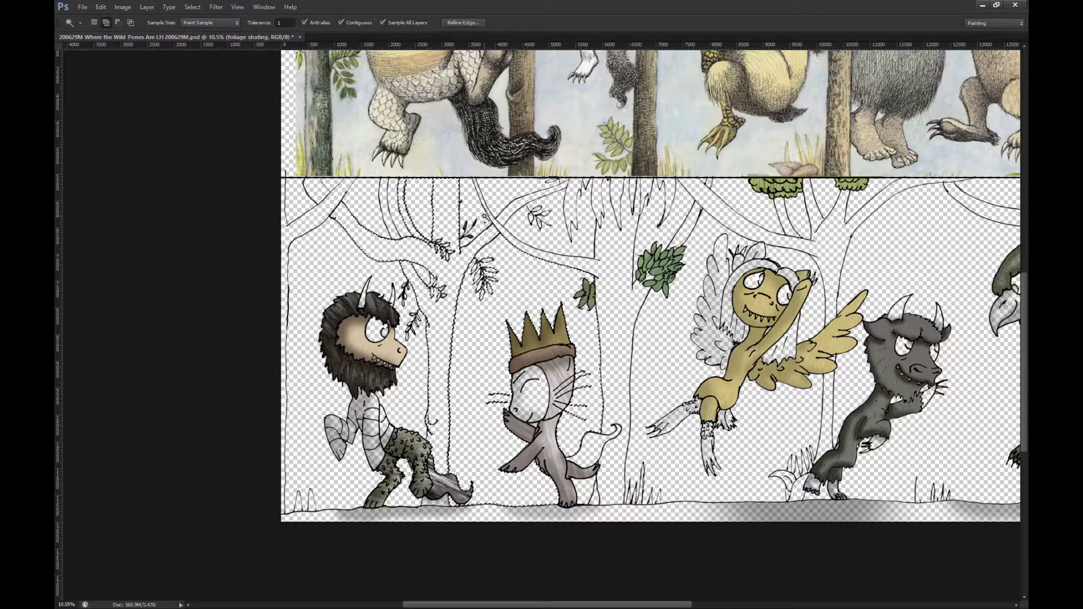
# Step: Add the background gaps between the branches, hanging leaves and winged character to the selection, and redisplay the tree layers and foliage shading
pyautogui.keyDown('shift'); pyautogui.click(581, 192); pyautogui.keyUp('shift')
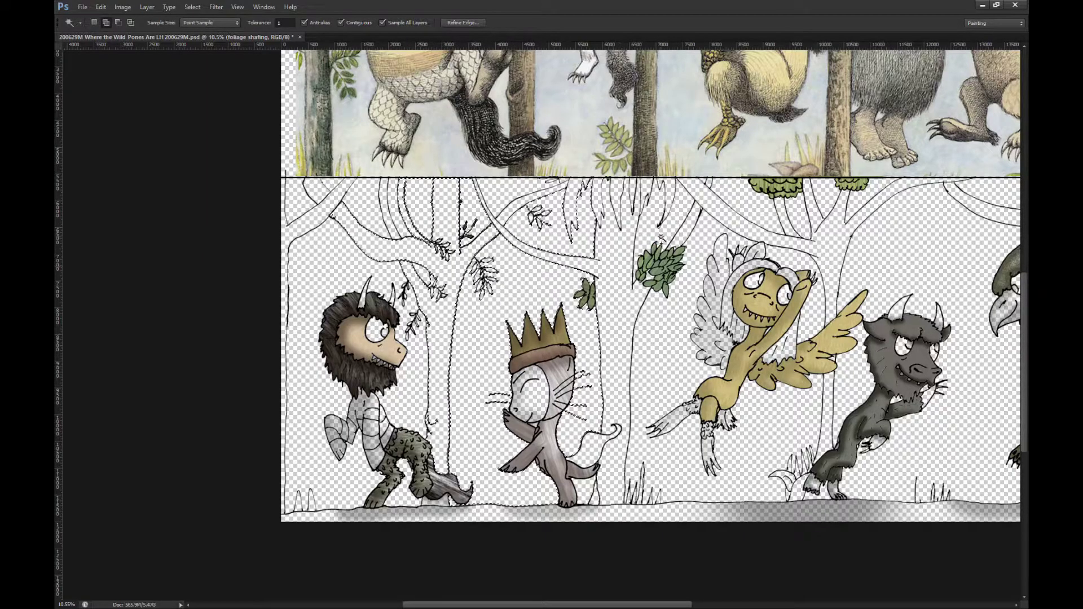
pyautogui.keyDown('shift'); pyautogui.click(728, 233); pyautogui.keyUp('shift')
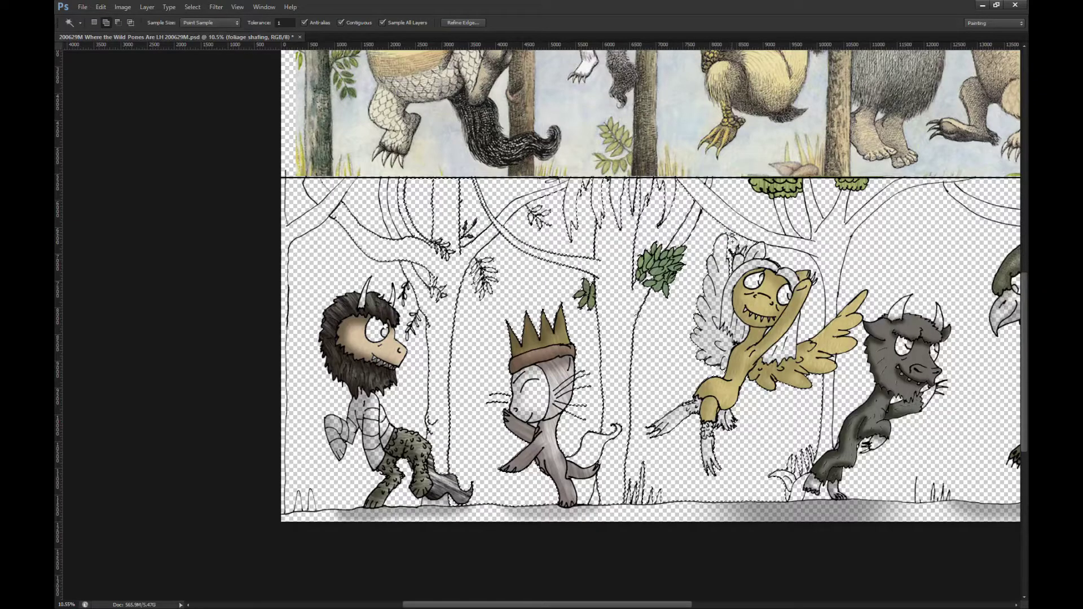
pyautogui.click(720, 216)
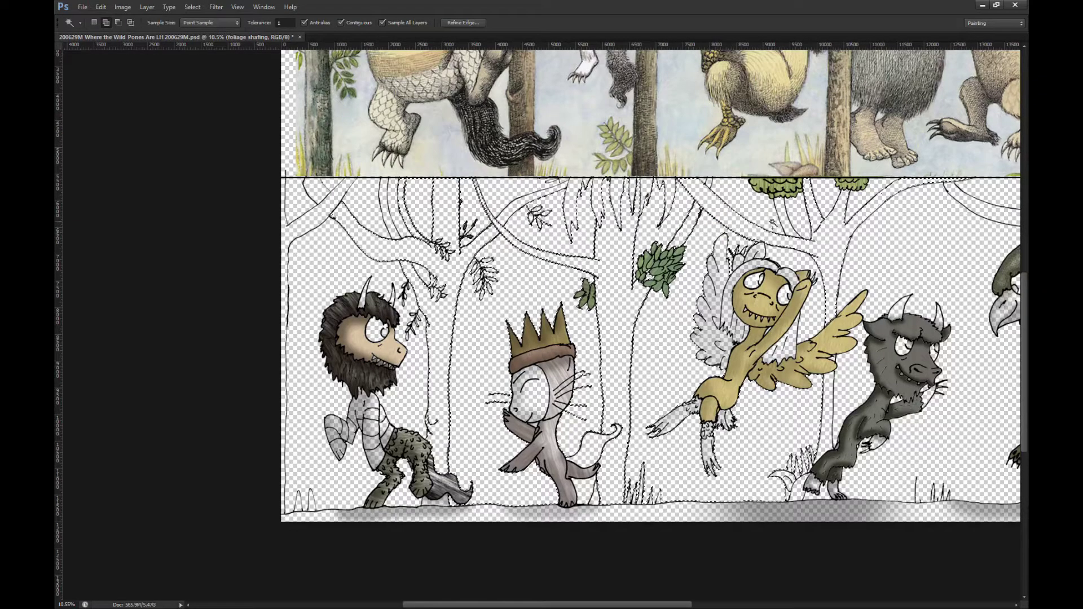
pyautogui.click(788, 222)
pyautogui.click(801, 221)
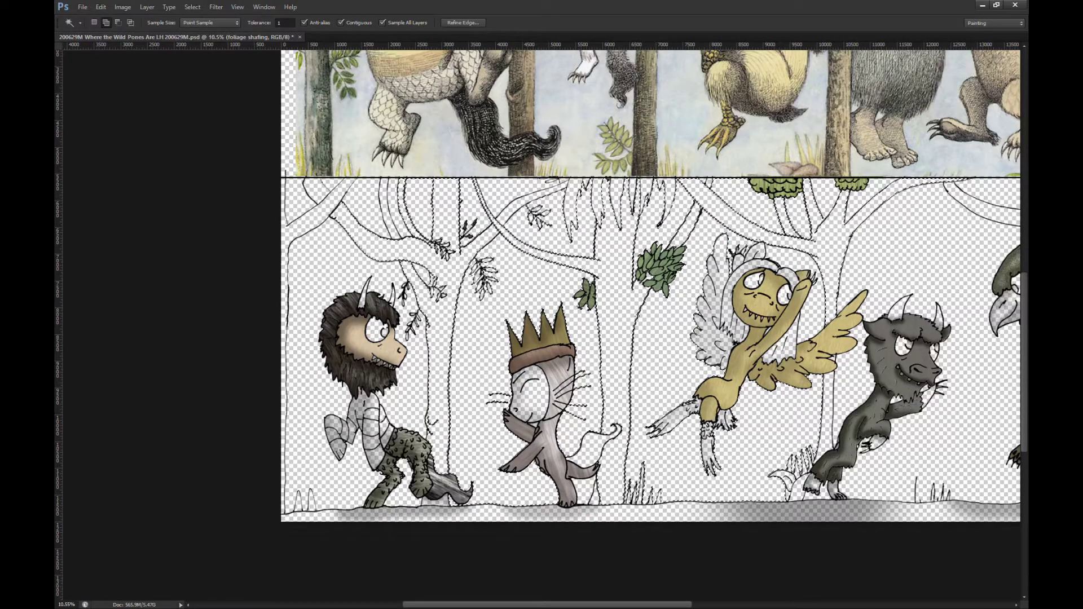
pyautogui.press('Delete')
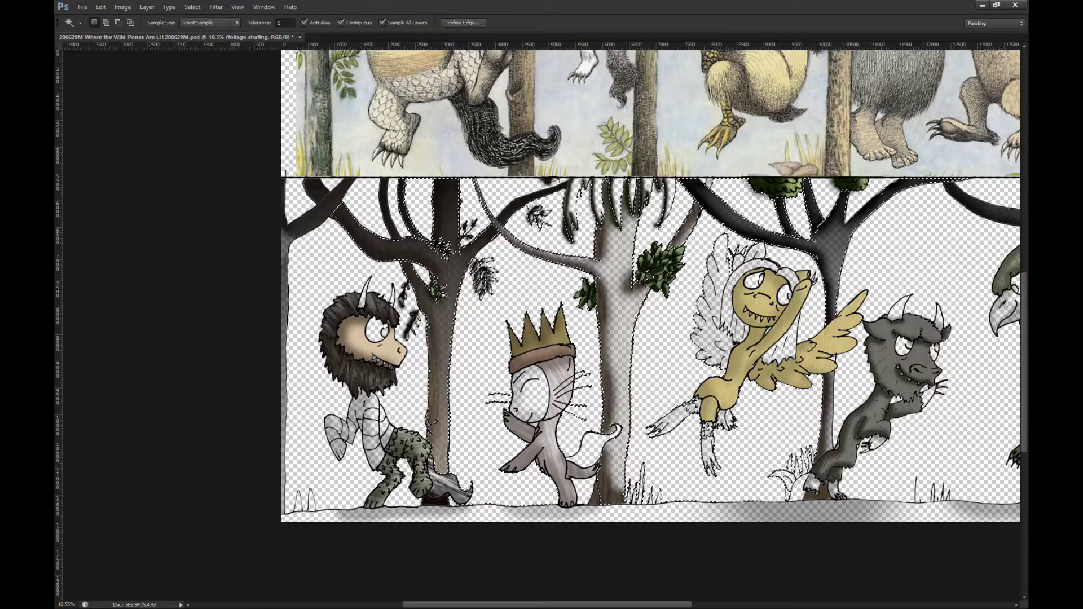
# Step: Add the background areas on both sides of the beaked character's branch, beside and below the large foliage mass, to the selection
pyautogui.scroll(-3, 408, 260)
pyautogui.scroll(6, 717, 292)
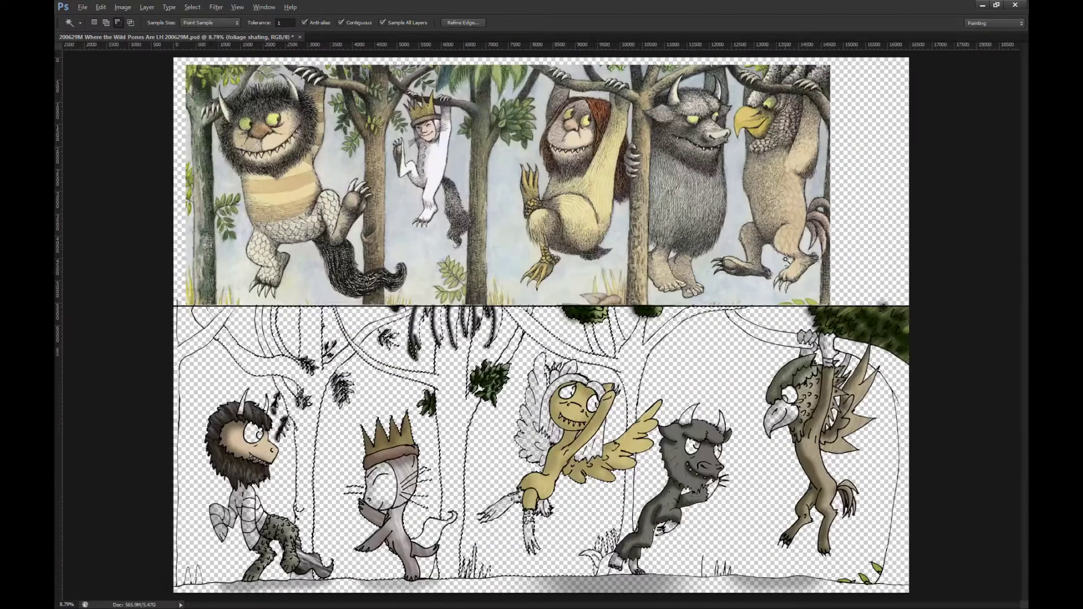
pyautogui.scroll(-2, 505, 359)
pyautogui.hscroll(-1, 506, 360)
pyautogui.scroll(-2, 506, 360)
pyautogui.hscroll(3, 506, 359)
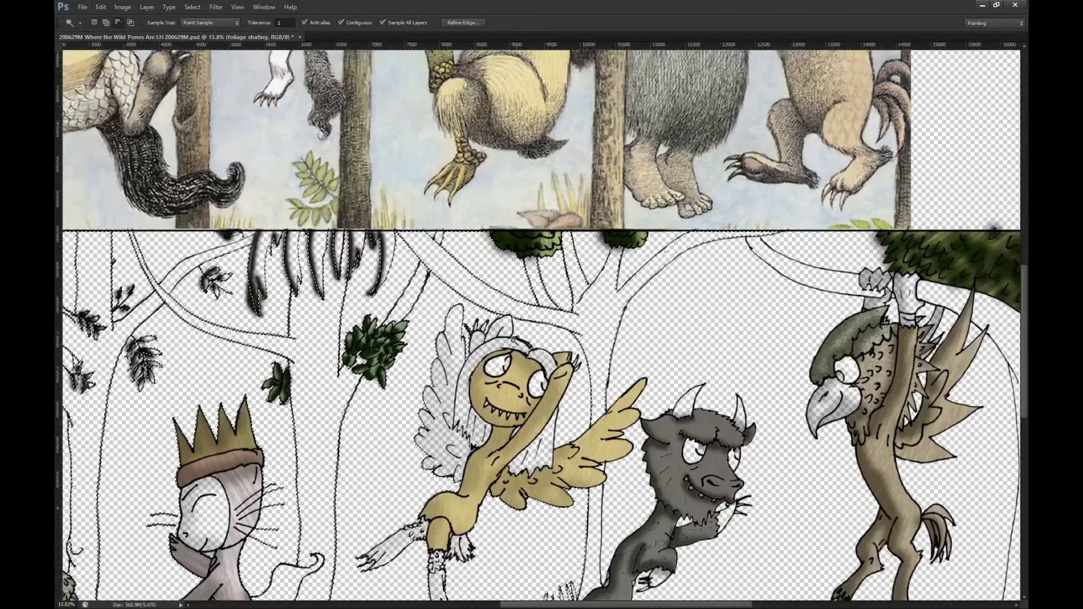
pyautogui.scroll(4, 954, 361)
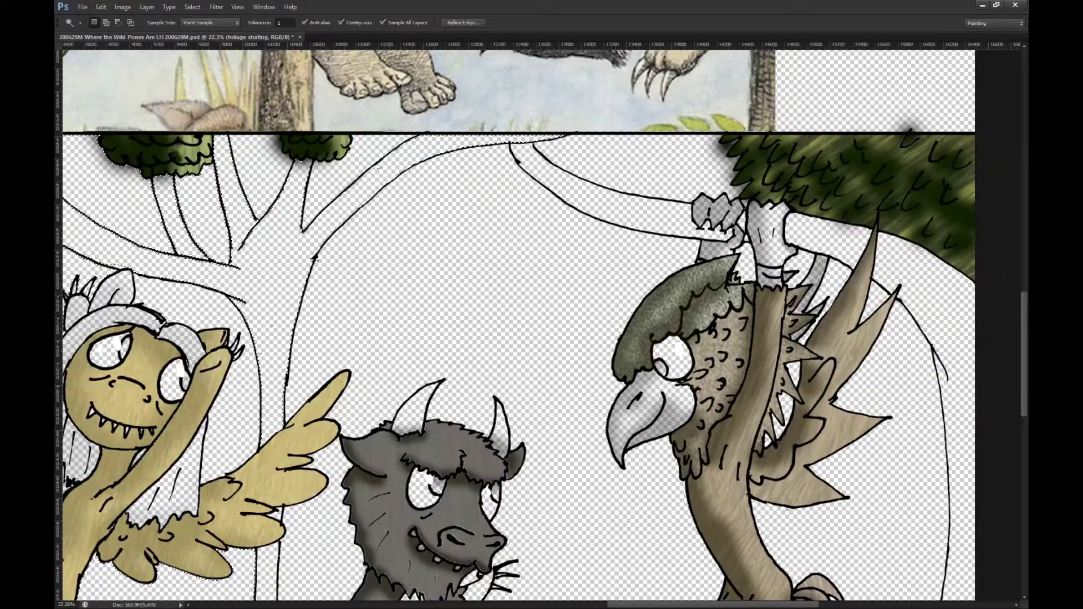
pyautogui.keyDown('shift'); pyautogui.click(667, 164); pyautogui.keyUp('shift')
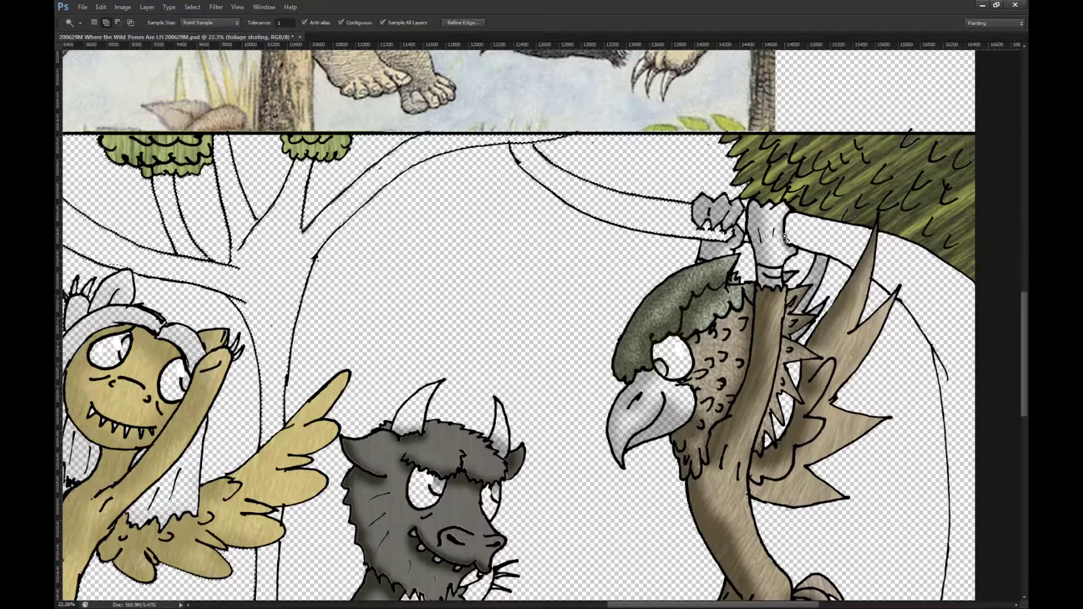
pyautogui.keyDown('shift'); pyautogui.click(888, 255); pyautogui.keyUp('shift')
# Step: Add the remaining background gaps around the branches to the selection, and redisplay the foliage shading
pyautogui.scroll(-7, 888, 255)
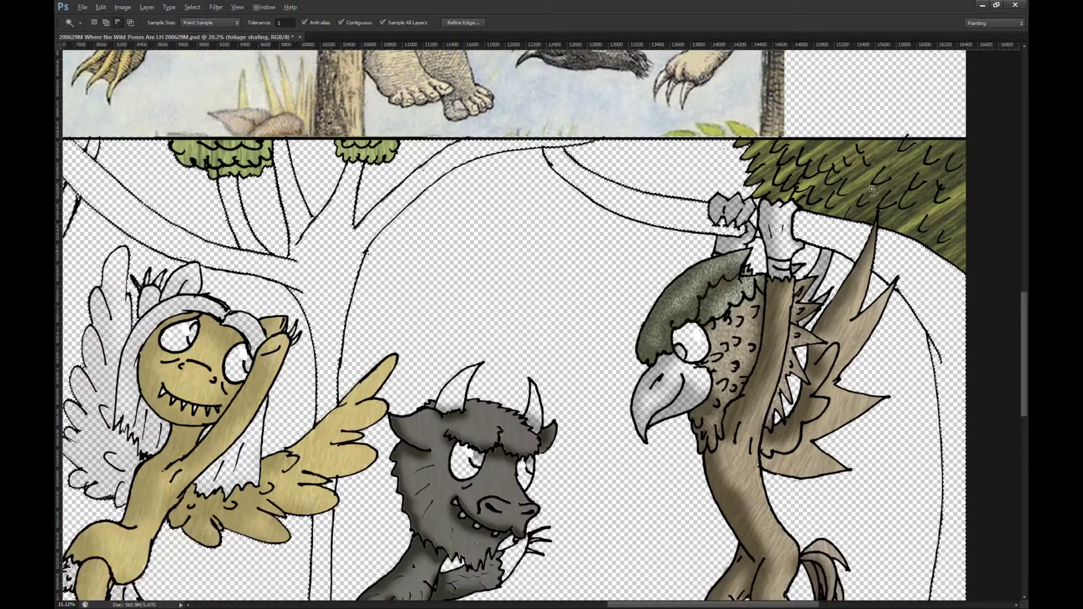
pyautogui.scroll(5, 418, 414)
pyautogui.scroll(1, 890, 254)
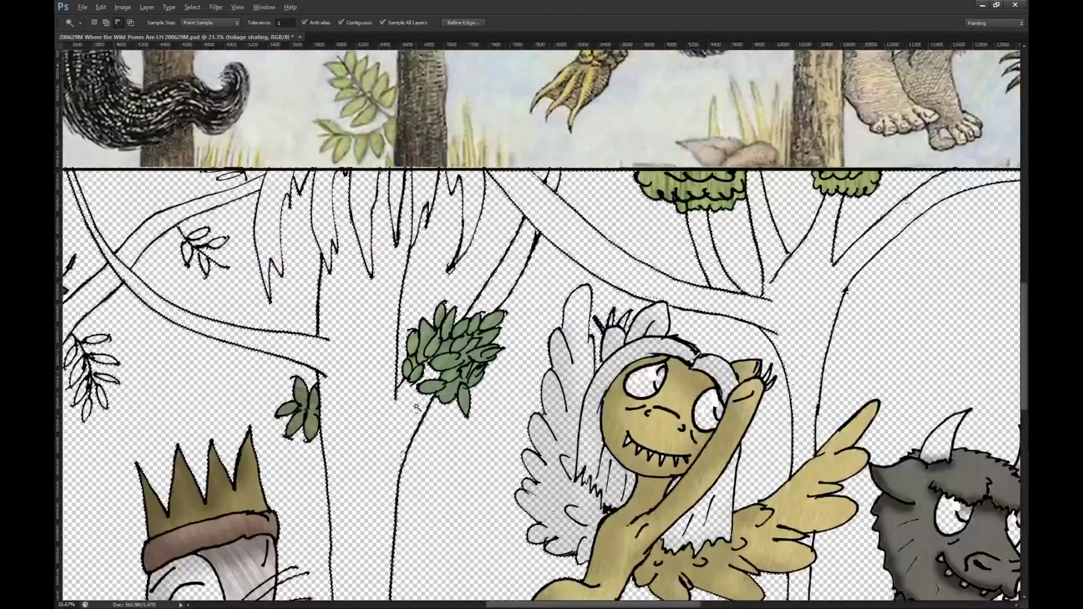
pyautogui.scroll(2, 880, 255)
pyautogui.scroll(-1, 876, 256)
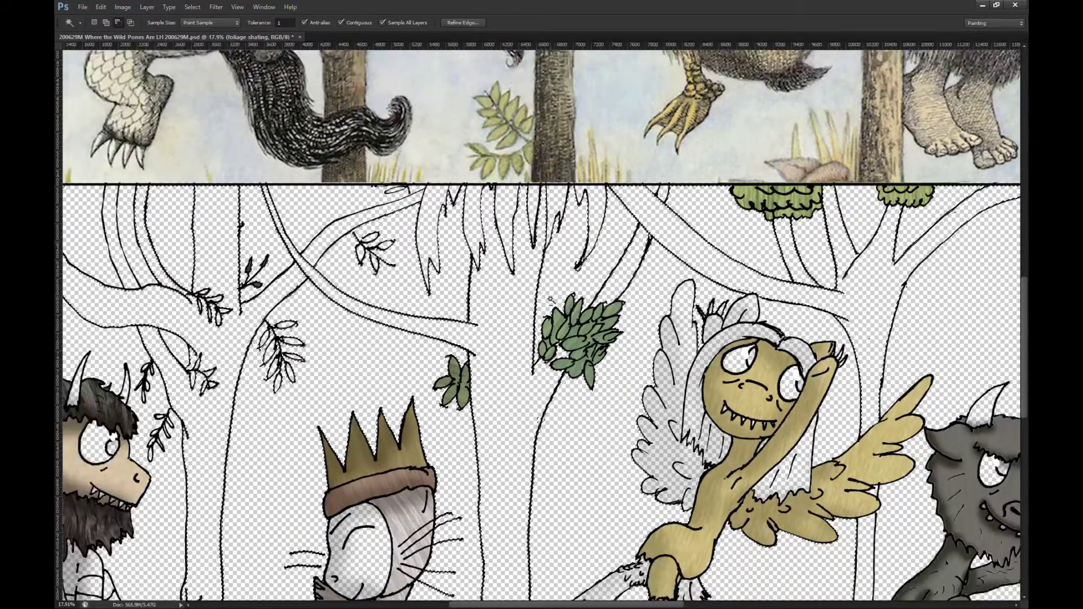
pyautogui.hscroll(-2, 547, 299)
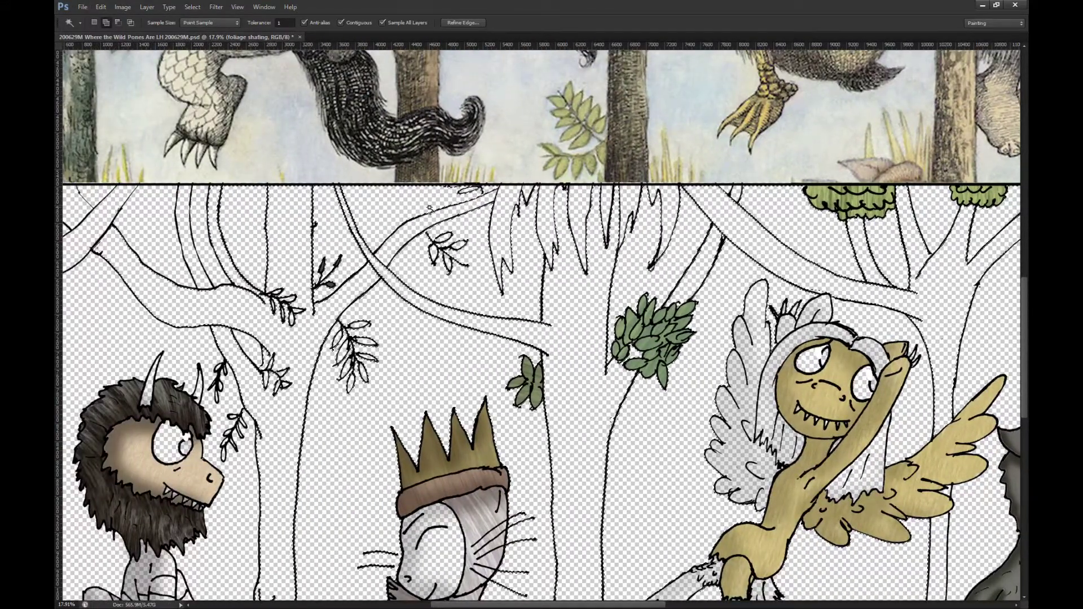
pyautogui.hotkey('ctrl', 'z')
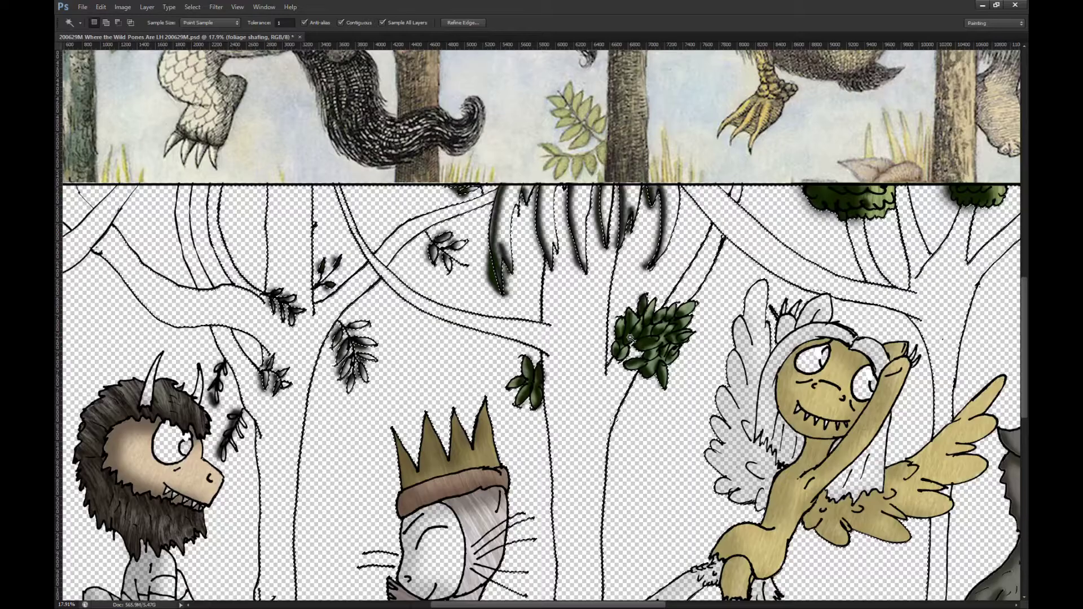
# Step: Delete the foliage shading that spills outside the leaf outlines into the selected background
pyautogui.scroll(-1, 417, 361)
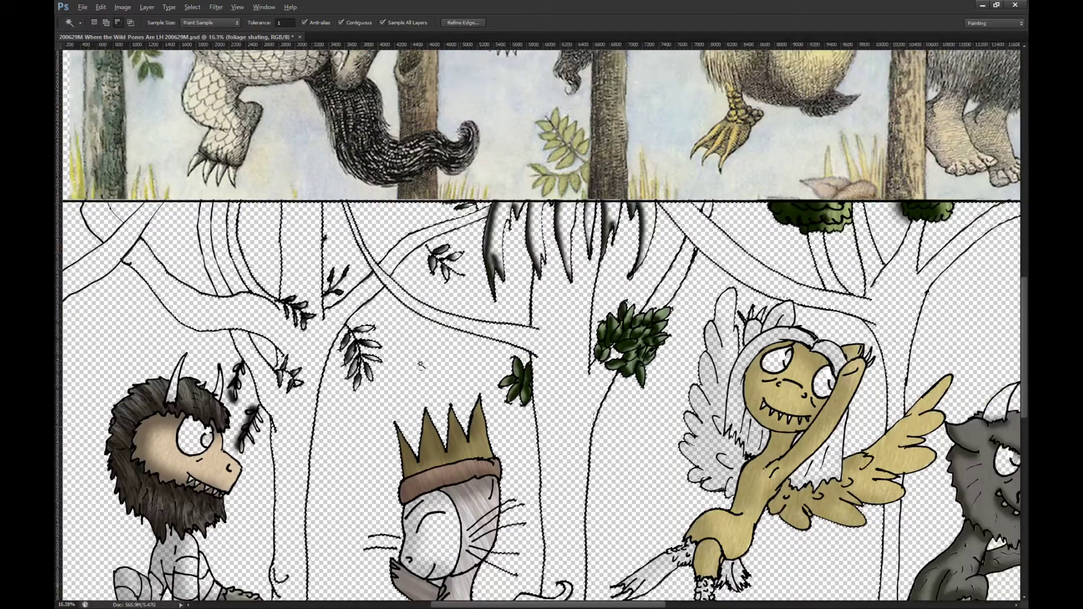
pyautogui.scroll(-1, 412, 407)
pyautogui.scroll(5, 276, 422)
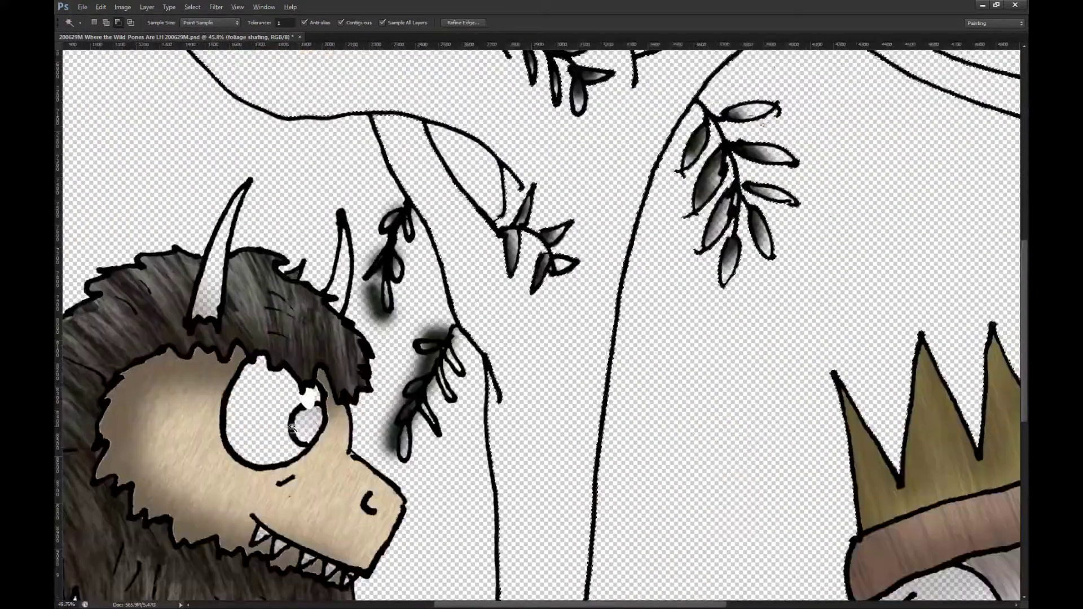
pyautogui.press('Delete')
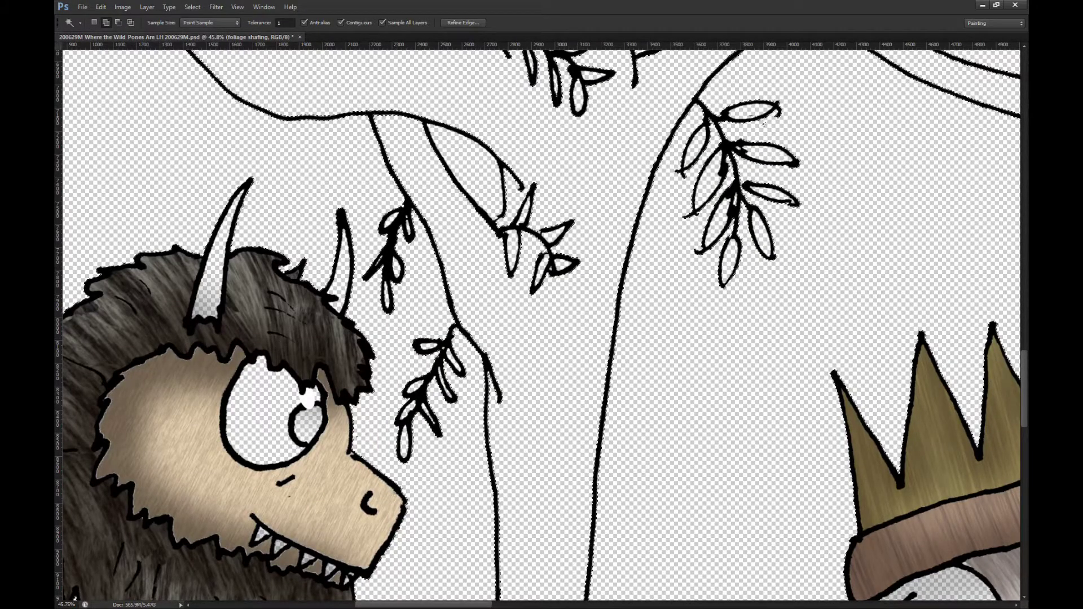
pyautogui.hotkey('ctrl', 'z')
pyautogui.press('Delete')
pyautogui.scroll(-10, 291, 345)
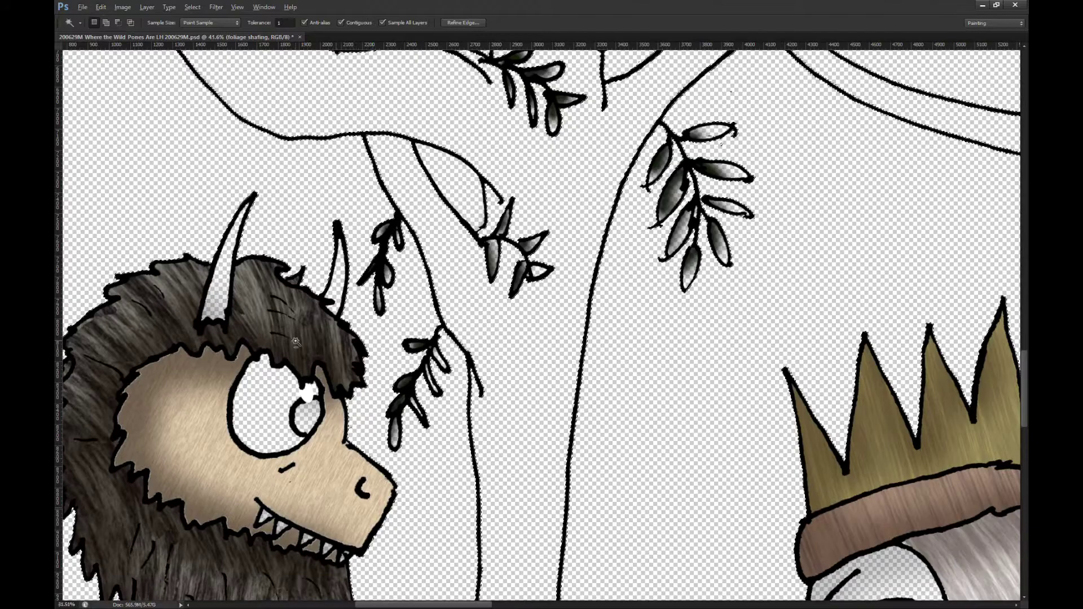
# Step: Clear the background selection around the trees and characters with the Marquee tool
pyautogui.scroll(-6, 291, 346)
pyautogui.scroll(4, 637, 395)
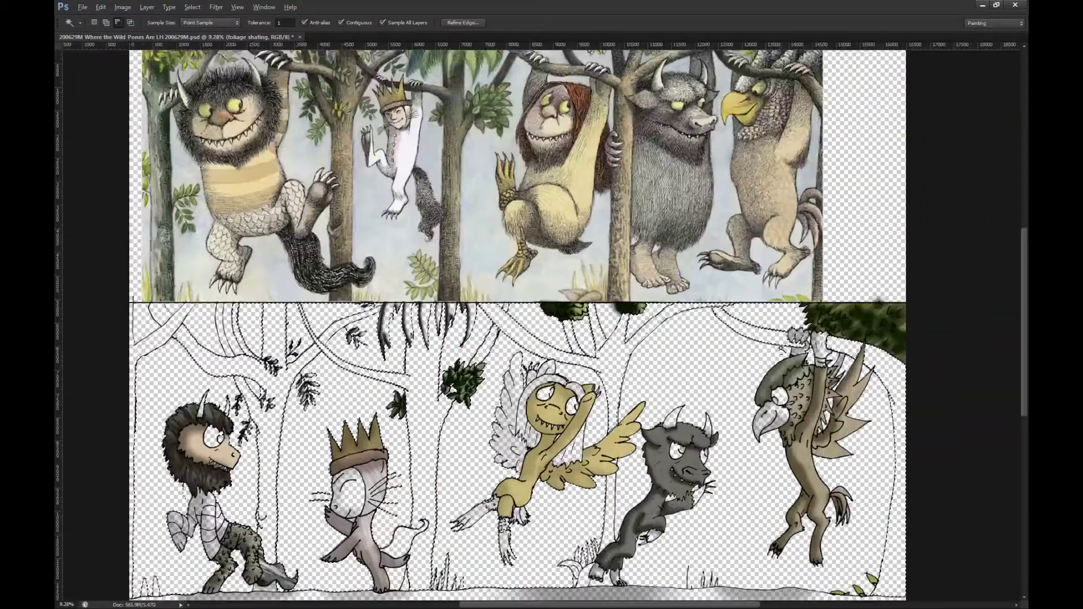
pyautogui.scroll(2, 504, 363)
pyautogui.scroll(-2, 503, 363)
pyautogui.press('m')
pyautogui.click(788, 275)
pyautogui.scroll(-2, 789, 275)
pyautogui.scroll(1, 788, 275)
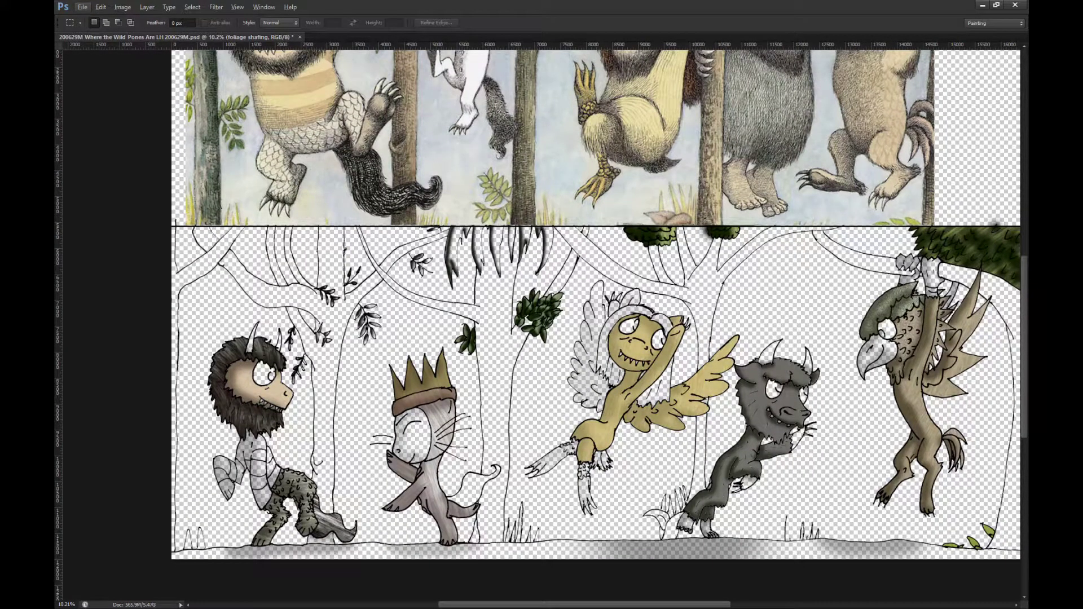
# Step: Redisplay the sky, tree and character colouring, and set the foliage shading layer's opacity to 50%
pyautogui.scroll(2, 520, 373)
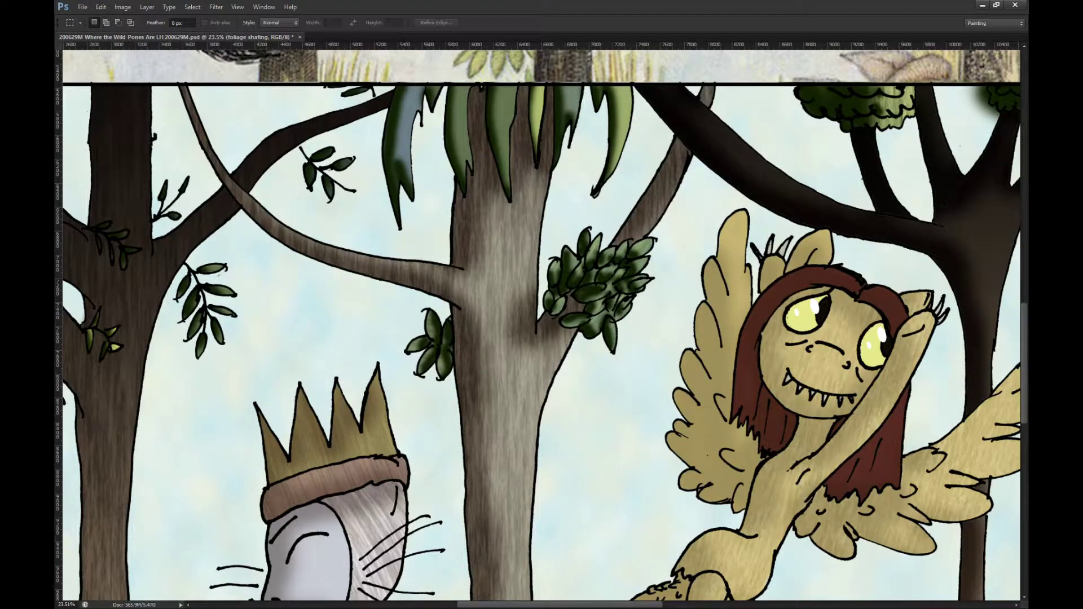
pyautogui.press('5')
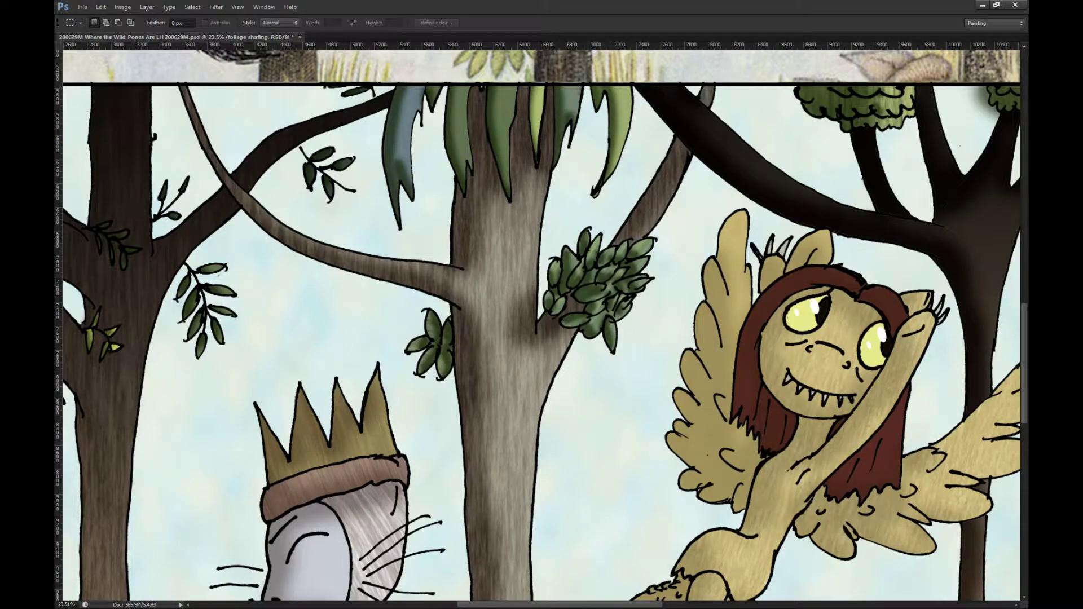
pyautogui.scroll(-10, 507, 292)
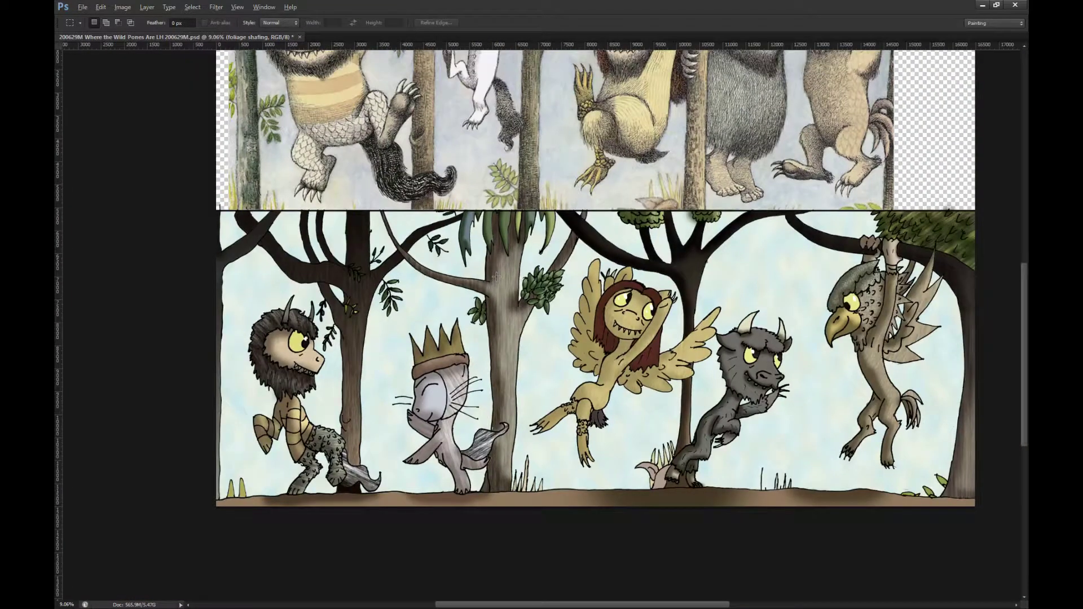
# Step: Save the illustration document
pyautogui.moveTo(507, 292); pyautogui.dragTo(474, 366)
pyautogui.scroll(1, 524, 338)
pyautogui.scroll(-1, 524, 417)
pyautogui.hotkey('ctrl', 's')
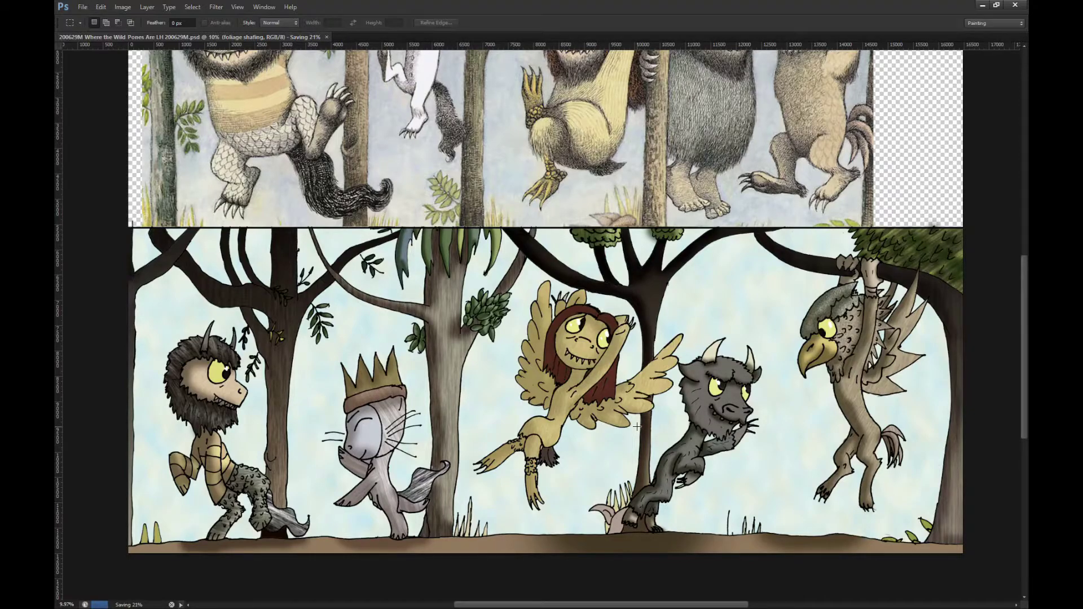
# Step: Examine the whole illustration against the reference artwork, checking the foliage clumps for shading outside their outlines
pyautogui.scroll(1, 637, 427)
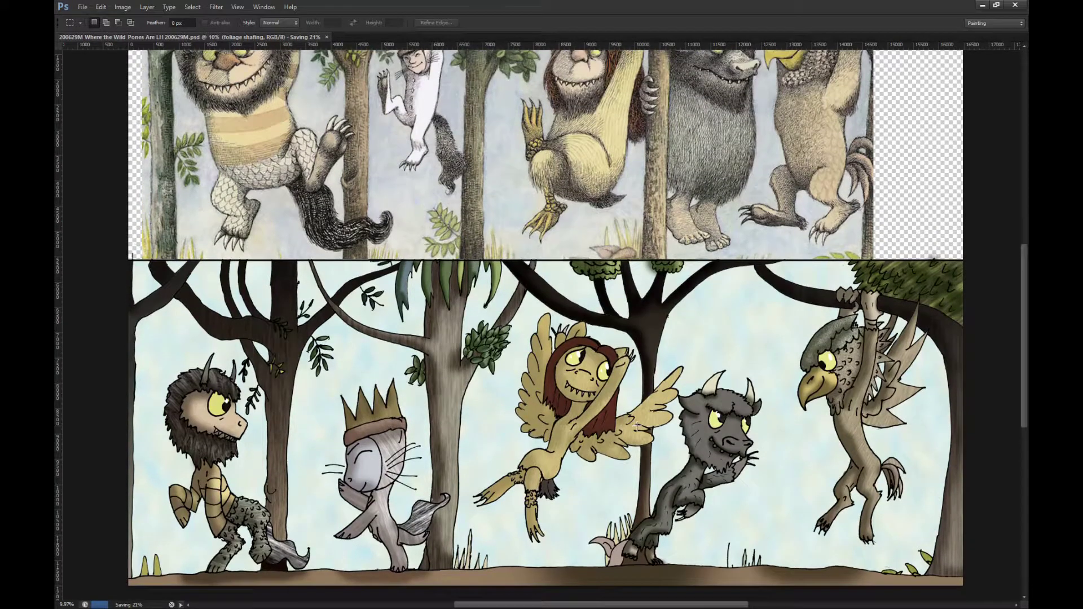
pyautogui.scroll(2, 637, 427)
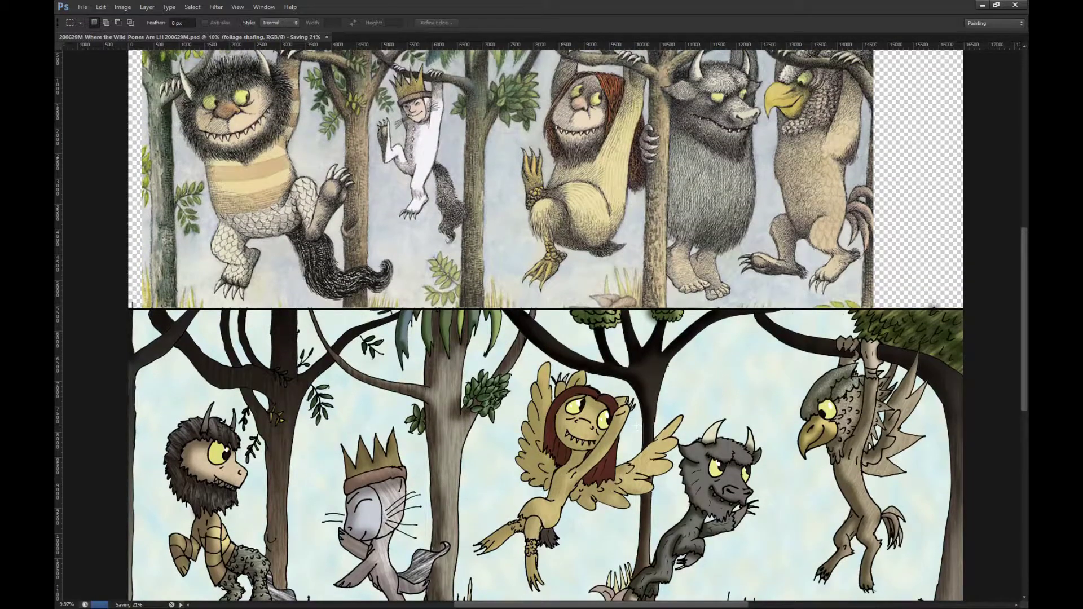
pyautogui.scroll(-1, 637, 427)
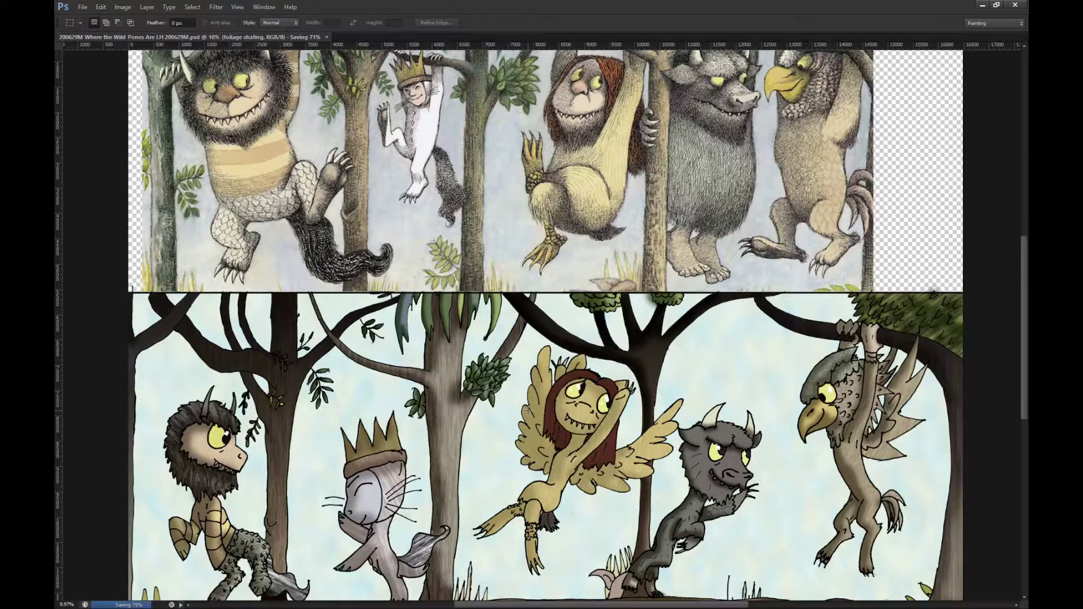
pyautogui.scroll(-1, 529, 411)
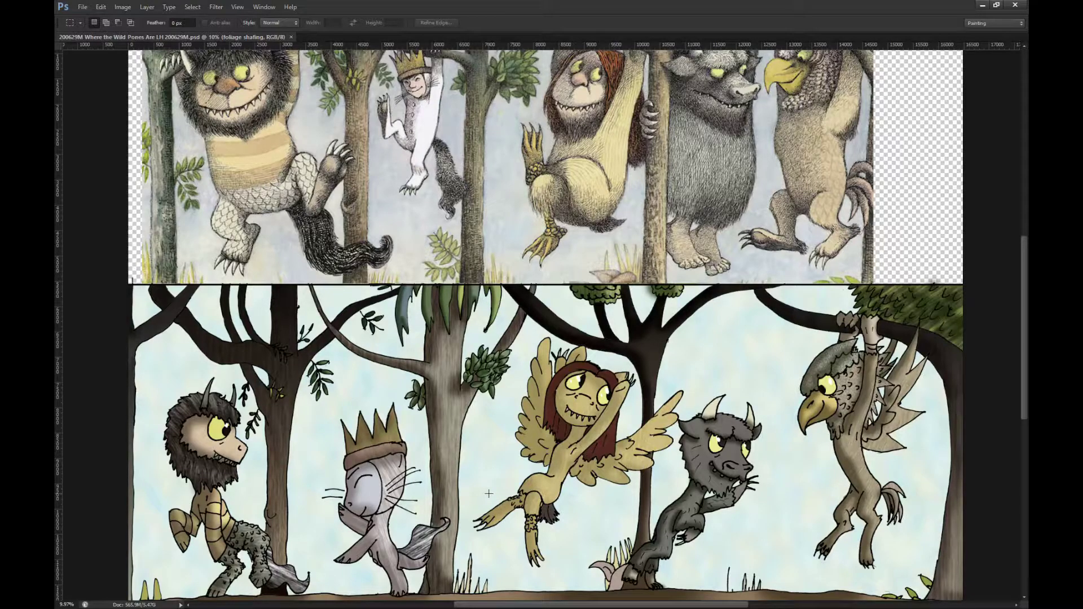
pyautogui.scroll(-1, 489, 493)
pyautogui.scroll(3, 489, 494)
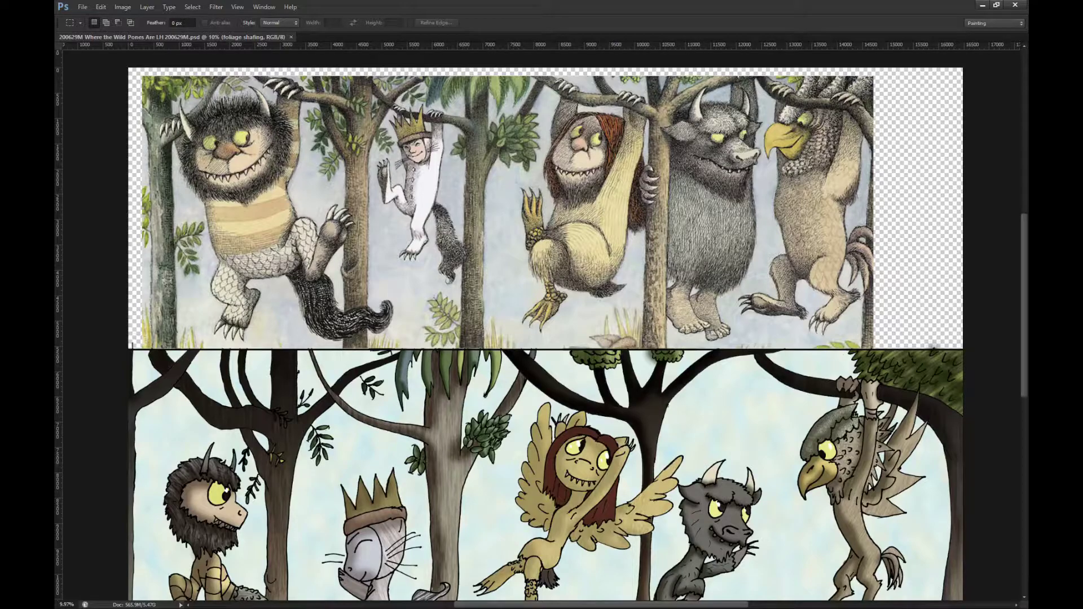
pyautogui.scroll(-2, 803, 329)
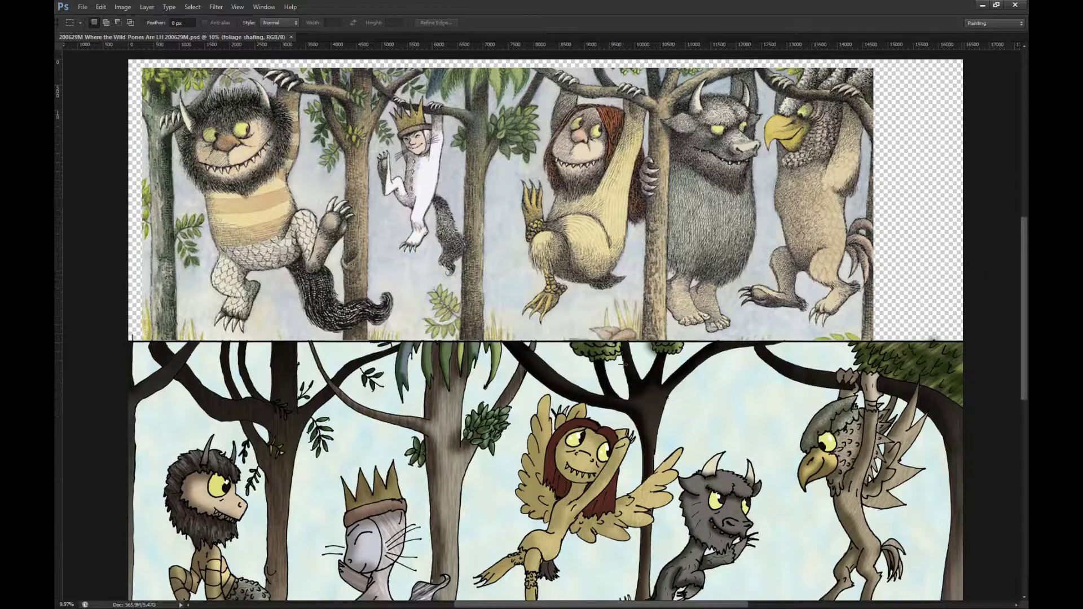
pyautogui.scroll(2, 675, 355)
pyautogui.scroll(5, 674, 355)
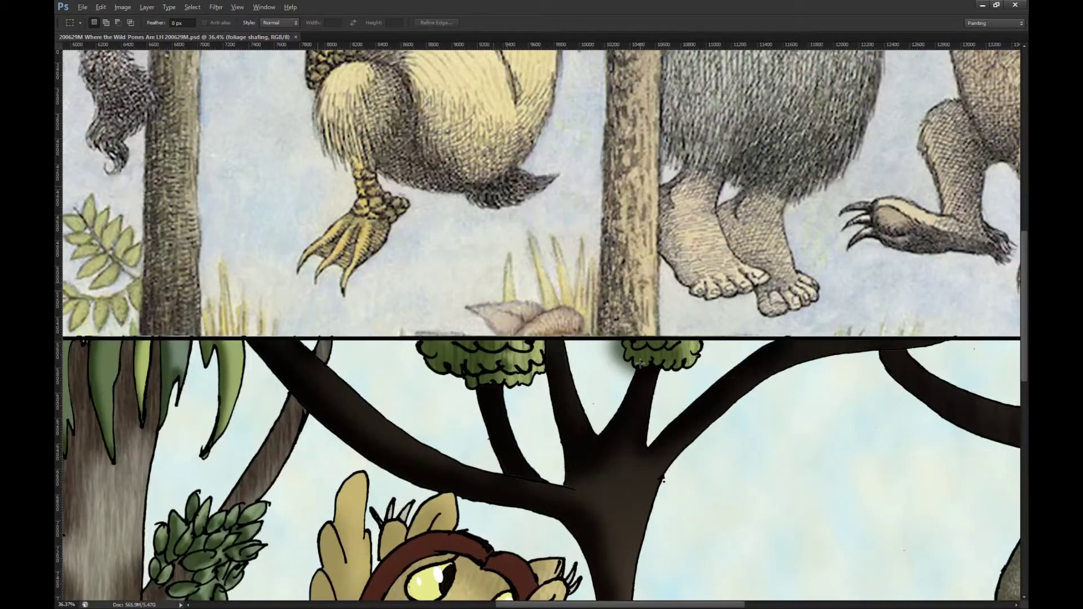
# Step: Hide the sky background, tree shading and foliage shading, and make the tree barks layer active
pyautogui.hotkey('ctrl', 'z')
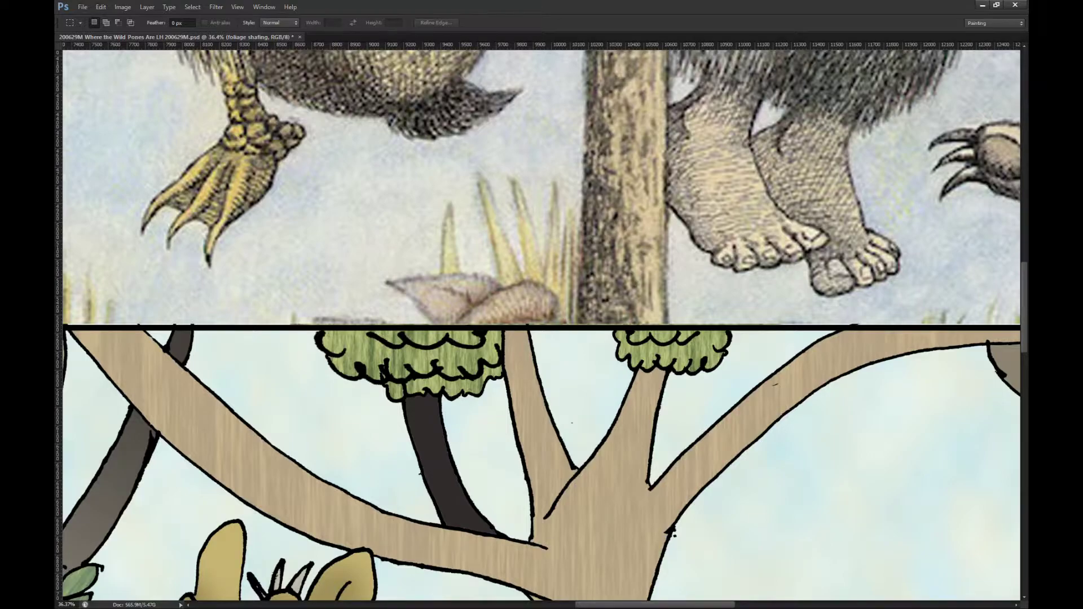
pyautogui.hotkey('ctrl', 'z')
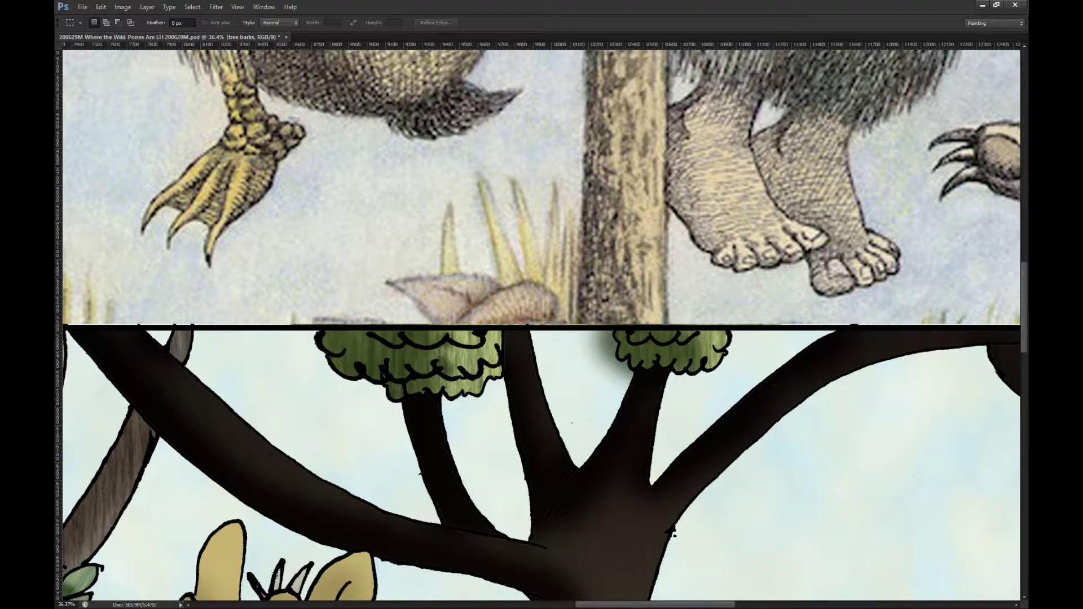
pyautogui.hotkey('alt', '[')
pyautogui.scroll(-5, 613, 227)
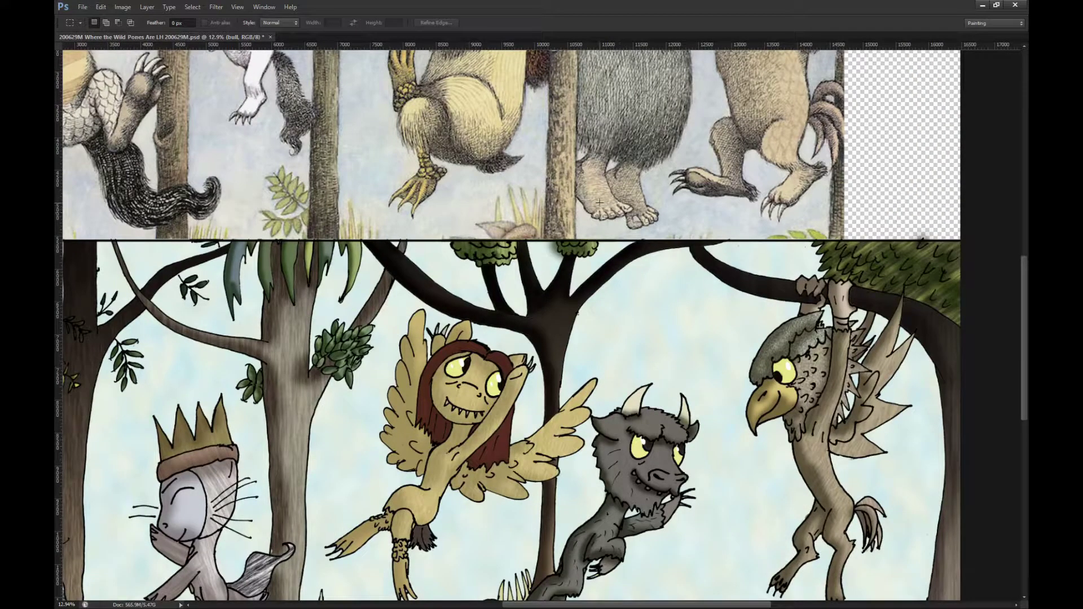
pyautogui.scroll(4, 598, 201)
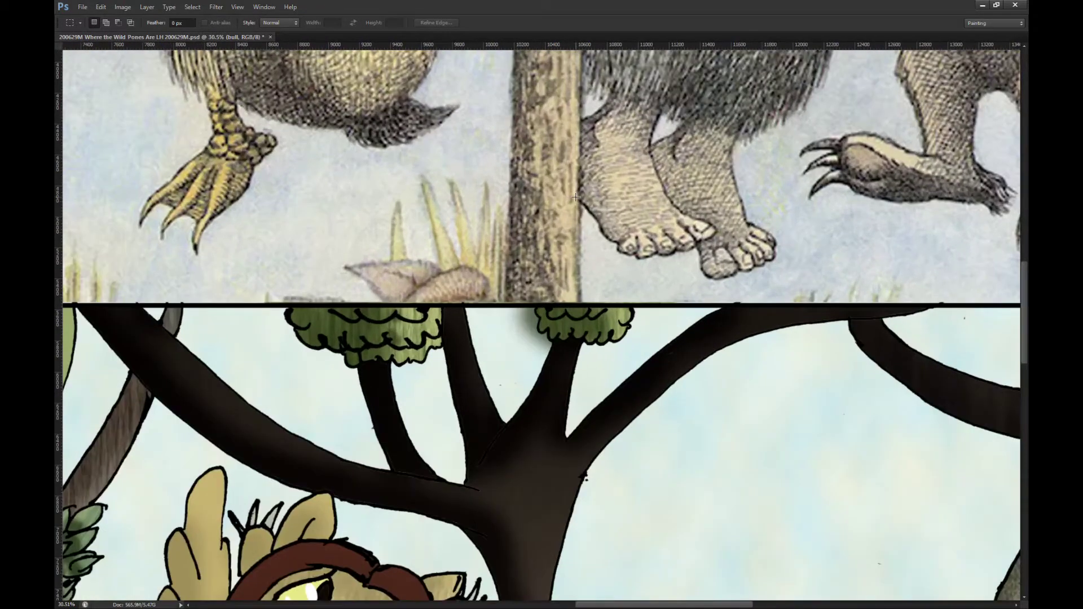
pyautogui.scroll(-2, 576, 197)
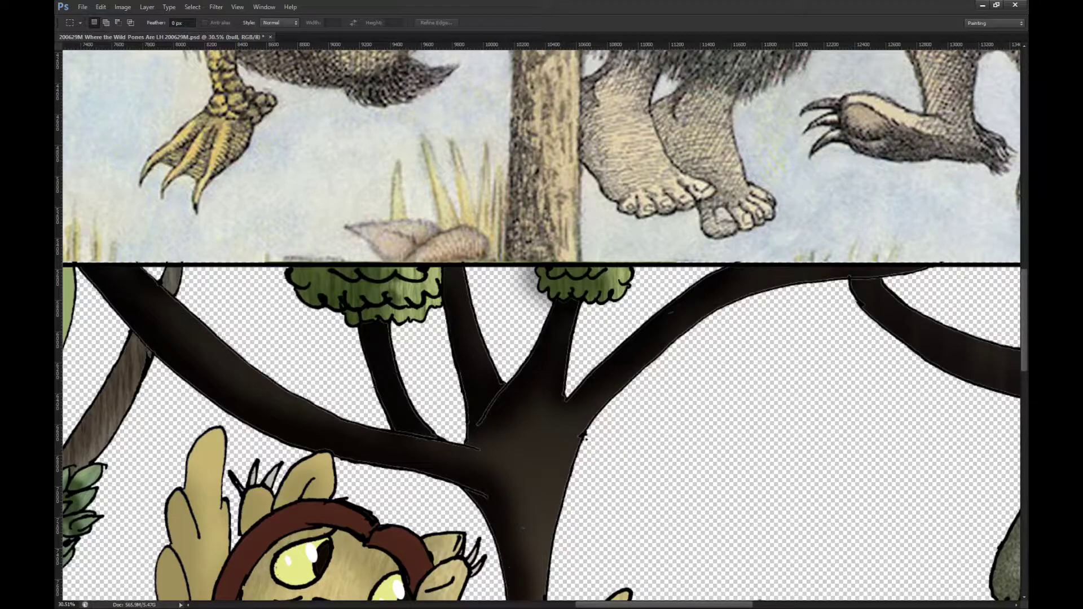
pyautogui.keyDown('ctrl'); pyautogui.click(582, 434); pyautogui.keyUp('ctrl')
pyautogui.press('0')
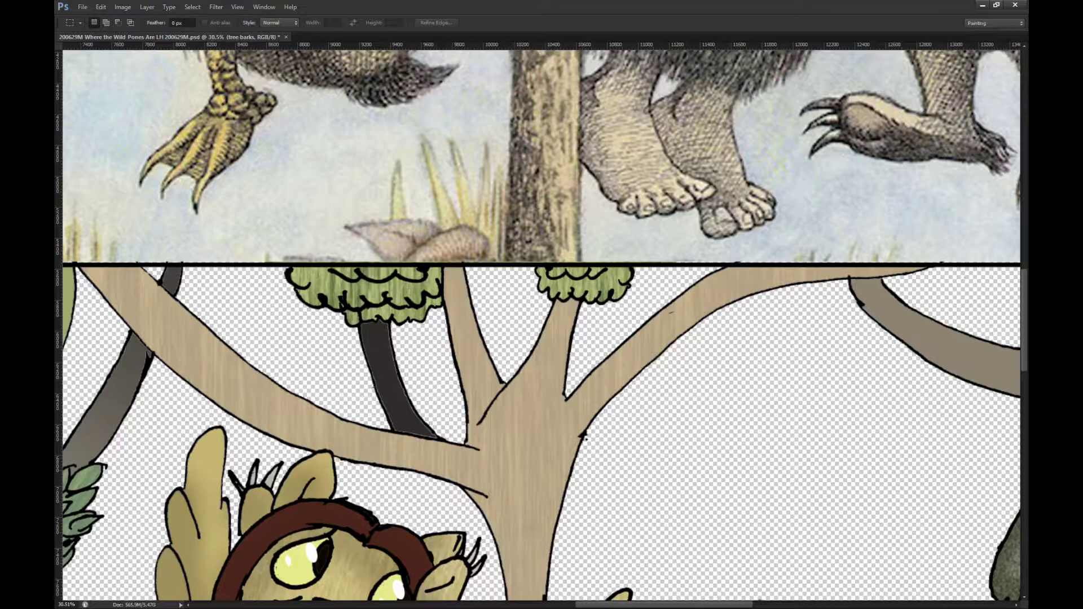
# Step: Select the background gaps between the dark tree's branches beside both small foliage clumps with the Magic Wand
pyautogui.press('w')
pyautogui.click(519, 314)
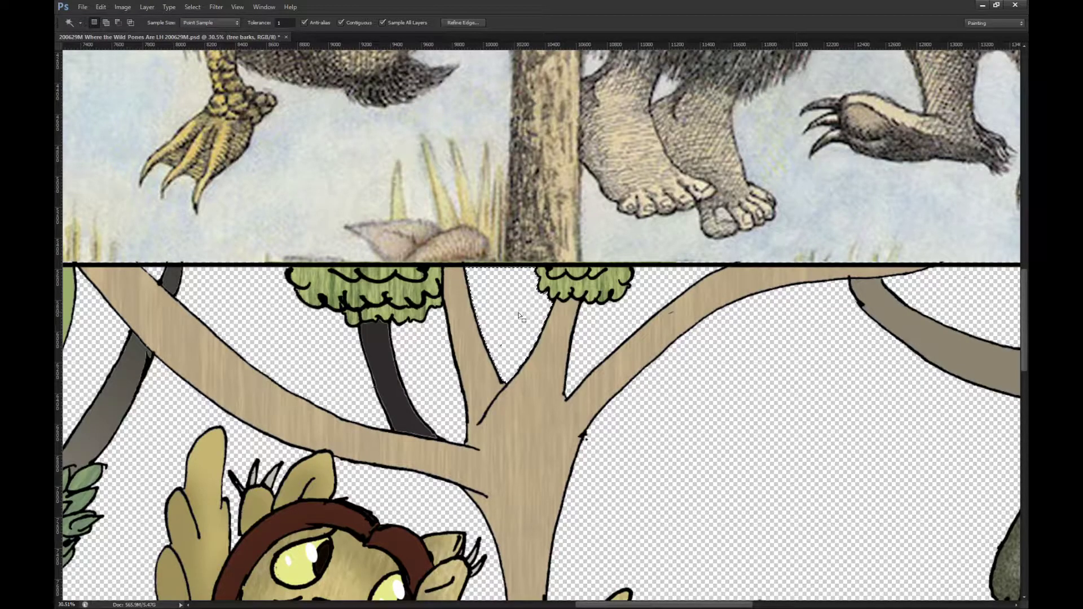
pyautogui.keyDown('shift'); pyautogui.click(330, 321); pyautogui.keyUp('shift')
pyautogui.keyDown('shift'); pyautogui.click(619, 310); pyautogui.keyUp('shift')
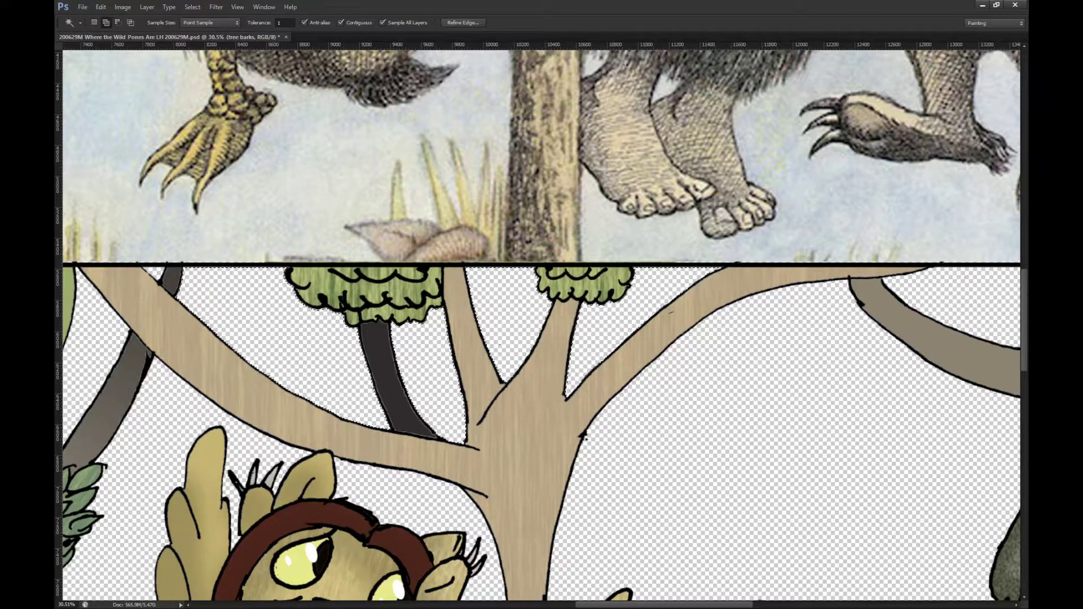
# Step: Redisplay the tree and foliage shading, erase the shading spilling beside the small foliage clump, and deselect
pyautogui.hotkey('alt', ']')
pyautogui.hotkey('alt', 'BackSpace')
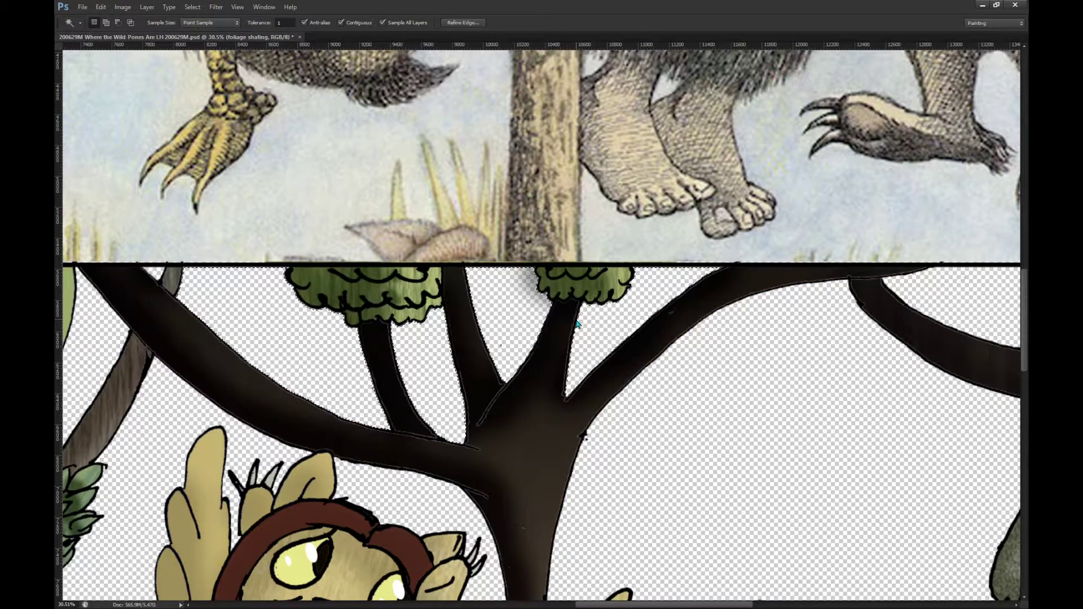
pyautogui.press('m')
pyautogui.hotkey('ctrl', 'd')
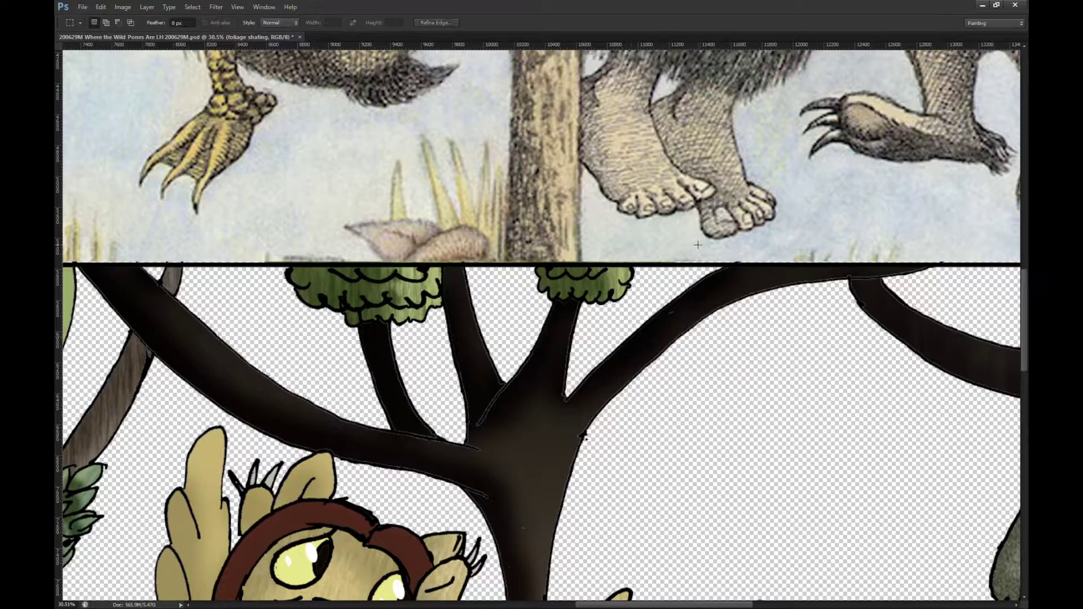
# Step: Redisplay the sky background behind the trees and characters, and make the tree barks layer active
pyautogui.scroll(-5, 697, 249)
pyautogui.hotkey('ctrl', '0')
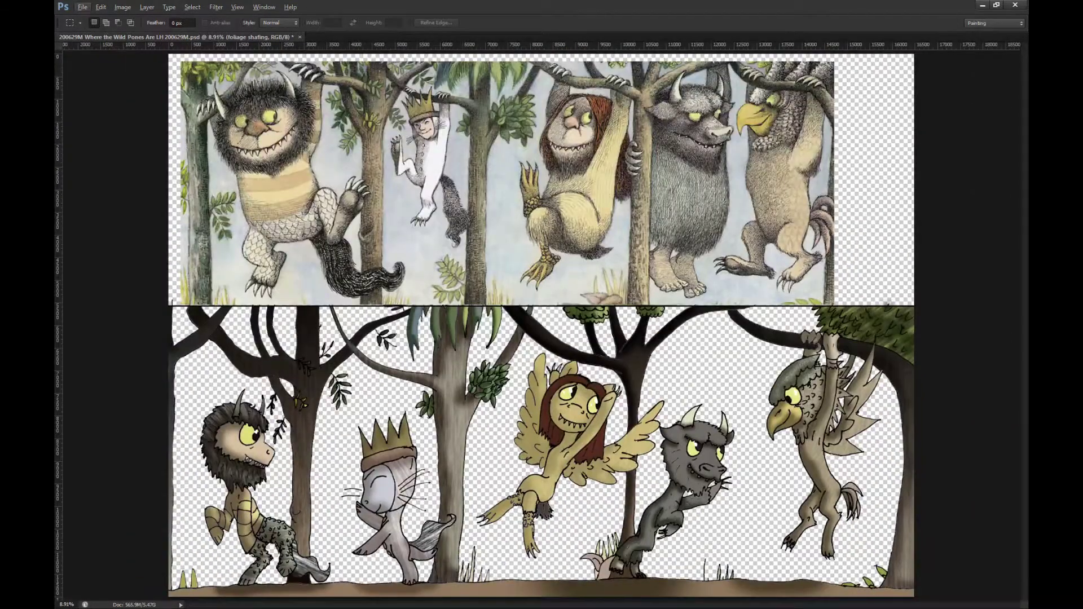
pyautogui.hotkey('alt', '[')
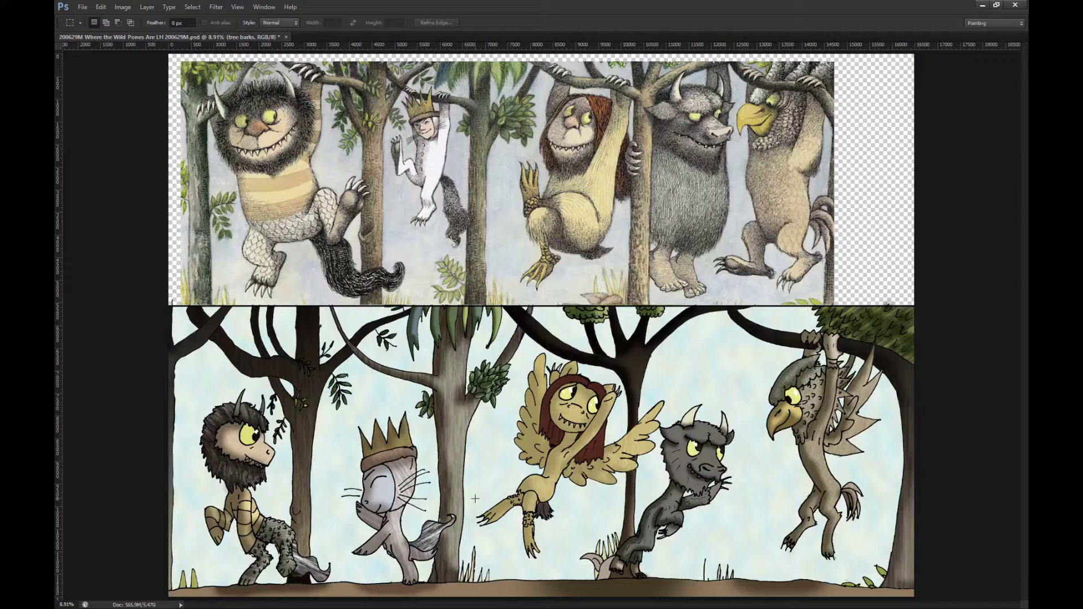
pyautogui.scroll(15, 107, 570)
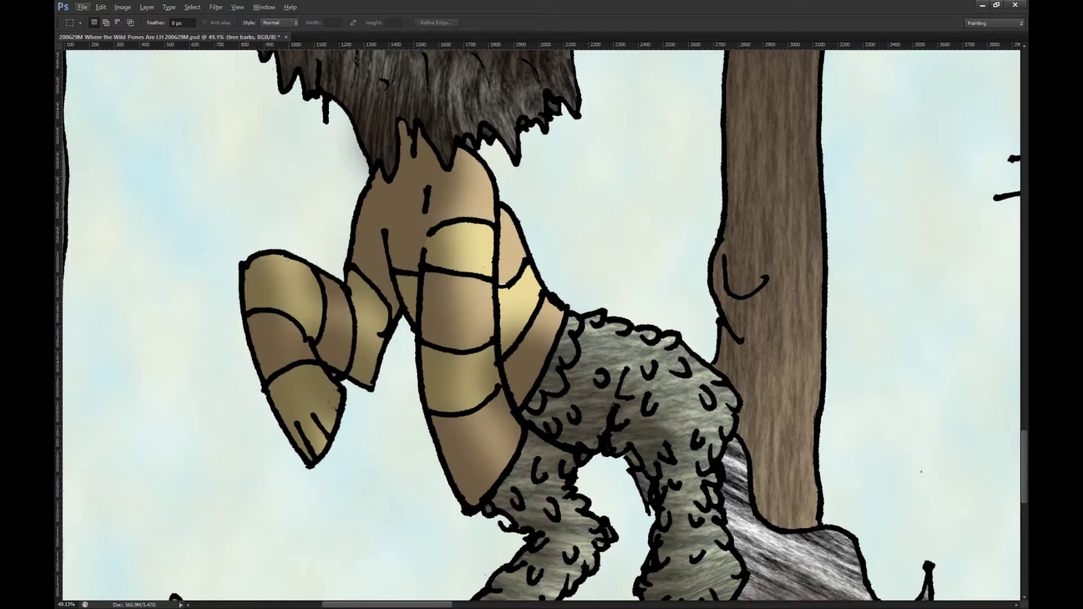
# Step: Copy the finger lines from the striped creature's raised hand on the OUTLINES layer and place the copy on its lowered hand
pyautogui.hotkey('ctrl', ',')
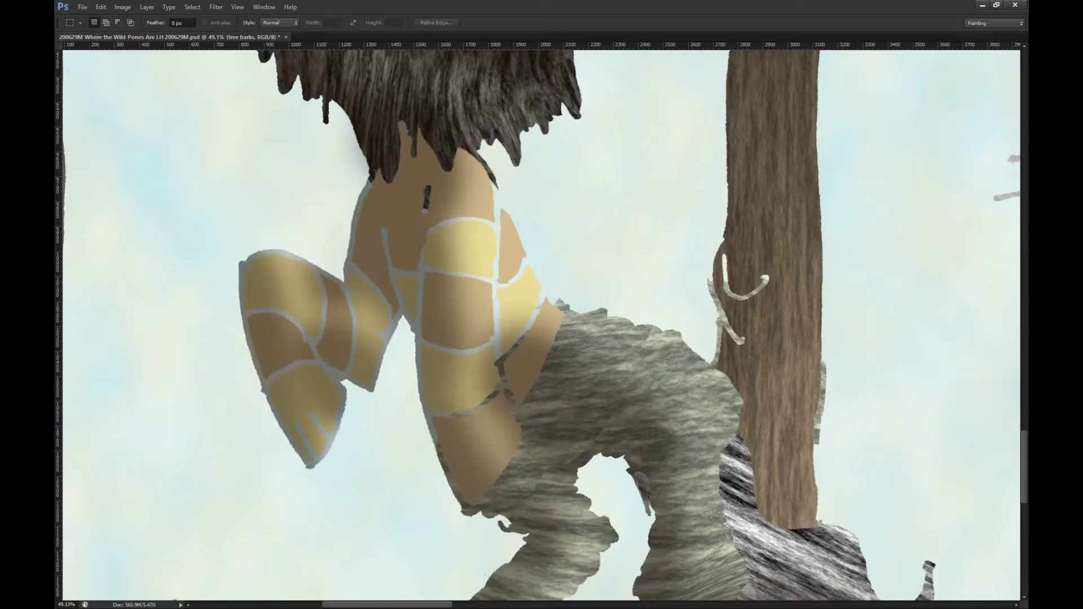
pyautogui.hotkey('ctrl', ',')
pyautogui.hotkey('alt', '.')
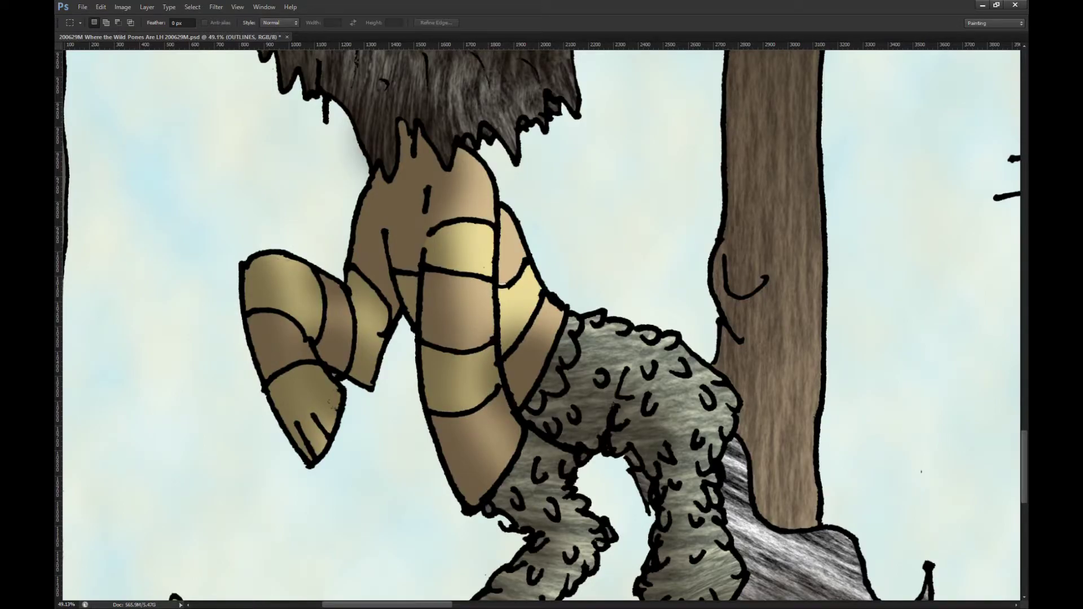
pyautogui.press('l')
pyautogui.moveTo(291, 428); pyautogui.dragTo(314, 406)
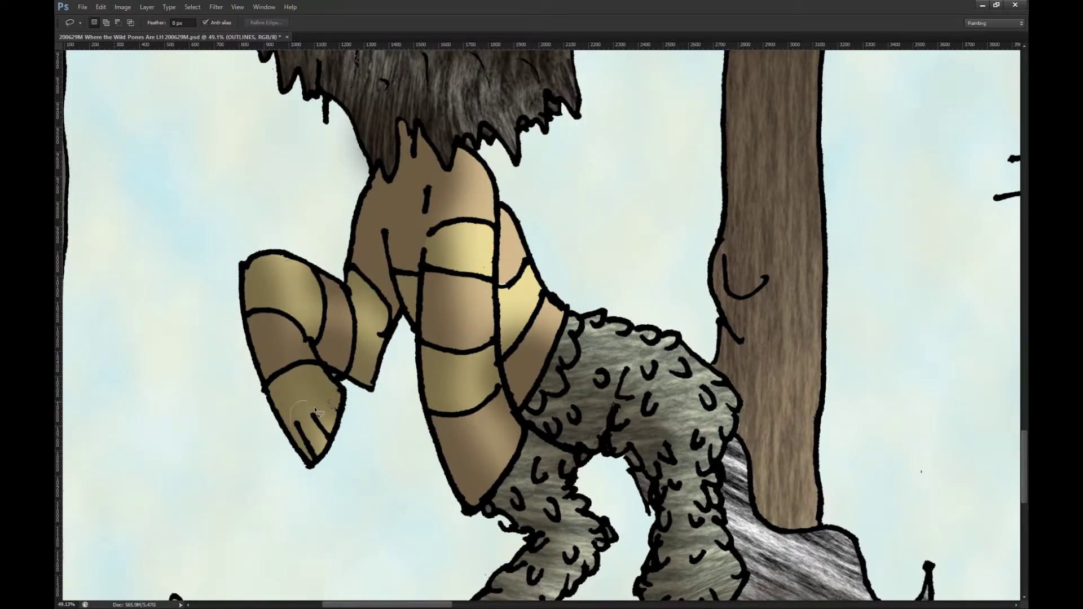
pyautogui.moveTo(338, 455)
pyautogui.mouseDown()
pyautogui.moveTo(320, 467)
pyautogui.moveTo(298, 441)
pyautogui.mouseUp()
pyautogui.hotkey('ctrl', 'j')
pyautogui.press('v')
pyautogui.moveTo(357, 460); pyautogui.dragTo(522, 543)
pyautogui.press('e')
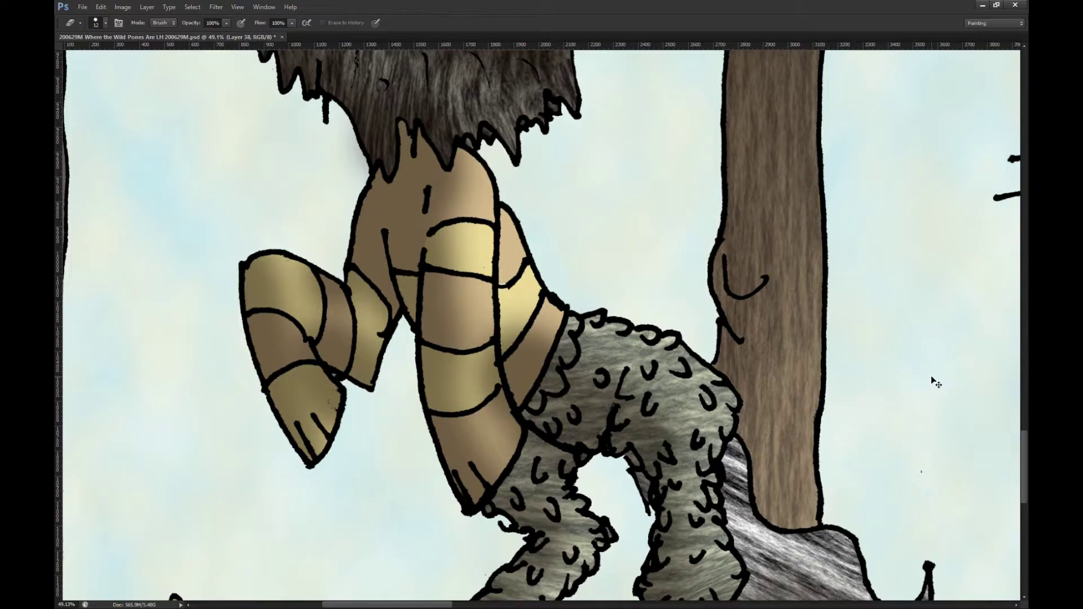
pyautogui.click(955, 367)
# Step: Examine the whole illustration against the reference picture above it, then the grass blades near the striped creature
pyautogui.scroll(-5, 484, 267)
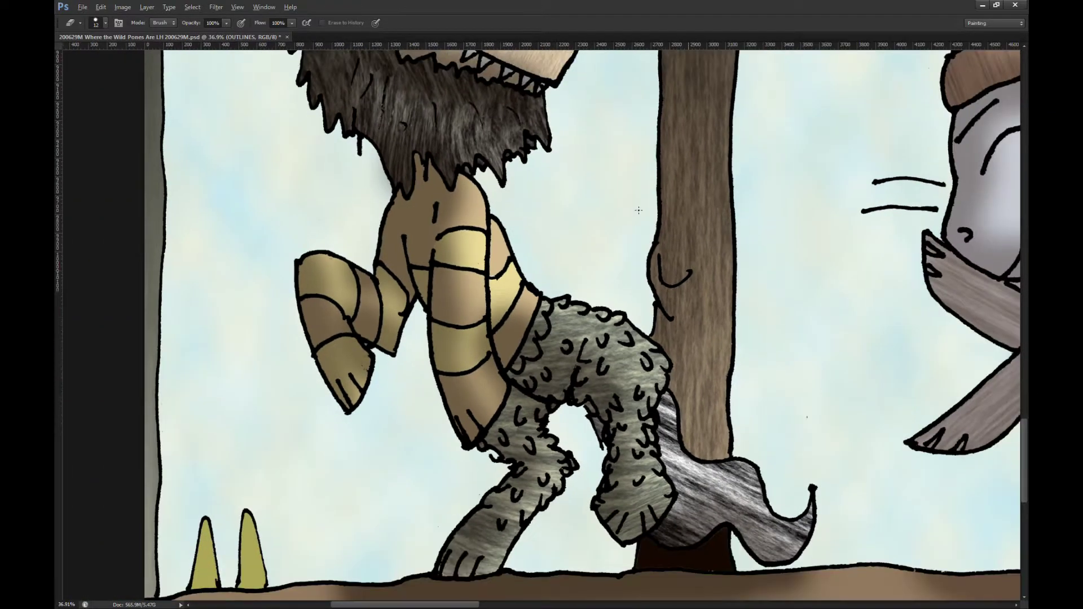
pyautogui.scroll(-4, 138, 411)
pyautogui.scroll(-3, 139, 411)
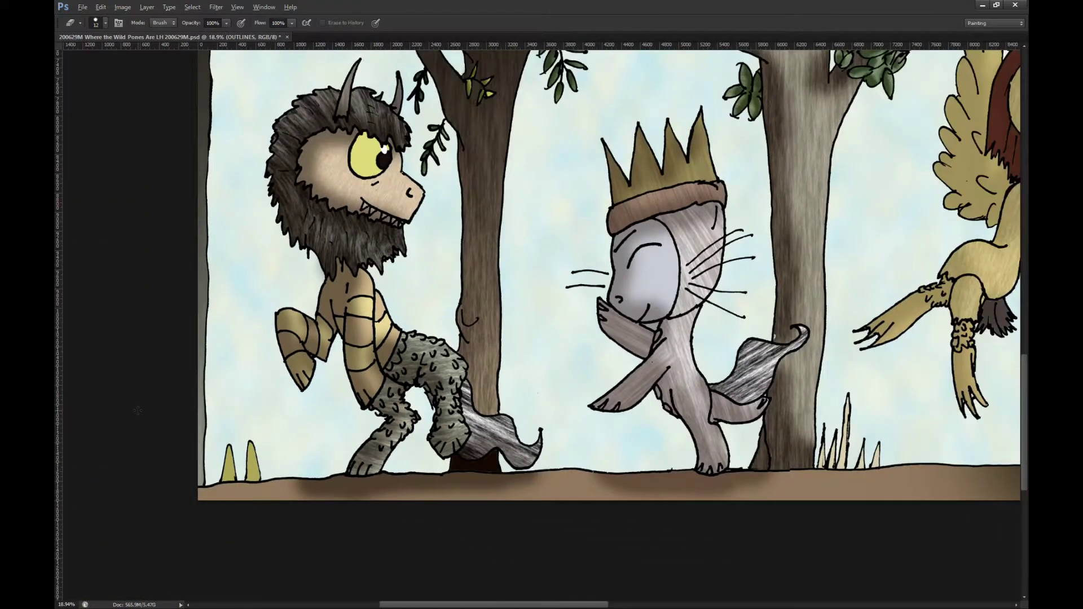
pyautogui.scroll(-2, 138, 411)
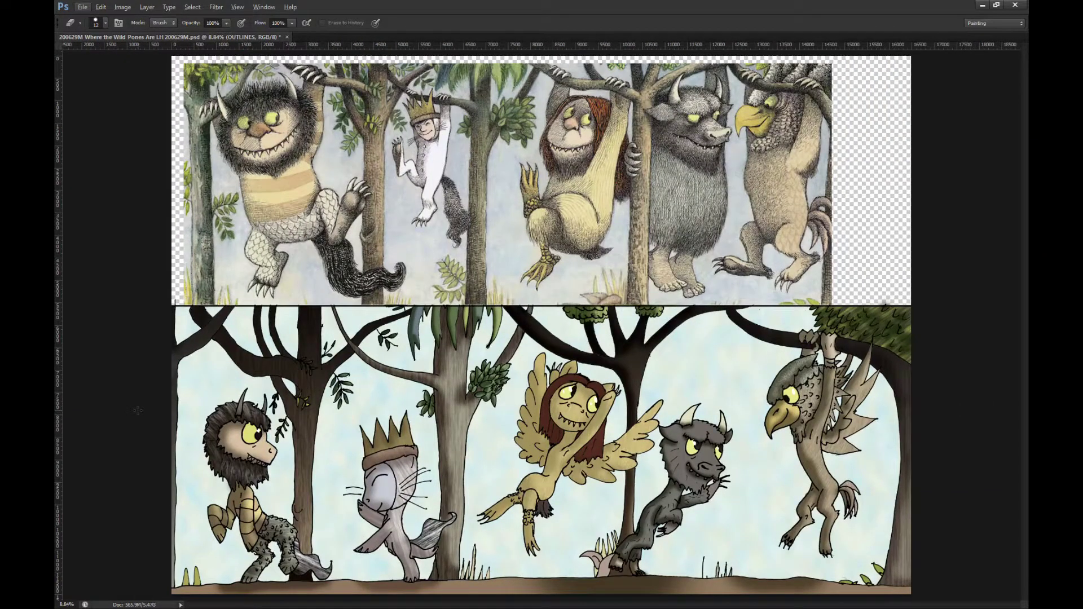
pyautogui.scroll(1, 138, 411)
pyautogui.scroll(2, 138, 411)
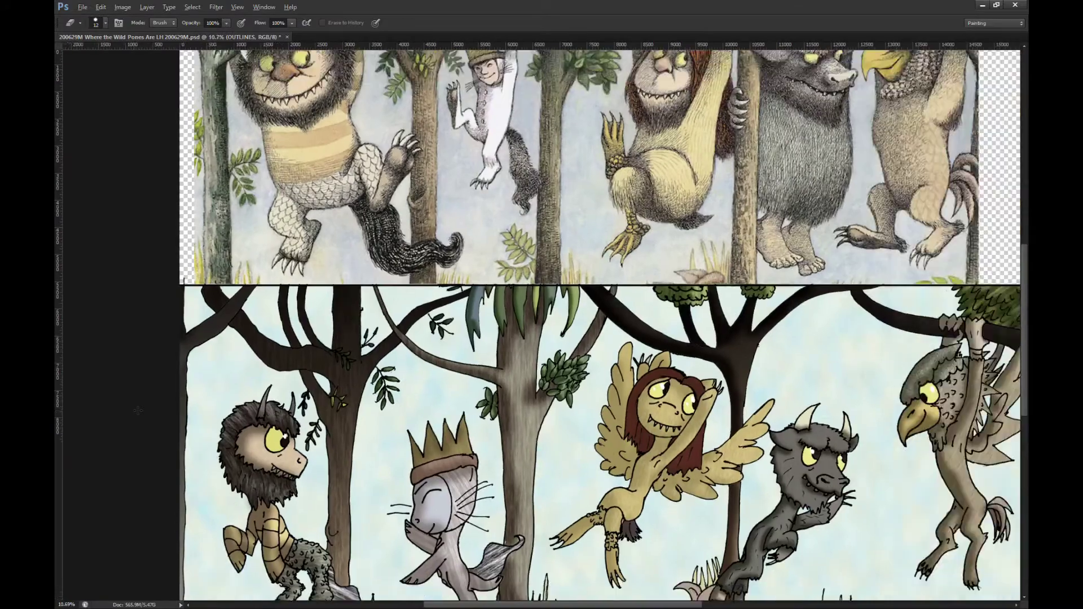
pyautogui.scroll(-2, 138, 411)
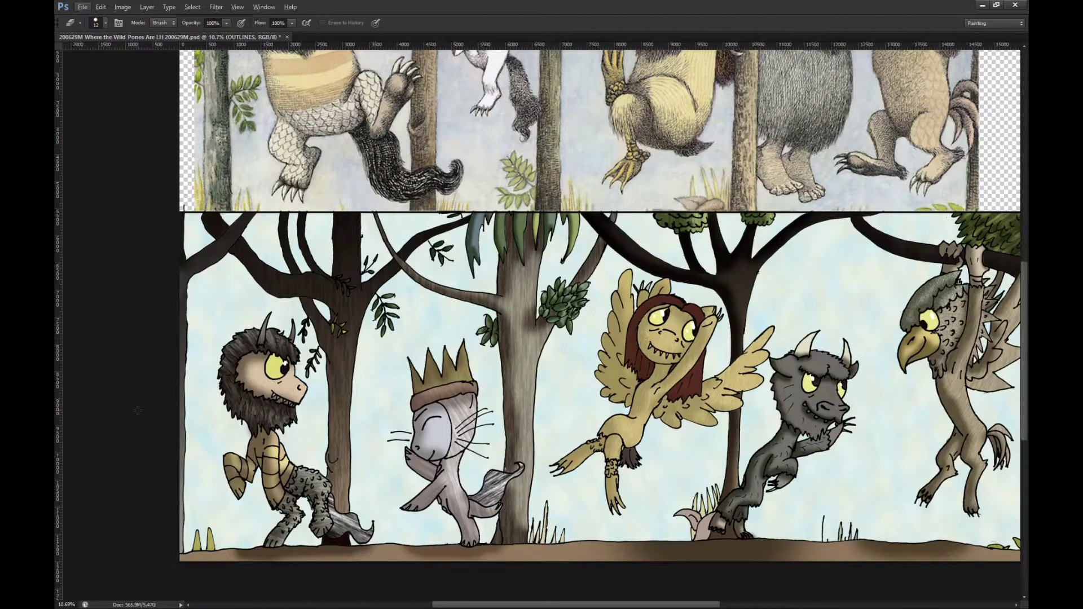
pyautogui.scroll(-1, 138, 411)
pyautogui.scroll(8, 138, 410)
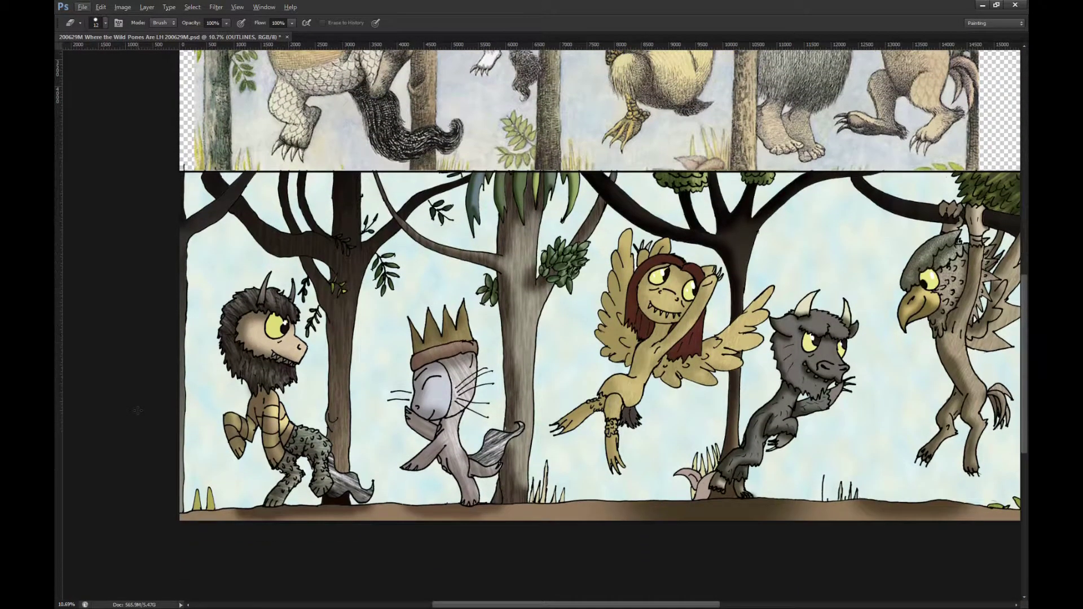
pyautogui.scroll(3, 254, 491)
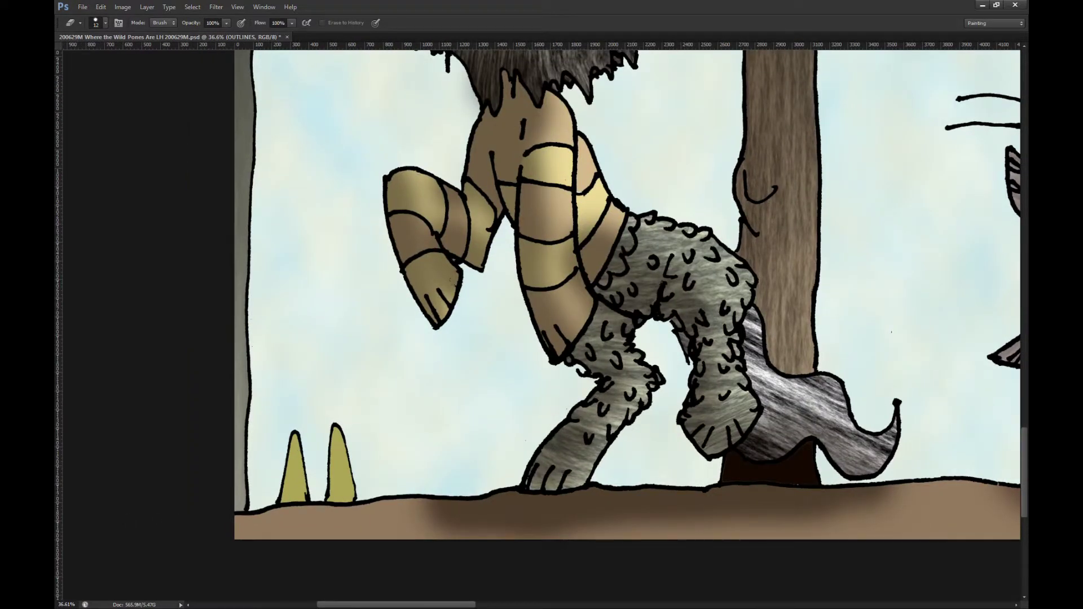
# Step: Make the foliage shading layer active for brushing and hide the sky, tree, grass and ground colours
pyautogui.hotkey('alt', '[')
pyautogui.hotkey('alt', '[')
pyautogui.hotkey('alt', '[')
pyautogui.hotkey('alt', ']')
pyautogui.hotkey('alt', ']')
pyautogui.press('b')
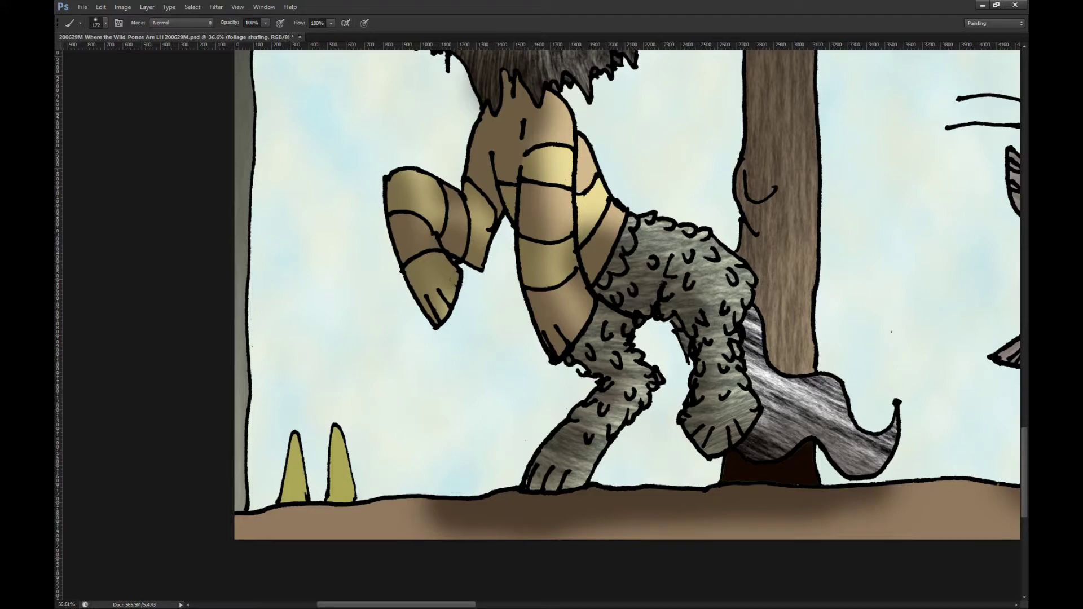
pyautogui.hotkey('ctrl', 'z')
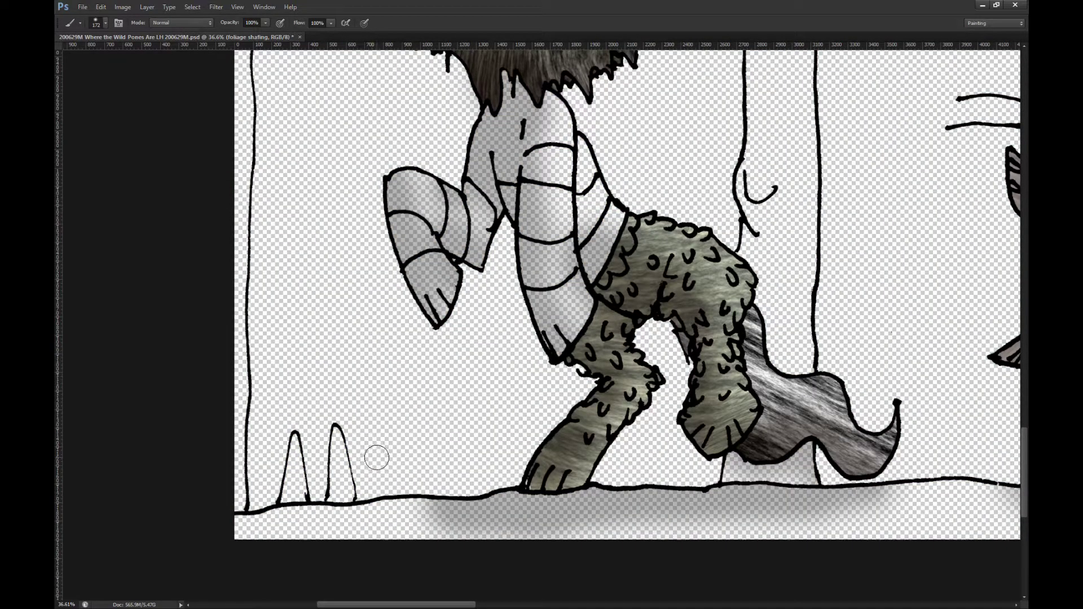
# Step: Select the open background around the striped creature with the Magic Wand and hide the characters' colouring and shading
pyautogui.press('w')
pyautogui.press('shift')
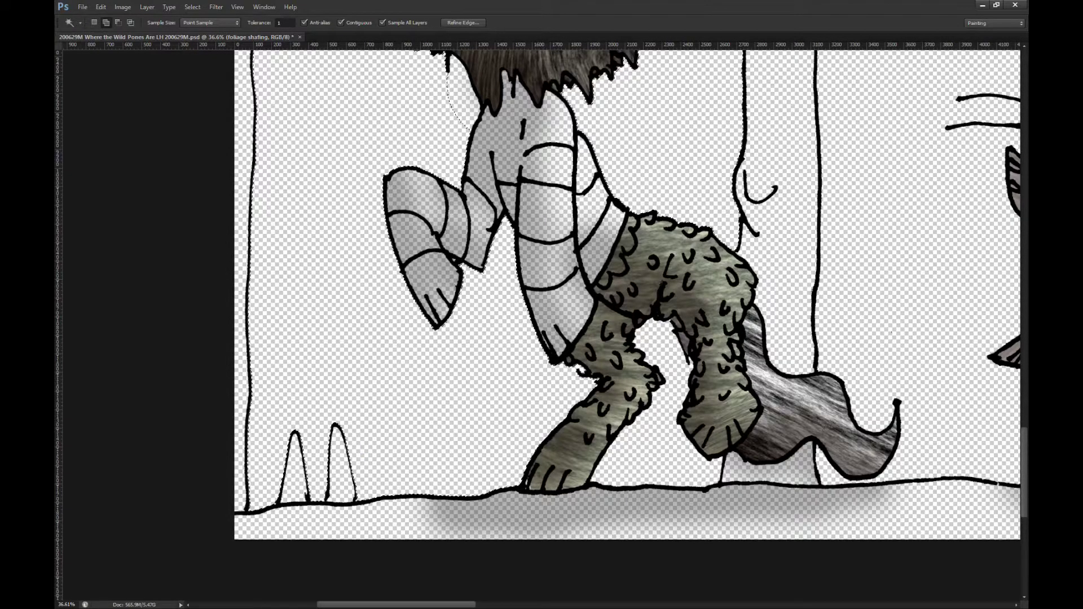
pyautogui.hotkey('alt', '[')
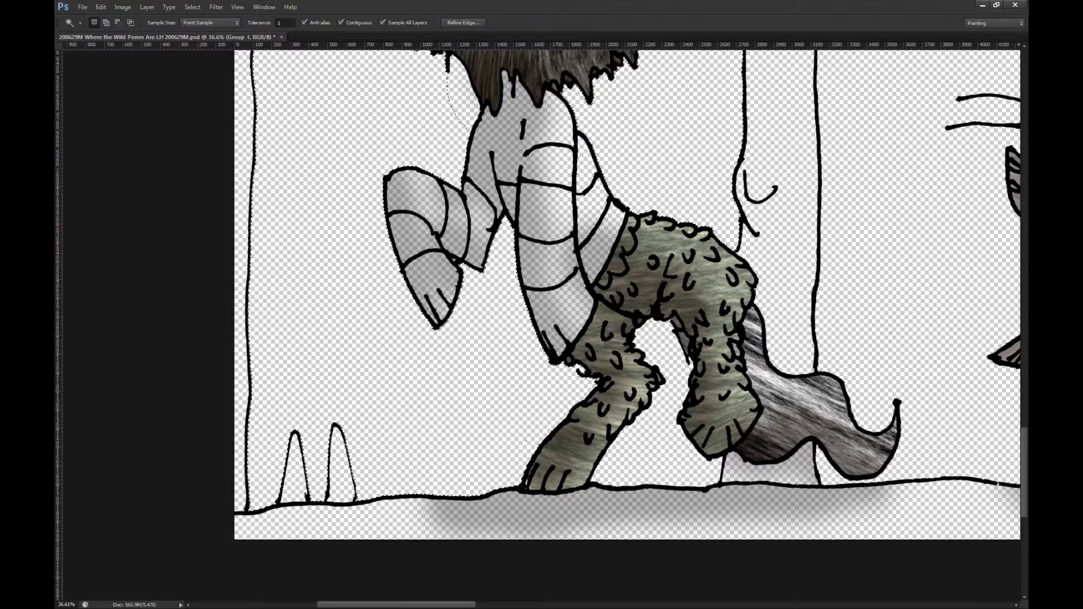
pyautogui.hotkey('alt', '[')
pyautogui.hotkey('alt', 'shift', '[')
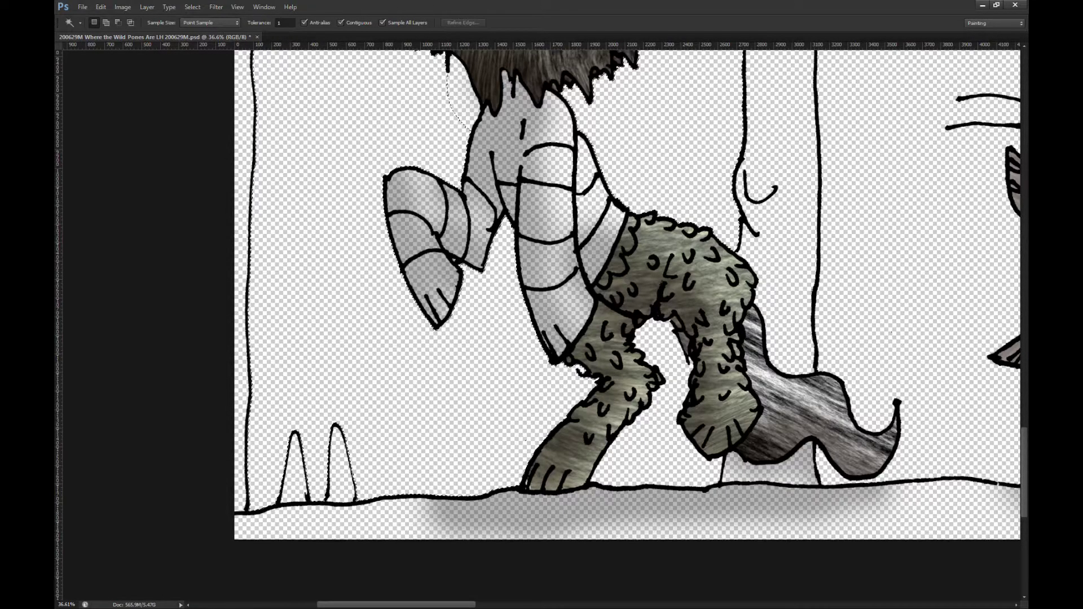
pyautogui.hotkey('ctrl', ',')
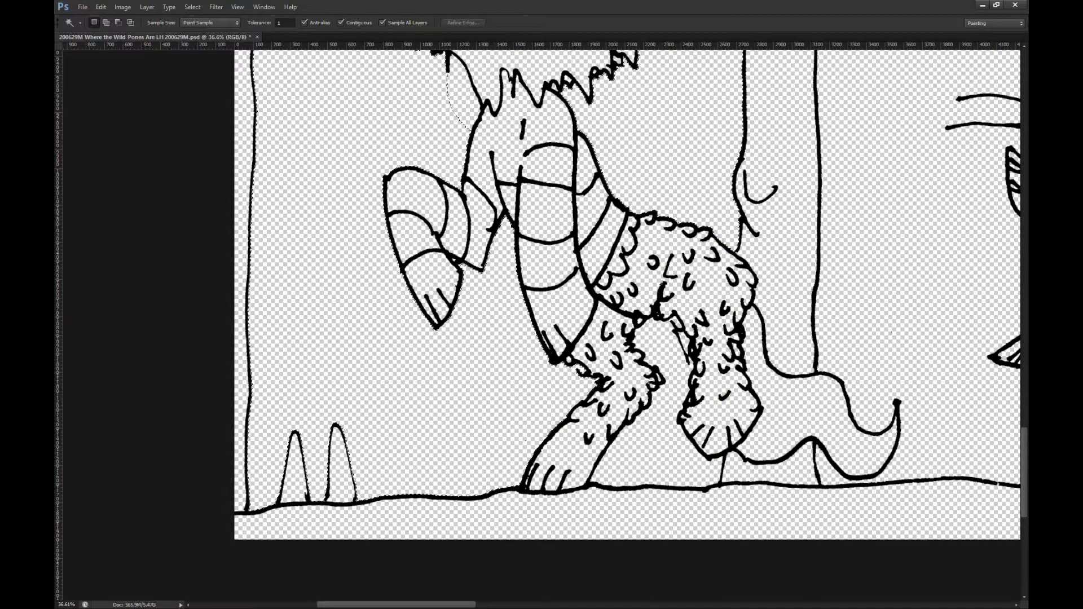
# Step: Return to the foliage shading layer and rework the Magic Wand selection to confine painting within the grass outlines
pyautogui.hotkey('alt', '[')
pyautogui.hotkey('ctrl', 'd')
pyautogui.hotkey('alt', '[')
pyautogui.click(395, 520)
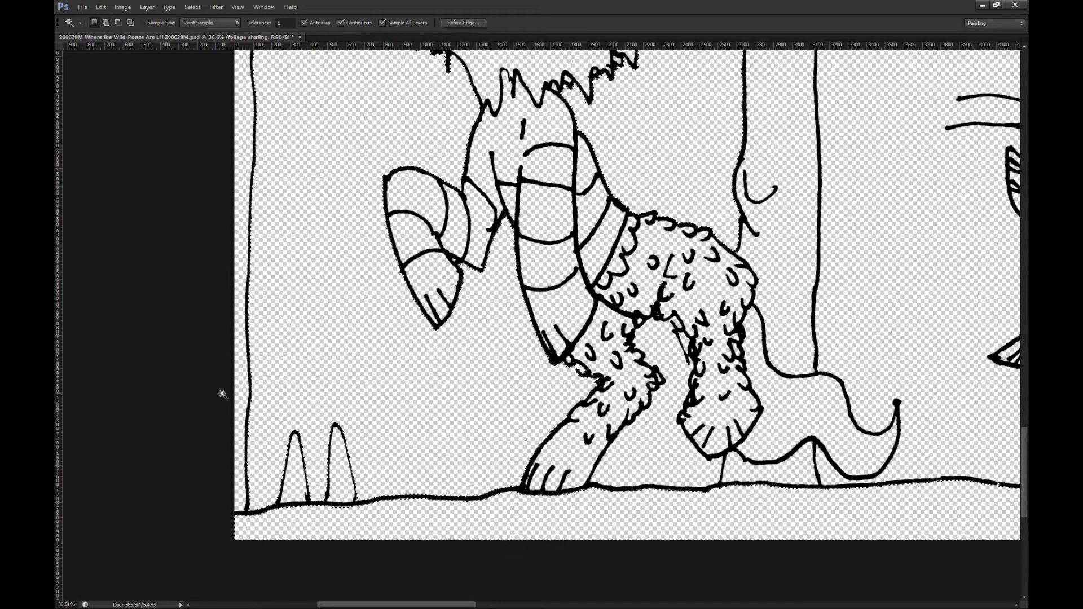
pyautogui.scroll(-6, 223, 394)
pyautogui.scroll(4, 808, 427)
pyautogui.hscroll(2, 506, 382)
pyautogui.hscroll(2, 506, 381)
pyautogui.keyDown('shift'); pyautogui.click(879, 362); pyautogui.keyUp('shift')
# Step: Examine the selection edges along the ground line, grass clumps and characters across the whole illustration
pyautogui.scroll(-1, 144, 326)
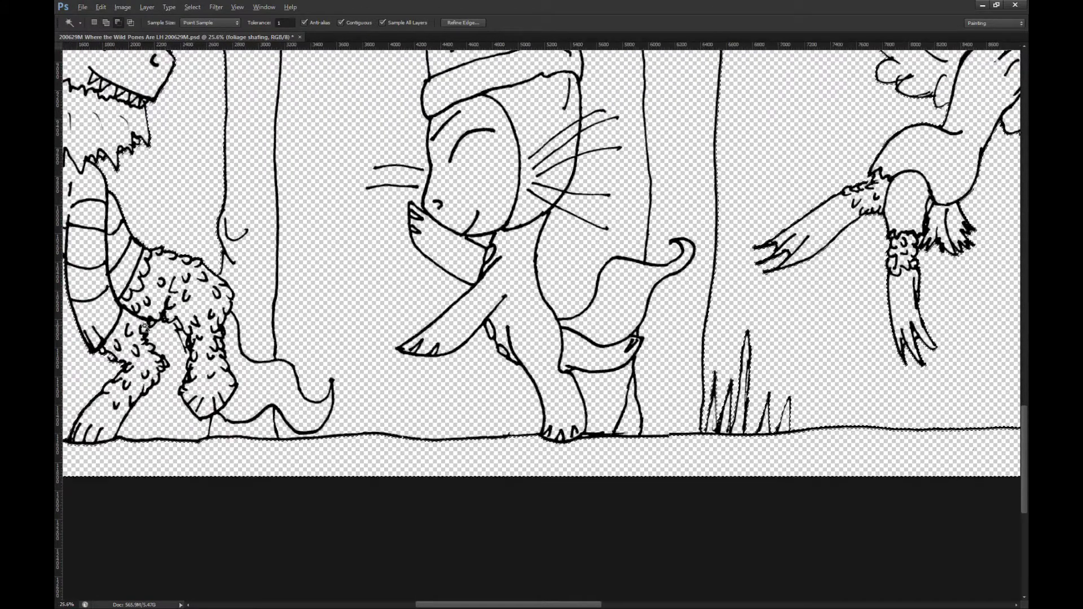
pyautogui.scroll(-6, 145, 326)
pyautogui.scroll(7, 708, 341)
pyautogui.scroll(-6, 192, 289)
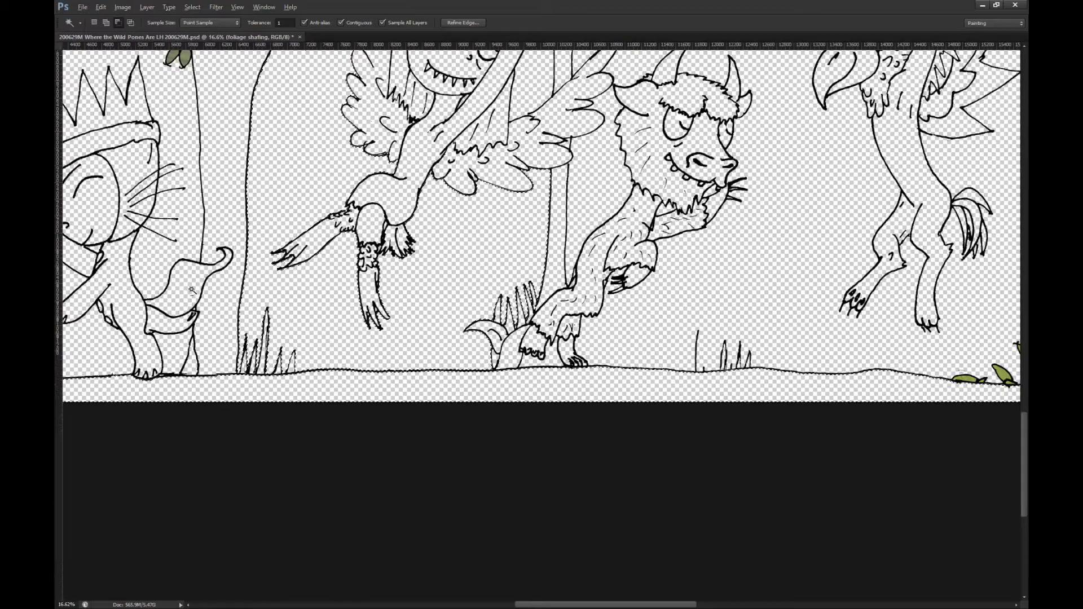
pyautogui.scroll(2, 673, 338)
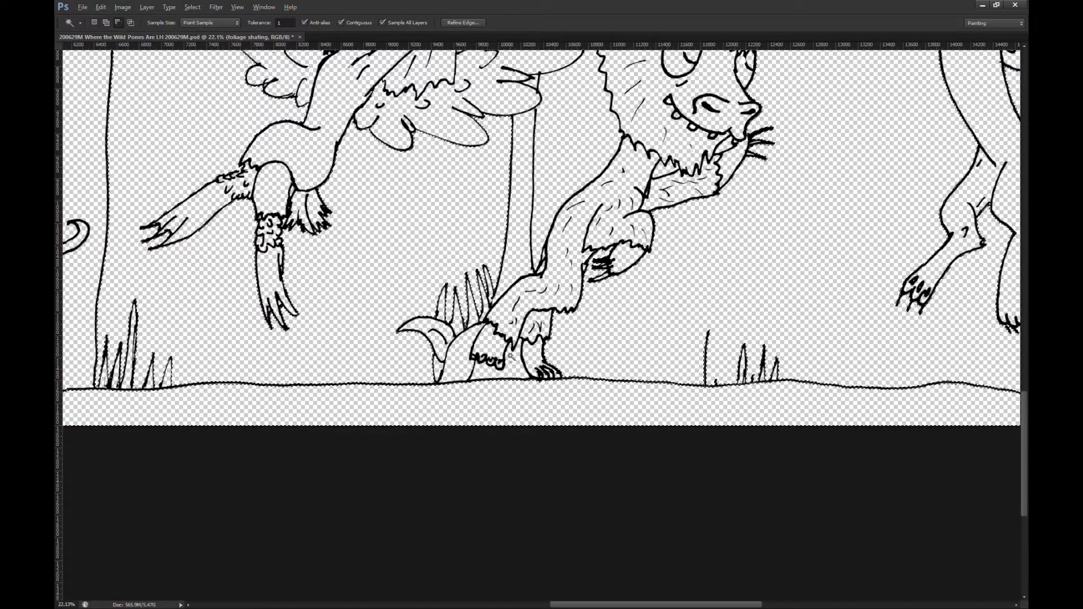
pyautogui.scroll(-3, 509, 356)
pyautogui.scroll(-1, 764, 360)
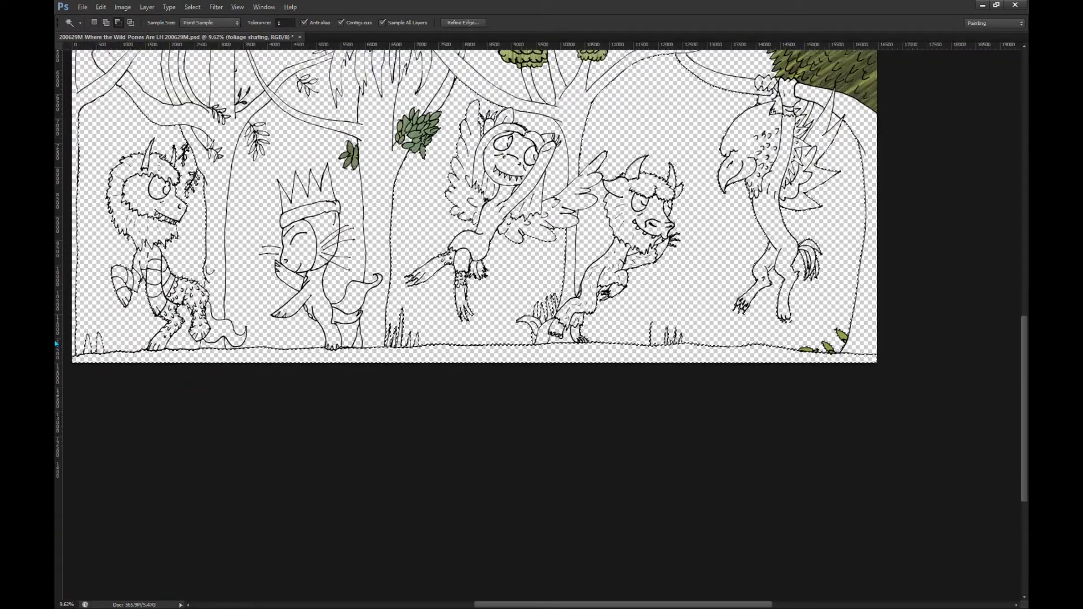
pyautogui.scroll(2, 145, 404)
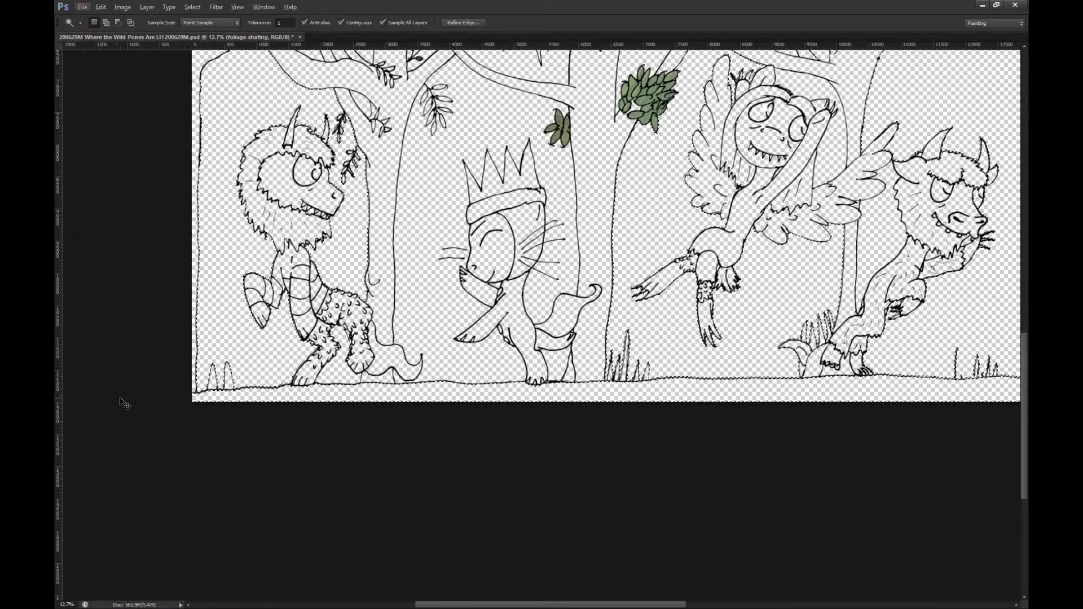
pyautogui.scroll(6, 136, 400)
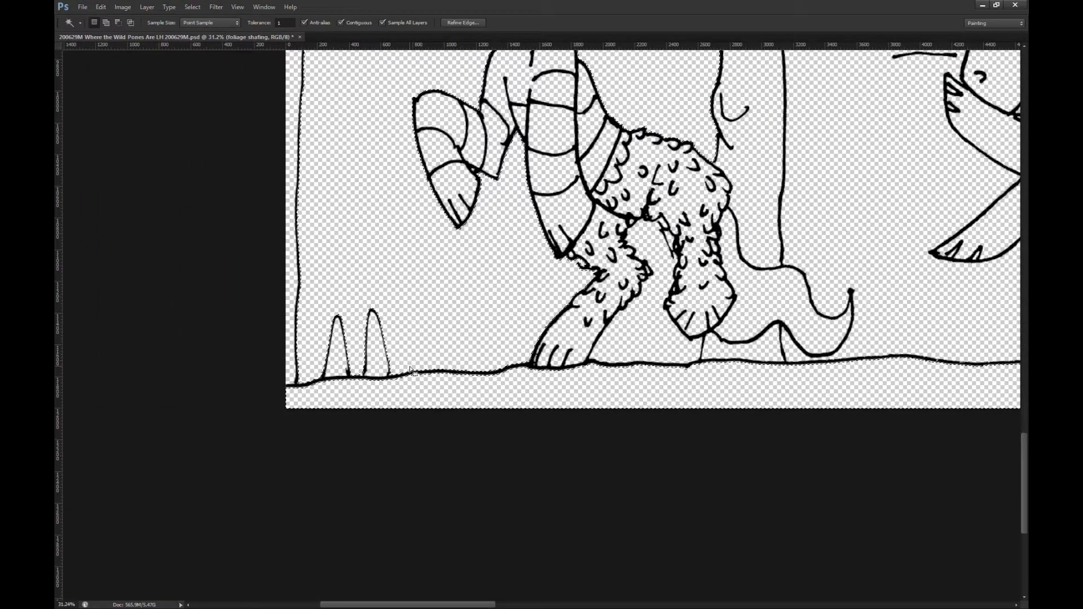
# Step: Brush soft dark shading along the left sides of the two grass blades in front of the striped creature
pyautogui.press('m')
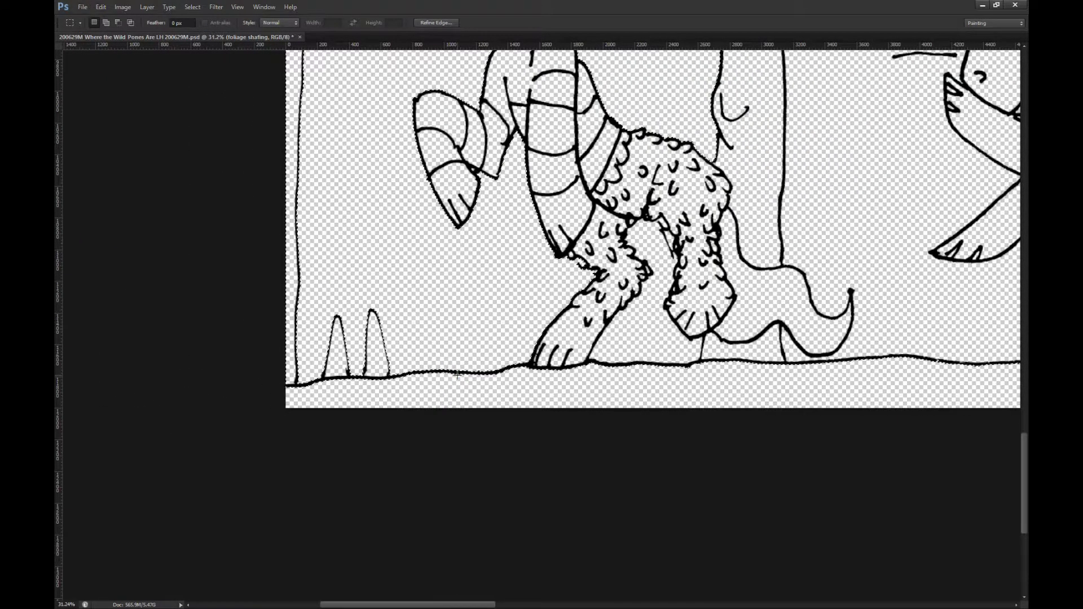
pyautogui.press('w')
pyautogui.scroll(3, 342, 358)
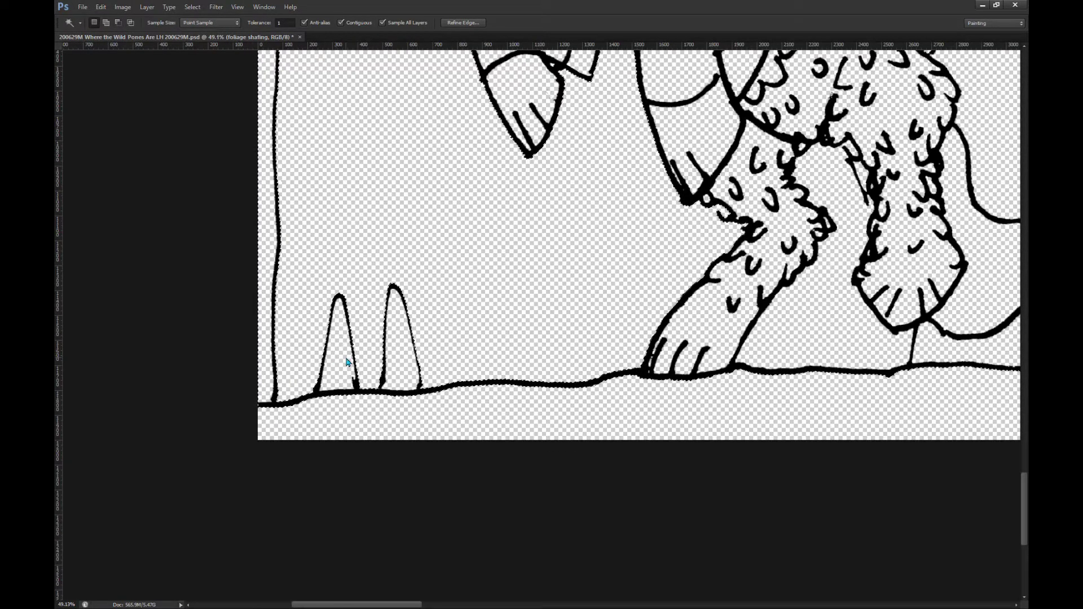
pyautogui.press('b')
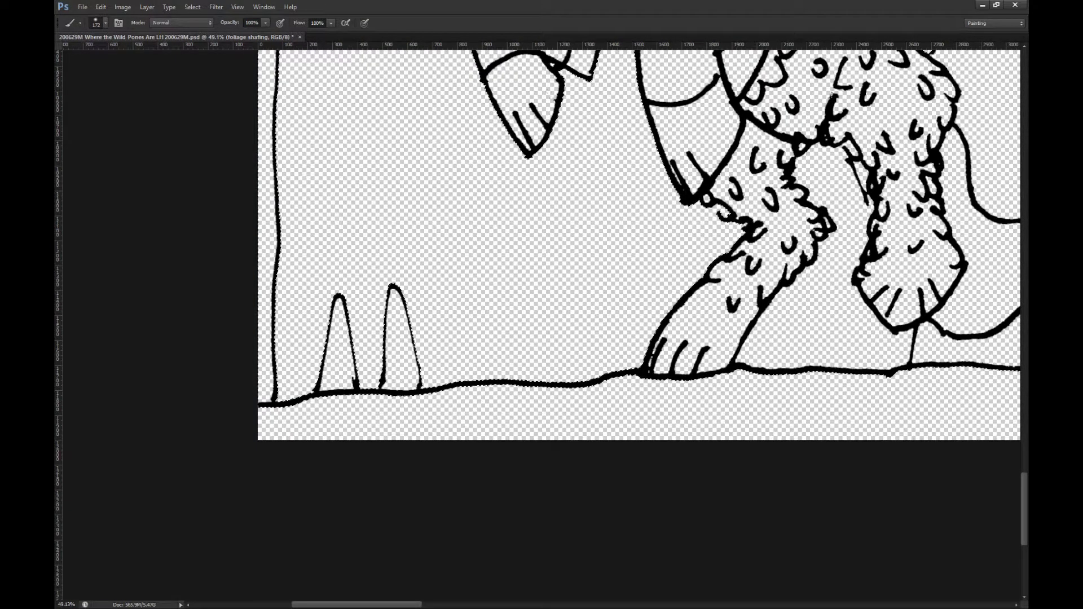
pyautogui.moveTo(317, 376); pyautogui.dragTo(323, 317)
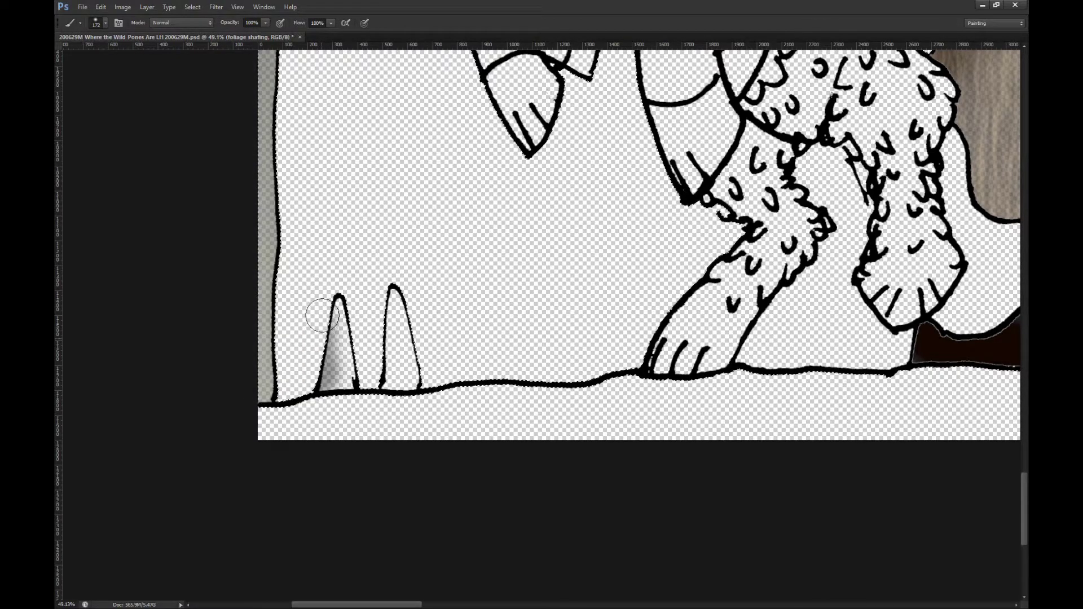
pyautogui.moveTo(375, 381); pyautogui.dragTo(372, 295)
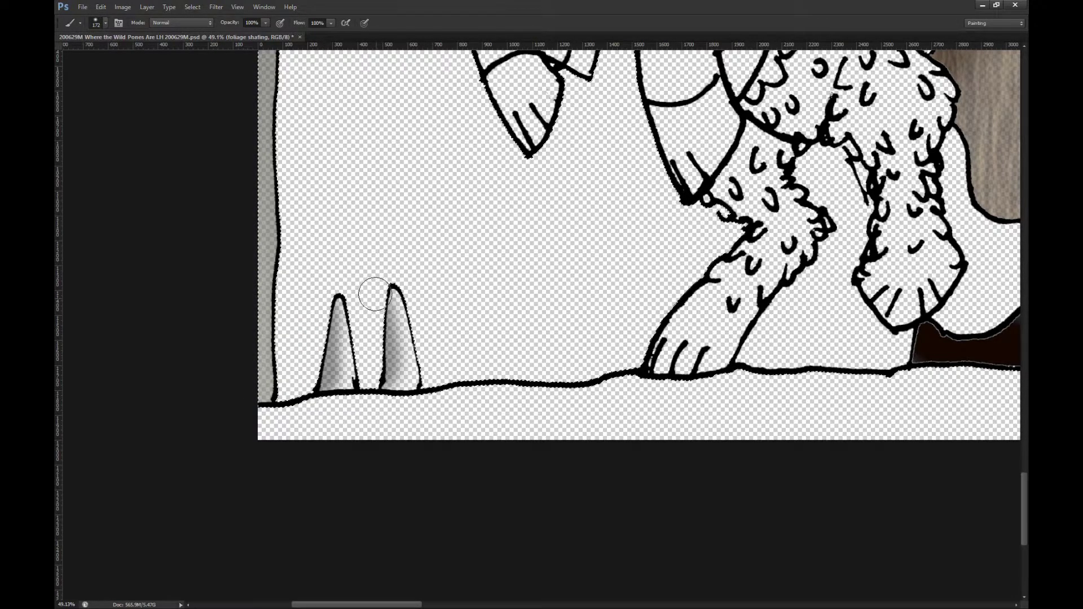
# Step: Brush soft dark shading along the left sides of the grass blades beside the pale tree's base
pyautogui.scroll(-5, 174, 310)
pyautogui.scroll(-2, 175, 309)
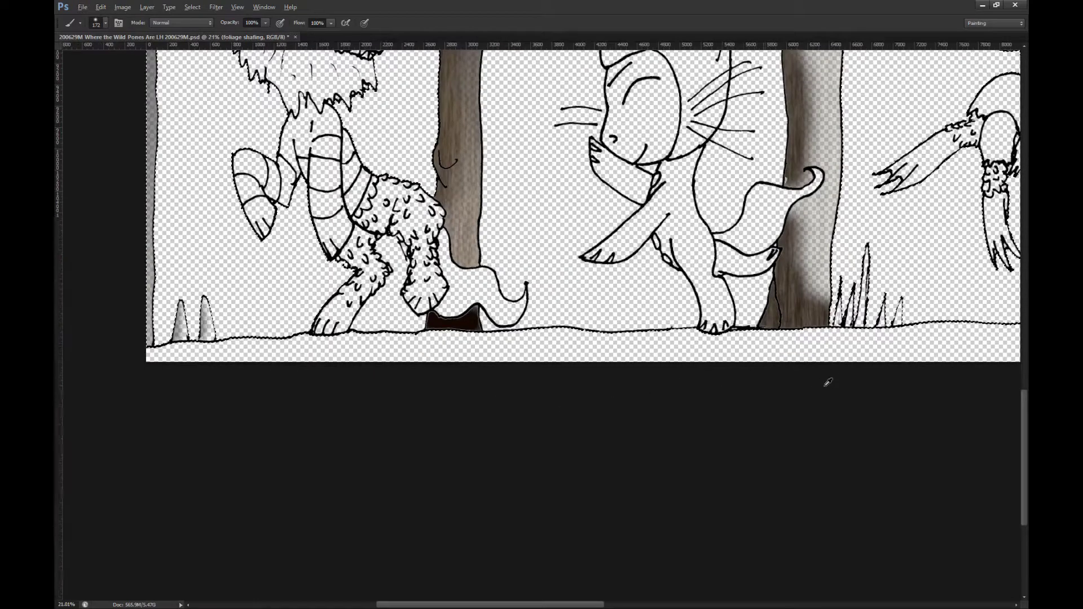
pyautogui.scroll(2, 926, 293)
pyautogui.scroll(5, 939, 289)
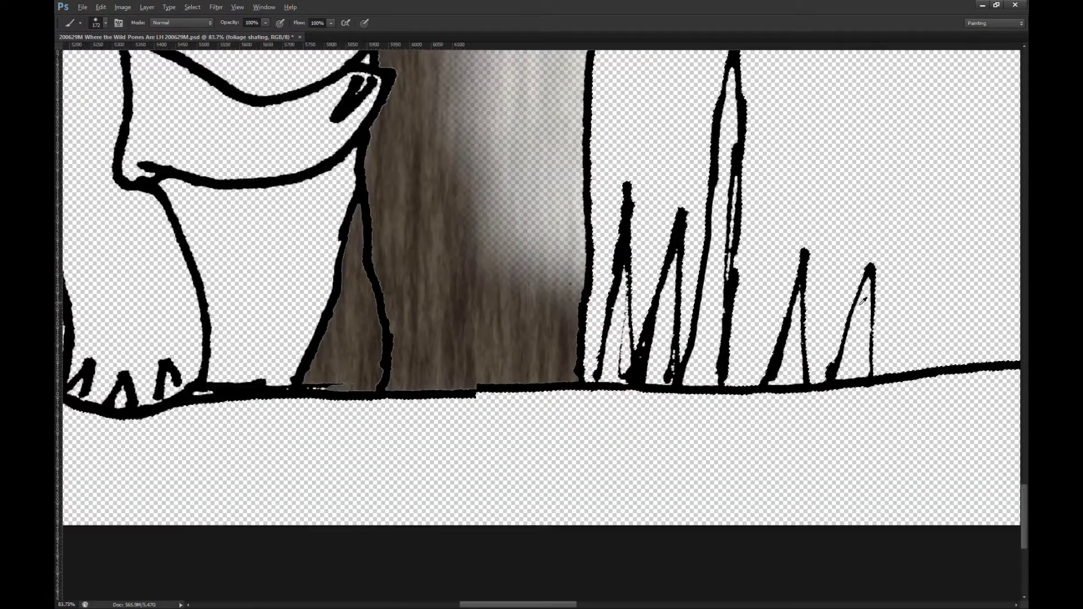
pyautogui.moveTo(840, 339); pyautogui.dragTo(848, 292)
pyautogui.moveTo(790, 356); pyautogui.dragTo(774, 278)
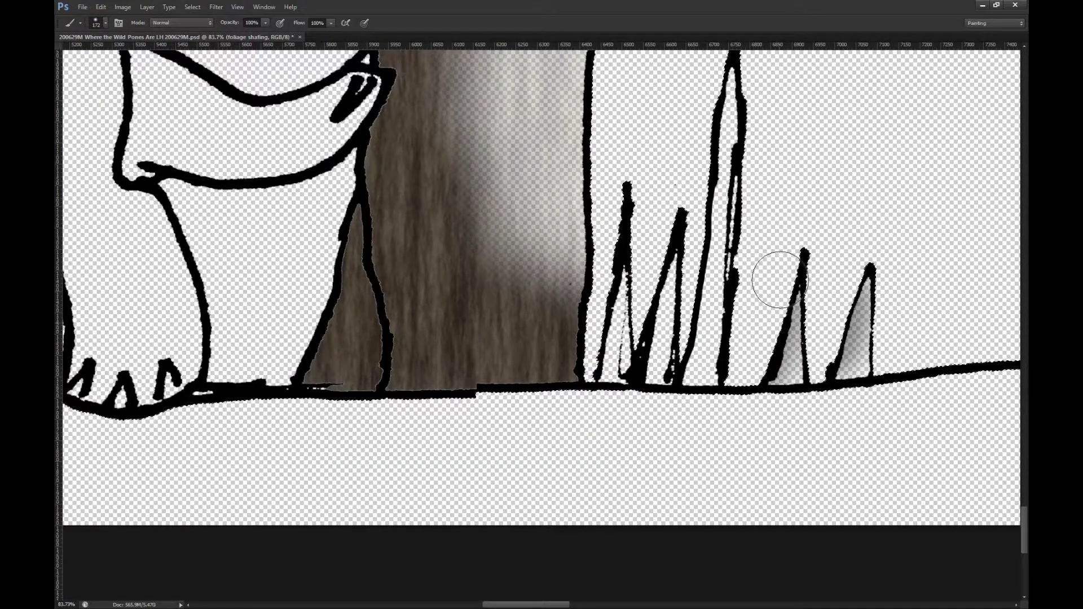
pyautogui.moveTo(665, 366)
pyautogui.mouseDown()
pyautogui.moveTo(699, 292)
pyautogui.moveTo(701, 96)
pyautogui.mouseUp()
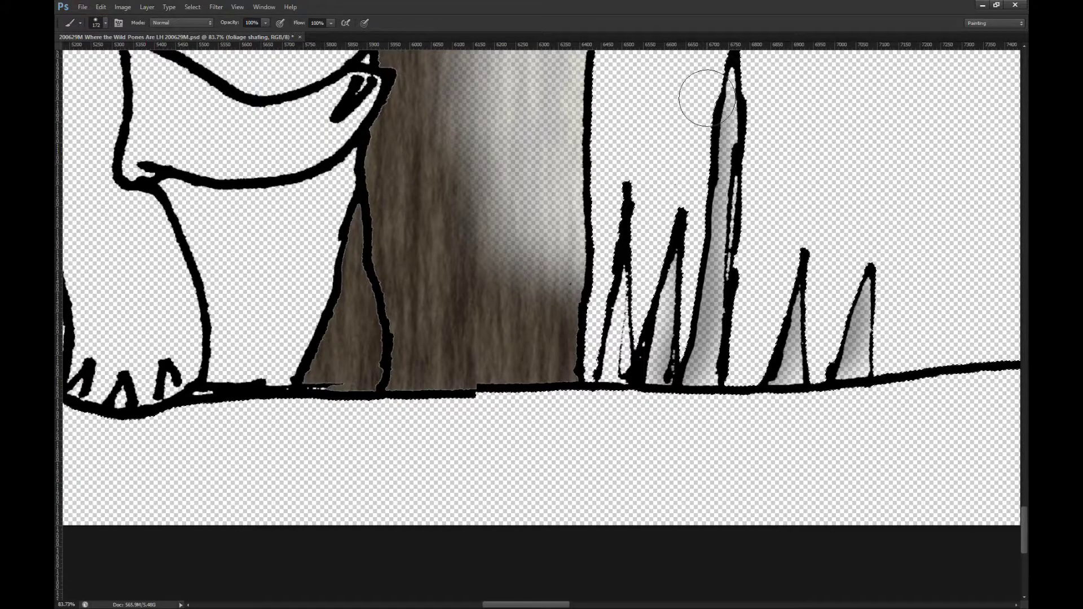
pyautogui.moveTo(621, 282)
pyautogui.mouseDown()
pyautogui.moveTo(594, 360)
pyautogui.moveTo(601, 278)
pyautogui.mouseUp()
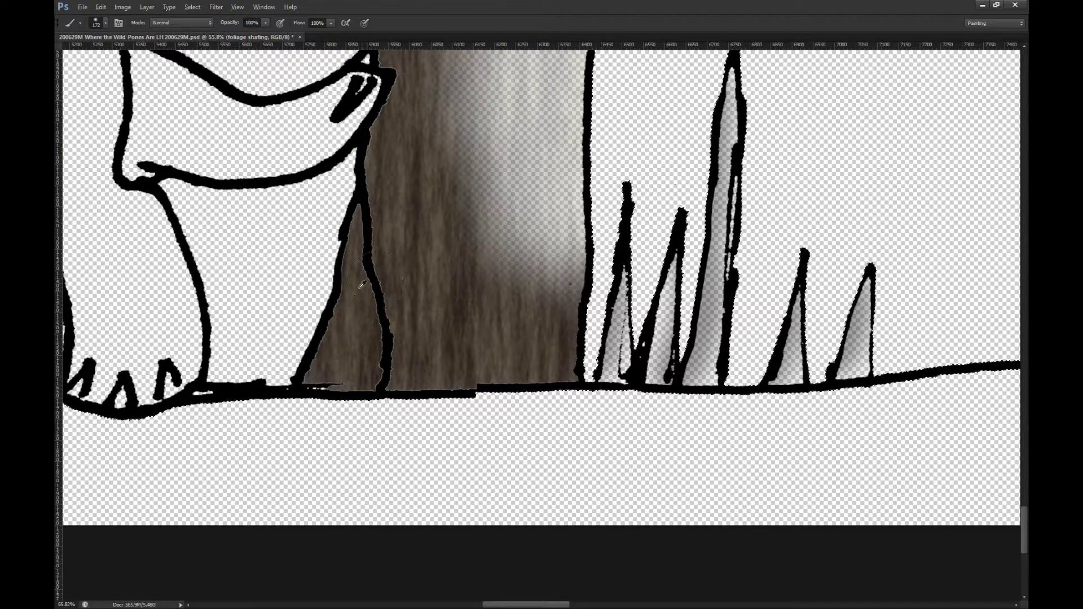
# Step: Brush soft dark shading over the curved tail and the grass blades beside the dark horned creature's tree base
pyautogui.scroll(-10, 364, 286)
pyautogui.scroll(5, 903, 308)
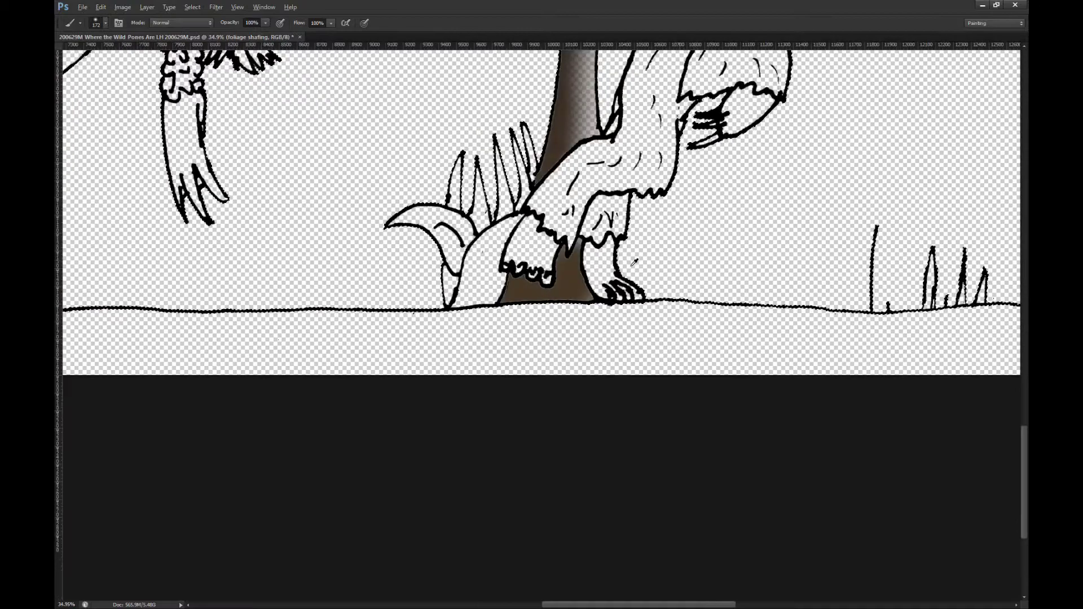
pyautogui.scroll(4, 631, 266)
pyautogui.scroll(1, 436, 278)
pyautogui.moveTo(389, 364); pyautogui.dragTo(367, 279)
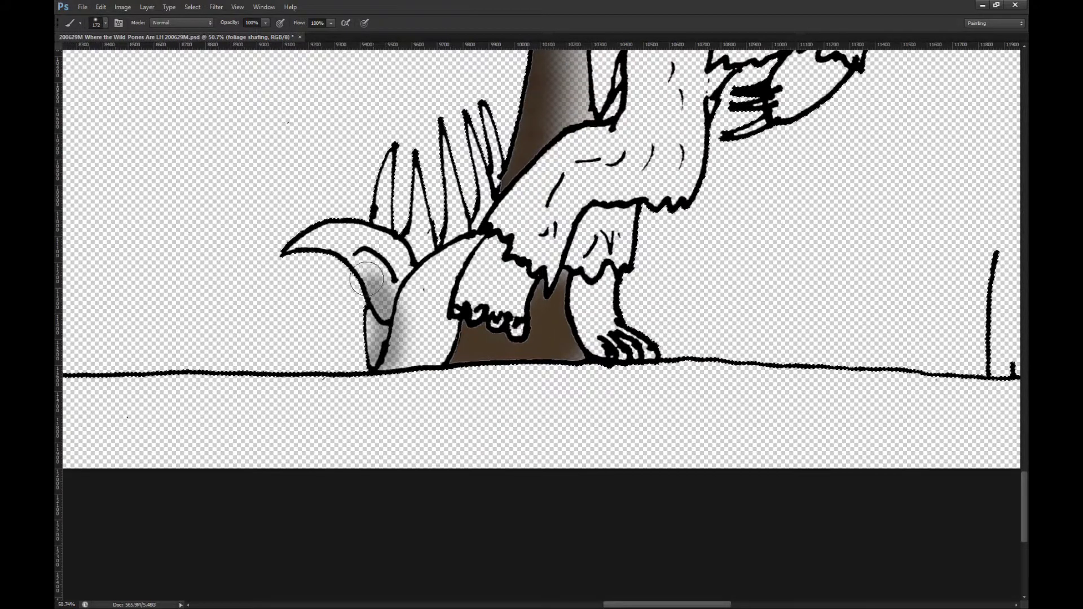
pyautogui.moveTo(363, 152); pyautogui.dragTo(402, 247)
pyautogui.moveTo(424, 193)
pyautogui.mouseDown()
pyautogui.moveTo(438, 222)
pyautogui.moveTo(438, 167)
pyautogui.moveTo(472, 210)
pyautogui.moveTo(464, 150)
pyautogui.moveTo(494, 175)
pyautogui.mouseUp()
pyautogui.moveTo(418, 295)
pyautogui.mouseDown()
pyautogui.moveTo(393, 338)
pyautogui.moveTo(403, 355)
pyautogui.moveTo(453, 342)
pyautogui.moveTo(451, 366)
pyautogui.mouseUp()
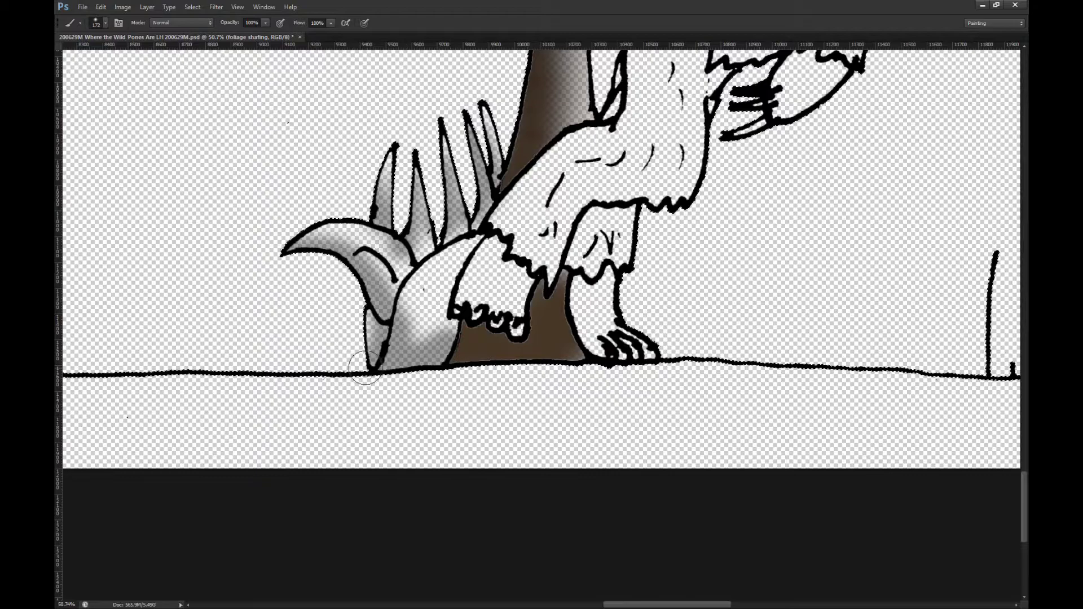
# Step: Brush soft dark shading into the small grass clump on the open ground ahead of the dark horned creature
pyautogui.scroll(-5, 265, 275)
pyautogui.hscroll(6, 338, 274)
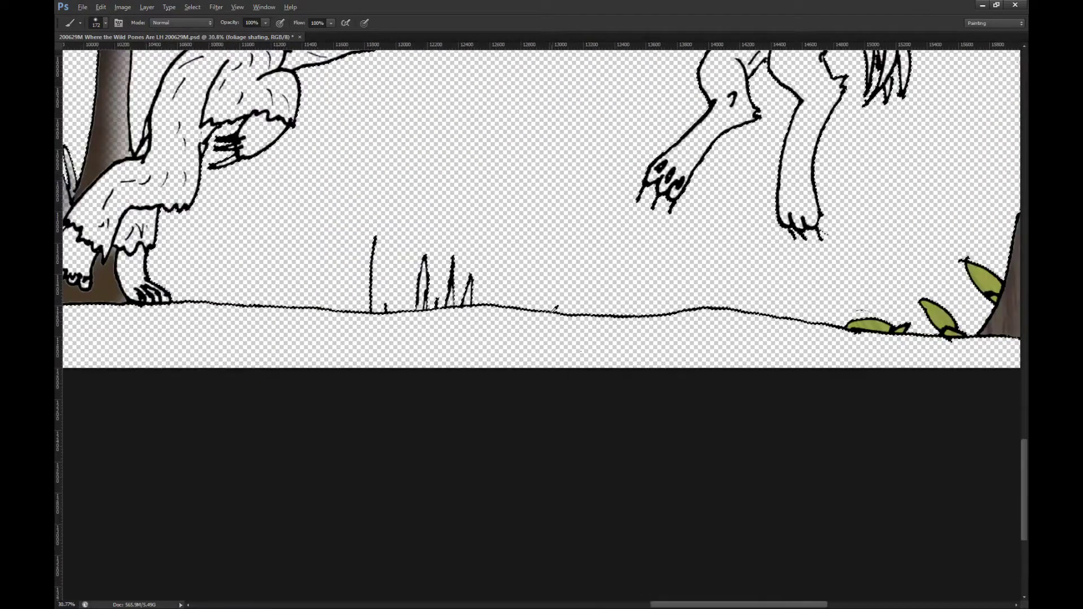
pyautogui.scroll(5, 419, 271)
pyautogui.scroll(4, 419, 271)
pyautogui.moveTo(350, 307); pyautogui.dragTo(357, 181)
pyautogui.moveTo(430, 333); pyautogui.dragTo(435, 232)
pyautogui.moveTo(468, 308)
pyautogui.mouseDown()
pyautogui.moveTo(477, 310)
pyautogui.moveTo(469, 214)
pyautogui.mouseUp()
# Step: Brush soft dark shading along the undersides of the green leaves beside the last tree's base
pyautogui.scroll(-10, 234, 231)
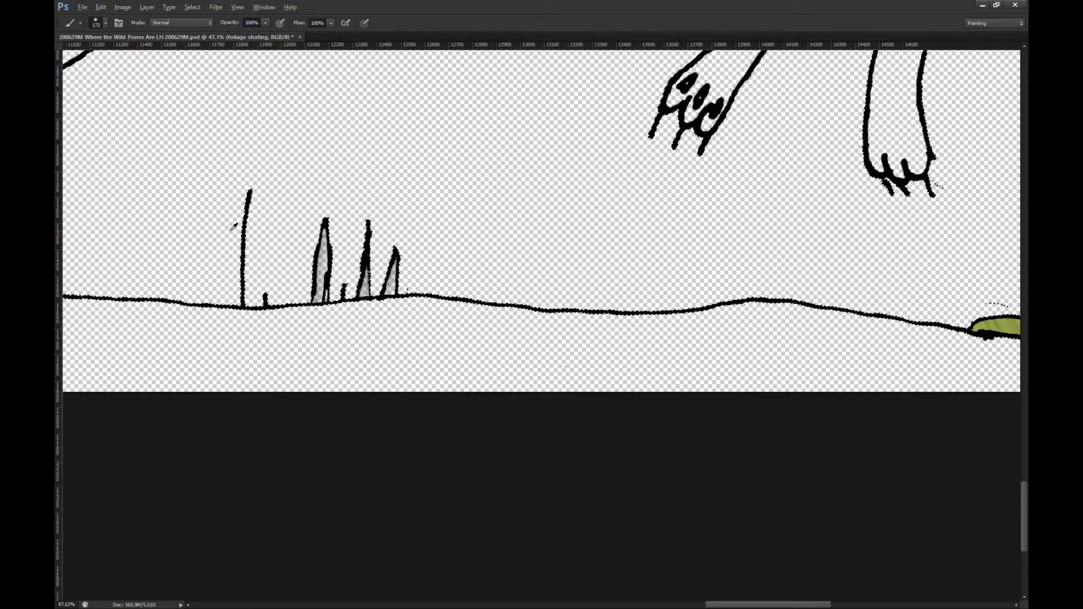
pyautogui.scroll(3, 818, 305)
pyautogui.moveTo(633, 295); pyautogui.dragTo(544, 290)
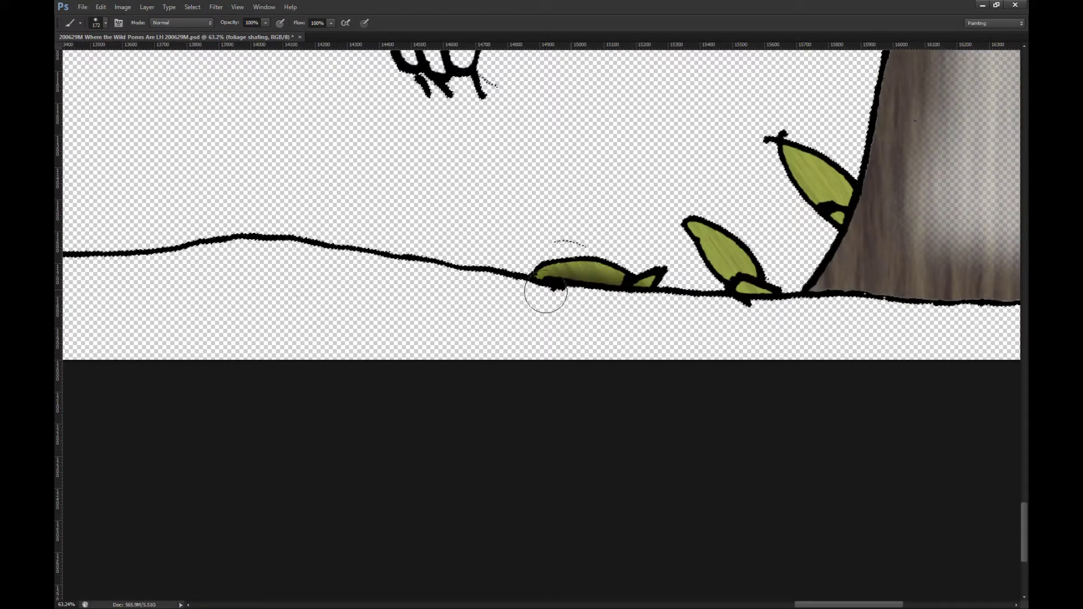
pyautogui.moveTo(729, 294); pyautogui.dragTo(685, 250)
pyautogui.moveTo(818, 241); pyautogui.dragTo(773, 176)
# Step: Show all the colour layers of the illustration again and clear the selection
pyautogui.scroll(-6, 748, 180)
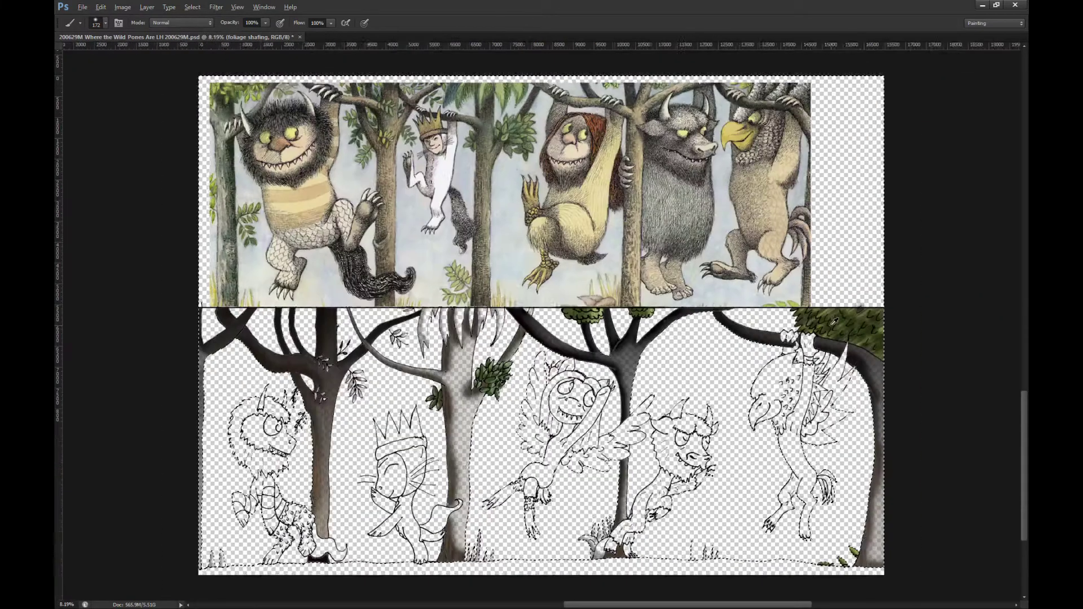
pyautogui.scroll(1, 619, 375)
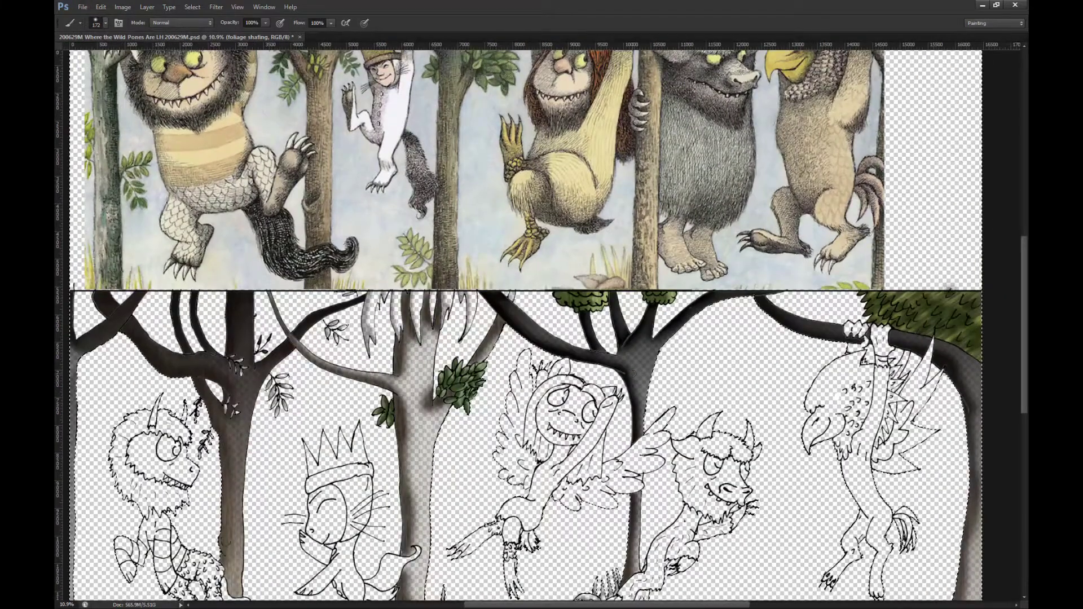
pyautogui.hotkey('alt', '[')
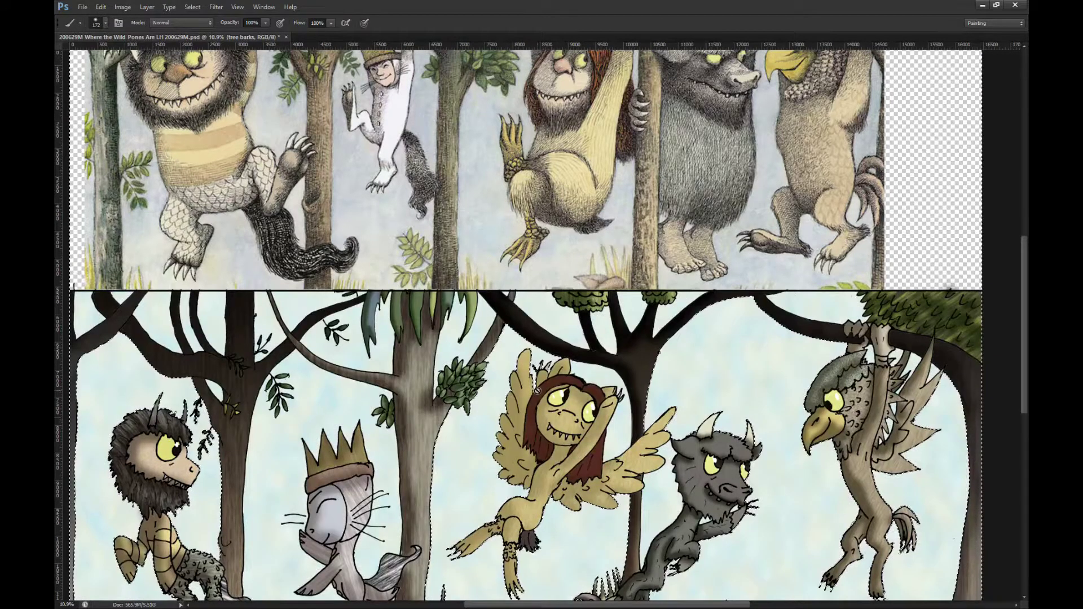
pyautogui.scroll(-3, 567, 387)
pyautogui.scroll(-3, 567, 387)
pyautogui.press('m')
pyautogui.click(652, 408)
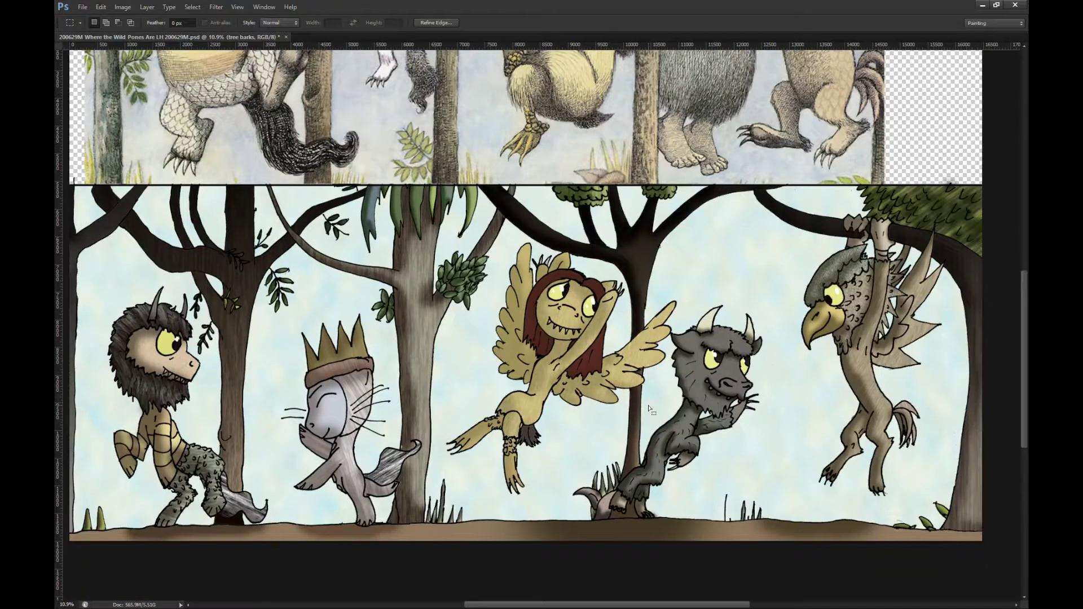
# Step: Save the illustration file
pyautogui.scroll(-1, 566, 378)
pyautogui.scroll(-1, 566, 377)
pyautogui.hotkey('ctrl', 's')
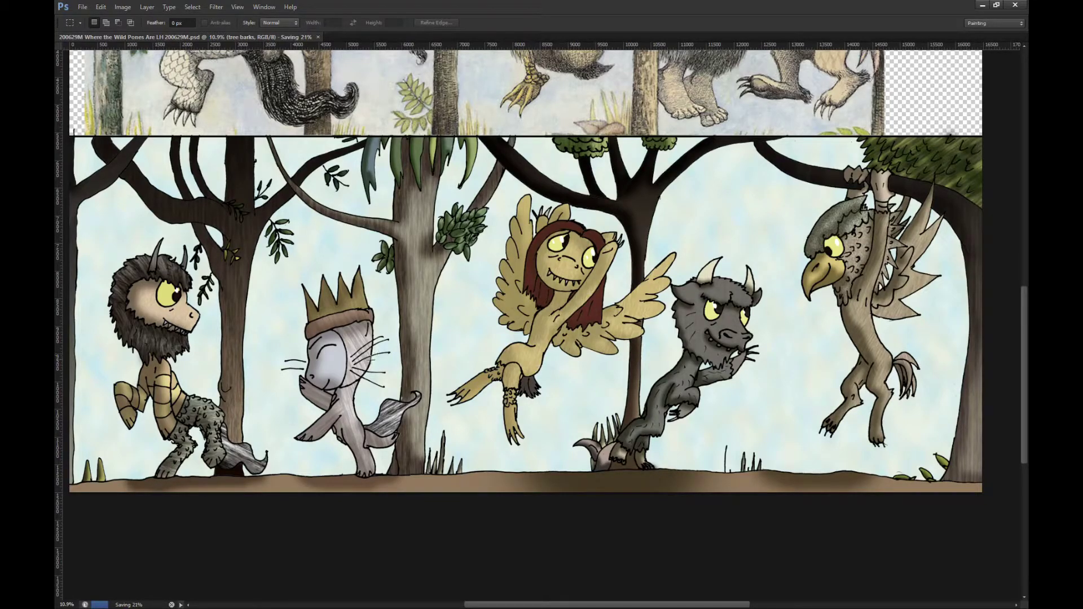
# Step: Erase the stray black speck on the crowned character's face on the OUTLINES layer
pyautogui.scroll(6, 371, 360)
pyautogui.scroll(3, 338, 354)
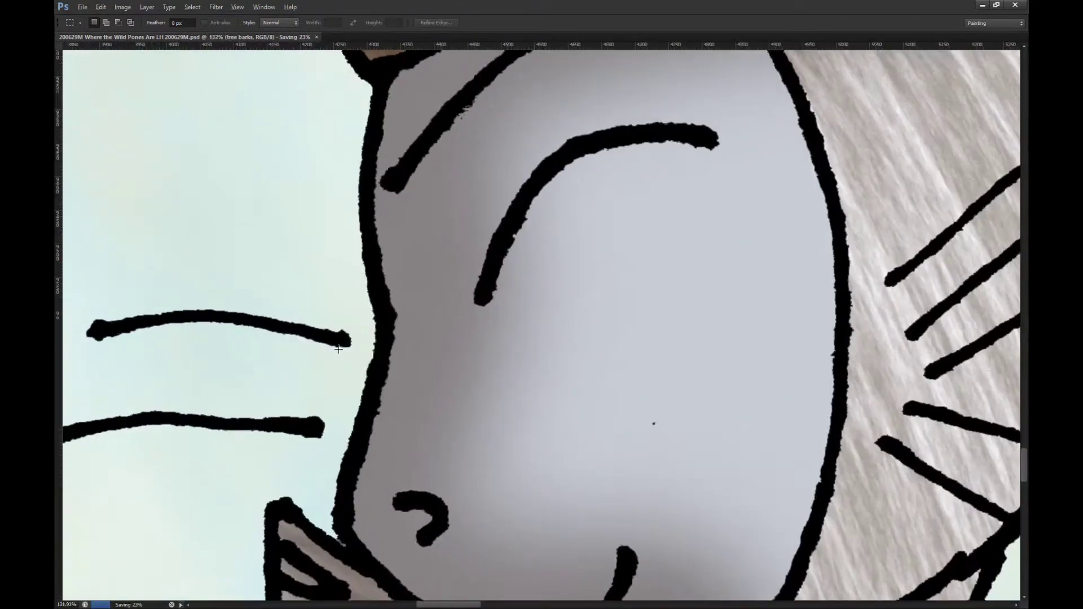
pyautogui.scroll(-4, 344, 318)
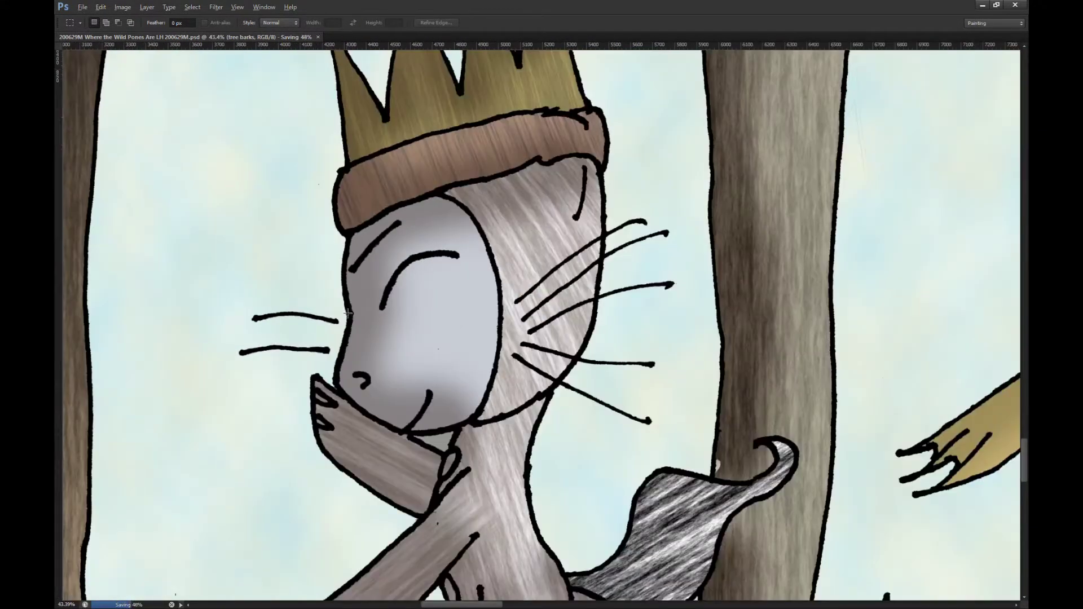
pyautogui.scroll(2, 732, 304)
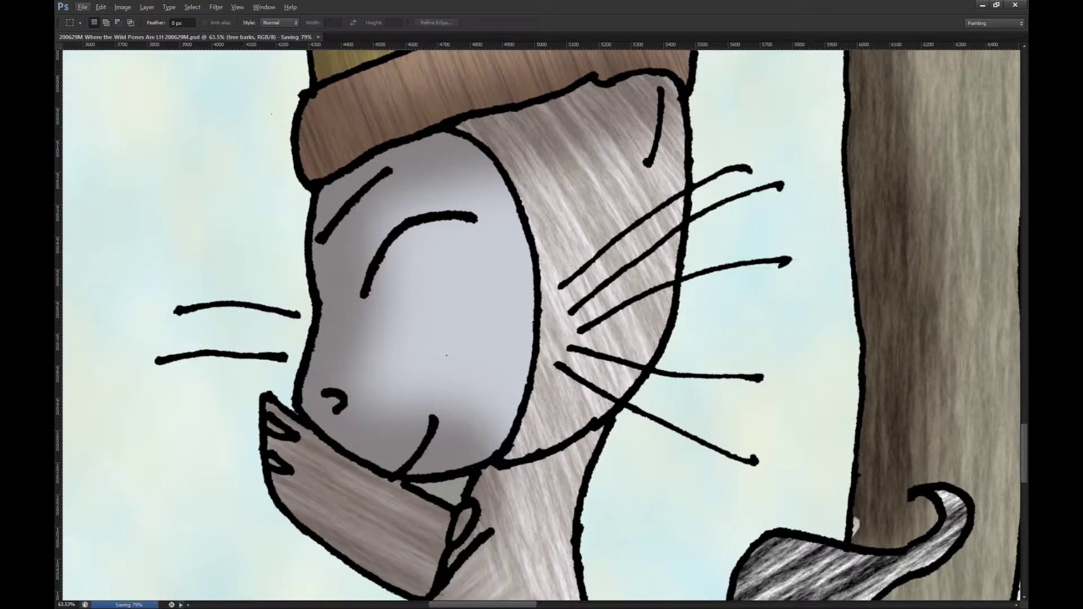
pyautogui.hotkey('alt', '.')
pyautogui.press('e')
pyautogui.click(446, 355)
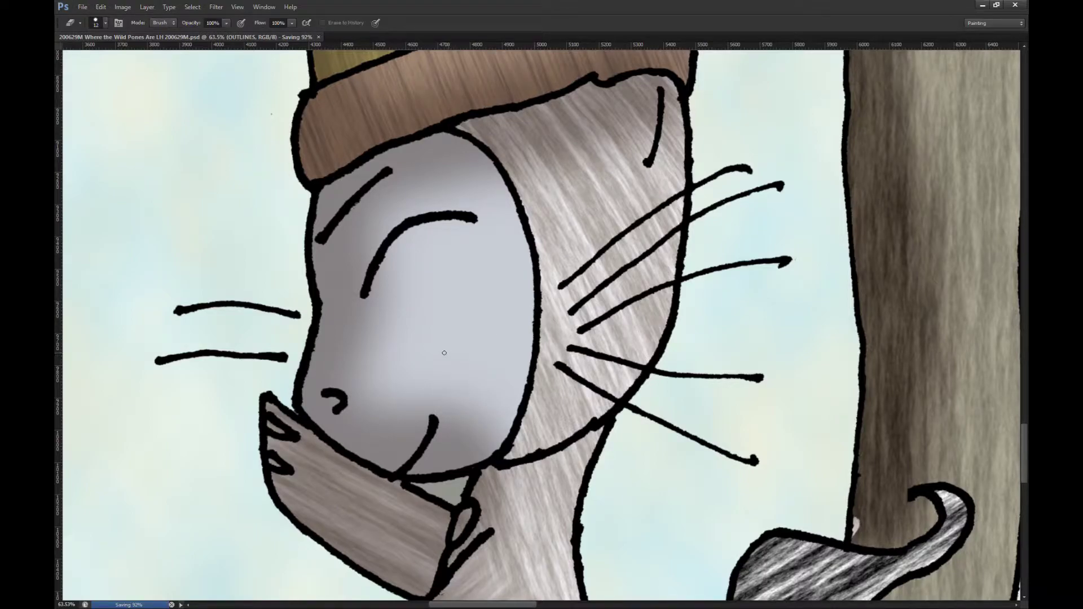
# Step: Select the gap beneath the crowned character's chin with the Magic Wand and delete the stray shading there from the character's shading layer
pyautogui.scroll(-4, 497, 362)
pyautogui.scroll(3, 374, 383)
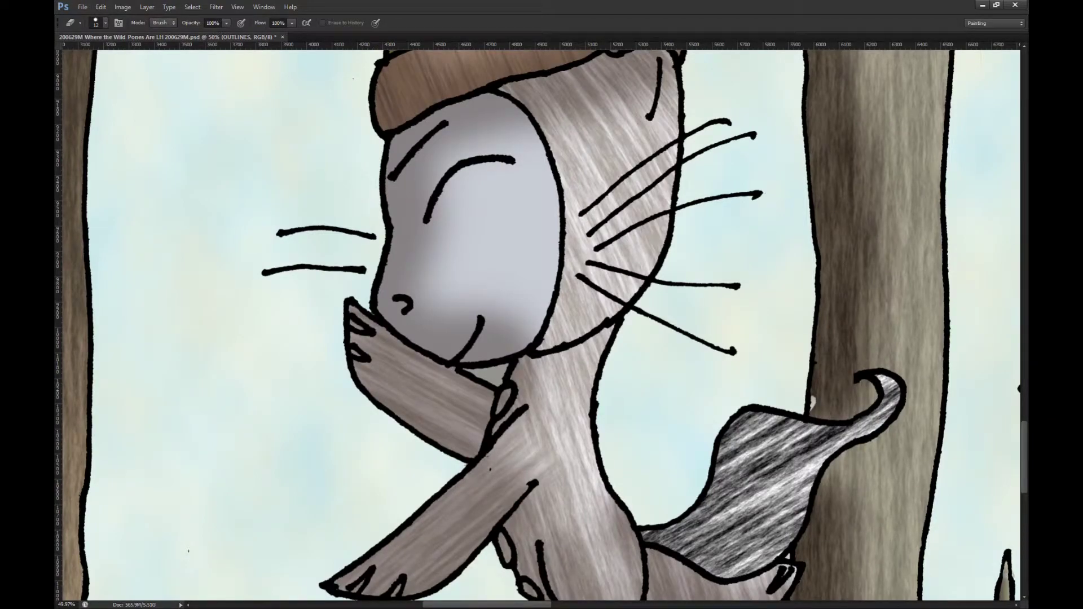
pyautogui.hotkey('ctrl', 'z')
pyautogui.press('w')
pyautogui.click(489, 374)
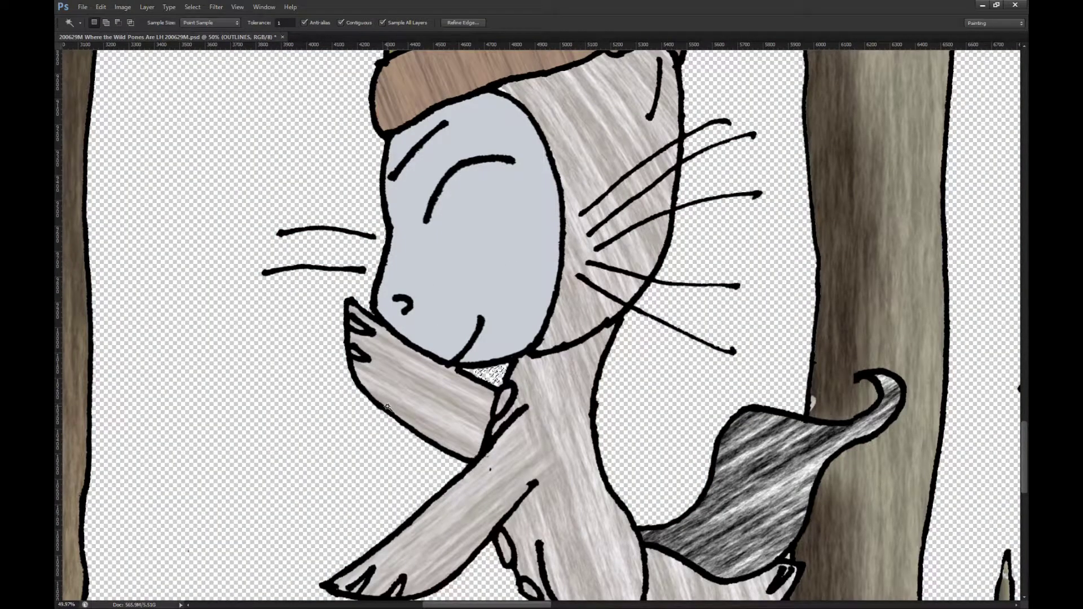
pyautogui.click(489, 377)
pyautogui.hotkey('alt', '[')
pyautogui.press('Delete')
pyautogui.press('m')
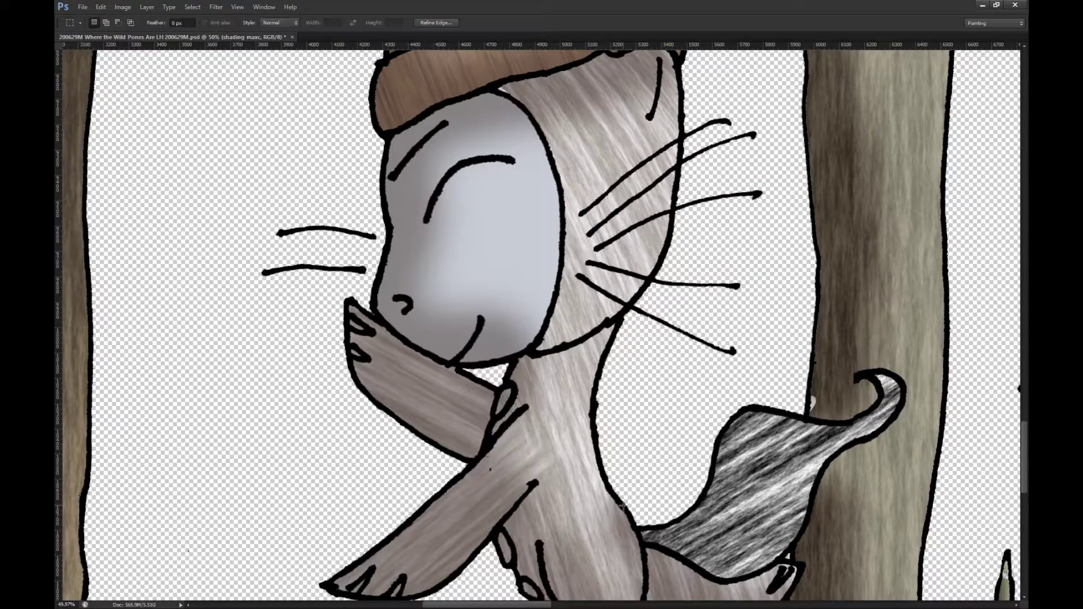
pyautogui.hotkey('alt', '[')
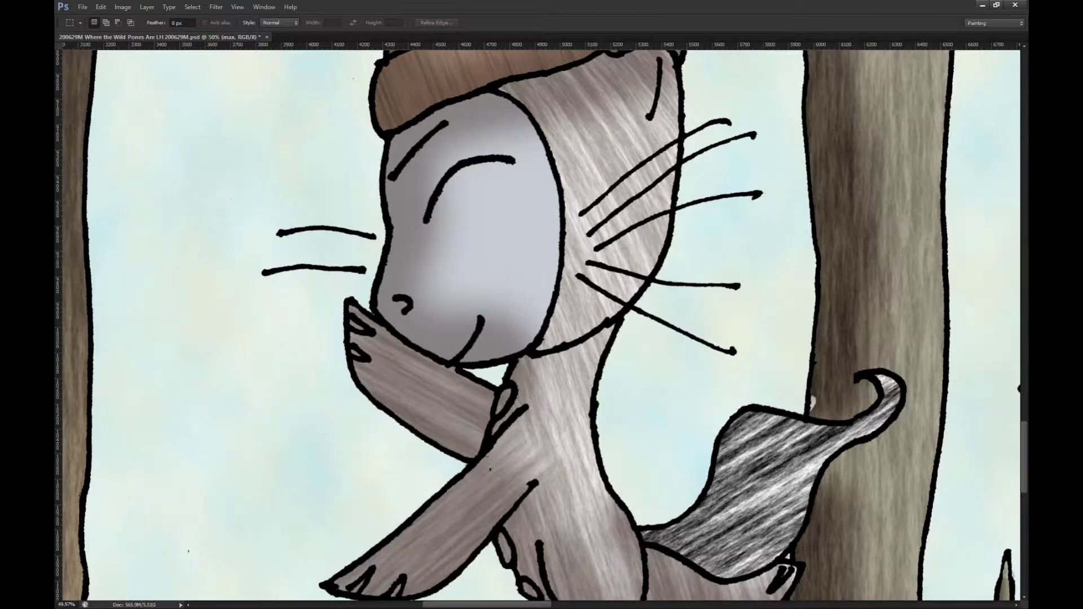
# Step: Check the whole illustration against the reference artwork for remaining flaws, and save the file
pyautogui.scroll(-5, 563, 258)
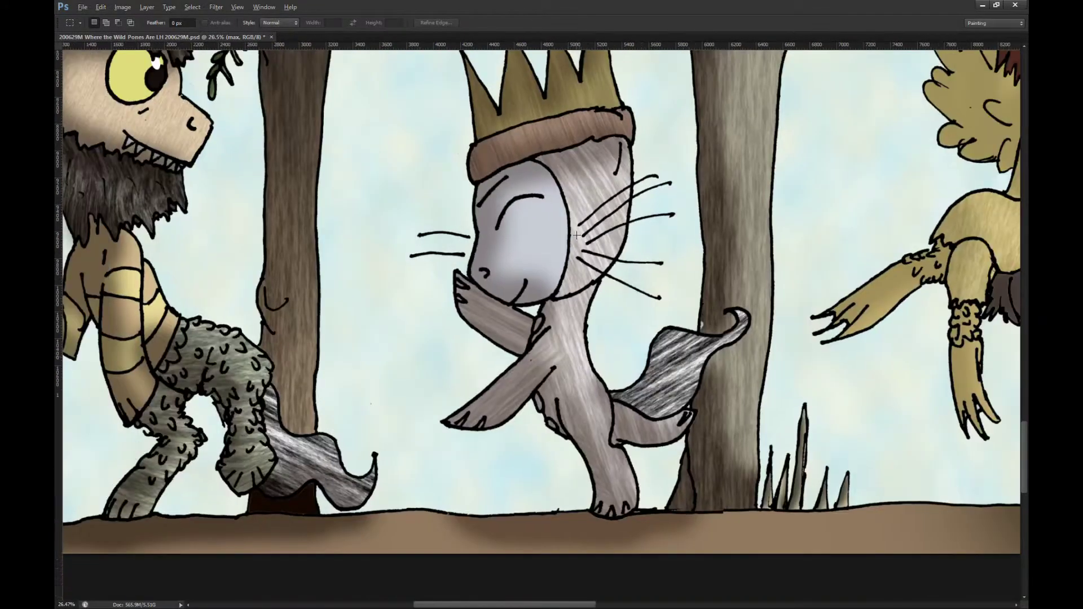
pyautogui.scroll(-2, 562, 258)
pyautogui.scroll(2, 491, 310)
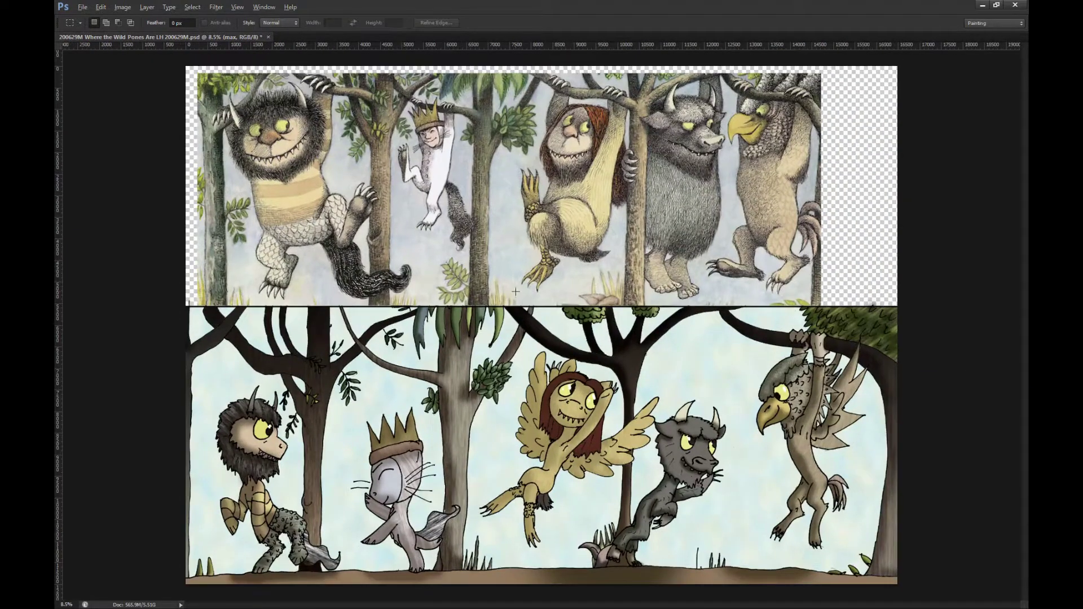
pyautogui.scroll(1, 491, 309)
pyautogui.scroll(2, 492, 308)
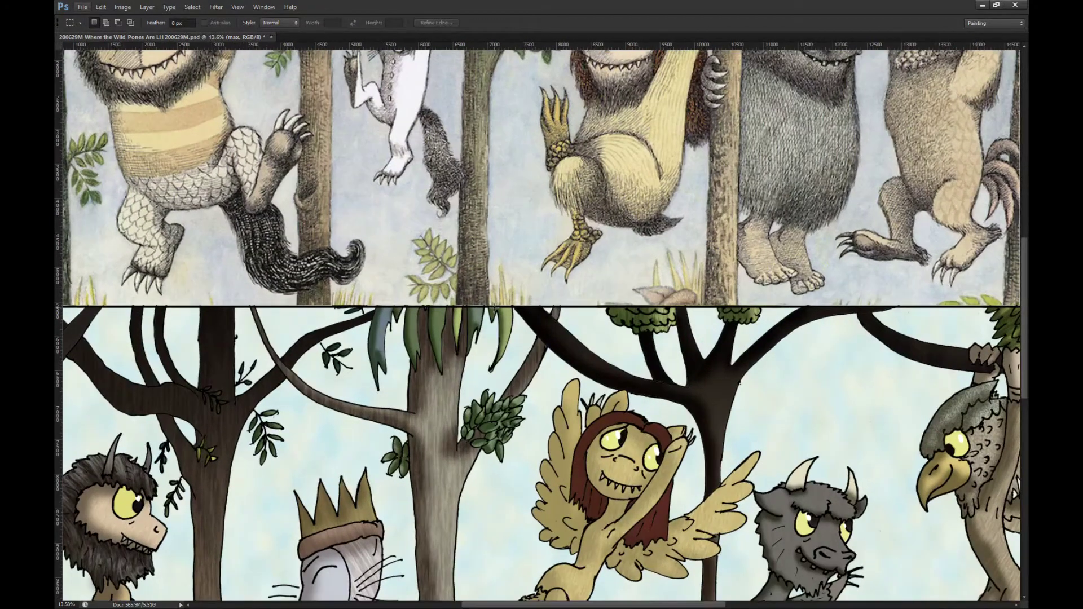
pyautogui.scroll(-3, 496, 307)
pyautogui.scroll(1, 506, 308)
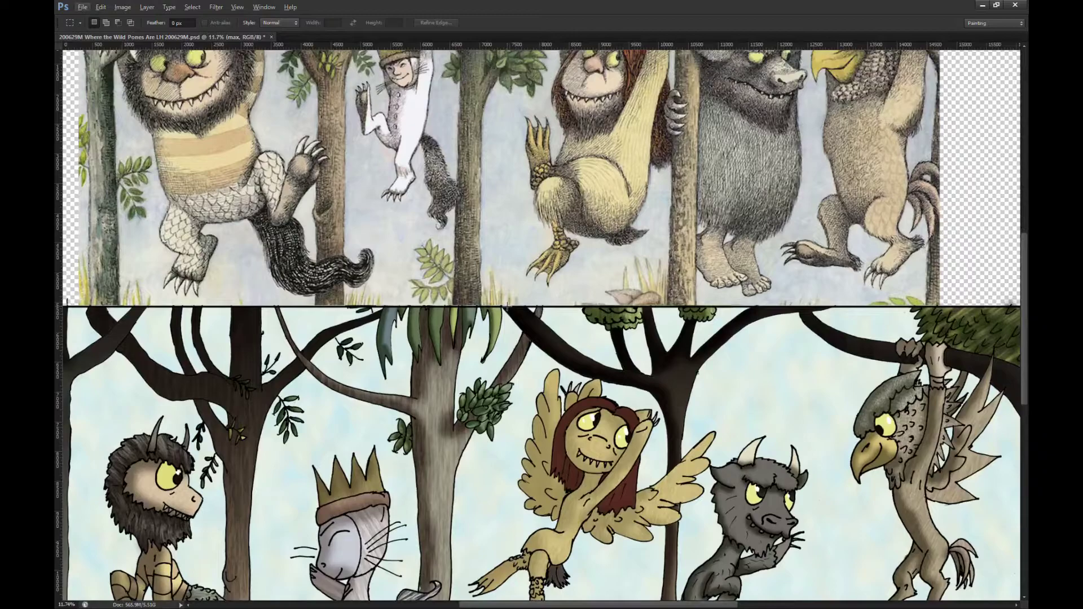
pyautogui.scroll(1, 507, 308)
pyautogui.scroll(1, 773, 364)
pyautogui.scroll(-5, 774, 365)
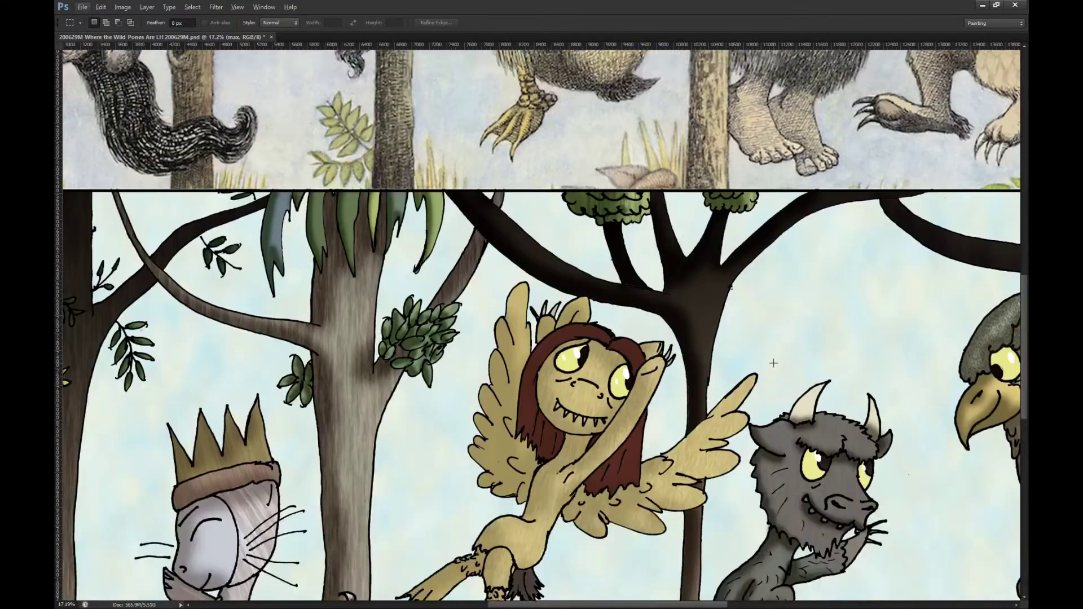
pyautogui.hscroll(-5, 777, 367)
pyautogui.scroll(-1, 776, 368)
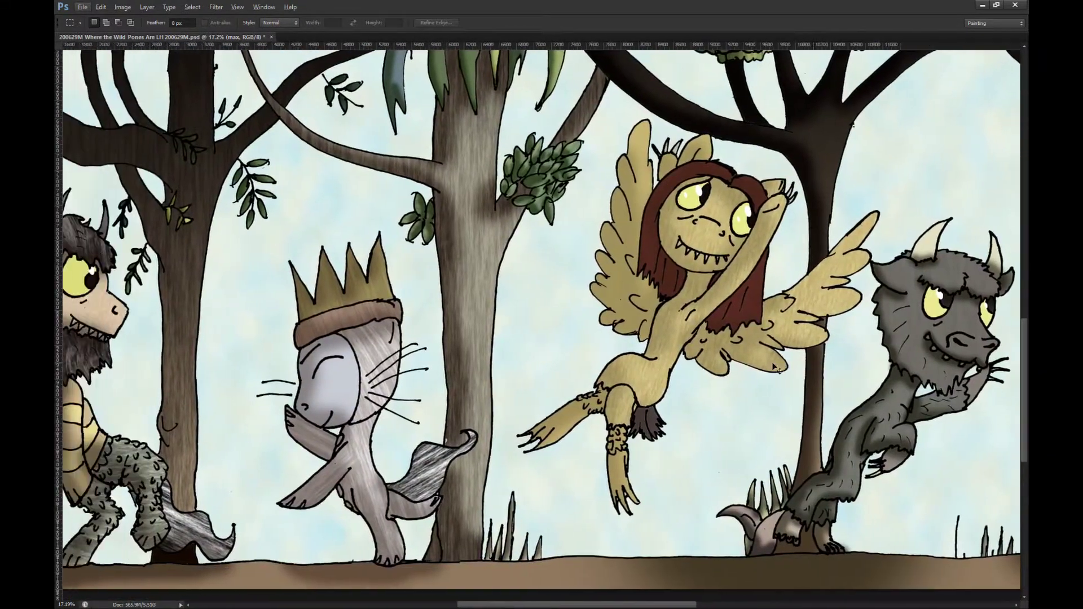
pyautogui.hotkey('ctrl', 's')
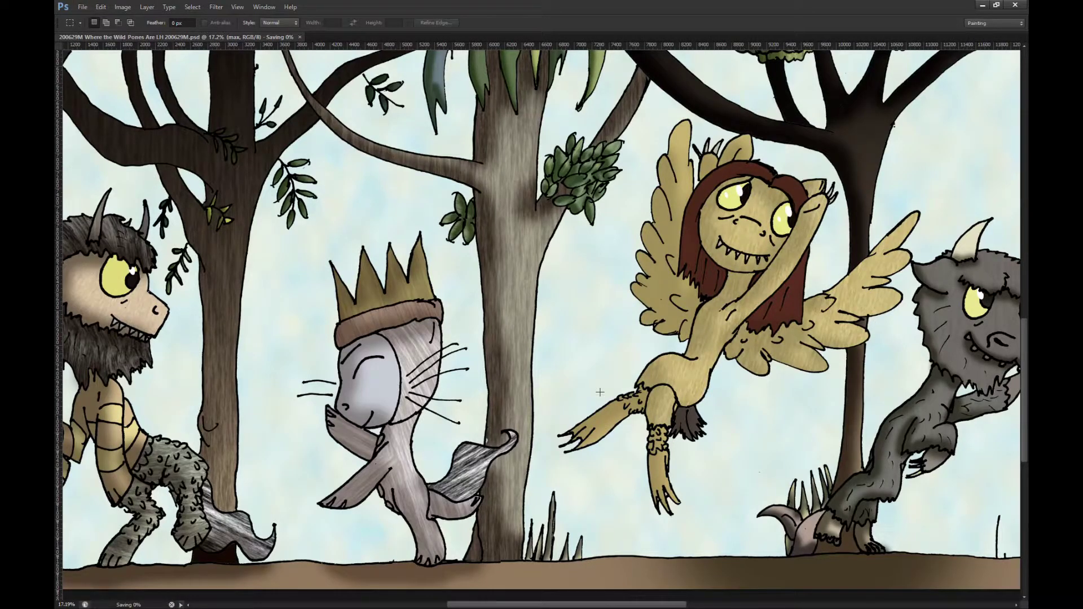
# Step: Try to cover the pale patch on the trunk edge above the crowned character's tail with the Clone Stamp on the COLOUR layer
pyautogui.scroll(10, 515, 459)
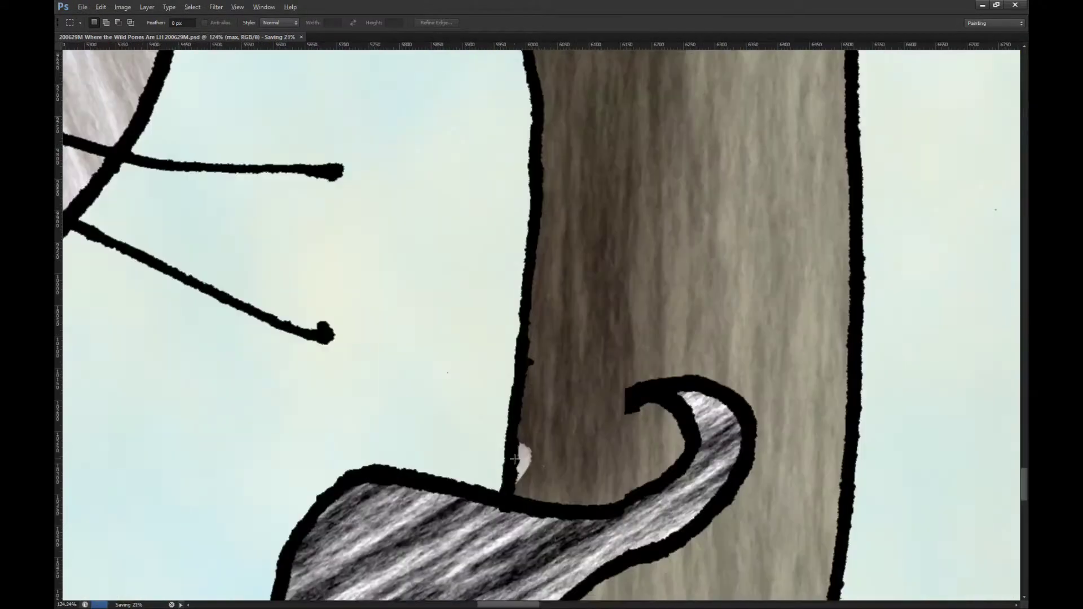
pyautogui.scroll(3, 515, 458)
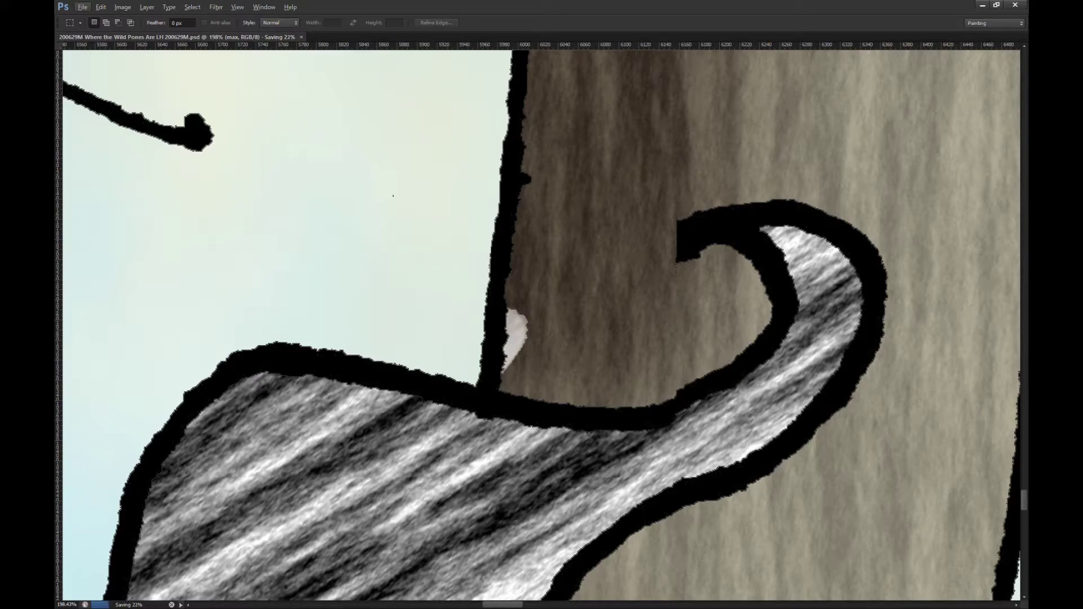
pyautogui.hotkey('alt', '[')
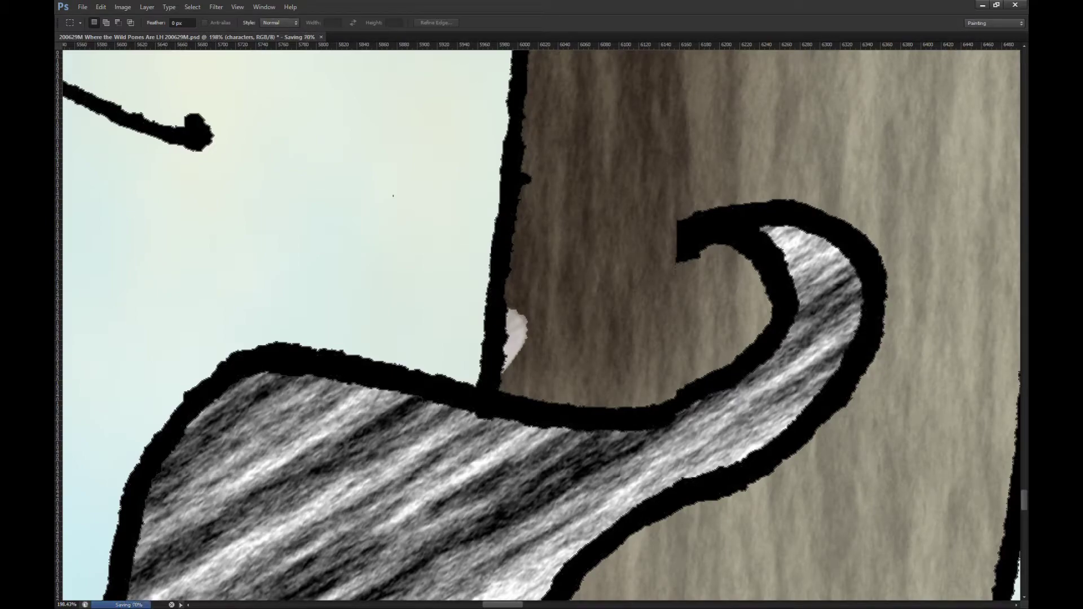
pyautogui.hotkey('alt', '[')
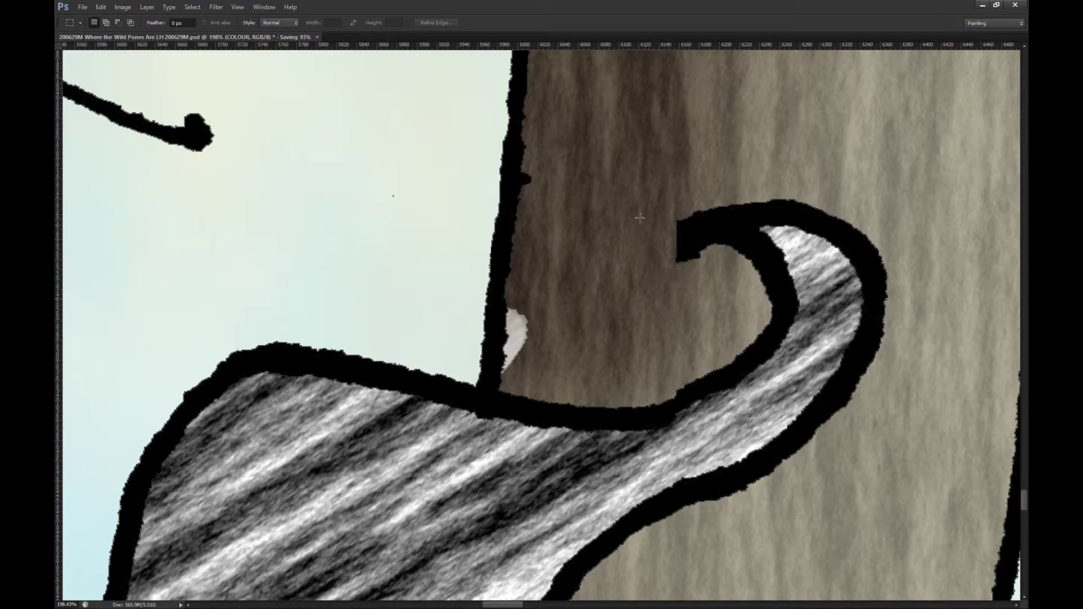
pyautogui.press('s')
pyautogui.keyDown('alt'); pyautogui.click(521, 93); pyautogui.keyUp('alt')
pyautogui.moveTo(506, 335); pyautogui.dragTo(522, 338)
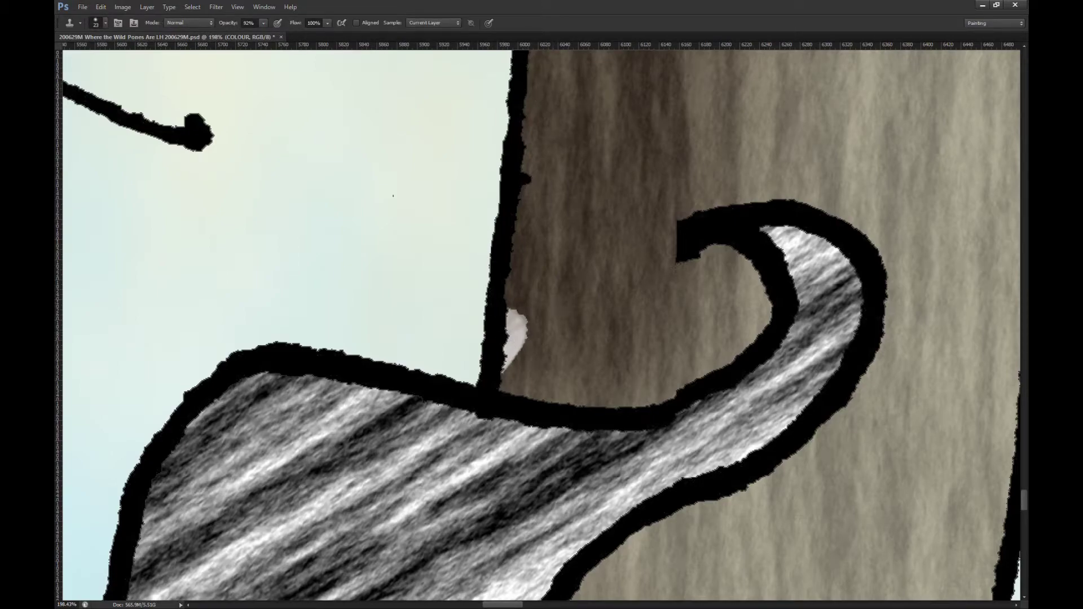
# Step: Toggle the tree layers' visibility to trace the pale patch, and switch to the tree bar left centre layer
pyautogui.hotkey('ctrl', ',')
pyautogui.hotkey('ctrl', ',')
pyautogui.hotkey('ctrl', ',')
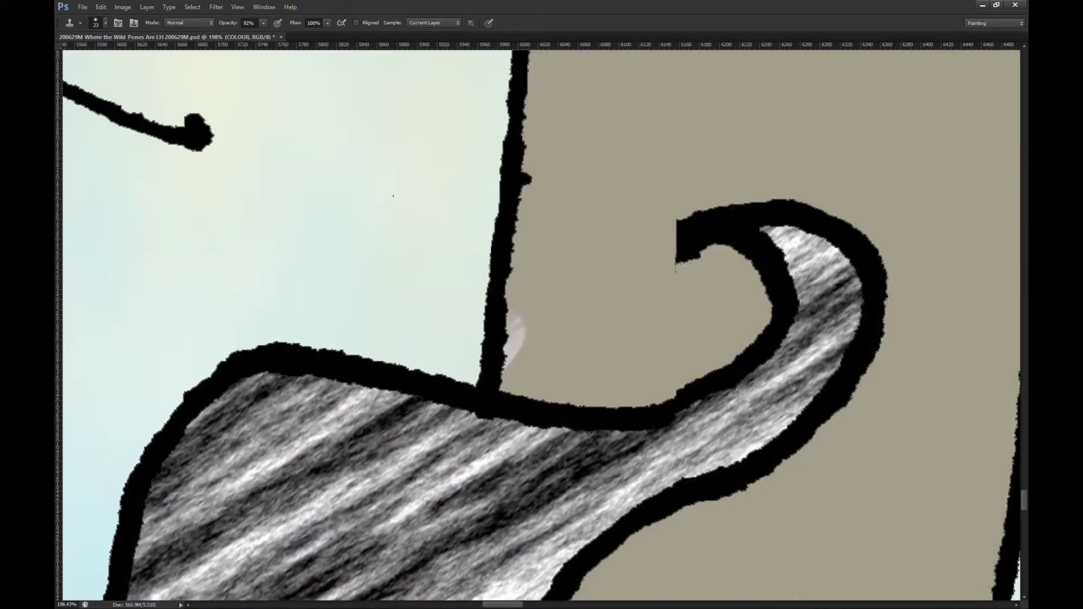
pyautogui.hotkey('ctrl', ',')
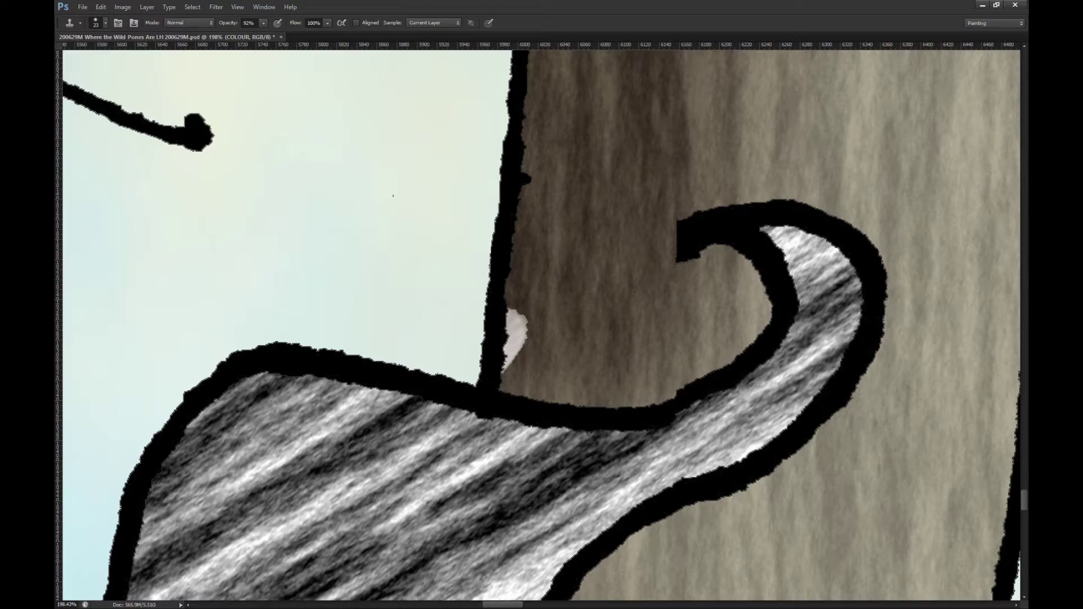
pyautogui.hotkey('ctrl', ',')
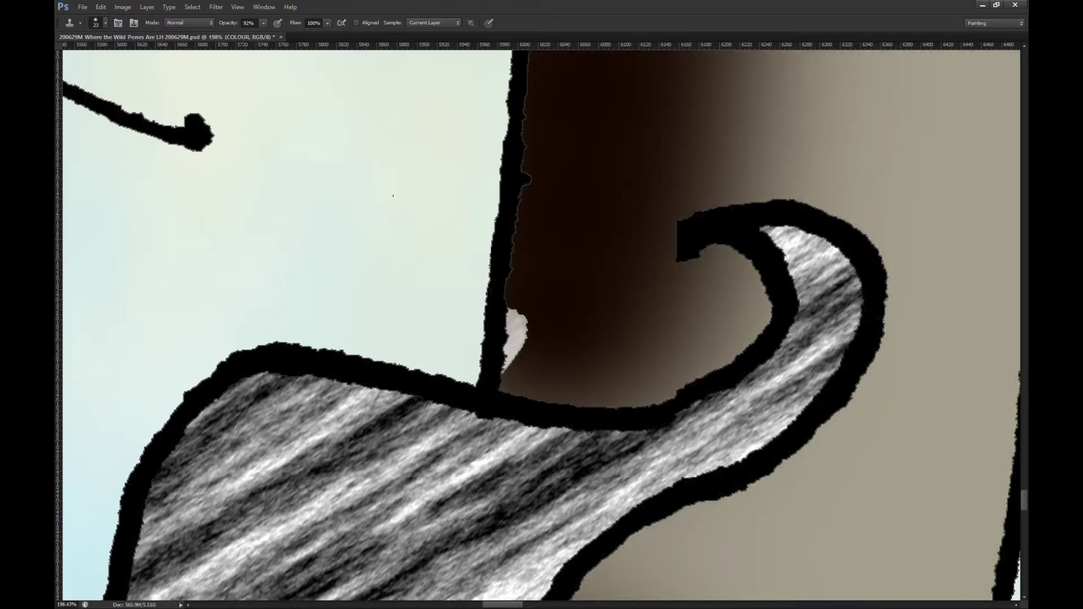
pyautogui.hotkey('ctrl', 'z')
pyautogui.hotkey('alt', '[')
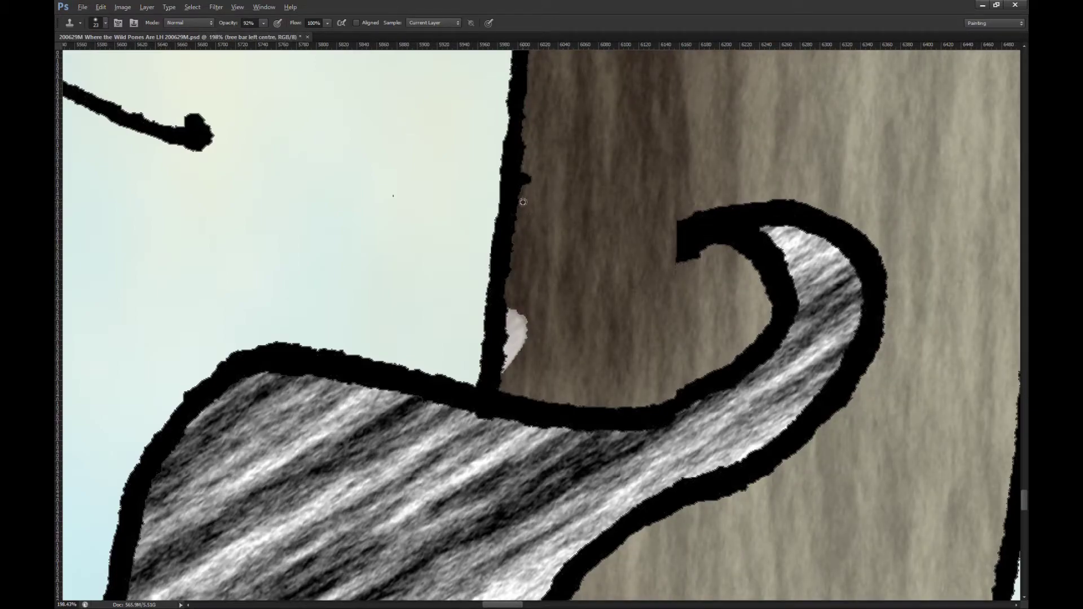
# Step: Try to cover the pale patch on the trunk edge above the crowned character's tail with the Clone Stamp, and undo the change
pyautogui.moveTo(504, 285)
pyautogui.mouseDown()
pyautogui.moveTo(523, 342)
pyautogui.moveTo(518, 322)
pyautogui.moveTo(496, 350)
pyautogui.mouseUp()
pyautogui.hotkey('alt', '[')
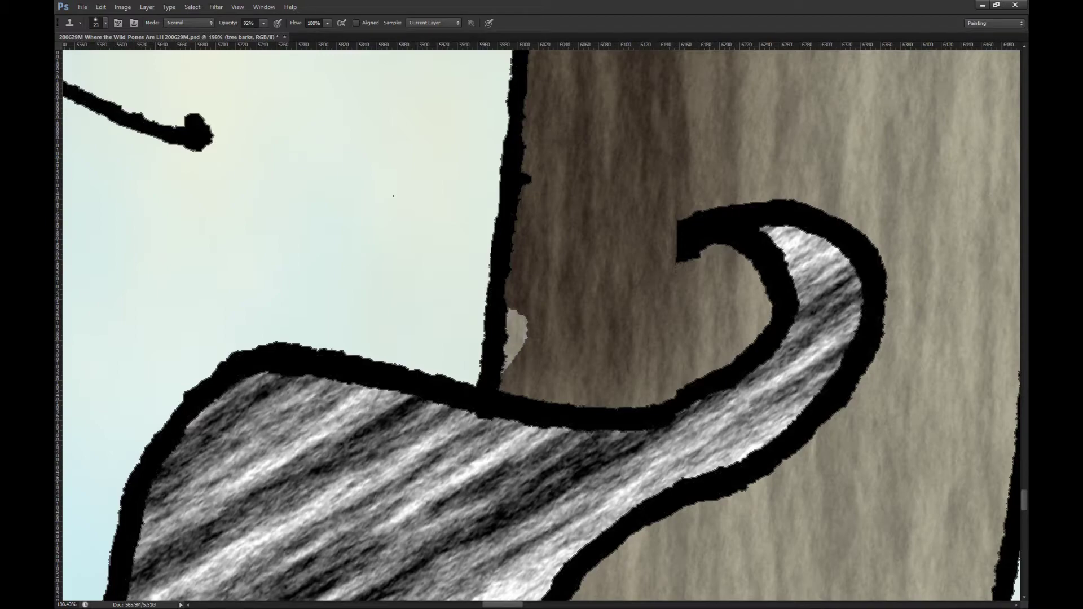
pyautogui.hotkey('ctrl', 'z')
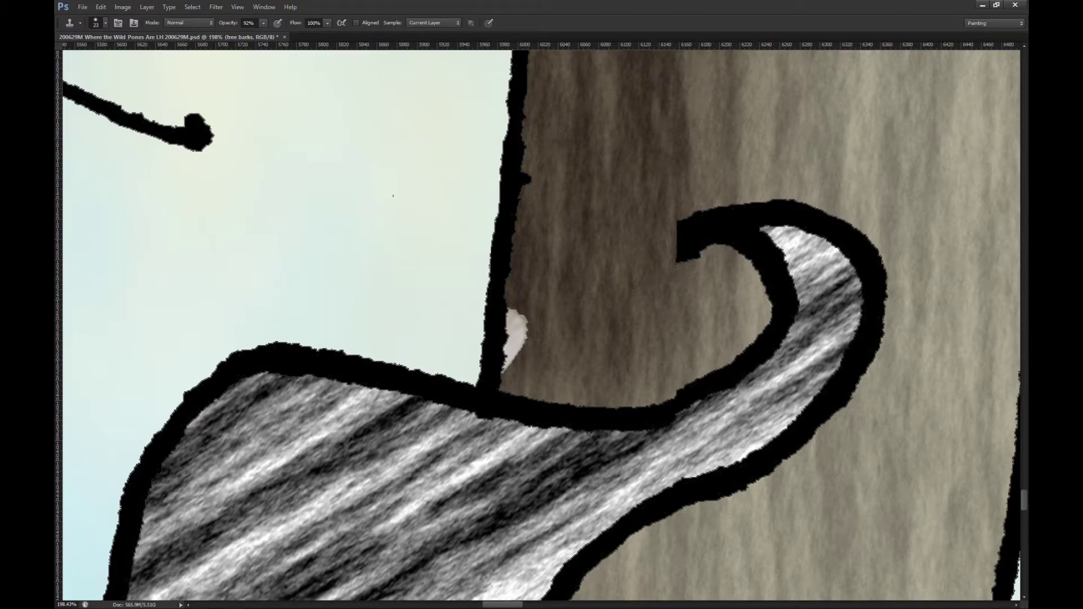
# Step: Lasso around the pale patch on the trunk edge, delete the stray colour from Layer 35, and deselect
pyautogui.hotkey('alt', '[')
pyautogui.press('l')
pyautogui.moveTo(458, 361)
pyautogui.mouseDown()
pyautogui.moveTo(564, 350)
pyautogui.moveTo(518, 383)
pyautogui.moveTo(454, 372)
pyautogui.mouseUp()
pyautogui.hotkey('alt', '[')
pyautogui.hotkey('alt', '[')
pyautogui.hotkey('alt', '[')
pyautogui.hotkey('alt', '[')
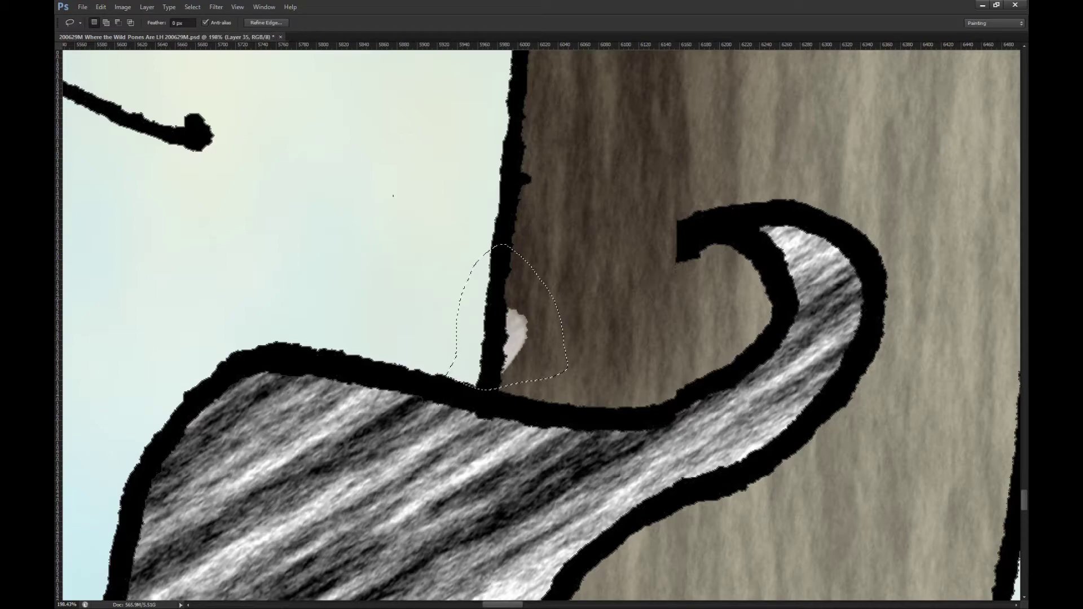
pyautogui.press('Delete')
pyautogui.hotkey('alt', '[')
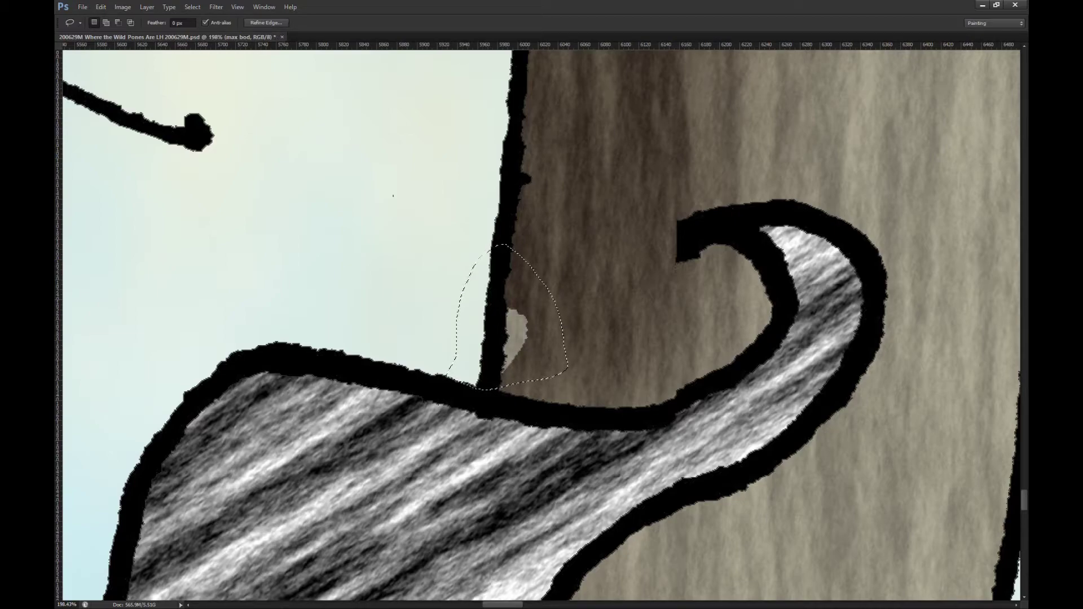
pyautogui.hotkey('alt', '[')
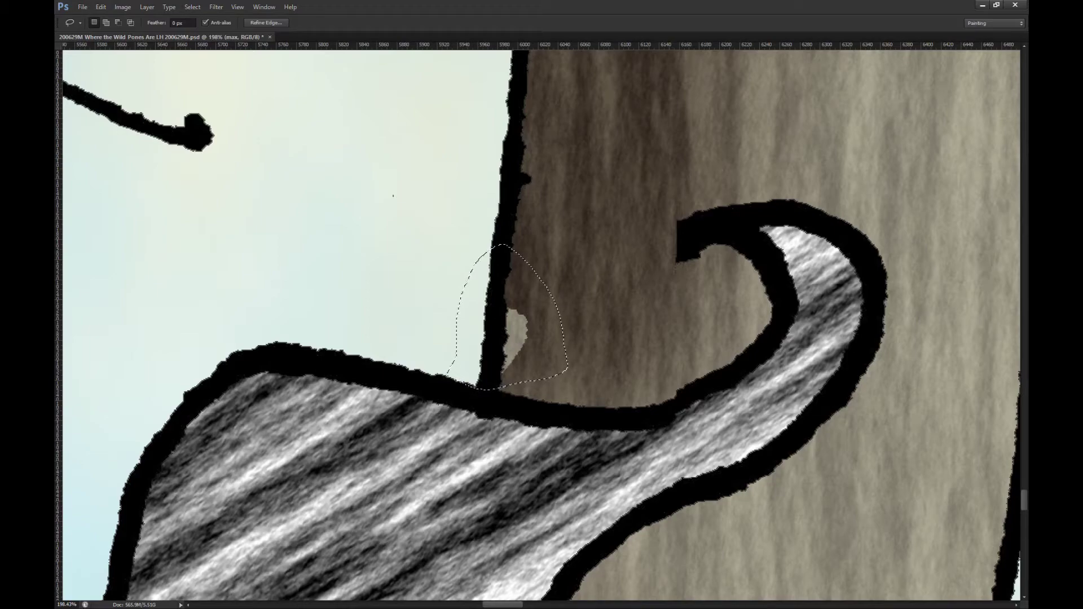
pyautogui.press('m')
pyautogui.hotkey('ctrl', 'd')
# Step: Try to clone bark over the remaining light patch on the trunk edge, sampling only the current layer
pyautogui.hotkey('alt', '[')
pyautogui.press('ctrl+')
pyautogui.press('ctrl+')
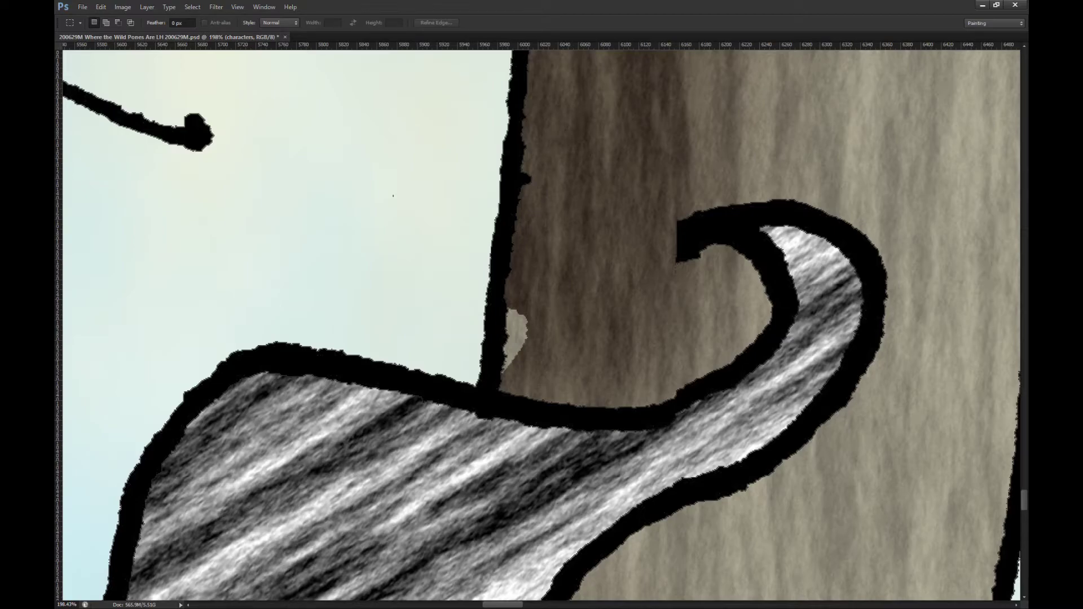
pyautogui.hotkey('alt', '[')
pyautogui.press('s')
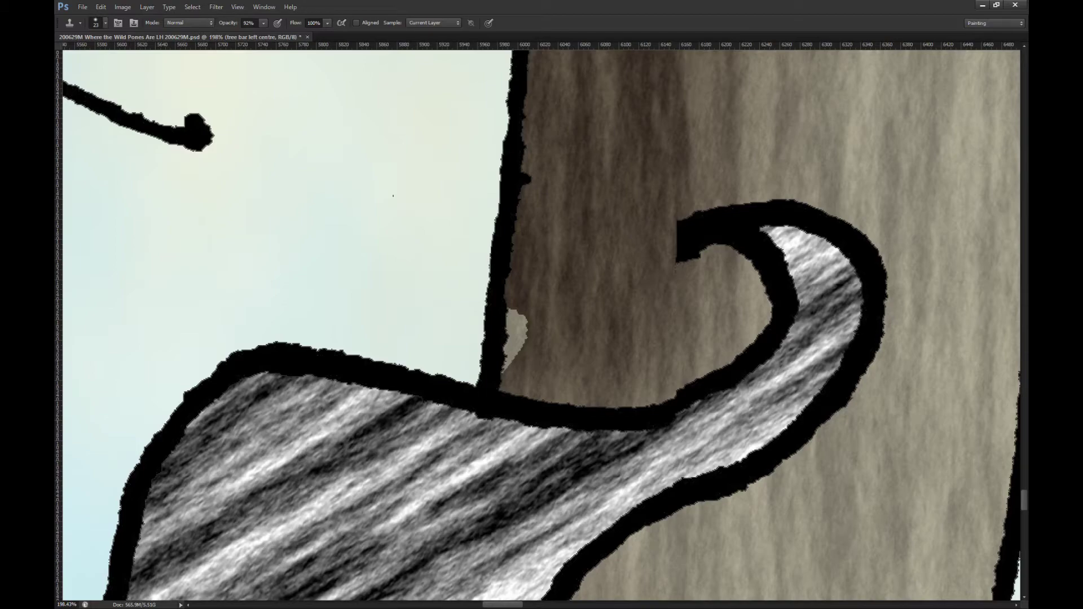
pyautogui.hotkey('alt', ']')
pyautogui.keyDown('alt'); pyautogui.click(518, 258); pyautogui.keyUp('alt')
pyautogui.moveTo(511, 323)
pyautogui.mouseDown()
pyautogui.moveTo(520, 347)
pyautogui.moveTo(522, 324)
pyautogui.mouseUp()
pyautogui.press('m')
pyautogui.press('s')
pyautogui.moveTo(511, 310)
pyautogui.mouseDown()
pyautogui.moveTo(486, 338)
pyautogui.moveTo(591, 318)
pyautogui.moveTo(678, 356)
pyautogui.mouseUp()
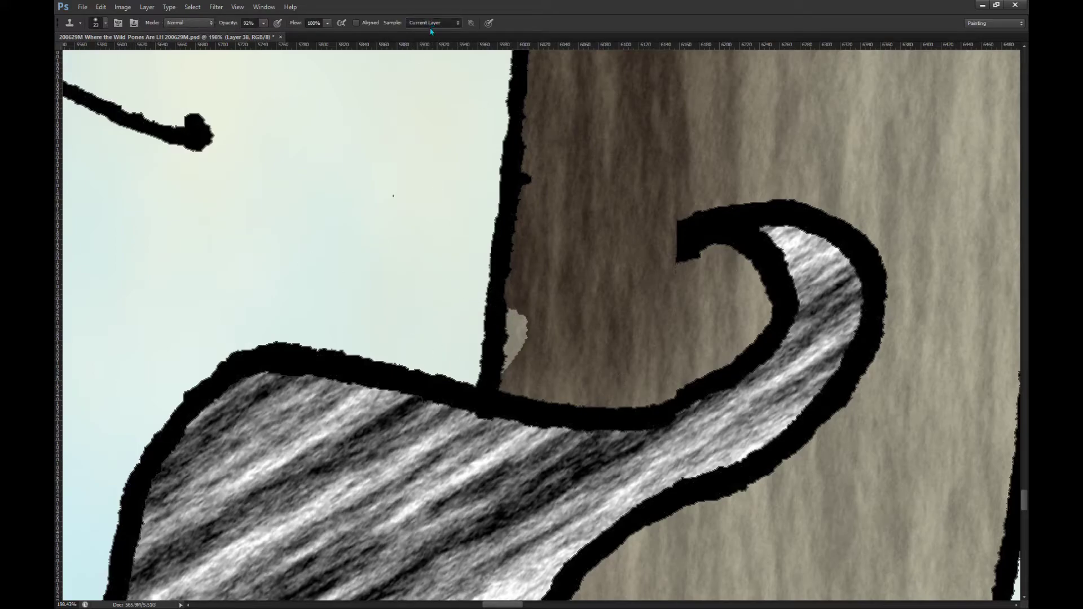
# Step: Set the Clone Stamp to sample All Layers, clone dark bark over the patch on Layer 38, and erase the excess at its lower end
pyautogui.click(424, 50)
pyautogui.keyDown('alt'); pyautogui.click(509, 254); pyautogui.keyUp('alt')
pyautogui.moveTo(512, 310)
pyautogui.mouseDown()
pyautogui.moveTo(520, 366)
pyautogui.moveTo(515, 319)
pyautogui.mouseUp()
pyautogui.hotkey('ctrl', 'z')
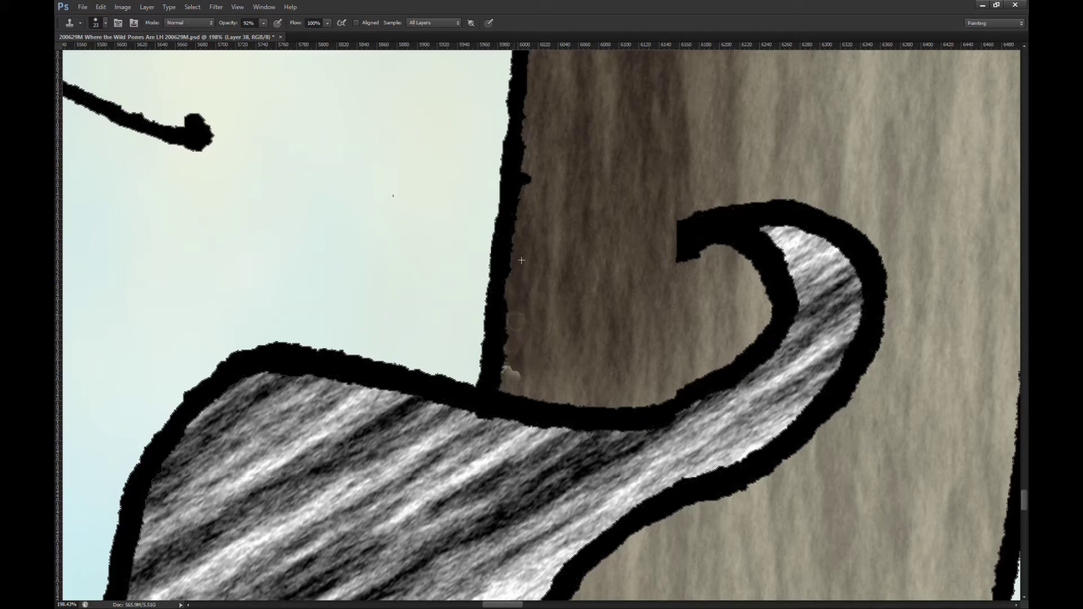
pyautogui.press('e')
pyautogui.moveTo(520, 367); pyautogui.dragTo(505, 372)
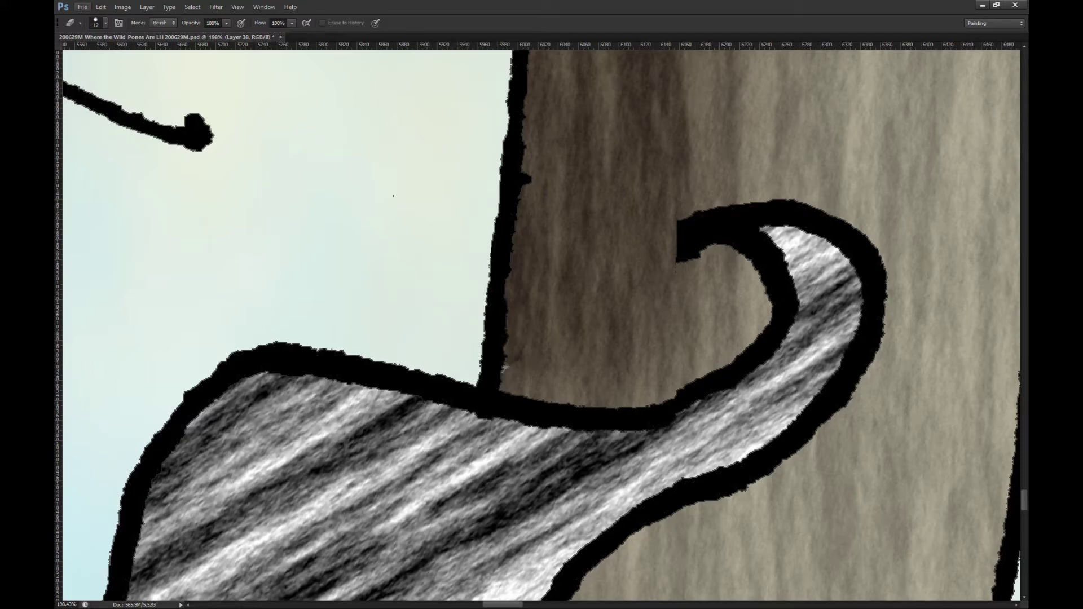
# Step: Switch to the tree bar left centre layer and clone bark over the last pale pixels at the trunk edge above the tail
pyautogui.hotkey('alt', '[')
pyautogui.hotkey('alt', ']')
pyautogui.hotkey('alt', '[')
pyautogui.hotkey('alt', ']')
pyautogui.hotkey('alt', '[')
pyautogui.hotkey('ctrl', ',')
pyautogui.hotkey('ctrl', ',')
pyautogui.scroll(5, 526, 355)
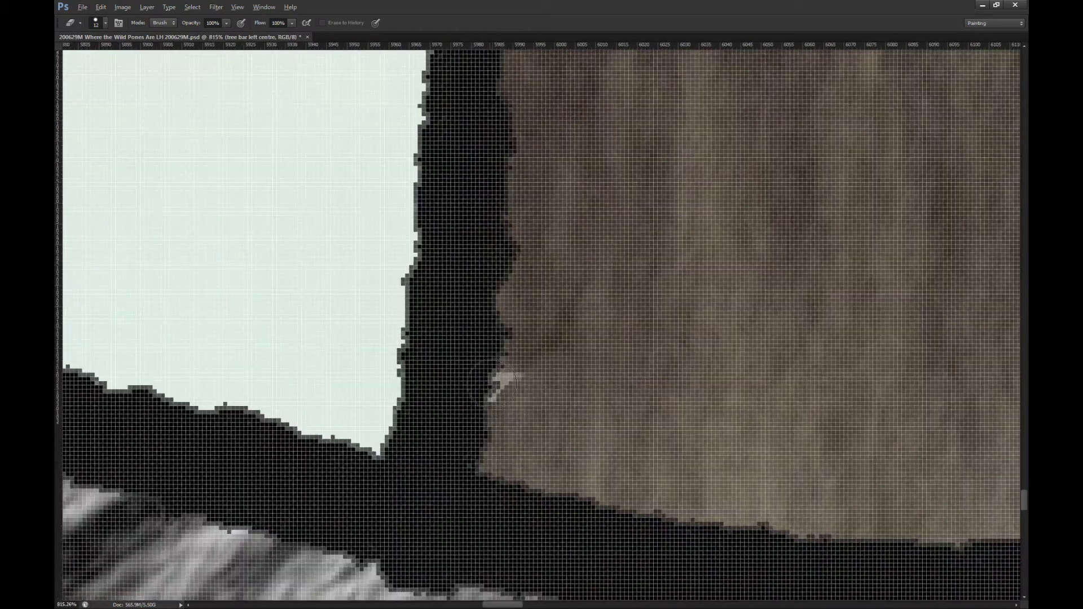
pyautogui.press('s')
pyautogui.keyDown('alt'); pyautogui.click(564, 325); pyautogui.keyUp('alt')
pyautogui.moveTo(503, 380)
pyautogui.mouseDown()
pyautogui.moveTo(496, 375)
pyautogui.moveTo(514, 377)
pyautogui.mouseUp()
pyautogui.scroll(-10, 603, 368)
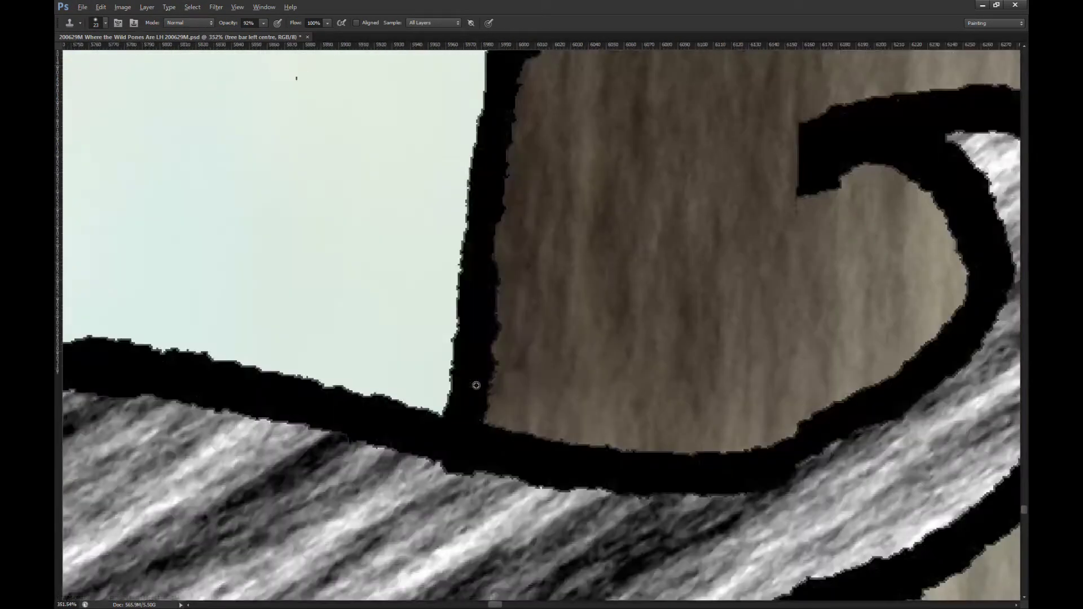
# Step: Switch to the tree shading layer and ready the Brush for the trunk fork beside the leaf cluster
pyautogui.scroll(-8, 604, 368)
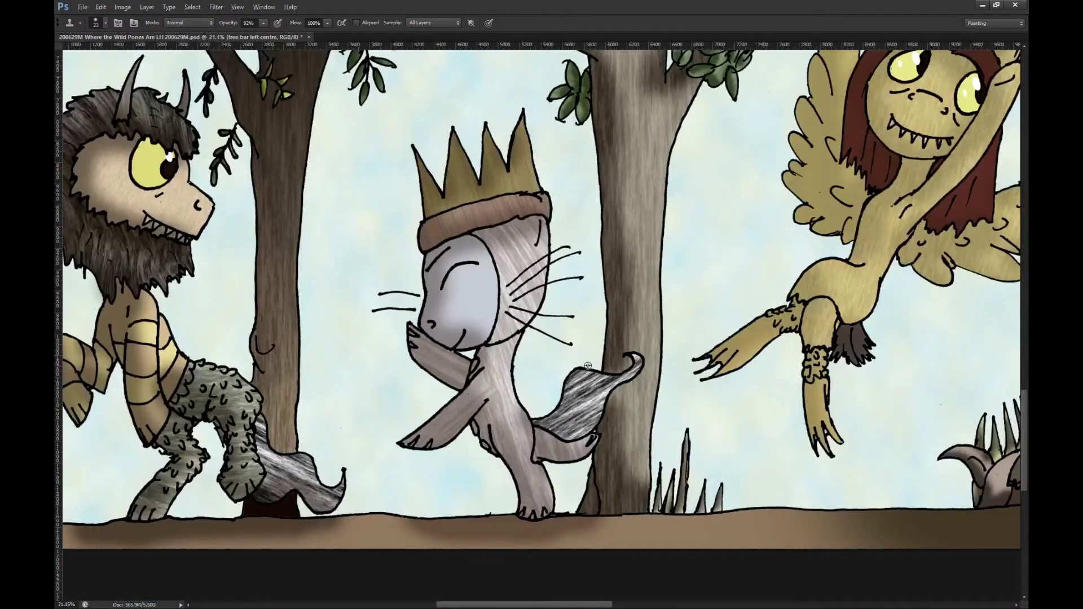
pyautogui.scroll(-2, 451, 300)
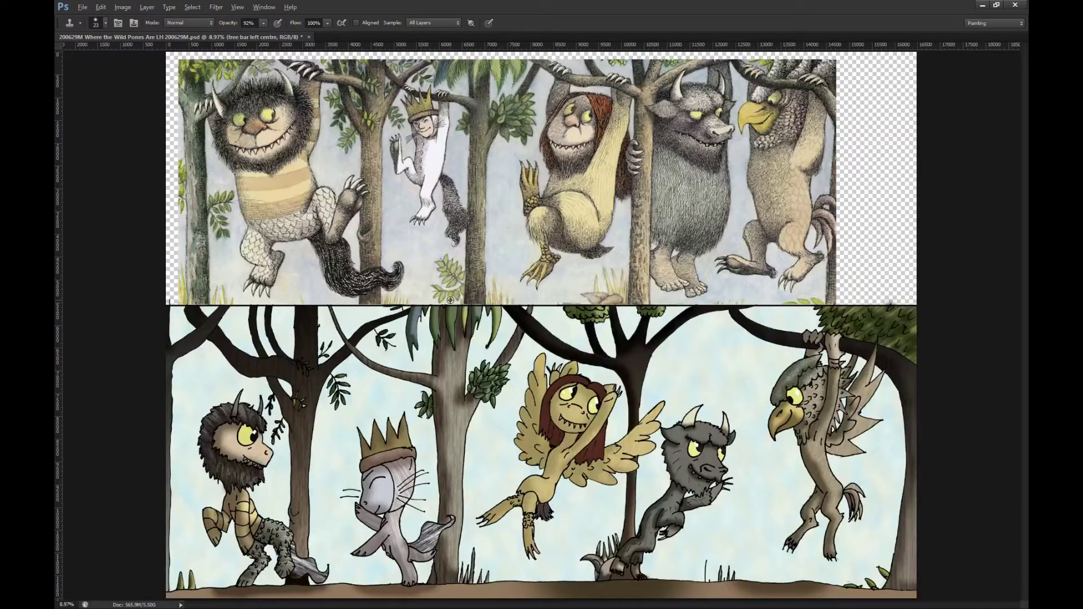
pyautogui.scroll(4, 408, 426)
pyautogui.scroll(6, 505, 398)
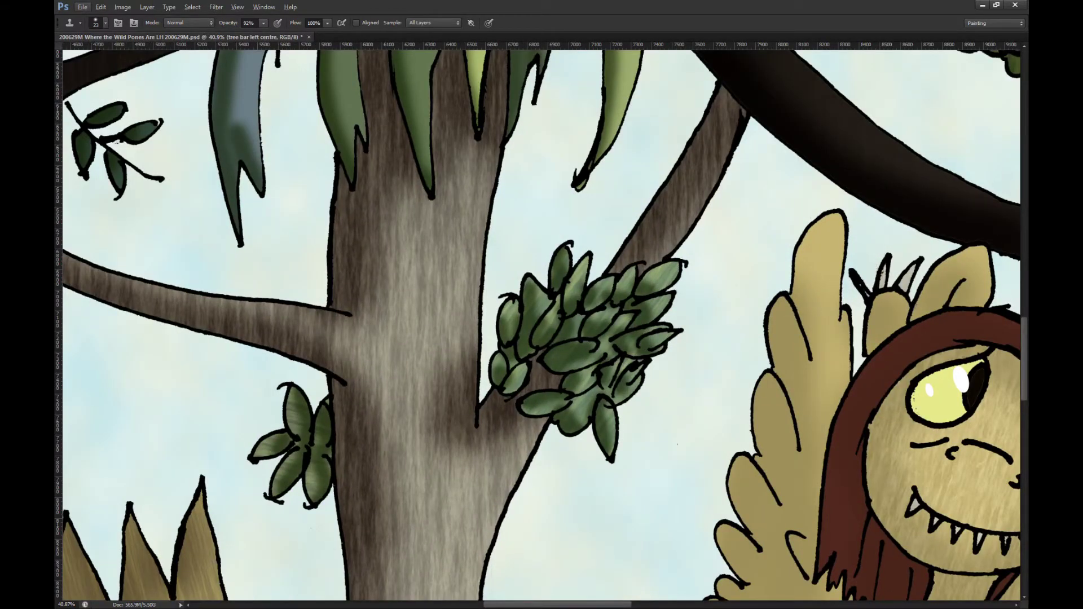
pyautogui.hotkey('alt', ']')
pyautogui.hotkey('alt', ']')
pyautogui.press('e')
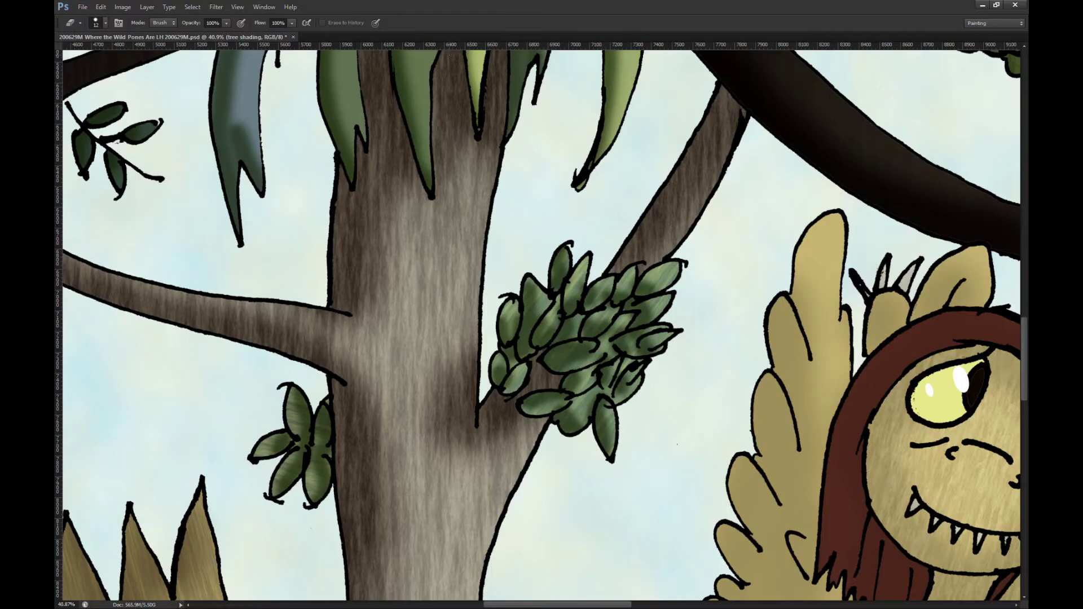
pyautogui.press('i')
pyautogui.click(238, 37)
pyautogui.moveTo(453, 402); pyautogui.dragTo(579, 422)
pyautogui.press('b')
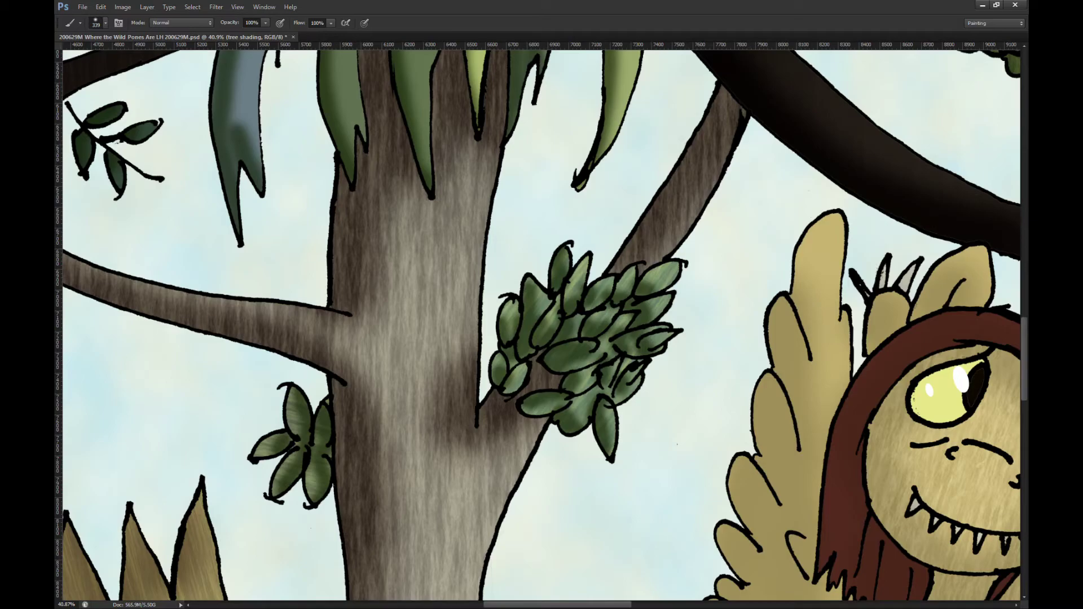
# Step: Hide the sky background and select the empty areas above and below the leaf cluster with the Magic Wand
pyautogui.press('w')
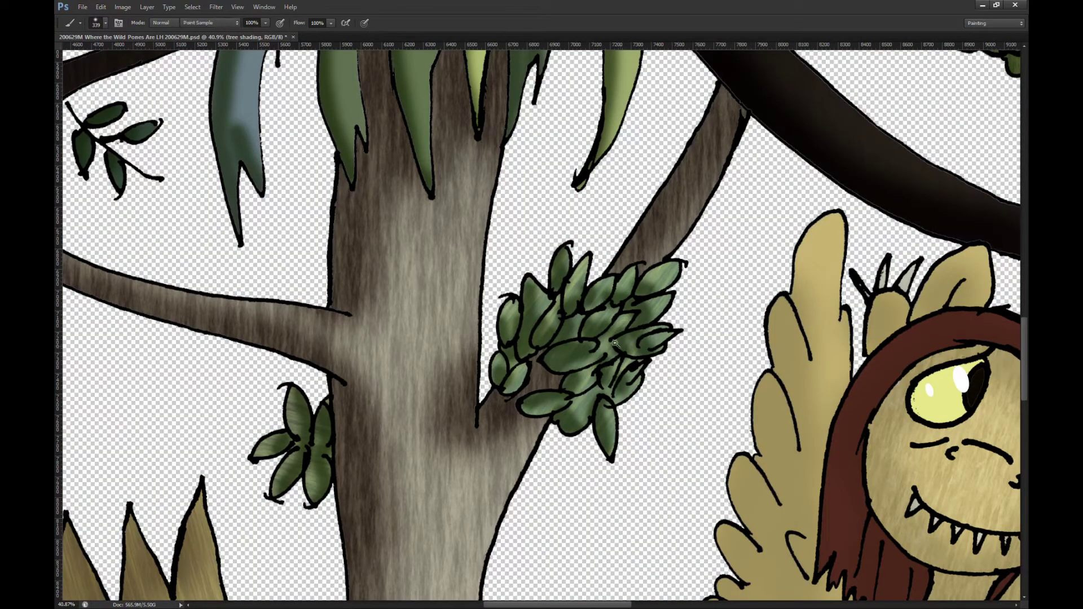
pyautogui.click(528, 249)
pyautogui.keyDown('shift'); pyautogui.click(555, 487); pyautogui.keyUp('shift')
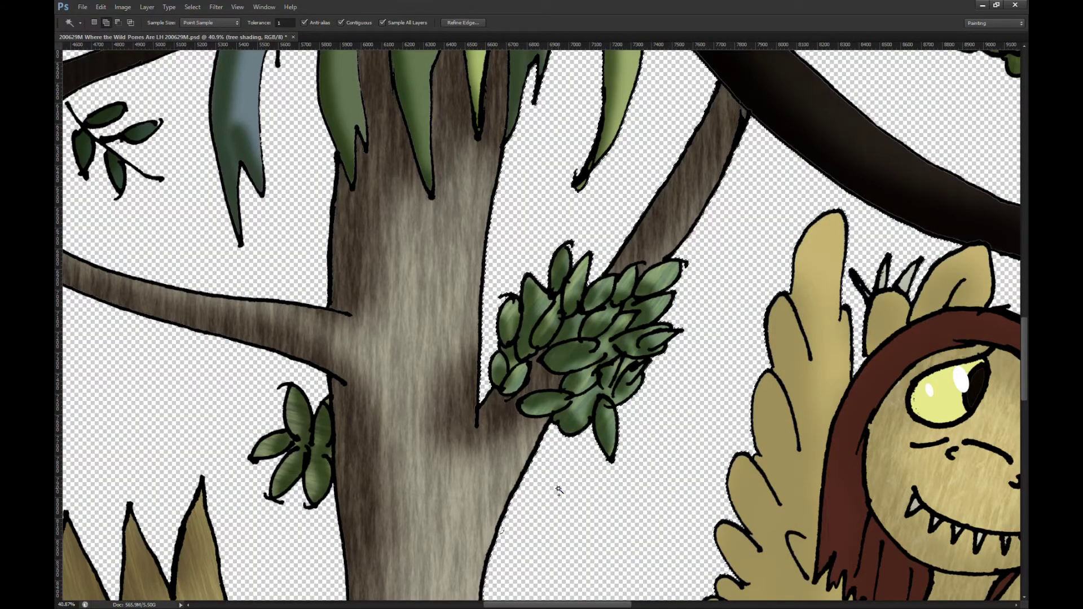
# Step: Try a brush stroke of shading along the trunk edge beside the leaf cluster, and undo it
pyautogui.press('b')
pyautogui.press('b')
pyautogui.moveTo(484, 392); pyautogui.dragTo(488, 326)
pyautogui.hotkey('ctrl', 'z')
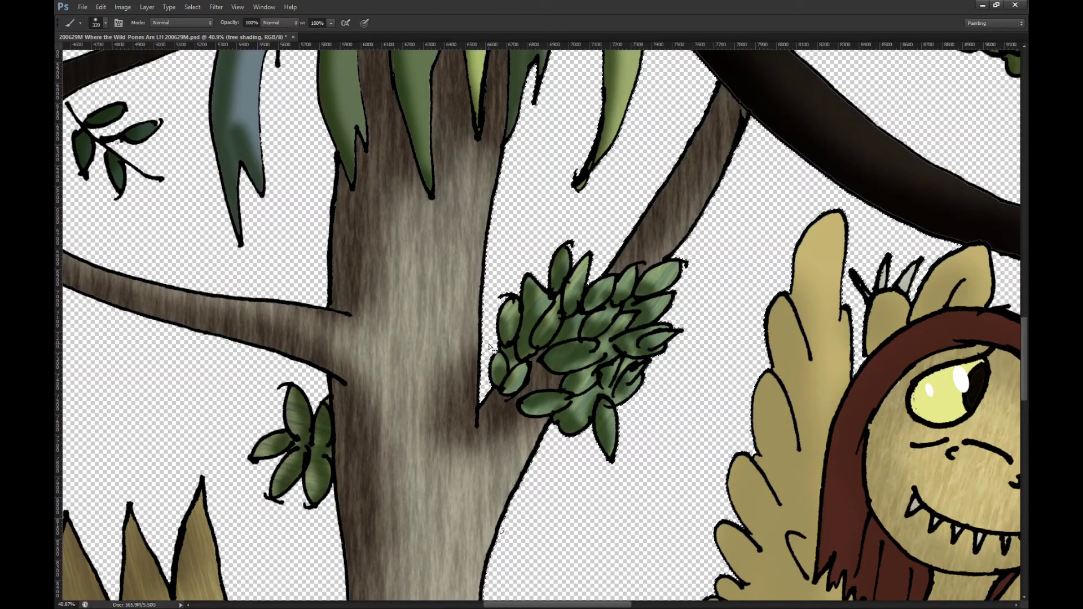
# Step: Brush shading onto the trunk fork beside the leaf cluster and onto the upper trunk below the hanging leaves
pyautogui.press('m')
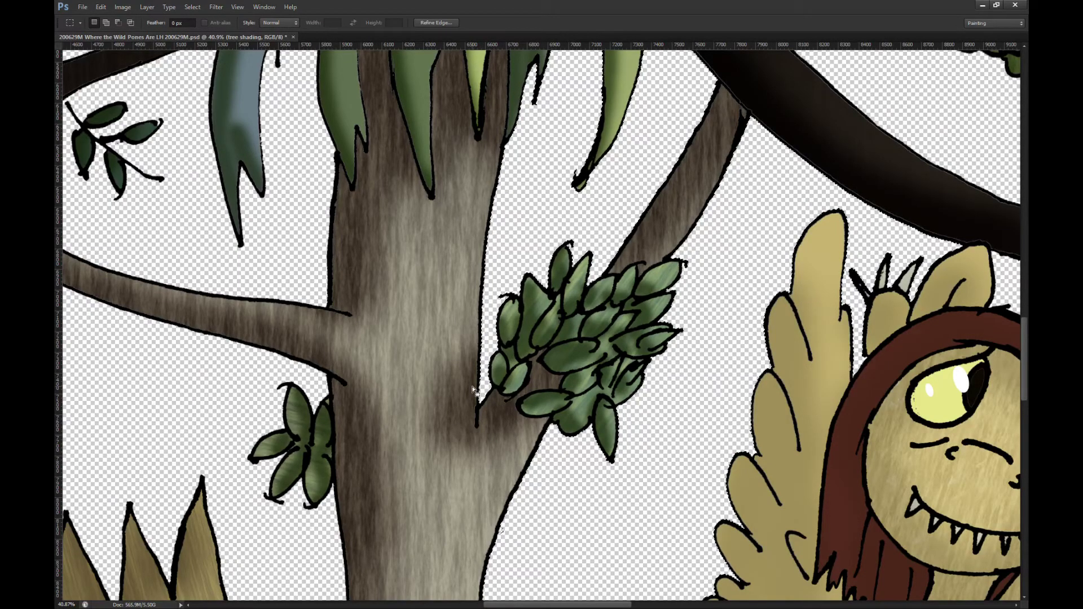
pyautogui.press('b')
pyautogui.moveTo(472, 374)
pyautogui.mouseDown()
pyautogui.moveTo(481, 321)
pyautogui.moveTo(463, 362)
pyautogui.mouseUp()
pyautogui.press('b')
pyautogui.scroll(-2, 462, 366)
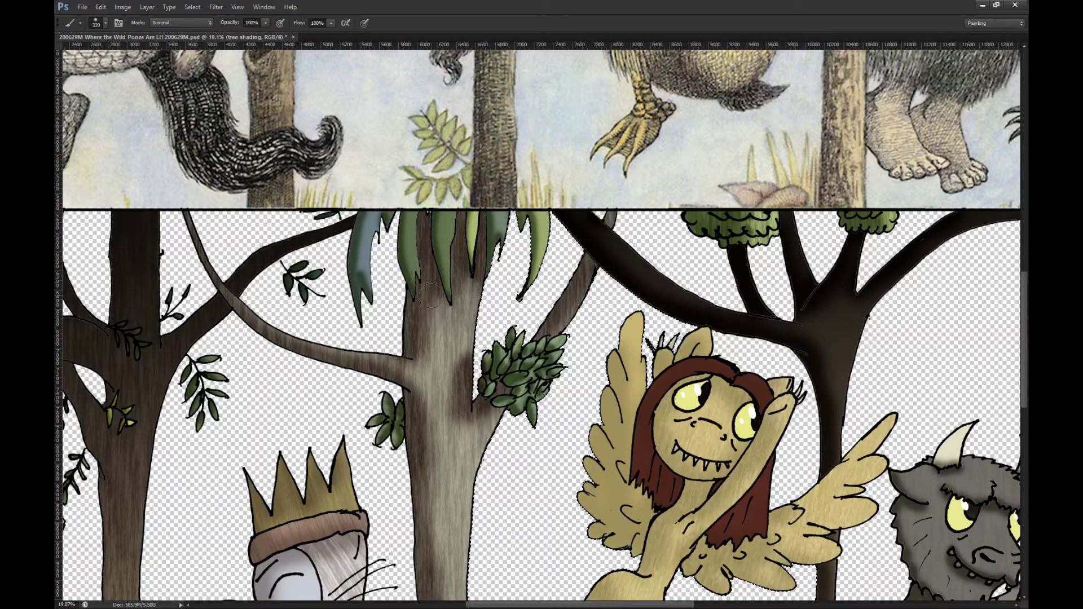
pyautogui.moveTo(436, 310); pyautogui.dragTo(436, 302)
pyautogui.scroll(-5, 436, 311)
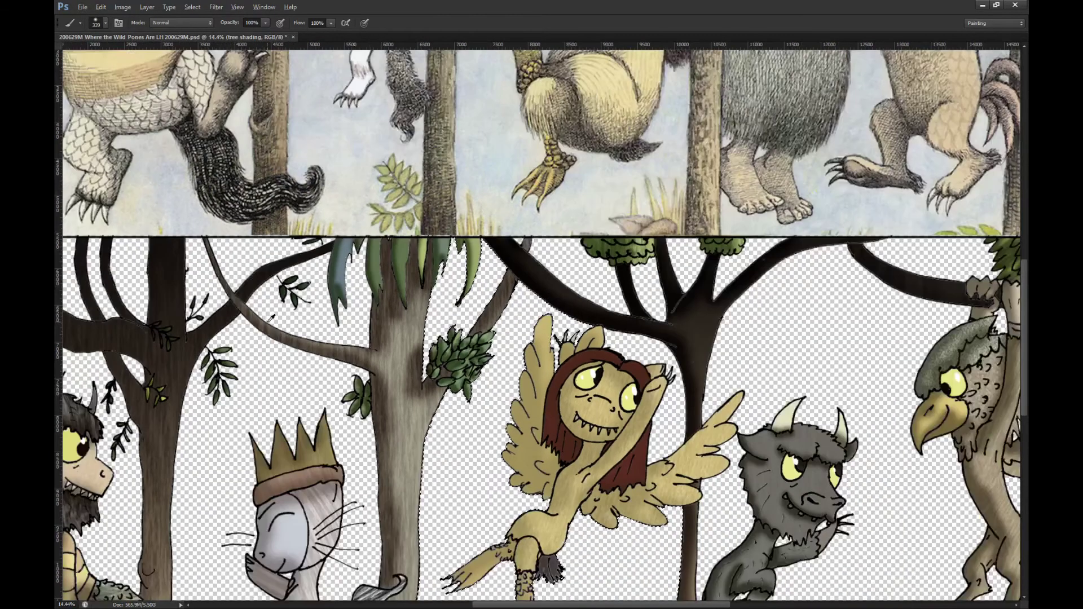
# Step: Save the file and review the whole illustration beneath the reference artwork
pyautogui.press('m')
pyautogui.scroll(-2, 543, 359)
pyautogui.hotkey('ctrl', 's')
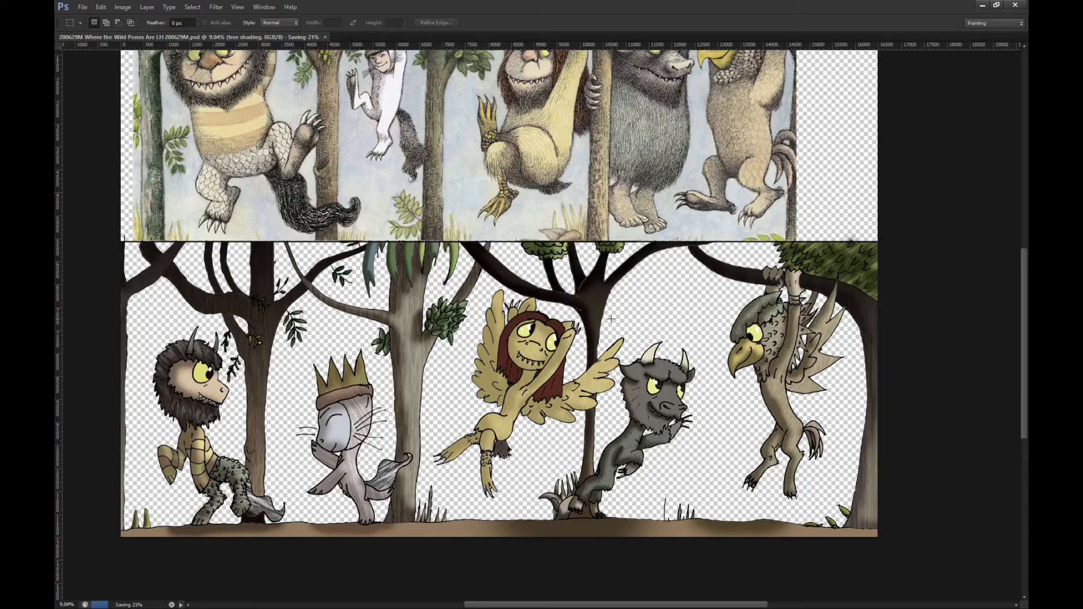
pyautogui.scroll(1, 433, 382)
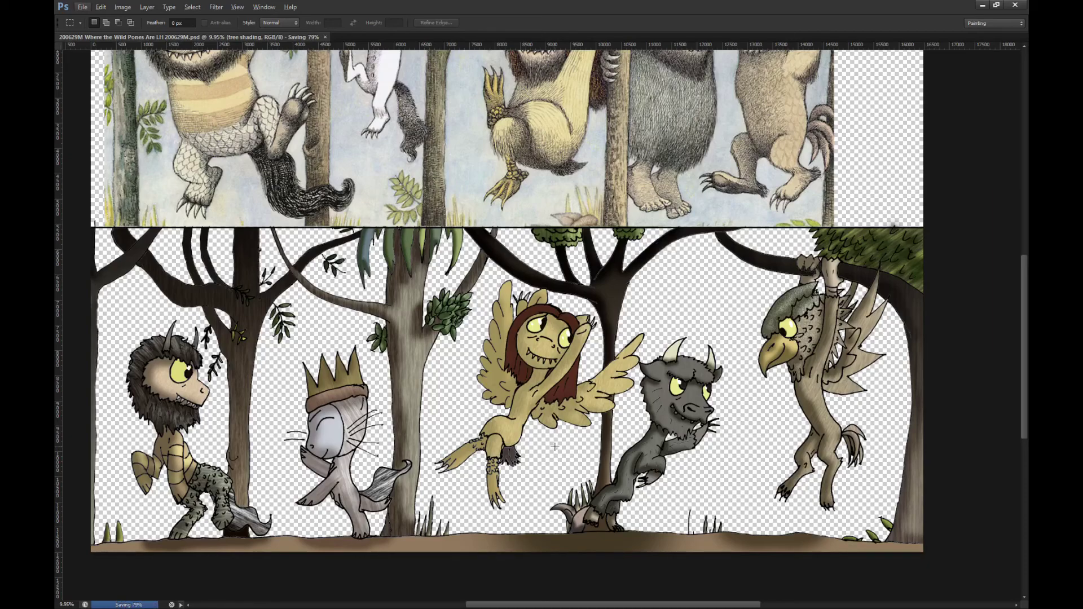
pyautogui.scroll(2, 555, 447)
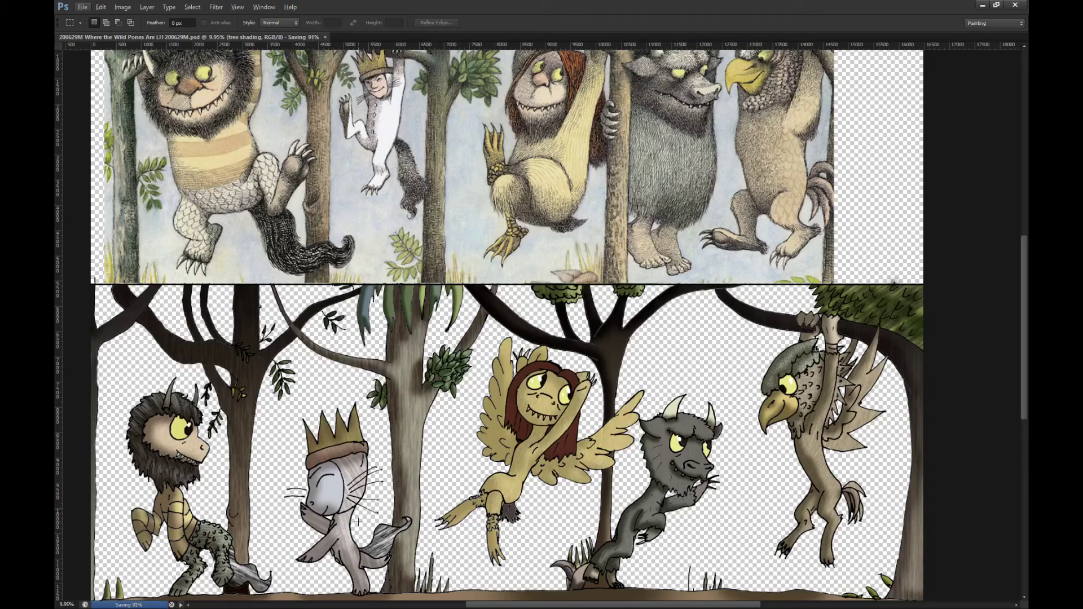
pyautogui.hscroll(-1, 358, 521)
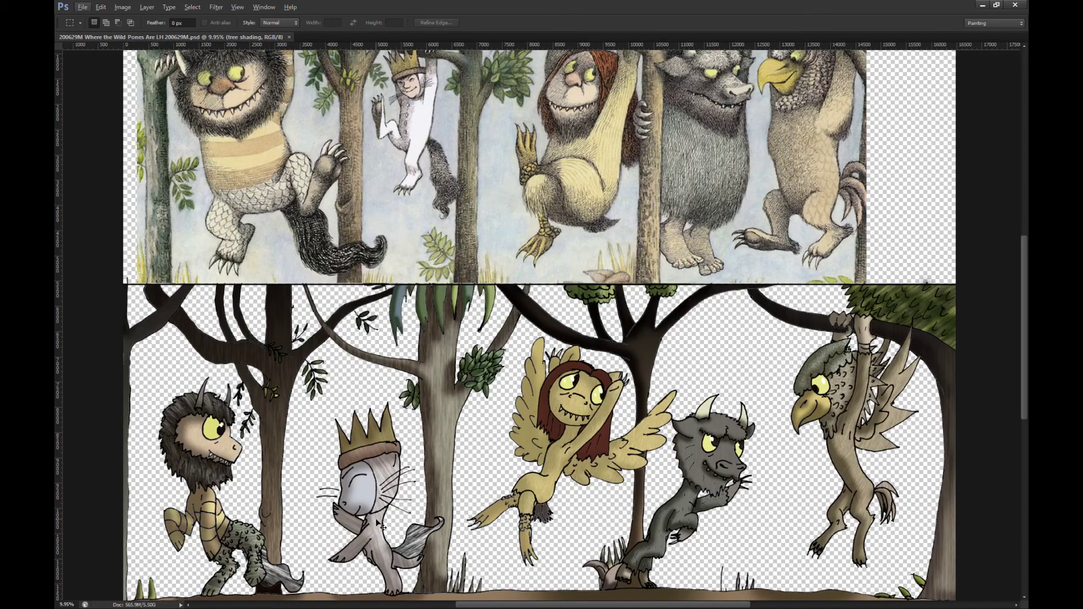
pyautogui.hscroll(-1, 381, 526)
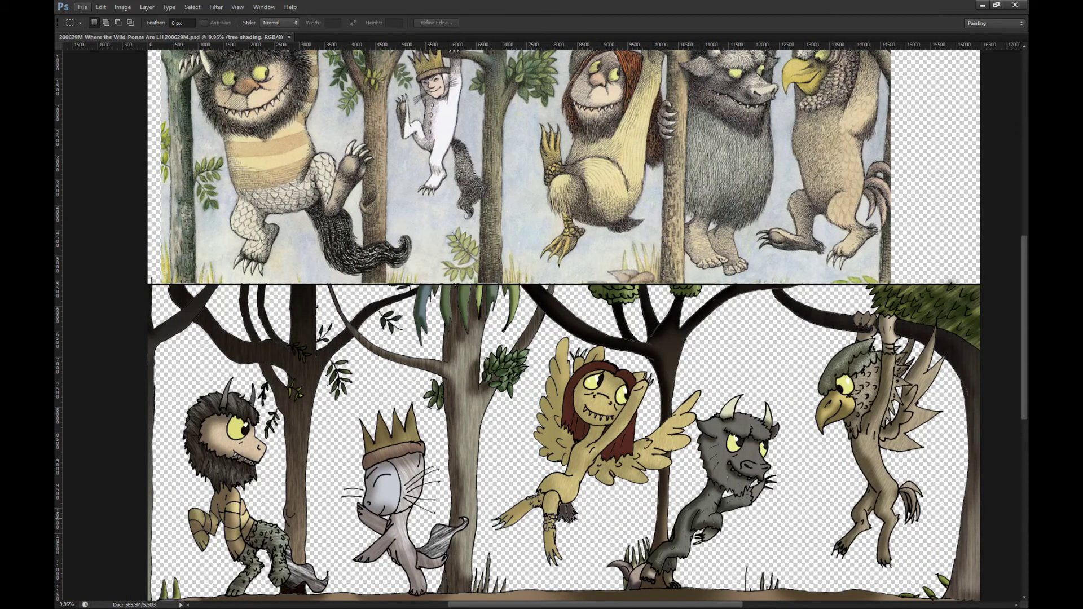
pyautogui.scroll(-1, 554, 517)
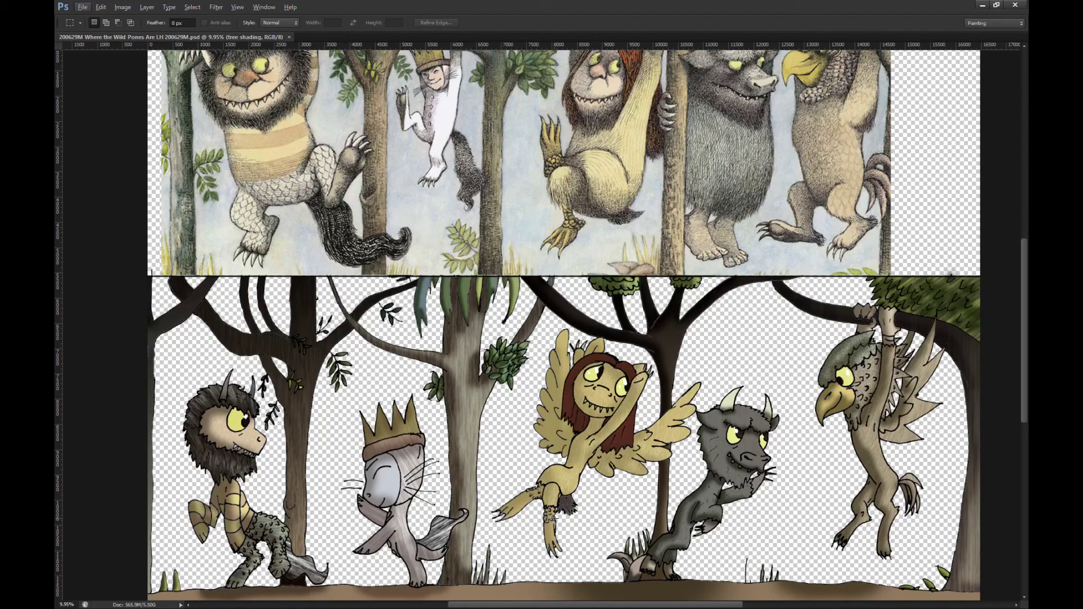
pyautogui.scroll(-2, 554, 518)
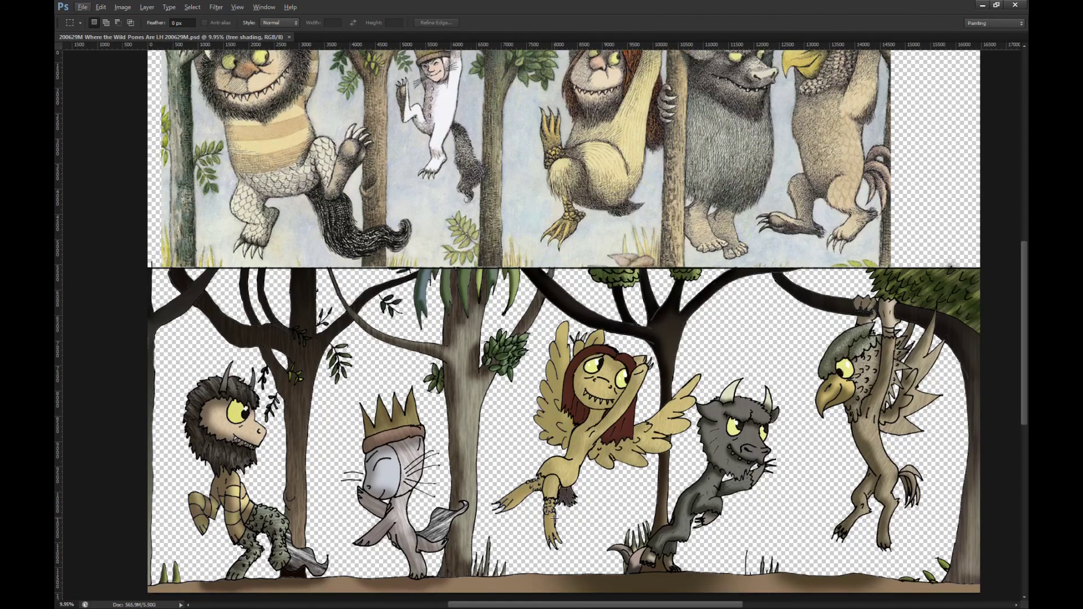